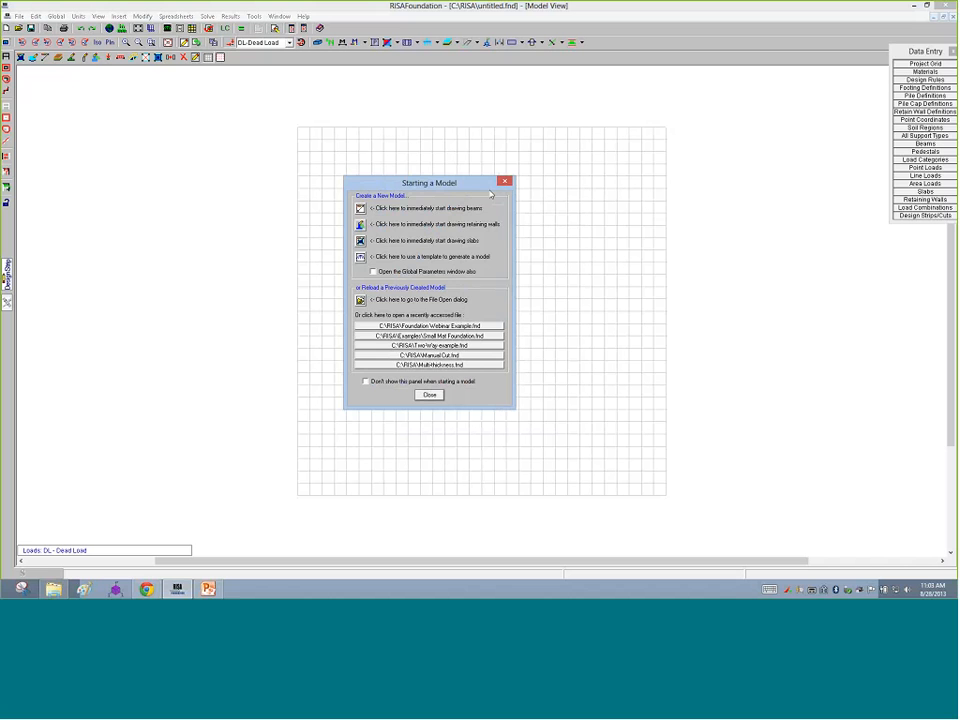
# Step: Dismiss the model startup prompt and open the global parameters at the project description fields
pyautogui.click(505, 183)
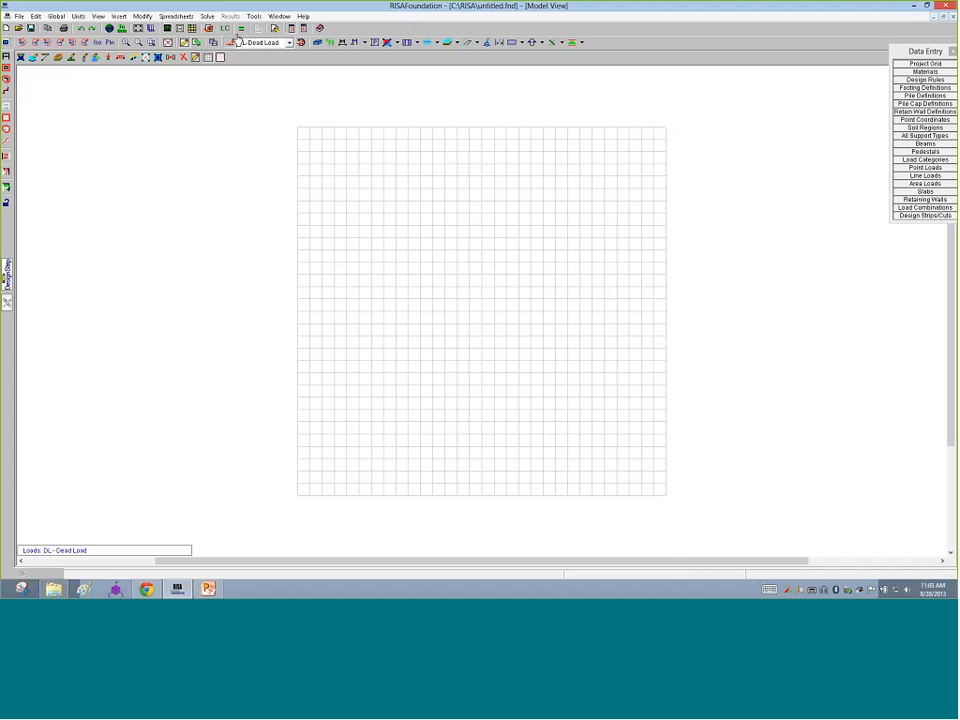
pyautogui.click(109, 28)
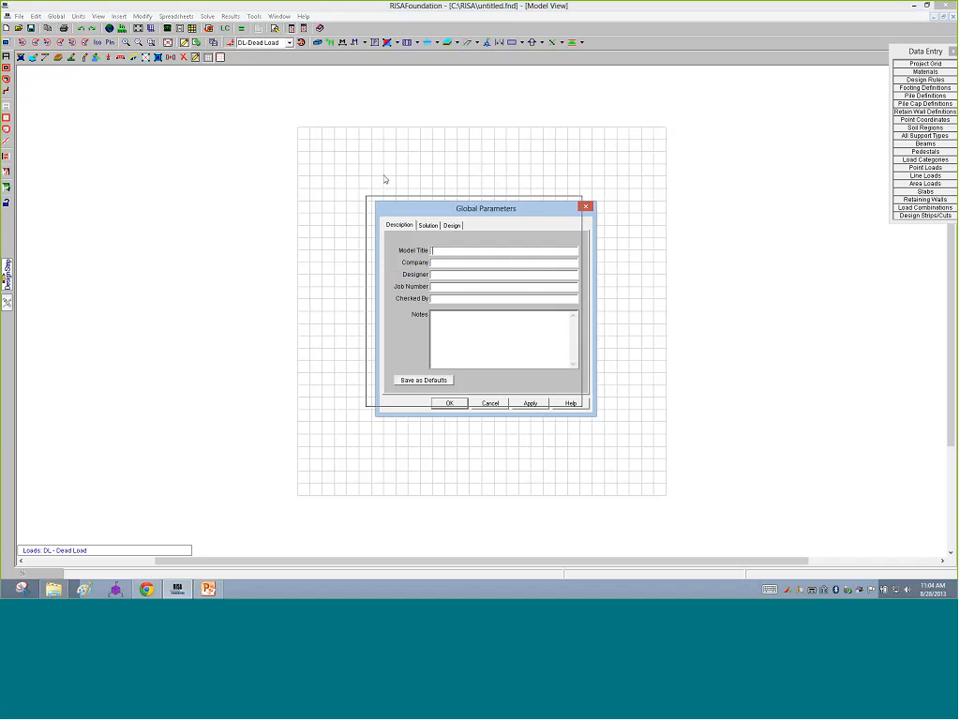
pyautogui.moveTo(384, 179); pyautogui.dragTo(325, 107)
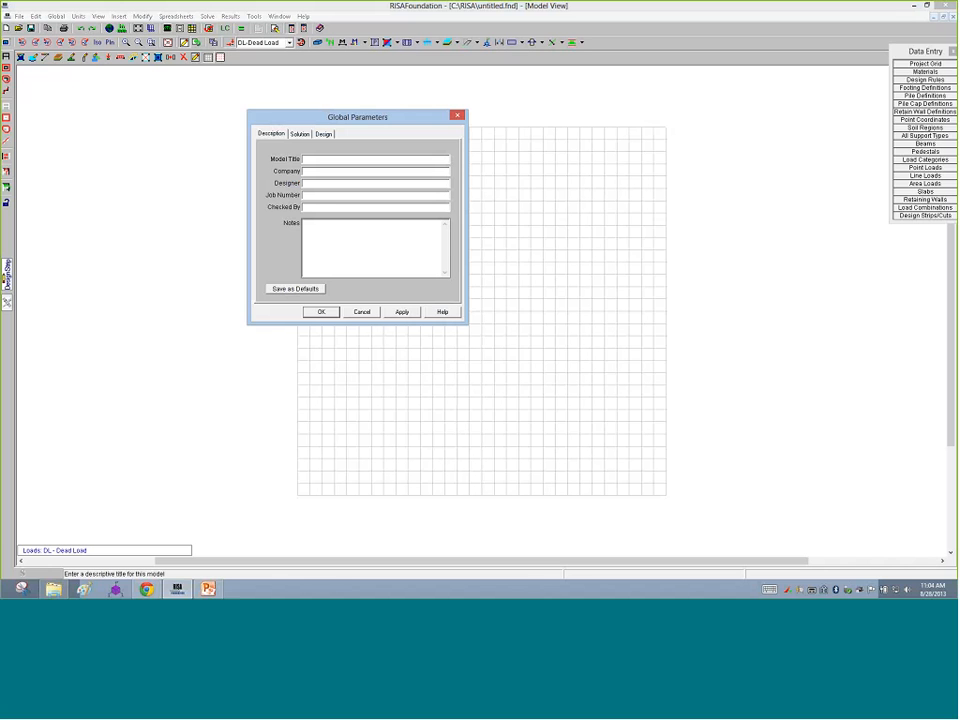
pyautogui.click(319, 195)
pyautogui.click(375, 266)
# Step: Set the allowable bearing to 4 ksf in the global solution parameters
pyautogui.click(300, 134)
pyautogui.moveTo(343, 117); pyautogui.dragTo(353, 105)
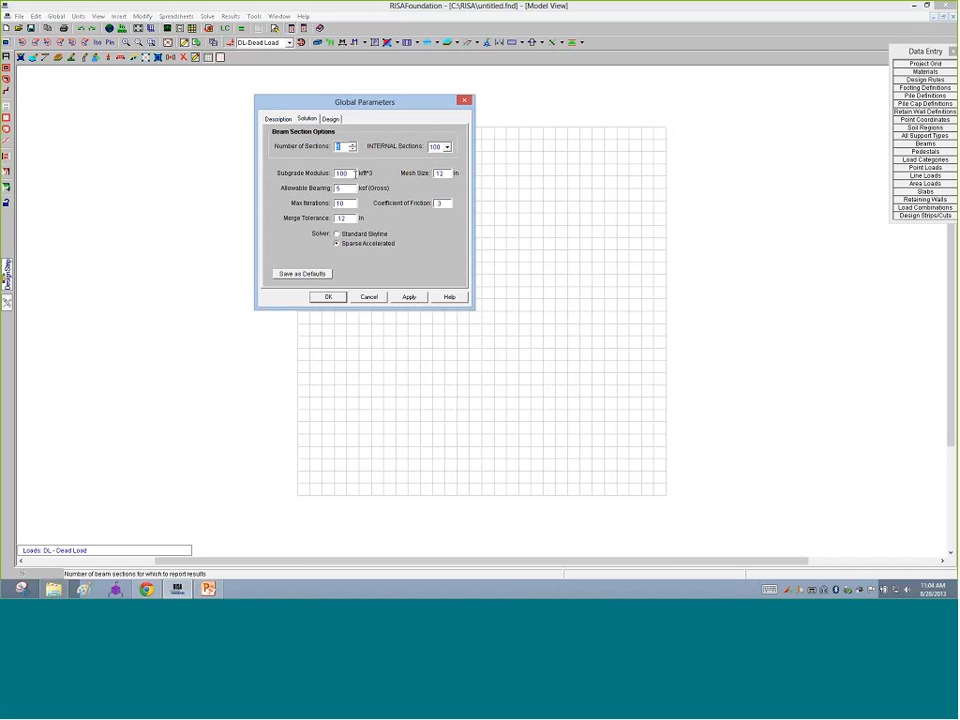
pyautogui.press('Tab')
pyautogui.press('Tab')
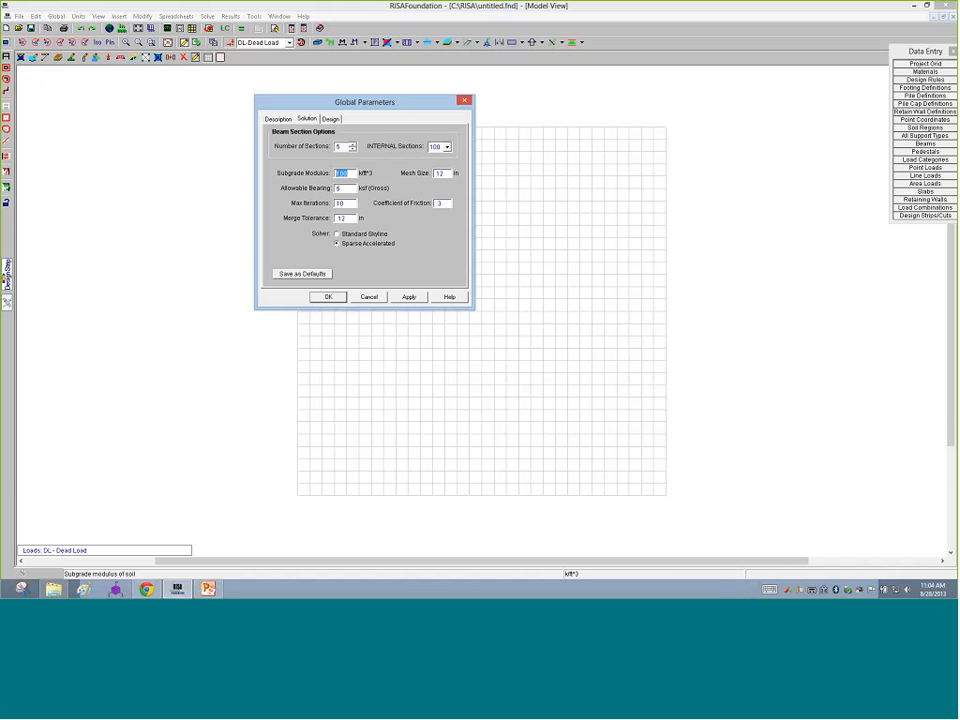
pyautogui.click(331, 188)
pyautogui.hotkey('shift', 'Tab')
pyautogui.press('Tab')
pyautogui.press('BackSpace')
pyautogui.write('4')
# Step: Choose ACI 318-11 as the concrete code in the global design parameters and accept the settings
pyautogui.click(331, 119)
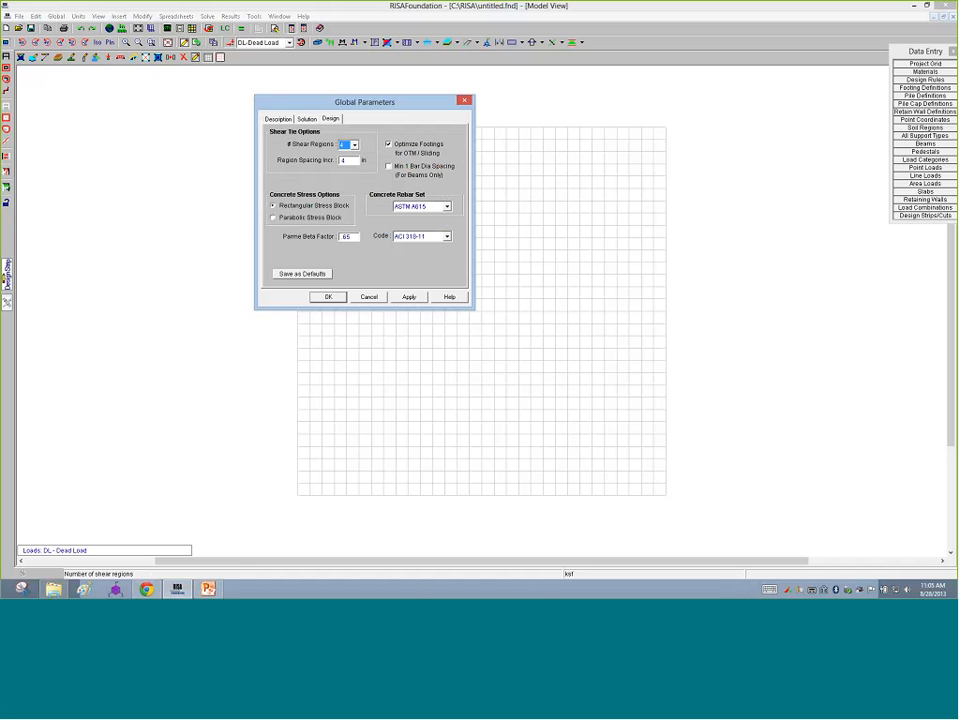
pyautogui.click(446, 237)
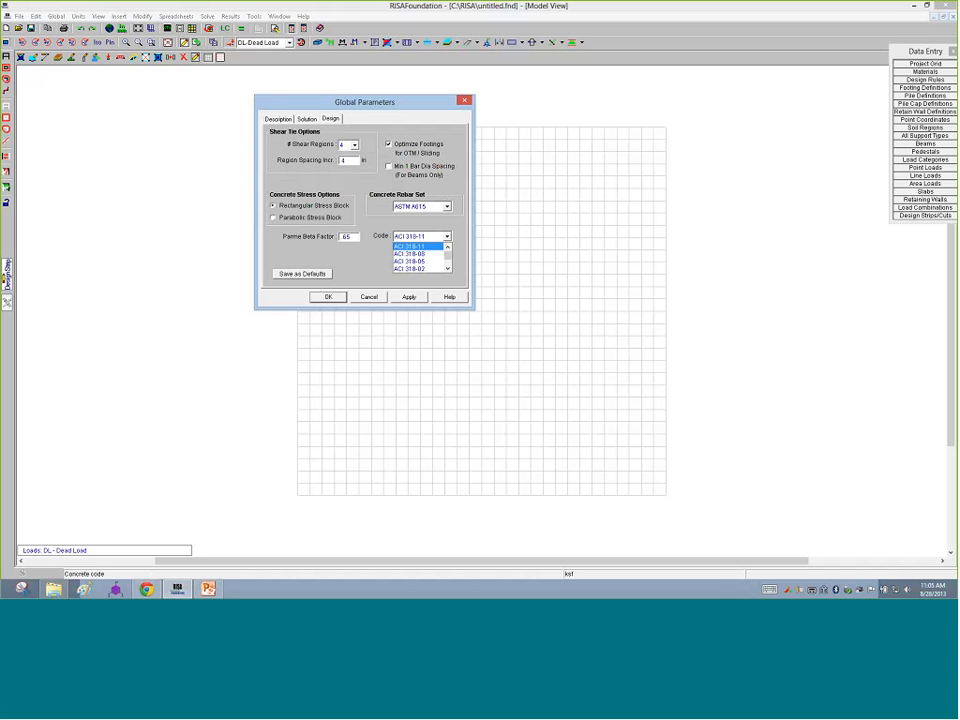
pyautogui.scroll(-1, 424, 240)
pyautogui.scroll(-3, 420, 262)
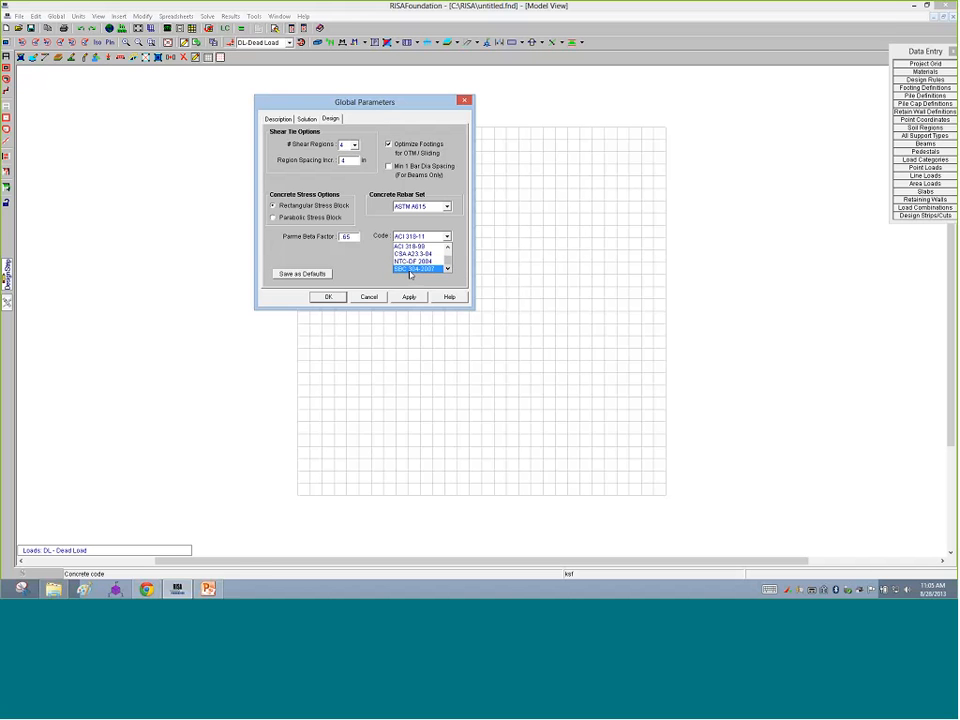
pyautogui.moveTo(449, 263); pyautogui.dragTo(450, 252)
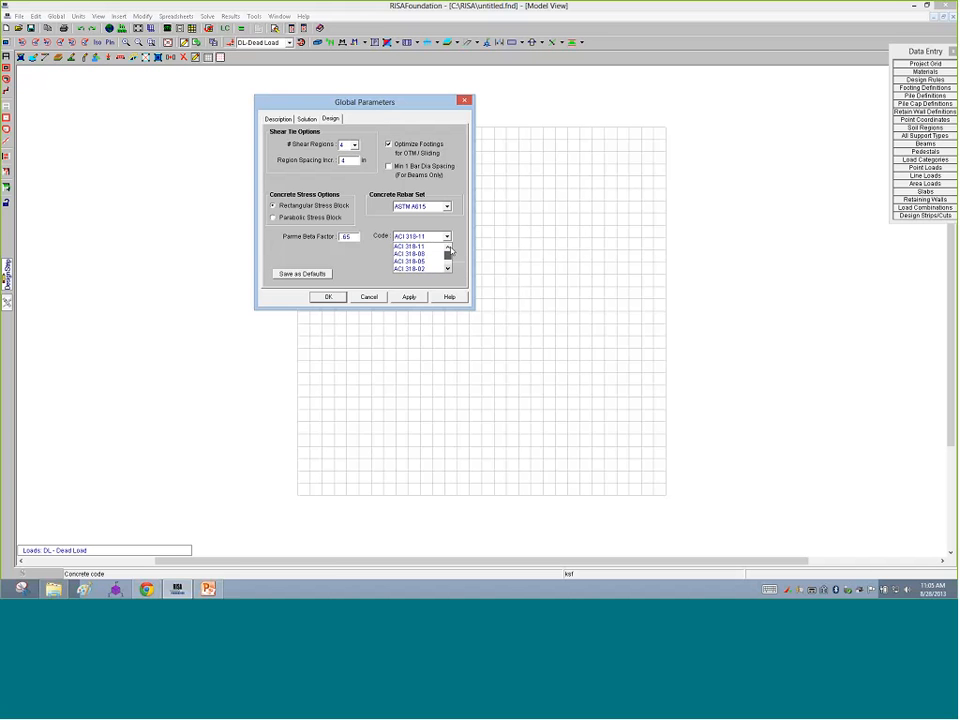
pyautogui.click(409, 246)
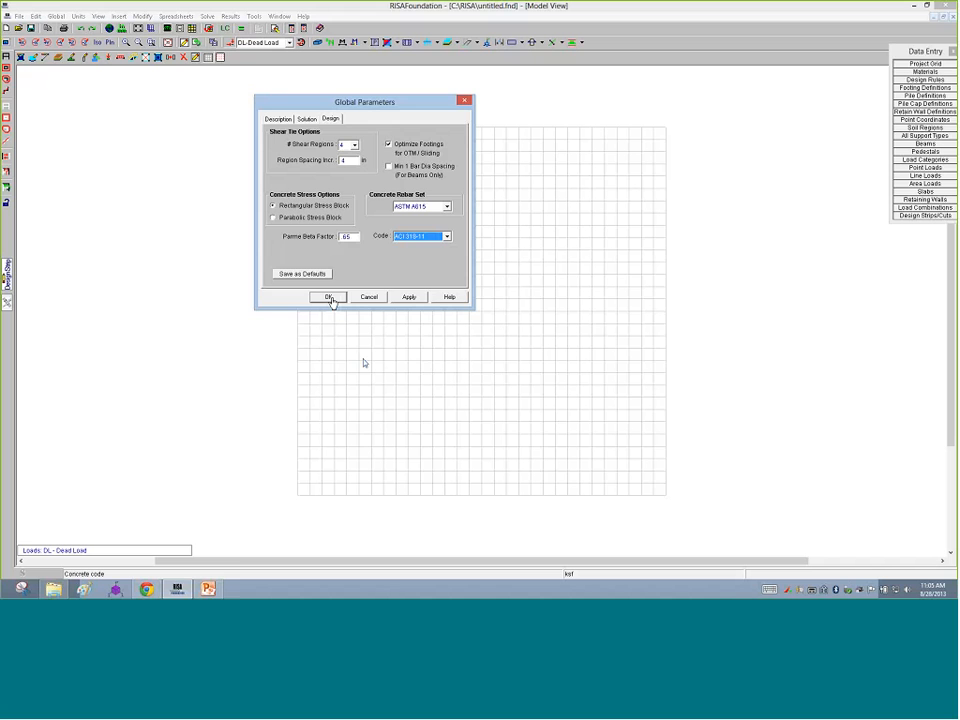
pyautogui.click(330, 299)
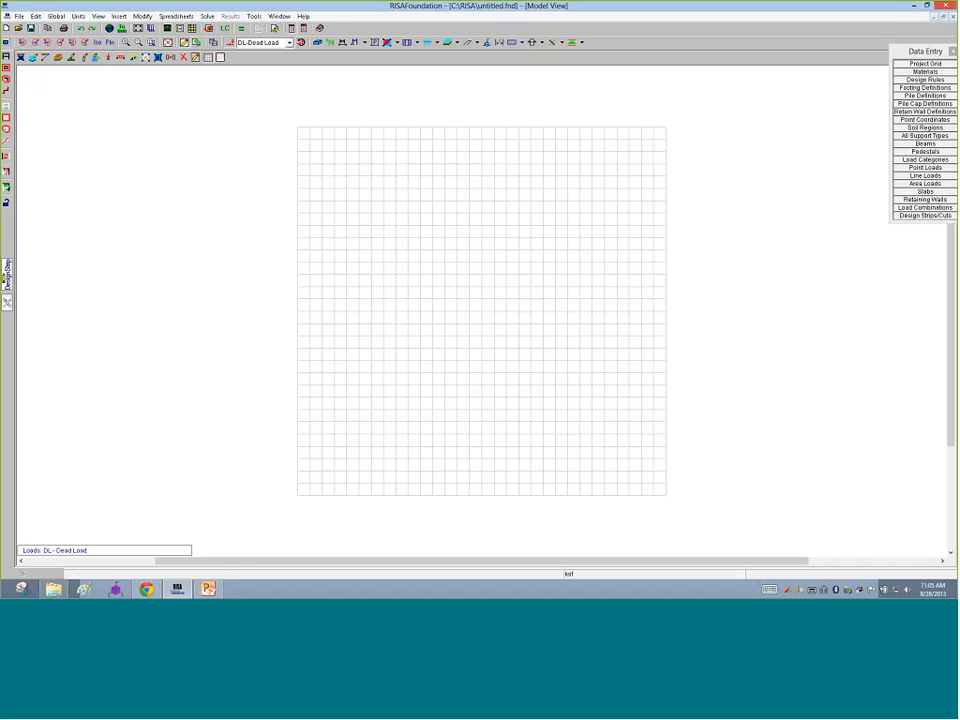
# Step: Turn on the axes display for the current view, checking it in isometric before returning to plan view
pyautogui.click(99, 42)
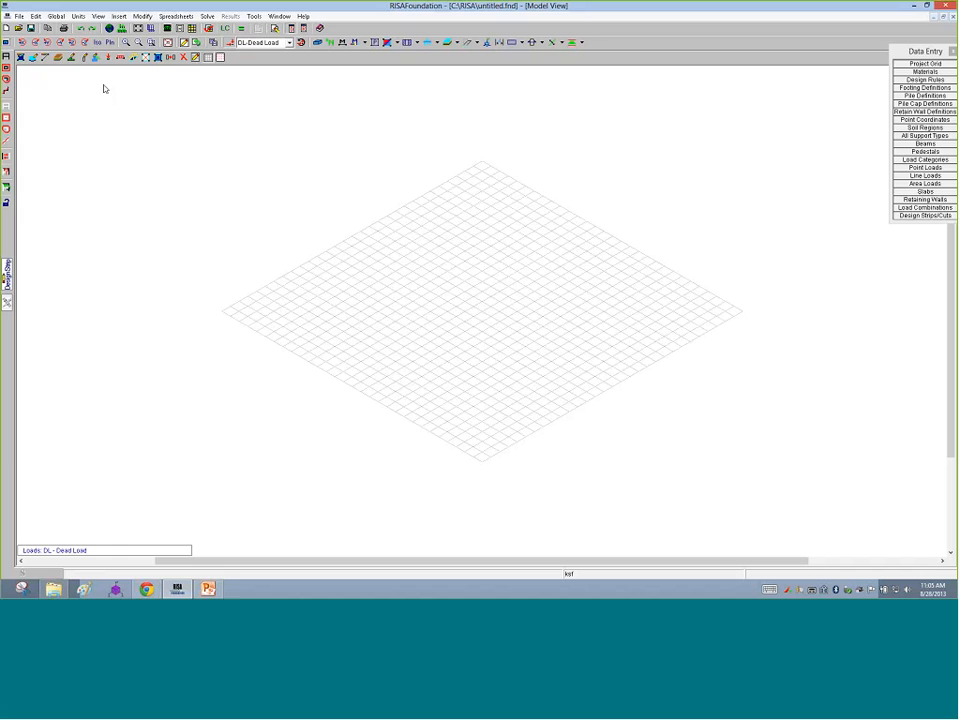
pyautogui.click(19, 58)
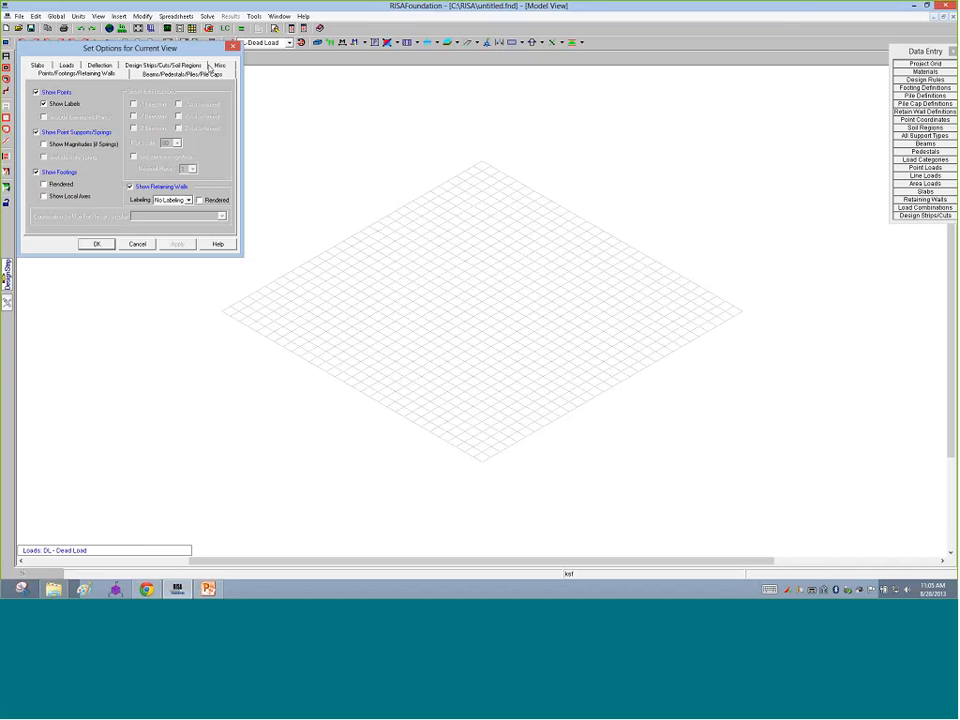
pyautogui.click(214, 67)
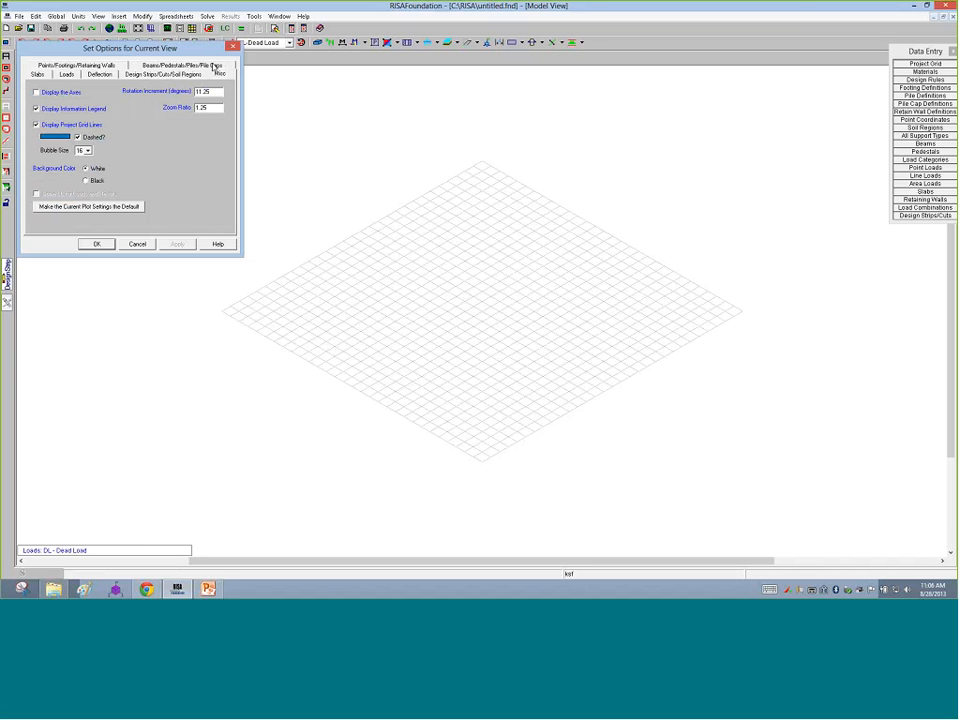
pyautogui.click(37, 93)
pyautogui.click(97, 244)
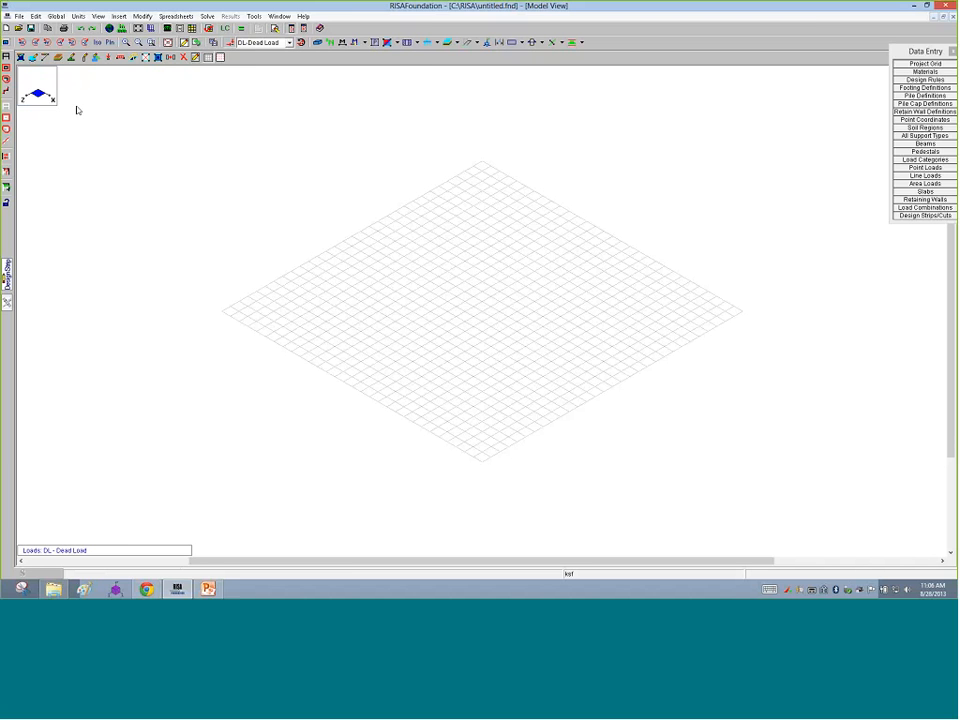
pyautogui.click(110, 43)
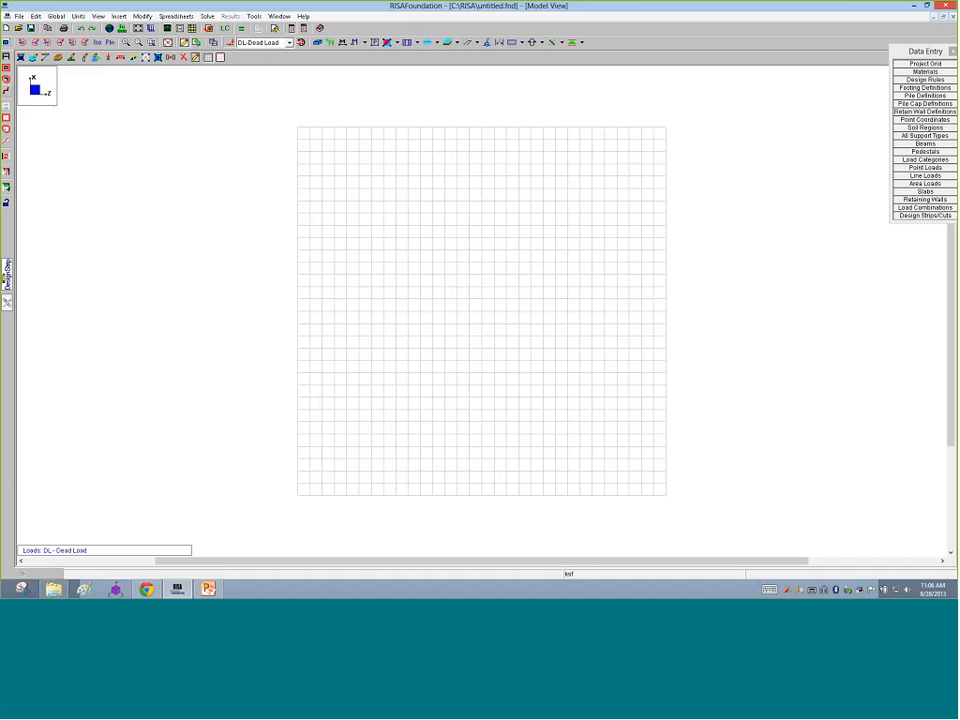
pyautogui.click(21, 58)
pyautogui.moveTo(140, 58); pyautogui.dragTo(178, 129)
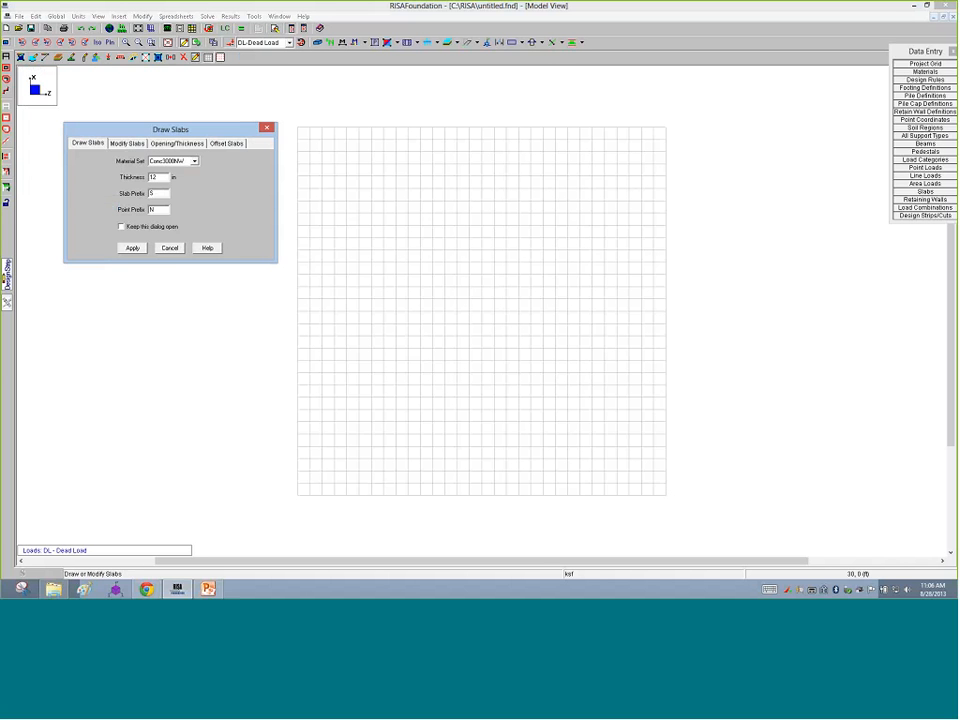
pyautogui.click(170, 248)
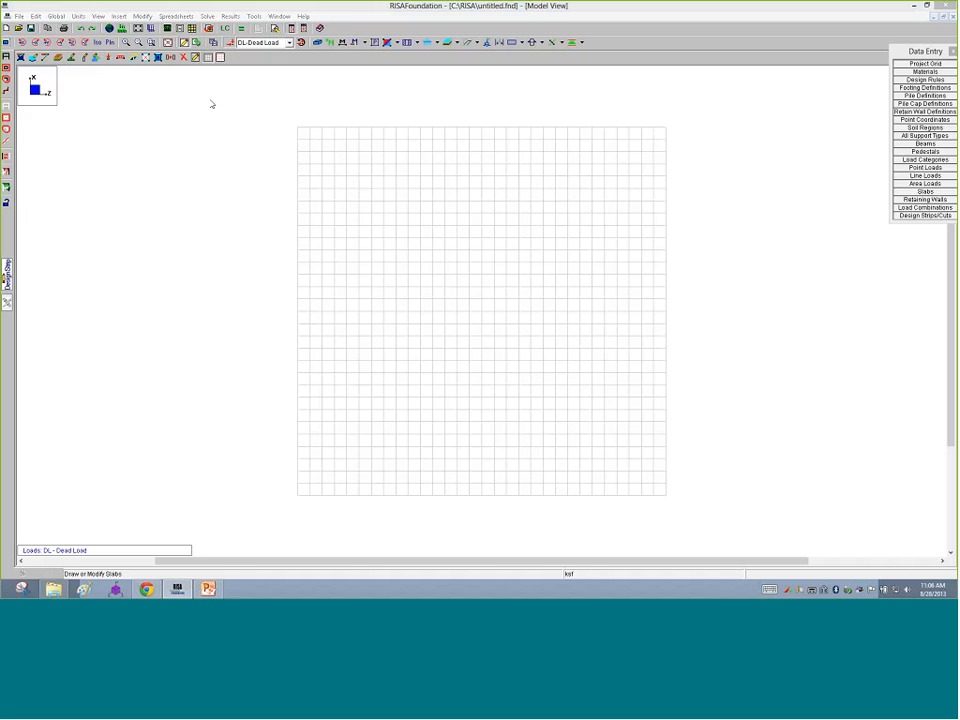
# Step: Set the rectangular drawing grid's Z increments to 50@1
pyautogui.click(196, 57)
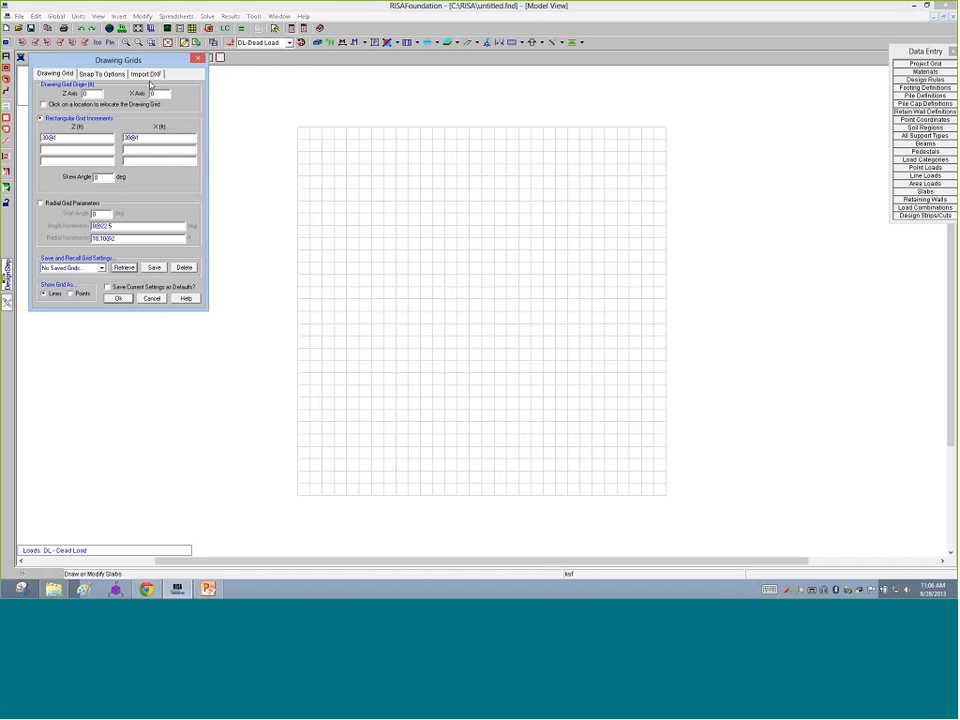
pyautogui.moveTo(85, 61)
pyautogui.mouseDown()
pyautogui.moveTo(86, 97)
pyautogui.moveTo(95, 99)
pyautogui.mouseUp()
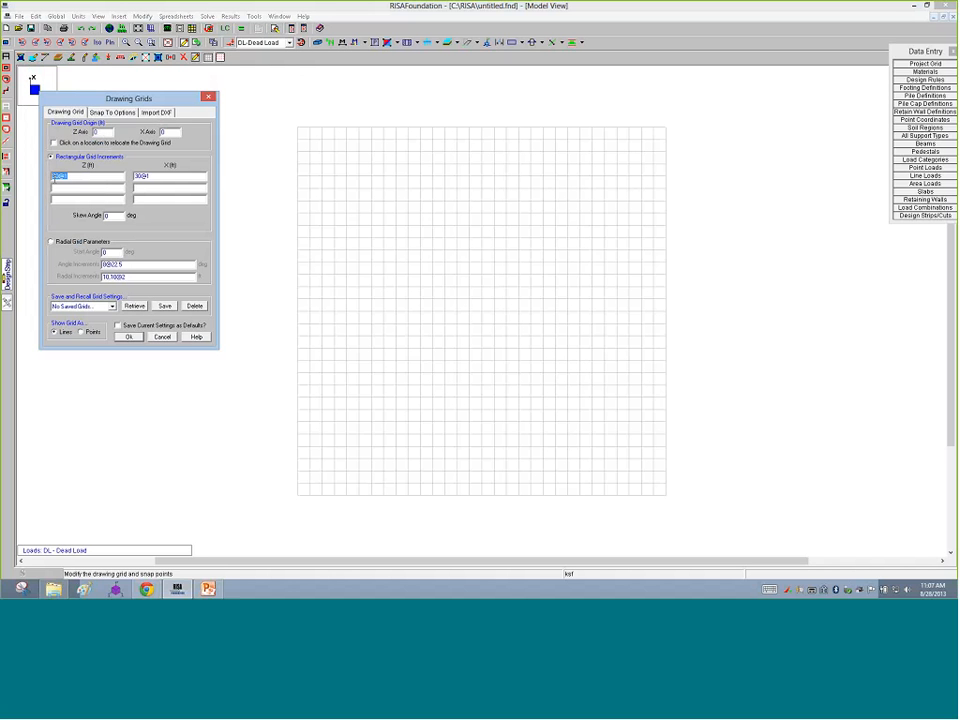
pyautogui.click(53, 177)
pyautogui.write('5')
pyautogui.click(129, 337)
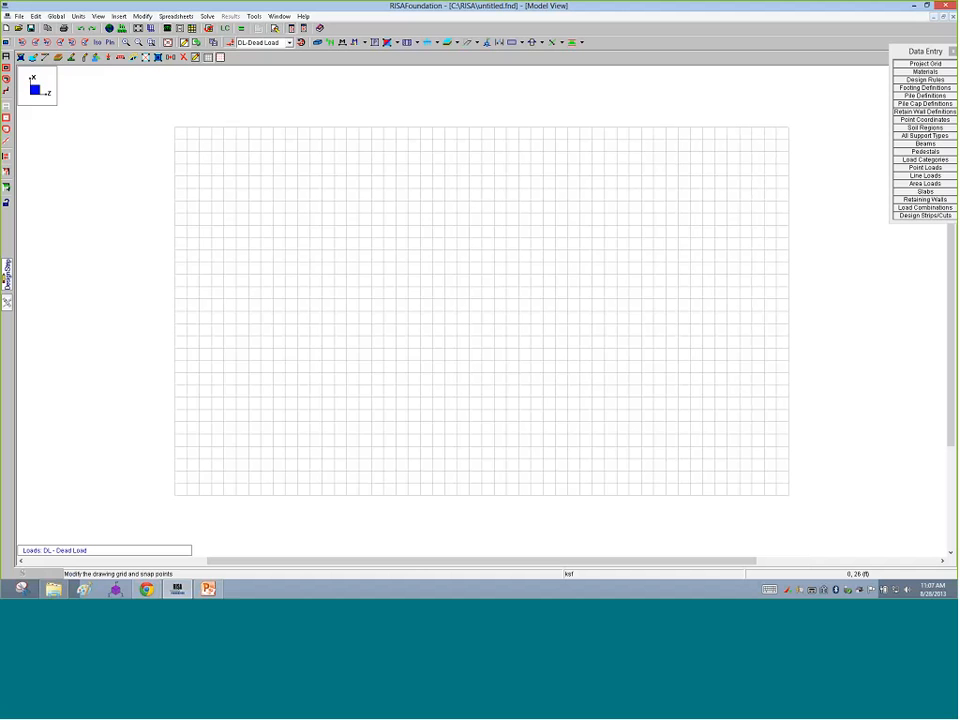
pyautogui.click(183, 42)
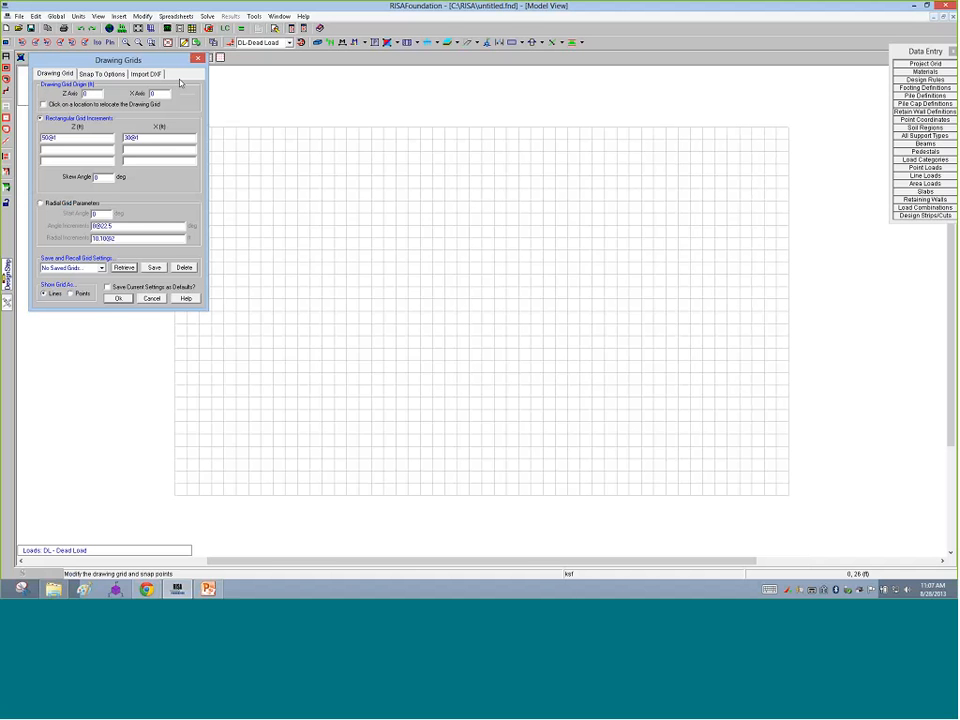
pyautogui.click(41, 203)
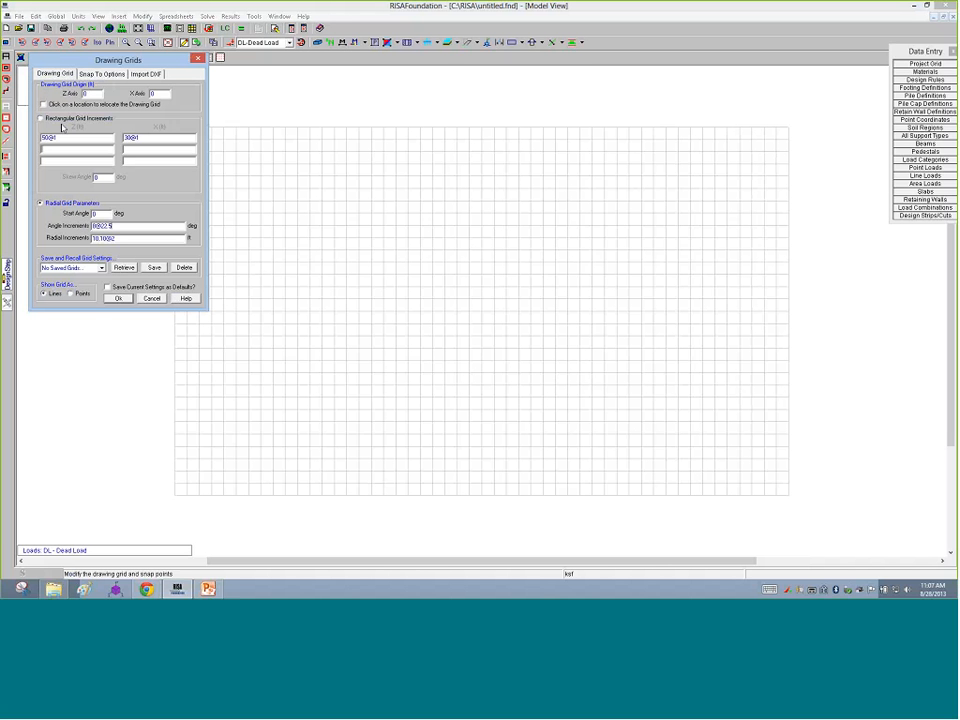
pyautogui.click(150, 299)
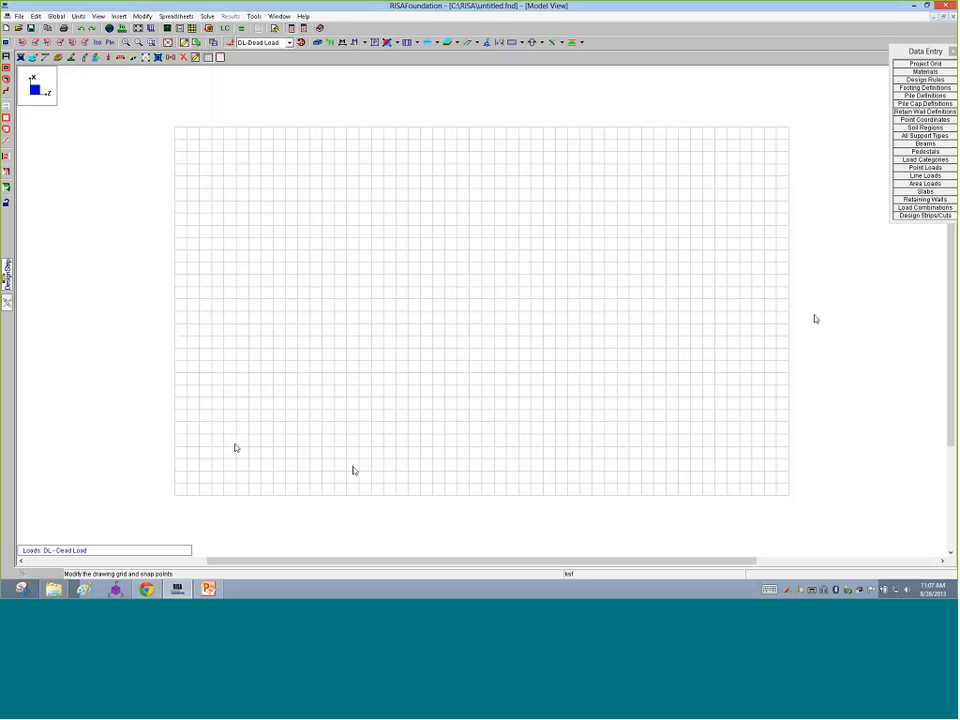
# Step: Review the material sets offered for drawing slabs and open the concrete properties spreadsheet with a wider label column
pyautogui.click(33, 58)
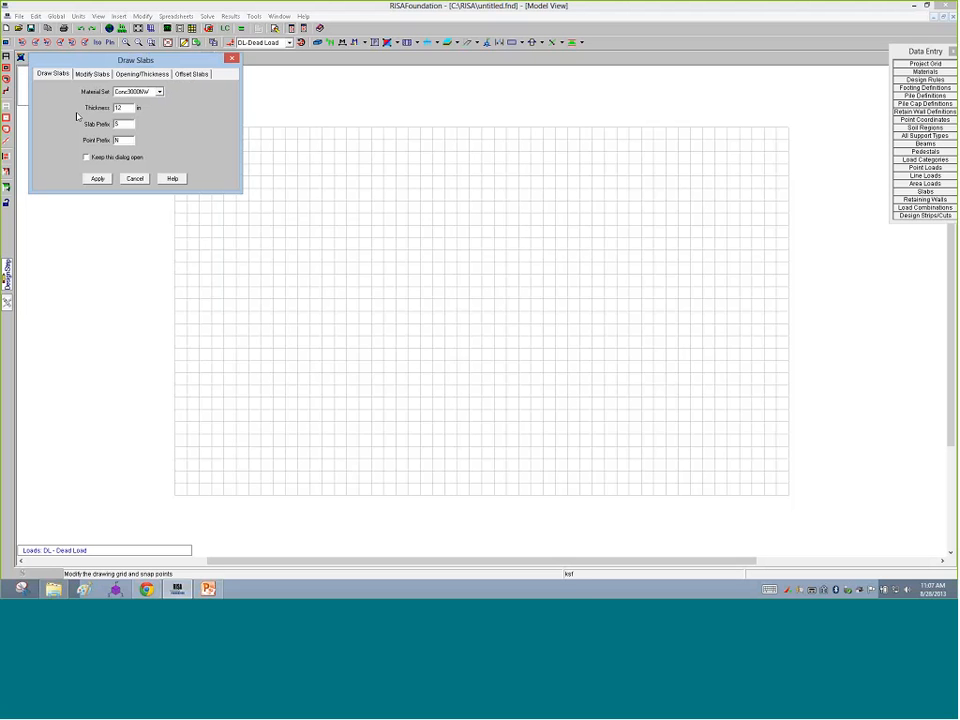
pyautogui.click(144, 92)
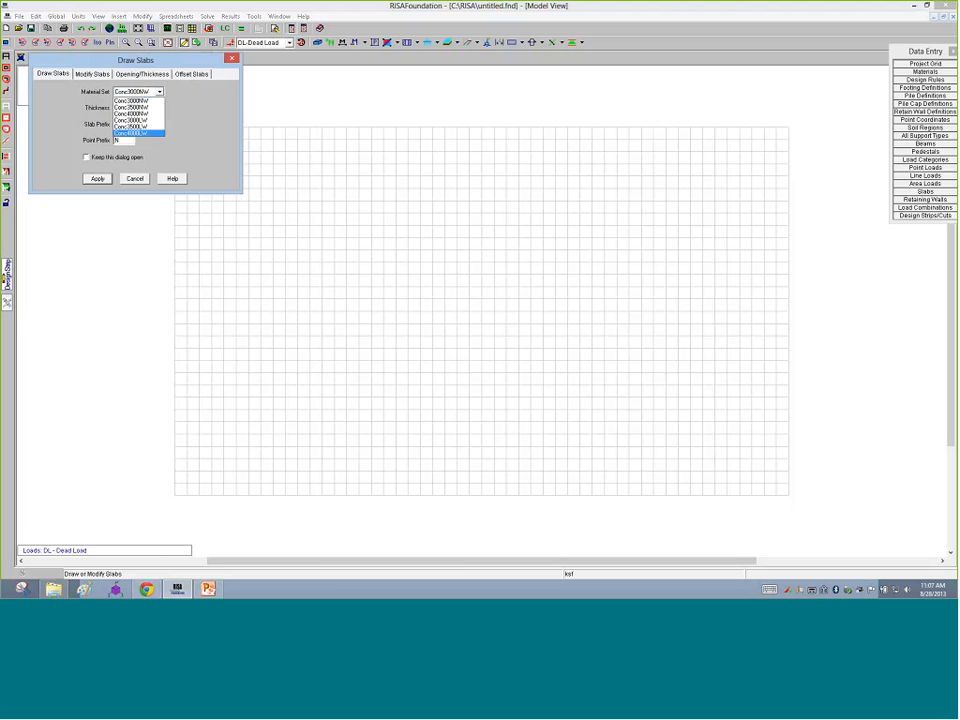
pyautogui.click(909, 75)
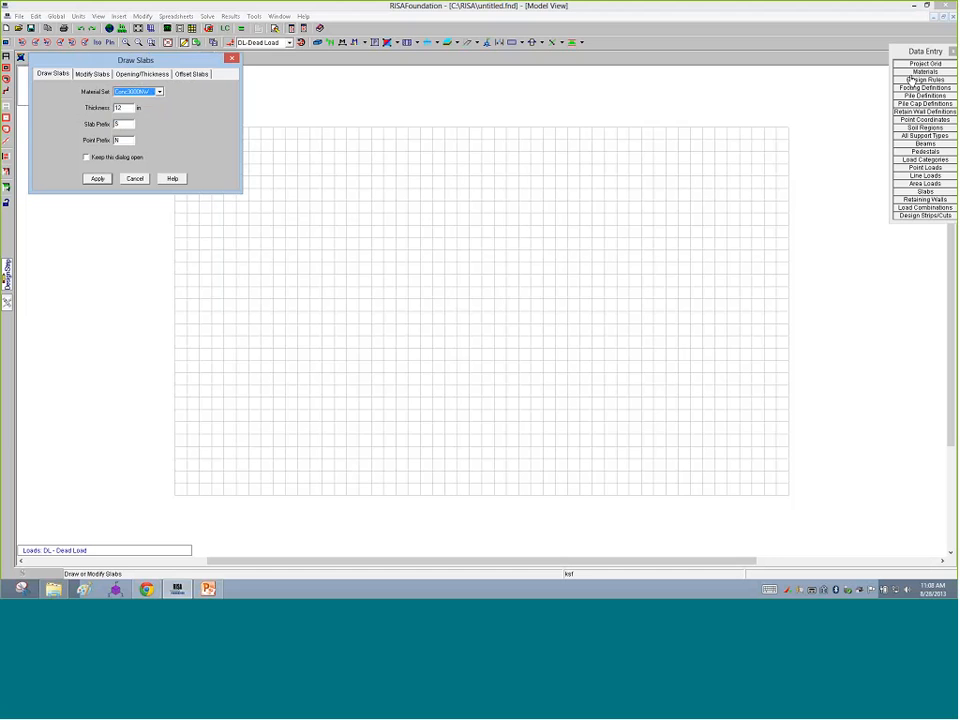
pyautogui.click(910, 73)
pyautogui.moveTo(186, 86); pyautogui.dragTo(468, 184)
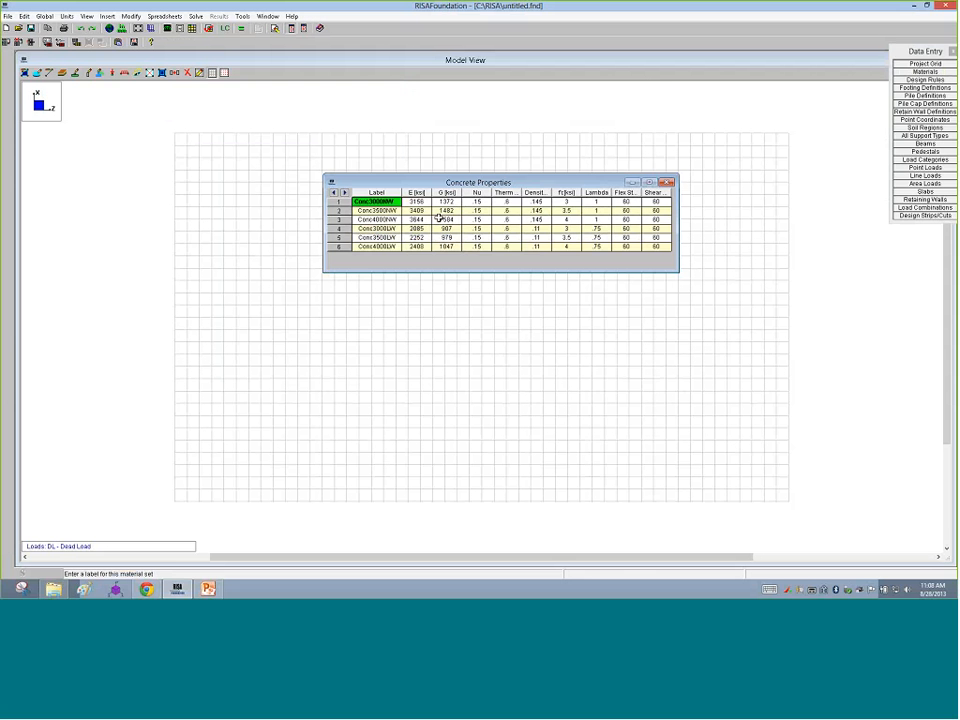
pyautogui.moveTo(401, 194); pyautogui.dragTo(412, 194)
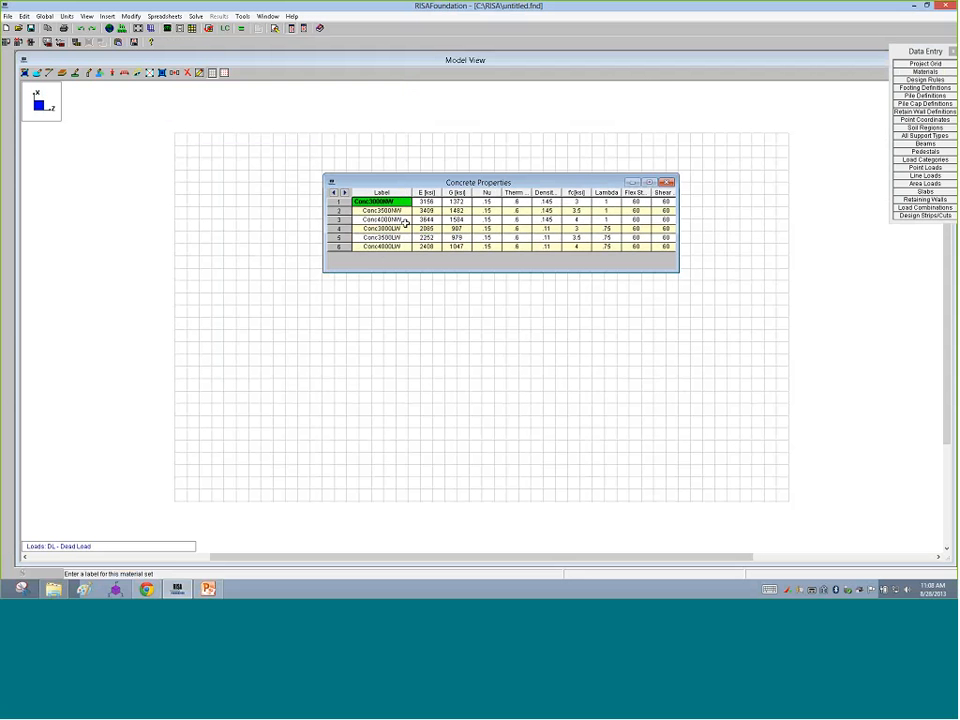
# Step: Add a new material row below Conc4000LW in the concrete properties and review its values
pyautogui.click(392, 237)
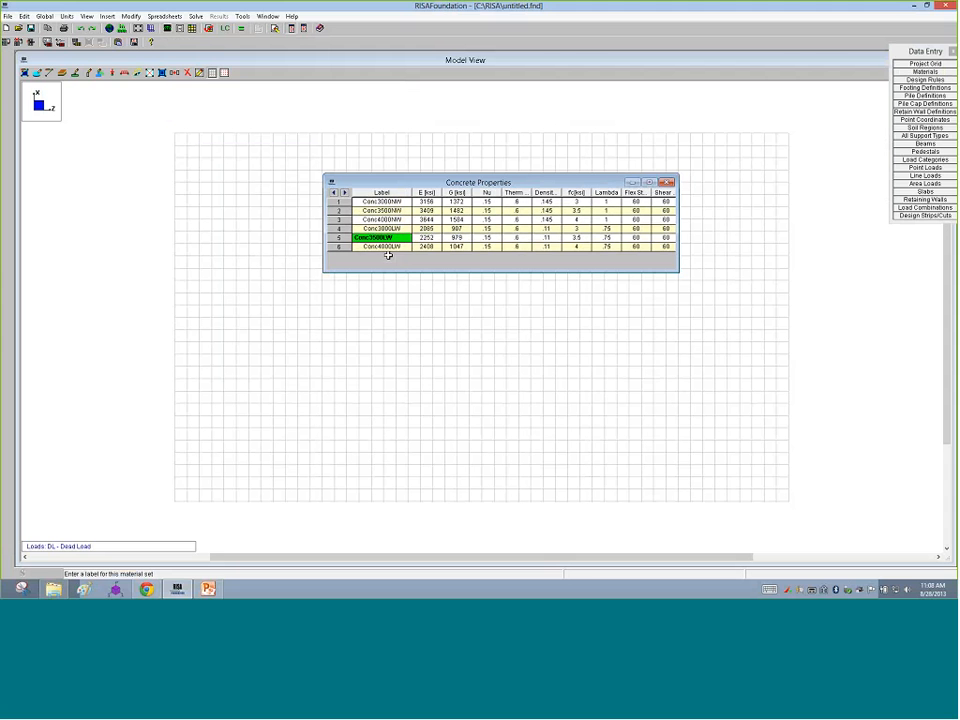
pyautogui.click(386, 247)
pyautogui.press('Down')
pyautogui.moveTo(679, 251); pyautogui.dragTo(743, 251)
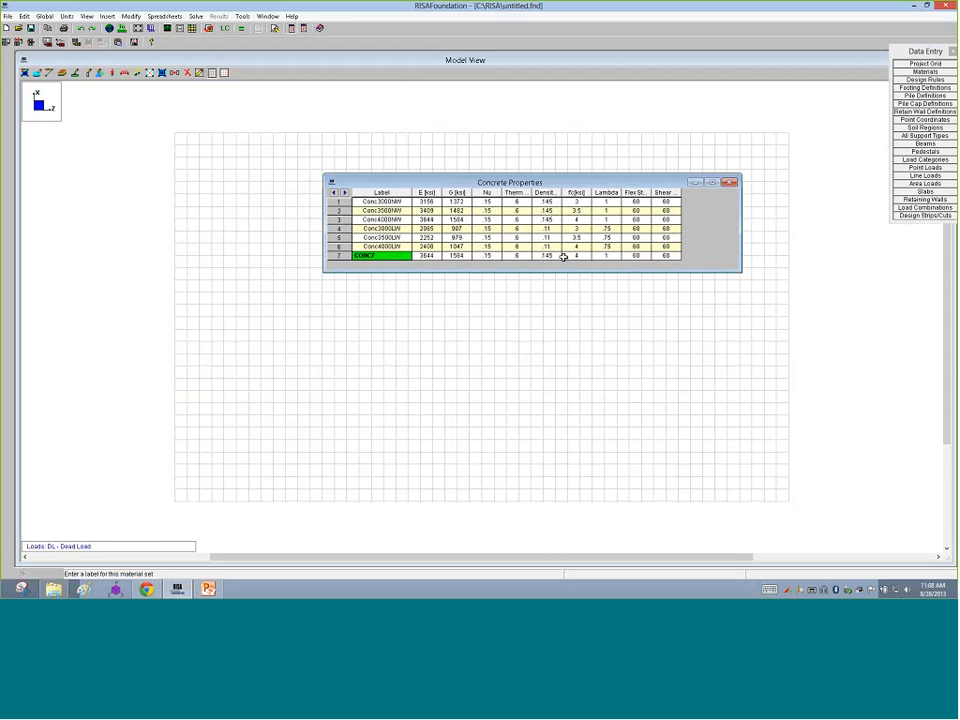
pyautogui.moveTo(384, 256); pyautogui.dragTo(666, 256)
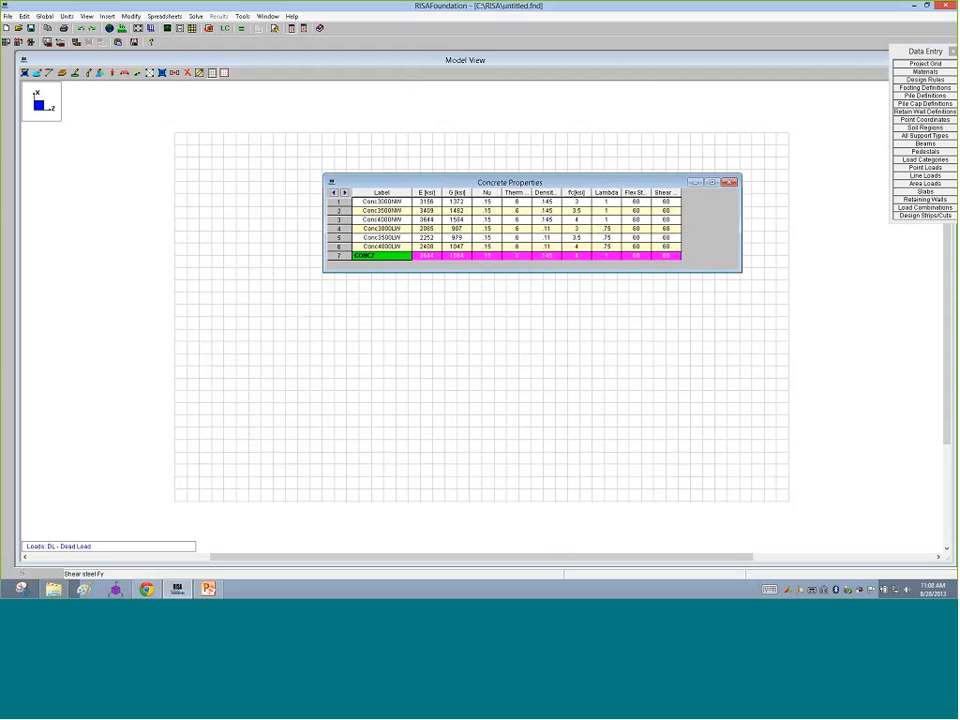
pyautogui.click(381, 202)
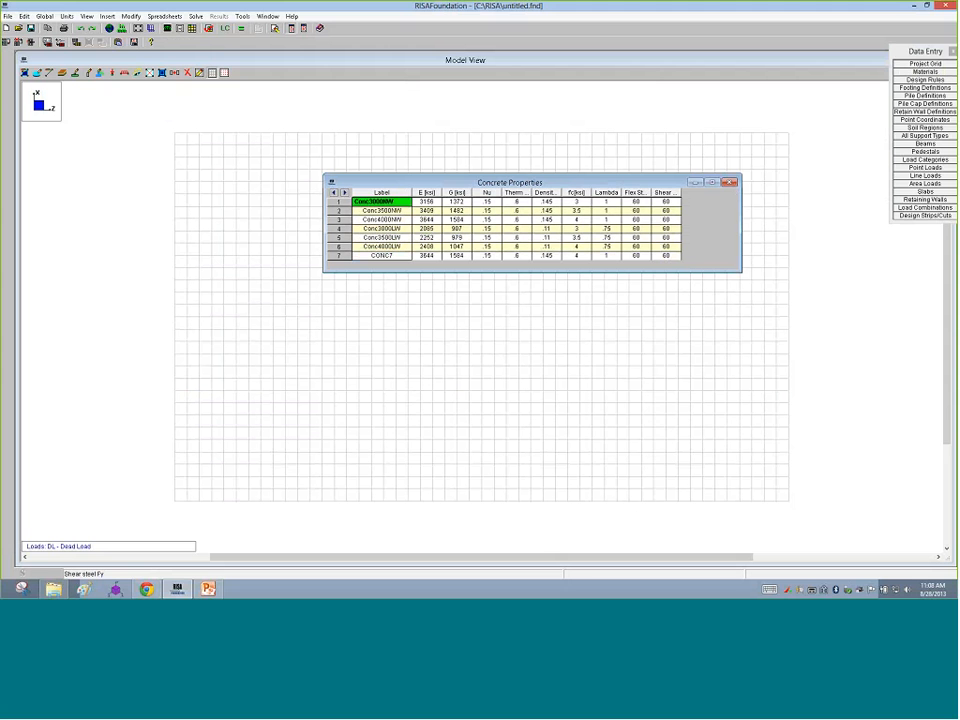
pyautogui.click(393, 256)
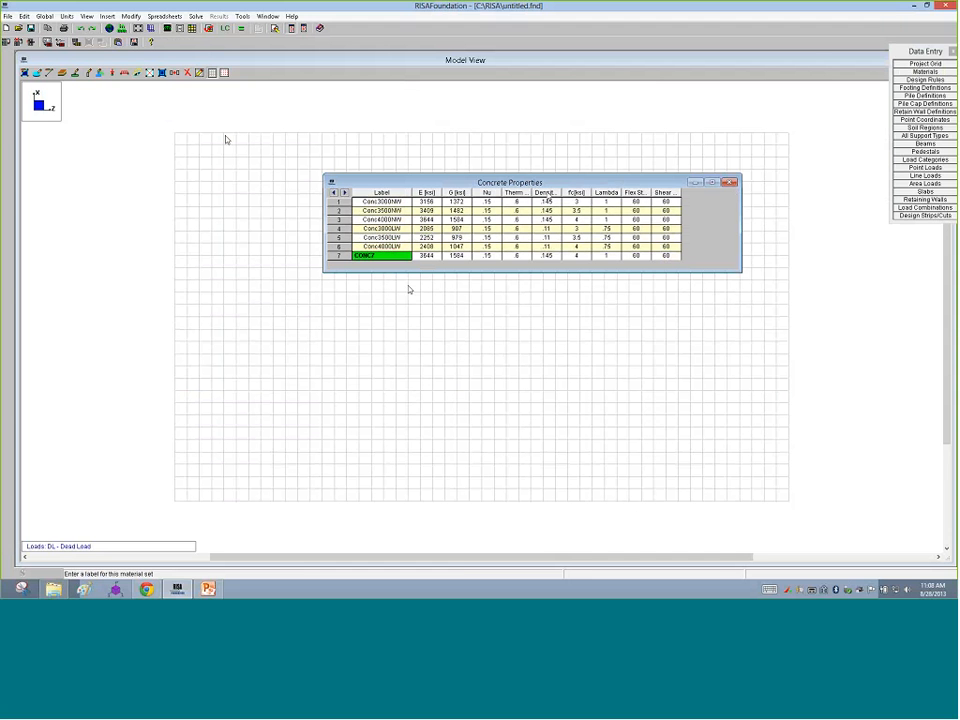
pyautogui.moveTo(442, 191); pyautogui.dragTo(299, 139)
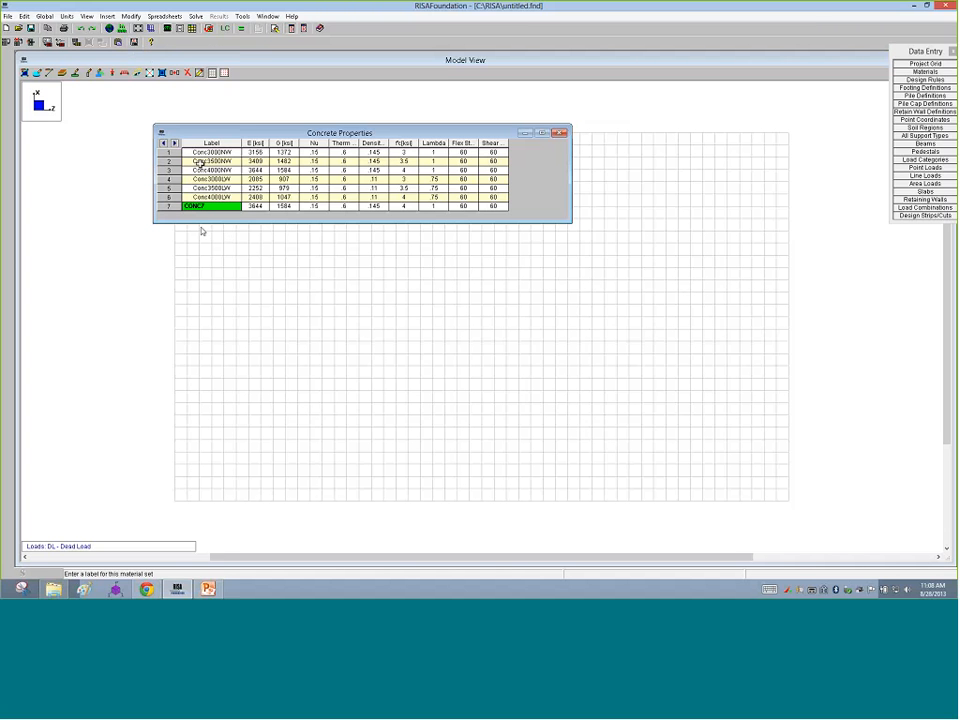
# Step: Draw a 12 in thick Conc3000NW L-shaped slab through (Z, X) points (0,0), (0,30), (11,30), (12,10), (50,10) and (50,0) ft
pyautogui.click(561, 135)
pyautogui.click(37, 74)
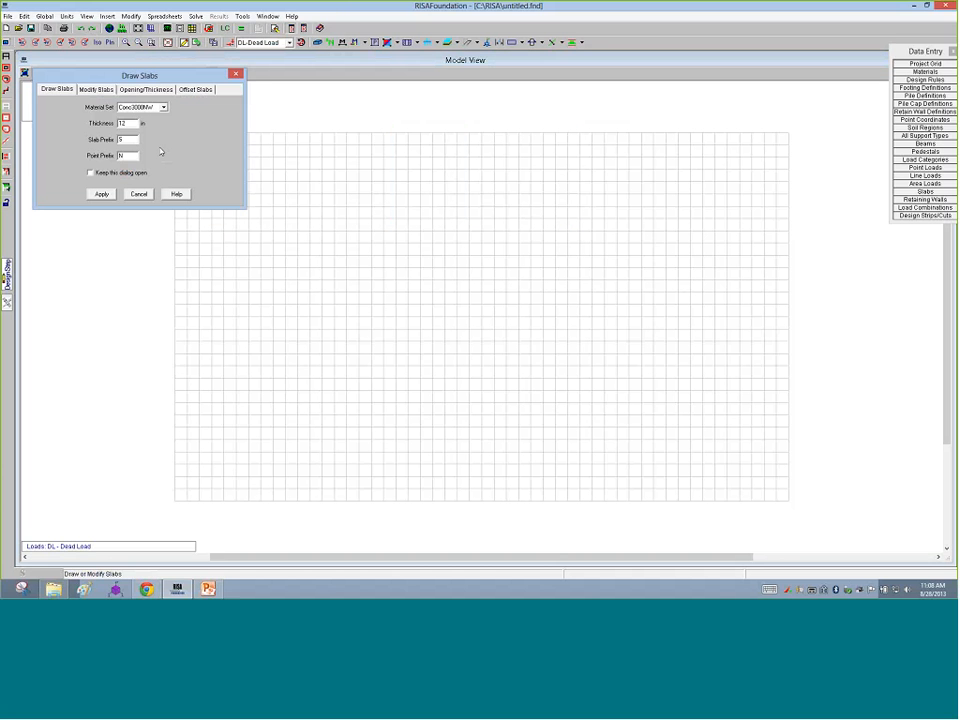
pyautogui.doubleClick(124, 123)
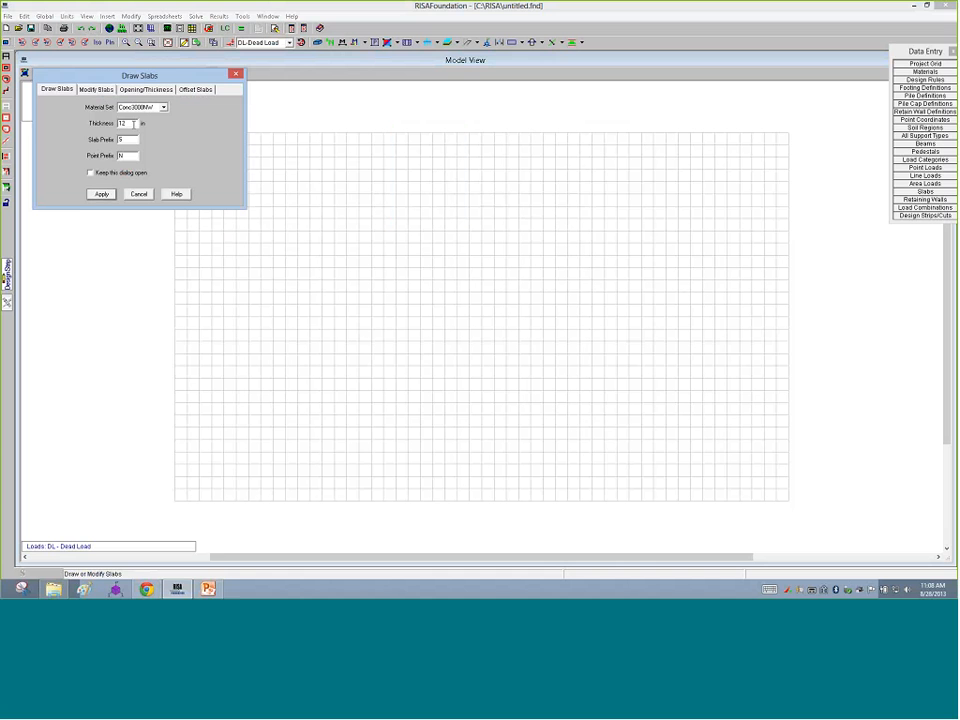
pyautogui.click(102, 194)
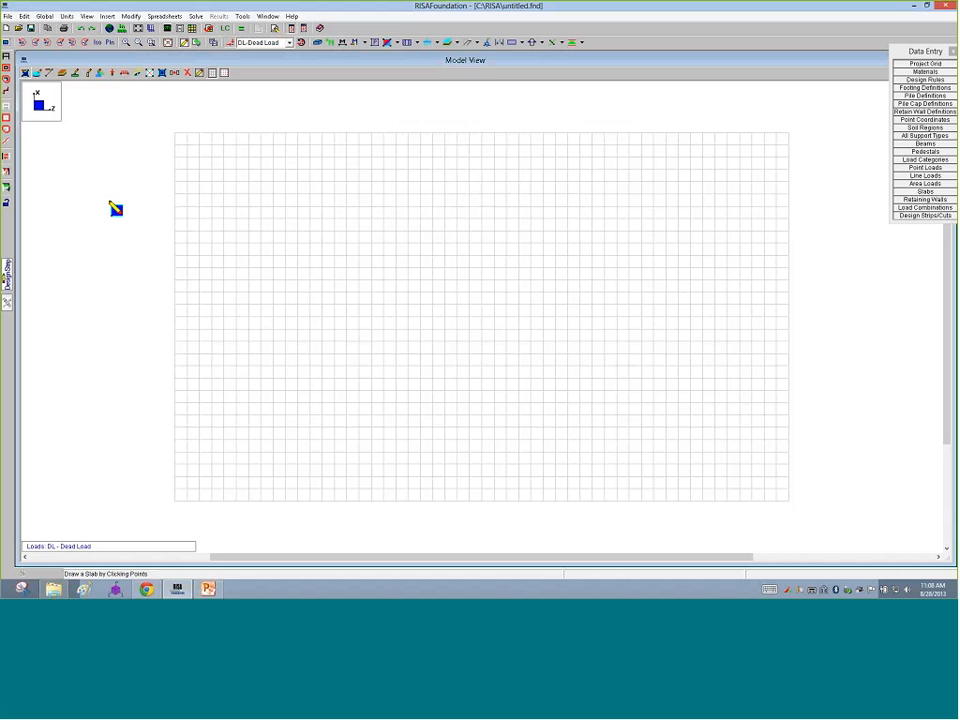
pyautogui.click(175, 500)
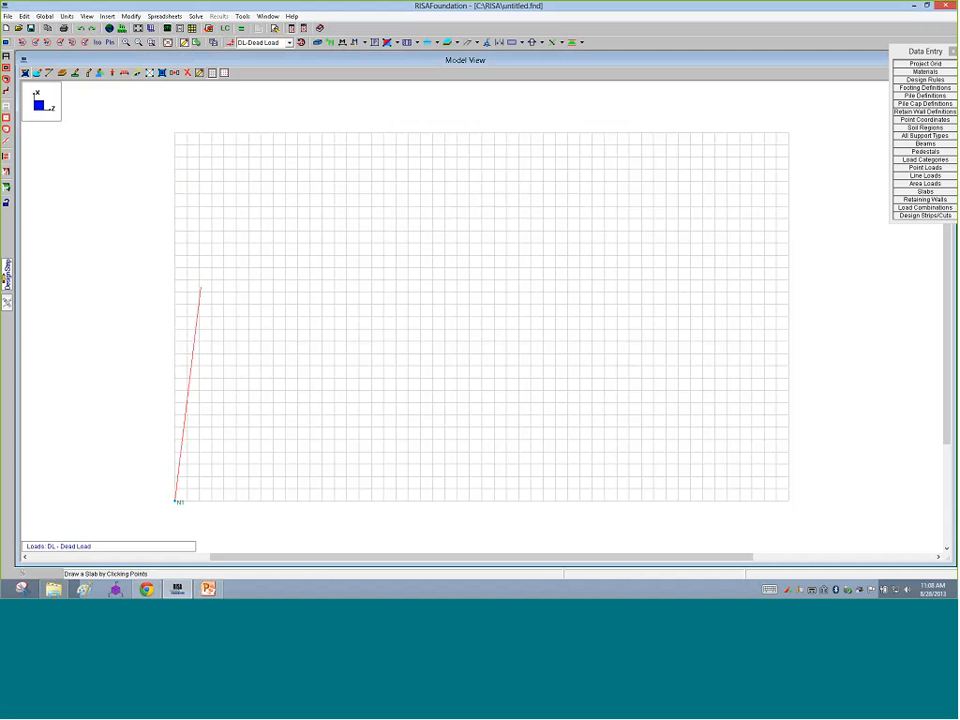
pyautogui.click(177, 133)
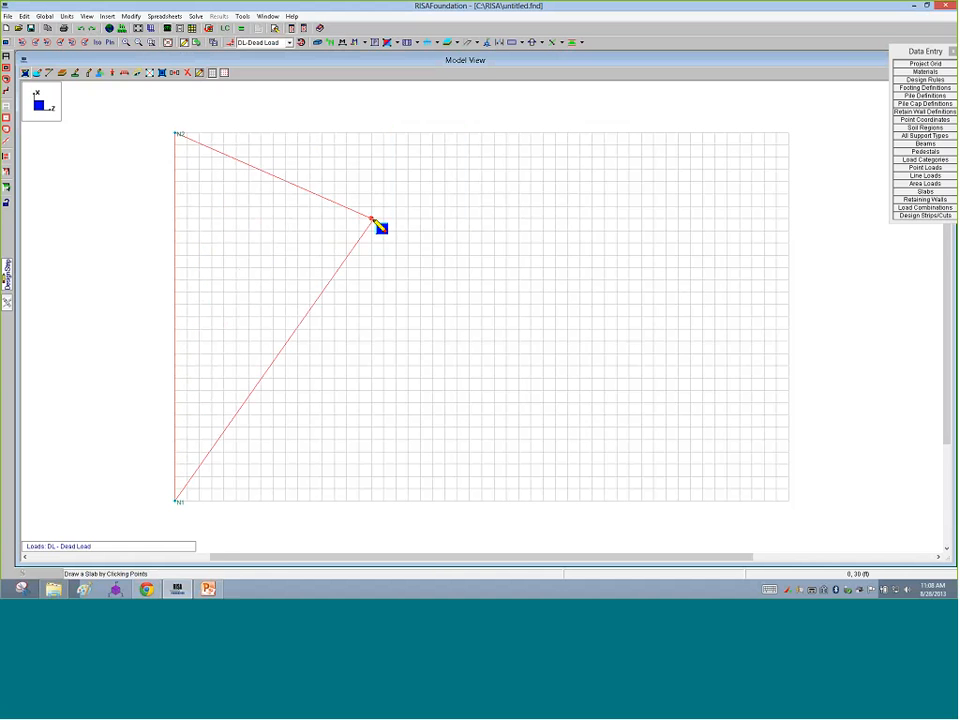
pyautogui.click(314, 136)
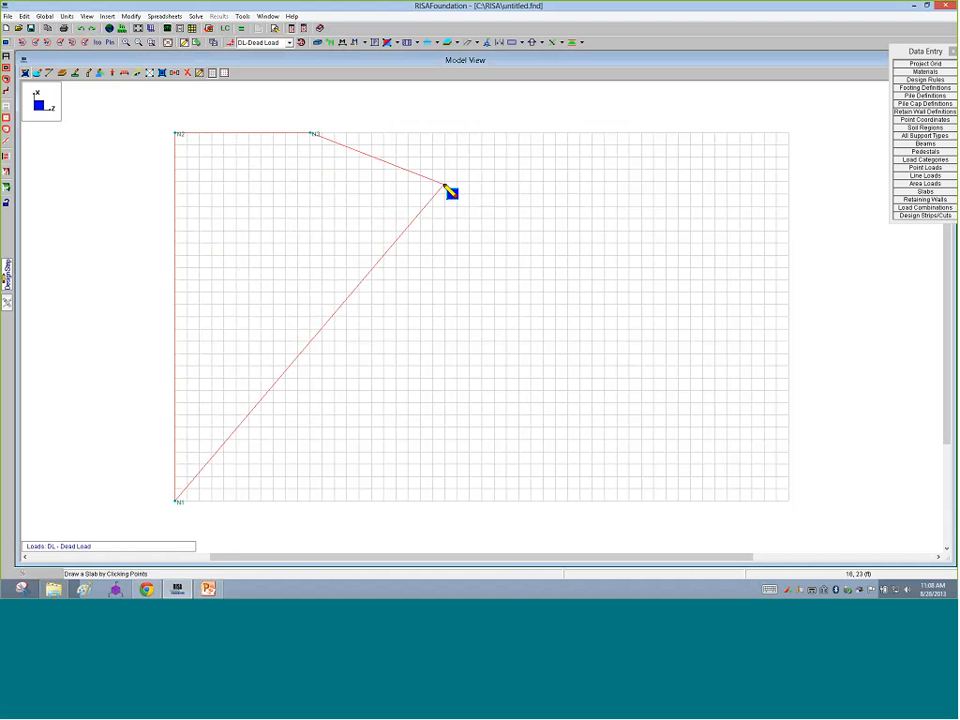
pyautogui.click(323, 379)
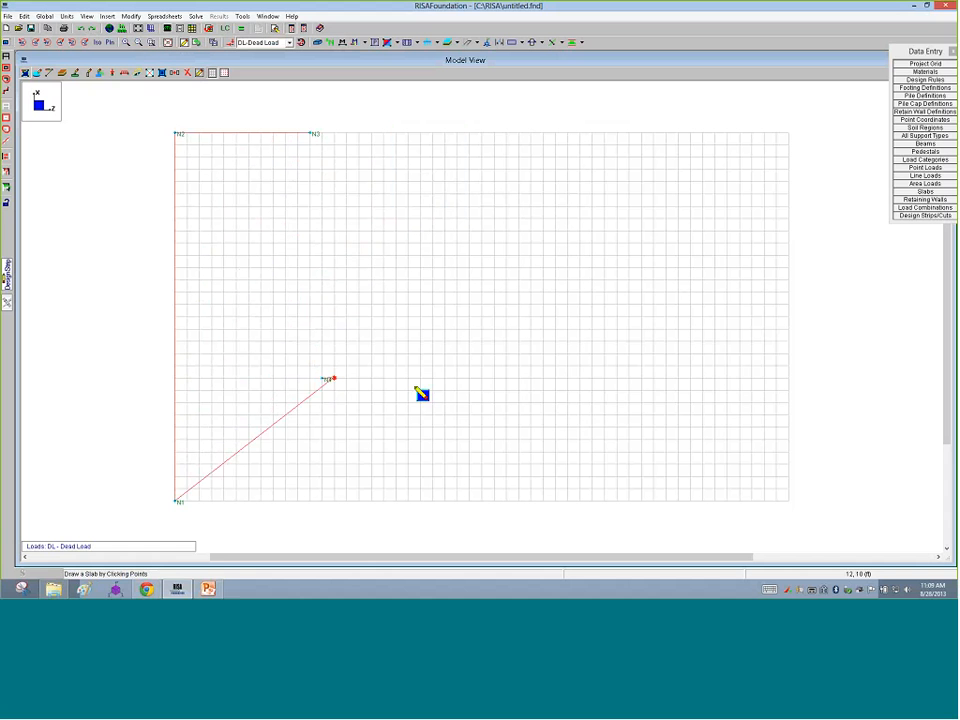
pyautogui.click(788, 379)
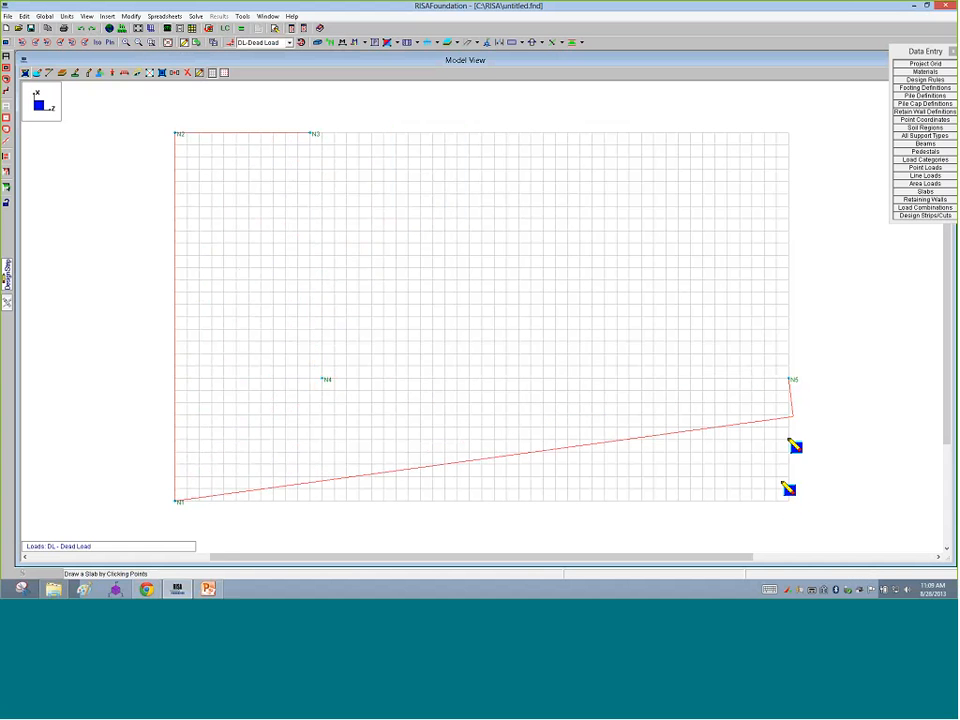
pyautogui.click(789, 502)
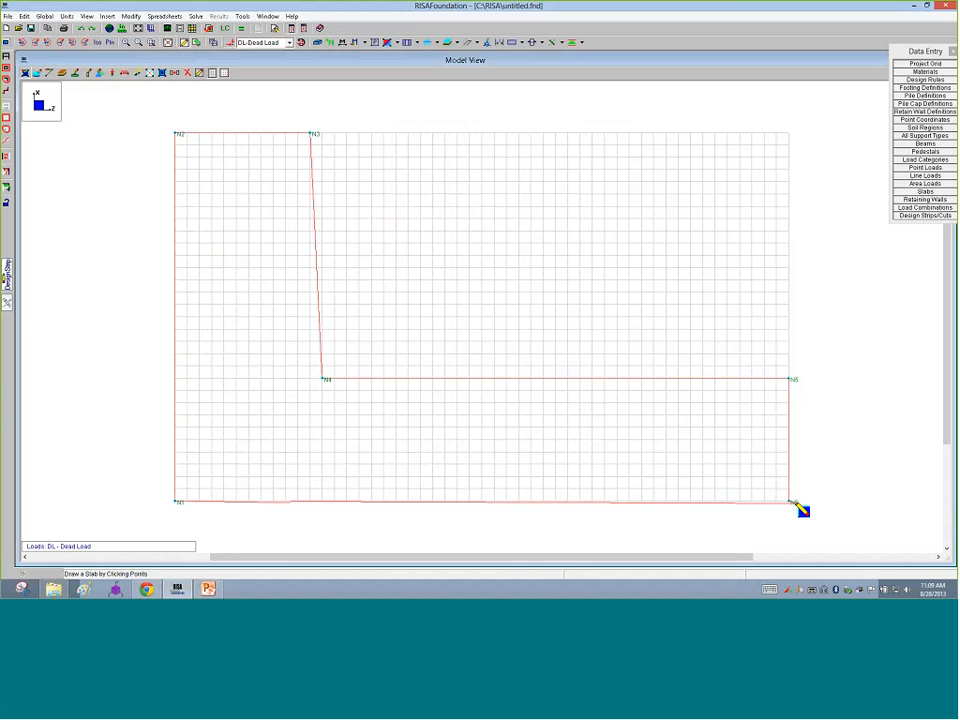
pyautogui.doubleClick(791, 505)
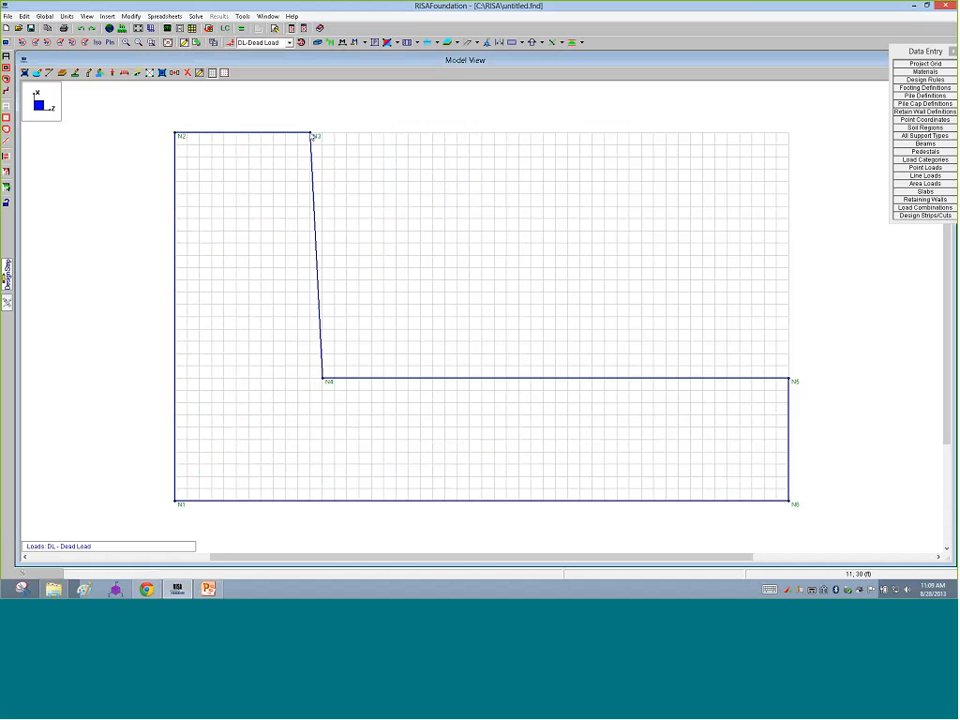
# Step: Set the Z coordinate of the slab's inner corner point N4 to 11 ft
pyautogui.doubleClick(322, 378)
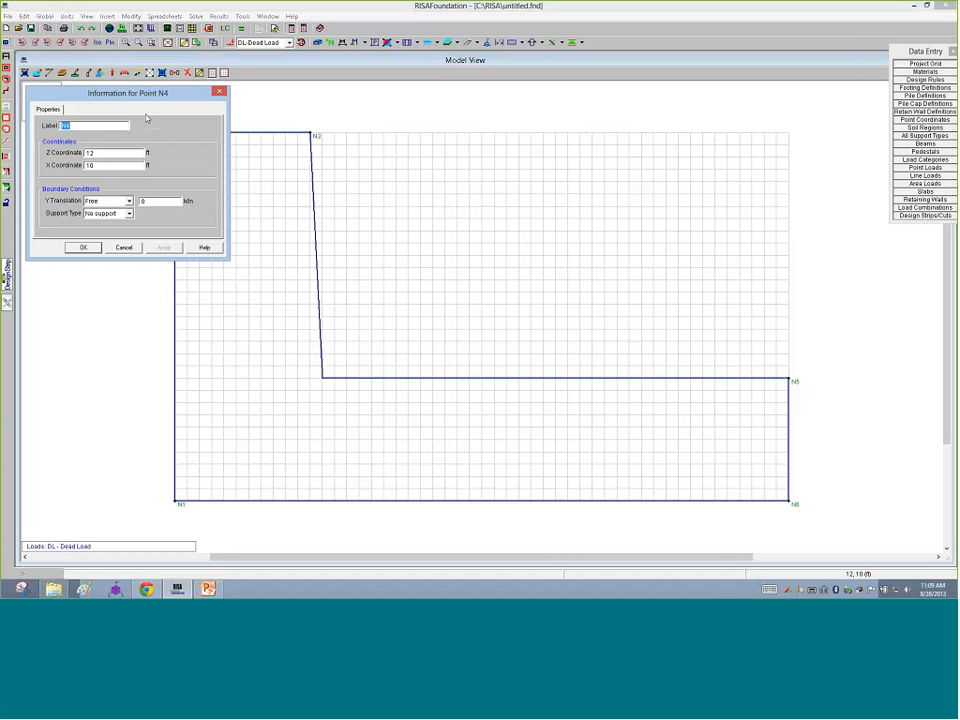
pyautogui.moveTo(141, 91); pyautogui.dragTo(454, 133)
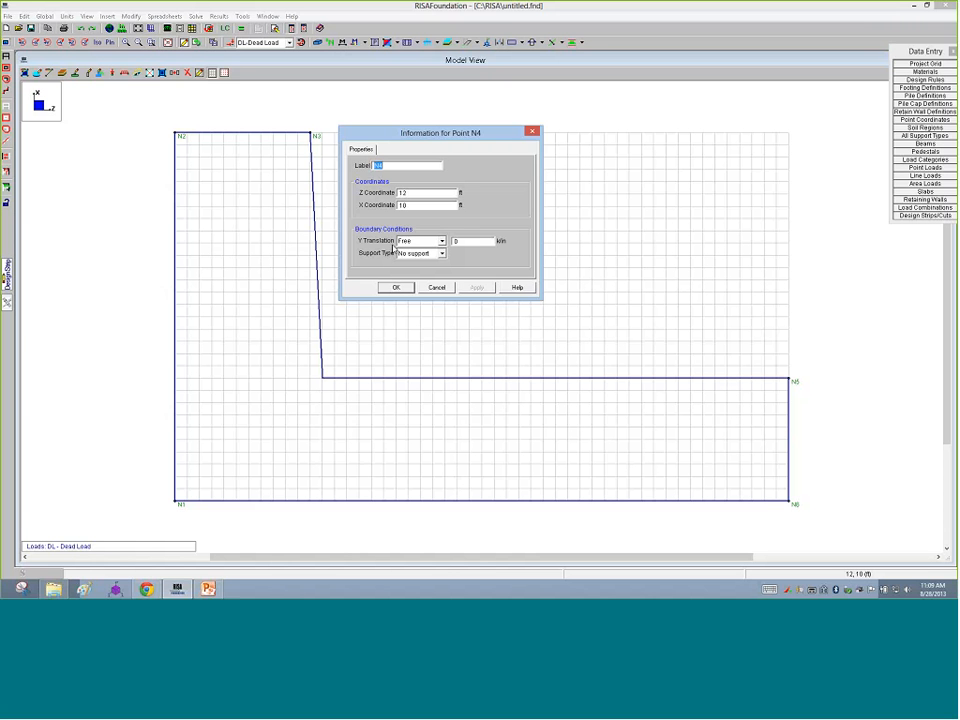
pyautogui.moveTo(411, 193); pyautogui.dragTo(386, 197)
pyautogui.write('11')
pyautogui.click(396, 287)
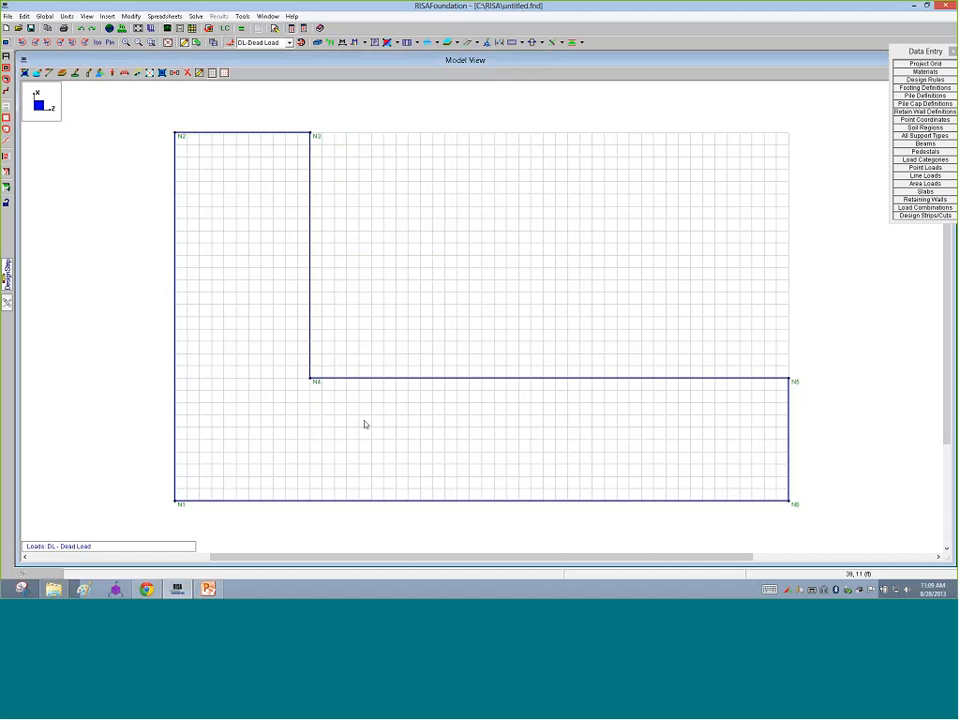
# Step: Start drawing retaining walls with the Conc3000NW material set and open a new retaining wall definition
pyautogui.click(98, 74)
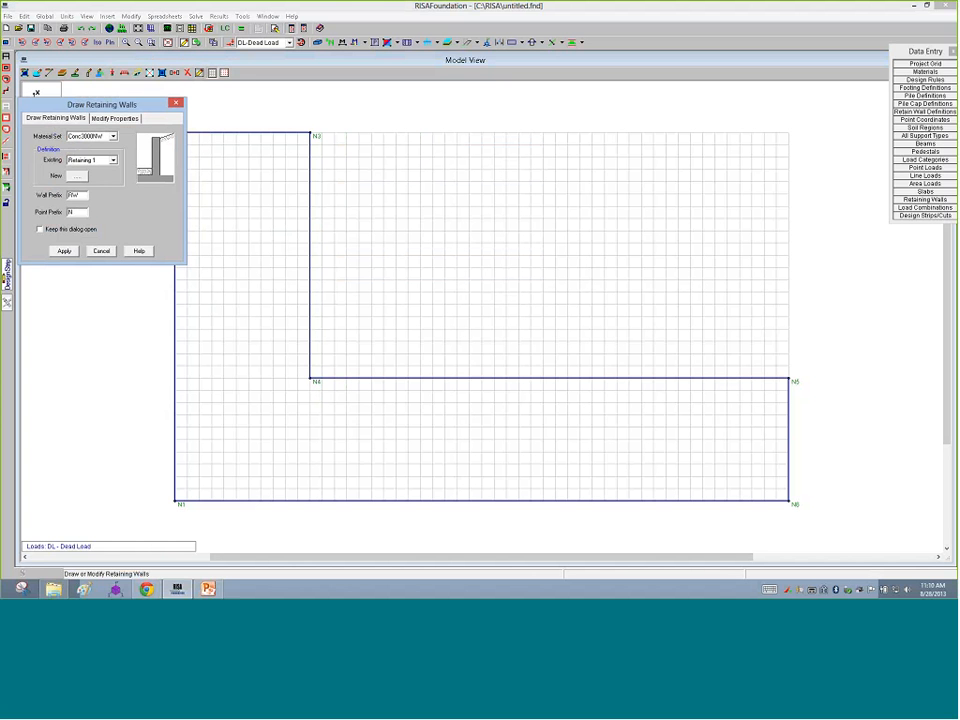
pyautogui.click(90, 138)
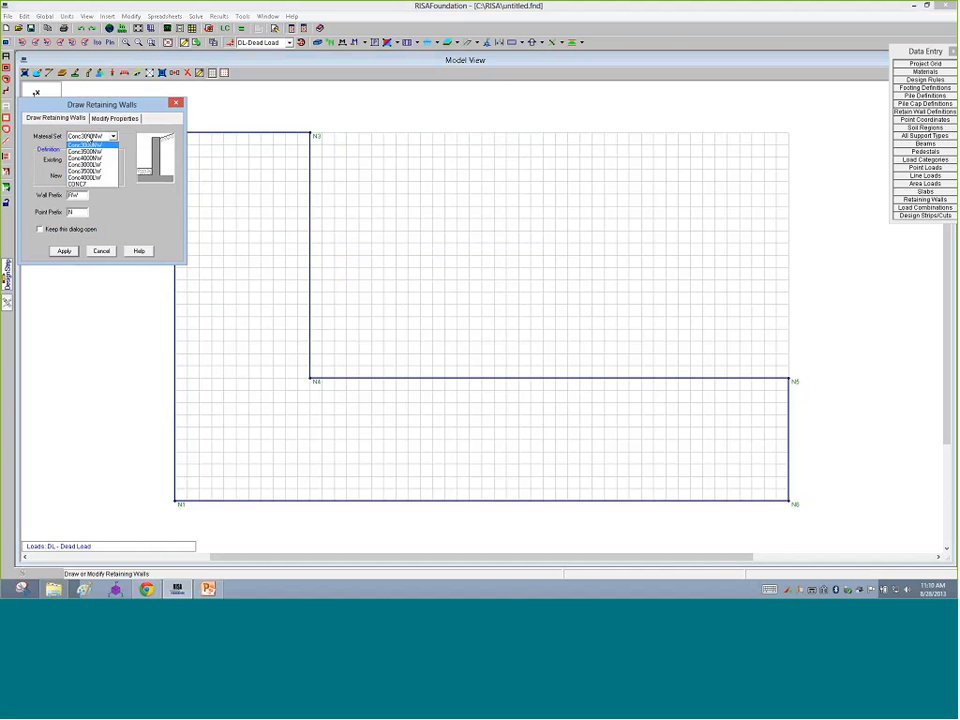
pyautogui.click(88, 145)
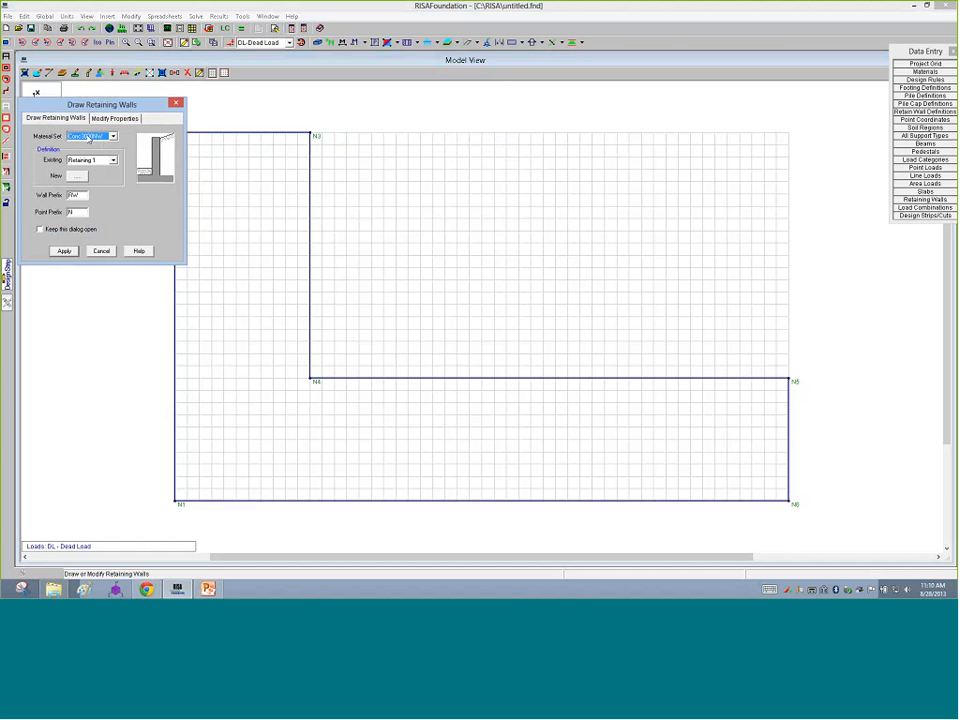
pyautogui.click(90, 161)
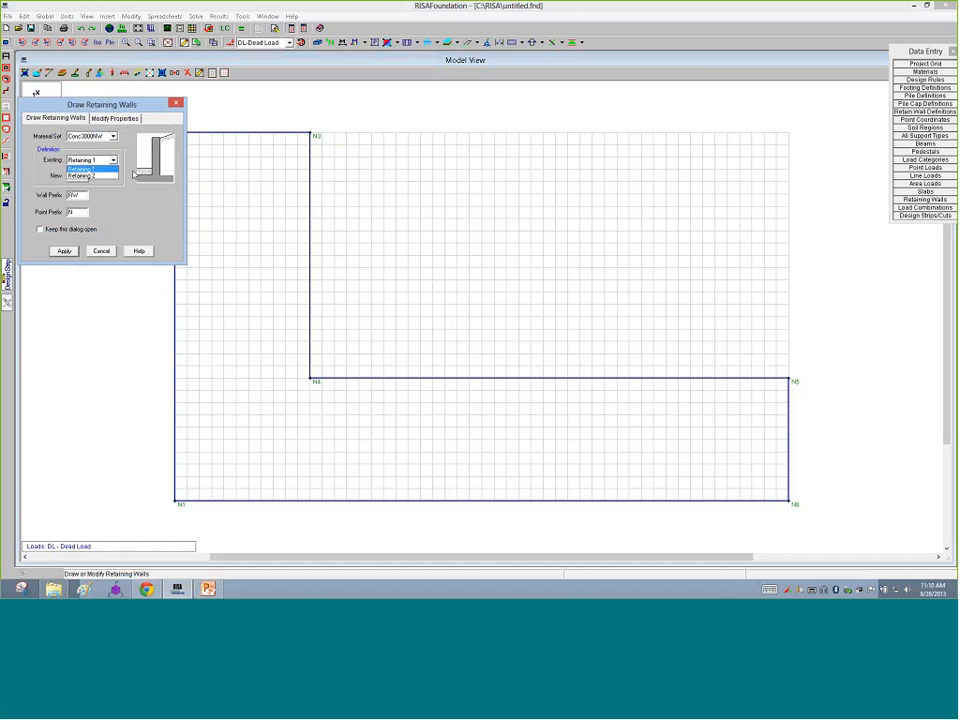
pyautogui.click(134, 174)
pyautogui.click(73, 178)
pyautogui.moveTo(214, 116); pyautogui.dragTo(319, 83)
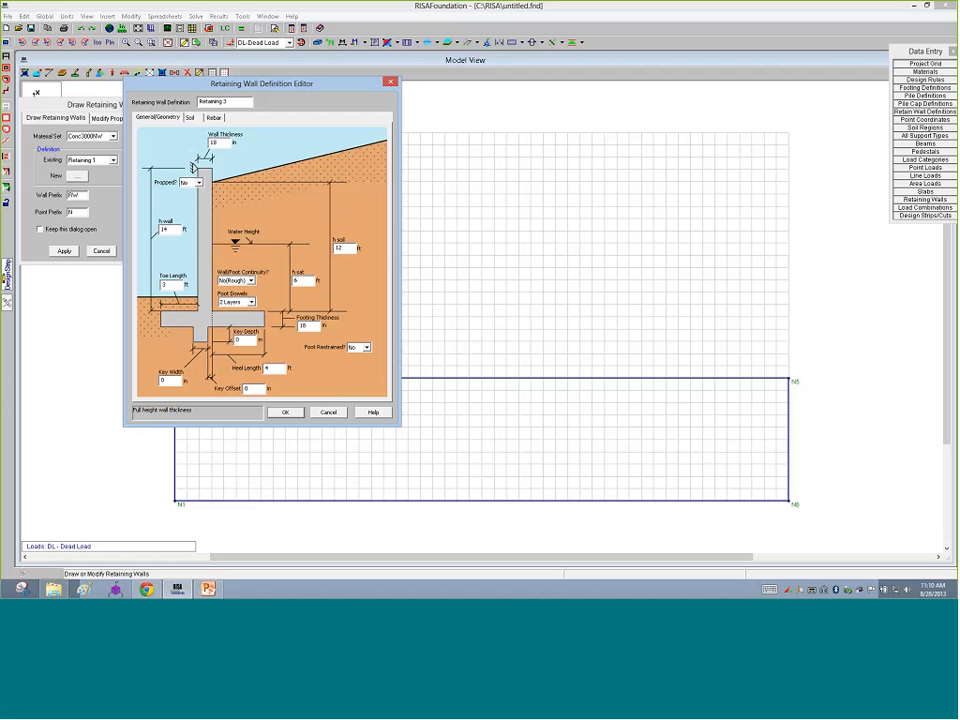
# Step: Examine the wall thickness, wall height, soil height, toe length and heel length of the new retaining wall definition
pyautogui.moveTo(218, 142); pyautogui.dragTo(208, 144)
pyautogui.moveTo(172, 229); pyautogui.dragTo(157, 232)
pyautogui.click(340, 247)
pyautogui.doubleClick(173, 284)
pyautogui.doubleClick(268, 368)
pyautogui.click(173, 284)
pyautogui.click(281, 368)
# Step: Review the wall/foot continuity and foot dowel options, keeping No(Rough) and 2 Layers
pyautogui.click(251, 280)
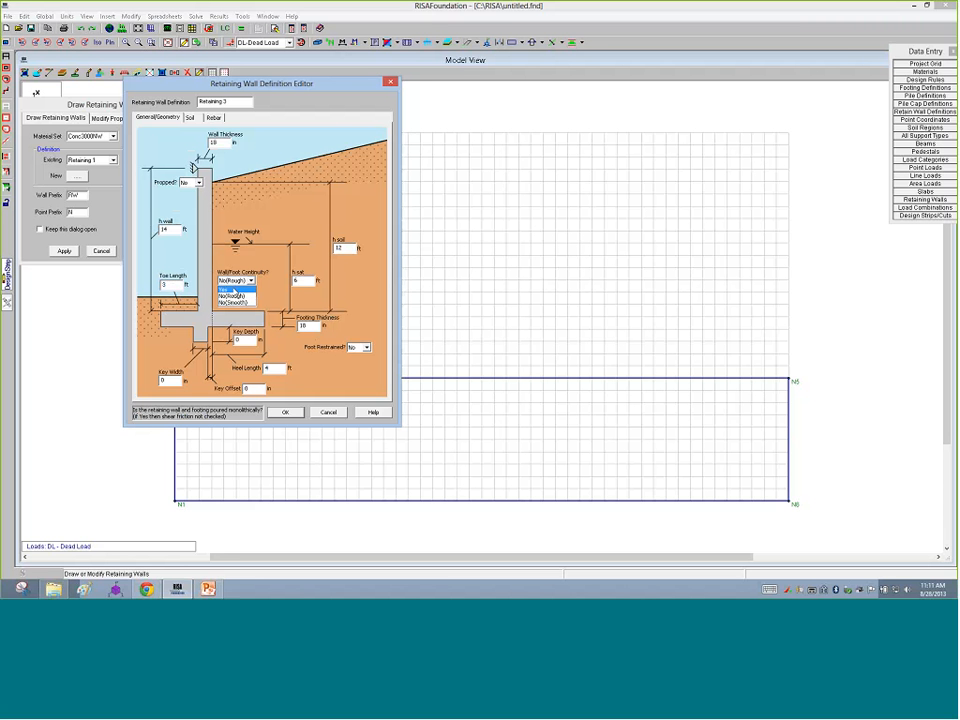
pyautogui.click(230, 296)
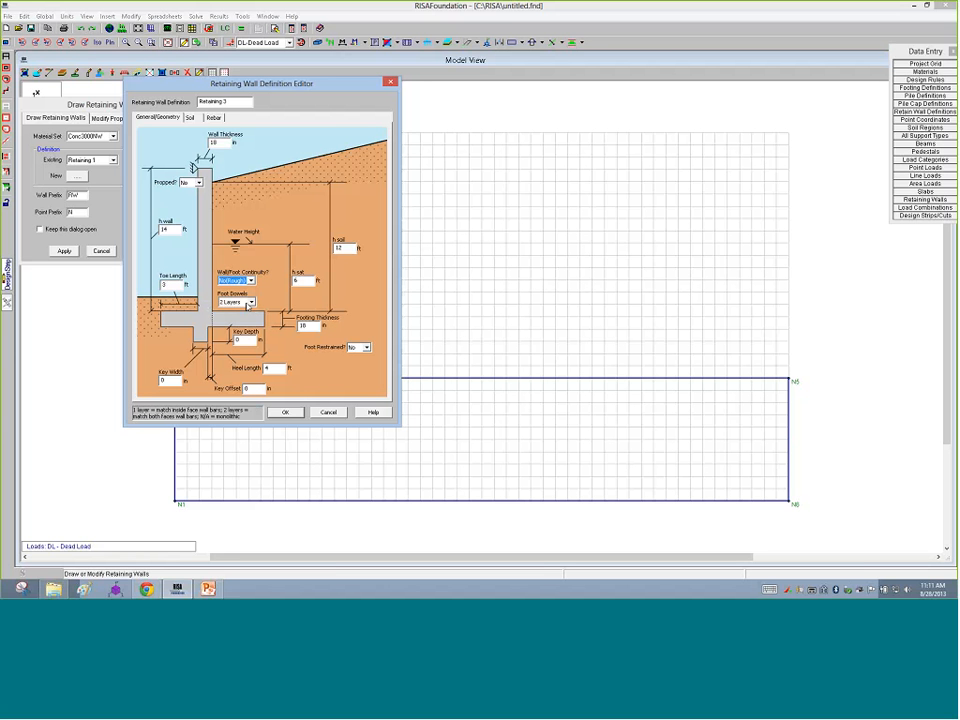
pyautogui.click(250, 302)
pyautogui.click(244, 316)
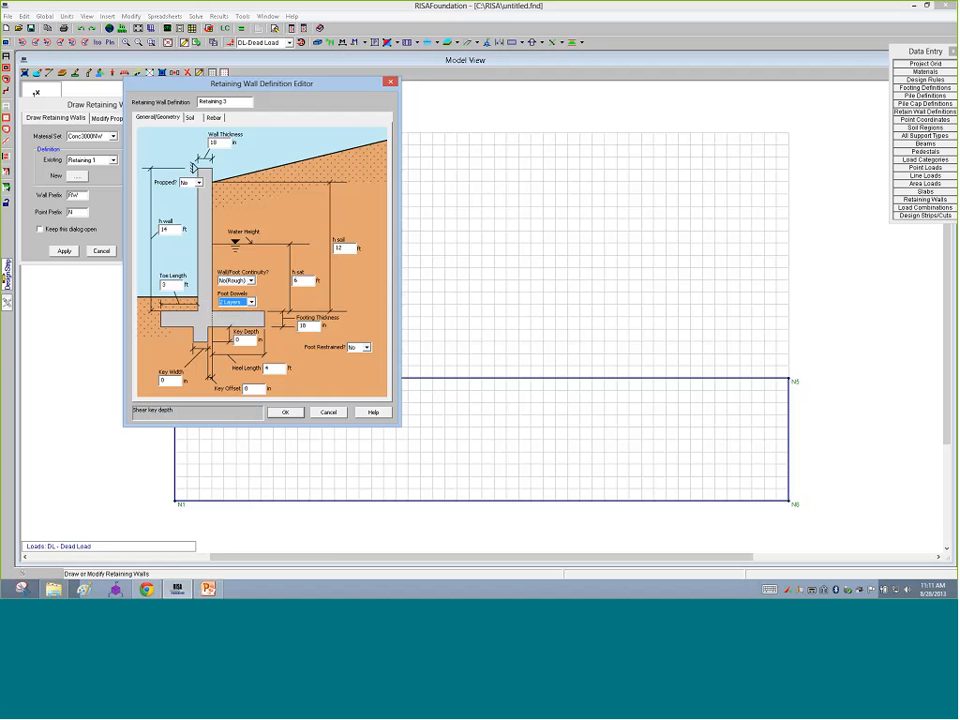
# Step: Review the shear key depth, foot restraint and footing thickness, keeping Foot Restrained at No
pyautogui.click(239, 340)
pyautogui.click(279, 414)
pyautogui.click(360, 348)
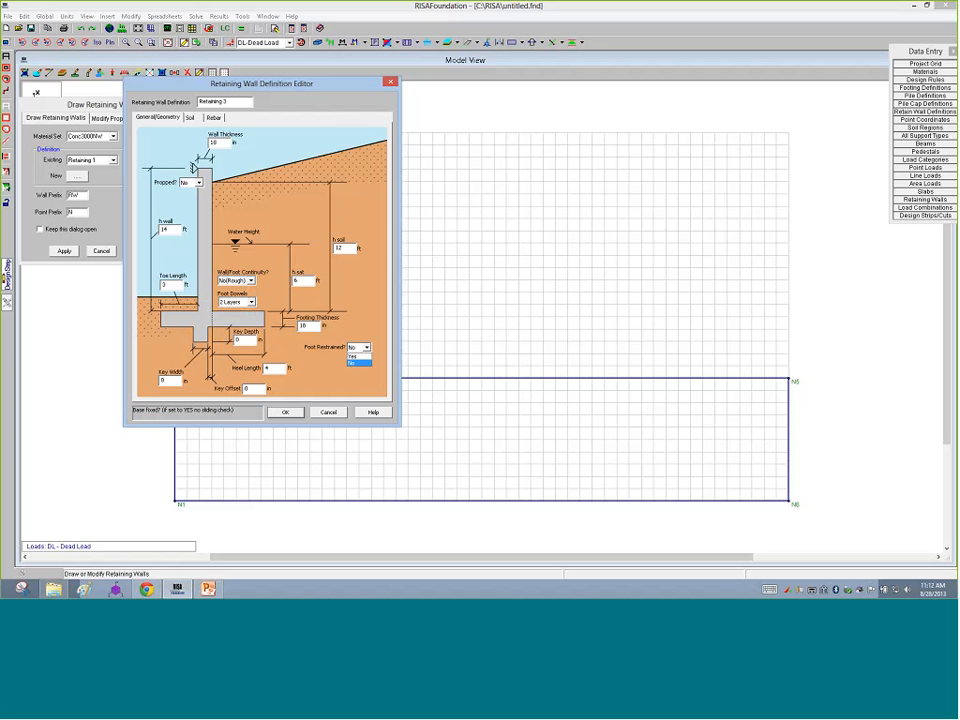
pyautogui.click(355, 364)
pyautogui.hotkey('shift', 'Tab')
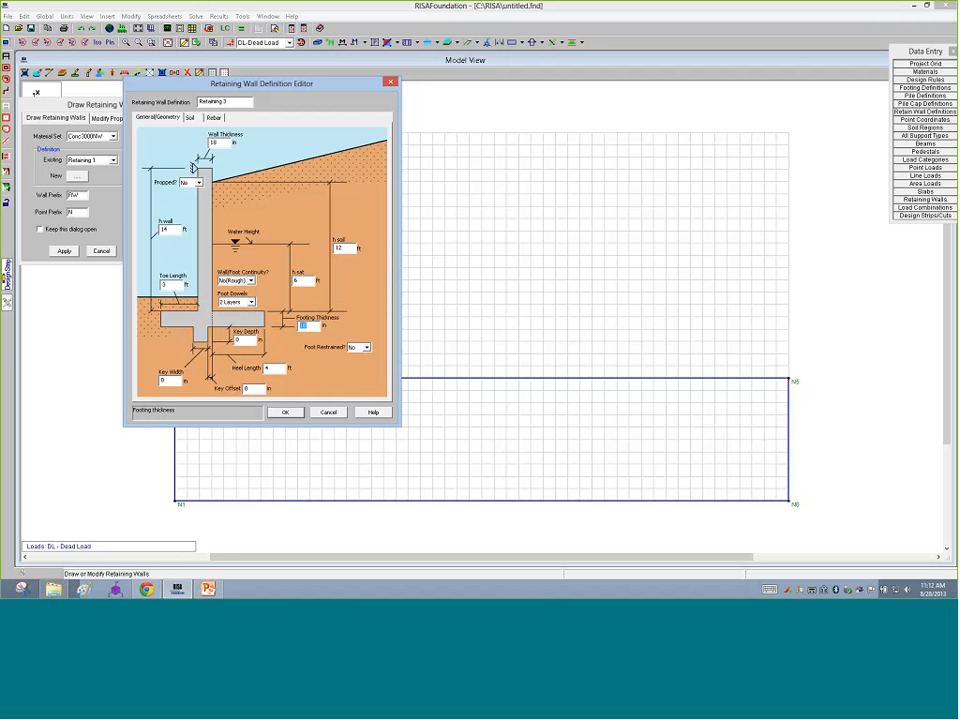
# Step: Set the wall definition's soil surcharge to .5 ksf and the backfill slope angle alpha to 5 degrees
pyautogui.hotkey('ctrl', 'Tab')
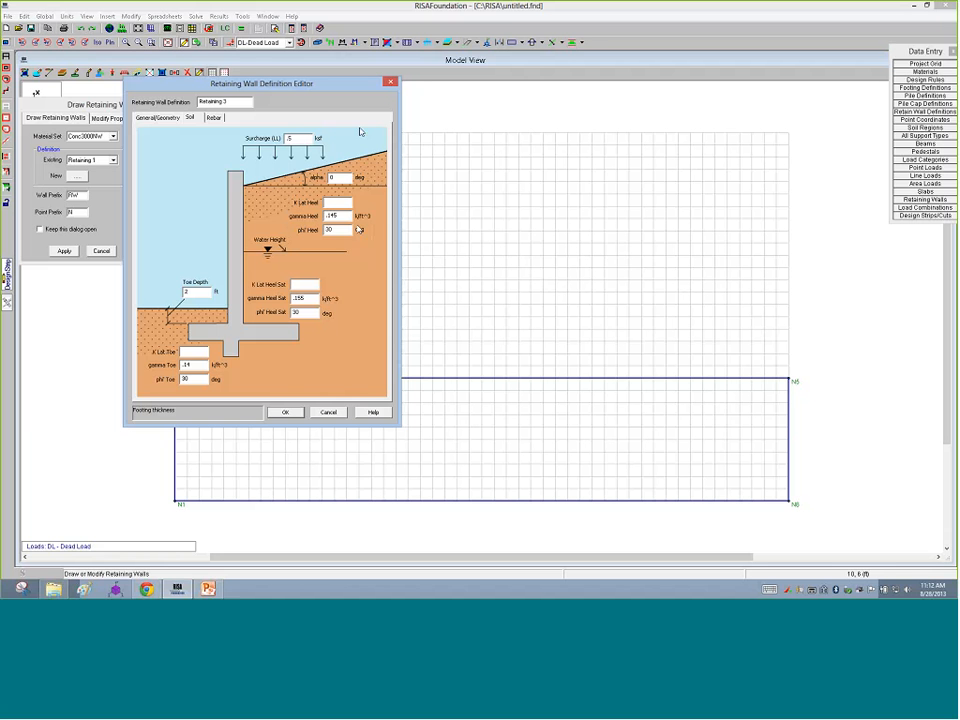
pyautogui.moveTo(301, 139); pyautogui.dragTo(283, 139)
pyautogui.write('.5')
pyautogui.press('Tab')
pyautogui.write('5')
# Step: Examine the unit weight and friction angle of the heel soil and the properties of the saturated heel soil
pyautogui.click(330, 215)
pyautogui.doubleClick(330, 215)
pyautogui.click(347, 231)
pyautogui.click(344, 215)
pyautogui.click(342, 229)
pyautogui.click(305, 298)
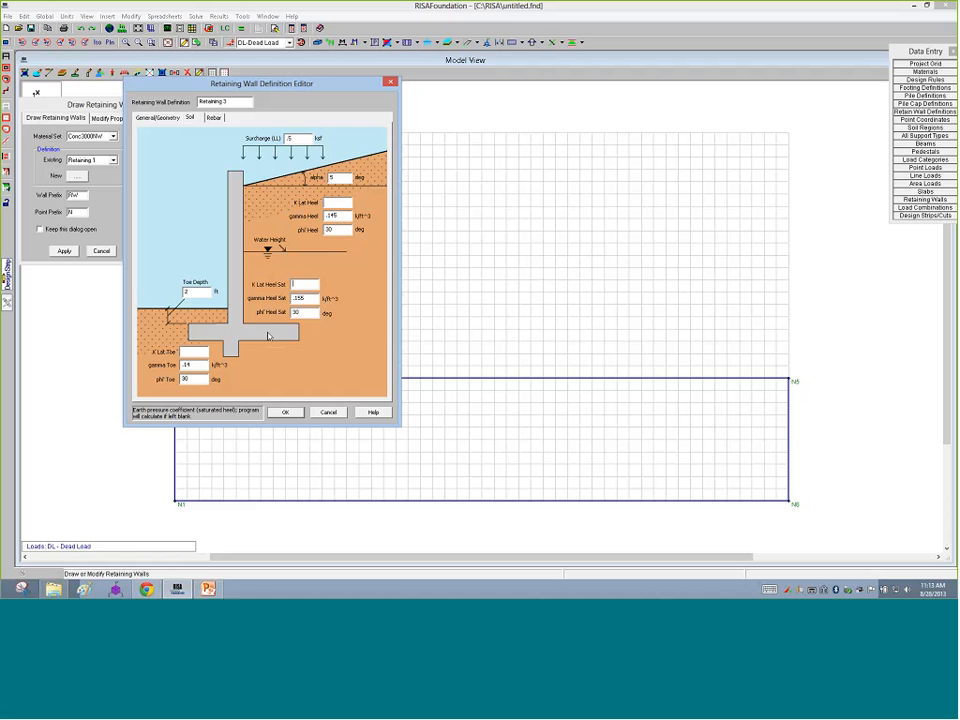
# Step: Check the water height above the footing in the wall geometry and return to the toe soil properties
pyautogui.click(157, 118)
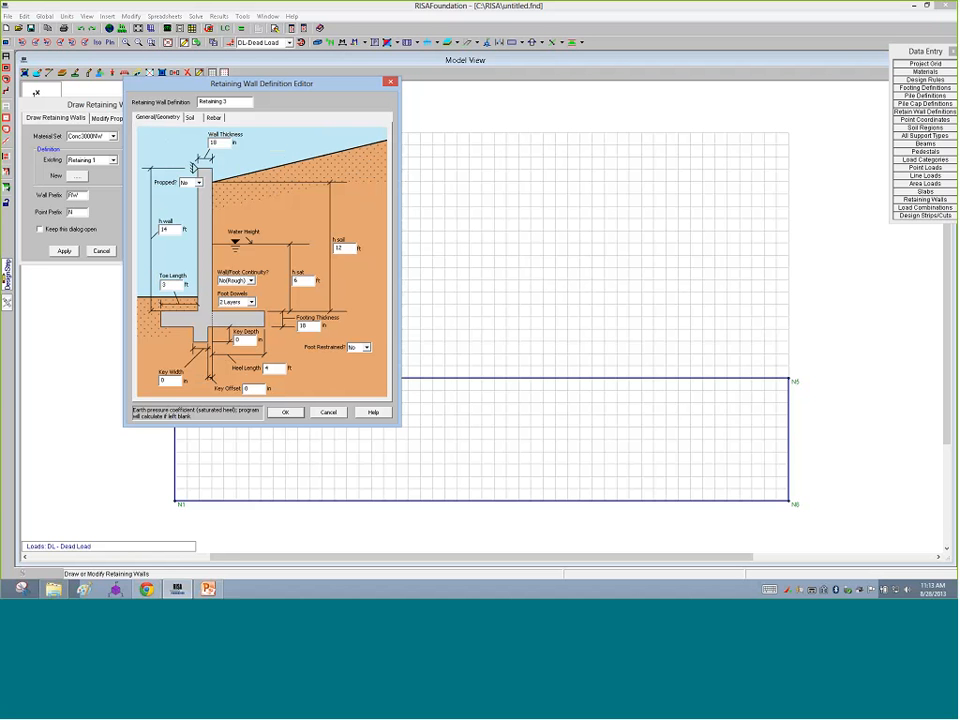
pyautogui.moveTo(301, 281); pyautogui.dragTo(295, 281)
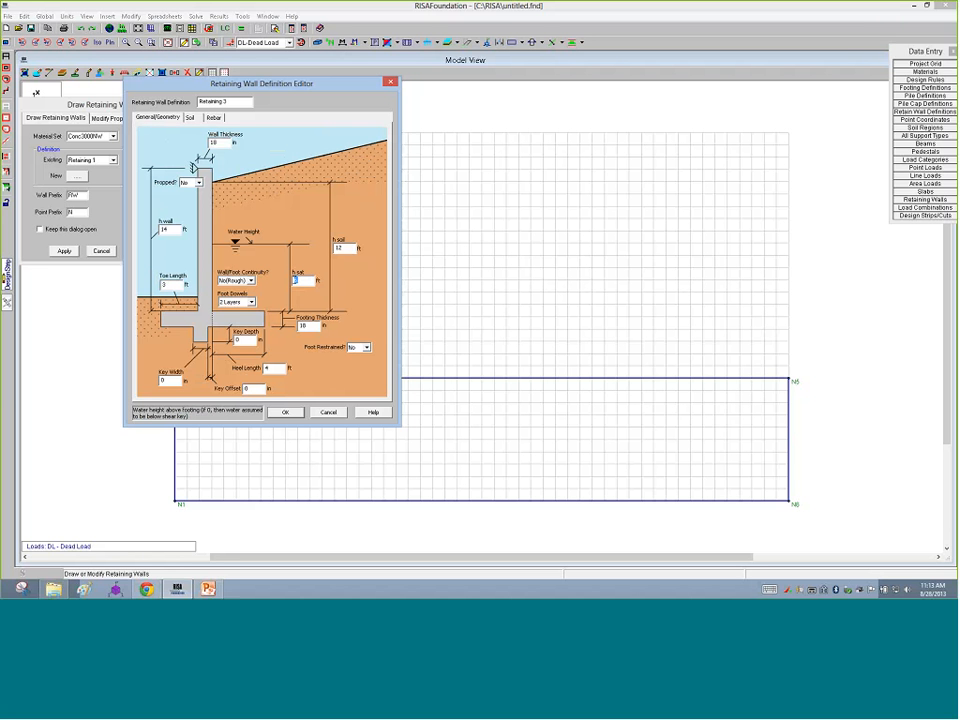
pyautogui.click(189, 117)
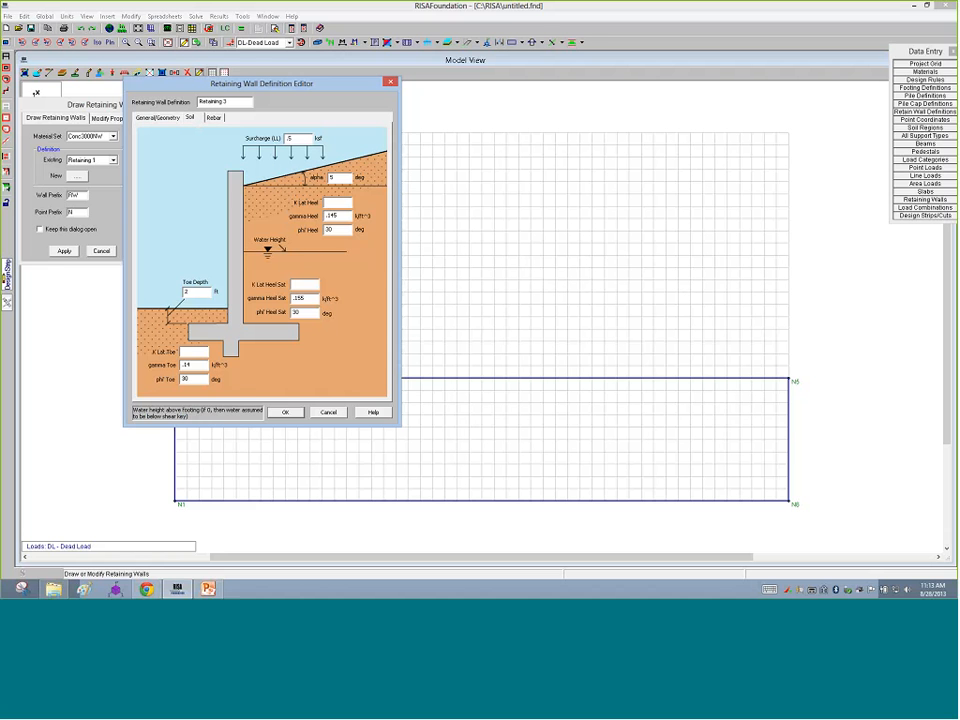
pyautogui.click(200, 364)
# Step: Read the Lateral Force Coefficient (K) Calculations in the Retaining Walls - Design help topic, then return to the wall definition
pyautogui.click(370, 412)
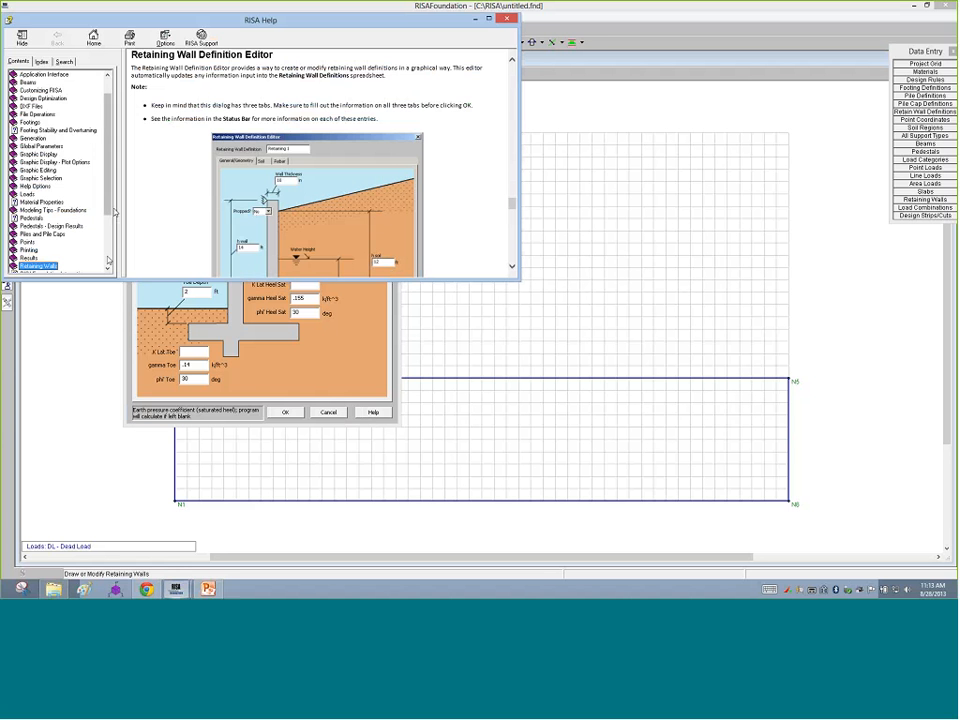
pyautogui.moveTo(110, 197); pyautogui.dragTo(110, 213)
pyautogui.doubleClick(53, 243)
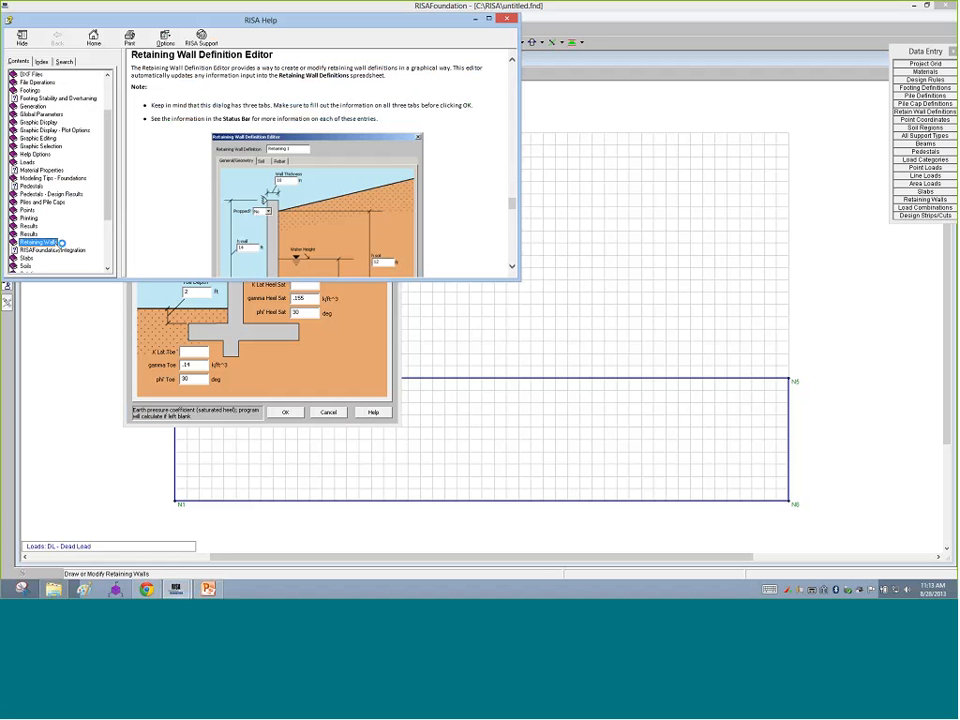
pyautogui.click(58, 258)
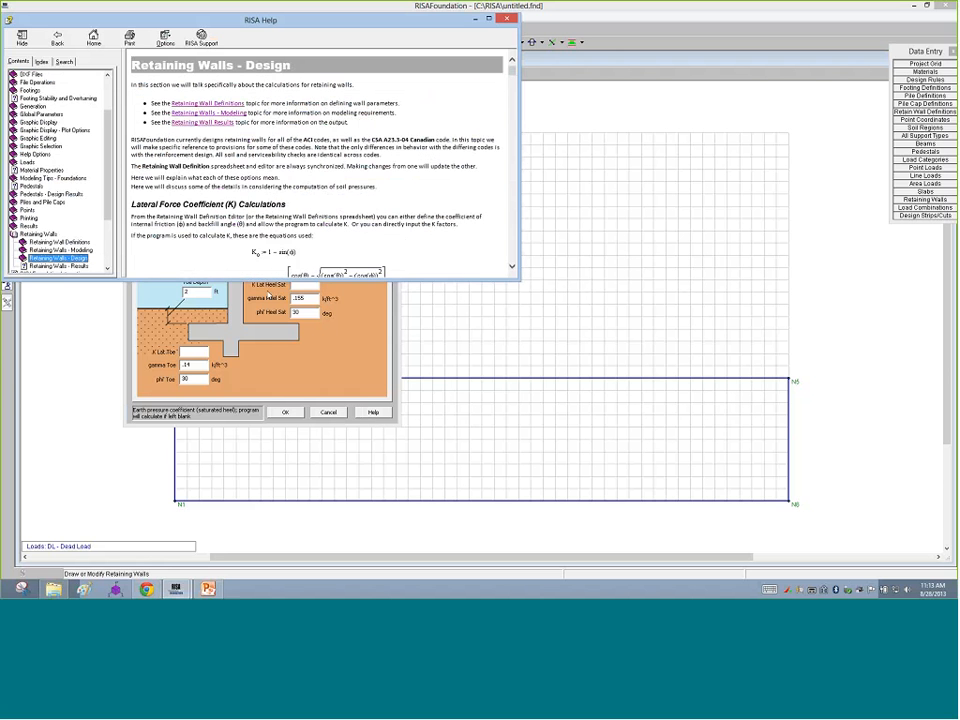
pyautogui.moveTo(269, 281); pyautogui.dragTo(273, 394)
pyautogui.click(282, 270)
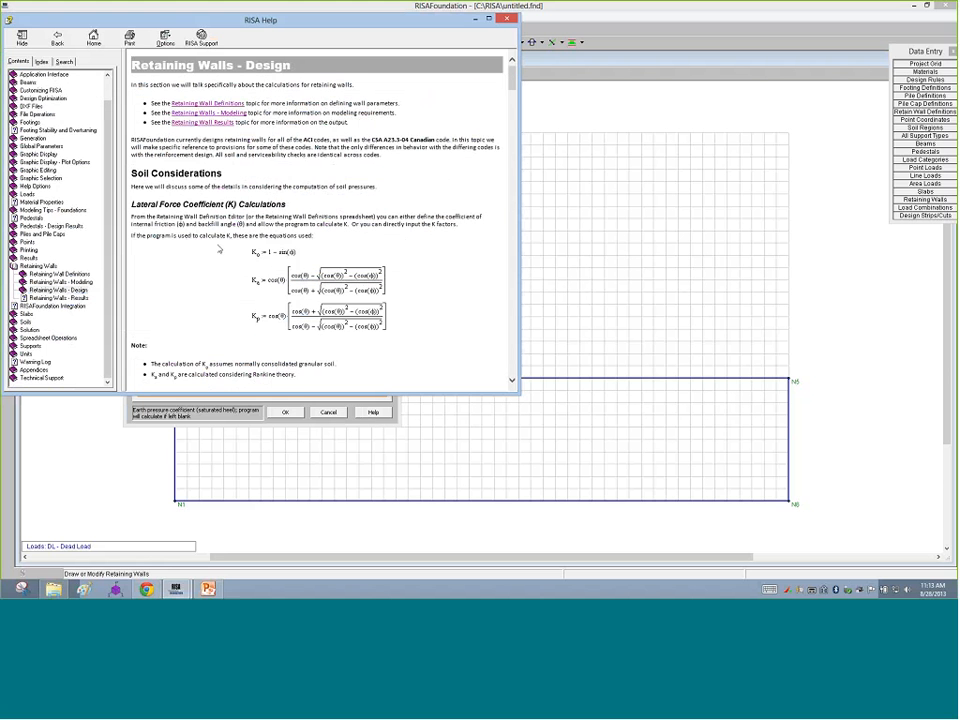
pyautogui.scroll(-1, 219, 250)
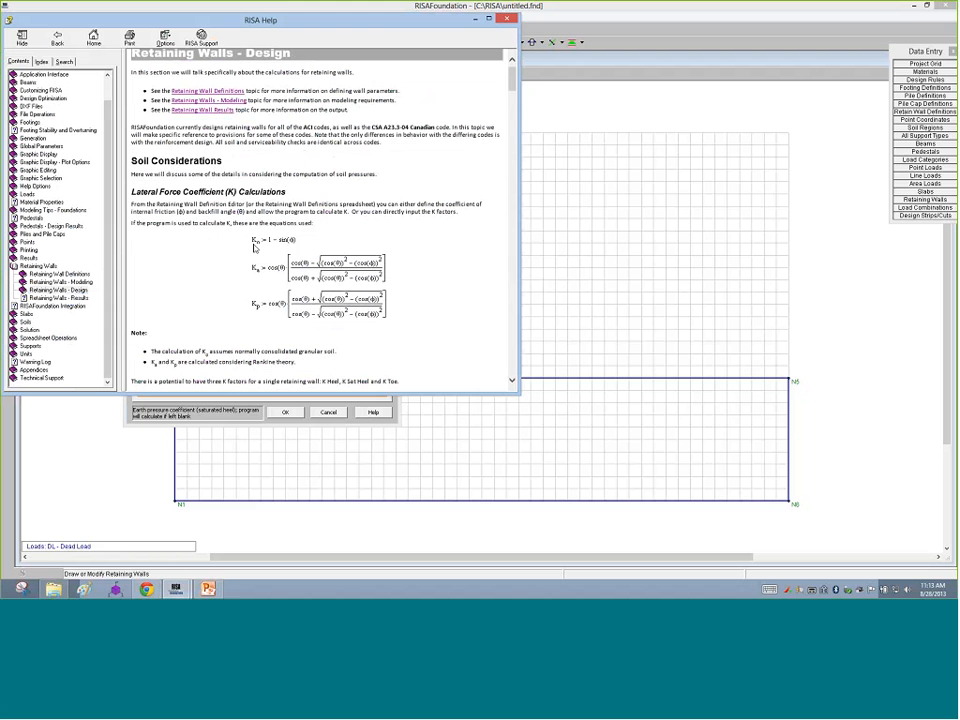
pyautogui.moveTo(132, 192); pyautogui.dragTo(286, 192)
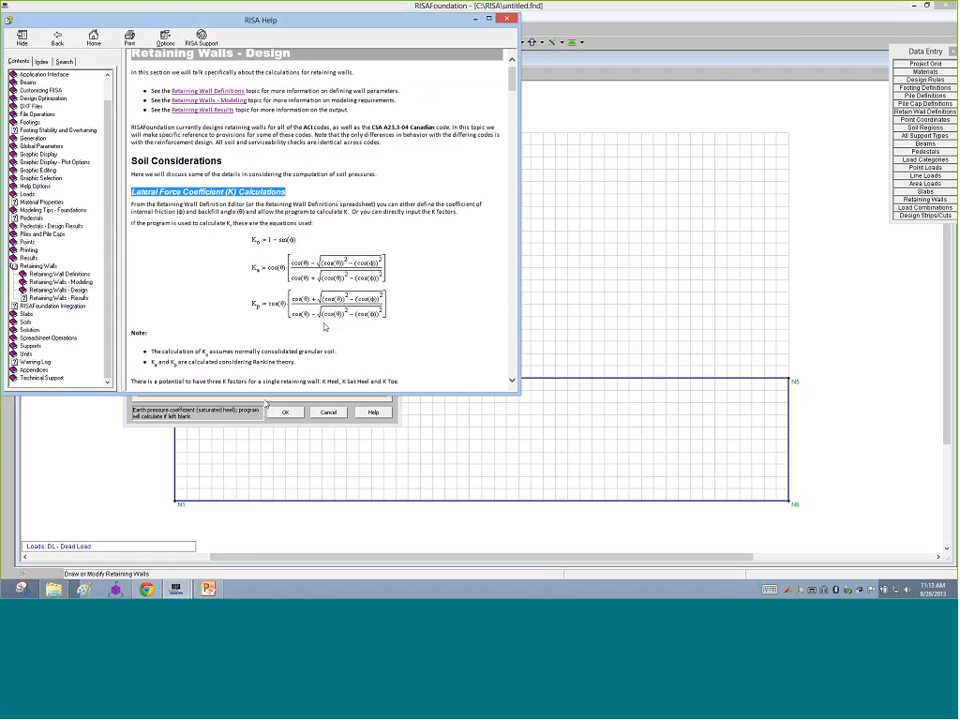
pyautogui.moveTo(269, 392); pyautogui.dragTo(255, 548)
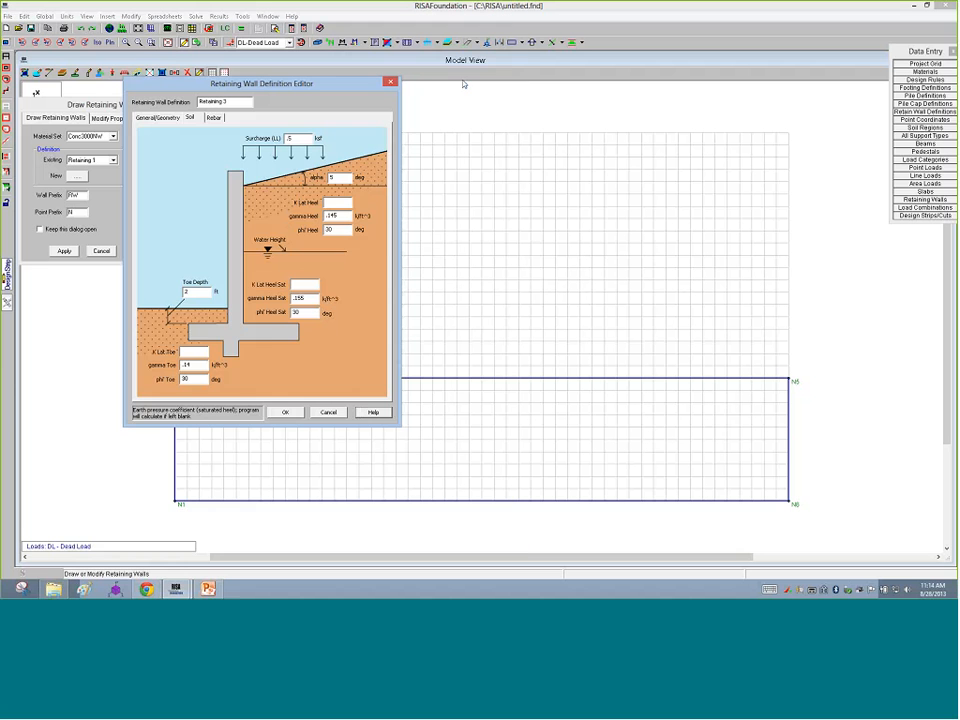
# Step: Set the wall reinforcement location of the definition to Single Layer and accept the matching change of the footing dowels to 1 Layer
pyautogui.click(213, 117)
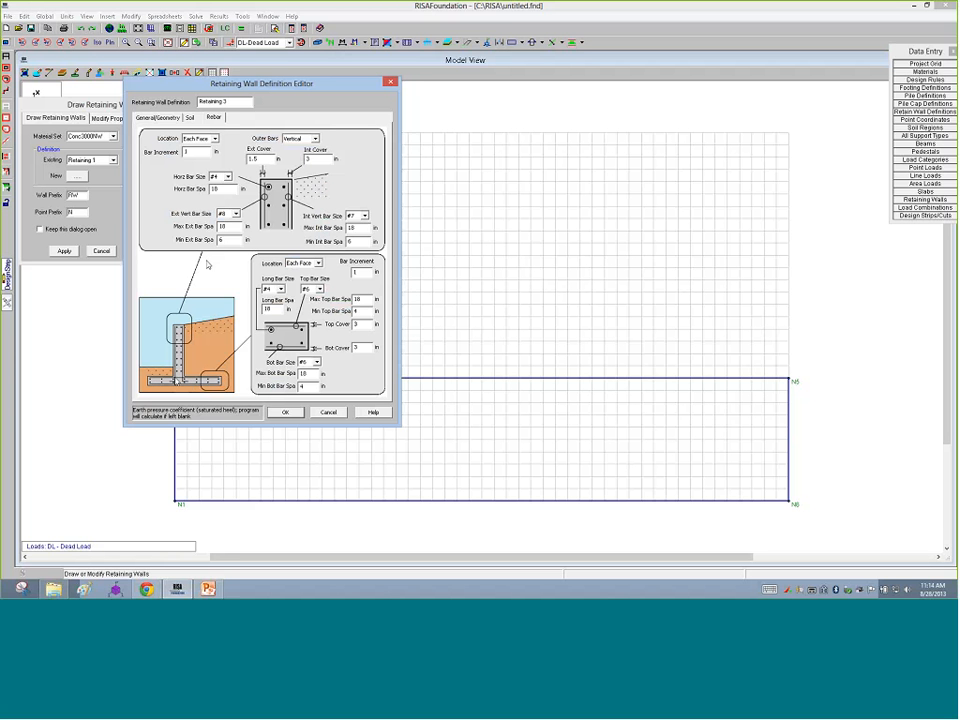
pyautogui.click(210, 139)
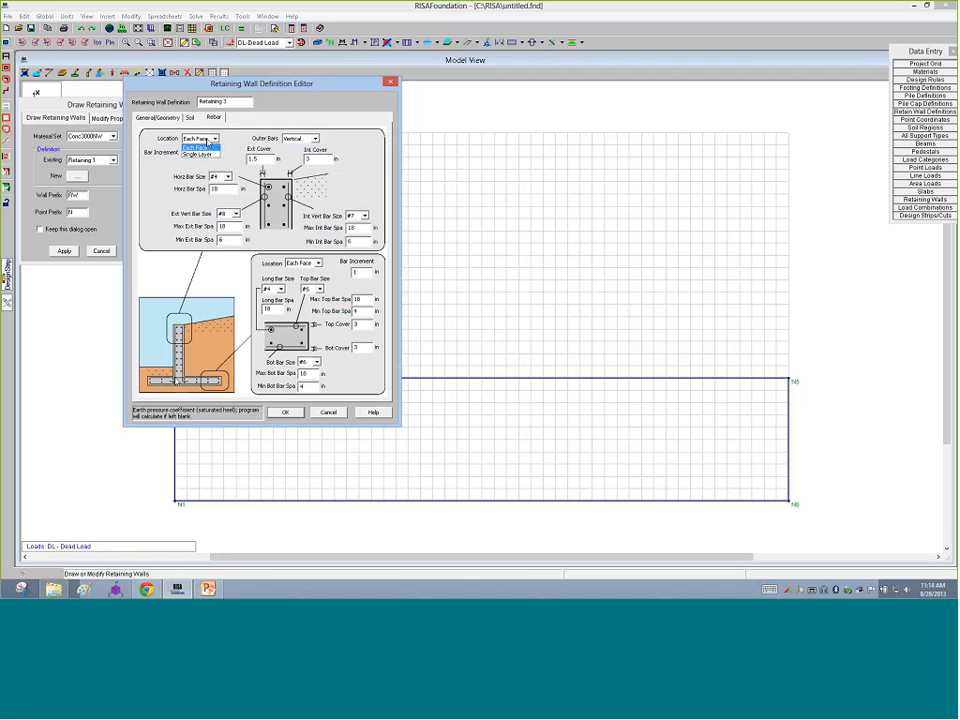
pyautogui.click(206, 153)
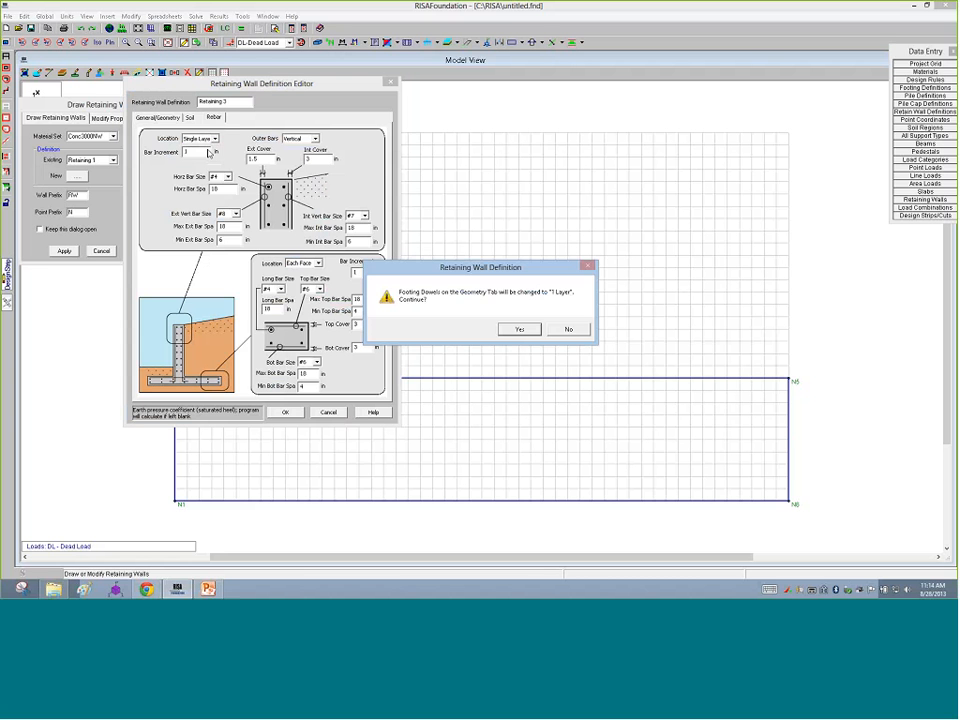
pyautogui.press('Return')
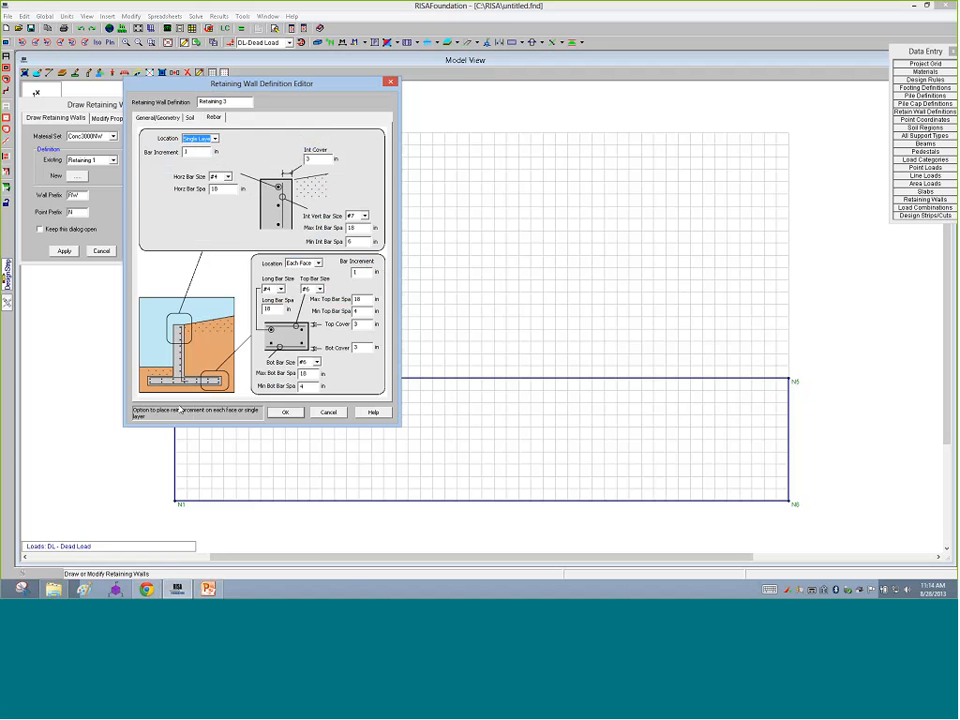
# Step: Set the wall reinforcement location to Each Face with Vertical outer bars, and check the exterior and interior cover
pyautogui.press('Down')
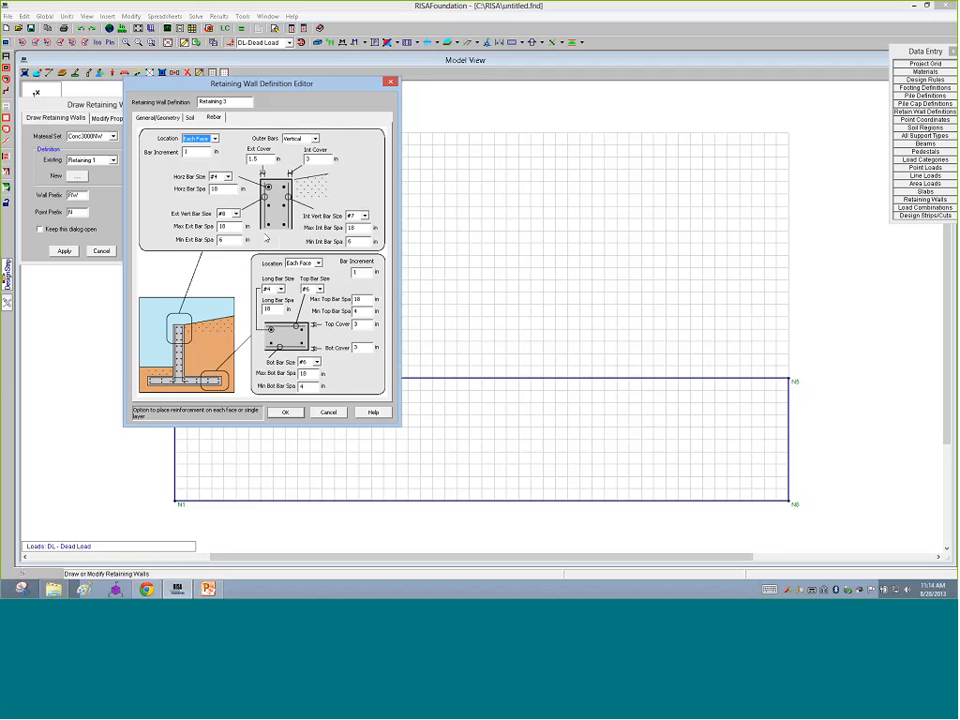
pyautogui.click(300, 139)
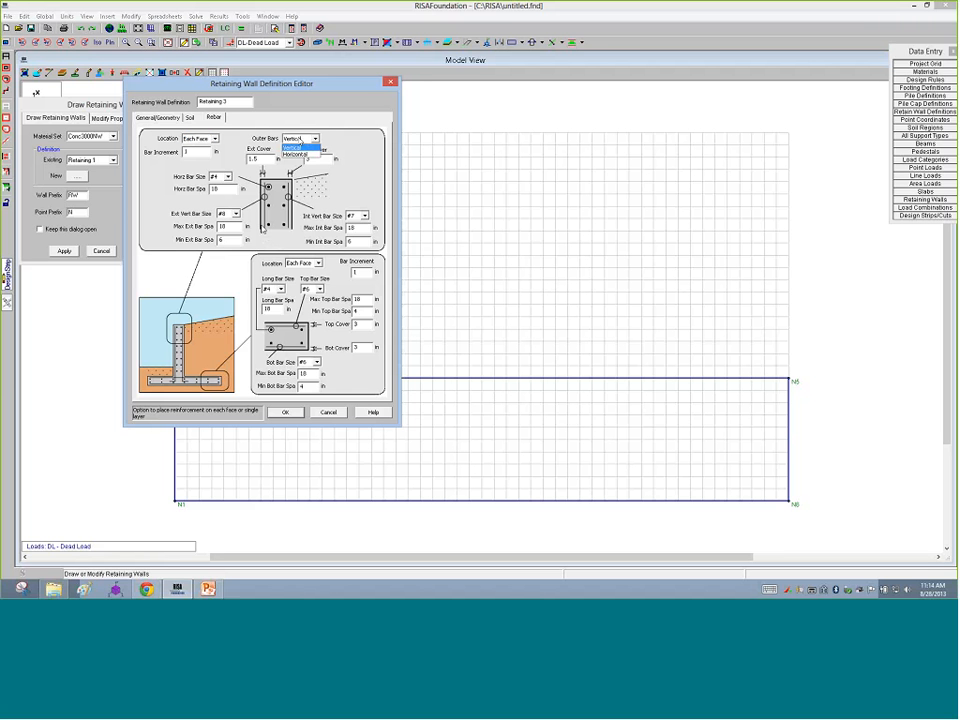
pyautogui.click(295, 147)
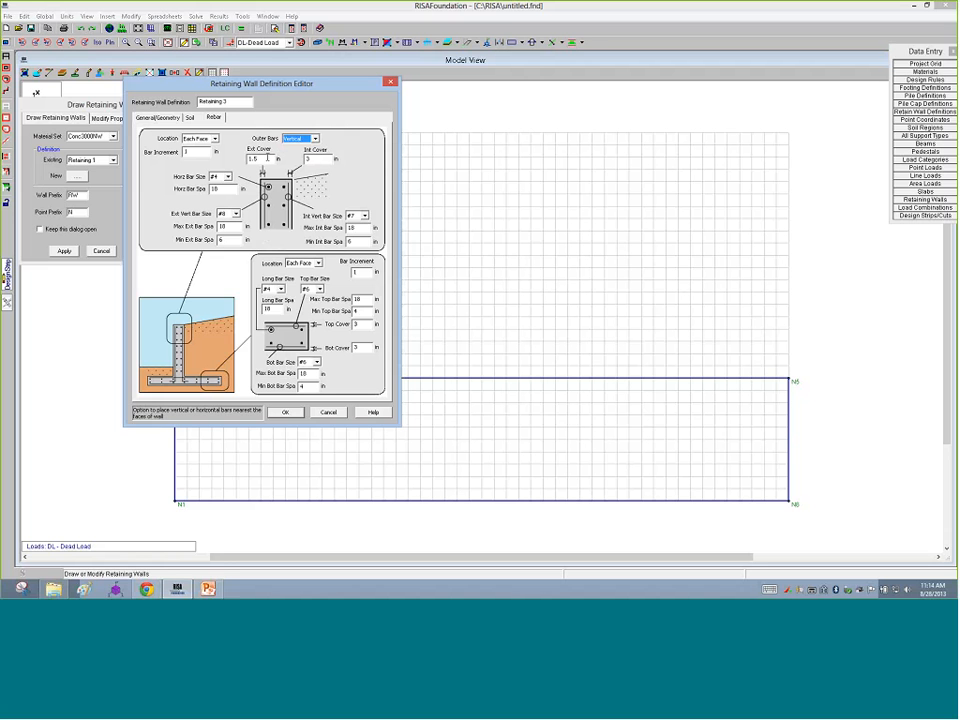
pyautogui.click(267, 158)
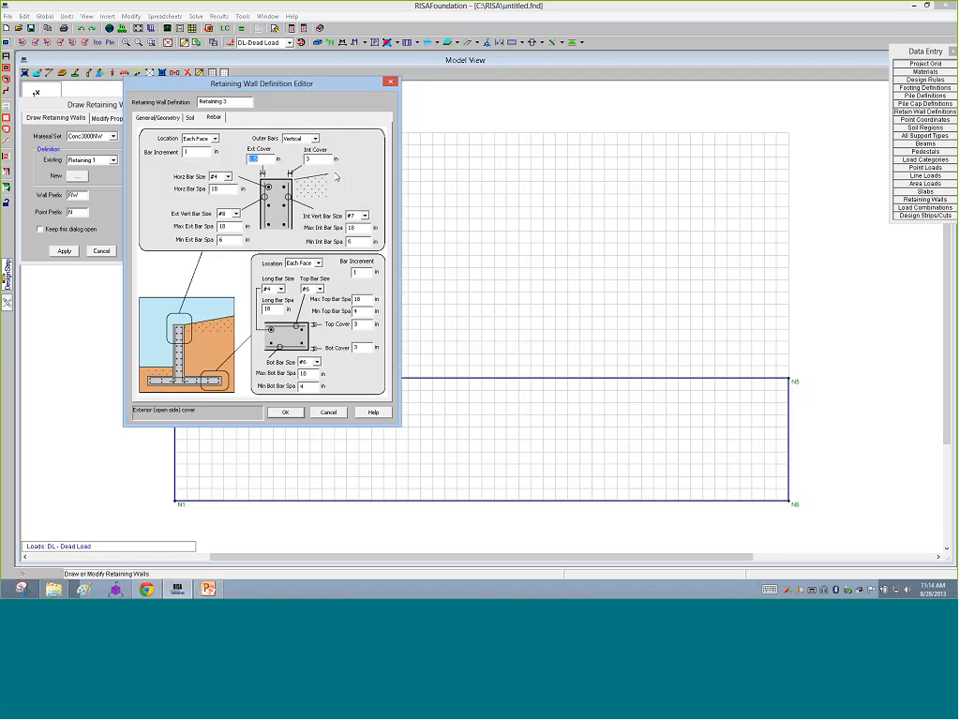
pyautogui.press('Tab')
pyautogui.click(255, 158)
# Step: Set the wall's horizontal bar size to #5 and its exterior vertical bar size to #7
pyautogui.click(227, 176)
pyautogui.click(221, 188)
pyautogui.doubleClick(216, 189)
pyautogui.click(236, 215)
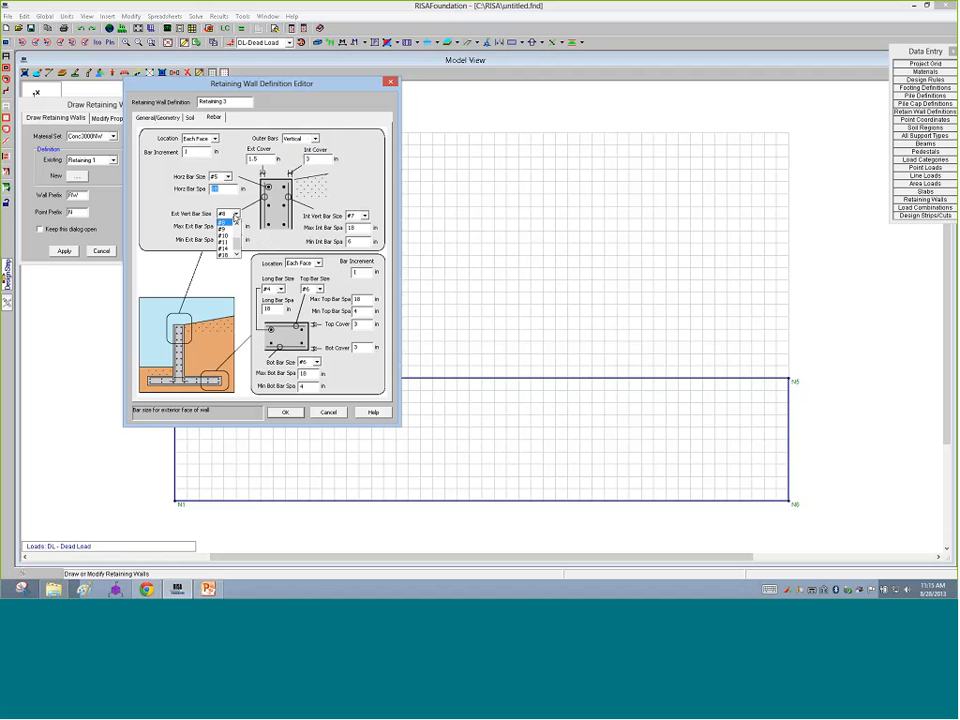
pyautogui.click(240, 215)
pyautogui.click(237, 215)
pyautogui.click(236, 225)
pyautogui.click(223, 222)
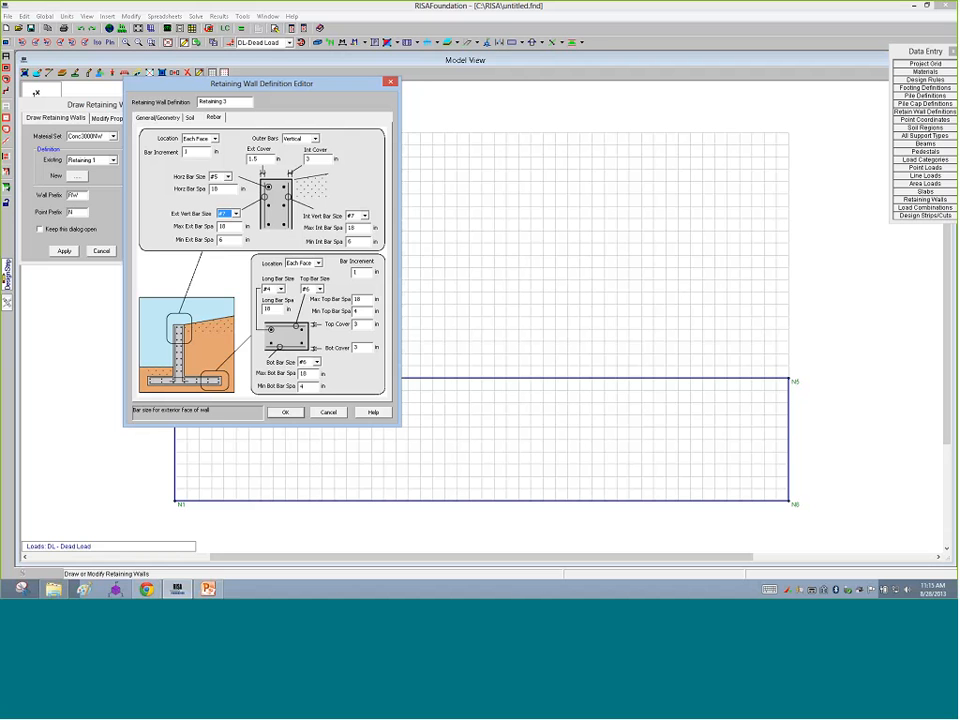
# Step: Review the footing's bar location, bar sizes, spacing limits and cover, and accept the retaining wall definition
pyautogui.click(306, 263)
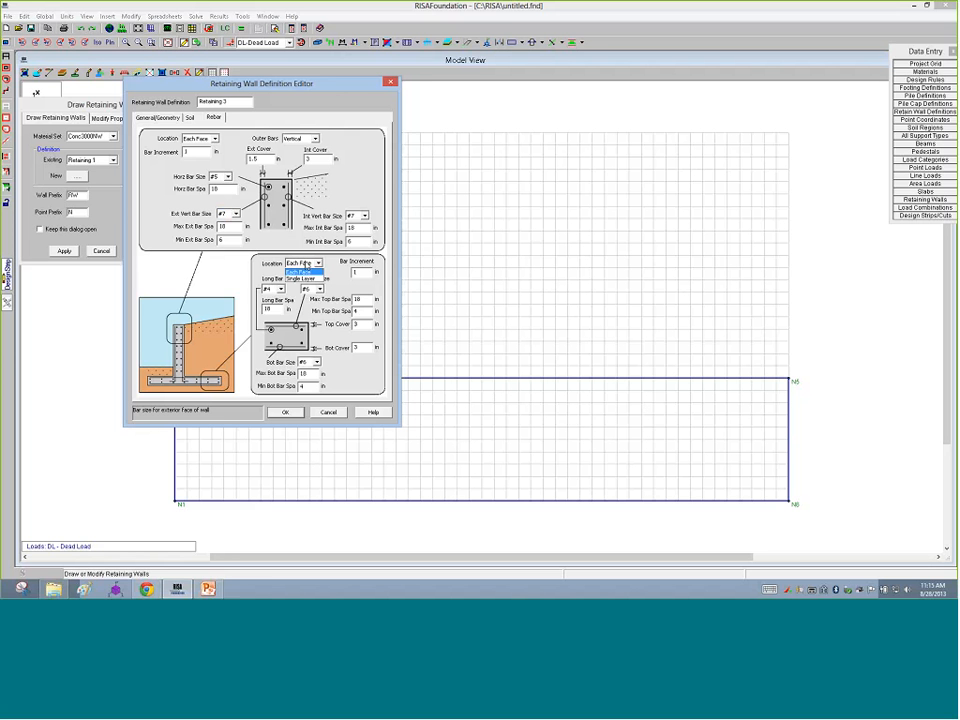
pyautogui.click(300, 271)
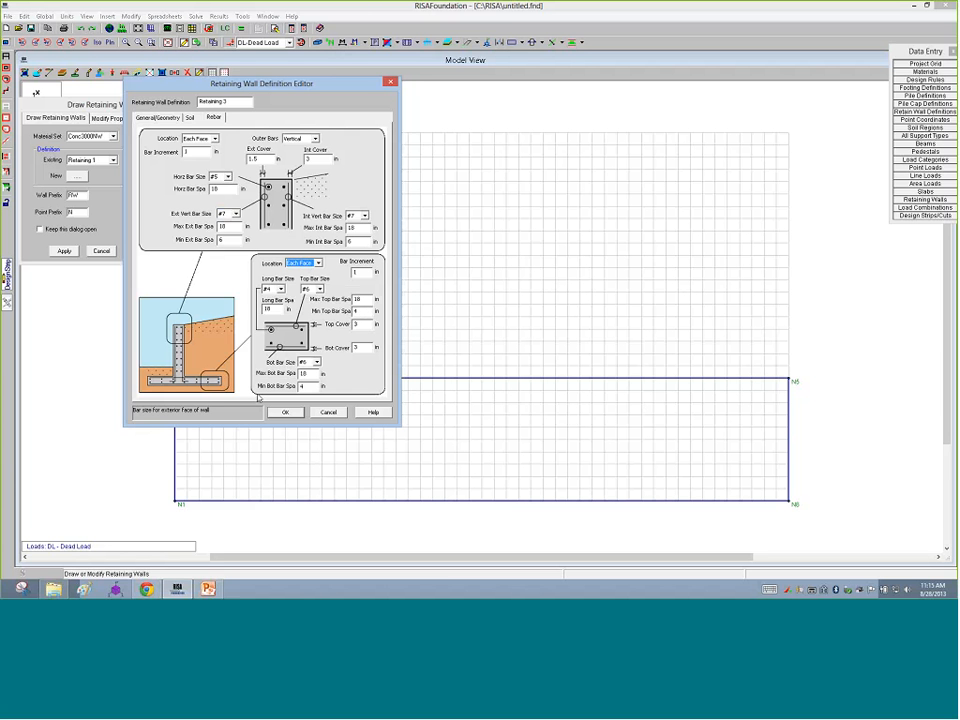
pyautogui.click(280, 289)
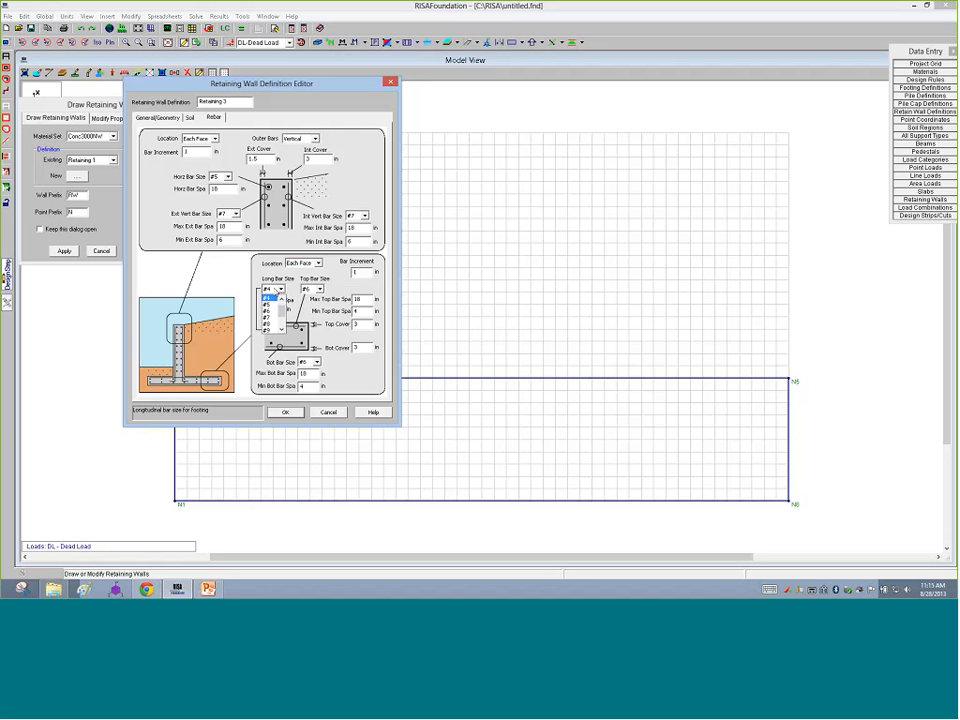
pyautogui.click(283, 288)
pyautogui.click(318, 289)
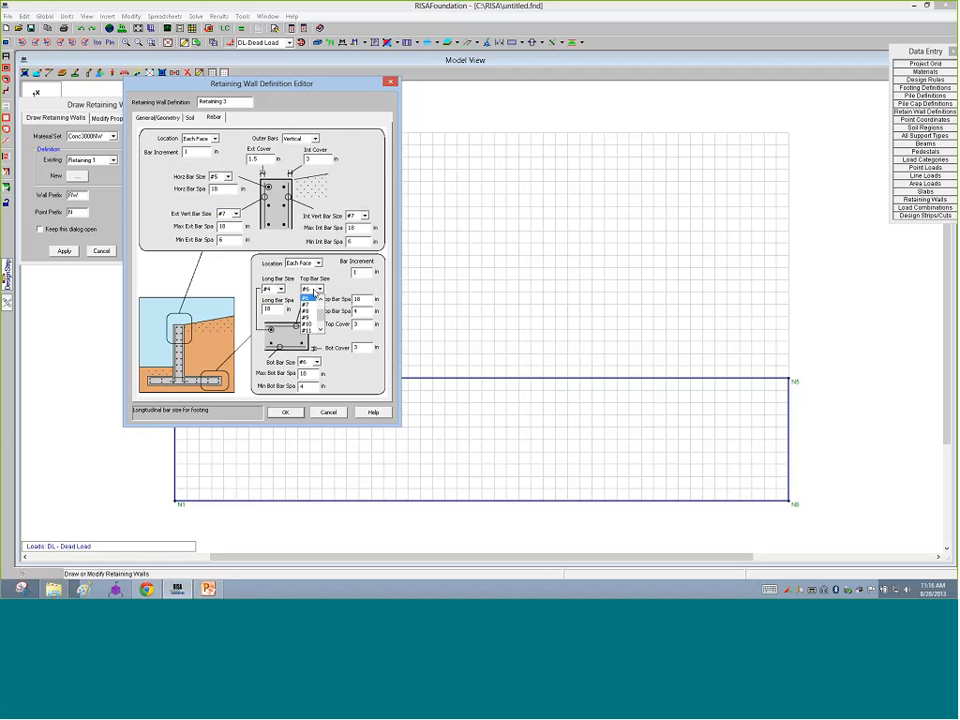
pyautogui.click(318, 289)
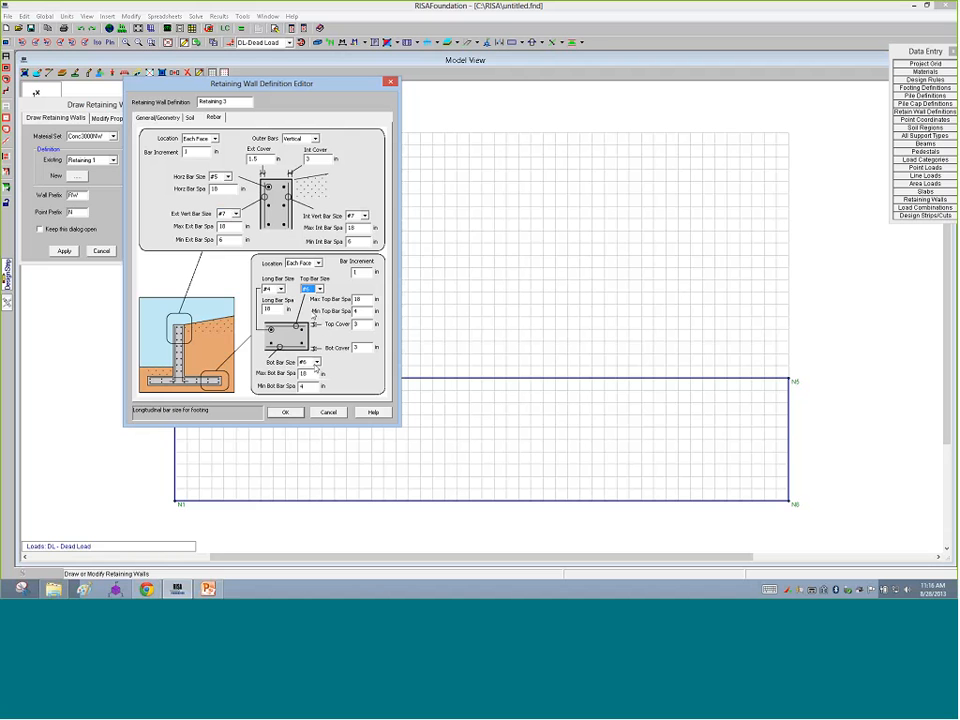
pyautogui.click(316, 362)
pyautogui.click(316, 364)
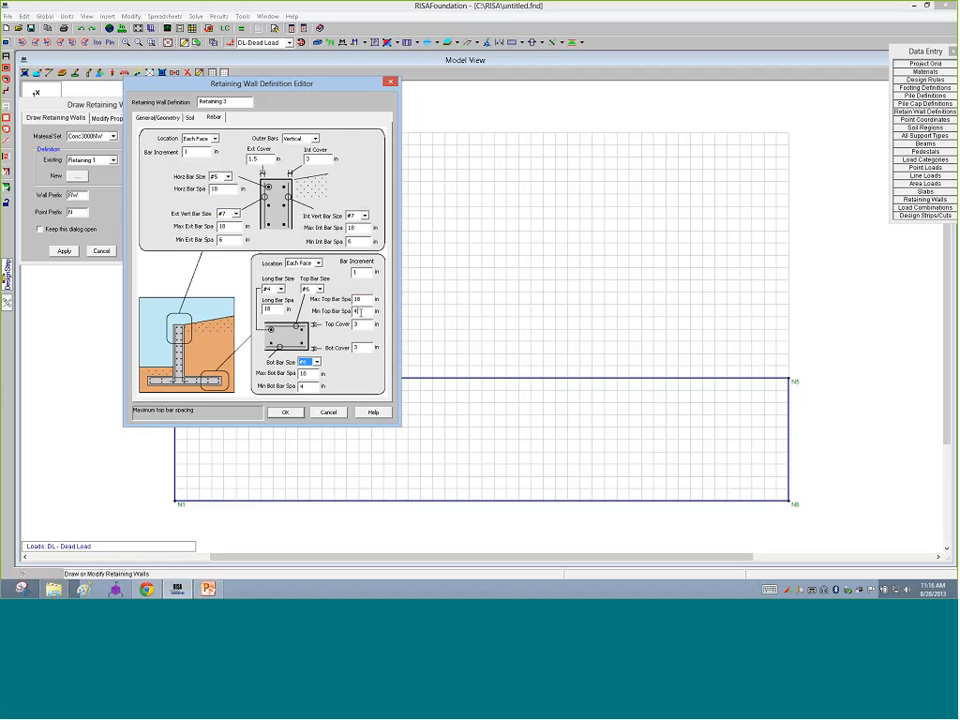
pyautogui.doubleClick(356, 299)
pyautogui.click(304, 374)
pyautogui.doubleClick(304, 374)
pyautogui.doubleClick(357, 348)
pyautogui.hotkey('shift', 'Tab')
pyautogui.click(285, 413)
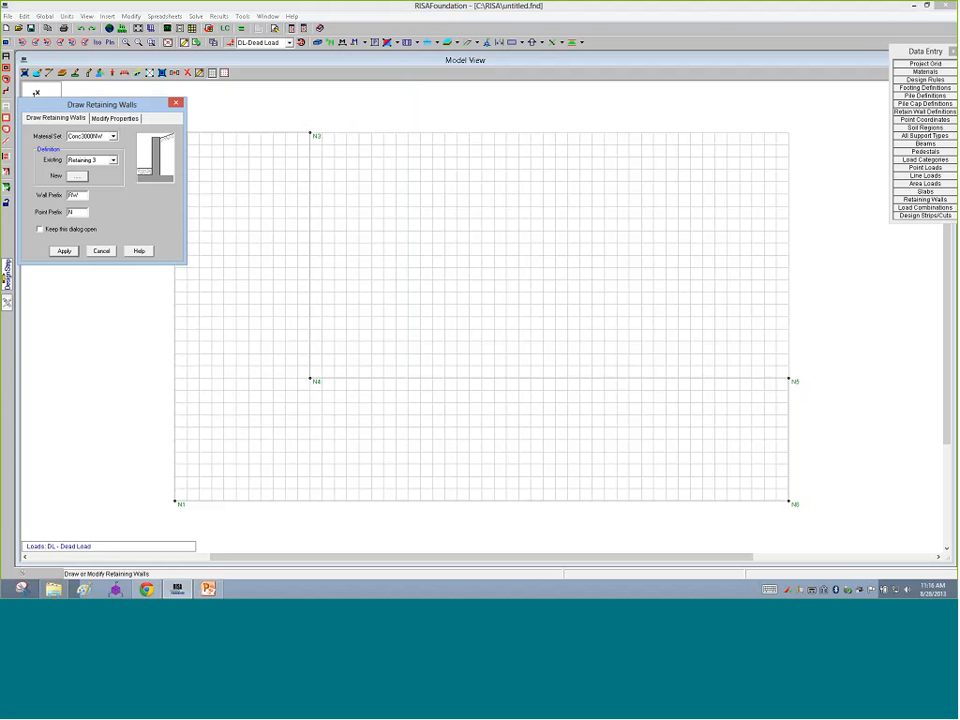
# Step: Review the defined walls in the retaining wall definitions spreadsheet and close it
pyautogui.click(91, 158)
pyautogui.click(77, 176)
pyautogui.click(287, 116)
pyautogui.click(924, 112)
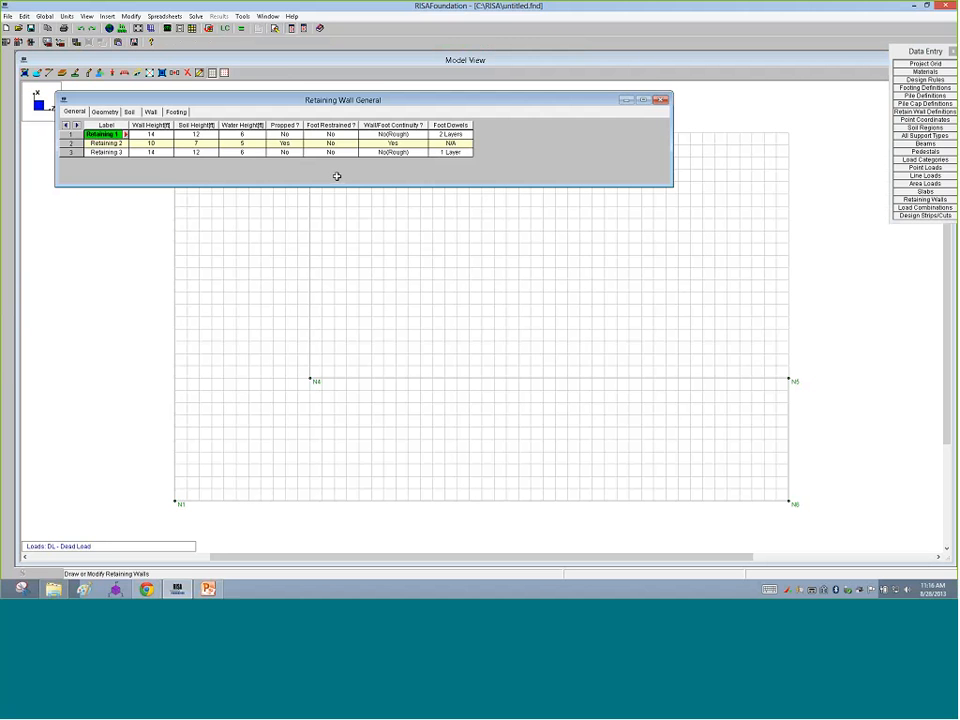
pyautogui.click(661, 101)
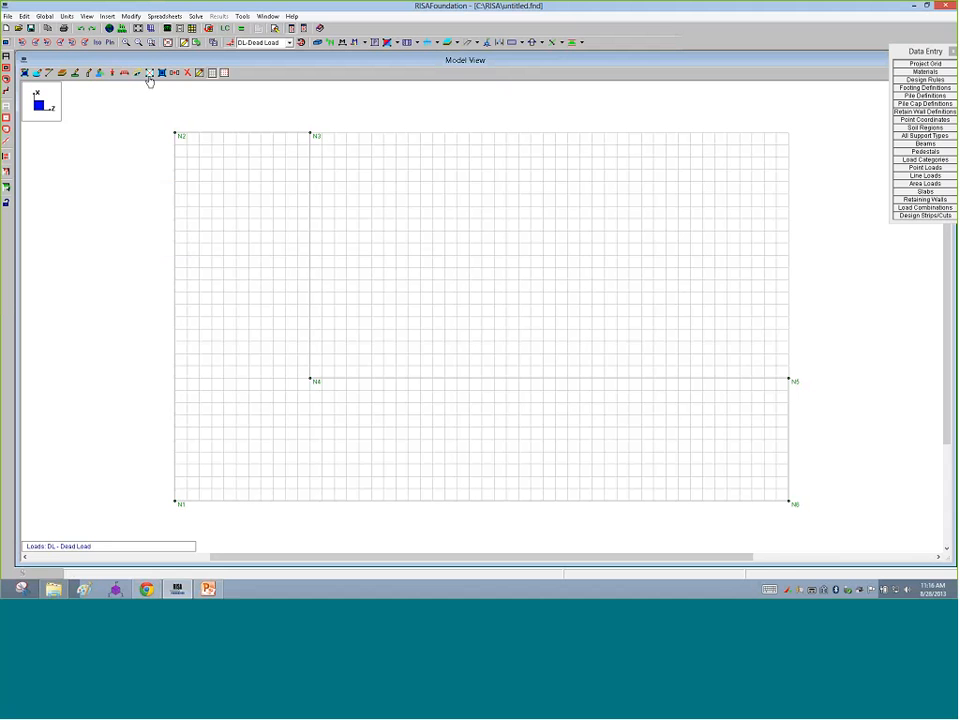
# Step: Draw a retaining wall using the Retaining 3 definition from grid point 50, 11 ft near N5 to the grid corner beyond it
pyautogui.click(96, 77)
pyautogui.click(110, 131)
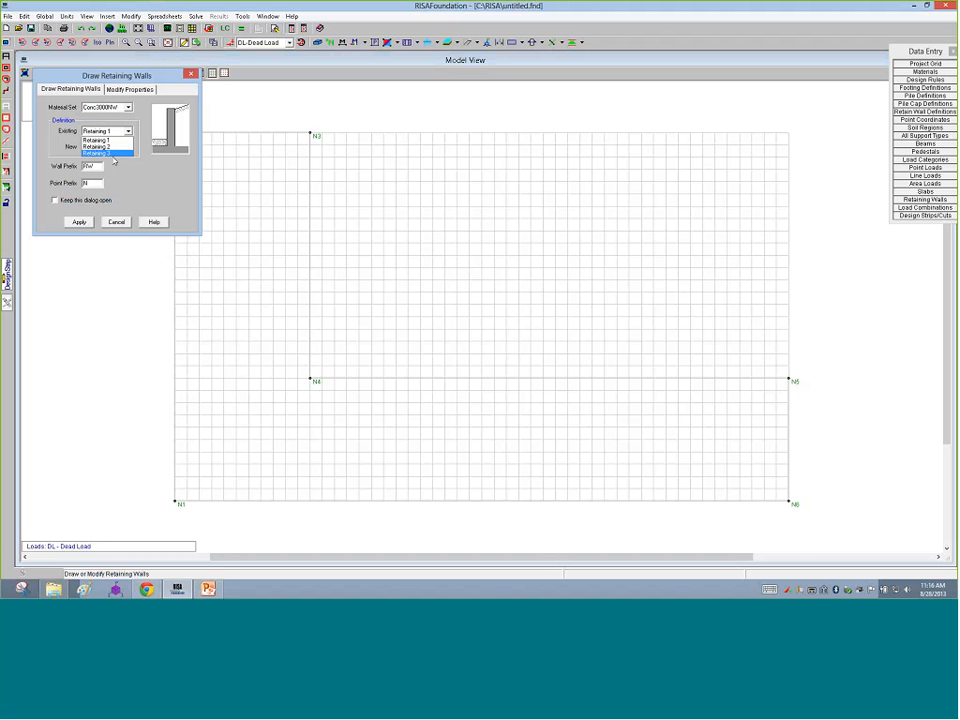
pyautogui.click(110, 153)
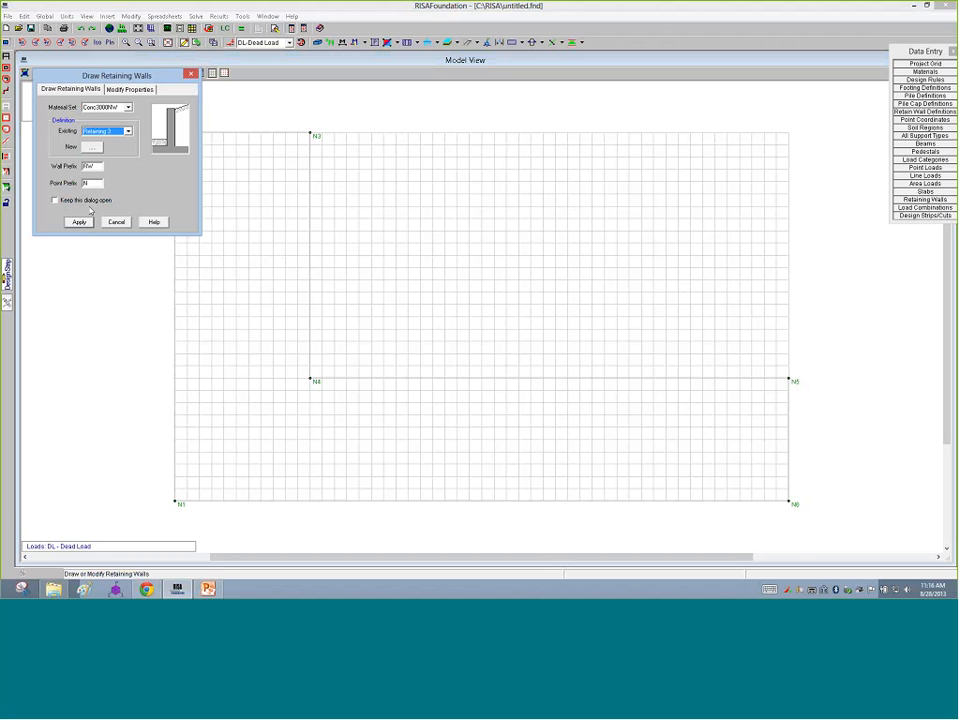
pyautogui.click(79, 221)
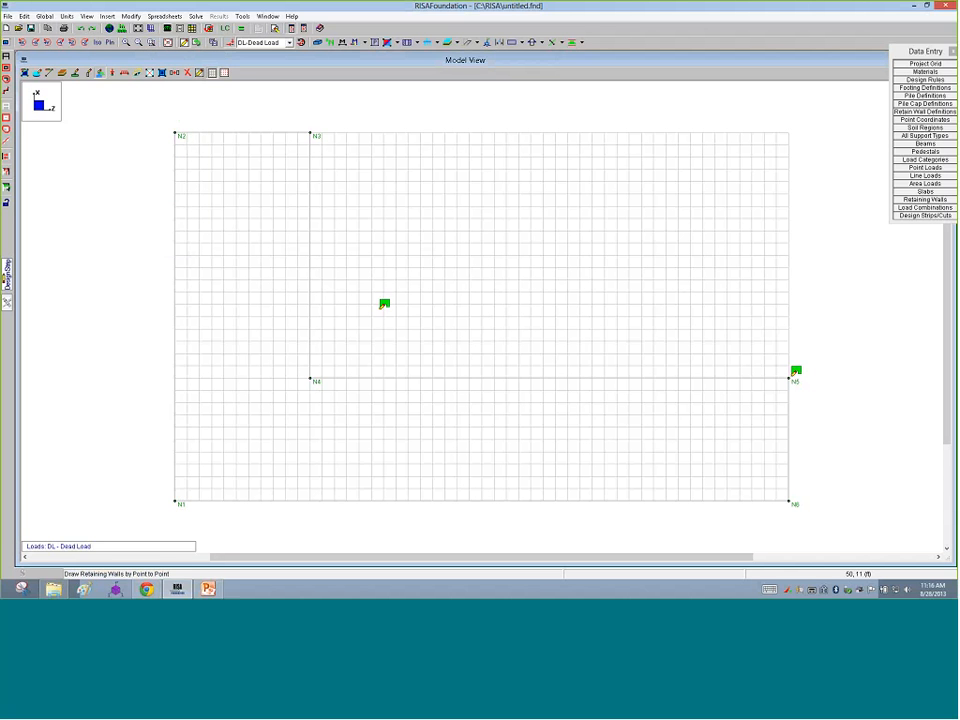
pyautogui.click(791, 366)
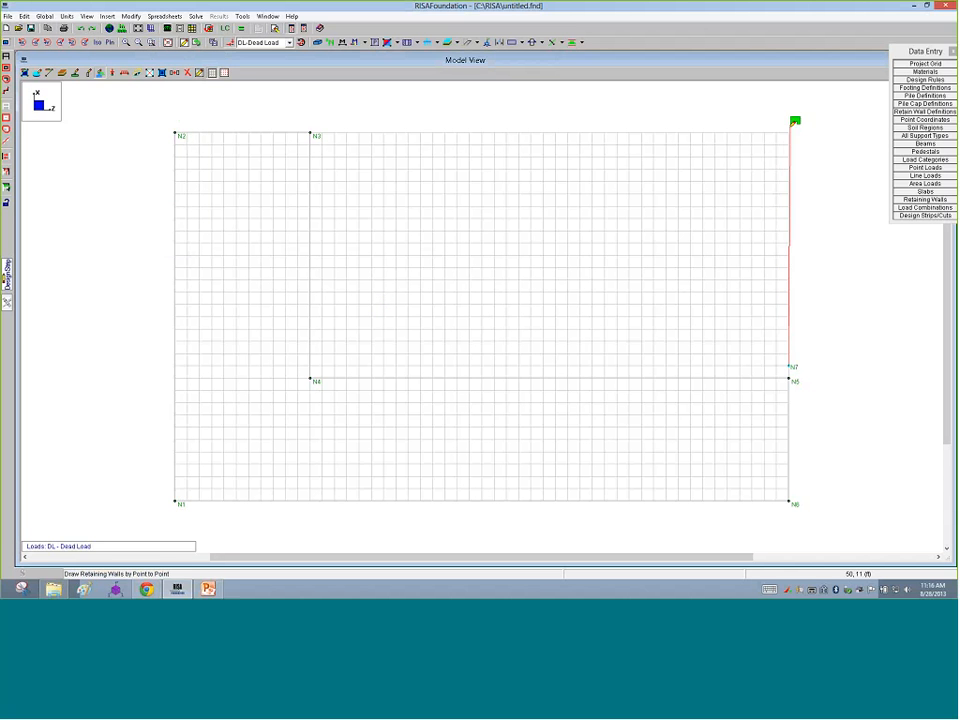
pyautogui.click(791, 133)
# Step: Examine the drawn retaining wall in isometric view, both rendered and as a wireframe
pyautogui.scroll(-1, 250, 228)
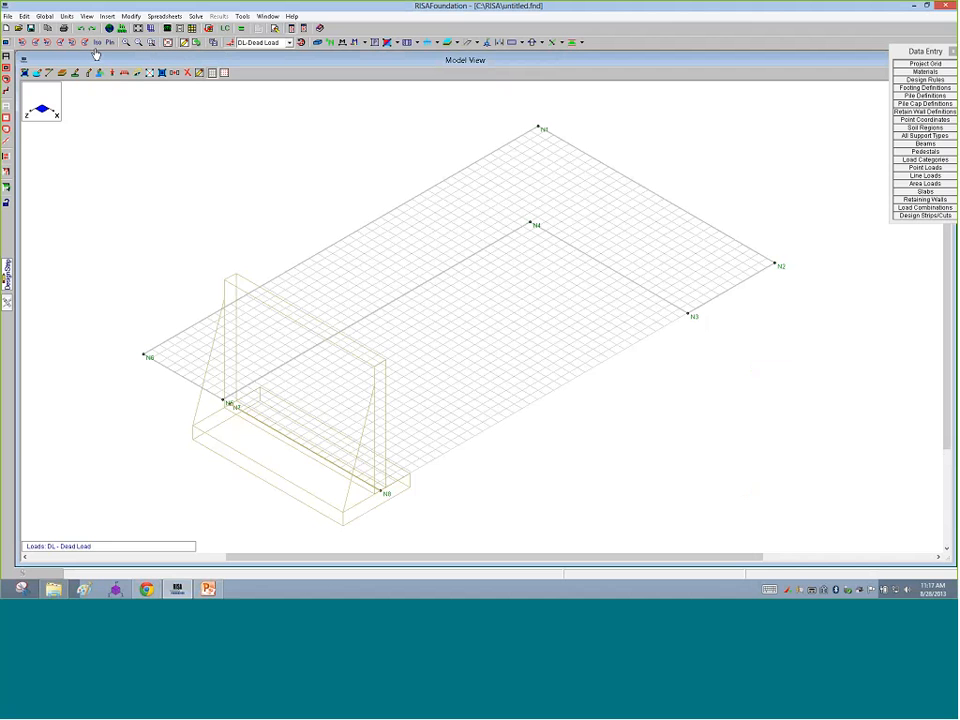
pyautogui.click(317, 43)
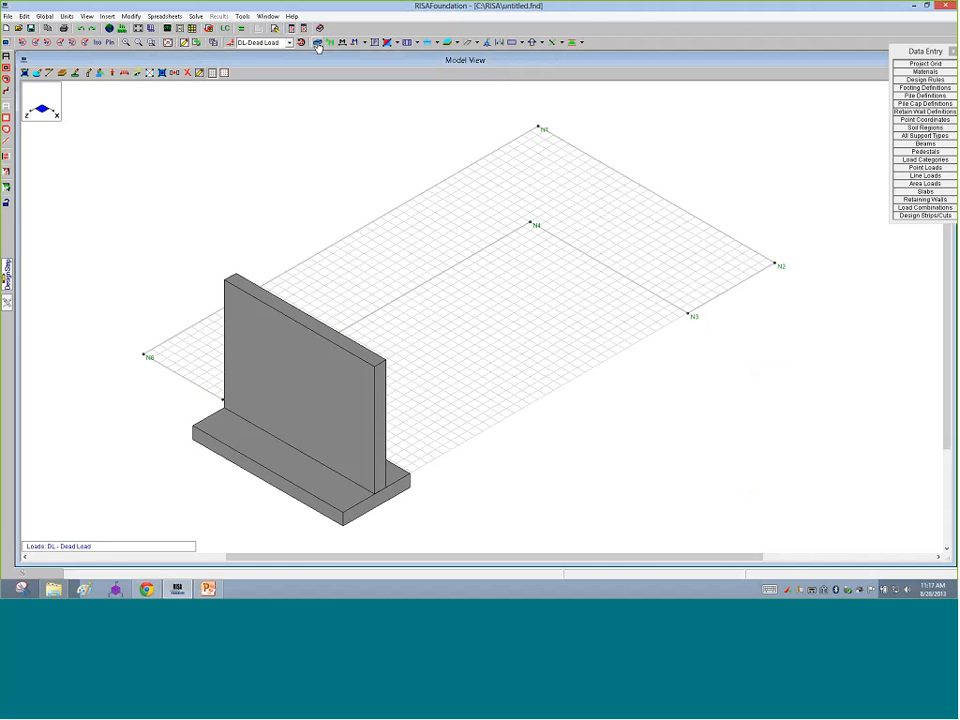
pyautogui.click(318, 45)
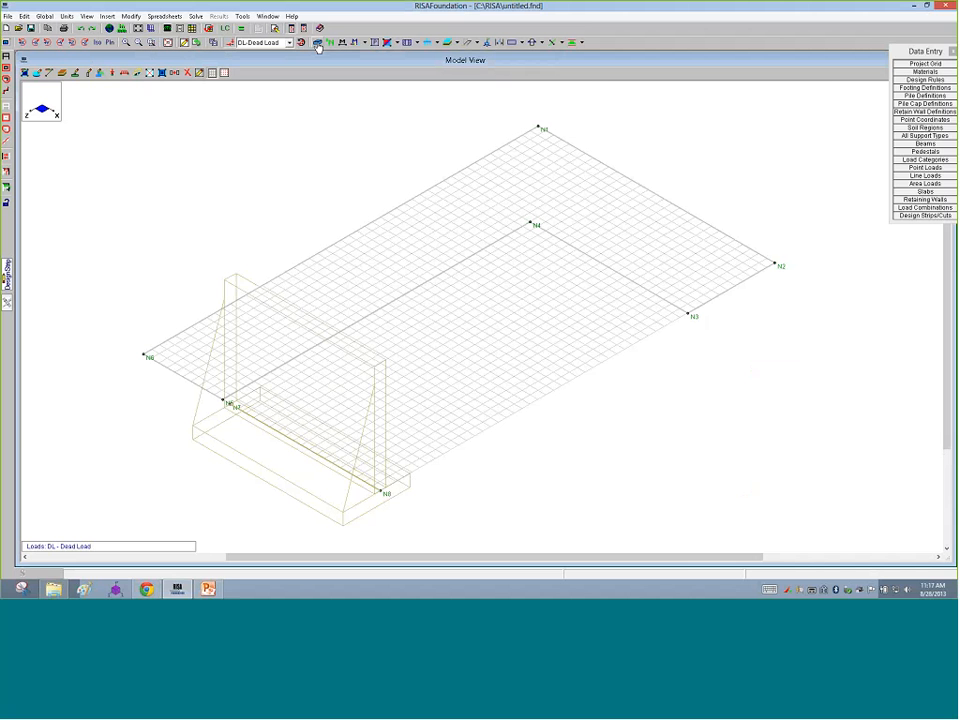
pyautogui.scroll(3, 278, 485)
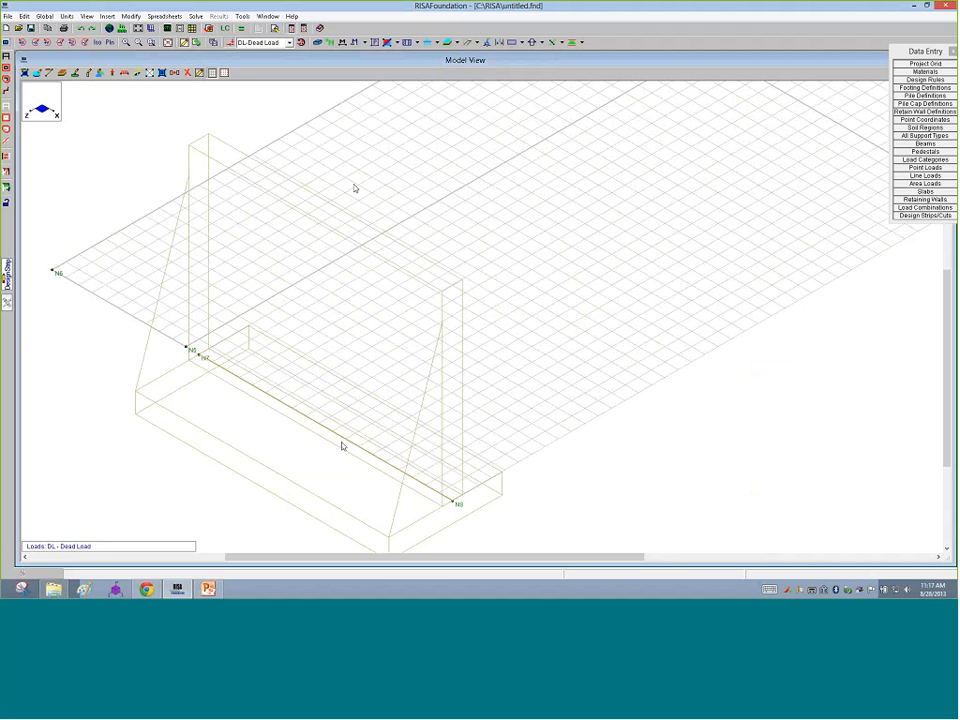
pyautogui.scroll(-1, 390, 270)
pyautogui.scroll(-1, 390, 270)
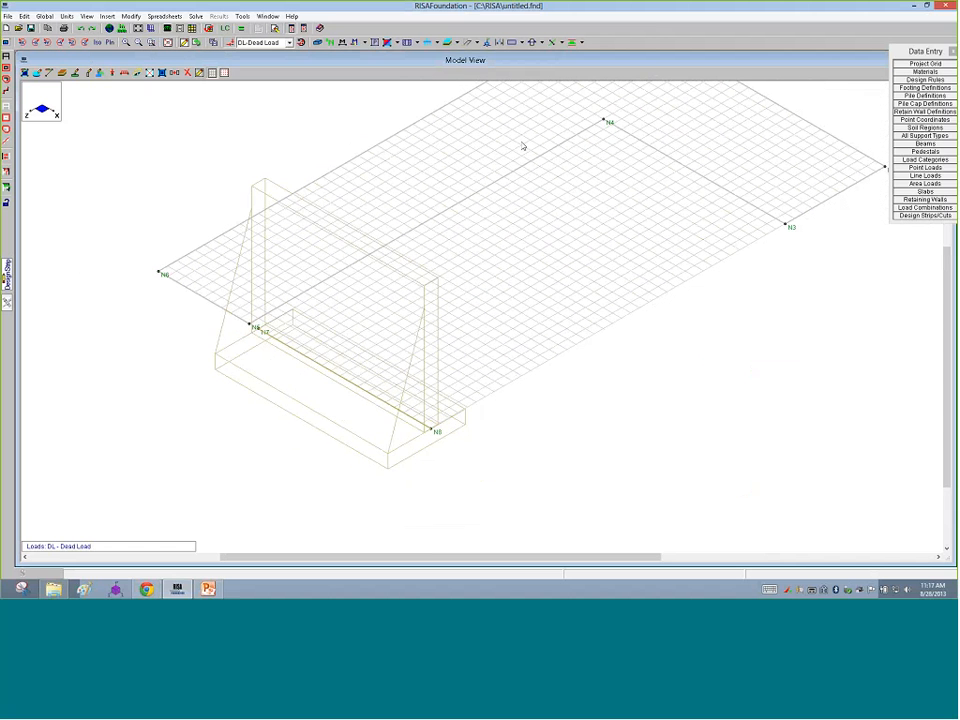
pyautogui.click(317, 42)
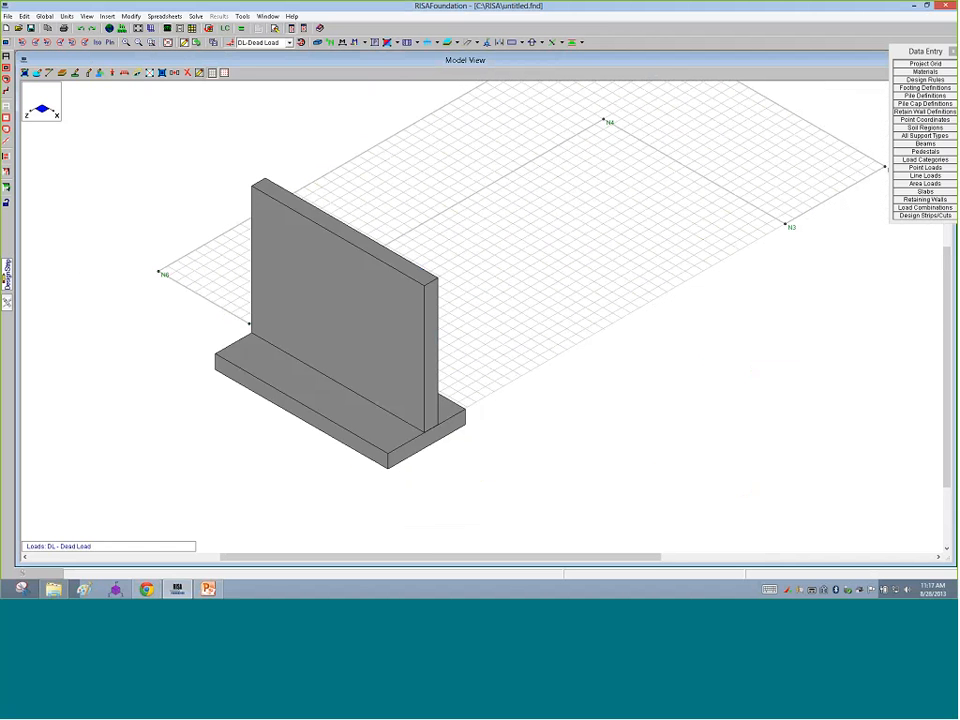
pyautogui.click(317, 44)
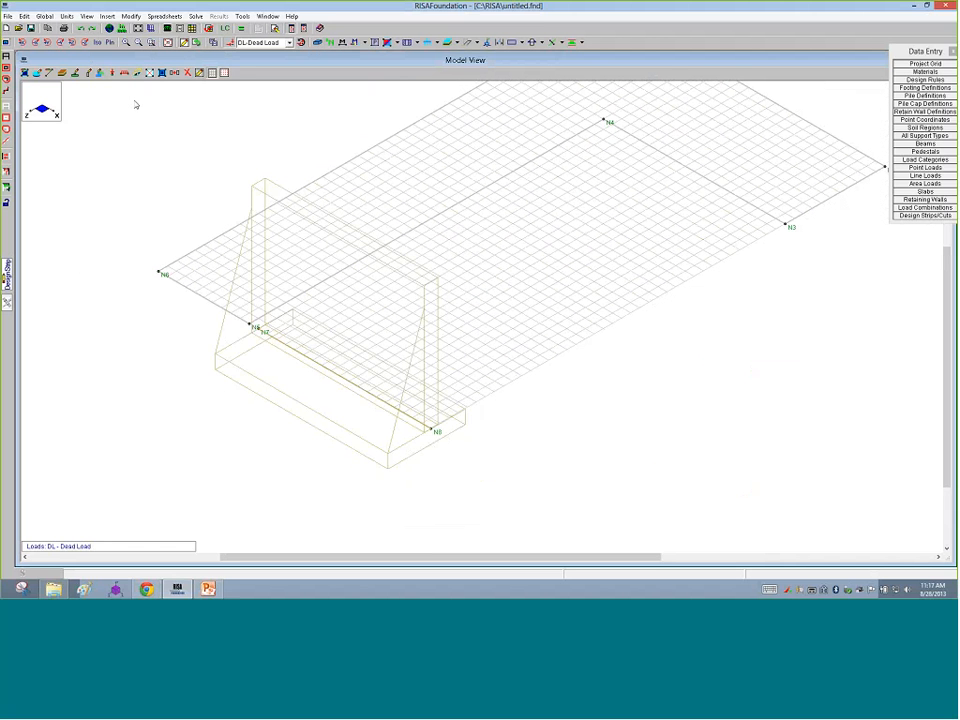
# Step: Select the entire model and return to the plan view
pyautogui.click(6, 56)
pyautogui.scroll(-2, 154, 391)
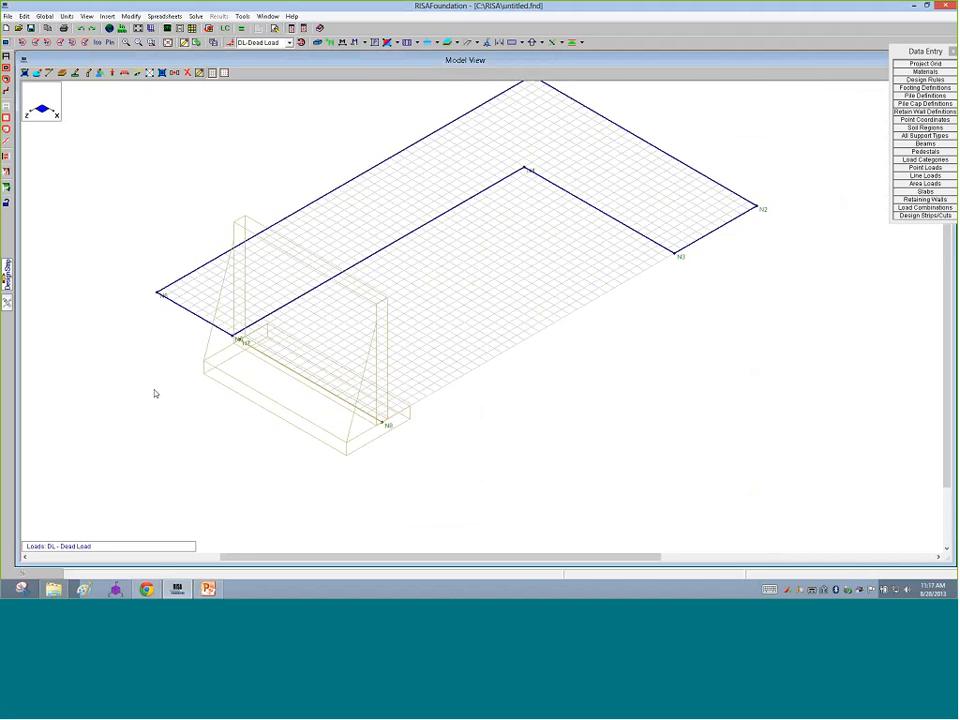
pyautogui.click(109, 43)
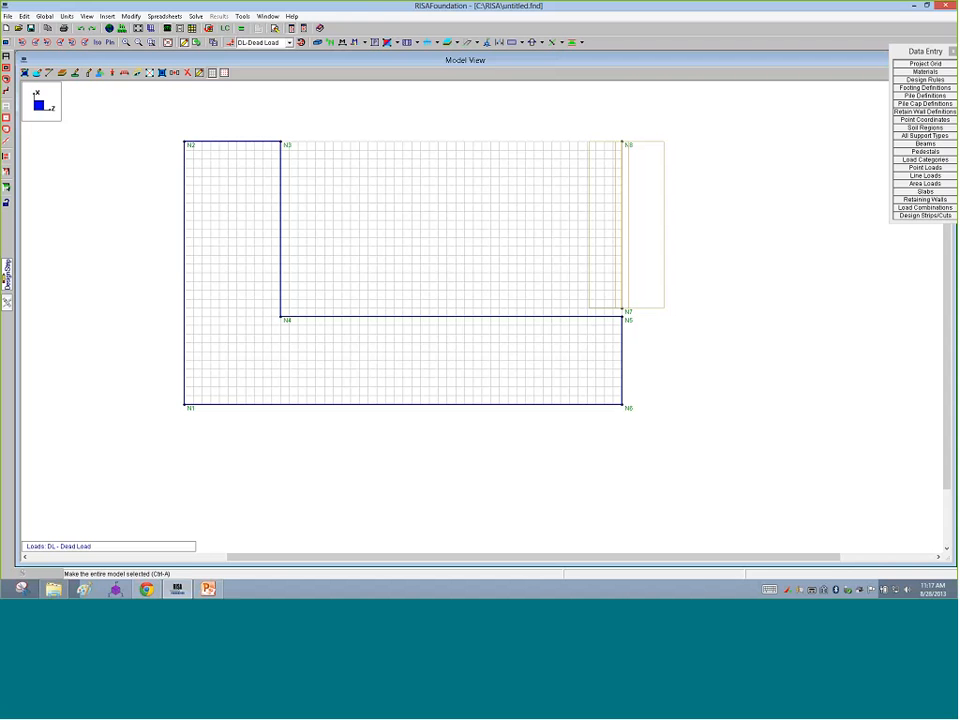
# Step: Assign Footing 1 at the grid point about seven squares across and three squares down from N3
pyautogui.click(75, 73)
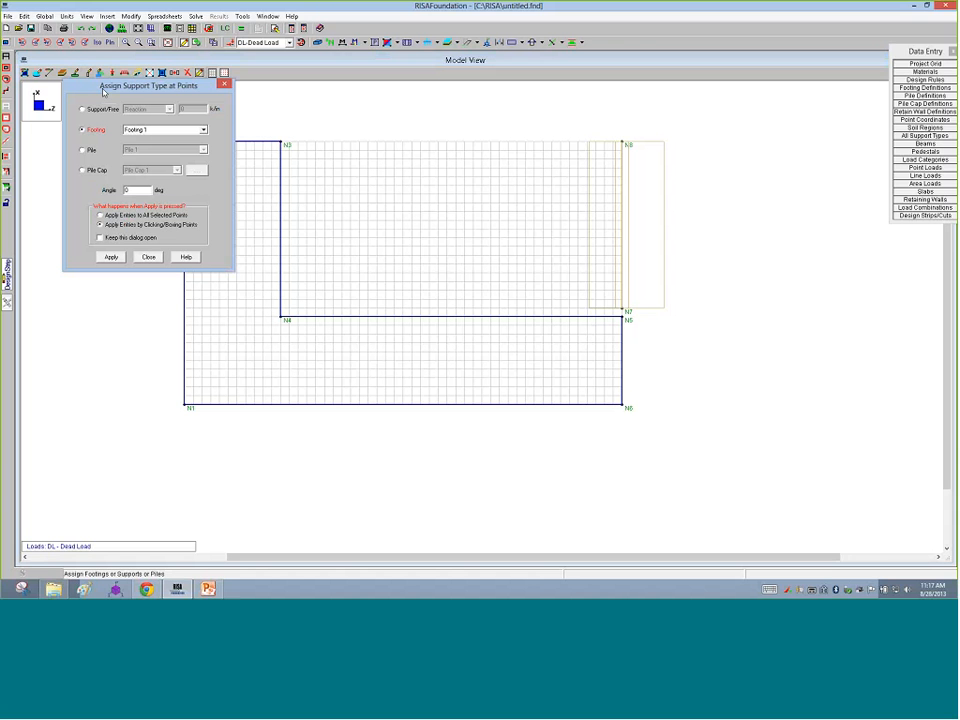
pyautogui.moveTo(103, 91); pyautogui.dragTo(124, 95)
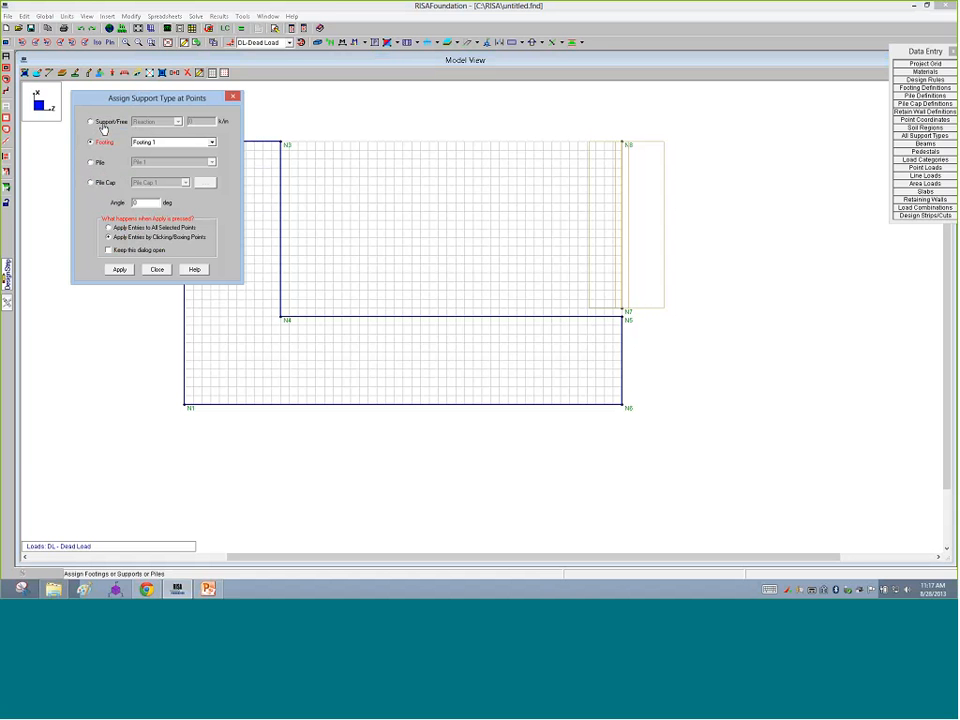
pyautogui.click(185, 147)
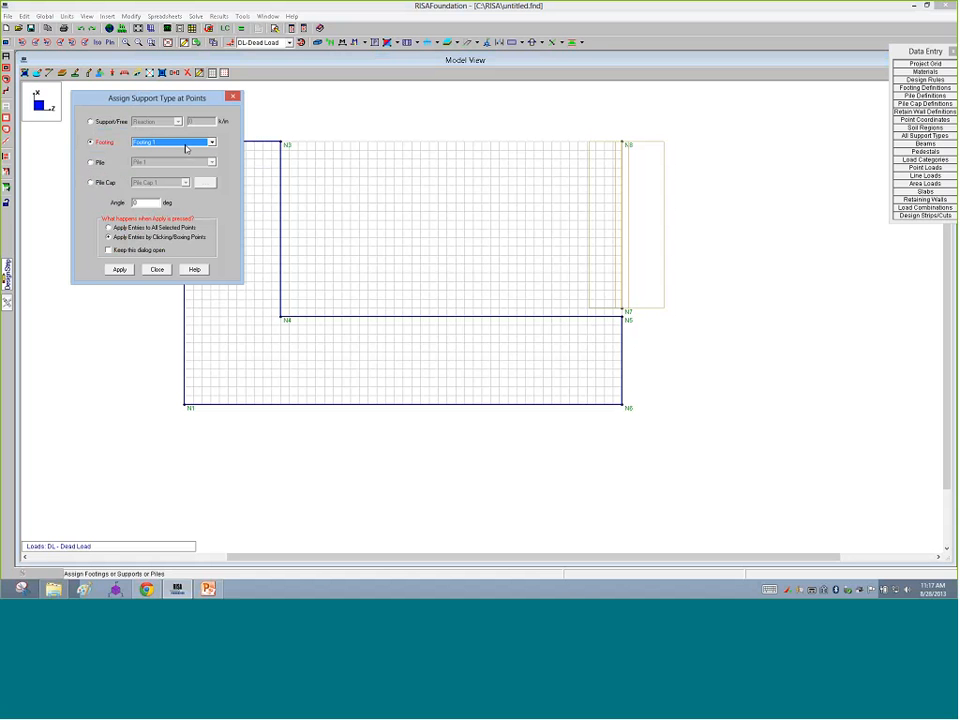
pyautogui.click(159, 147)
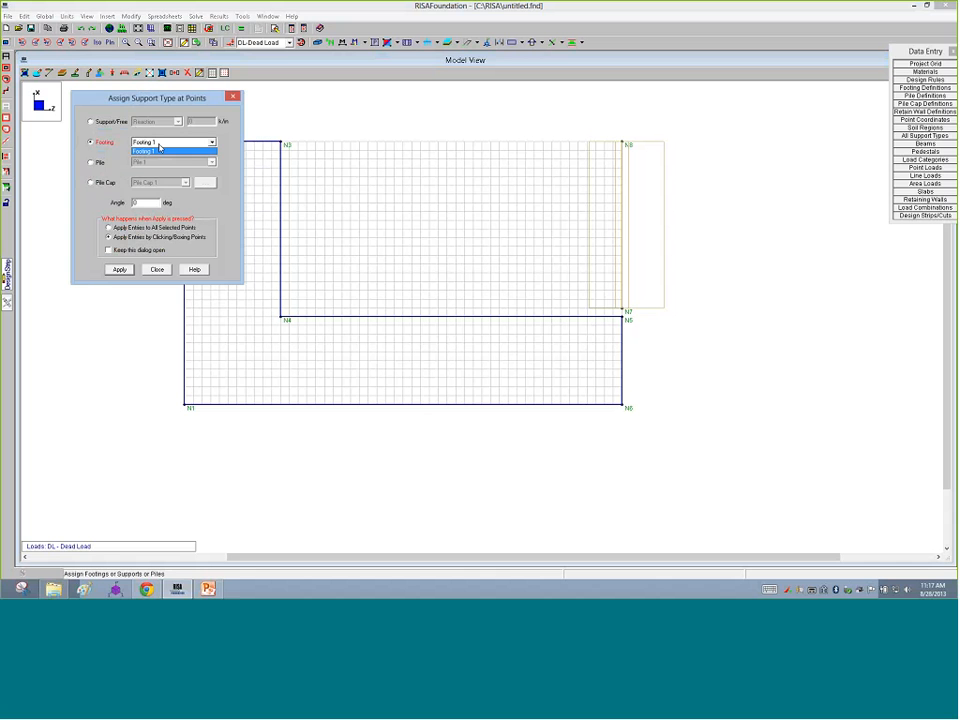
pyautogui.click(150, 151)
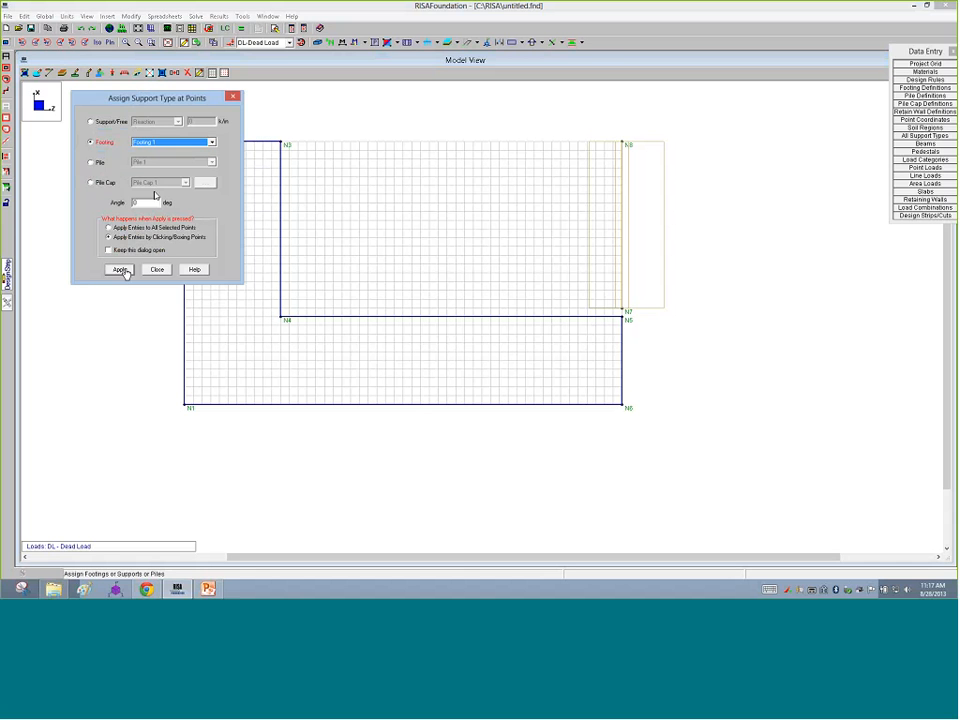
pyautogui.click(119, 269)
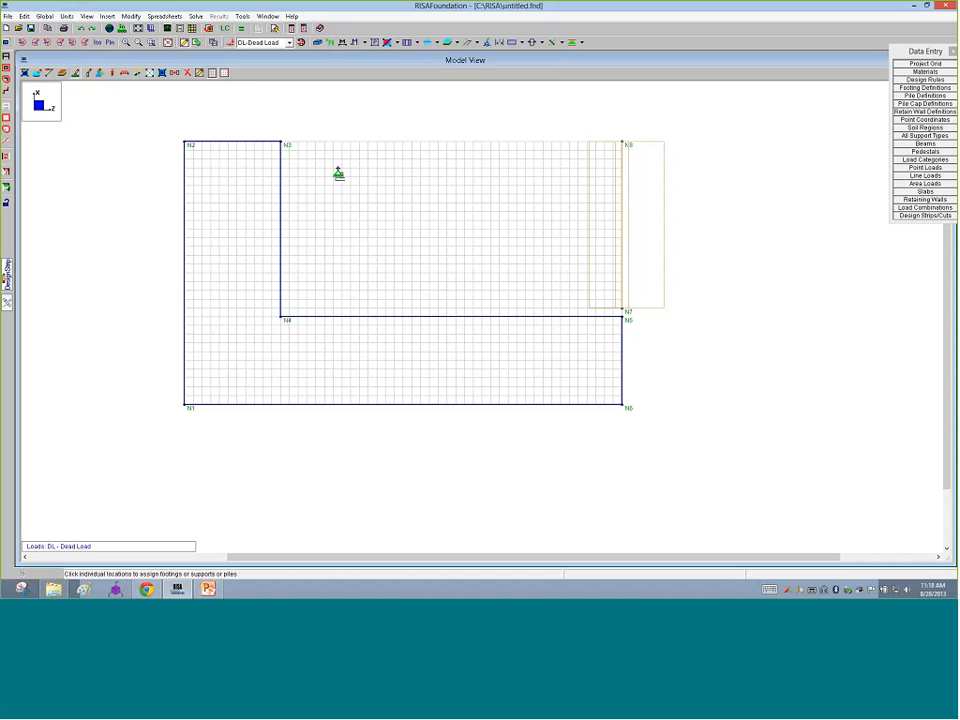
pyautogui.click(341, 168)
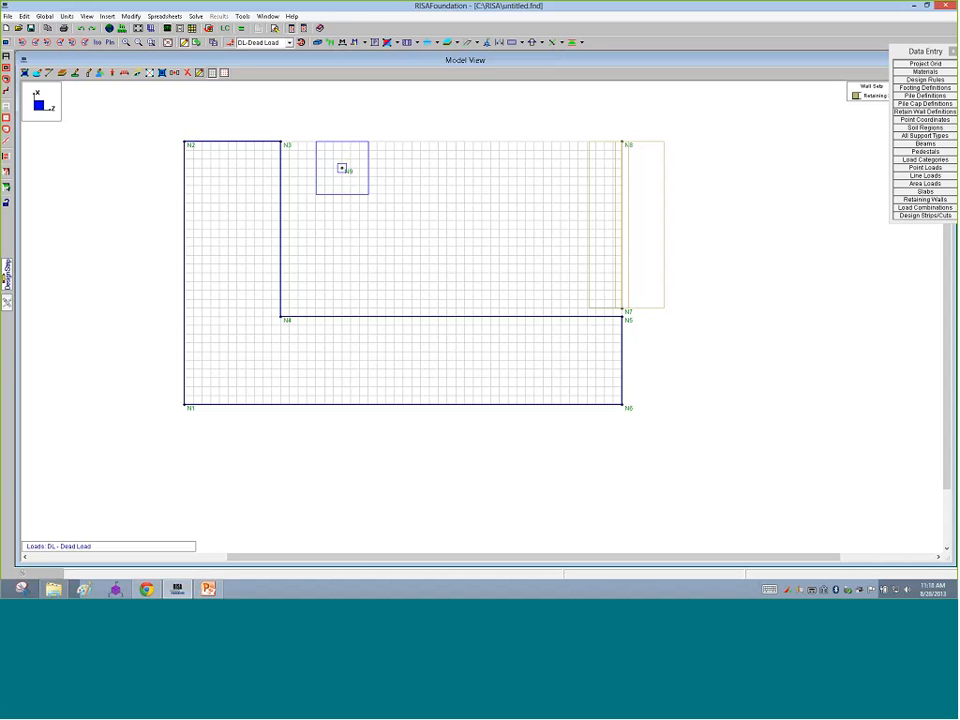
pyautogui.hotkey('ctrl', 'z')
pyautogui.click(343, 169)
# Step: Open the footing definitions spreadsheet and arrange it and the Data Entry list clear of the placed footing
pyautogui.click(901, 89)
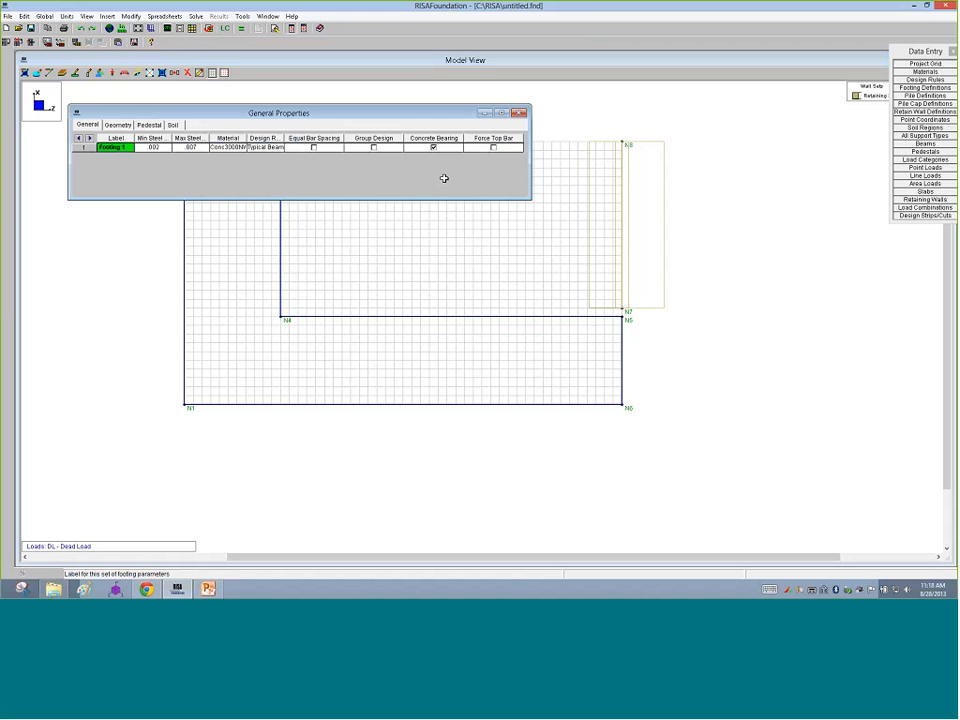
pyautogui.moveTo(300, 113); pyautogui.dragTo(354, 259)
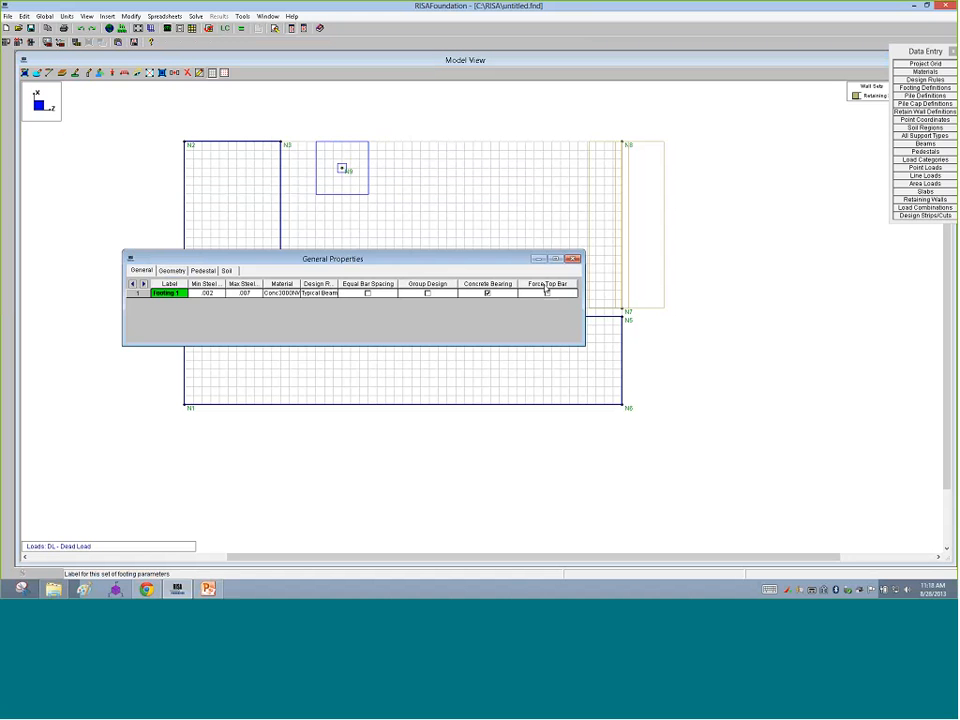
pyautogui.moveTo(932, 51); pyautogui.dragTo(880, 101)
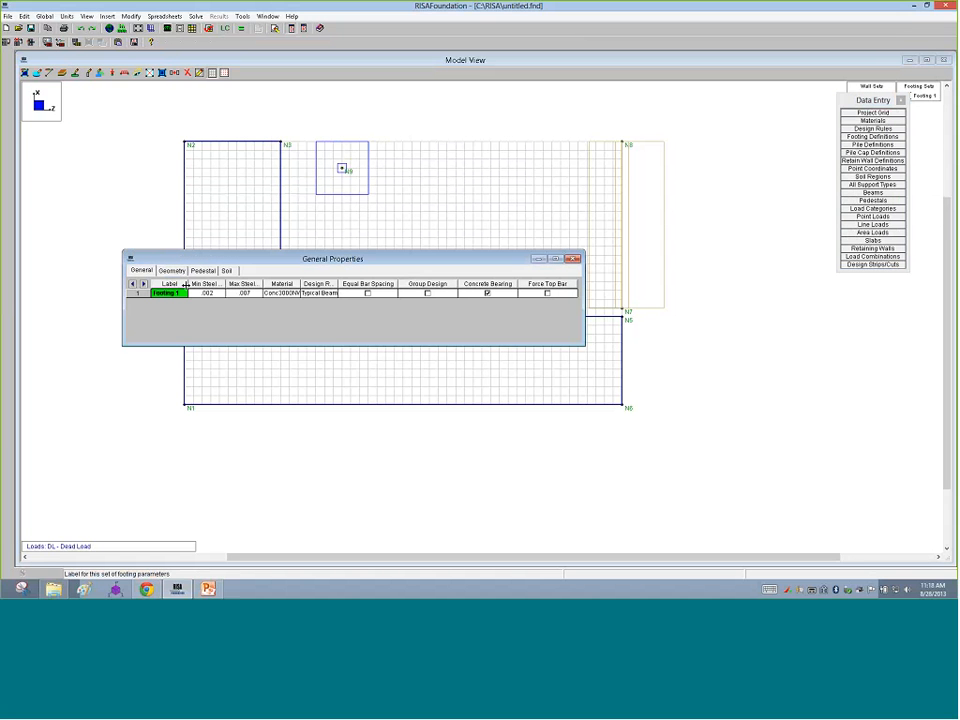
pyautogui.click(677, 319)
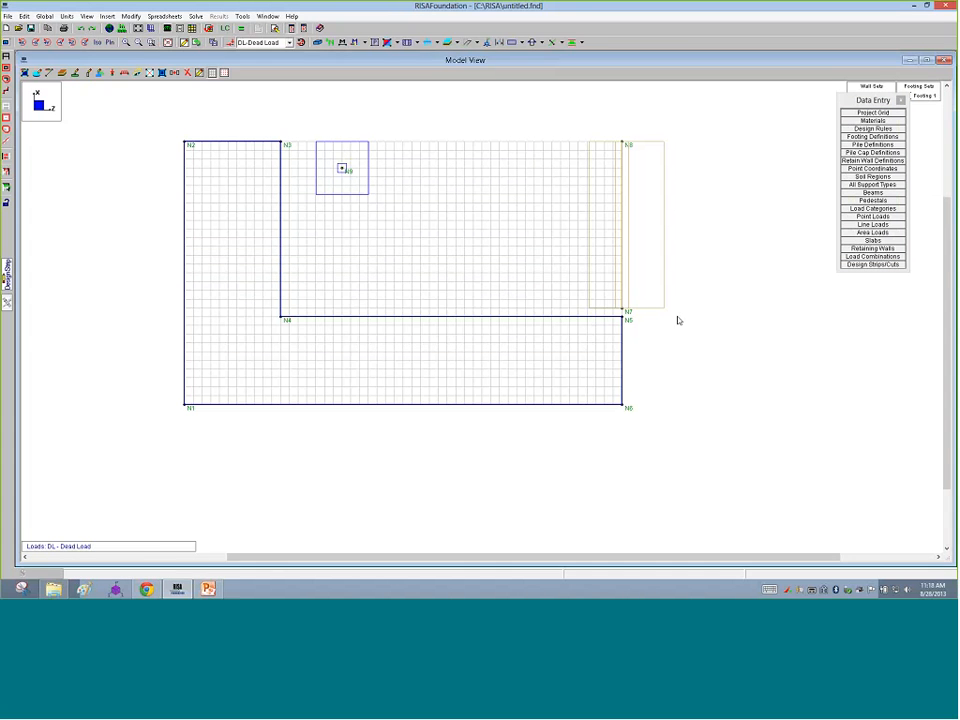
pyautogui.click(873, 137)
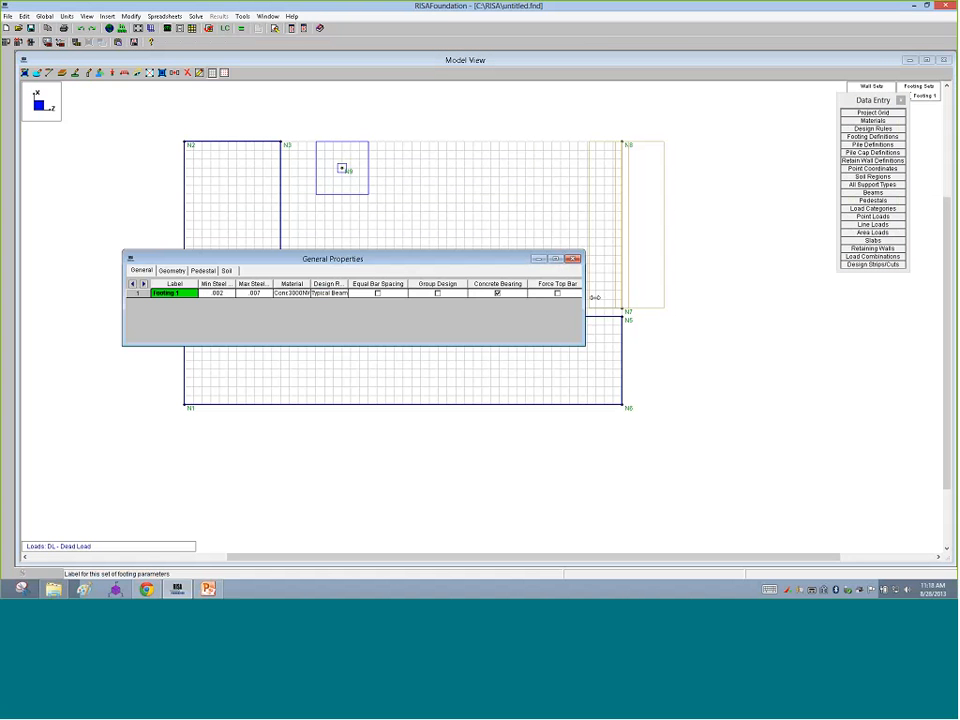
# Step: Widen the footing definitions spreadsheet and examine Footing 1's steel ratios and the available concrete materials
pyautogui.moveTo(586, 297); pyautogui.dragTo(686, 297)
pyautogui.click(220, 293)
pyautogui.click(257, 293)
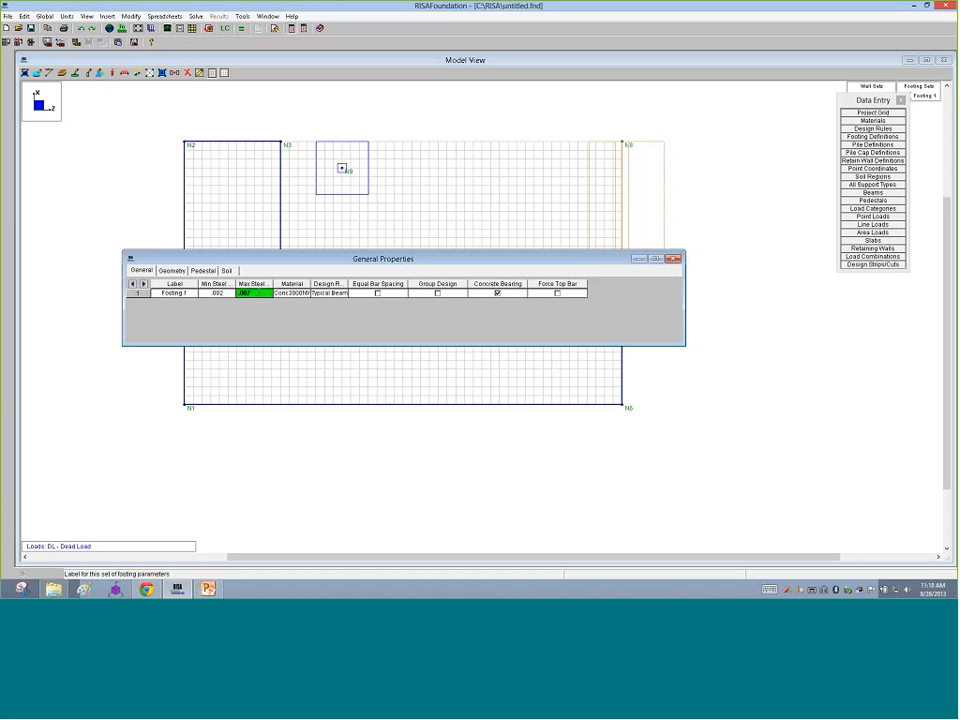
pyautogui.moveTo(273, 284); pyautogui.dragTo(291, 284)
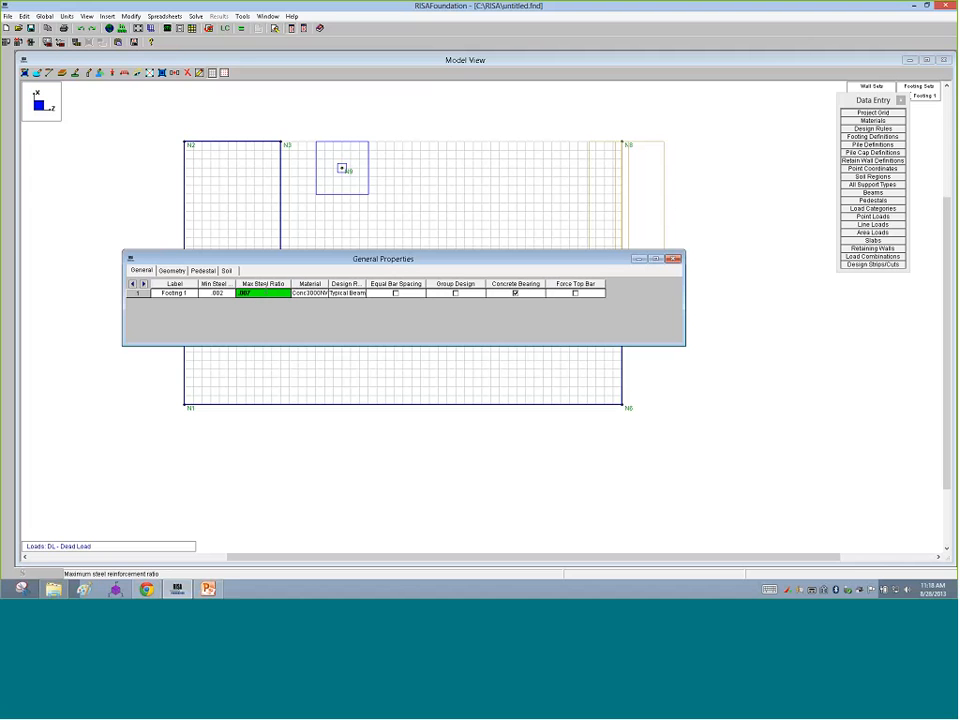
pyautogui.click(324, 293)
pyautogui.click(318, 294)
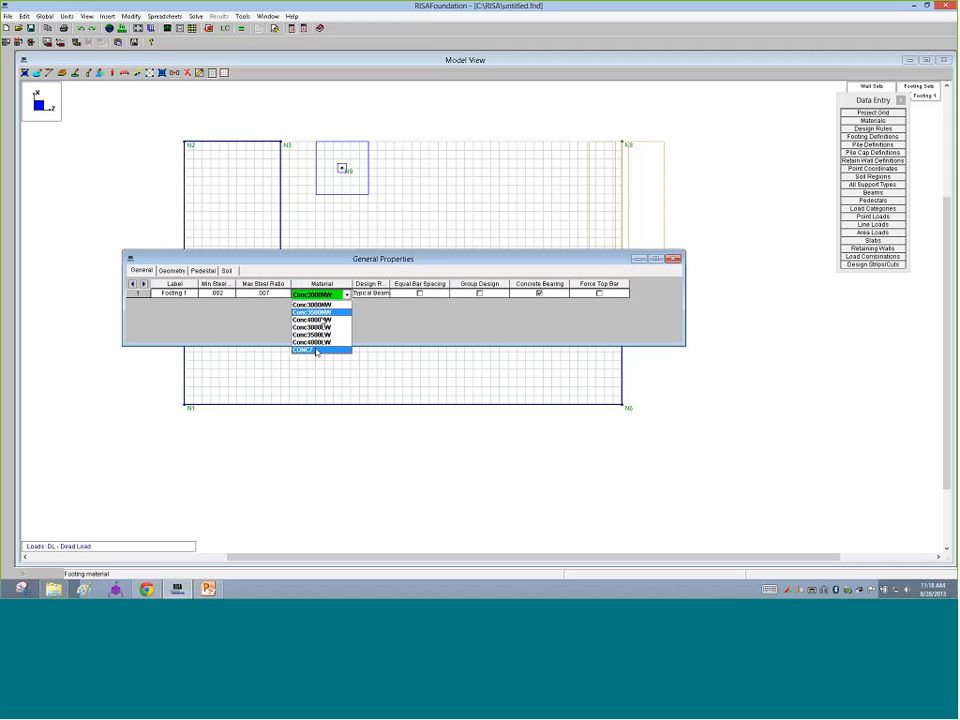
pyautogui.click(378, 300)
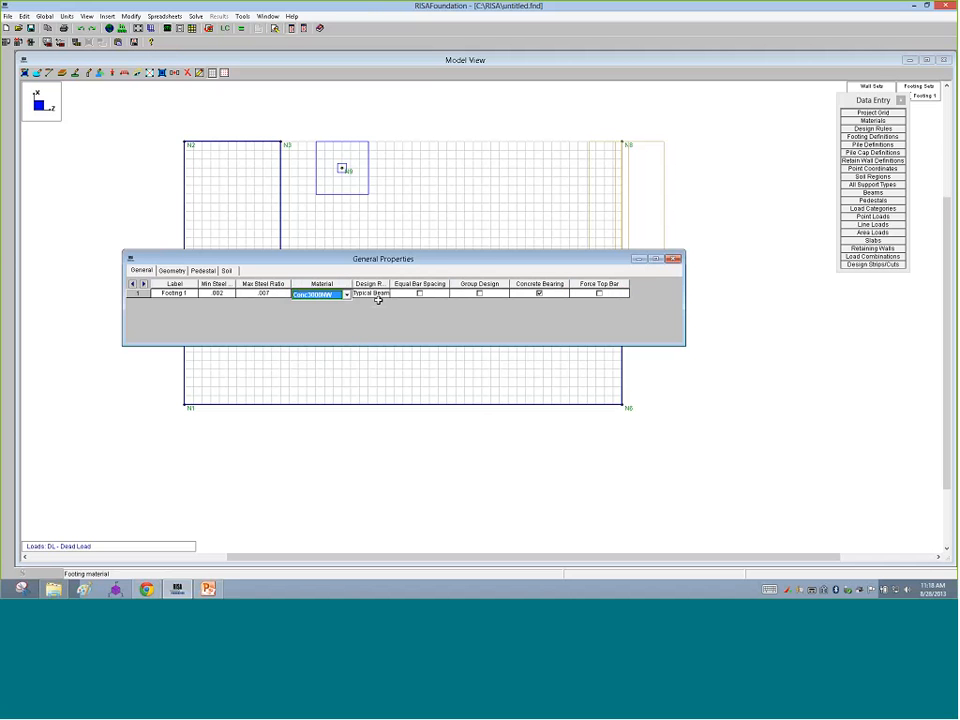
# Step: Open the design rules spreadsheet alongside the footing definitions and set Footing 1's design rules to Typical Slab
pyautogui.click(378, 300)
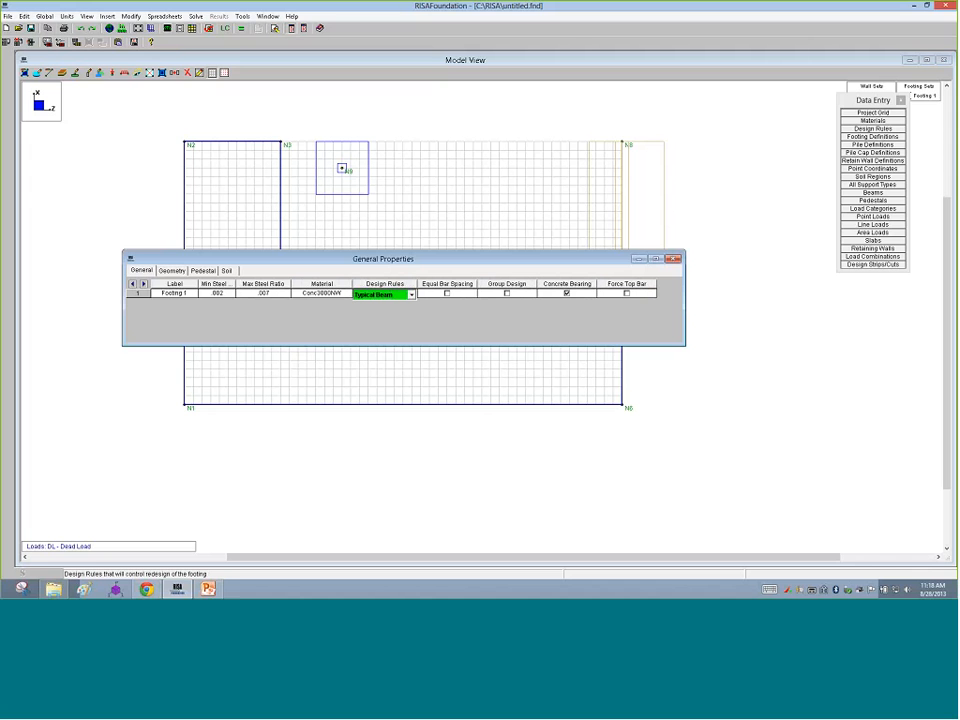
pyautogui.click(873, 128)
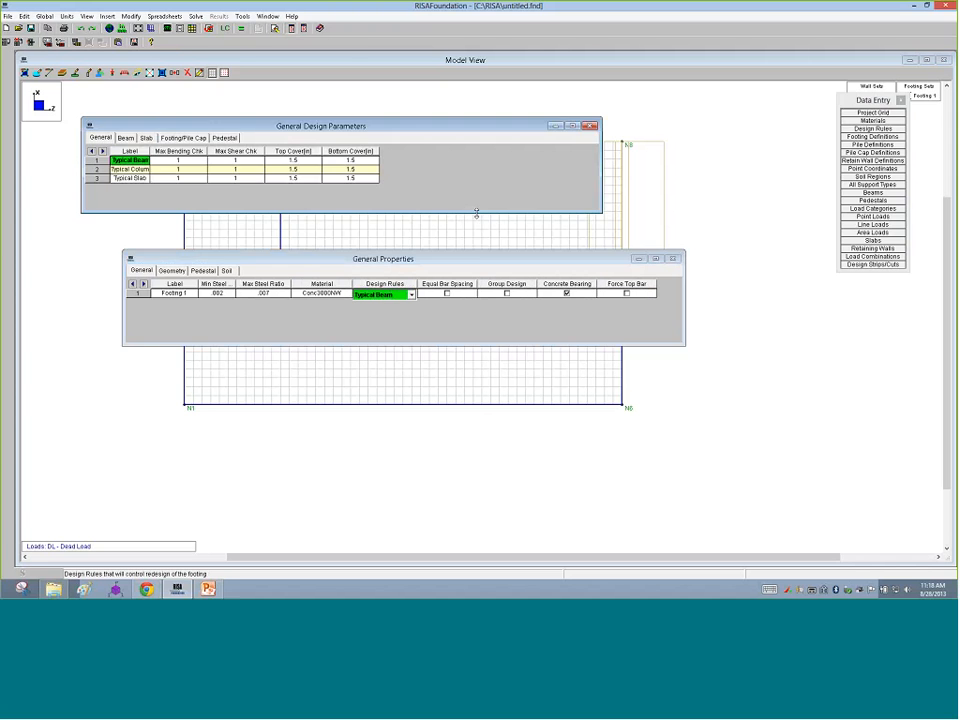
pyautogui.moveTo(375, 379); pyautogui.dragTo(380, 374)
pyautogui.click(384, 294)
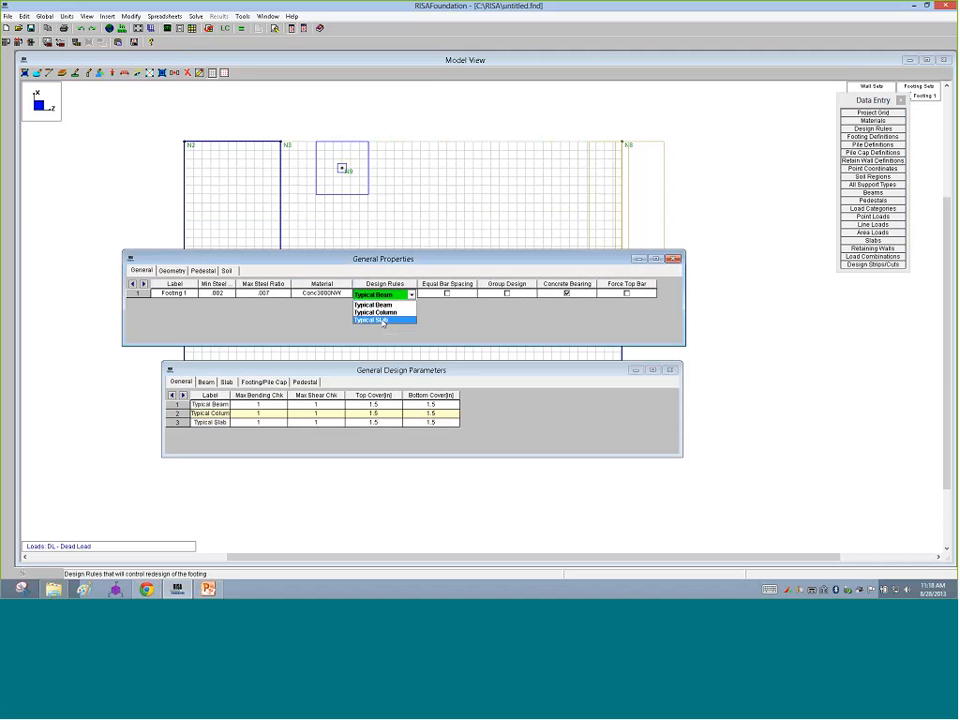
pyautogui.click(383, 320)
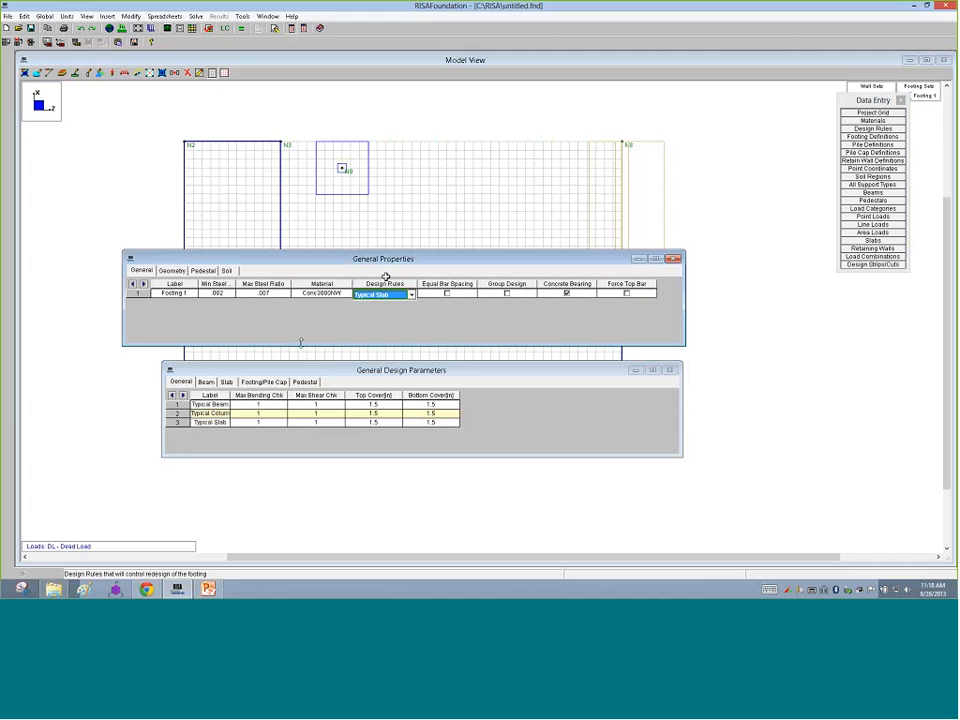
# Step: Add a design rule labelled Typical Footing below Typical Slab and widen the label and shear check columns
pyautogui.moveTo(307, 370); pyautogui.dragTo(277, 352)
pyautogui.click(187, 405)
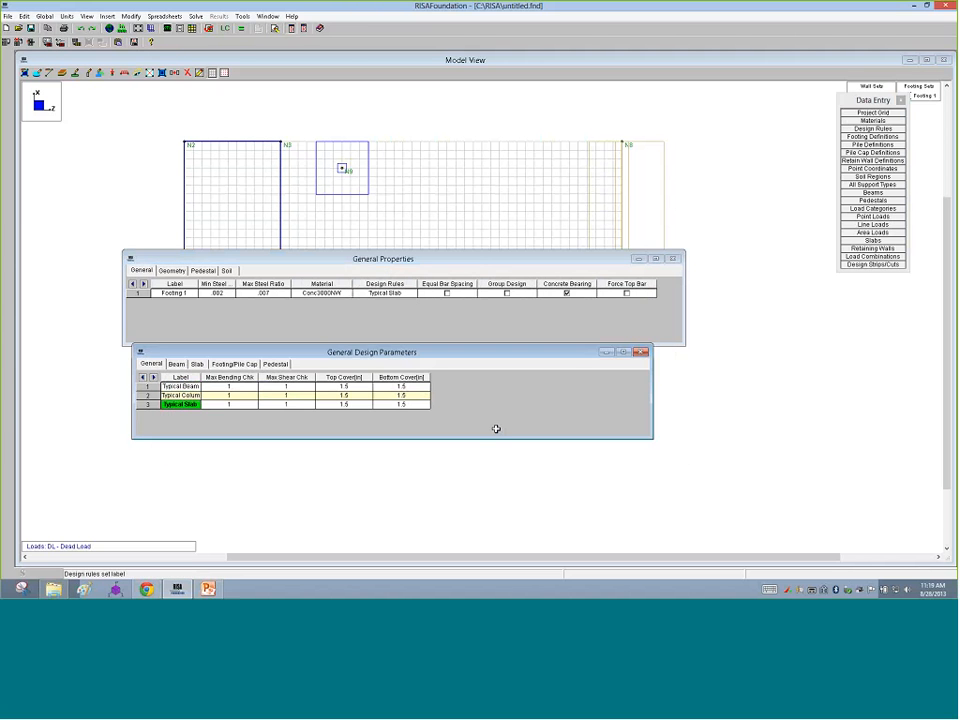
pyautogui.press('Down')
pyautogui.write('Typ')
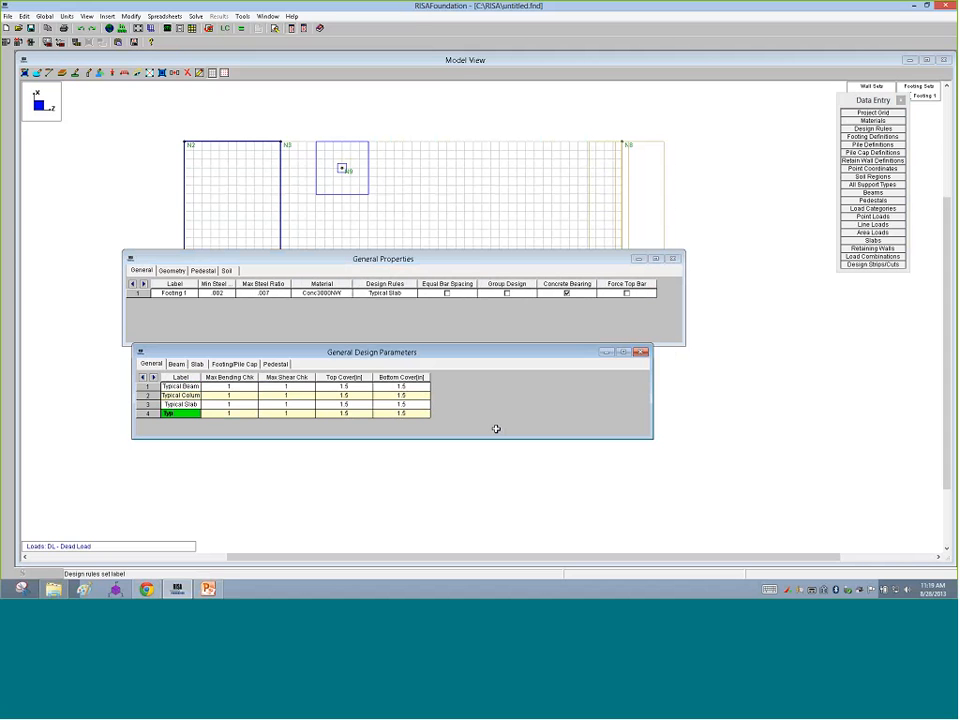
pyautogui.write('ical Footing')
pyautogui.press('Tab')
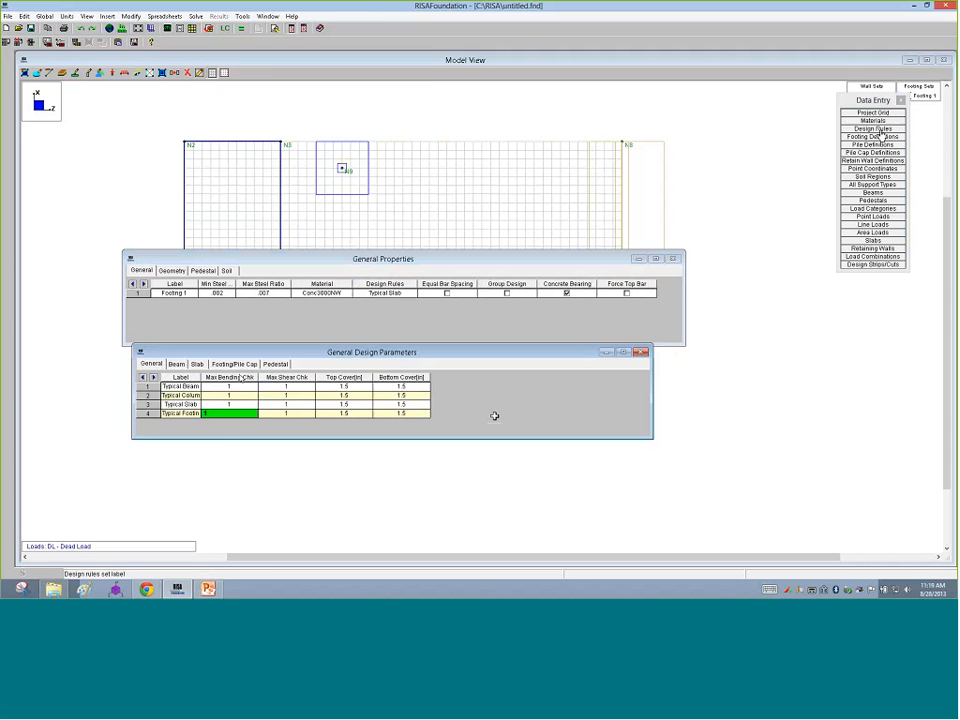
pyautogui.moveTo(203, 377); pyautogui.dragTo(227, 377)
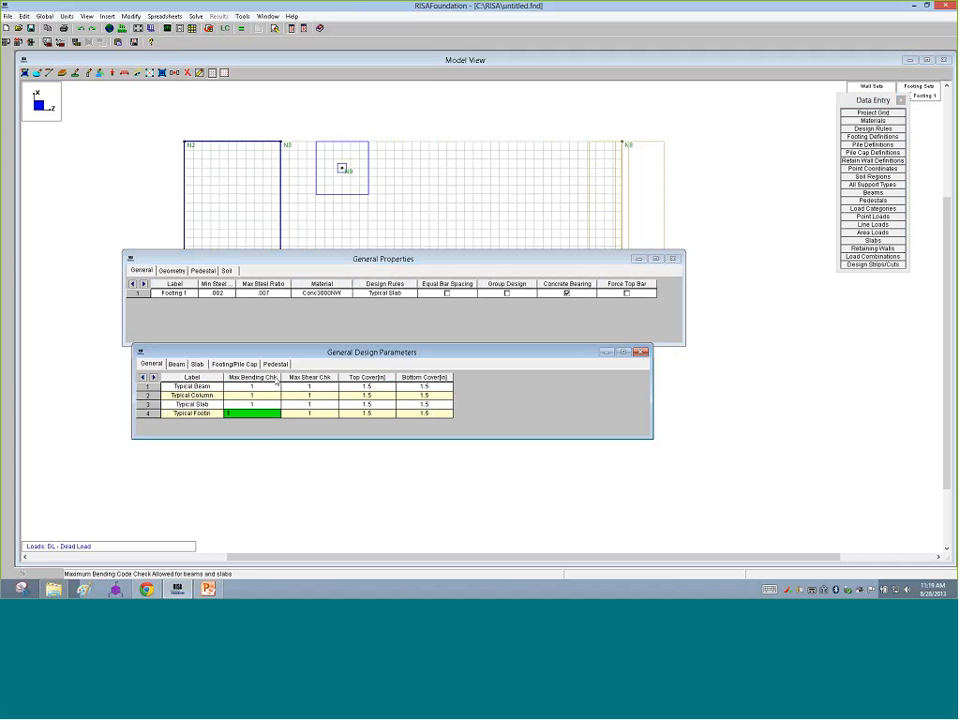
pyautogui.press('Return')
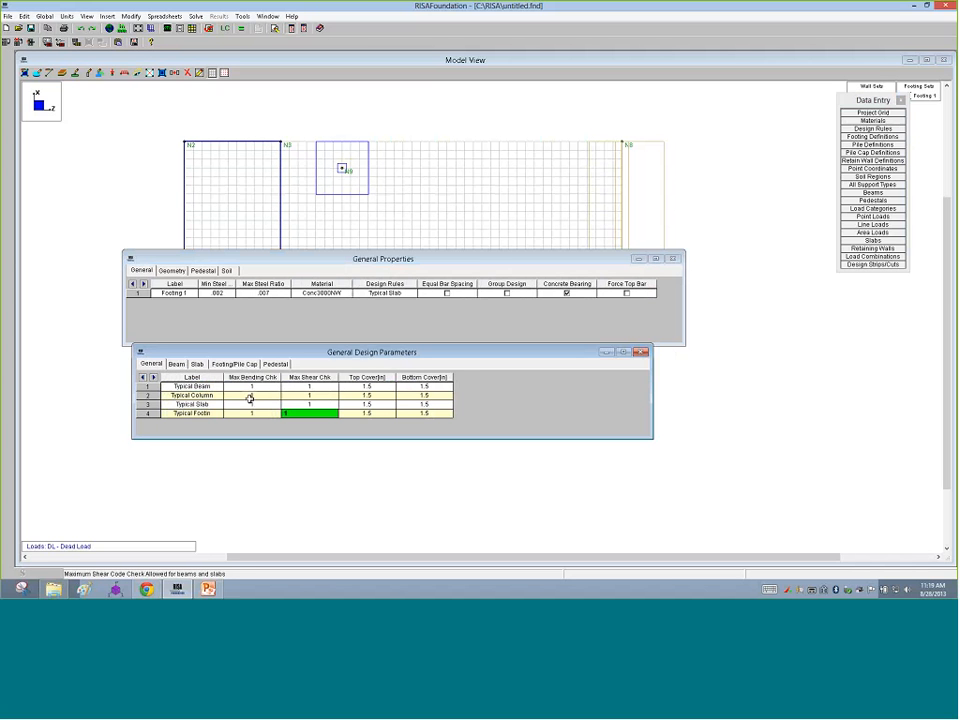
pyautogui.moveTo(338, 377); pyautogui.dragTo(352, 376)
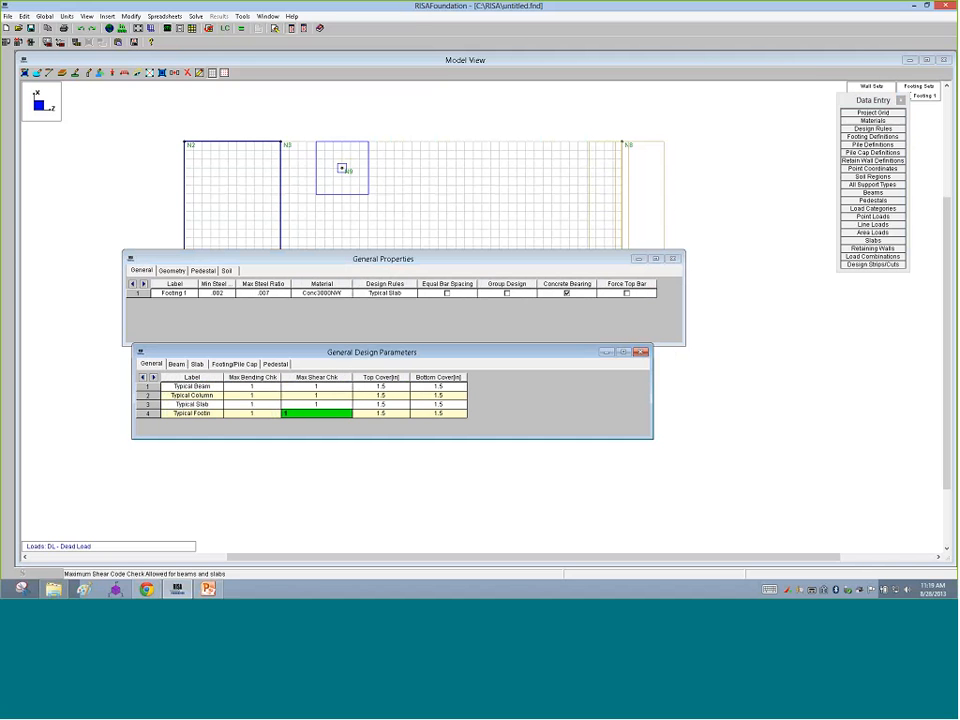
pyautogui.click(269, 414)
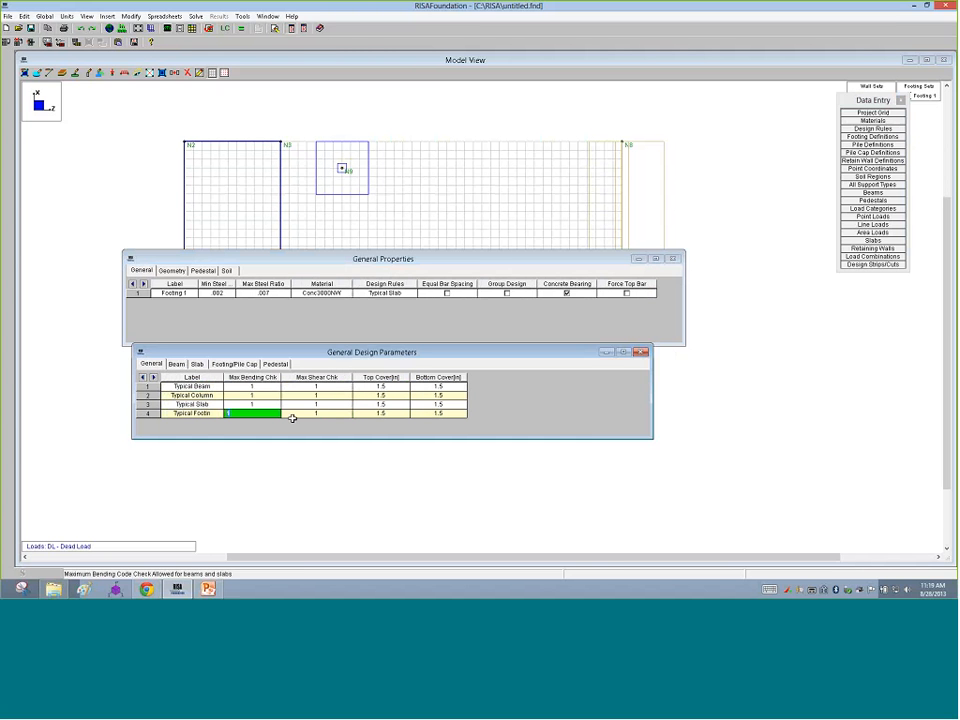
pyautogui.press('Left')
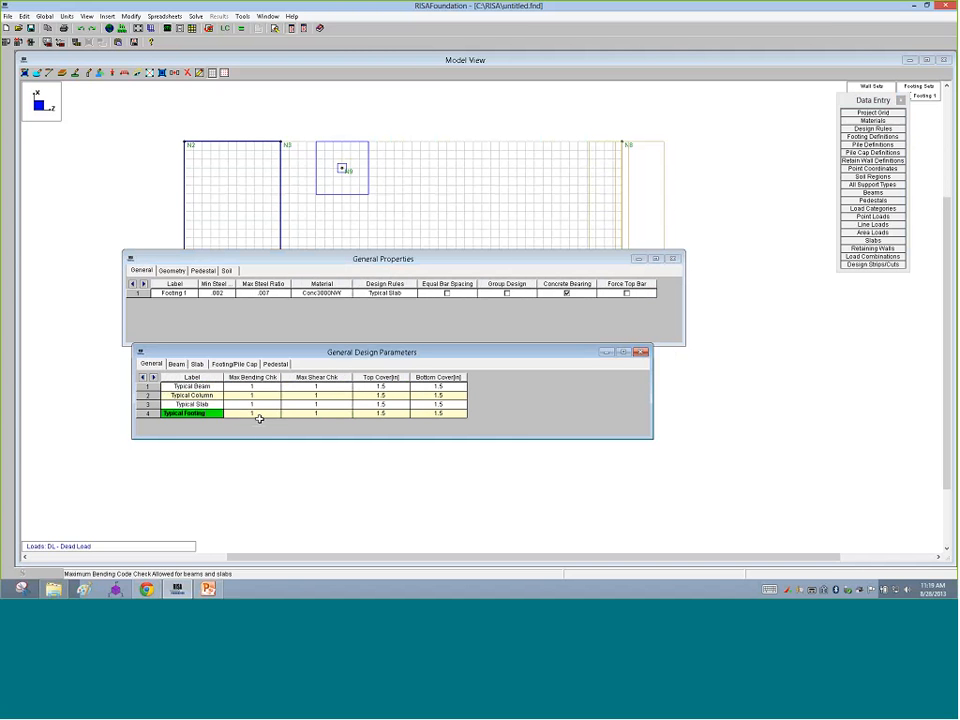
# Step: Set both the maximum bending check and the maximum shear check of the Typical Footing rule to 0.9
pyautogui.click(259, 418)
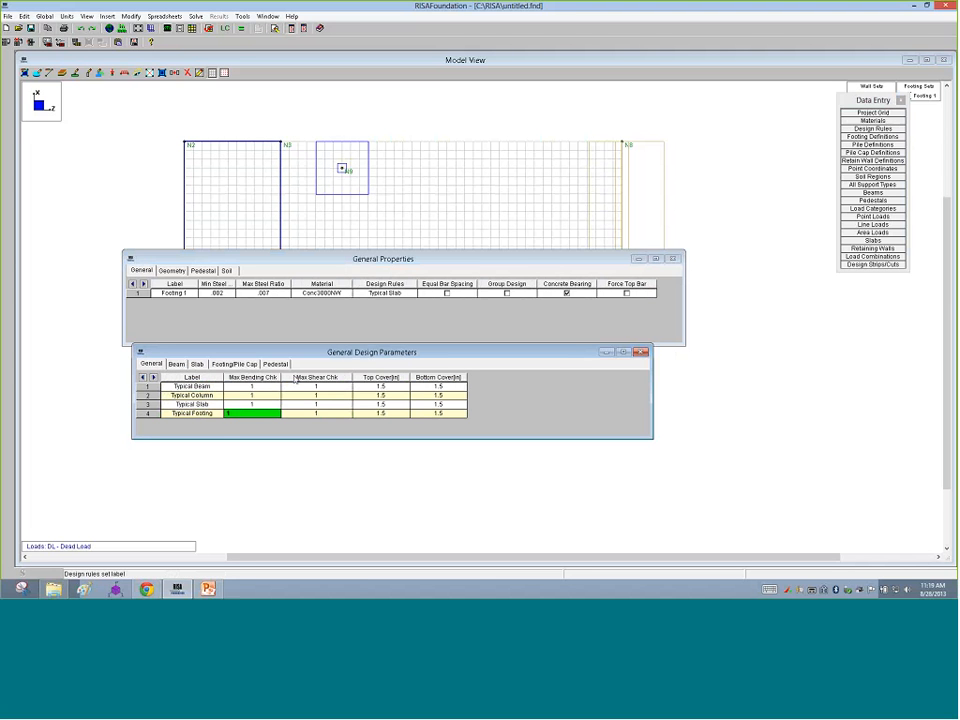
pyautogui.write('.9')
pyautogui.press('Return')
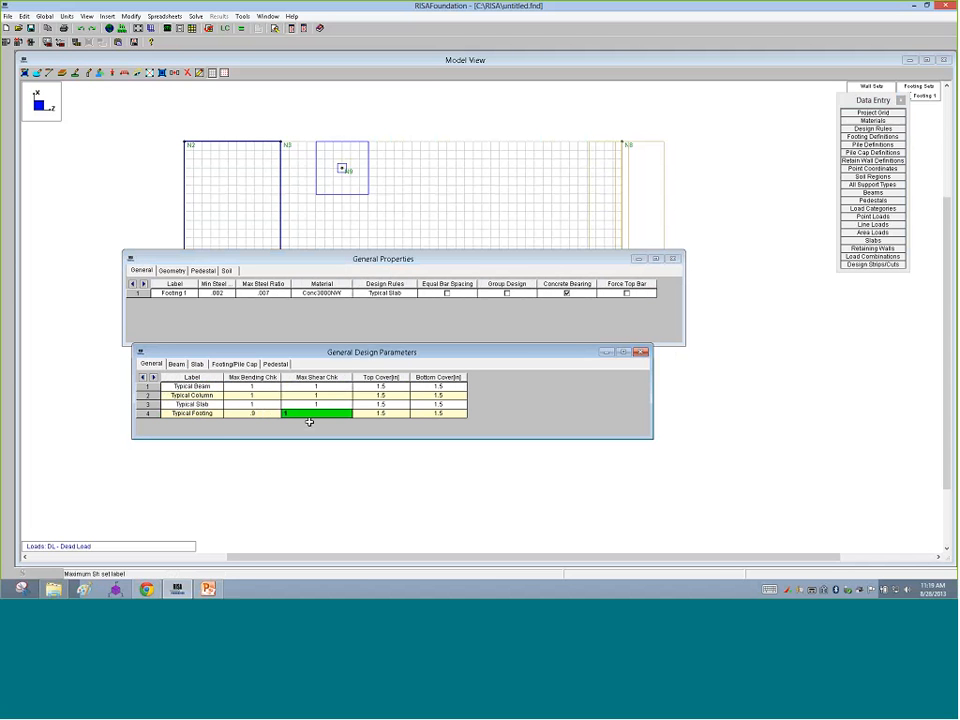
pyautogui.write('.9')
pyautogui.press('Left')
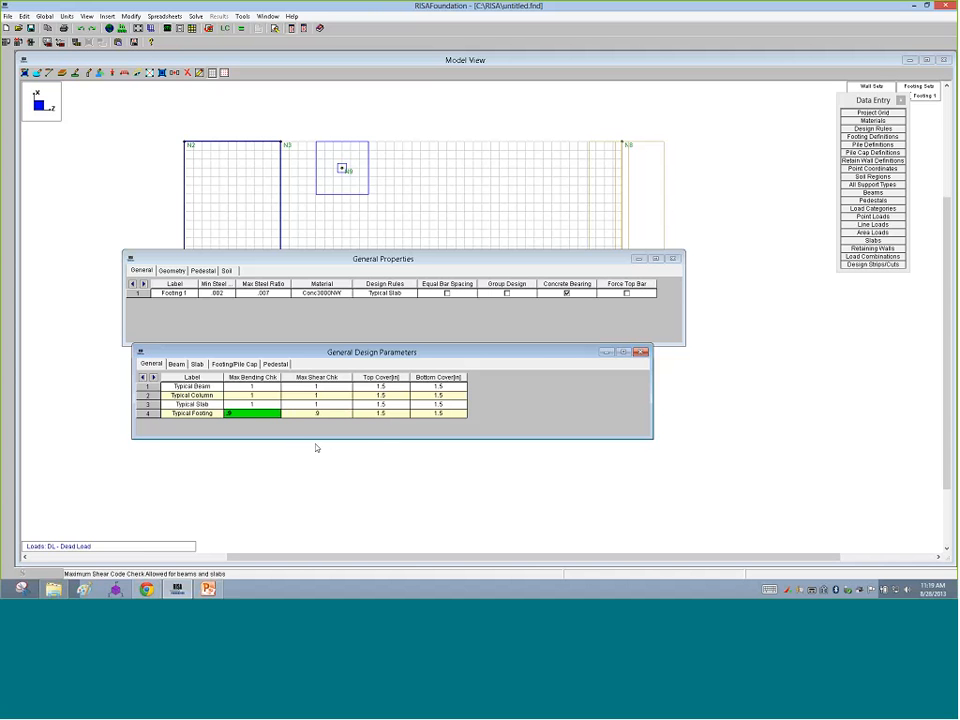
pyautogui.moveTo(340, 438); pyautogui.dragTo(349, 429)
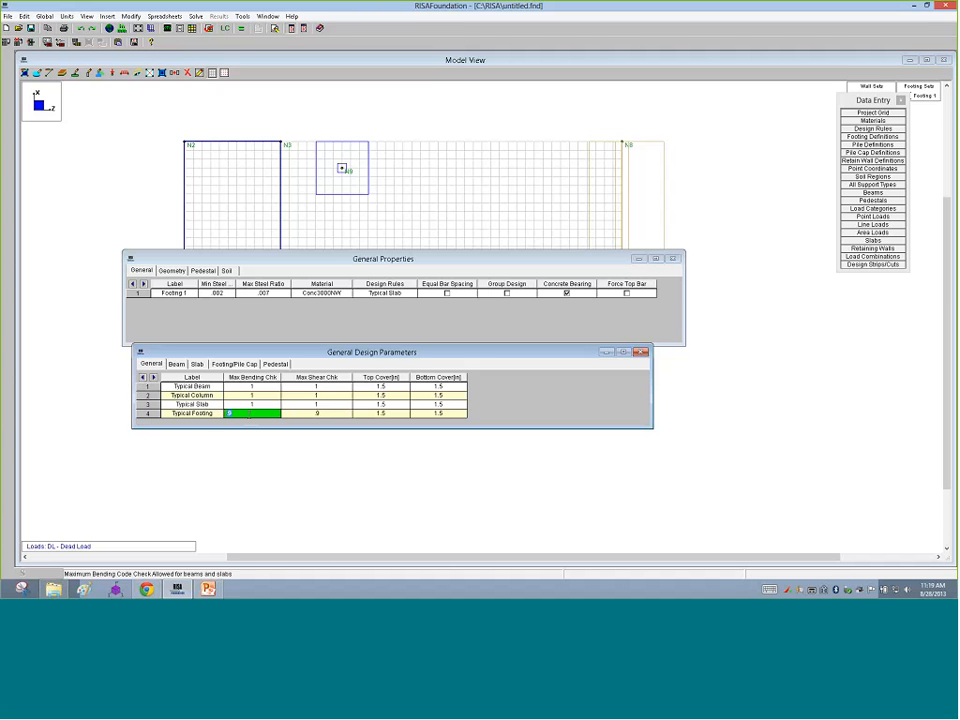
# Step: Review the Typical Footing rule's shear check and its top and bottom cover, and display the footing/pile cap rebar parameters
pyautogui.click(287, 413)
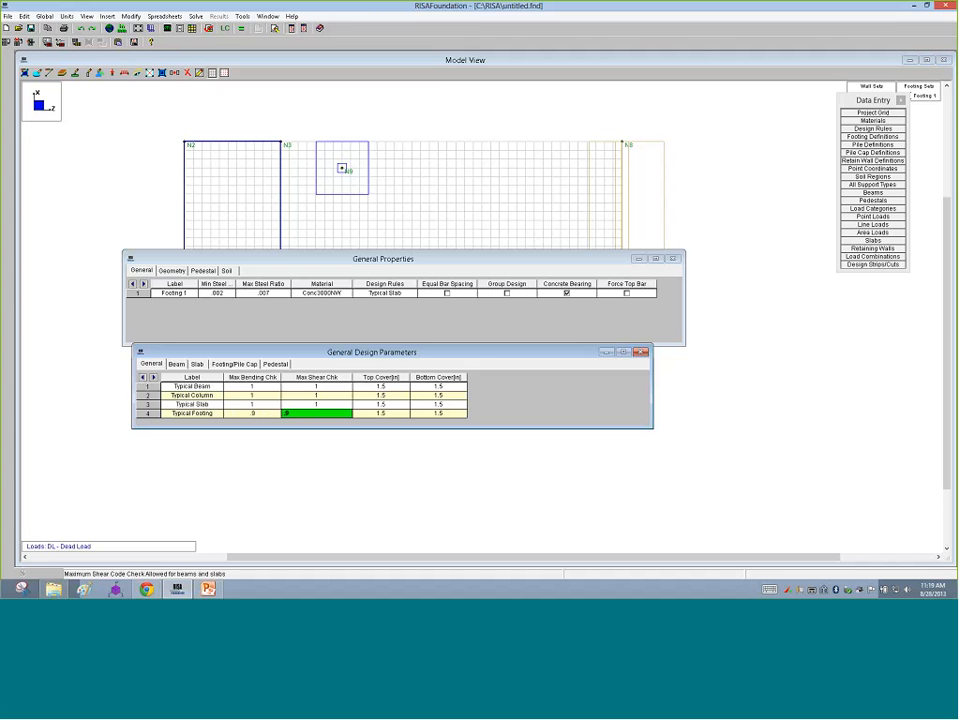
pyautogui.press('Tab')
pyautogui.press('Tab')
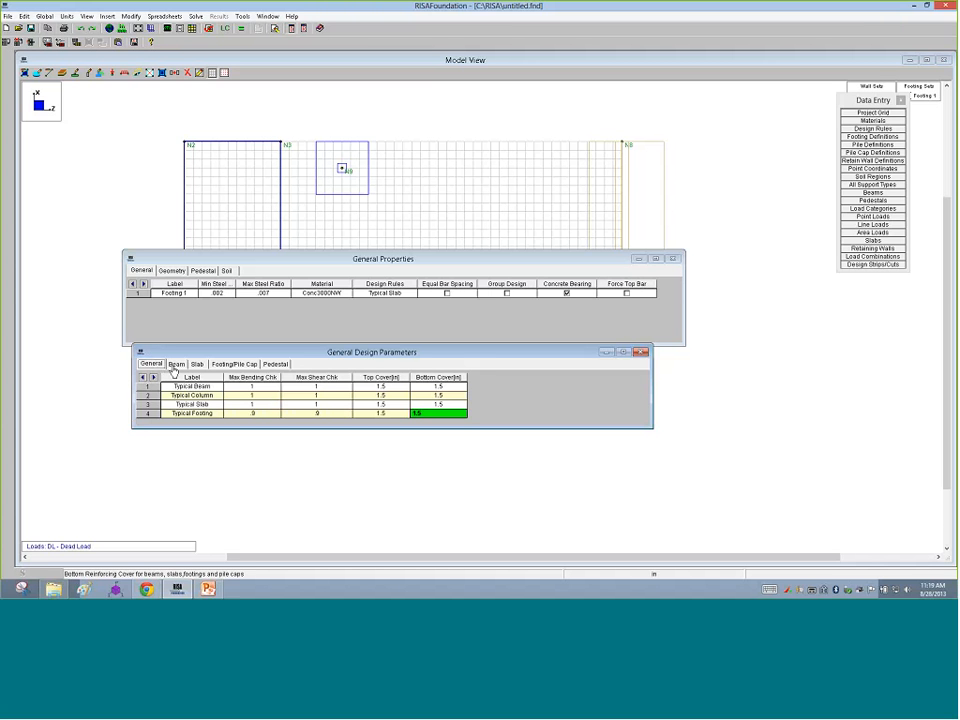
pyautogui.click(232, 365)
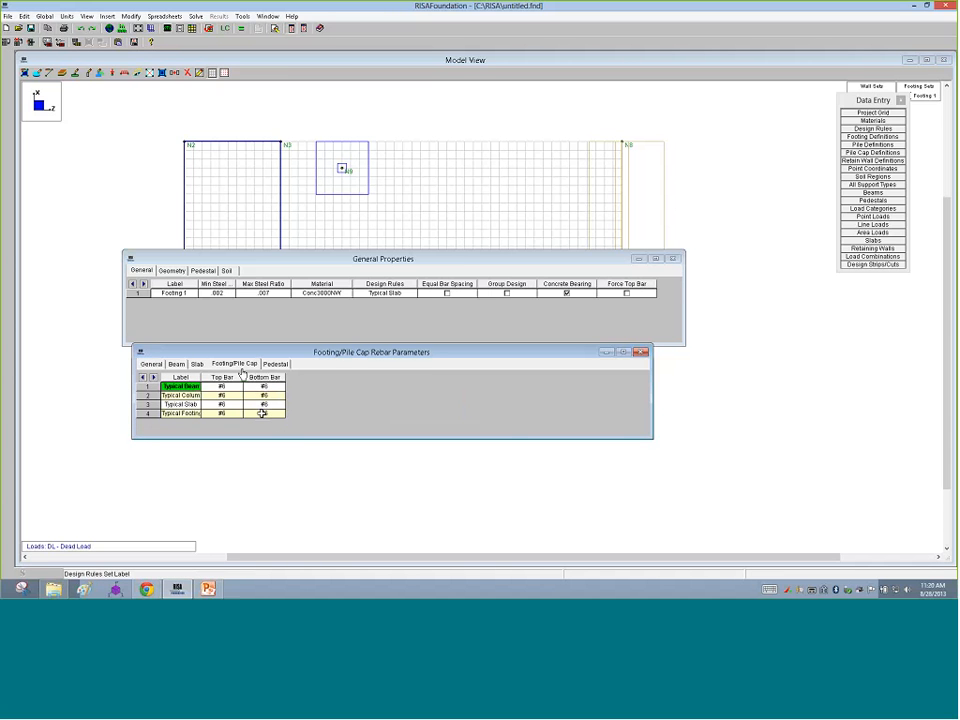
# Step: Review the Typical Footing rule's top and bottom bar sizes and the available bar options, then close the rebar parameters
pyautogui.click(221, 413)
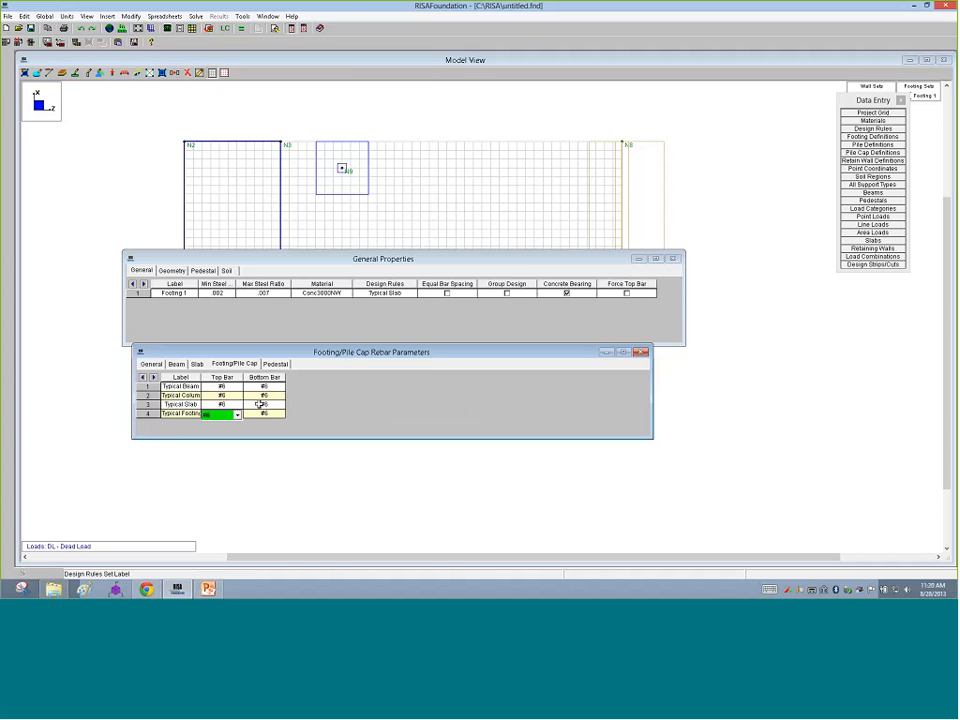
pyautogui.moveTo(243, 377); pyautogui.dragTo(294, 377)
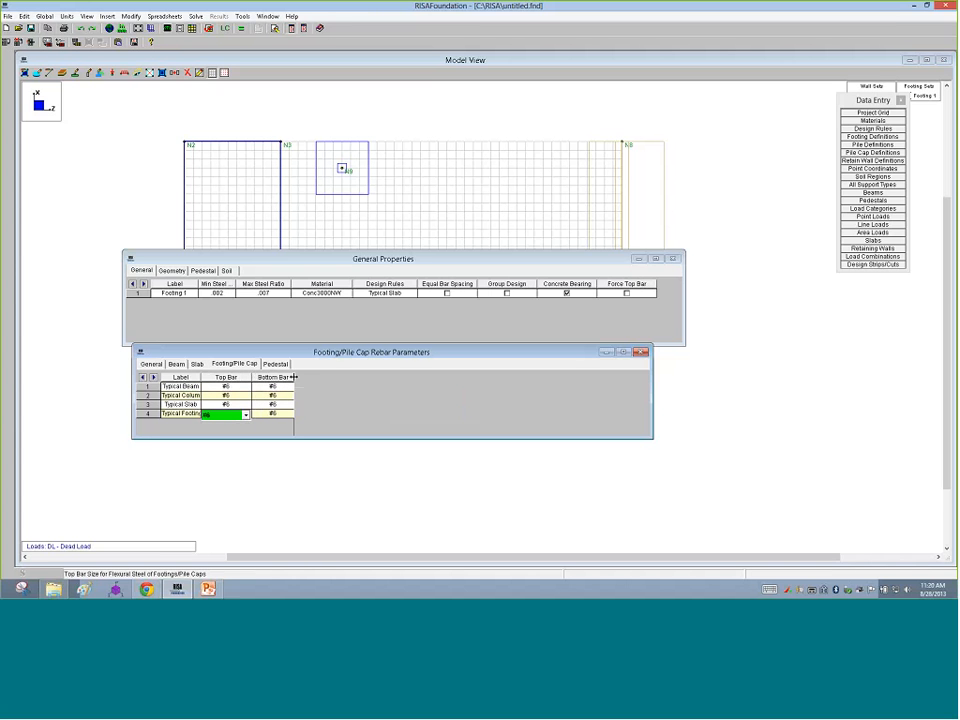
pyautogui.click(276, 414)
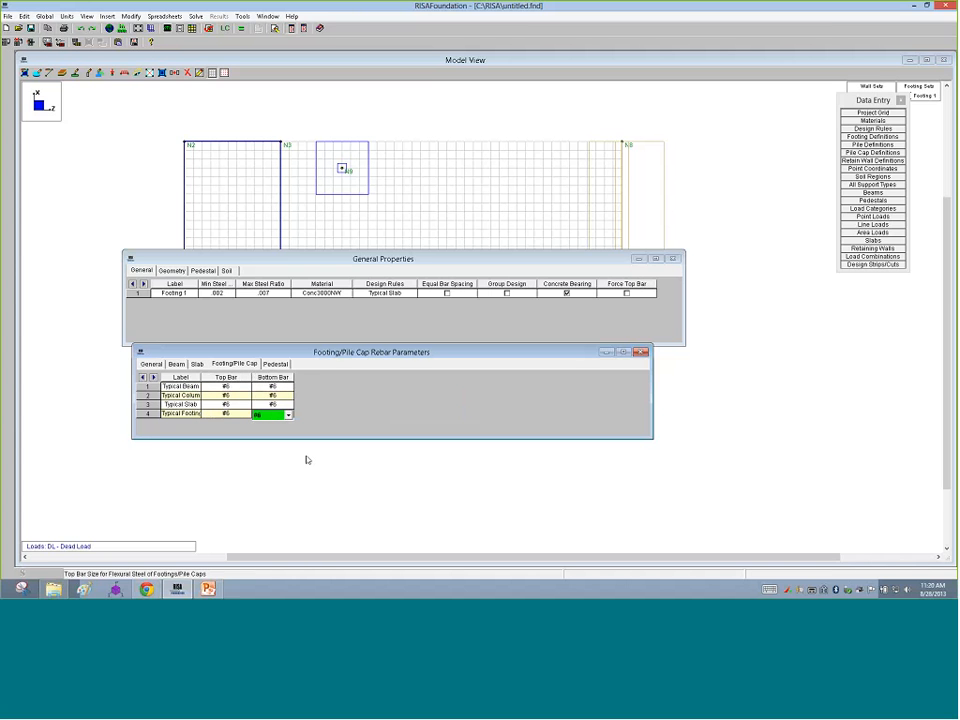
pyautogui.click(245, 414)
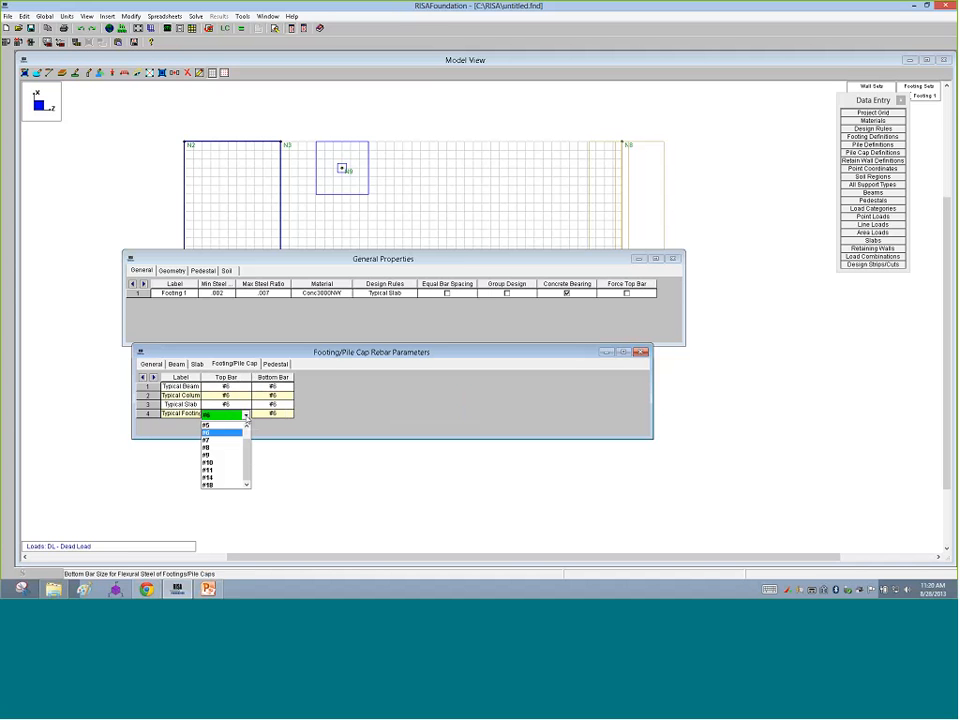
pyautogui.click(277, 411)
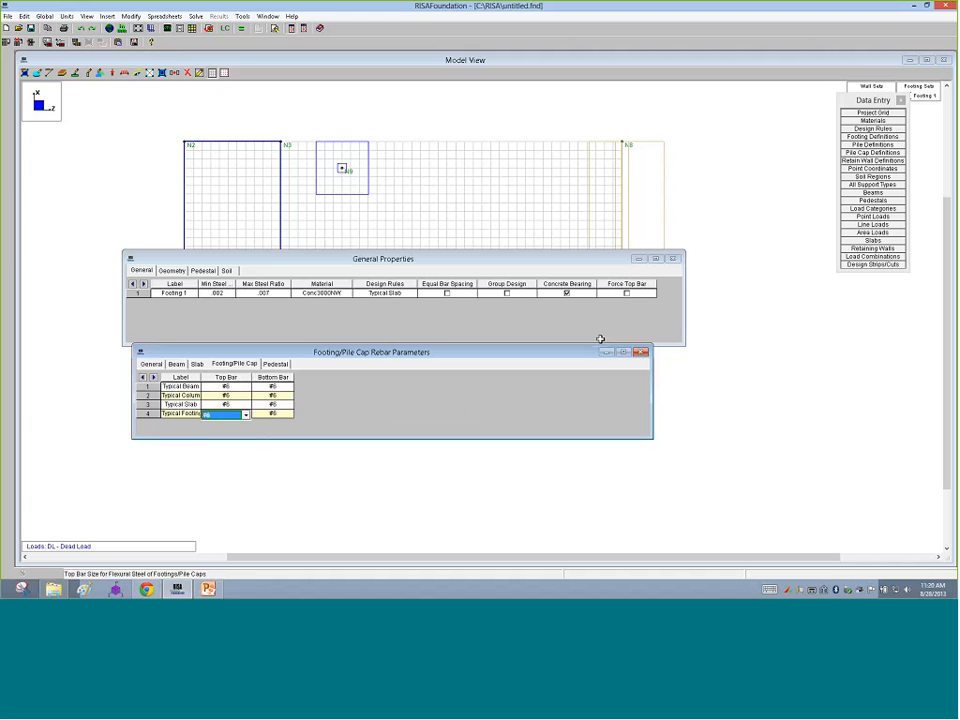
pyautogui.click(641, 353)
# Step: Set Footing 1's design rules to Typical Footing and enable equal bar spacing for it
pyautogui.click(411, 294)
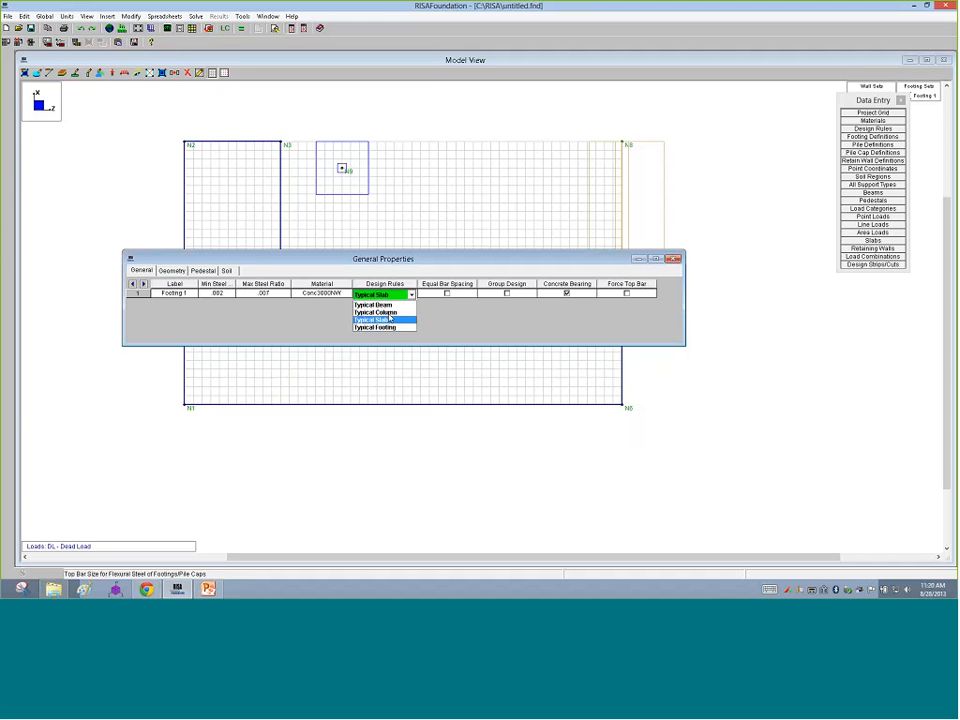
pyautogui.click(376, 327)
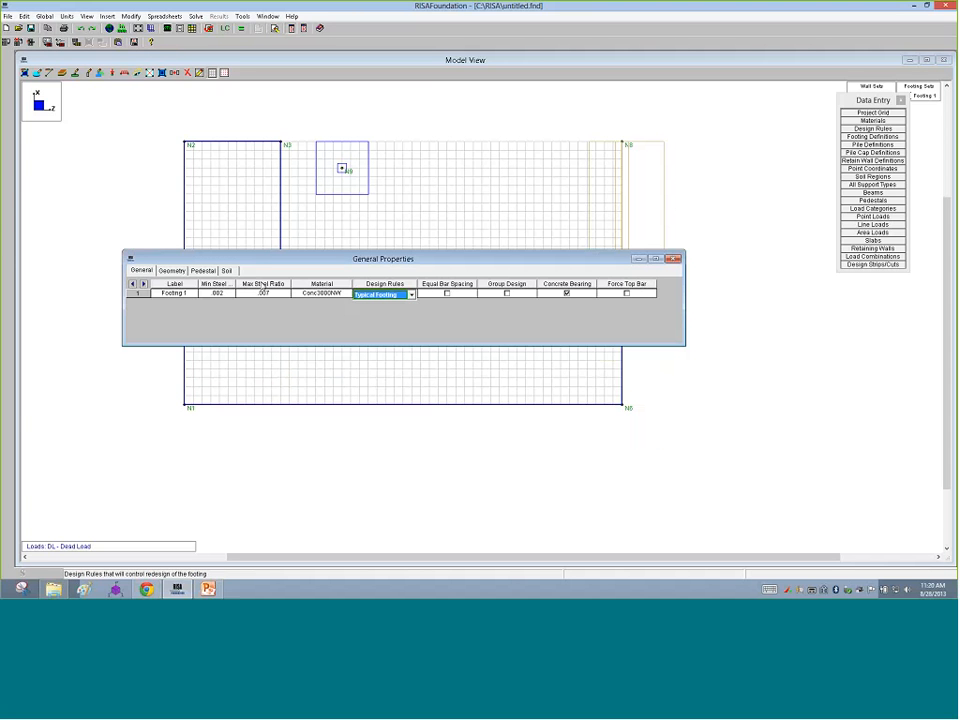
pyautogui.moveTo(417, 284); pyautogui.dragTo(425, 284)
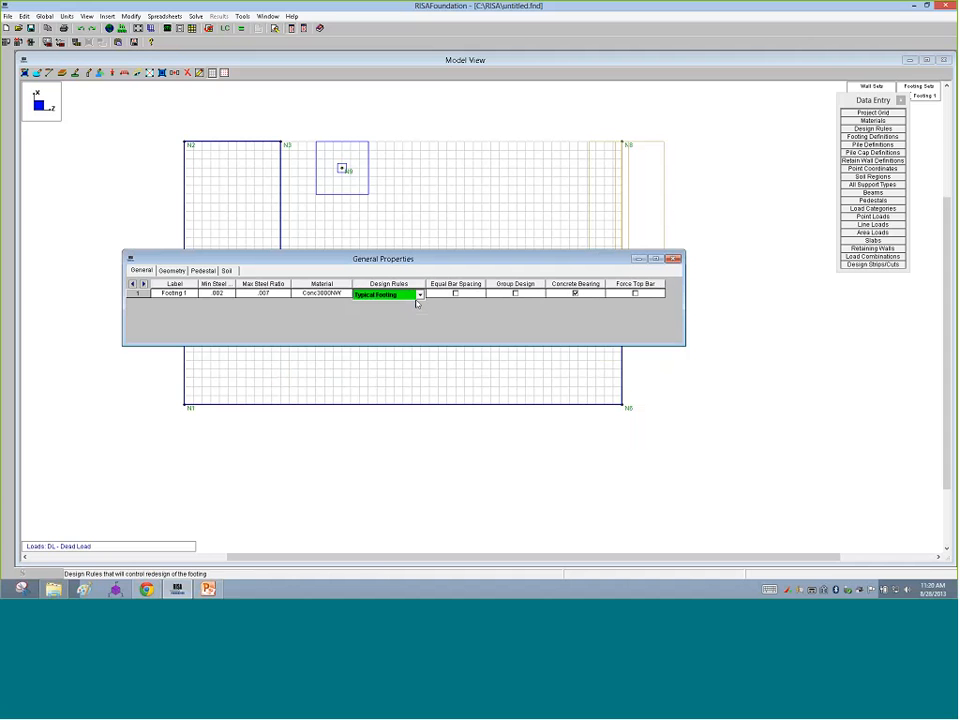
pyautogui.click(460, 295)
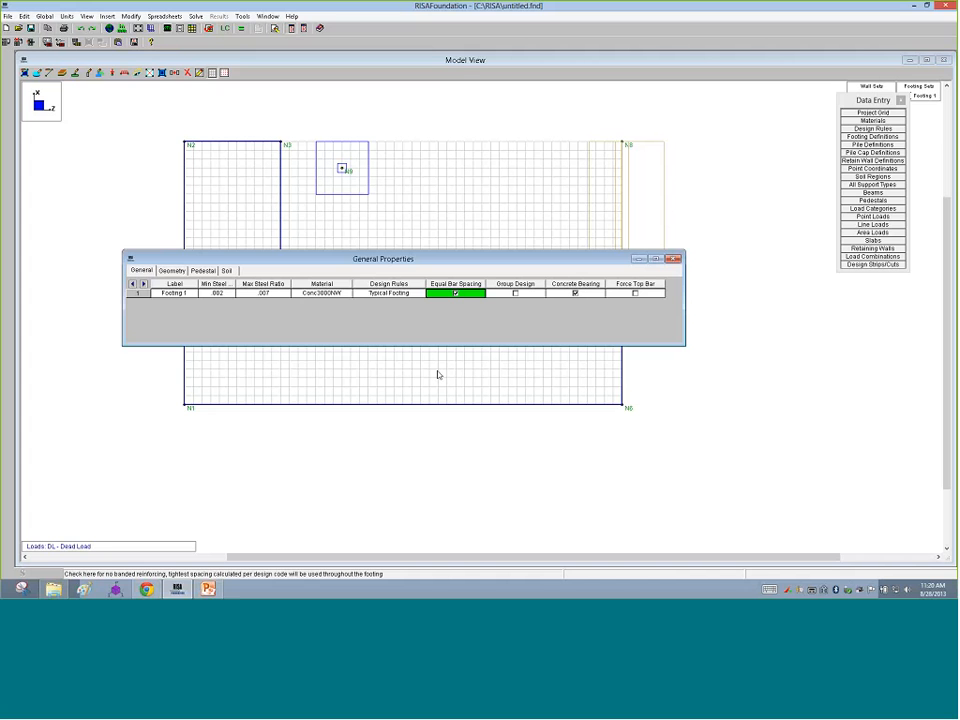
# Step: Review Footing 1's group design, concrete bearing and force top bar options, widening the spreadsheet and its columns to fit
pyautogui.click(515, 293)
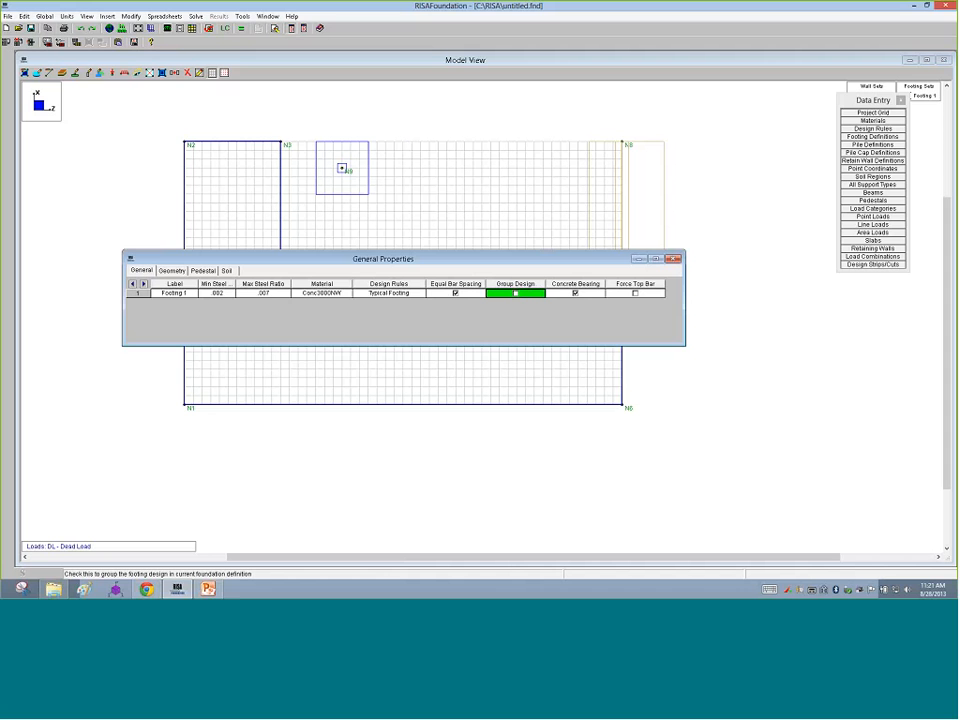
pyautogui.moveTo(546, 284); pyautogui.dragTo(553, 284)
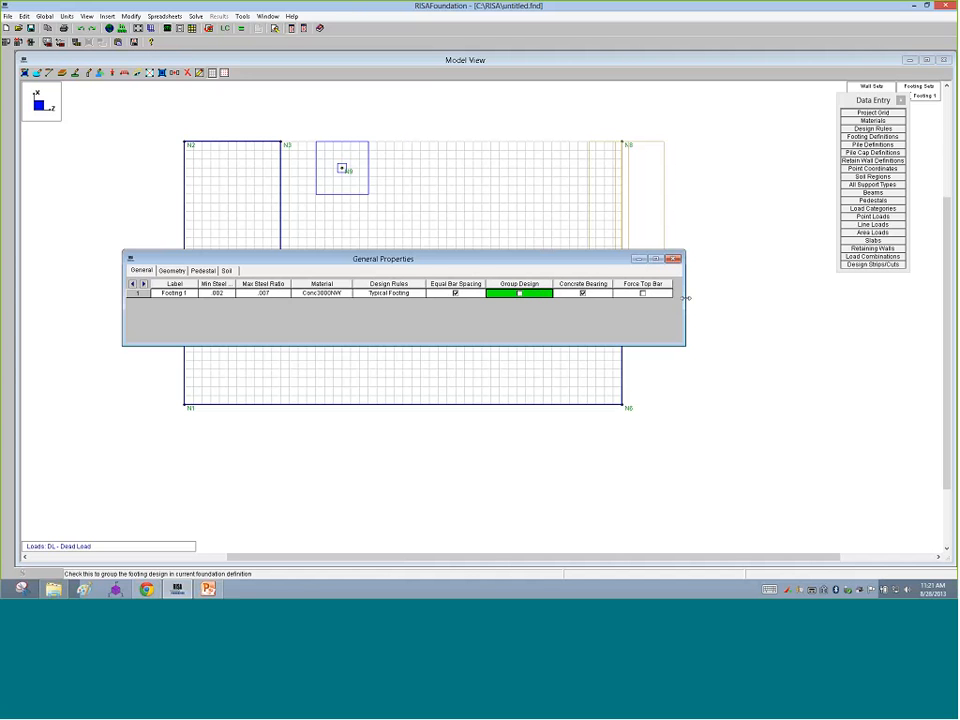
pyautogui.moveTo(686, 297); pyautogui.dragTo(737, 297)
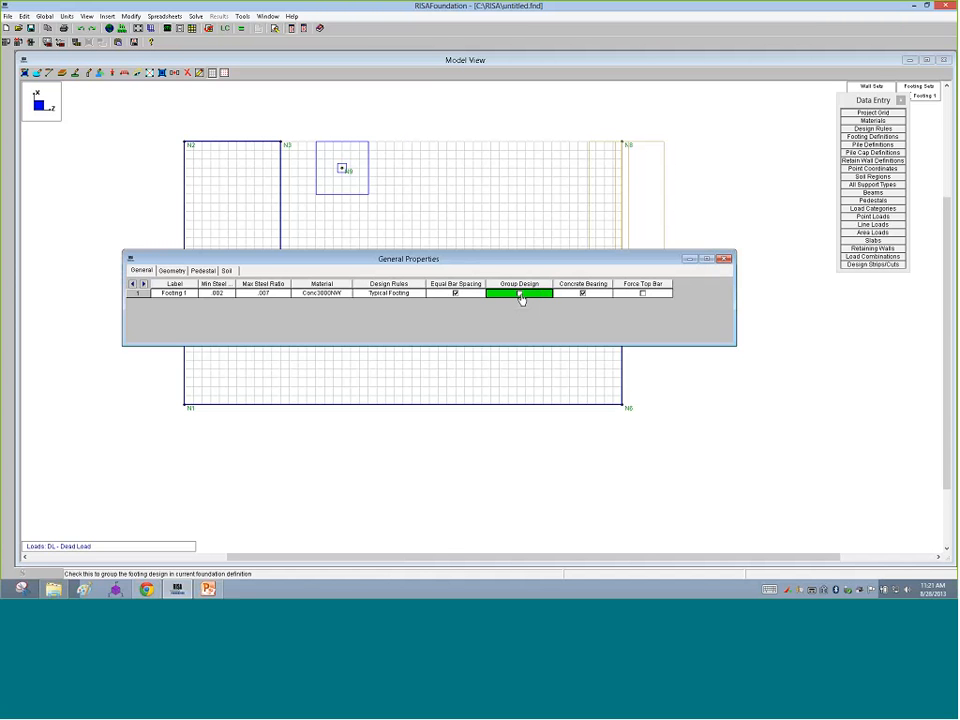
pyautogui.click(583, 292)
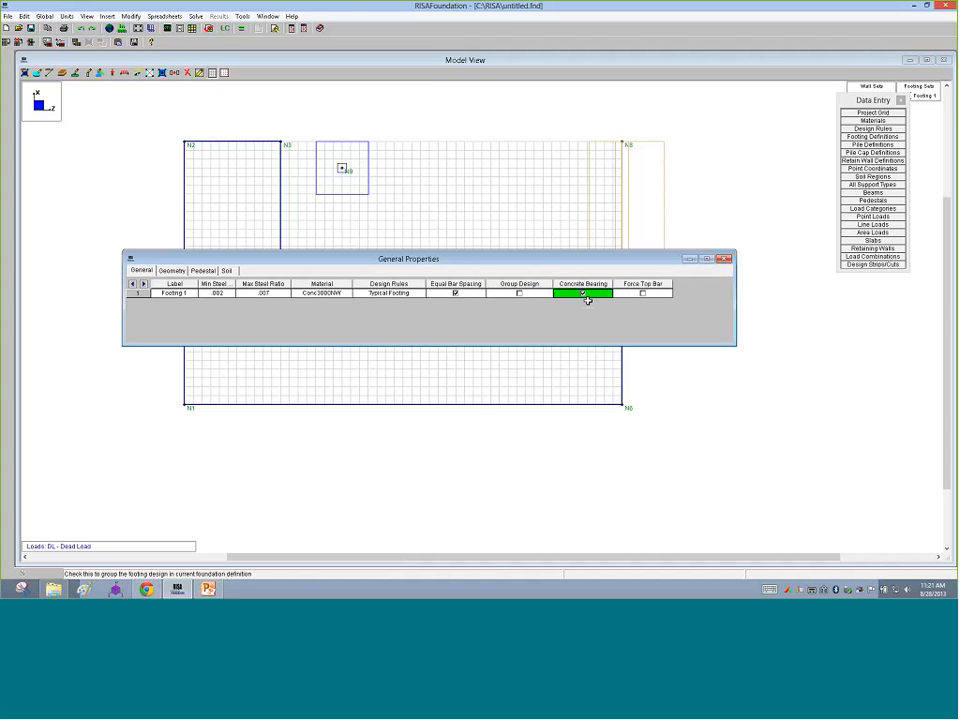
pyautogui.click(656, 293)
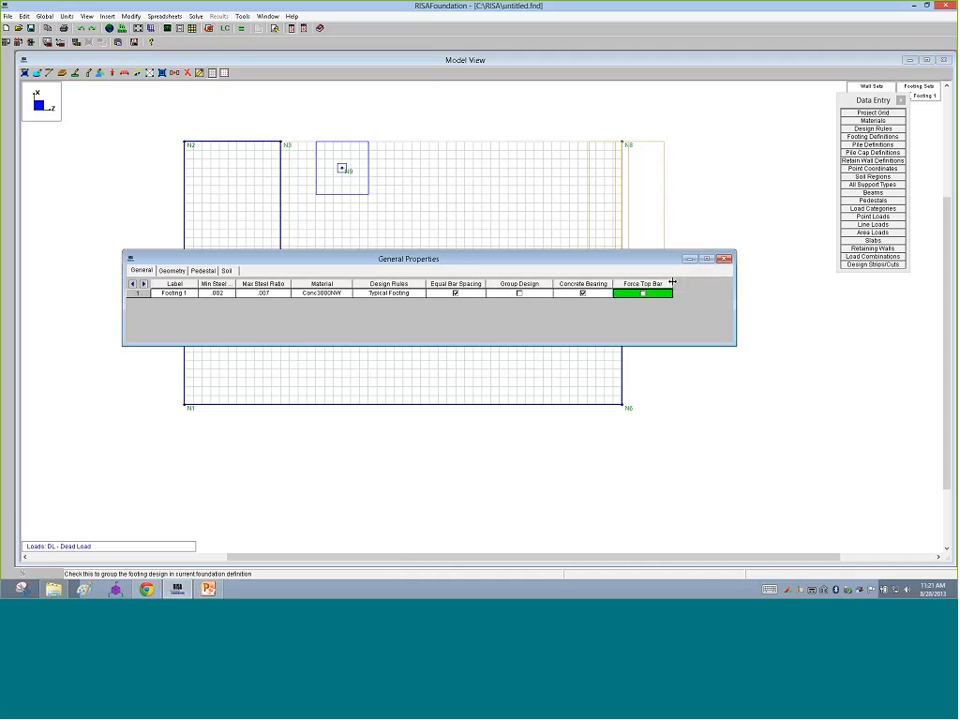
pyautogui.moveTo(673, 283); pyautogui.dragTo(686, 283)
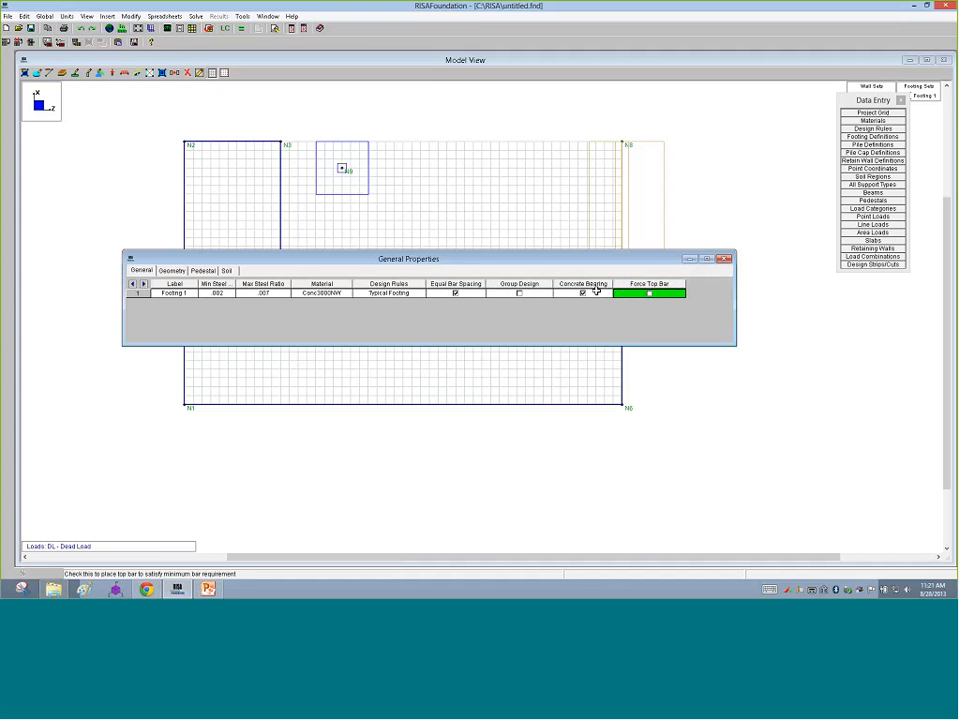
# Step: Display the footing geometry with full length and width headings and examine Footing 1's maximum and minimum length and width
pyautogui.click(171, 271)
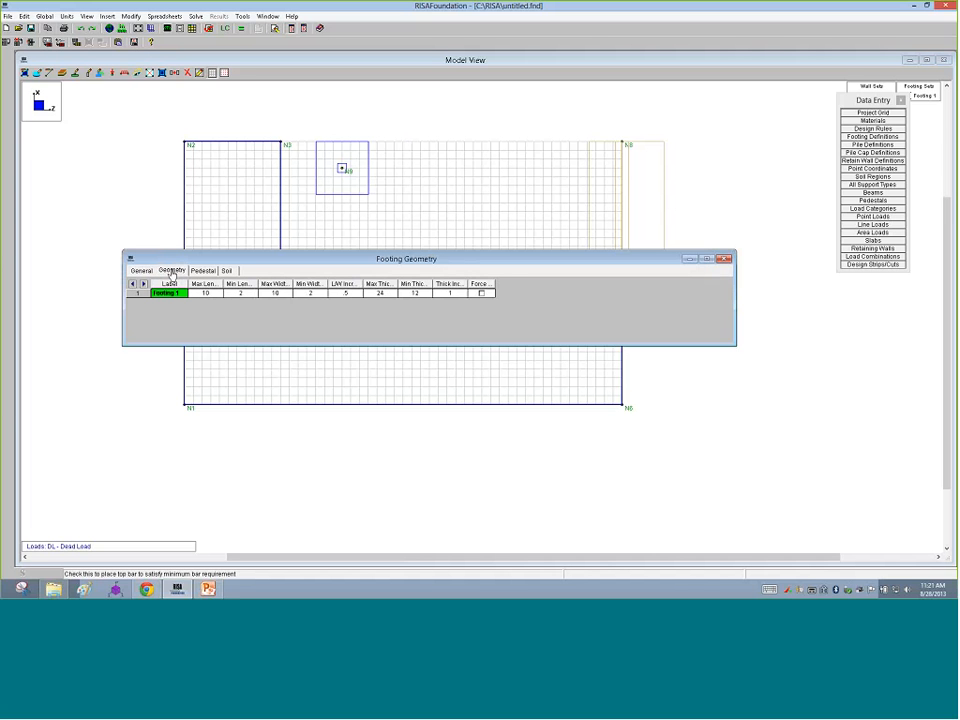
pyautogui.moveTo(223, 284); pyautogui.dragTo(370, 284)
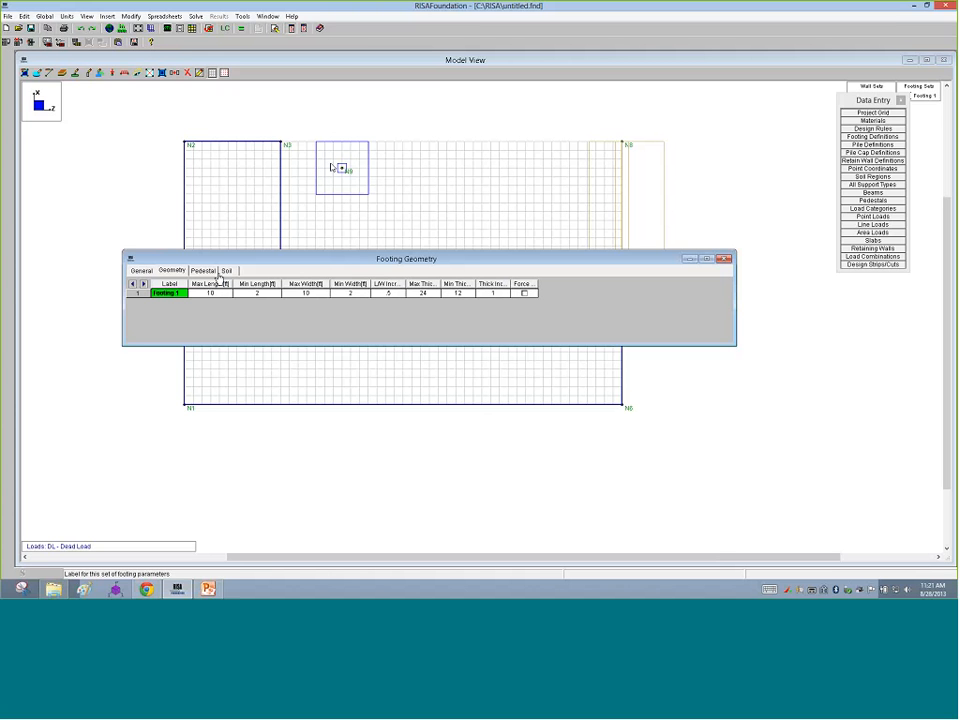
pyautogui.press('Tab')
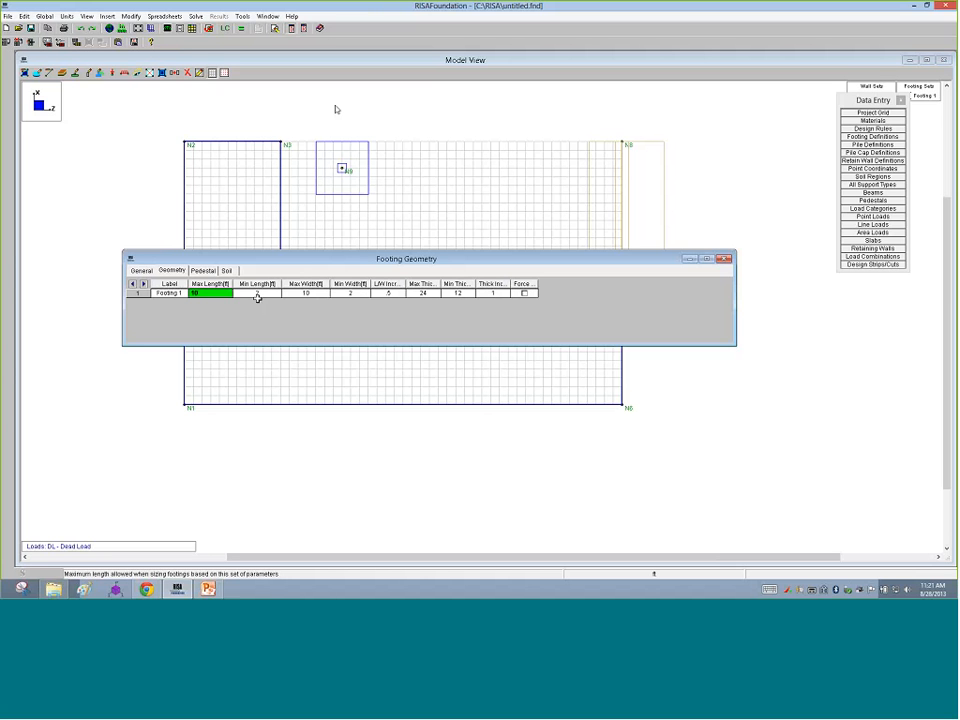
pyautogui.click(257, 293)
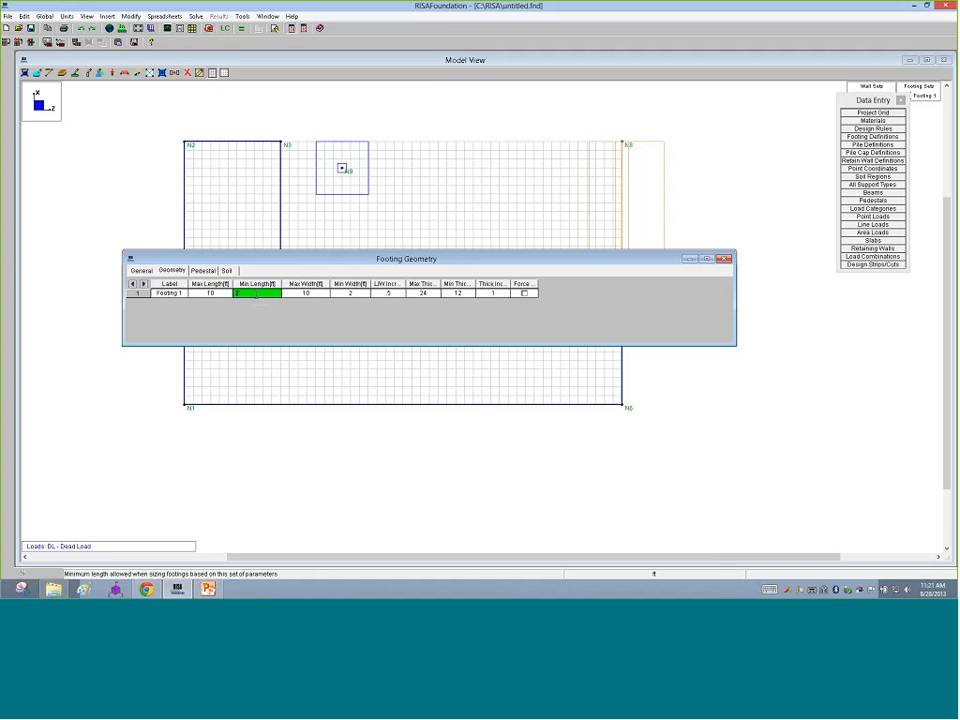
pyautogui.click(351, 293)
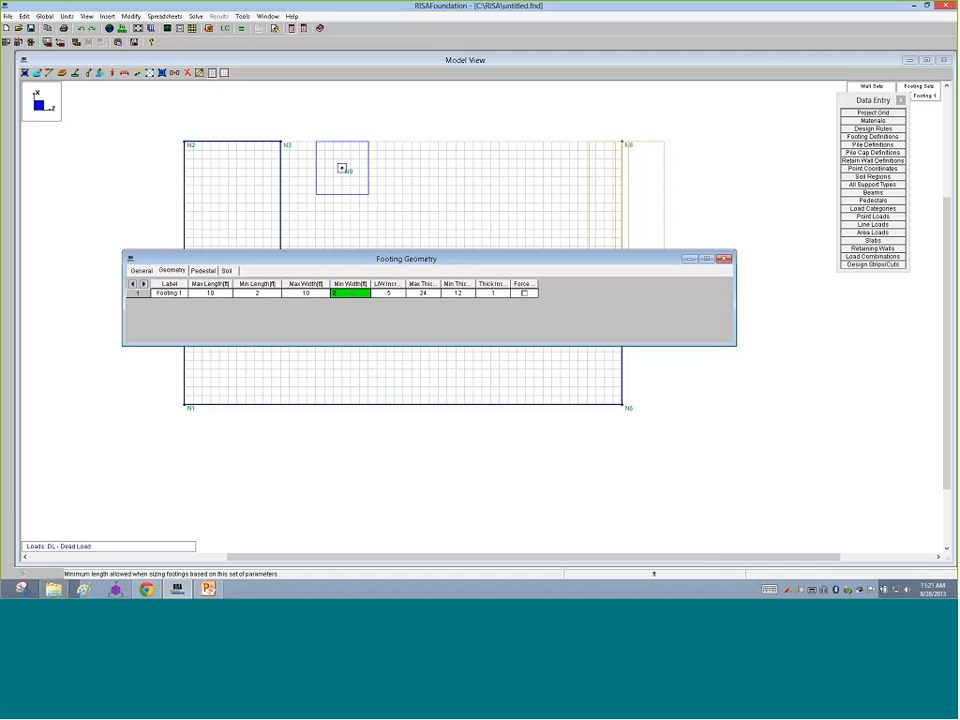
pyautogui.moveTo(257, 293); pyautogui.dragTo(216, 296)
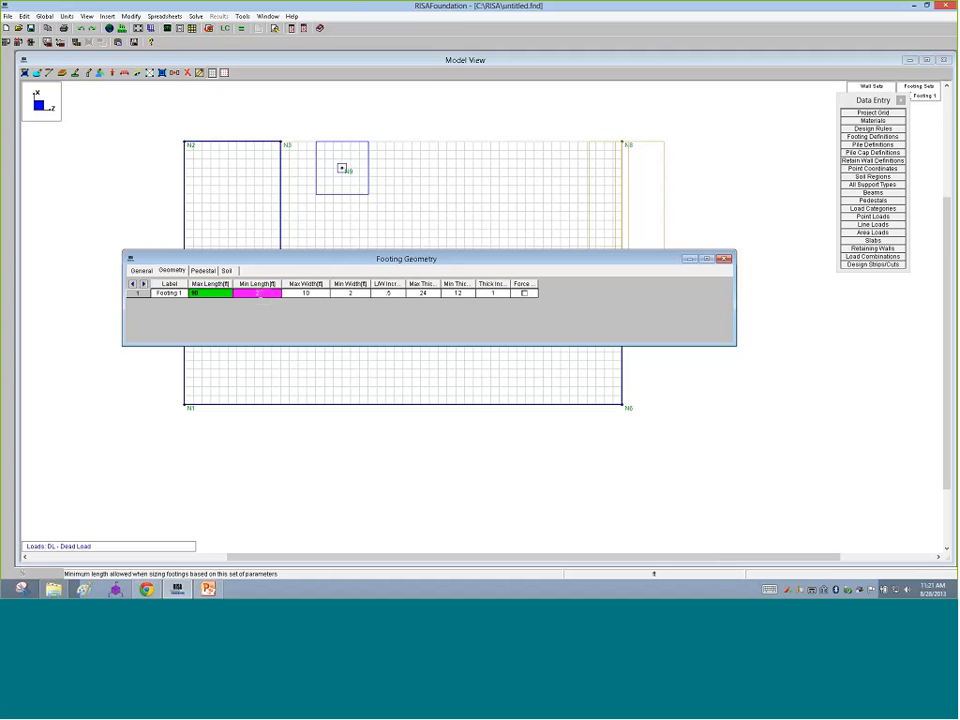
pyautogui.click(345, 293)
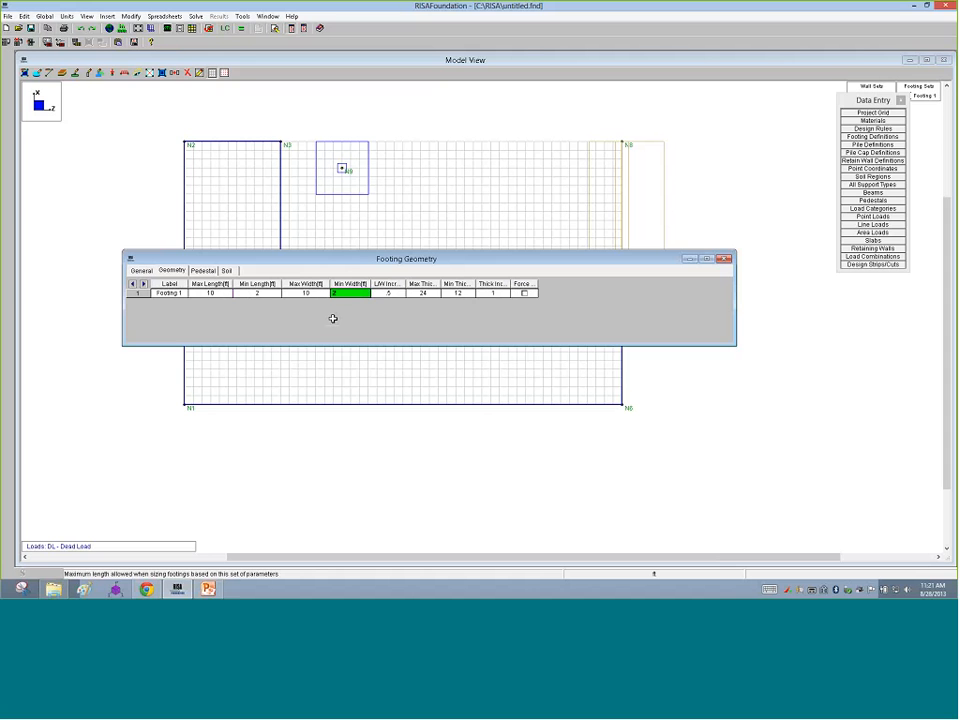
pyautogui.press('Left')
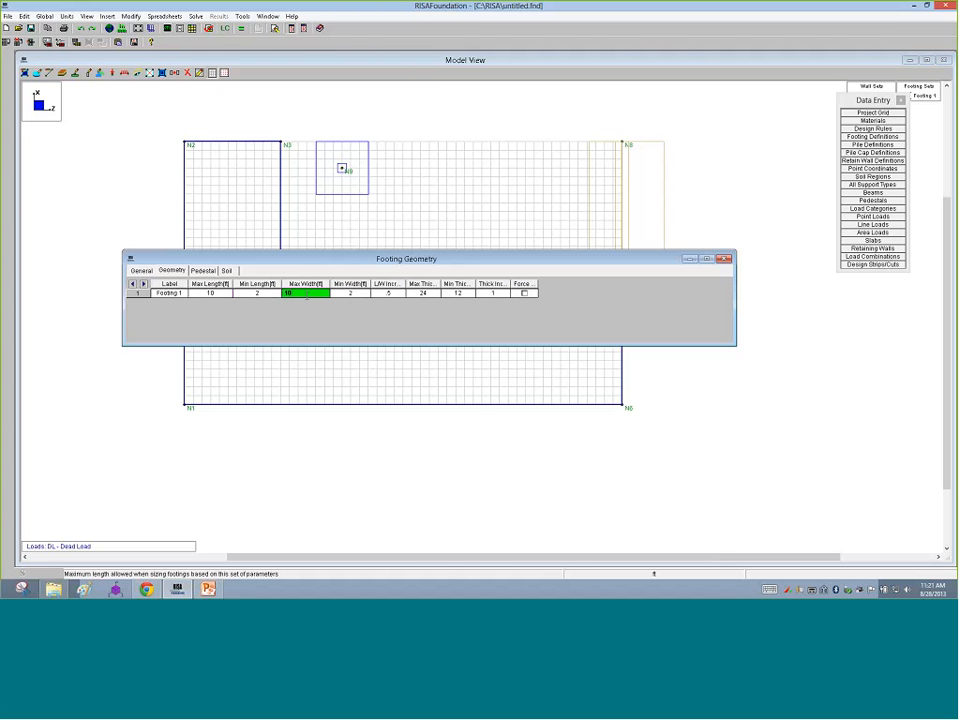
pyautogui.press('Left')
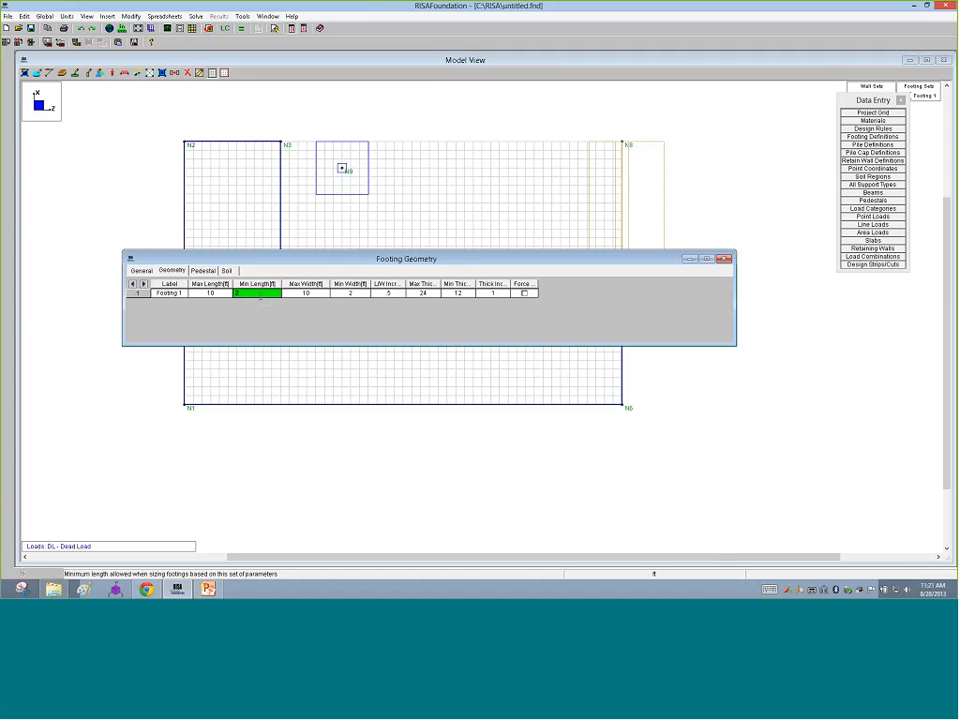
pyautogui.click(199, 293)
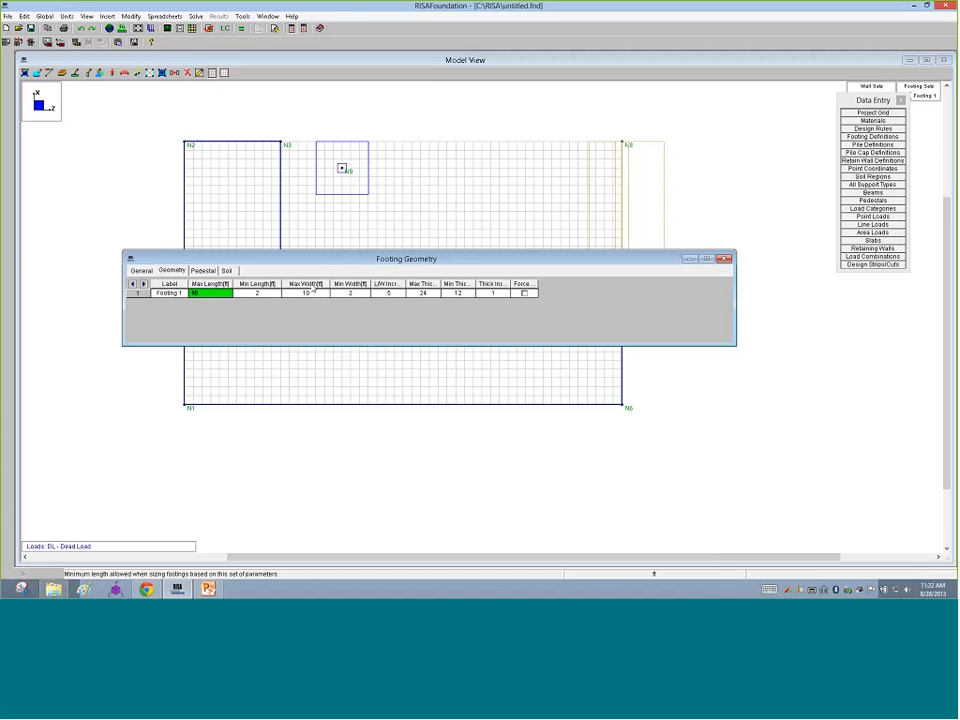
# Step: Add a second footing definition labelled SET 4x4 below Footing 1 in the footing geometry
pyautogui.press('Return')
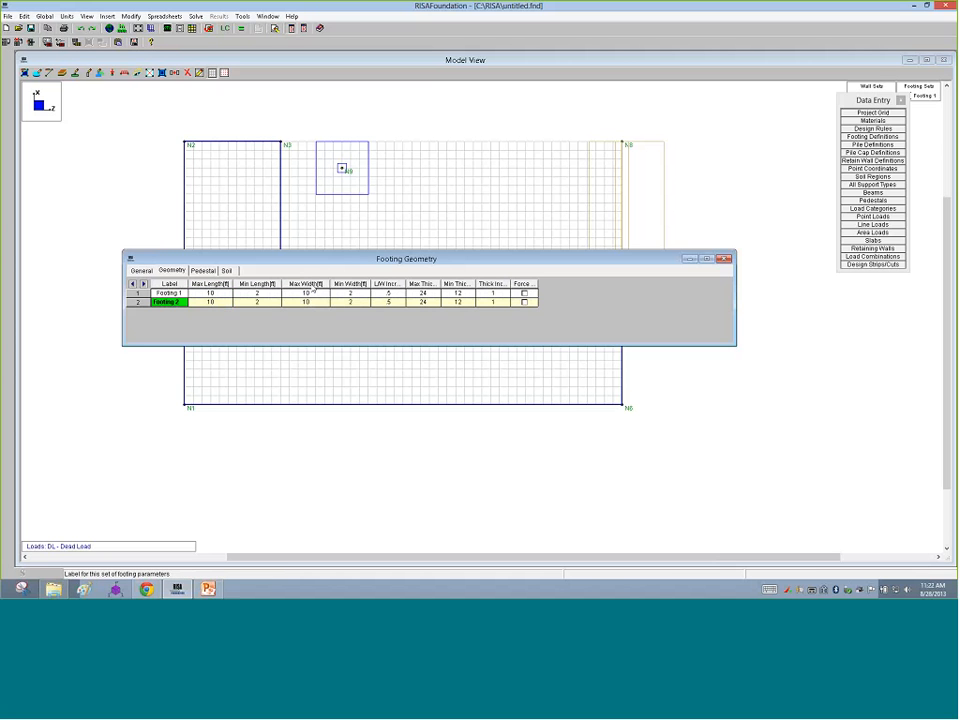
pyautogui.write('4')
pyautogui.write('ftx4')
pyautogui.write('ET')
pyautogui.press('Return')
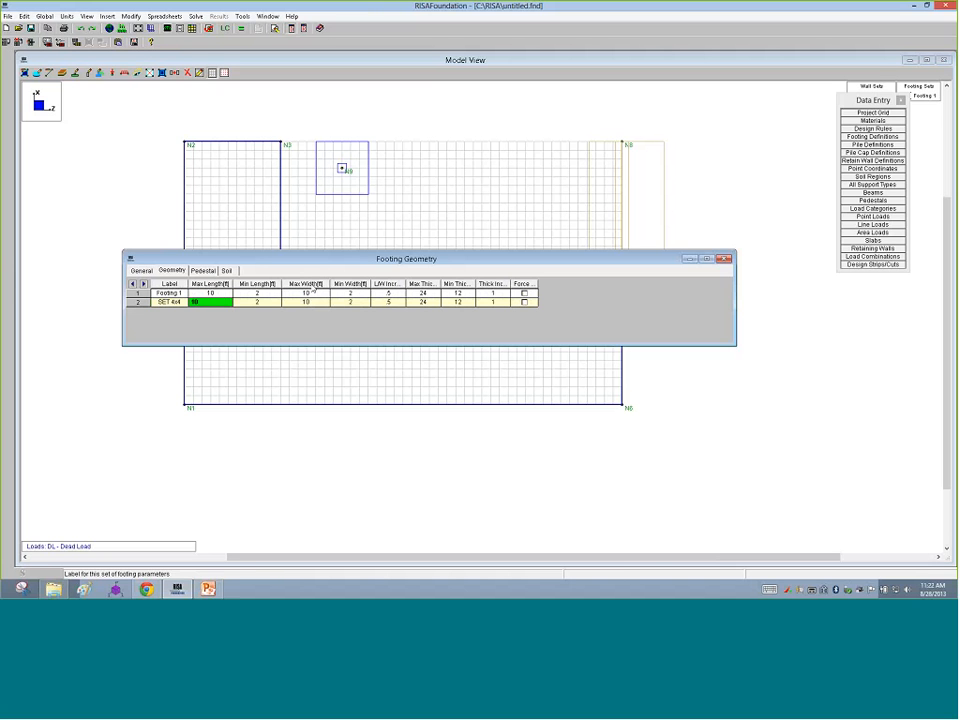
# Step: Set the maximum and minimum length and the maximum and minimum width of the SET 4x4 footing to 4 ft
pyautogui.write('4')
pyautogui.press('Return')
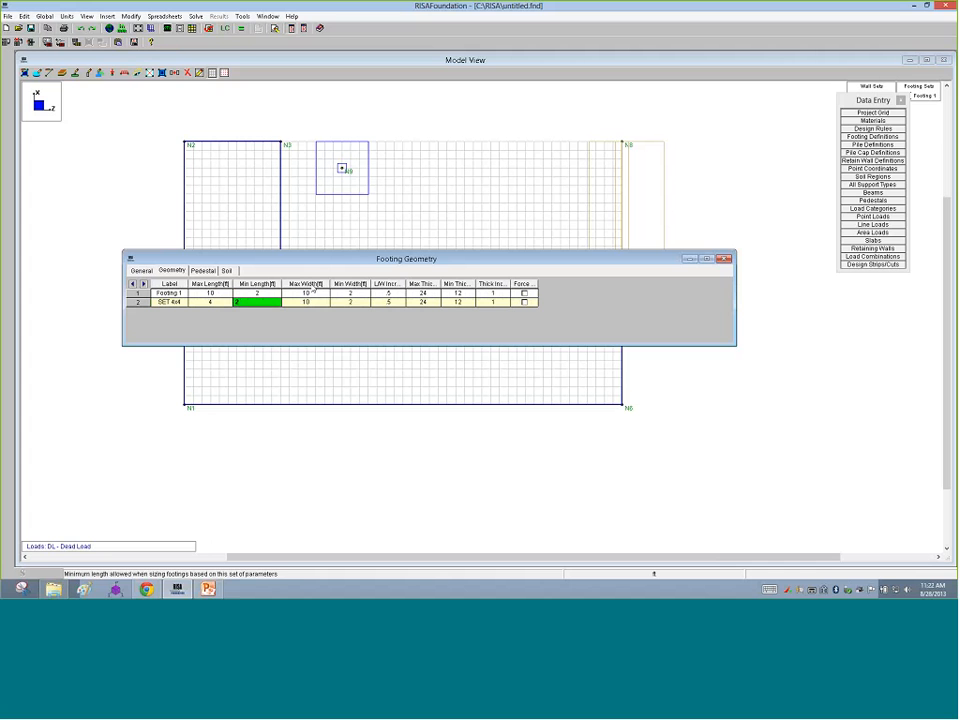
pyautogui.write('4')
pyautogui.press('Return')
pyautogui.write('4')
pyautogui.press('Return')
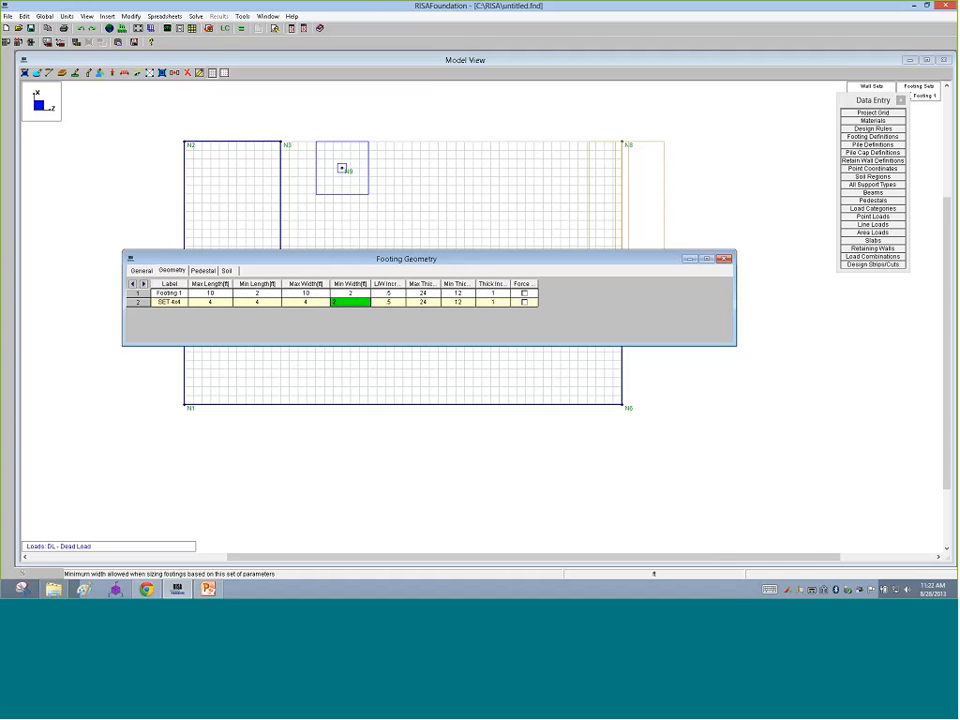
pyautogui.write('4')
pyautogui.press('Return')
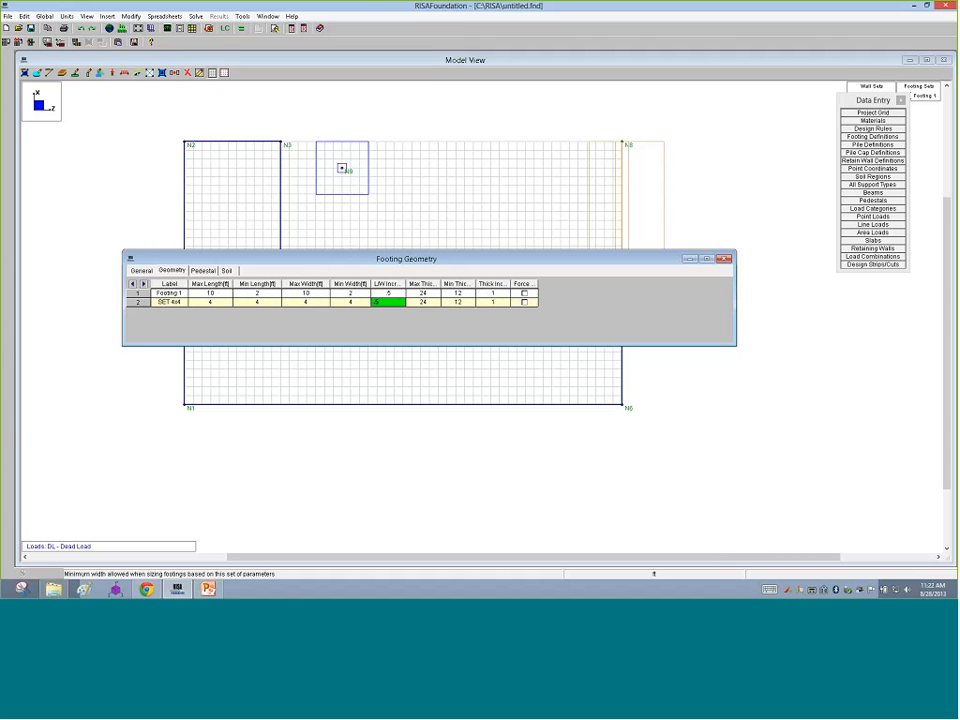
# Step: Review the SET 4x4 footing's length and width limits and its length/width increment, widening the increment column to show its full heading
pyautogui.click(210, 302)
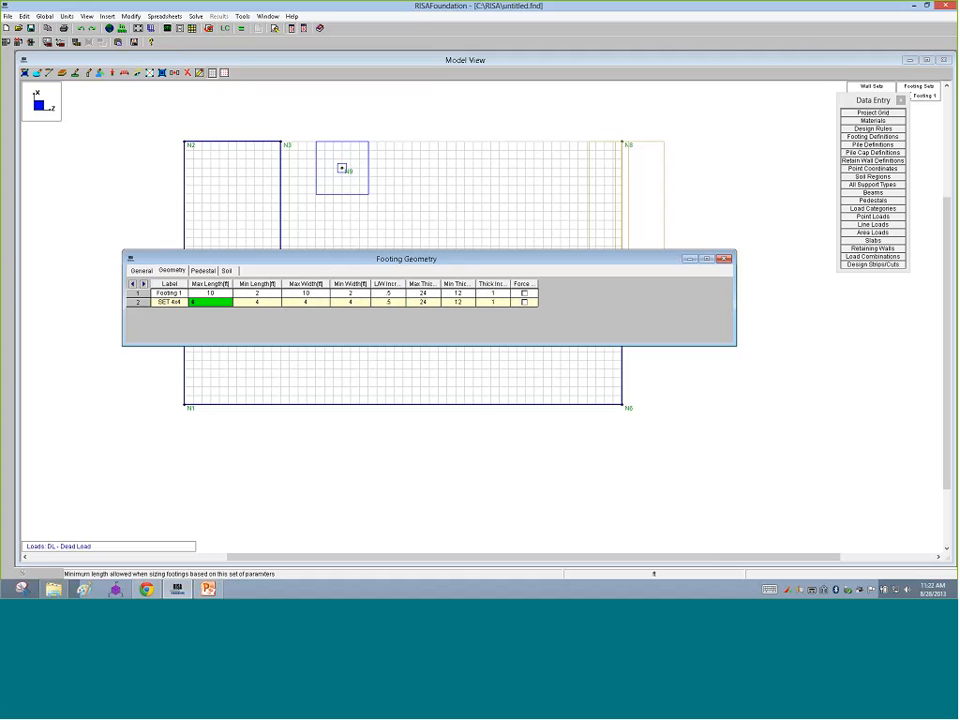
pyautogui.press('Return')
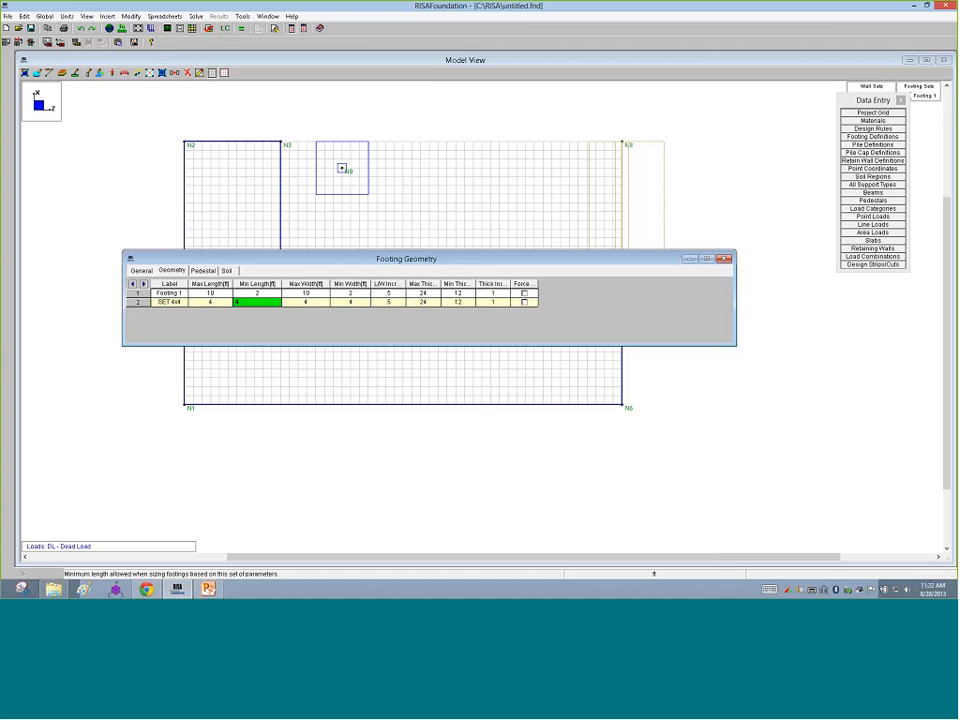
pyautogui.press('Return')
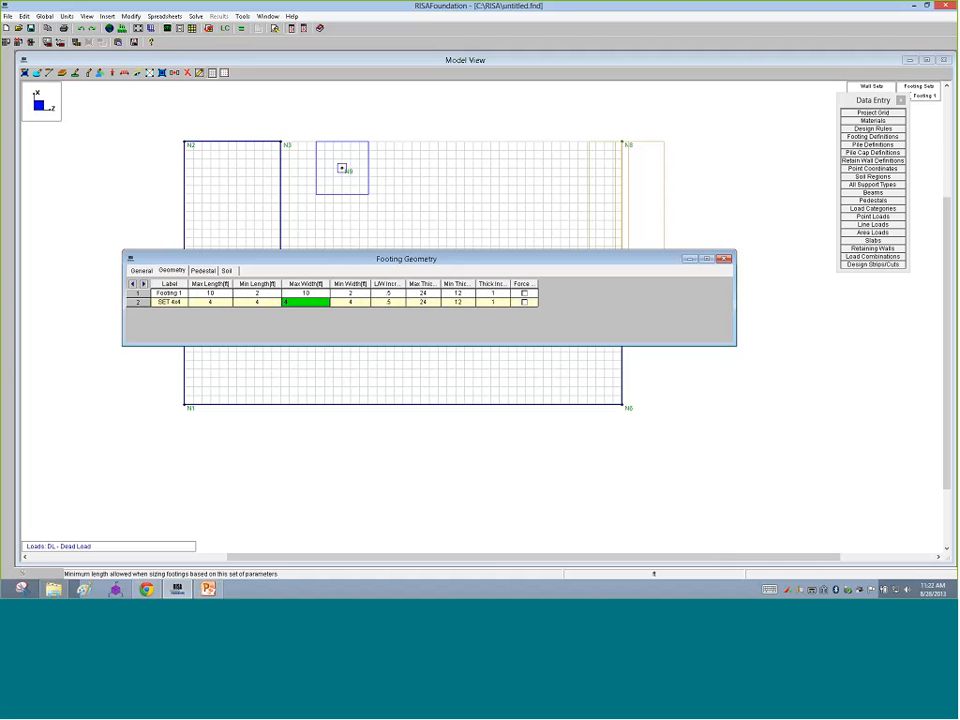
pyautogui.press('Return')
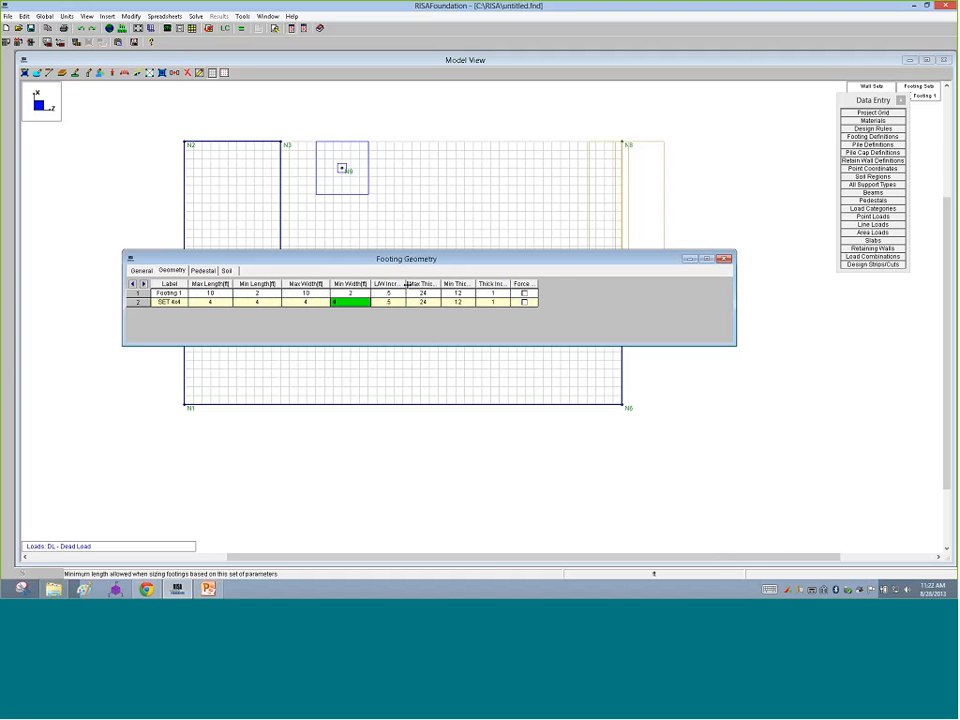
pyautogui.doubleClick(406, 284)
pyautogui.press('Return')
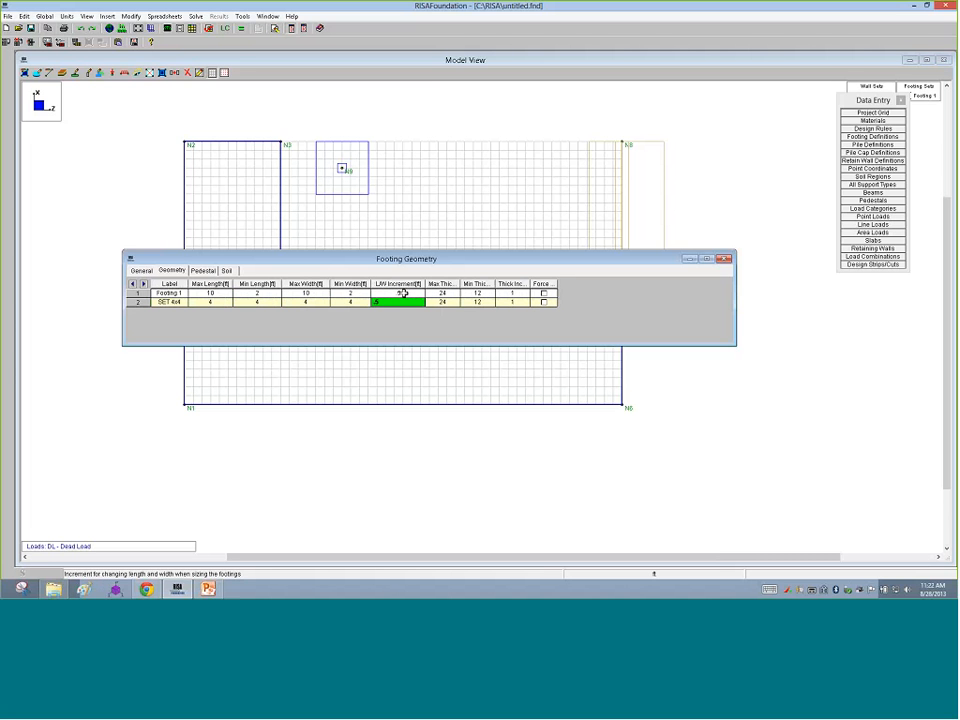
# Step: Examine Footing 1's minimum length, maximum and minimum width, and length/width increment in the footing geometry
pyautogui.click(253, 293)
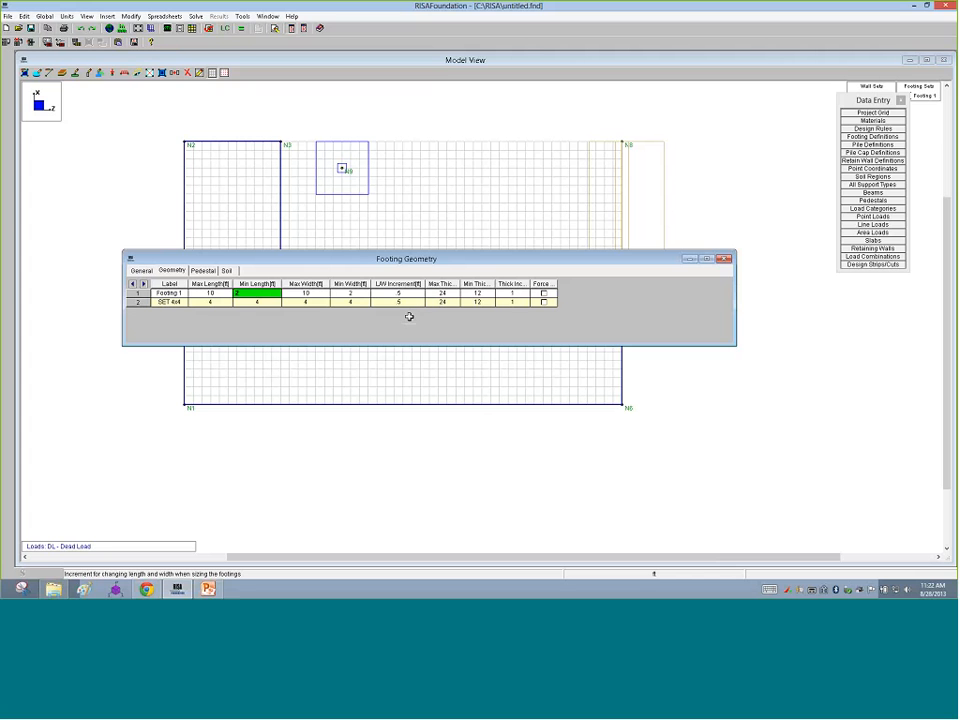
pyautogui.moveTo(350, 293); pyautogui.dragTo(311, 290)
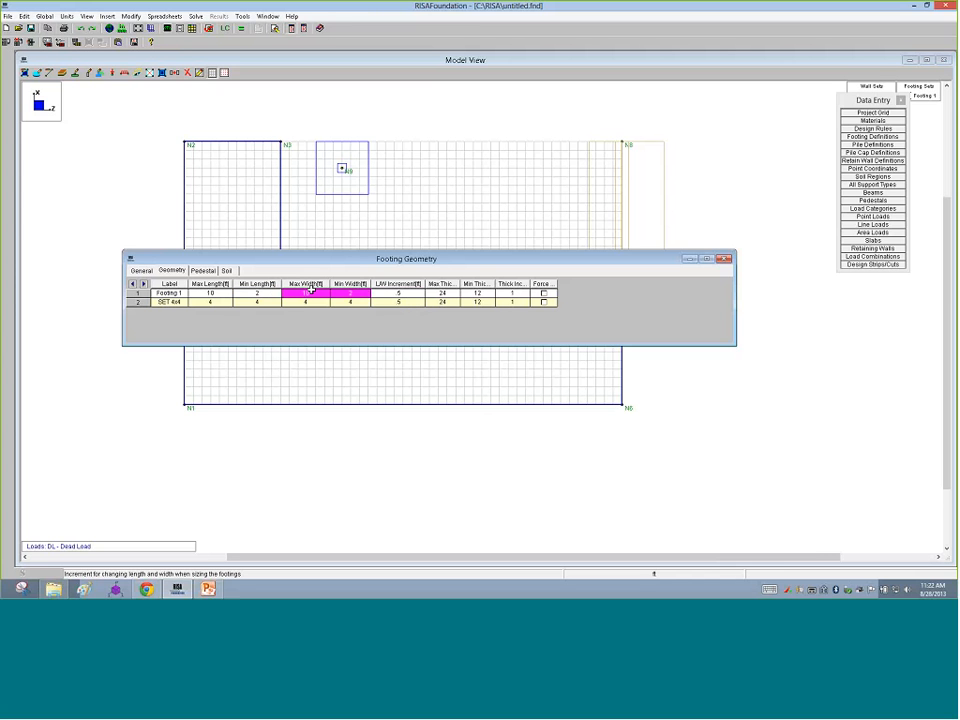
pyautogui.click(376, 292)
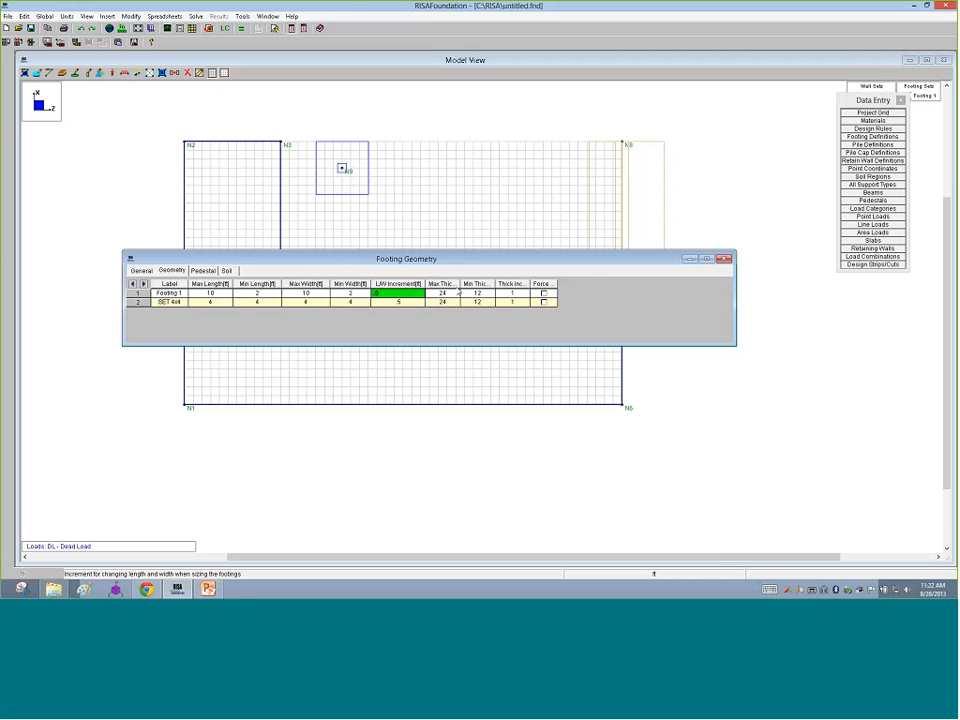
# Step: Widen the maximum and minimum thickness columns and set the SET 4x4 footing's maximum thickness to 12 in
pyautogui.moveTo(460, 284); pyautogui.dragTo(475, 284)
pyautogui.doubleClick(507, 285)
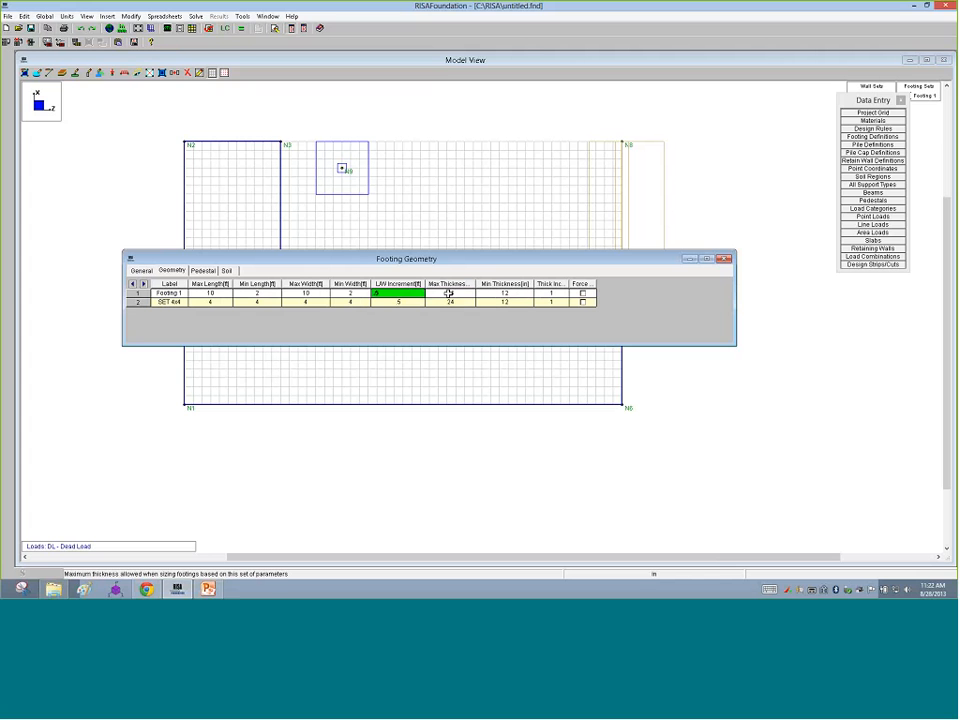
pyautogui.click(449, 293)
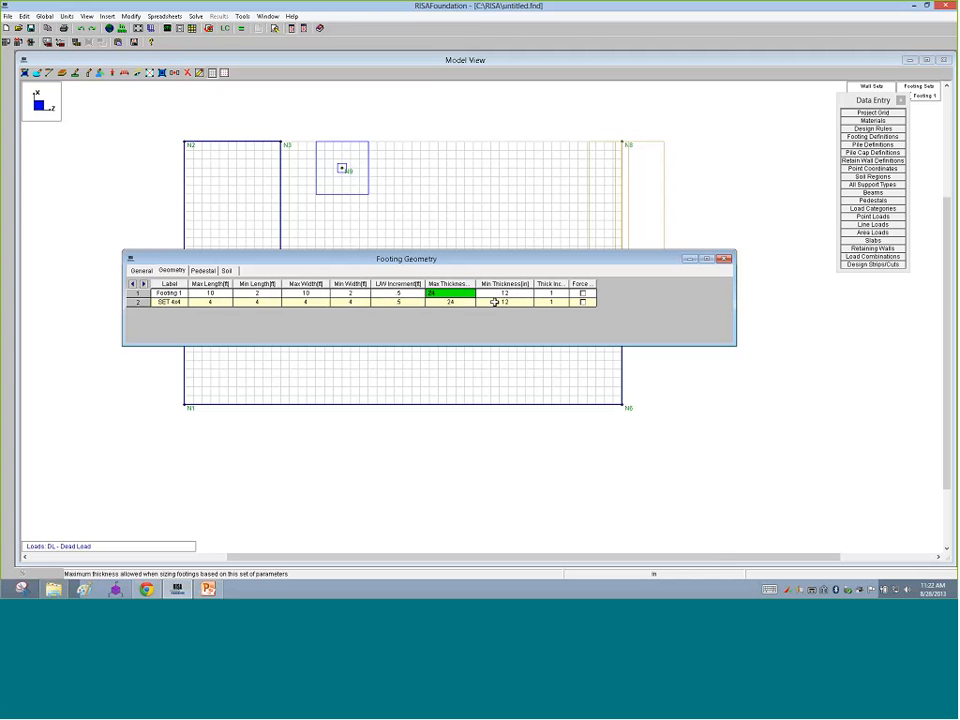
pyautogui.click(452, 302)
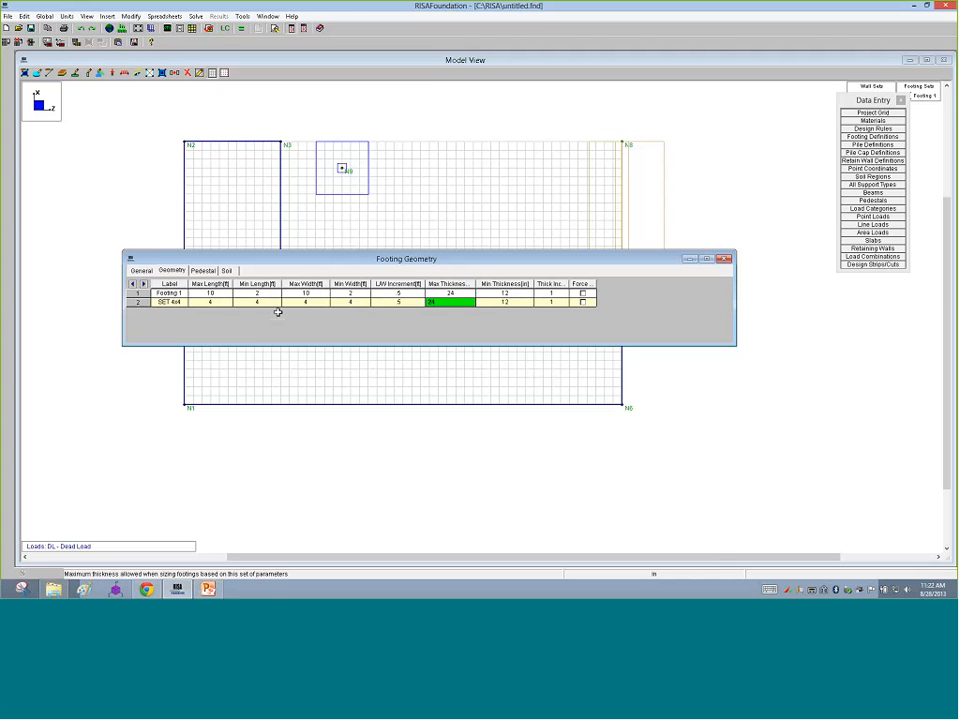
pyautogui.write('12')
pyautogui.press('Tab')
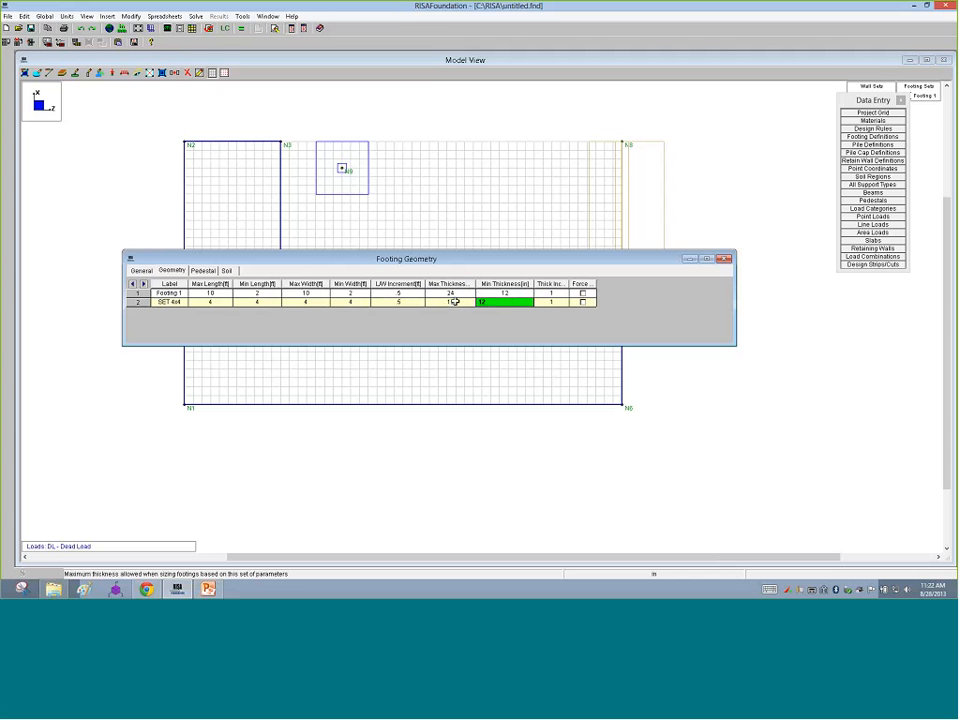
pyautogui.moveTo(454, 301); pyautogui.dragTo(496, 302)
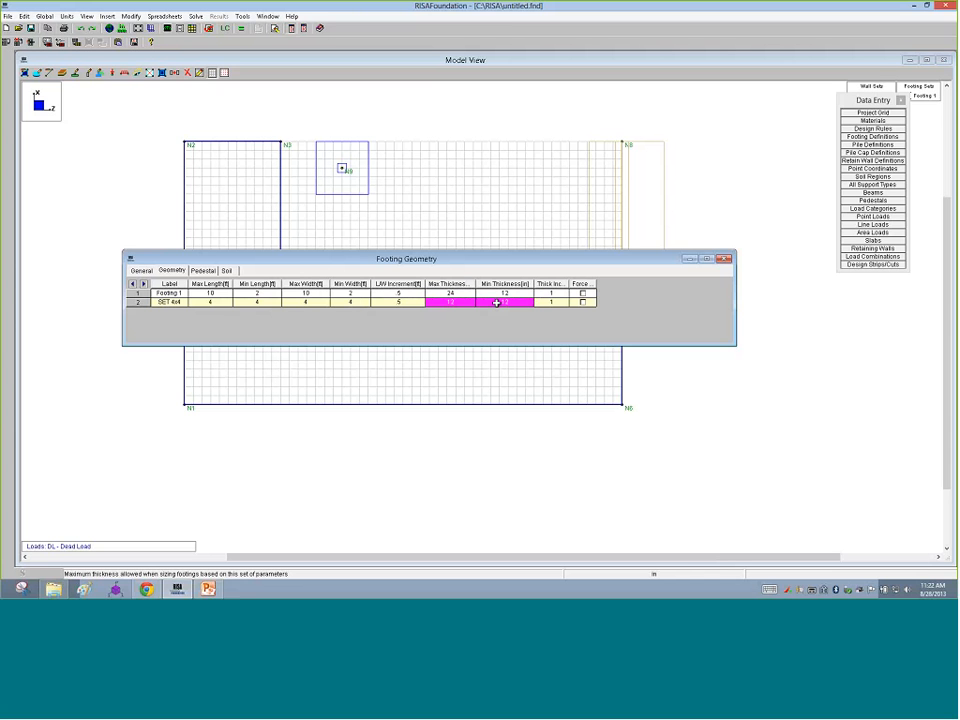
pyautogui.click(496, 302)
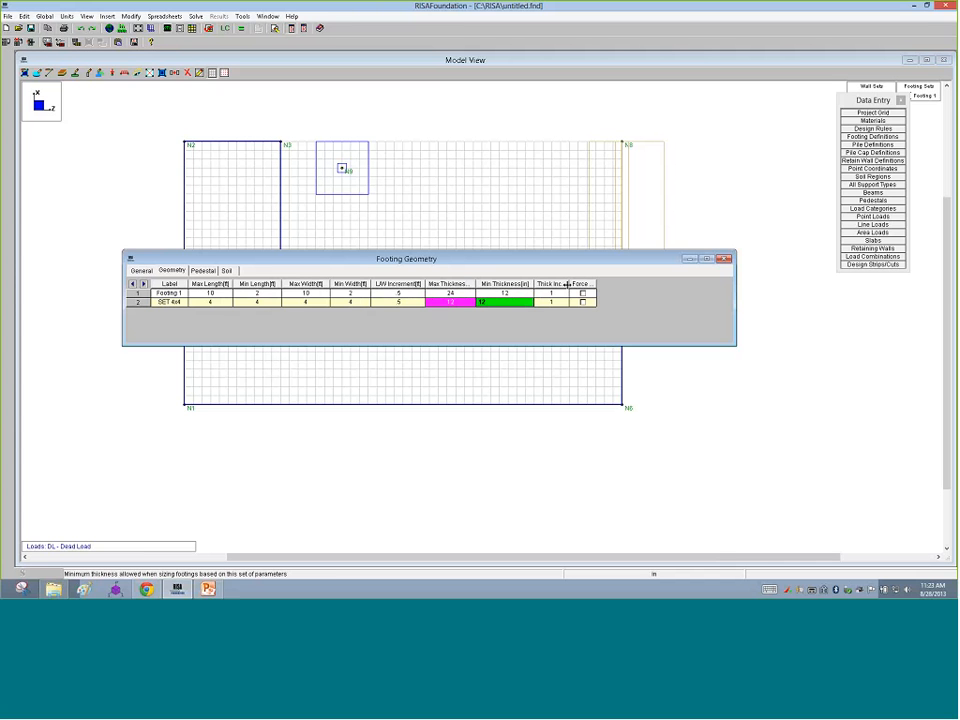
# Step: Widen the thickness increment and Force Square columns to full headings and review the footings' minimum thickness and thickness increment
pyautogui.doubleClick(567, 285)
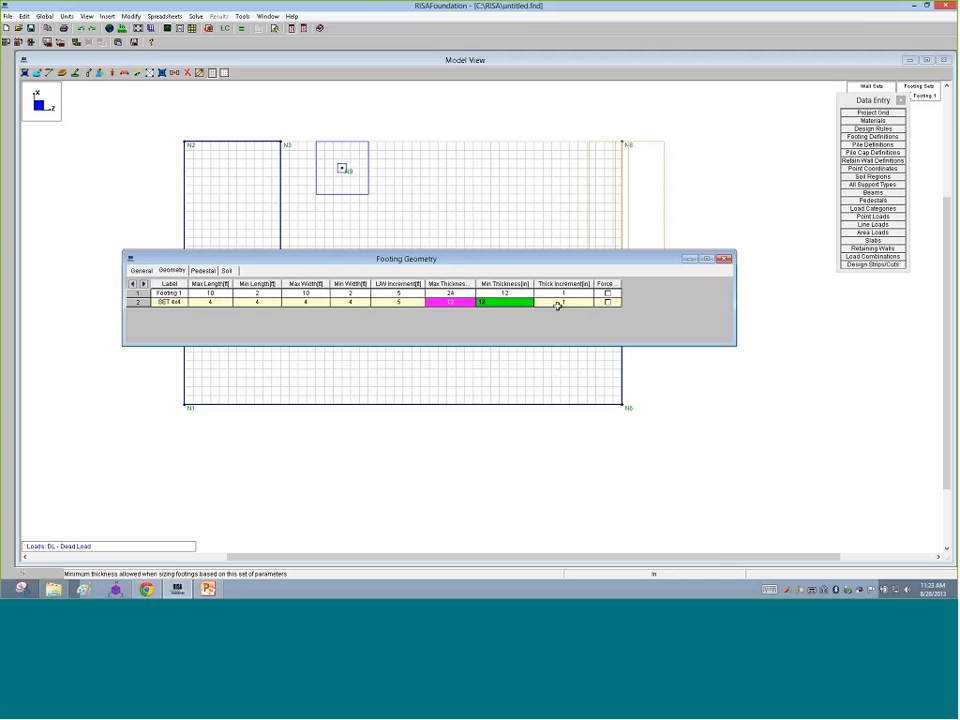
pyautogui.click(512, 302)
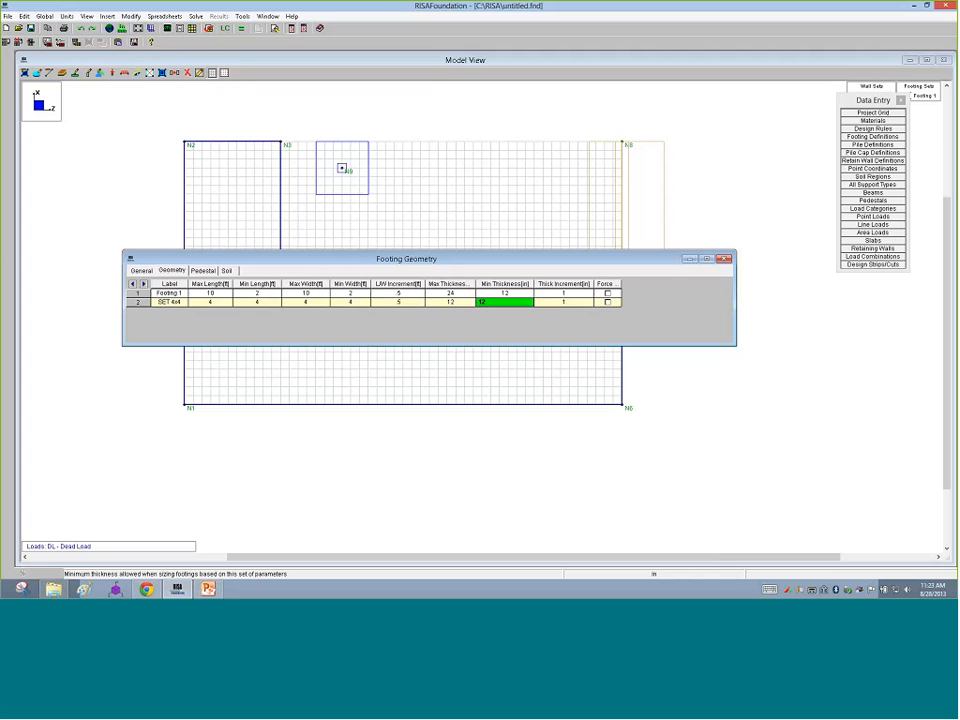
pyautogui.click(555, 293)
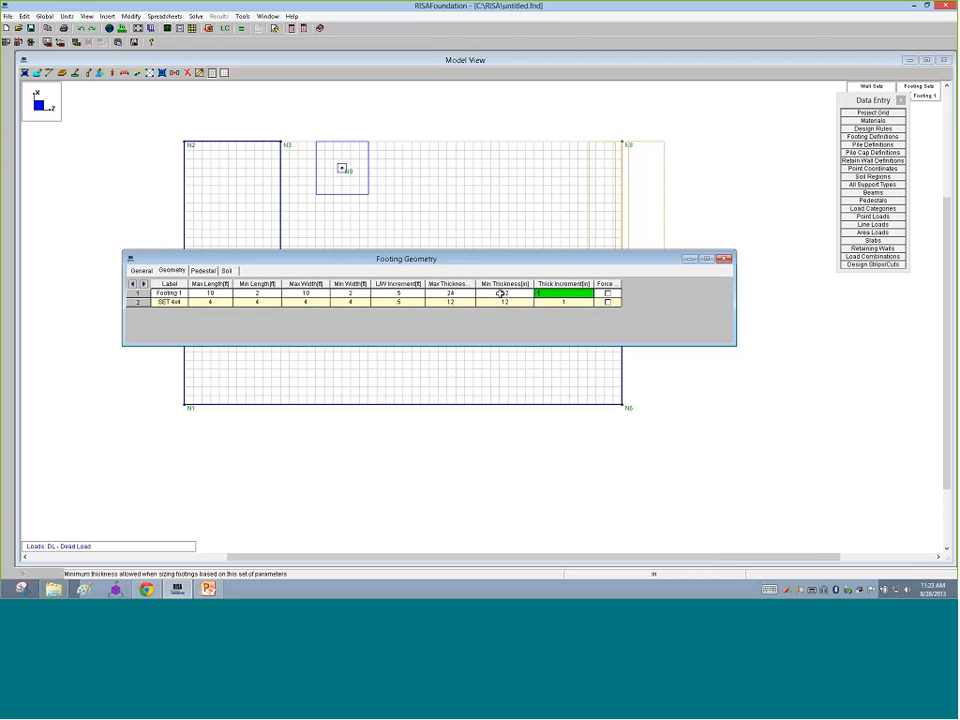
pyautogui.click(501, 293)
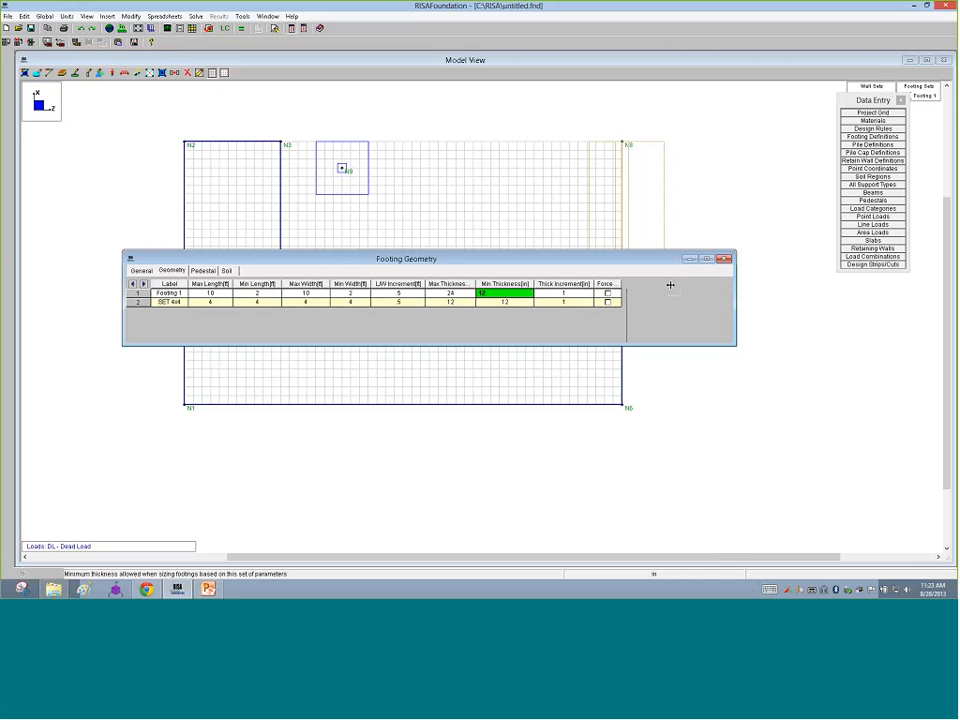
pyautogui.moveTo(670, 285); pyautogui.dragTo(681, 285)
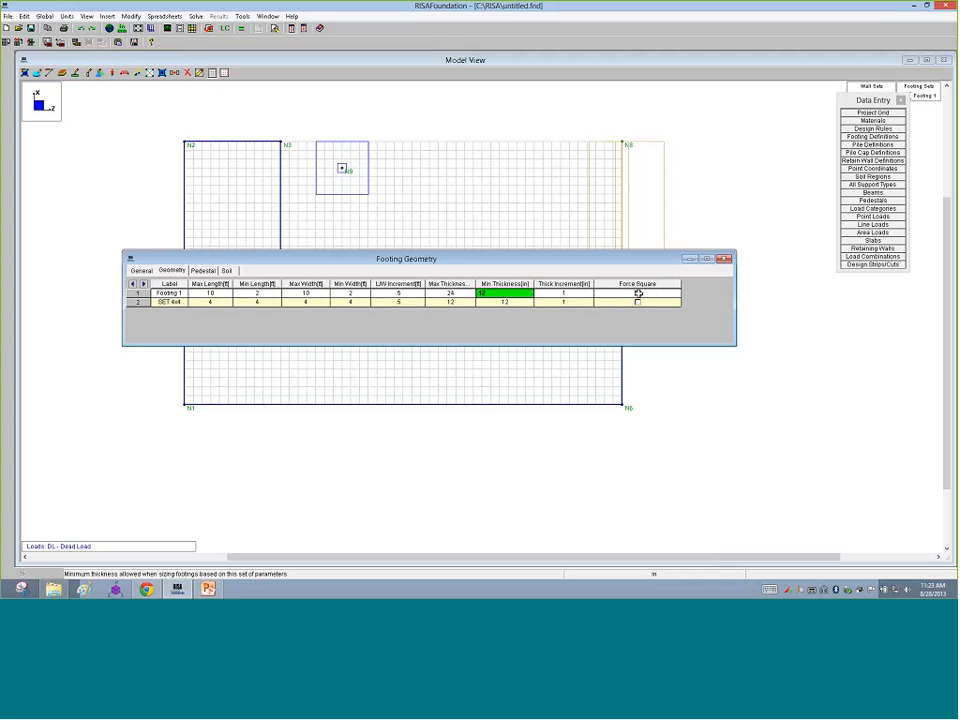
# Step: Display the pedestal properties of the footing definitions and examine the pedestal x and z dimensions and height
pyautogui.click(201, 271)
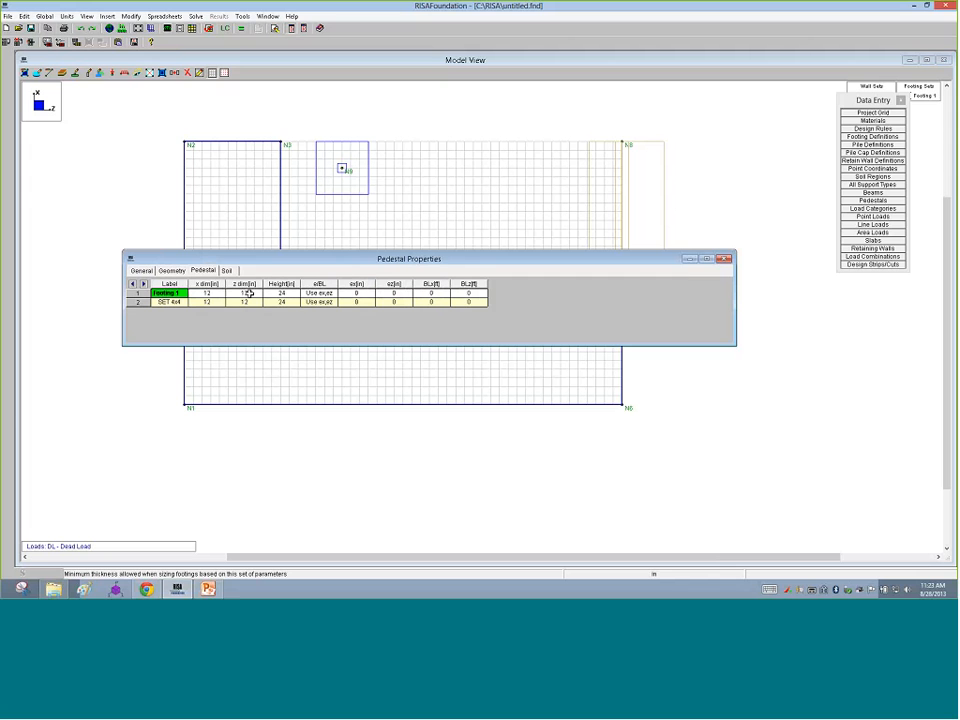
pyautogui.moveTo(225, 284); pyautogui.dragTo(231, 286)
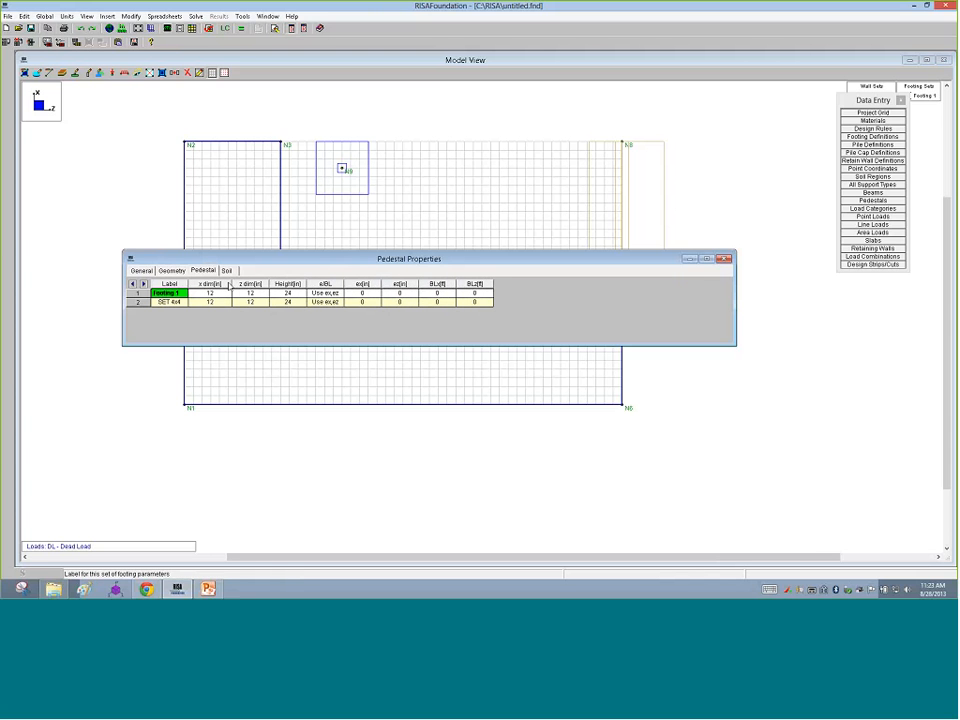
pyautogui.click(262, 302)
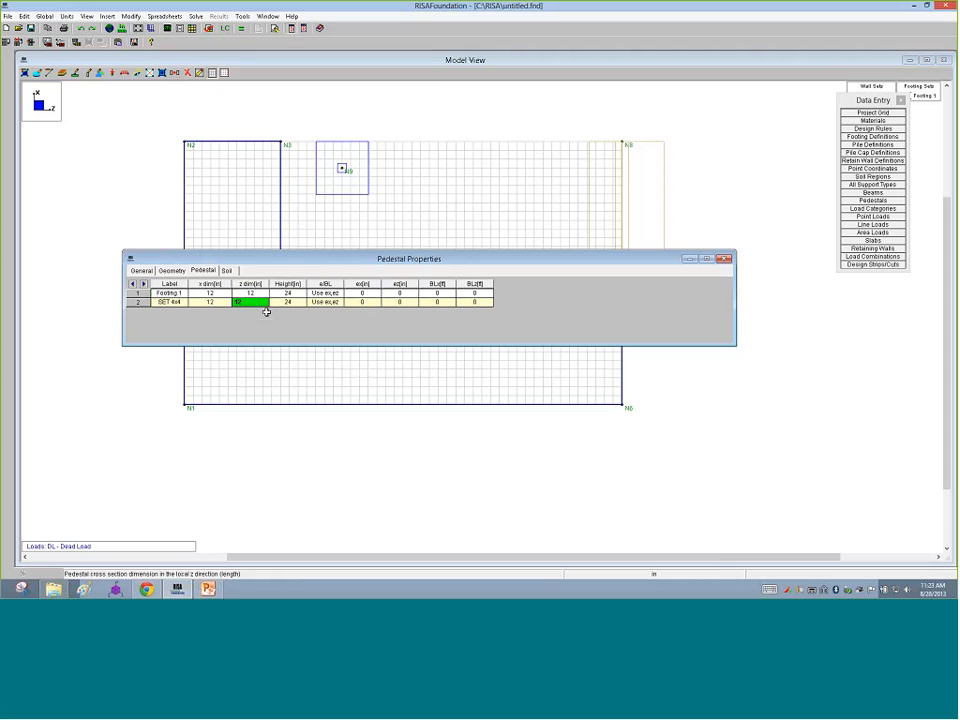
pyautogui.click(285, 293)
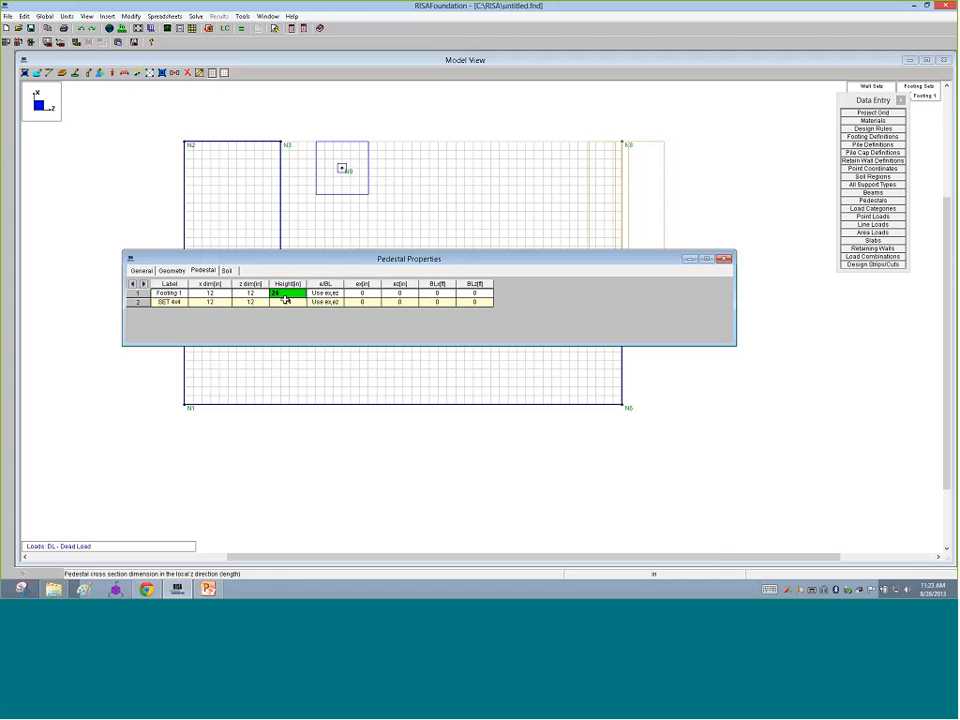
# Step: Add a third footing definition labelled Eccentric below SET 4x4 in the pedestal properties
pyautogui.click(184, 302)
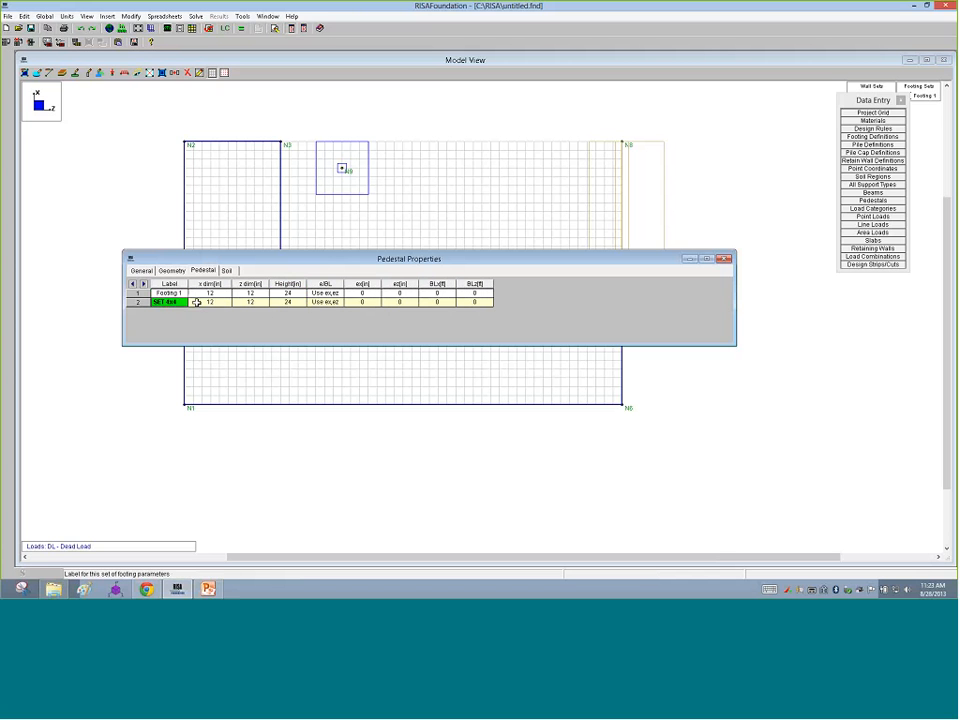
pyautogui.press('Down')
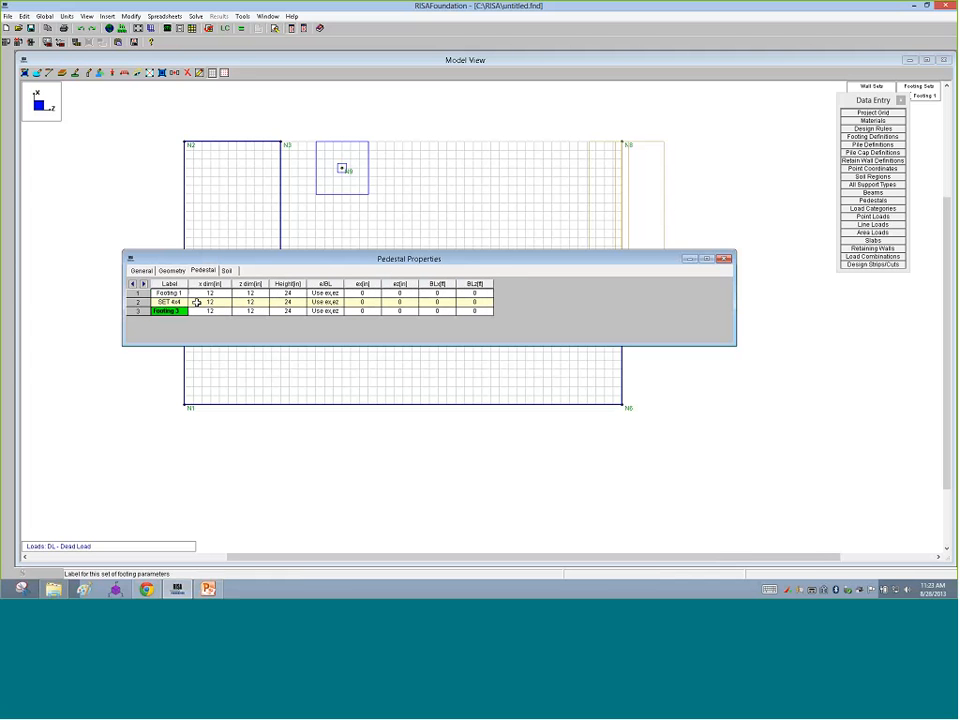
pyautogui.write('Eccentric')
pyautogui.press('Tab')
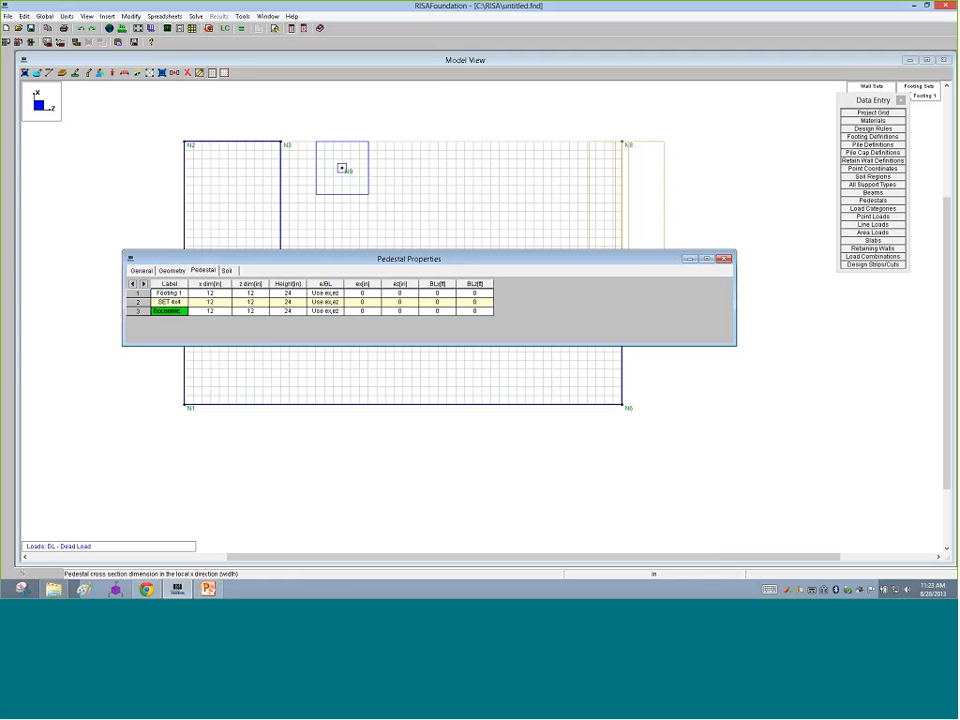
# Step: Set the Eccentric footing's pedestal eccentricities ex and ez to 12 in each
pyautogui.click(289, 302)
pyautogui.click(325, 311)
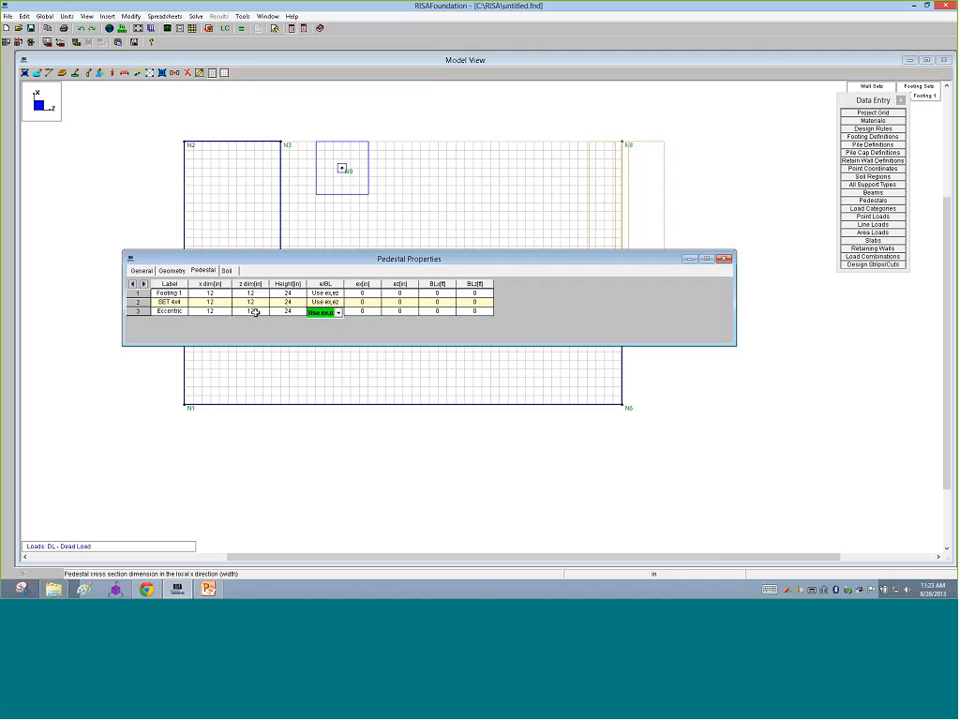
pyautogui.press('Tab')
pyautogui.write('12')
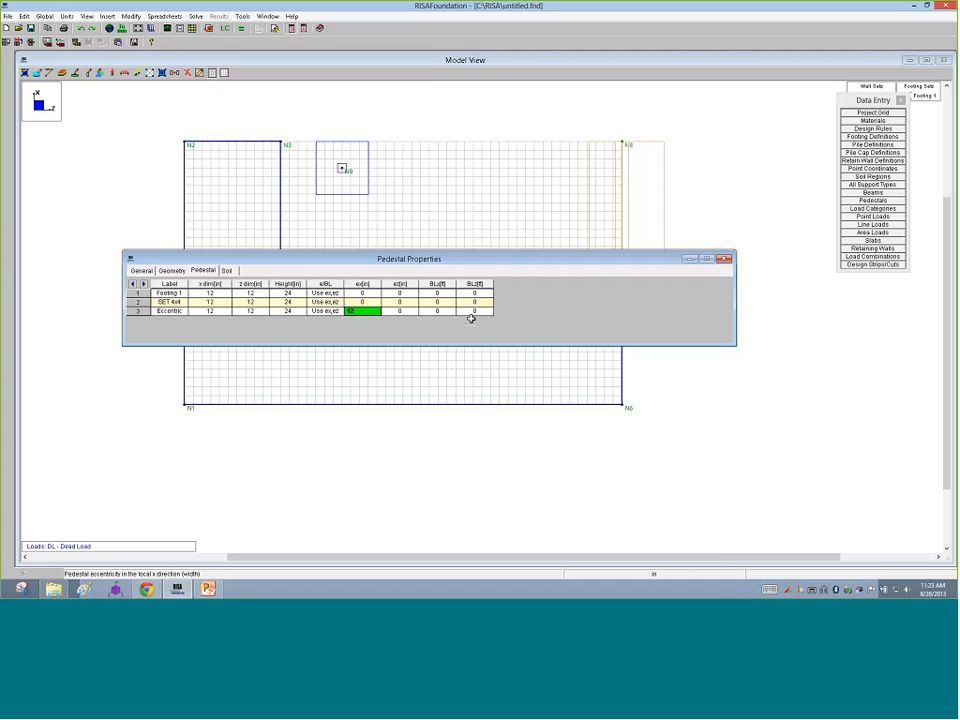
pyautogui.press('Tab')
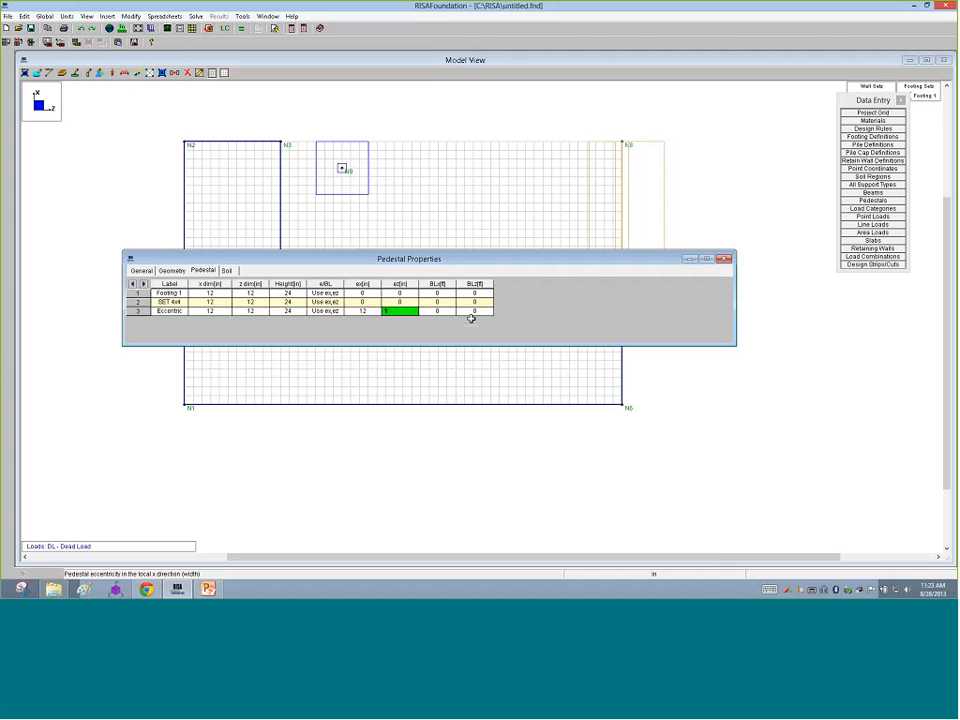
pyautogui.write('12')
pyautogui.press('Up')
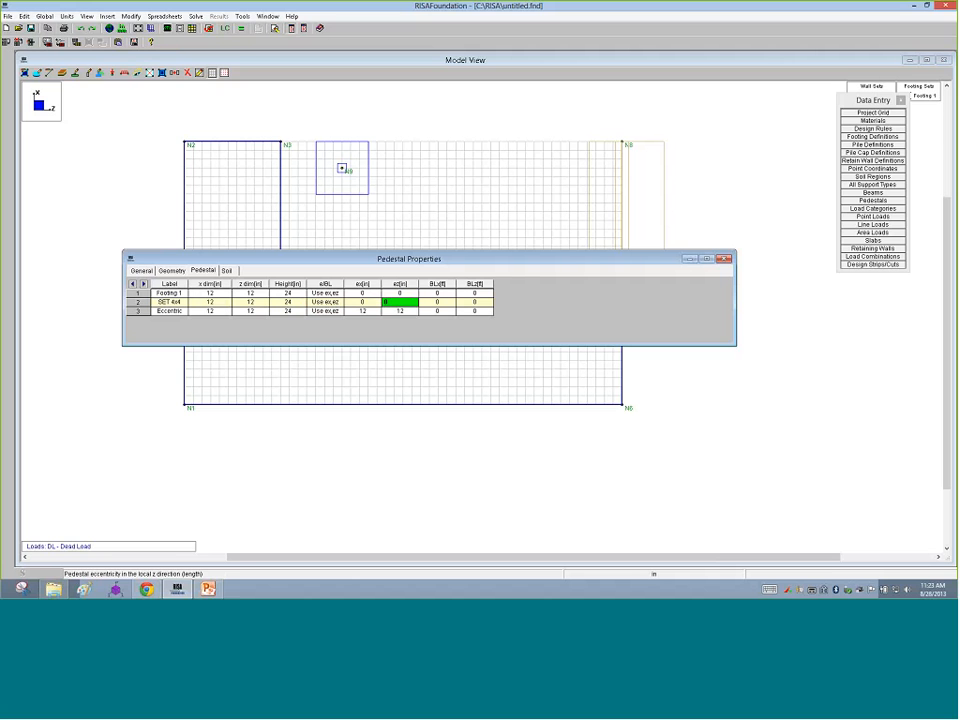
# Step: Examine the pedestal's boundary line distances BLx and BLz for the Eccentric footing
pyautogui.click(437, 302)
pyautogui.click(437, 311)
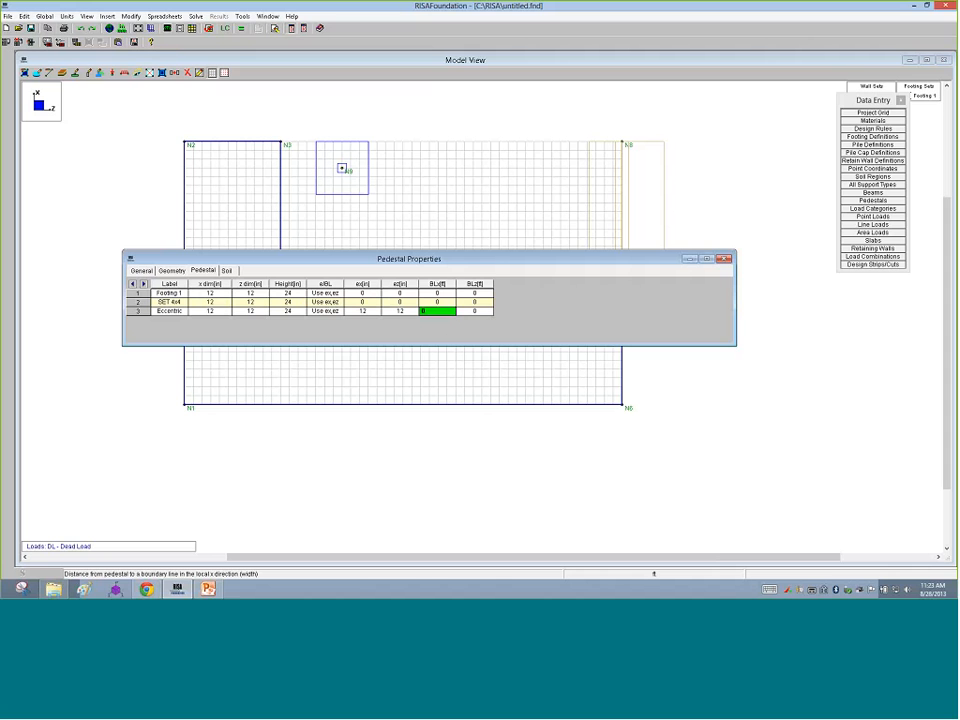
pyautogui.press('Tab')
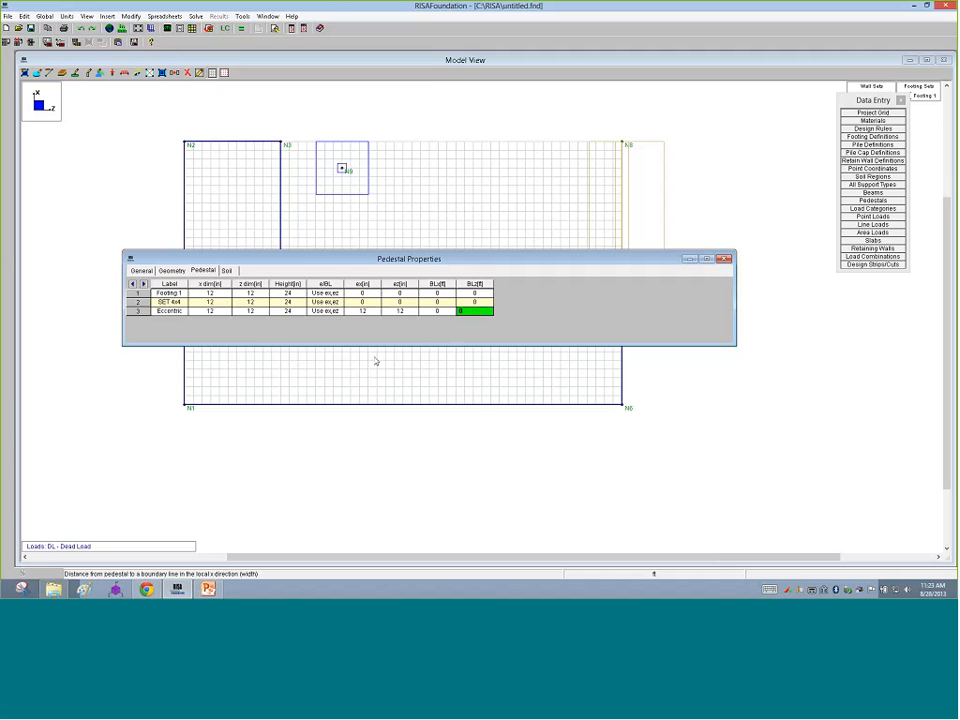
# Step: Review the Eccentric footing's soil properties: overburden, passive resistance, friction coefficient and gross/net bearing setting
pyautogui.click(227, 271)
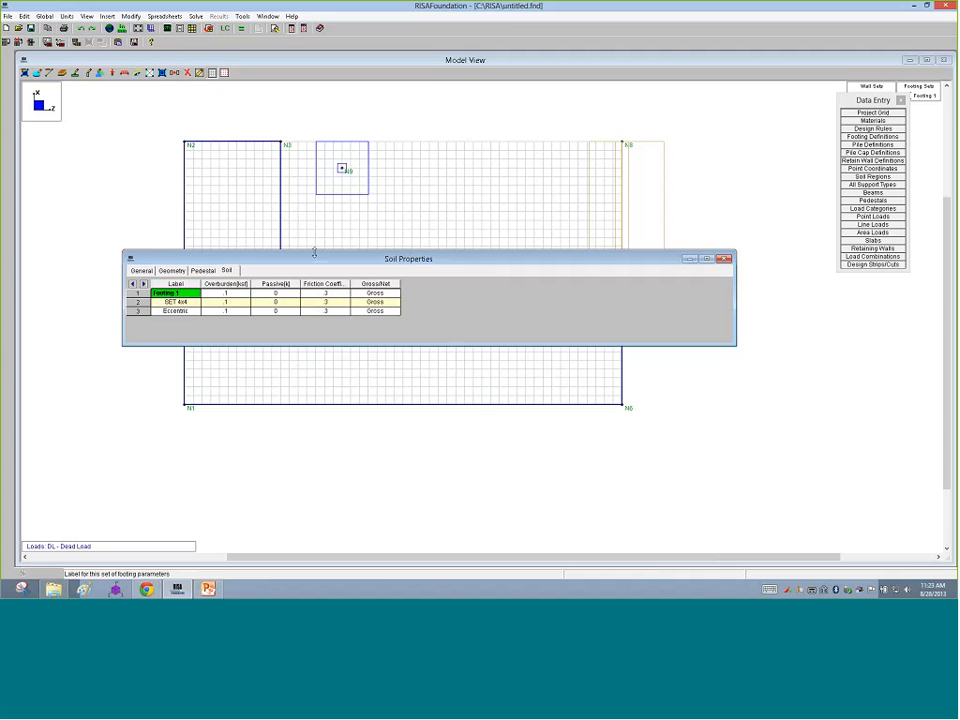
pyautogui.press('Right')
pyautogui.press('Down')
pyautogui.press('Down')
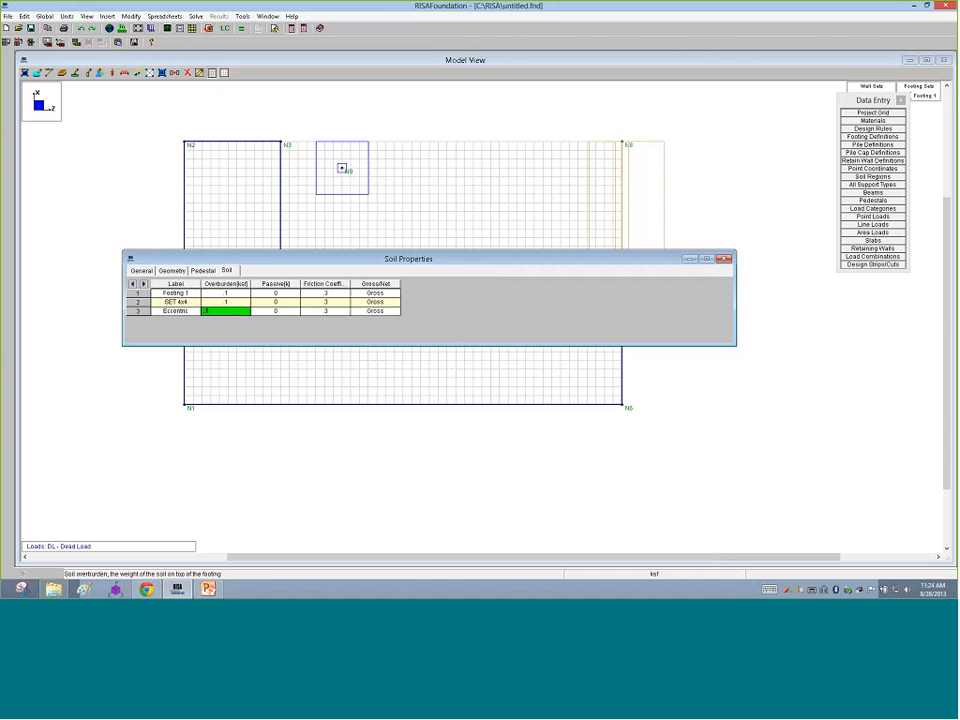
pyautogui.press('Right')
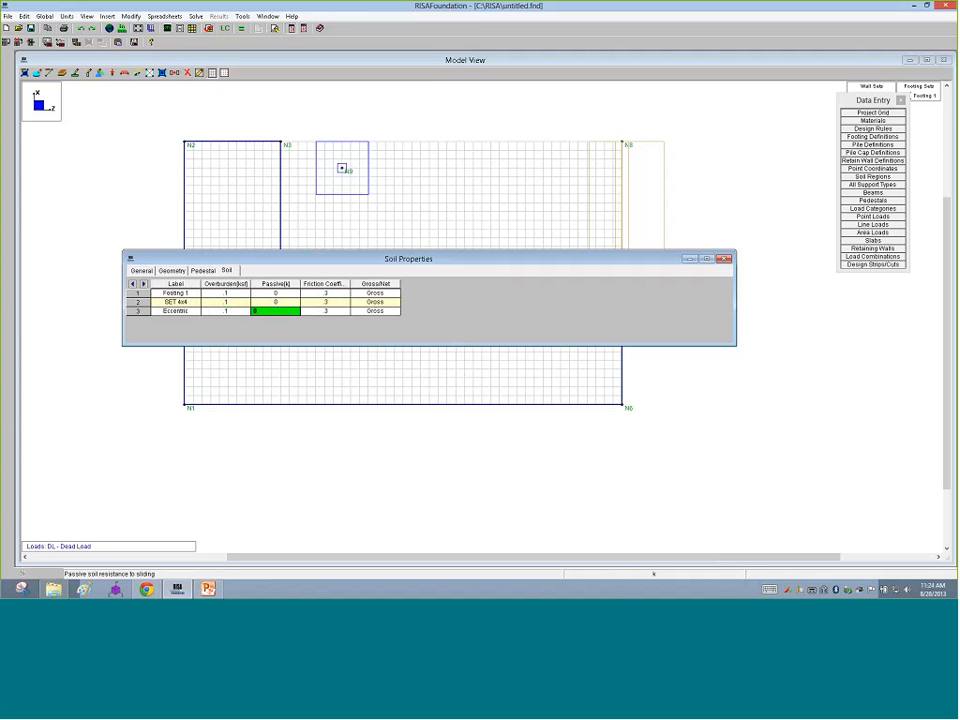
pyautogui.press('Right')
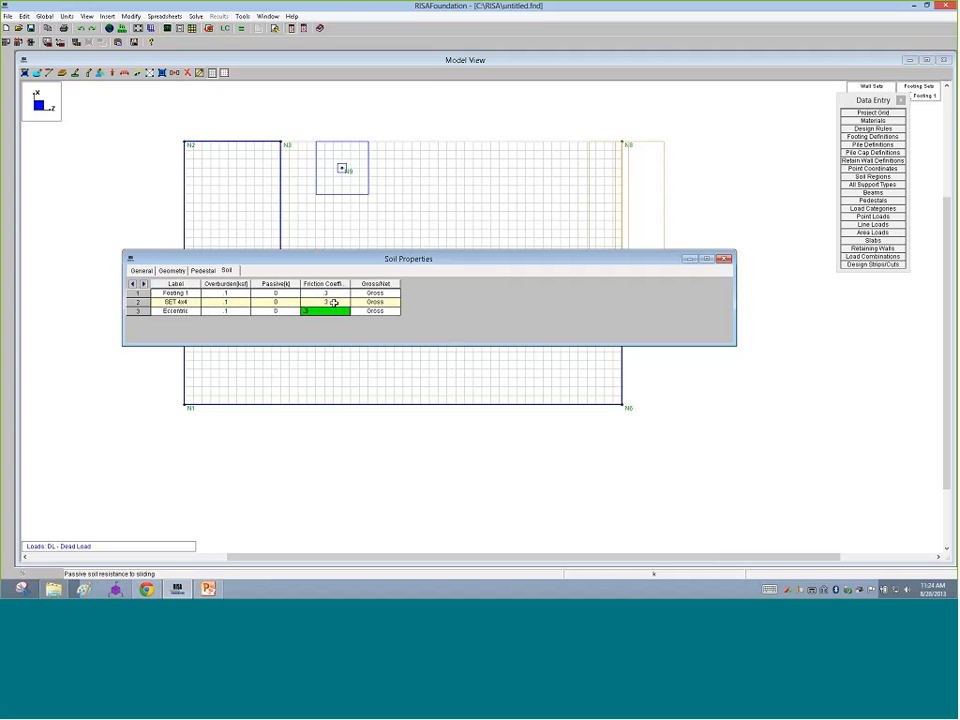
pyautogui.click(396, 310)
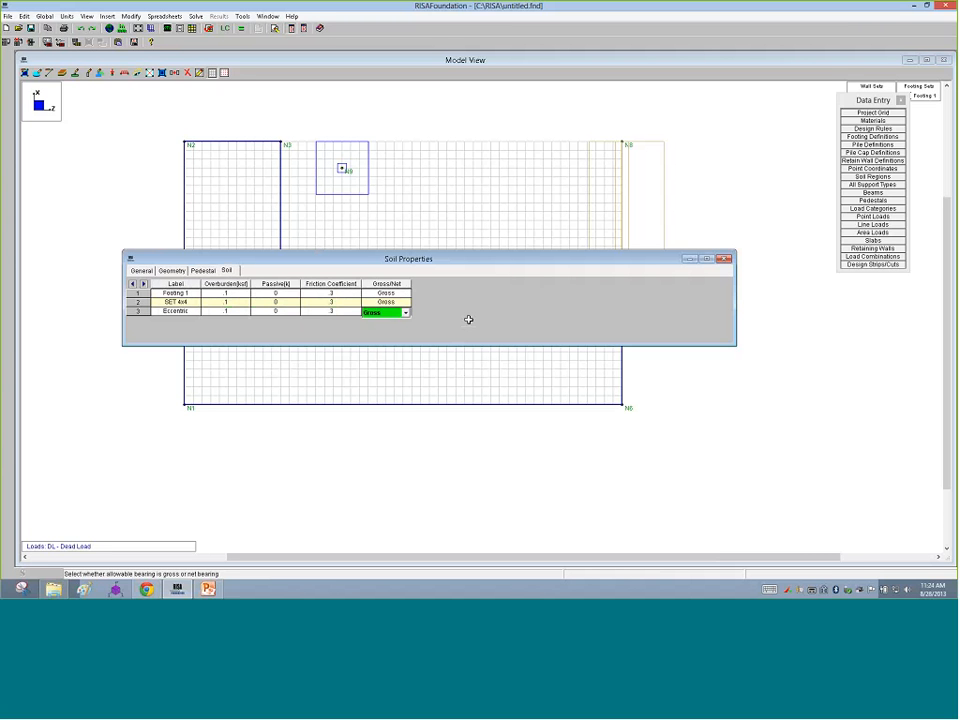
# Step: Assign an Eccentric footing at a new grid point beside the N9 footing, between it and the retaining wall
pyautogui.click(725, 260)
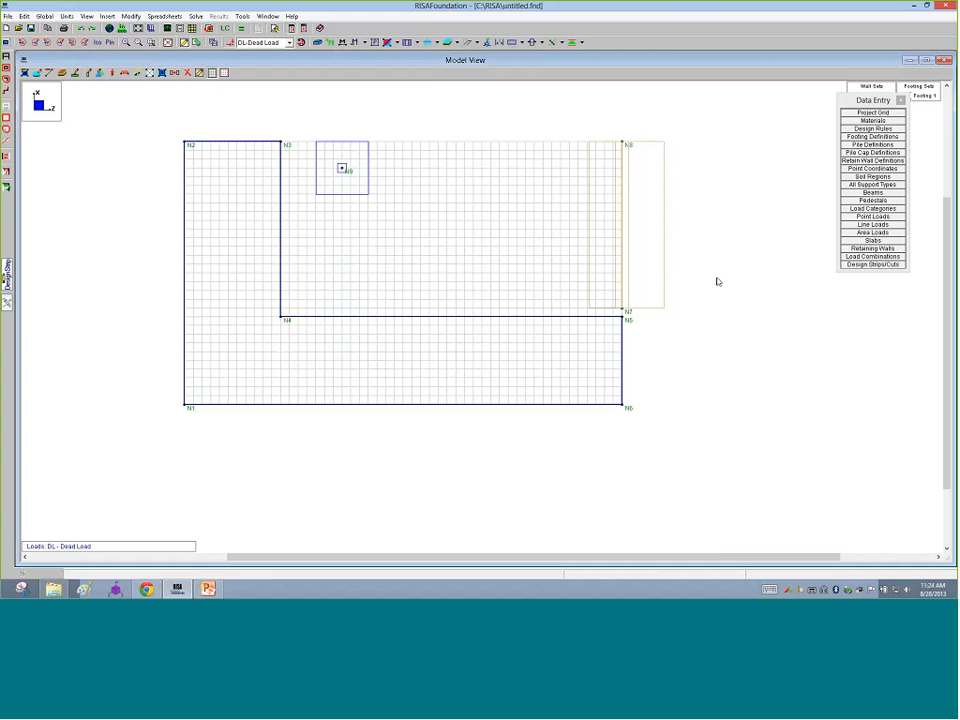
pyautogui.click(75, 74)
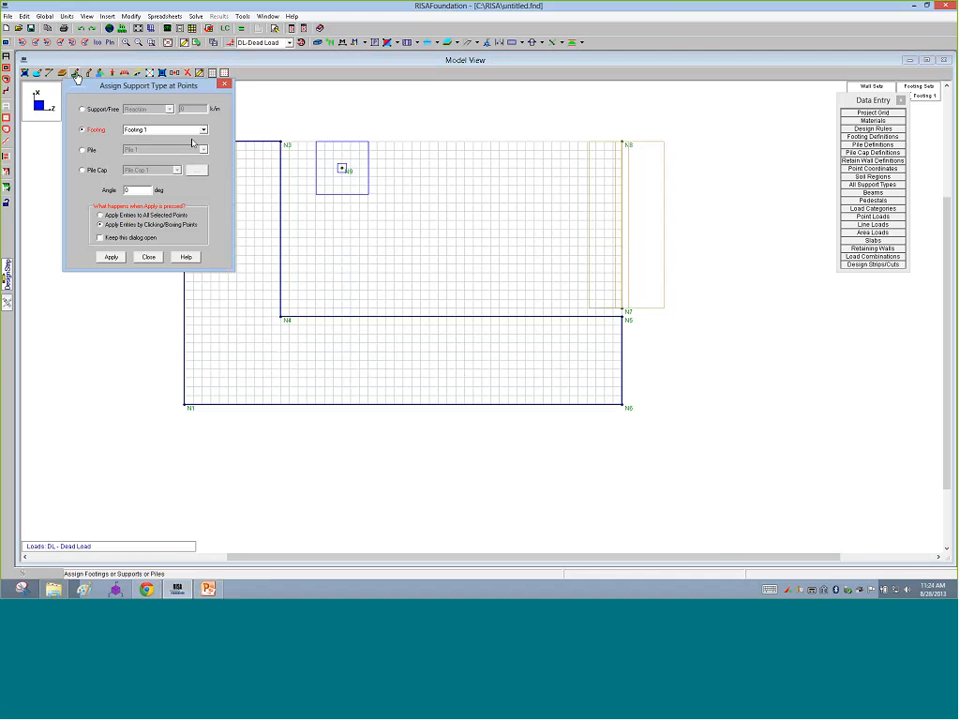
pyautogui.click(202, 130)
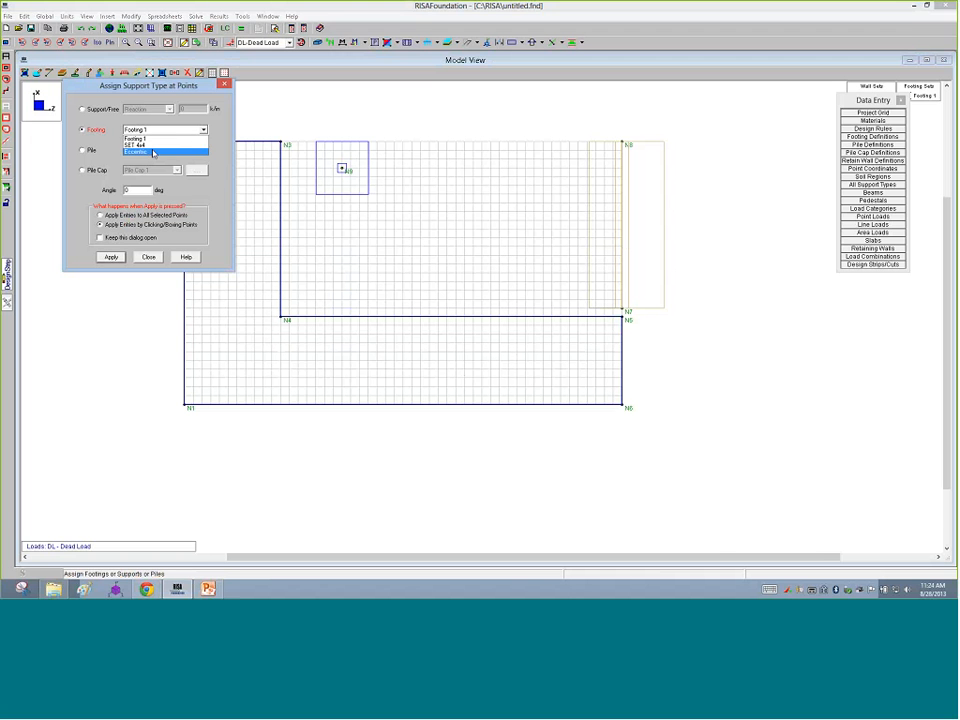
pyautogui.click(153, 152)
pyautogui.click(111, 257)
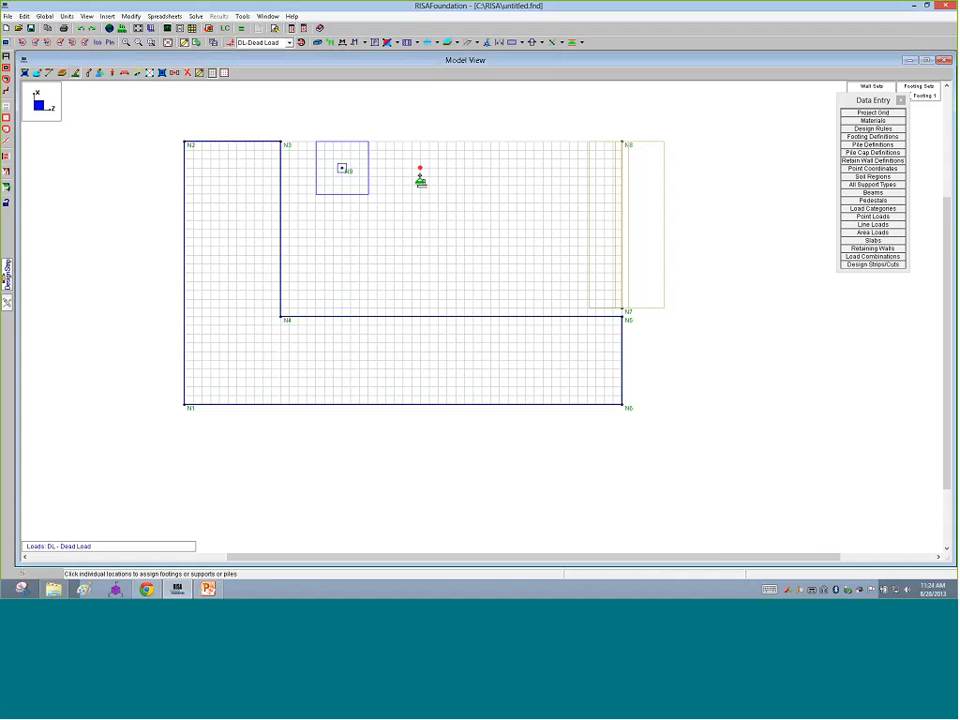
pyautogui.click(420, 170)
pyautogui.scroll(2, 421, 180)
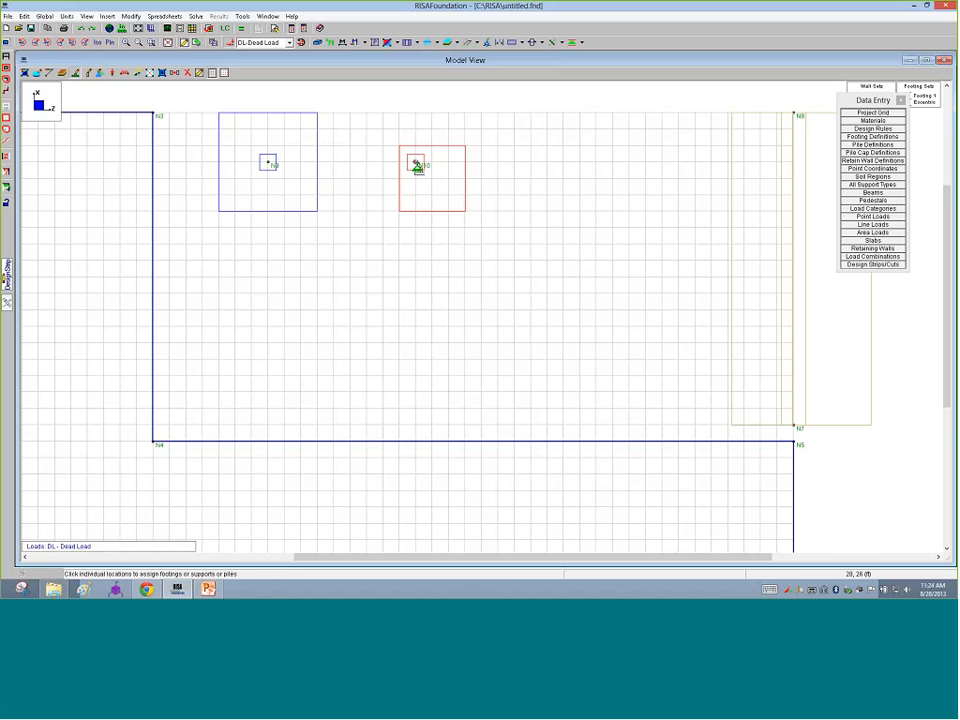
pyautogui.scroll(-2, 366, 156)
# Step: Assign a SET 4x4 footing at a new grid point below and between the N9 and Eccentric footings
pyautogui.click(75, 73)
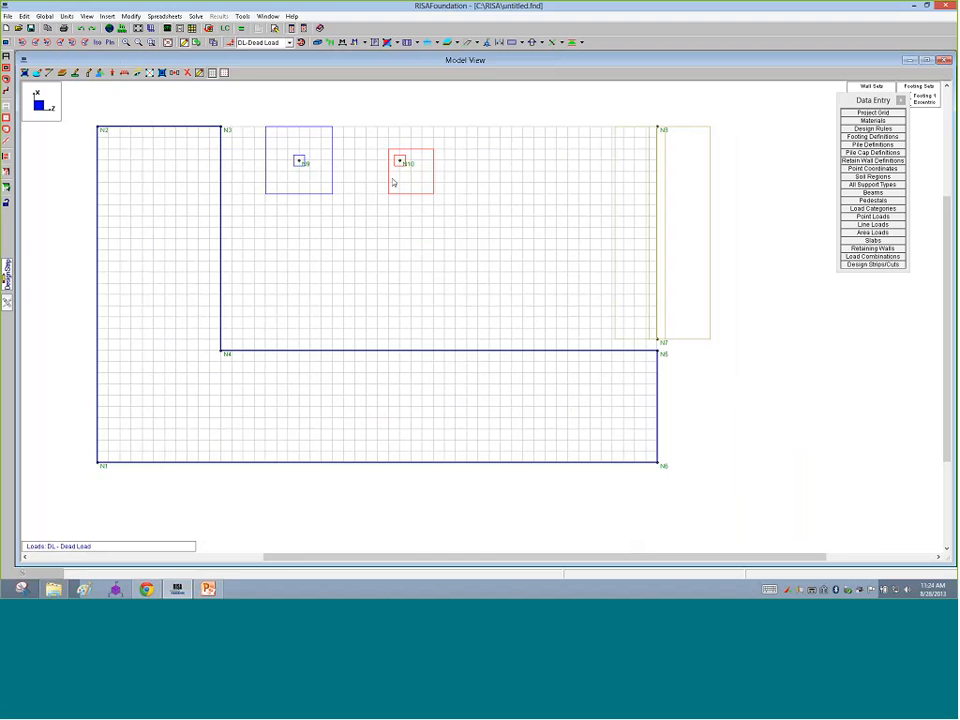
pyautogui.click(75, 73)
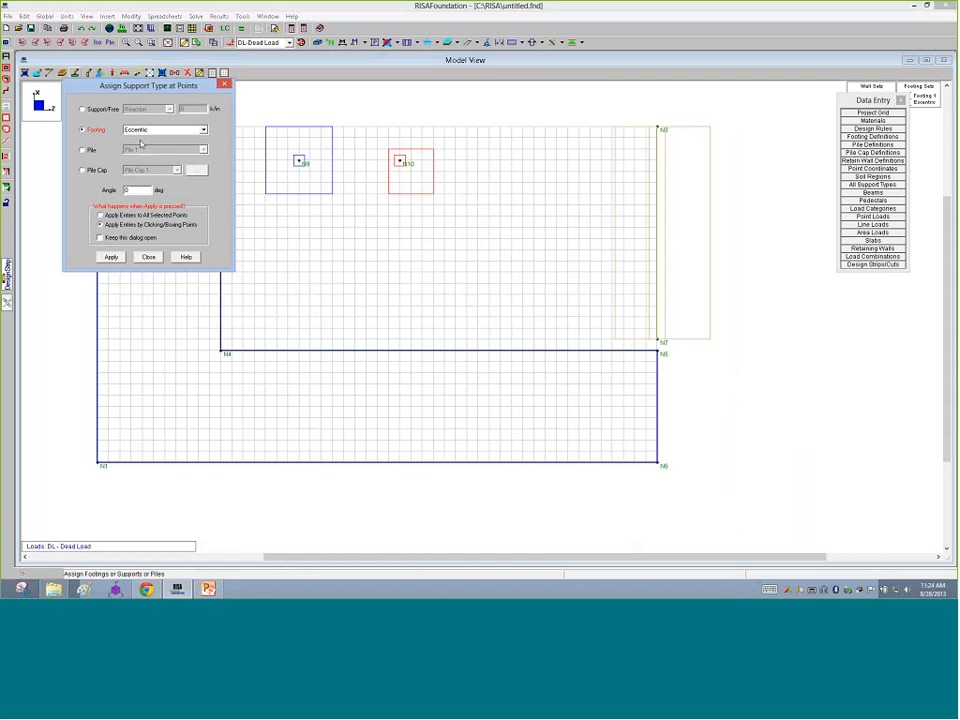
pyautogui.click(111, 257)
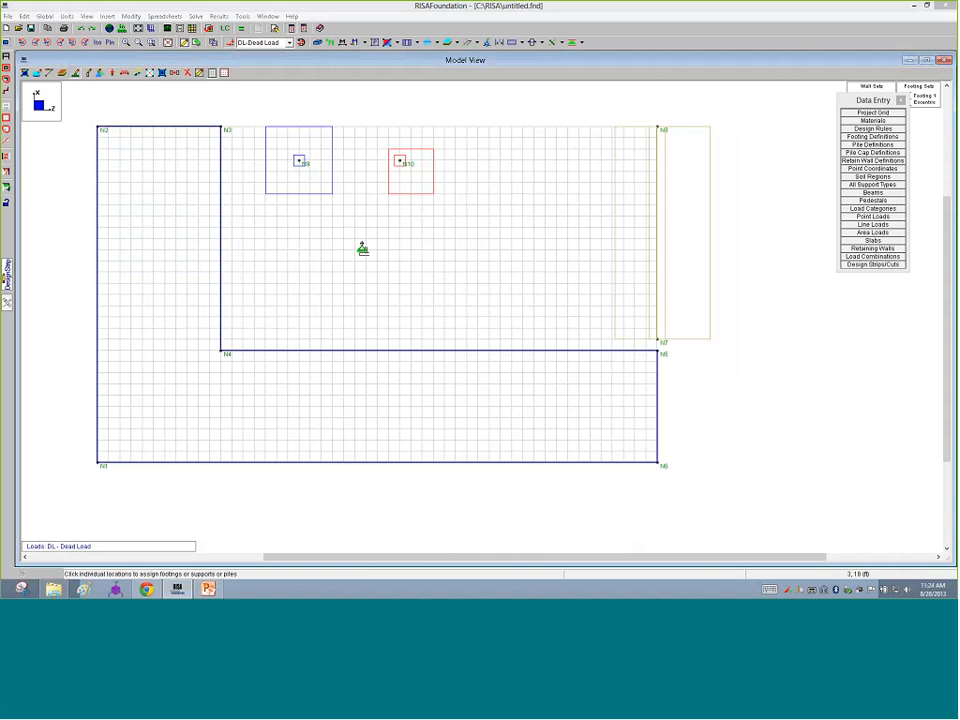
pyautogui.click(362, 248)
pyautogui.scroll(4, 405, 287)
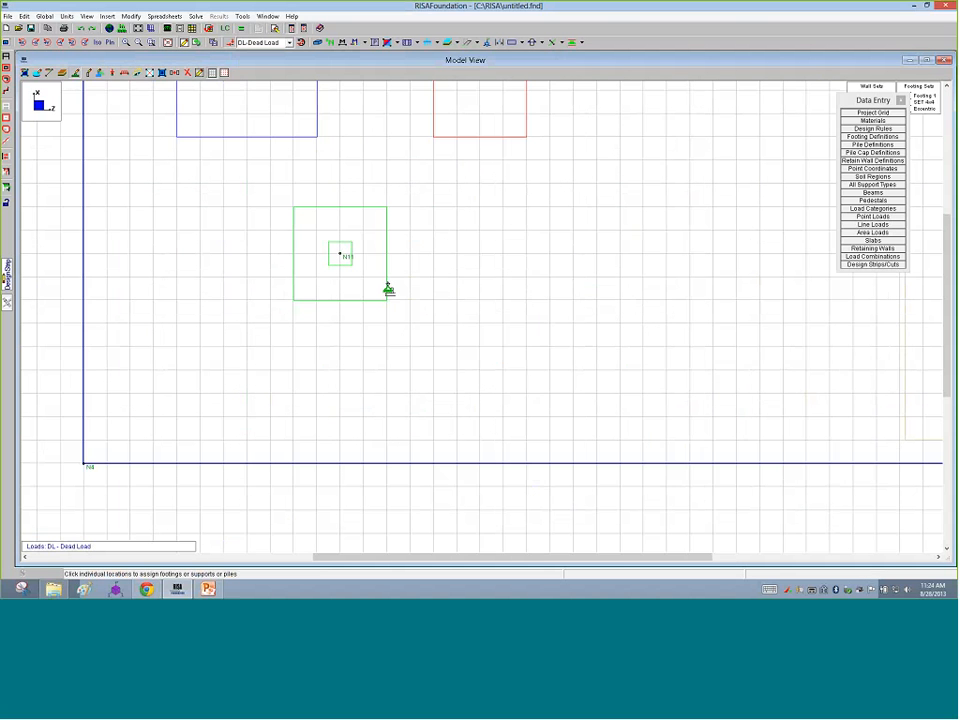
pyautogui.scroll(-3, 330, 272)
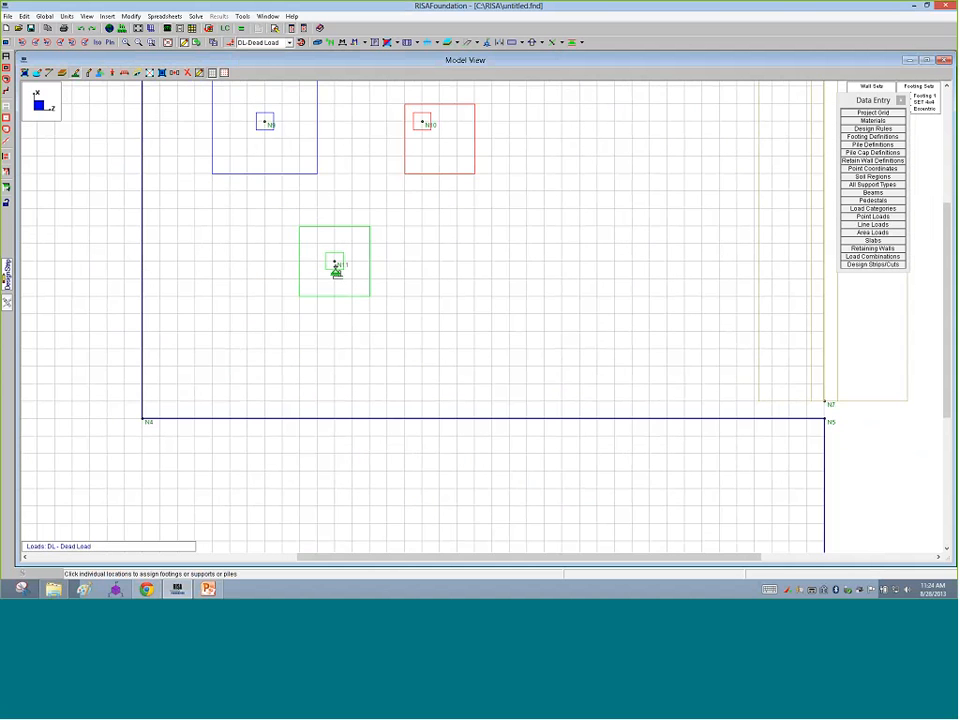
pyautogui.scroll(-2, 336, 272)
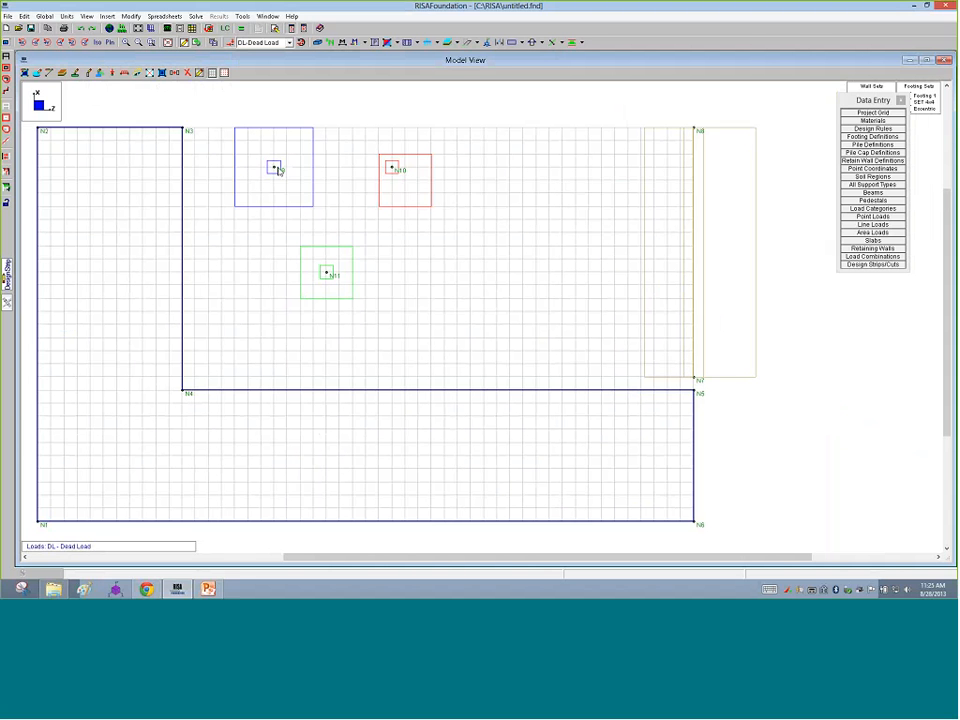
# Step: Examine the Pile support option and its available pile definitions in the support assignment settings without assigning one
pyautogui.click(85, 77)
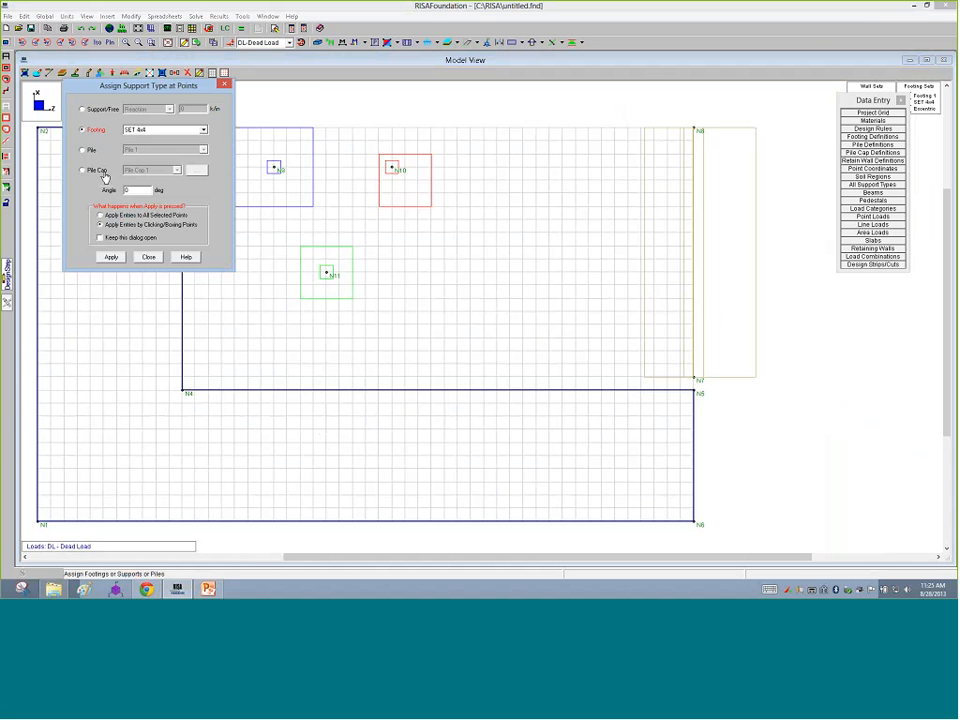
pyautogui.click(91, 151)
pyautogui.moveTo(125, 90); pyautogui.dragTo(212, 106)
pyautogui.moveTo(125, 93); pyautogui.dragTo(563, 121)
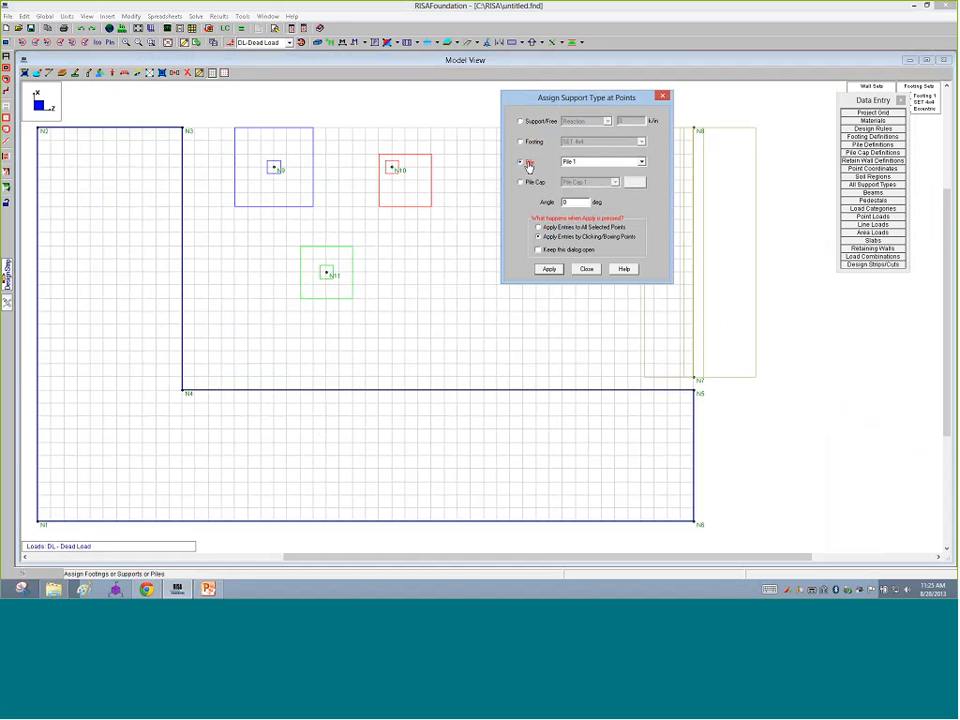
pyautogui.click(596, 164)
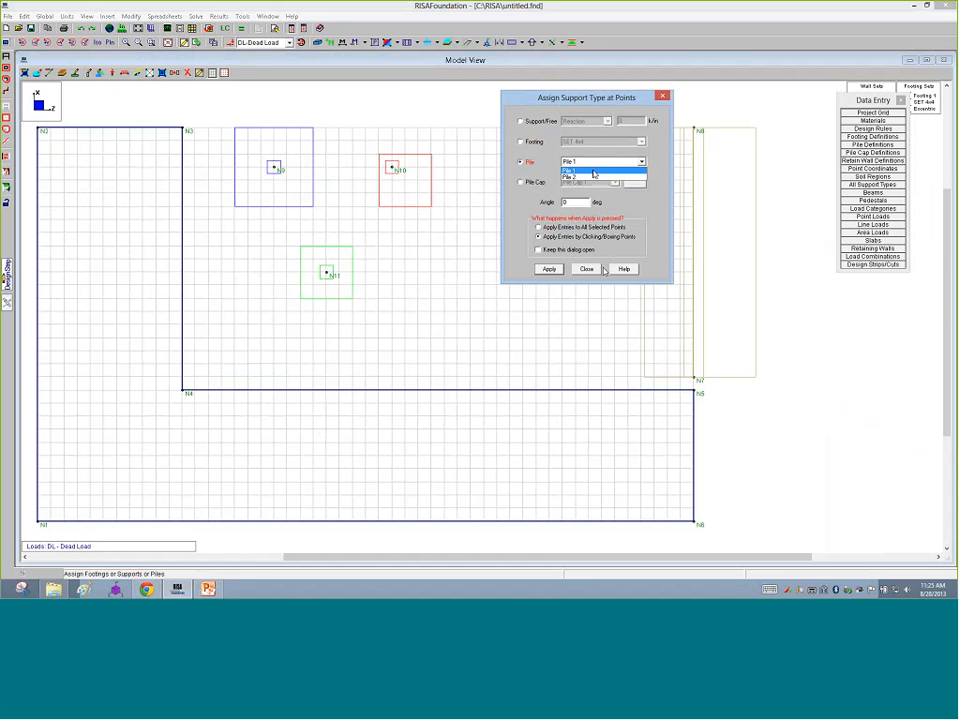
pyautogui.click(600, 269)
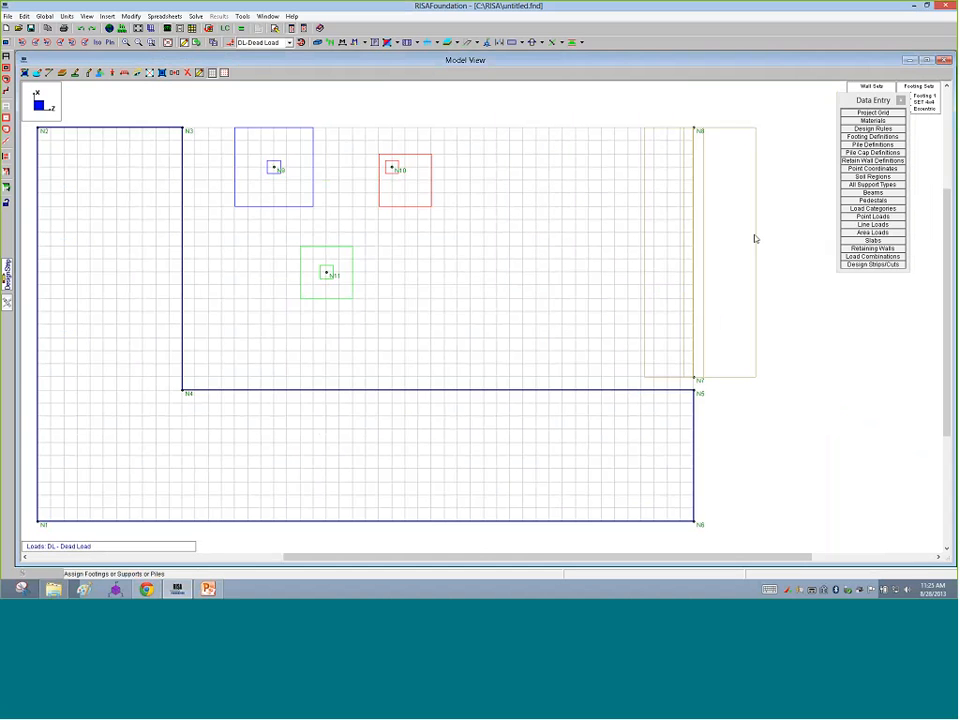
# Step: Open the pile definitions, widen the label column and examine the shape choices for Pile 1
pyautogui.click(889, 146)
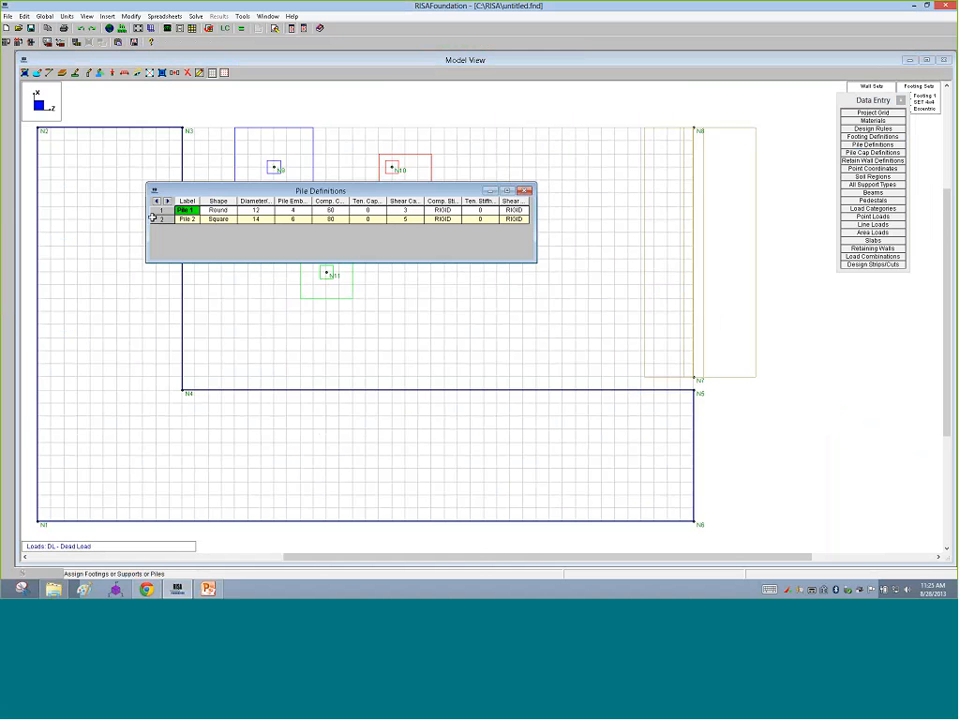
pyautogui.moveTo(148, 218); pyautogui.dragTo(73, 218)
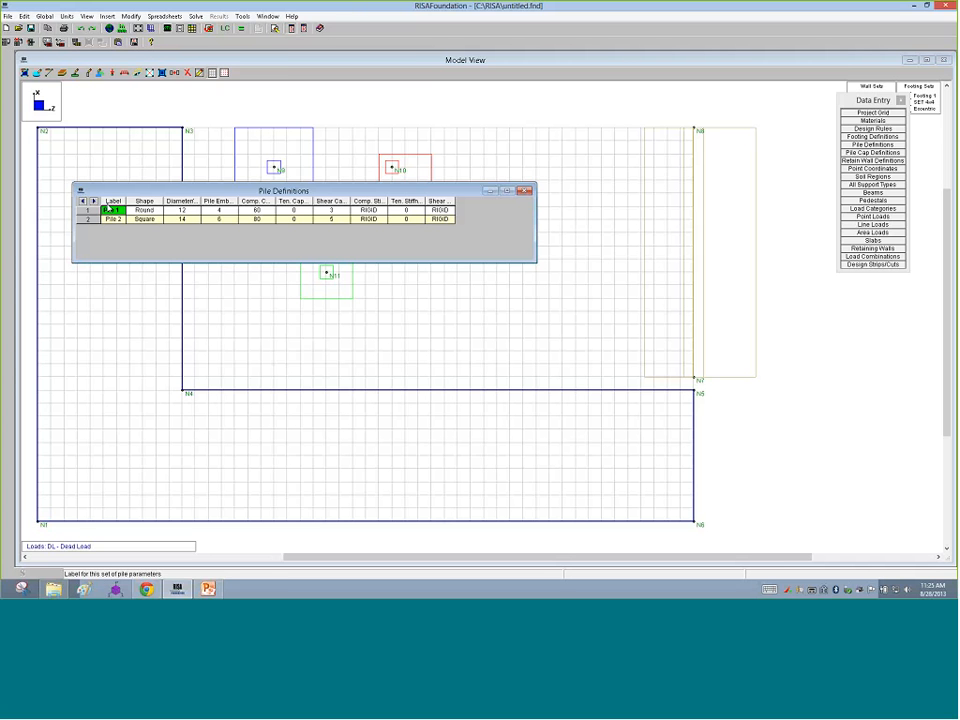
pyautogui.moveTo(128, 201); pyautogui.dragTo(159, 210)
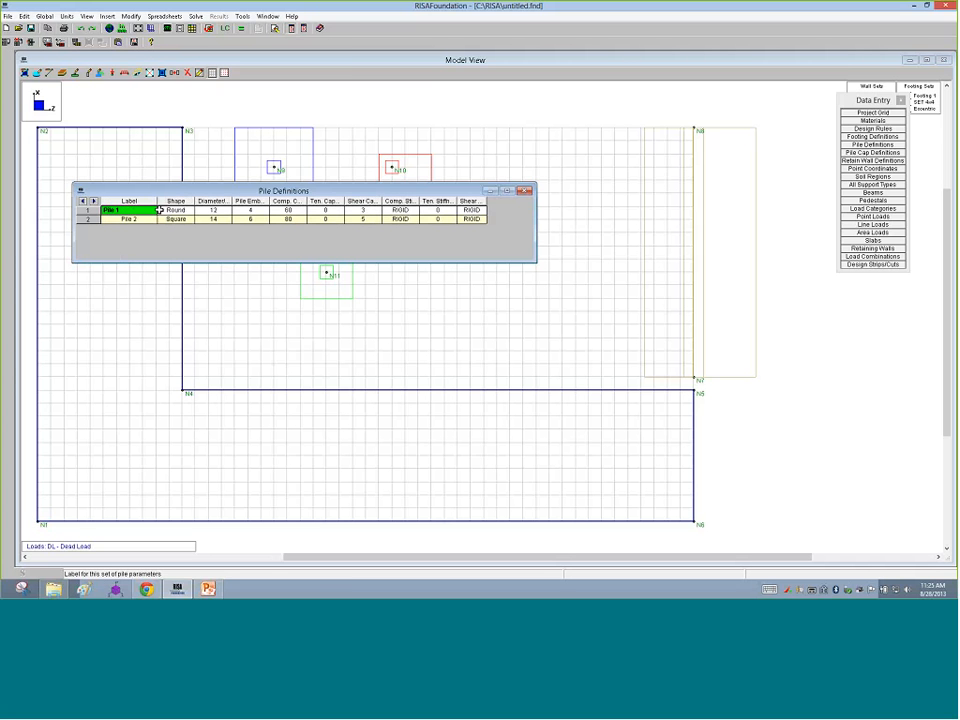
pyautogui.click(184, 211)
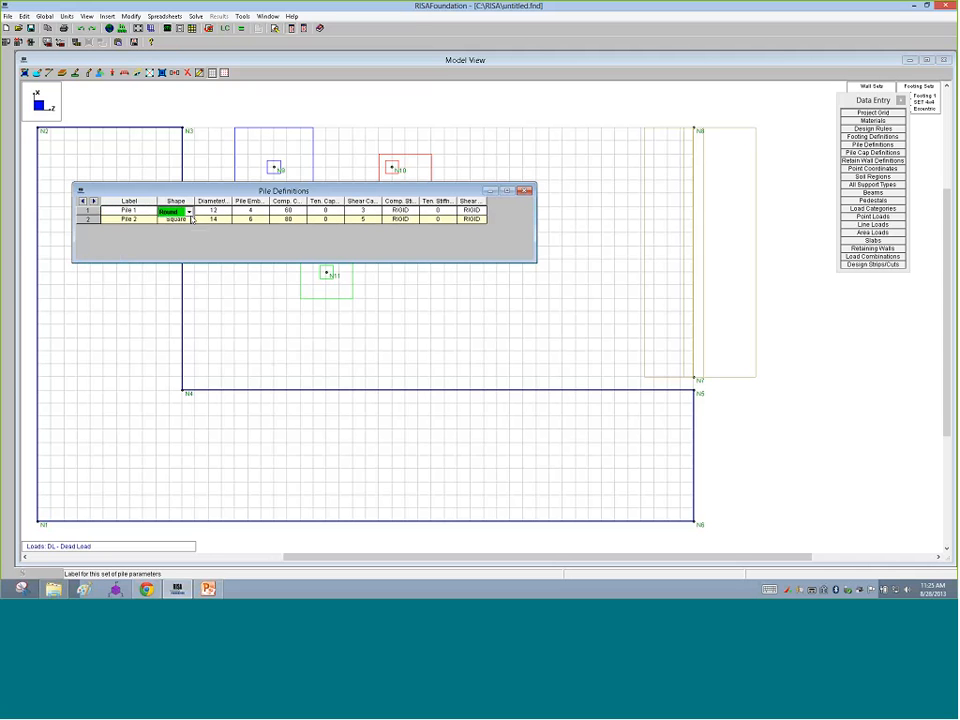
pyautogui.click(189, 212)
pyautogui.click(175, 221)
# Step: Widen the diameter/side and embedment columns and review both values for Pile 1 and Pile 2
pyautogui.click(219, 208)
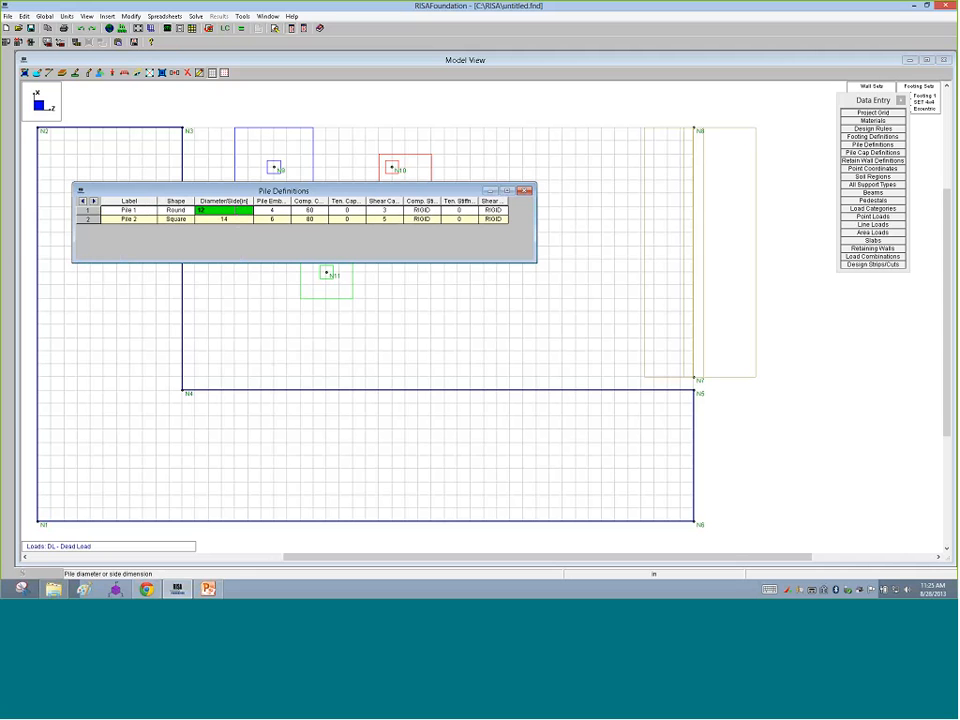
pyautogui.moveTo(328, 201); pyautogui.dragTo(321, 203)
pyautogui.click(284, 218)
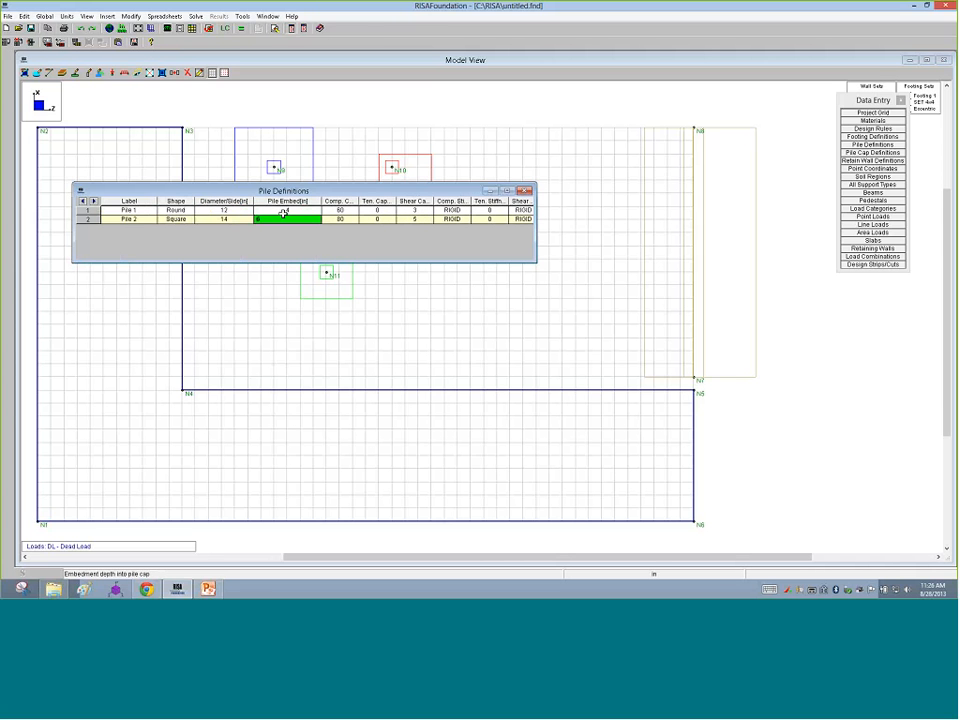
pyautogui.click(284, 211)
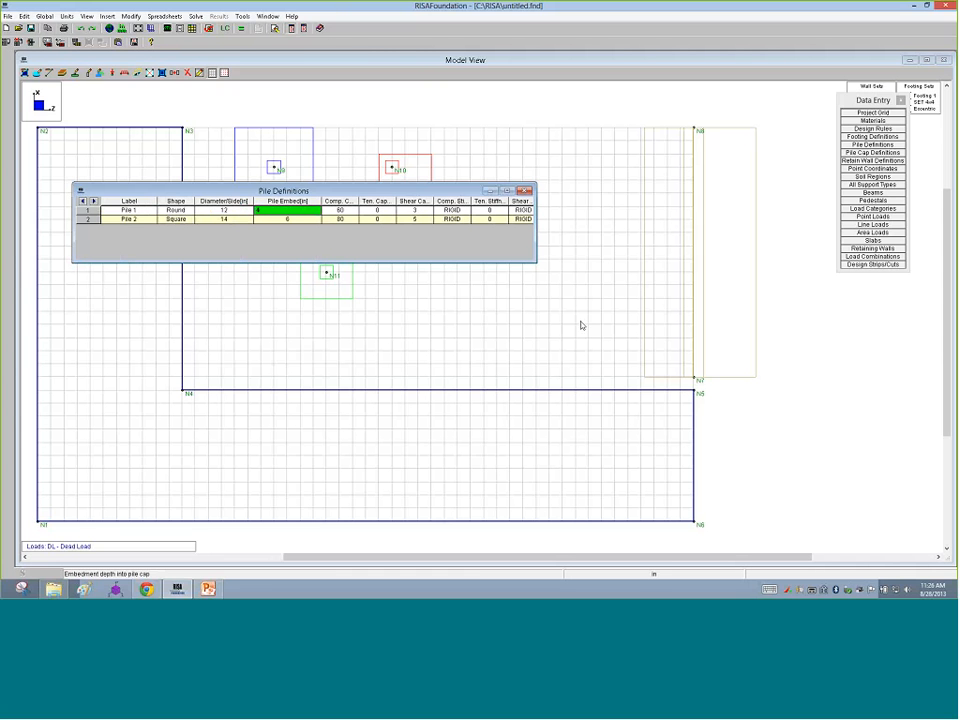
# Step: Enlarge the pile definitions spreadsheet and review the full compressive capacity column for both piles
pyautogui.moveTo(537, 249); pyautogui.dragTo(669, 249)
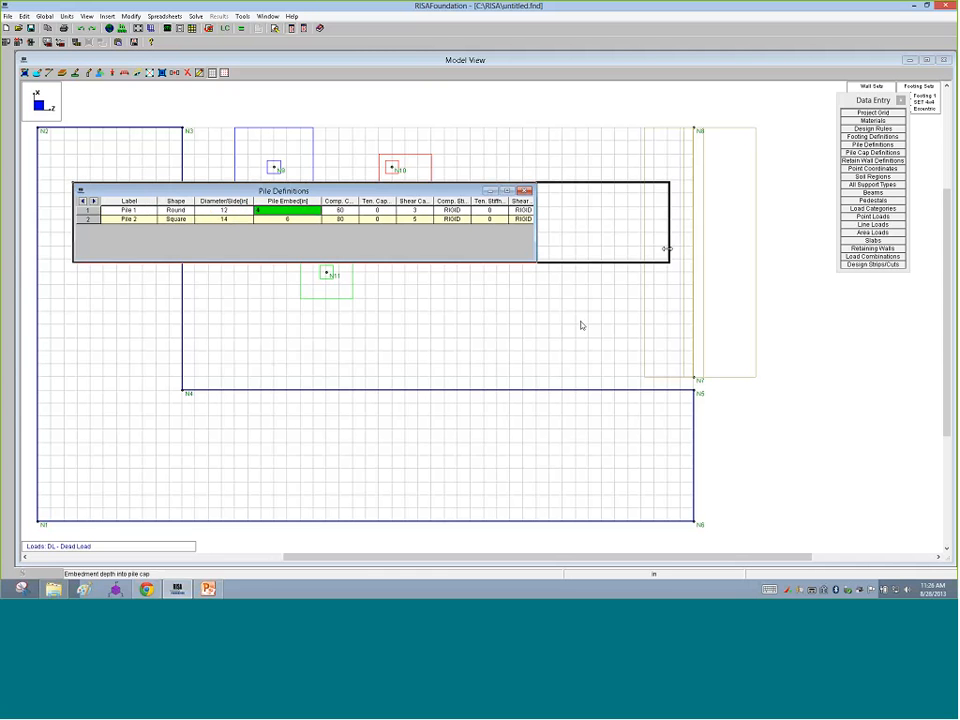
pyautogui.click(340, 210)
pyautogui.doubleClick(357, 203)
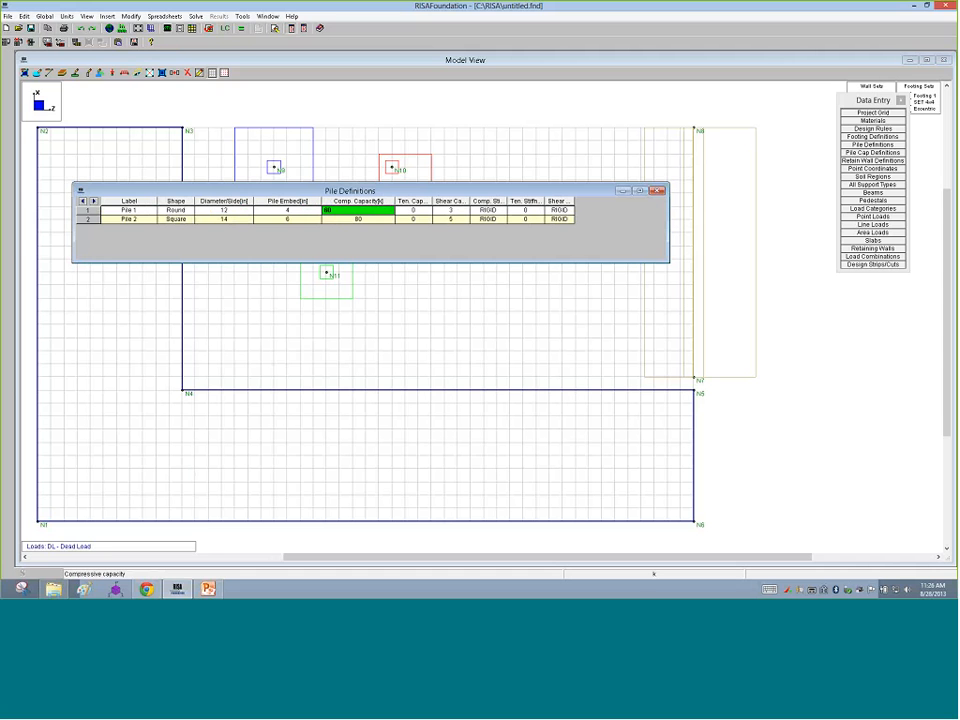
pyautogui.press('Return')
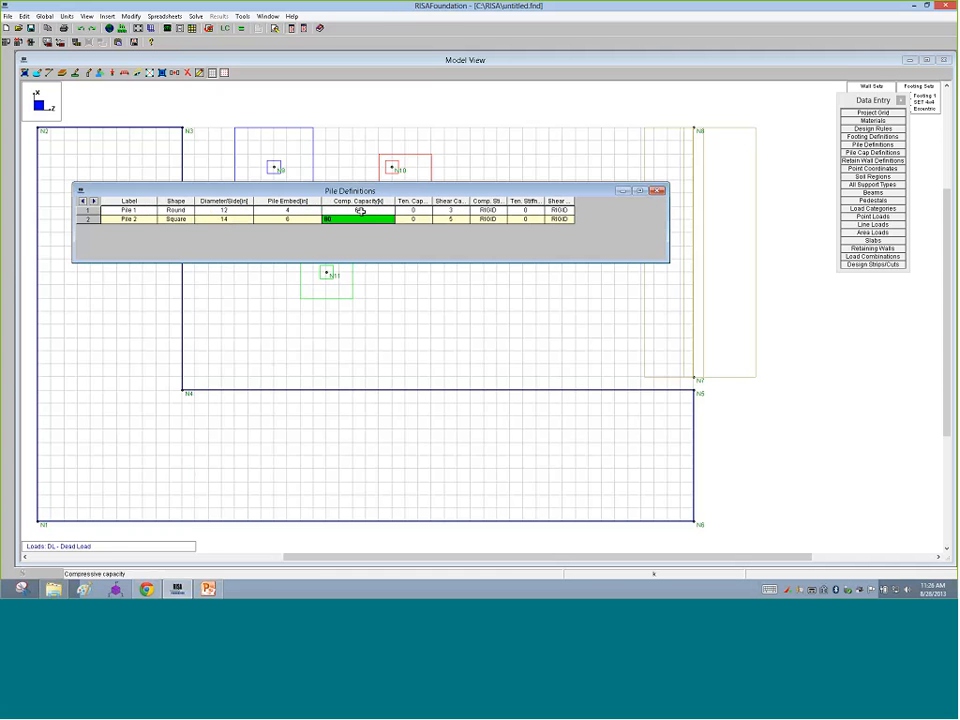
pyautogui.click(360, 210)
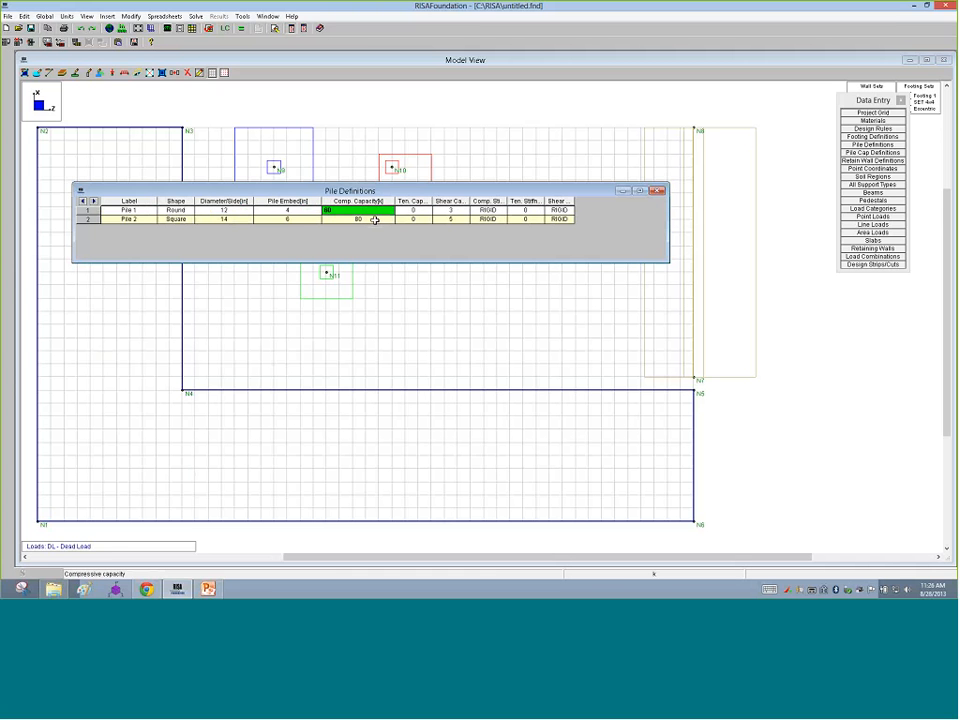
pyautogui.moveTo(344, 211); pyautogui.dragTo(321, 211)
# Step: Widen the shear and tensile capacity columns of the pile definitions to read their full headings
pyautogui.click(452, 218)
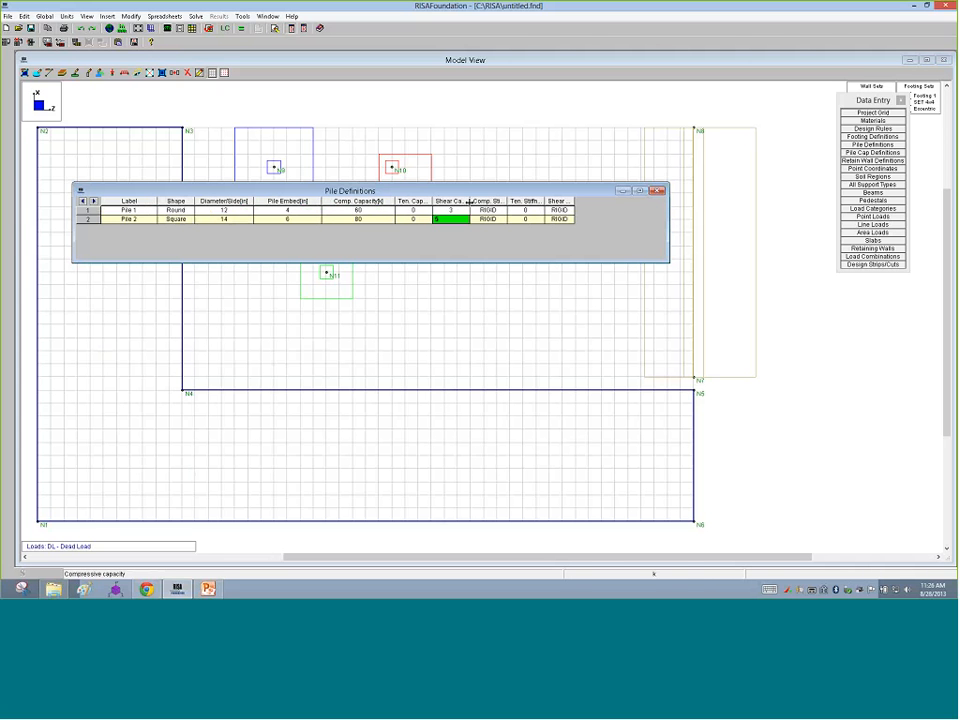
pyautogui.moveTo(467, 202); pyautogui.dragTo(495, 204)
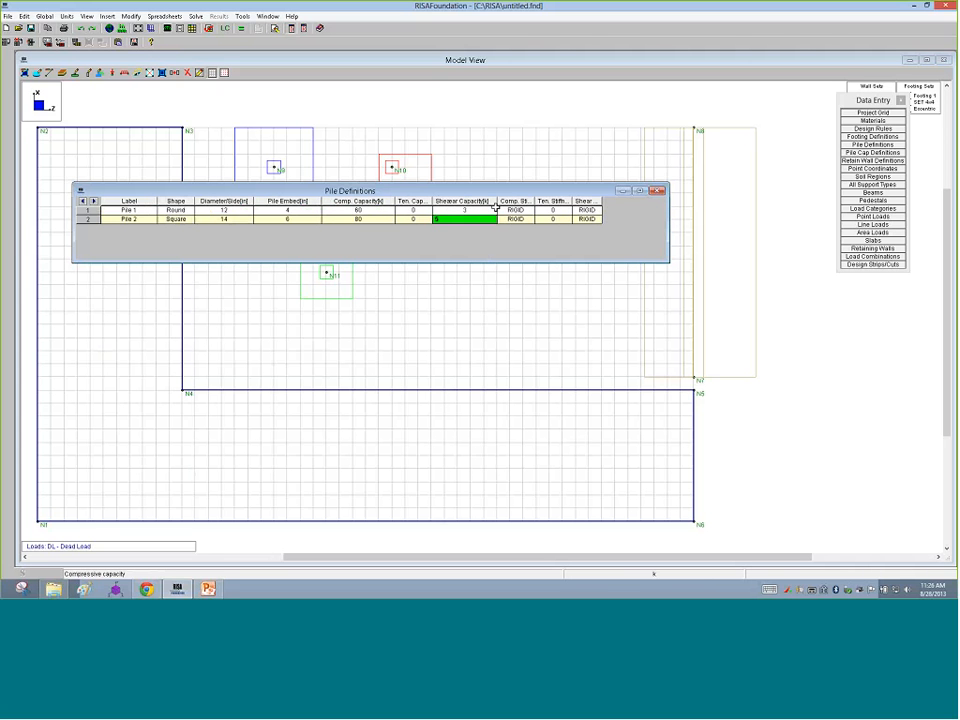
pyautogui.click(413, 209)
pyautogui.moveTo(435, 203); pyautogui.dragTo(455, 203)
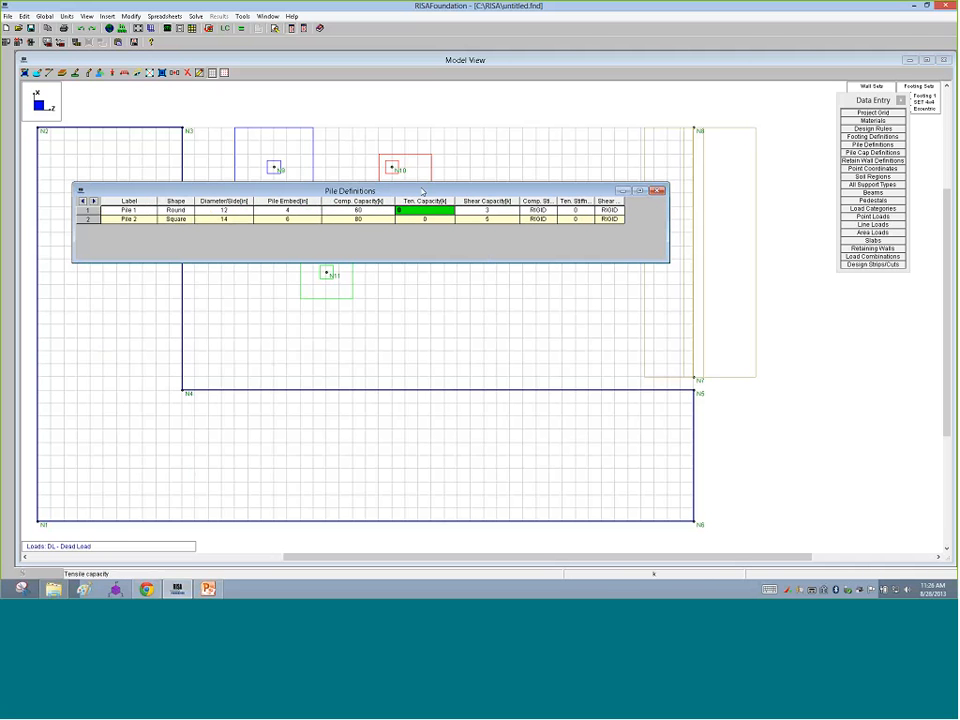
# Step: Compare the compressive and tensile capacities of Pile 1 and Pile 2
pyautogui.click(387, 212)
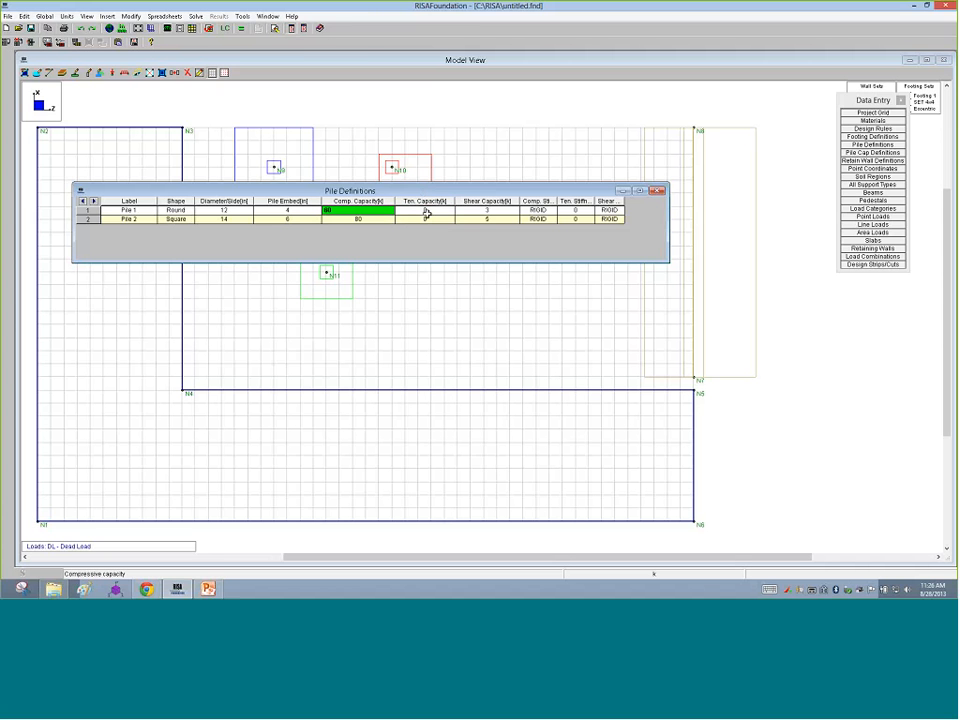
pyautogui.click(427, 211)
pyautogui.moveTo(427, 211); pyautogui.dragTo(407, 219)
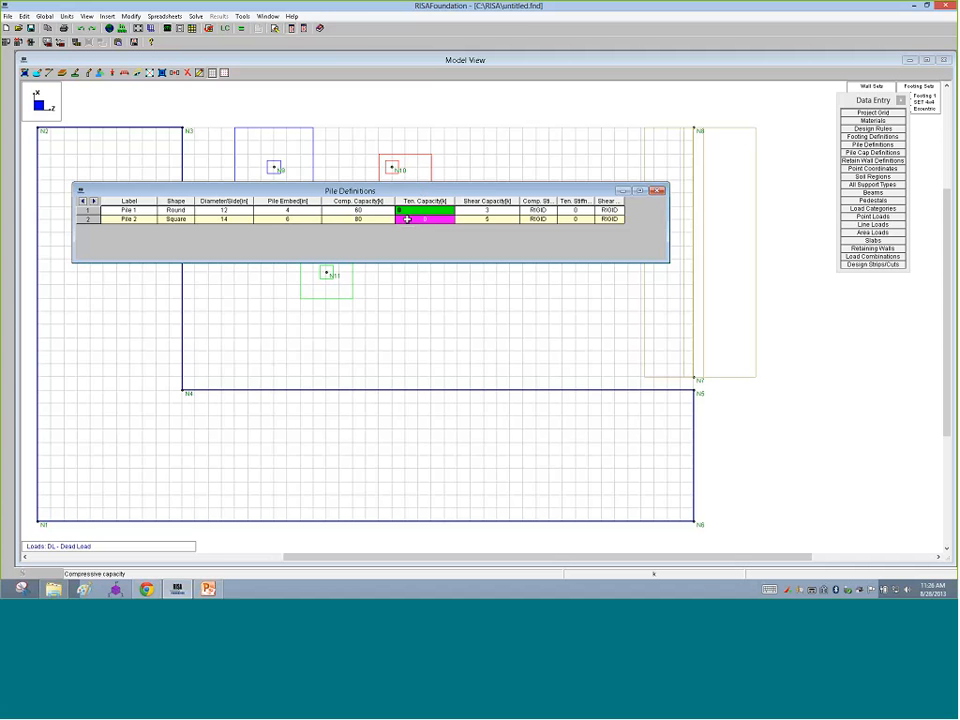
pyautogui.click(408, 219)
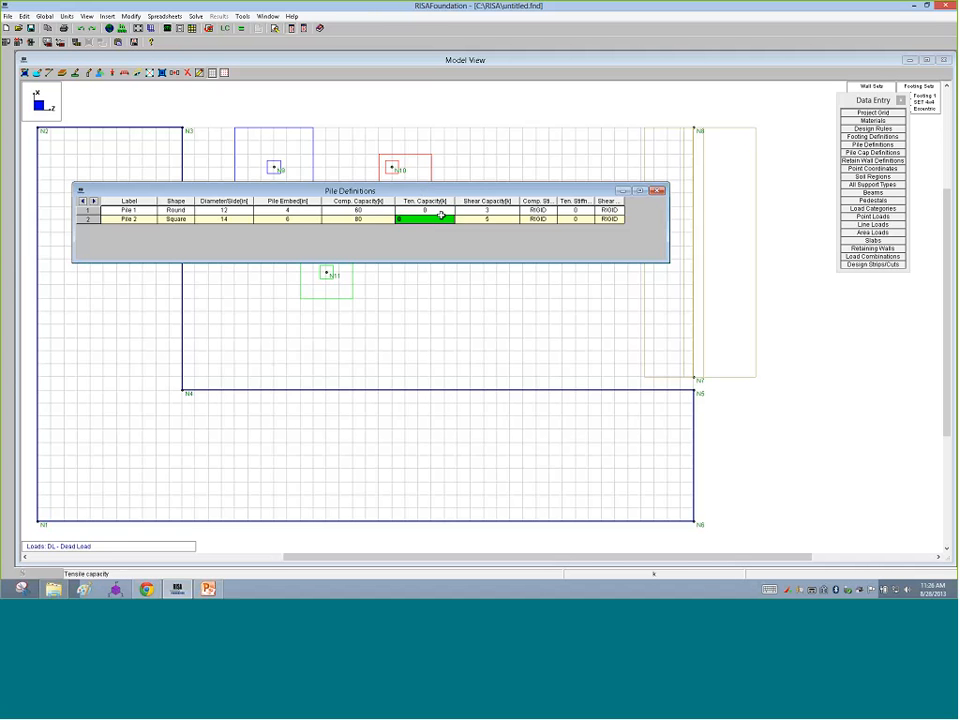
pyautogui.click(441, 212)
pyautogui.click(428, 219)
pyautogui.keyDown('shift'); pyautogui.click(425, 210); pyautogui.keyUp('shift')
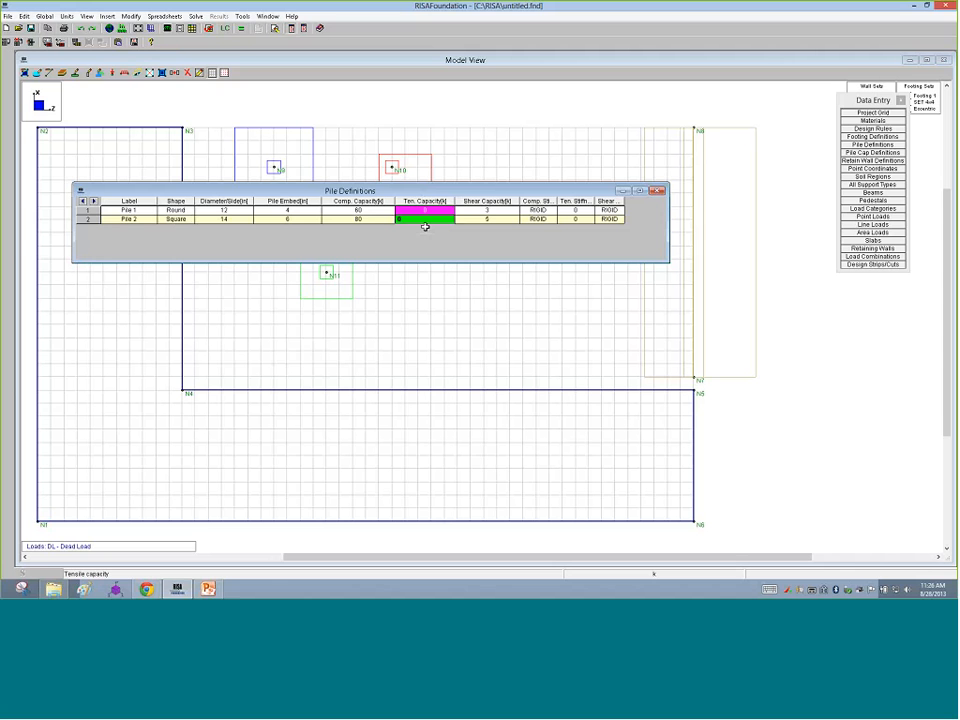
pyautogui.click(660, 231)
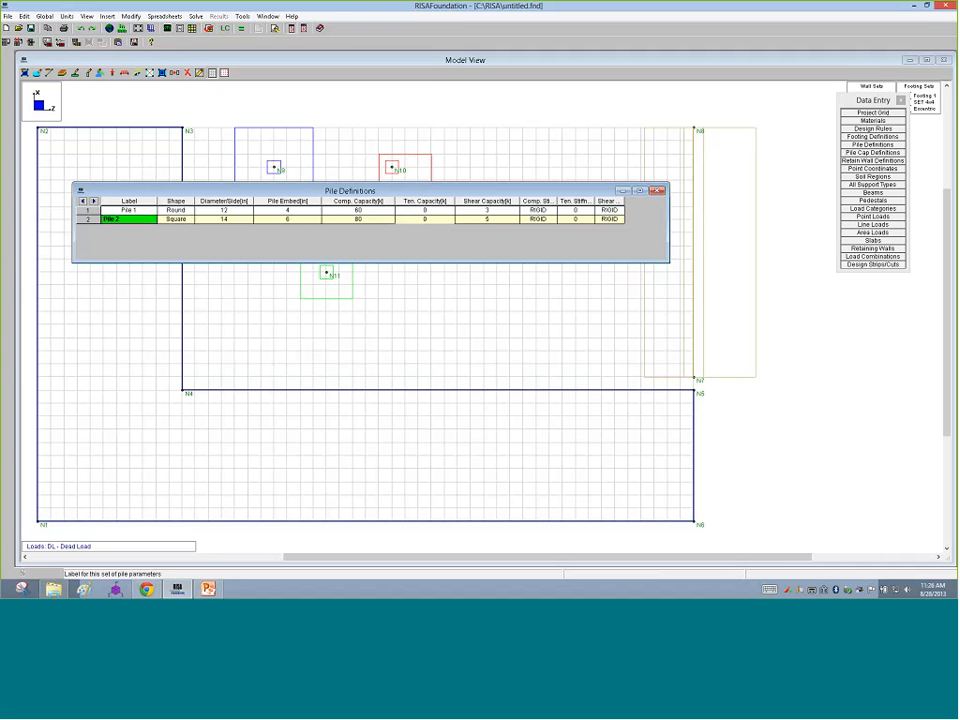
pyautogui.moveTo(369, 211); pyautogui.dragTo(387, 217)
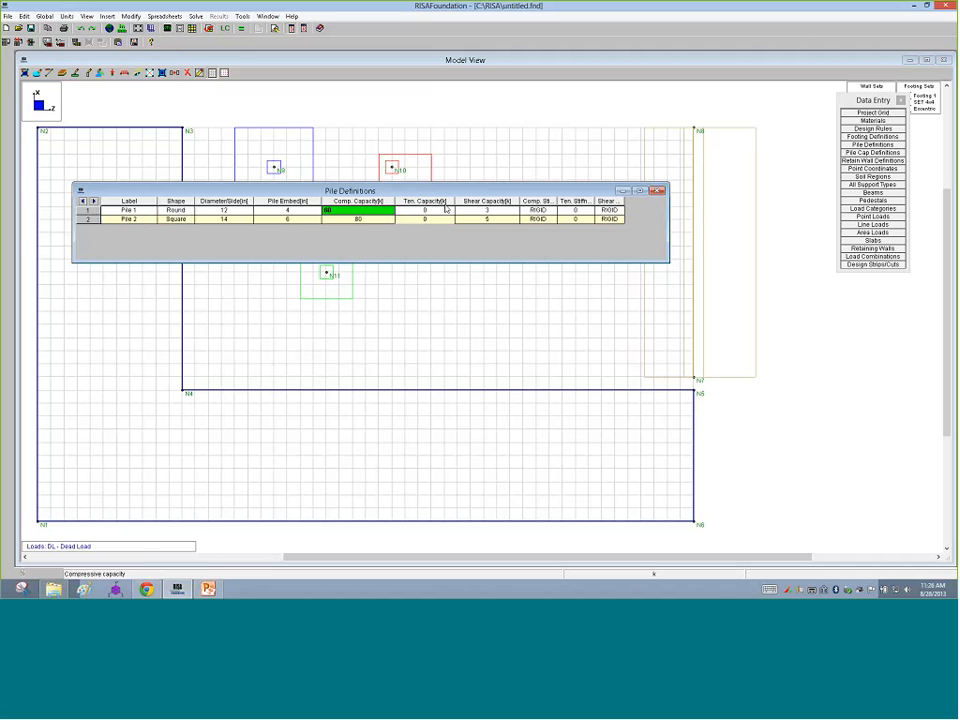
# Step: Enlarge the pile definitions spreadsheet and widen the compressive, tensile and shear stiffness columns to read their full headings
pyautogui.click(537, 210)
pyautogui.moveTo(556, 201); pyautogui.dragTo(566, 202)
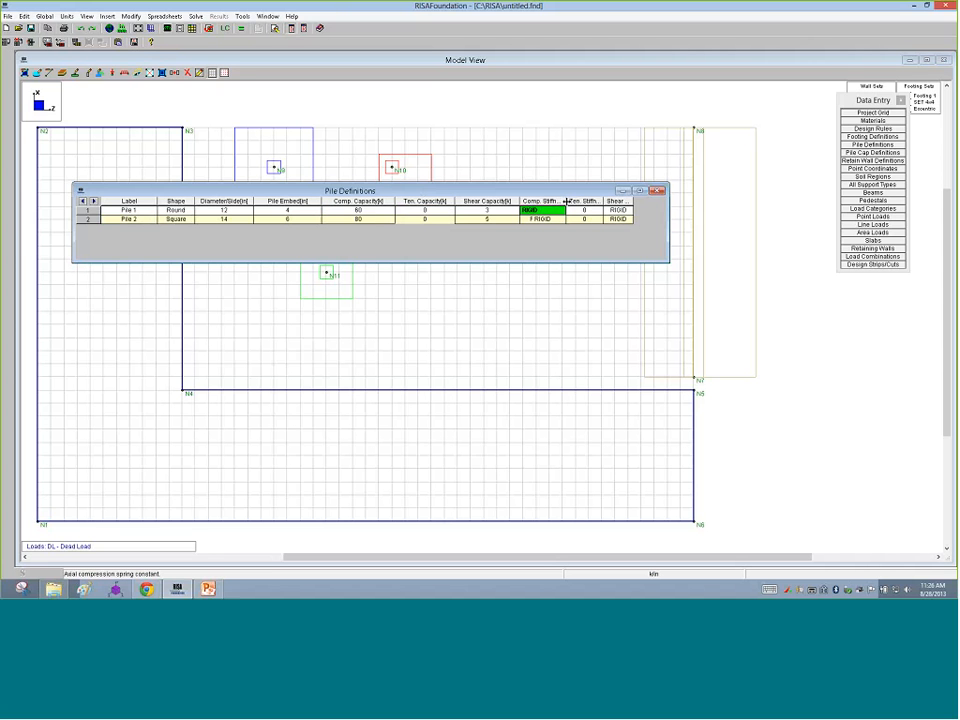
pyautogui.moveTo(669, 211); pyautogui.dragTo(780, 211)
pyautogui.moveTo(566, 202); pyautogui.dragTo(653, 203)
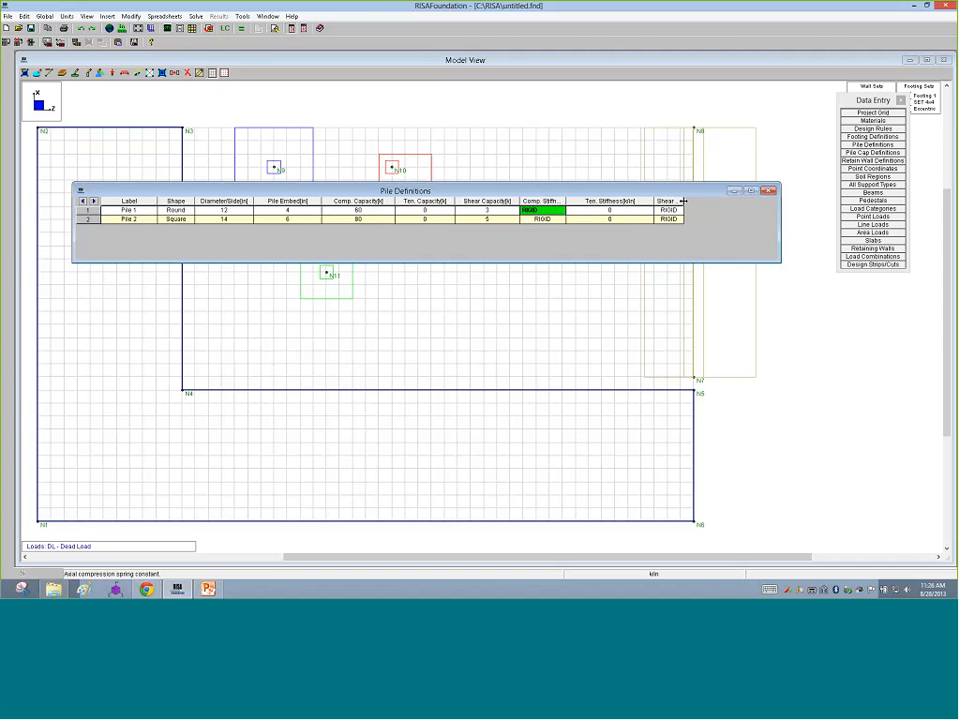
pyautogui.doubleClick(683, 201)
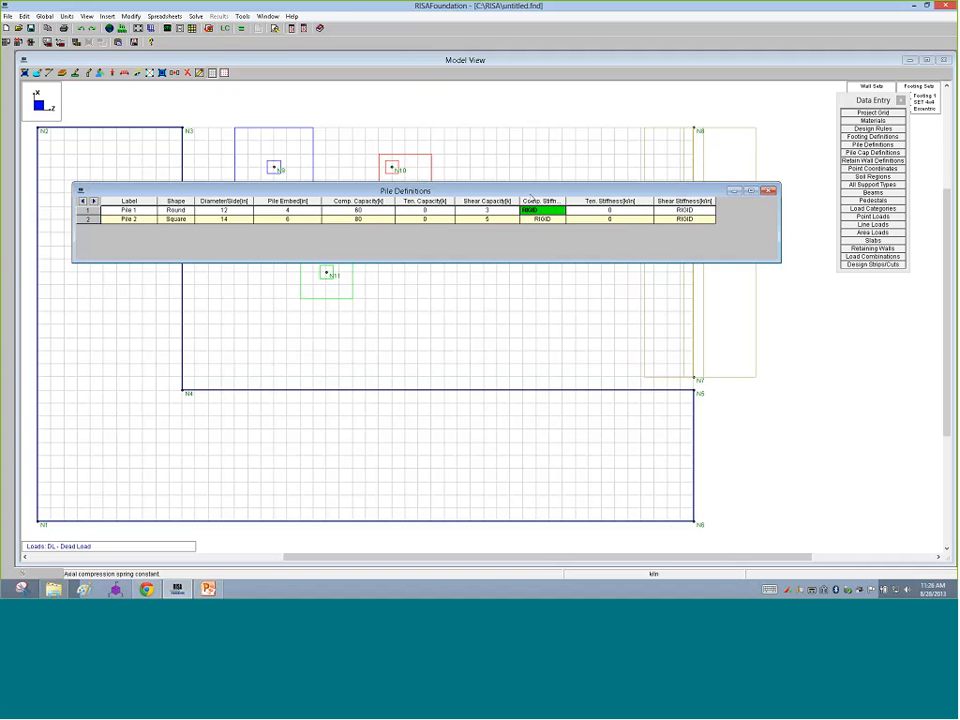
pyautogui.doubleClick(565, 201)
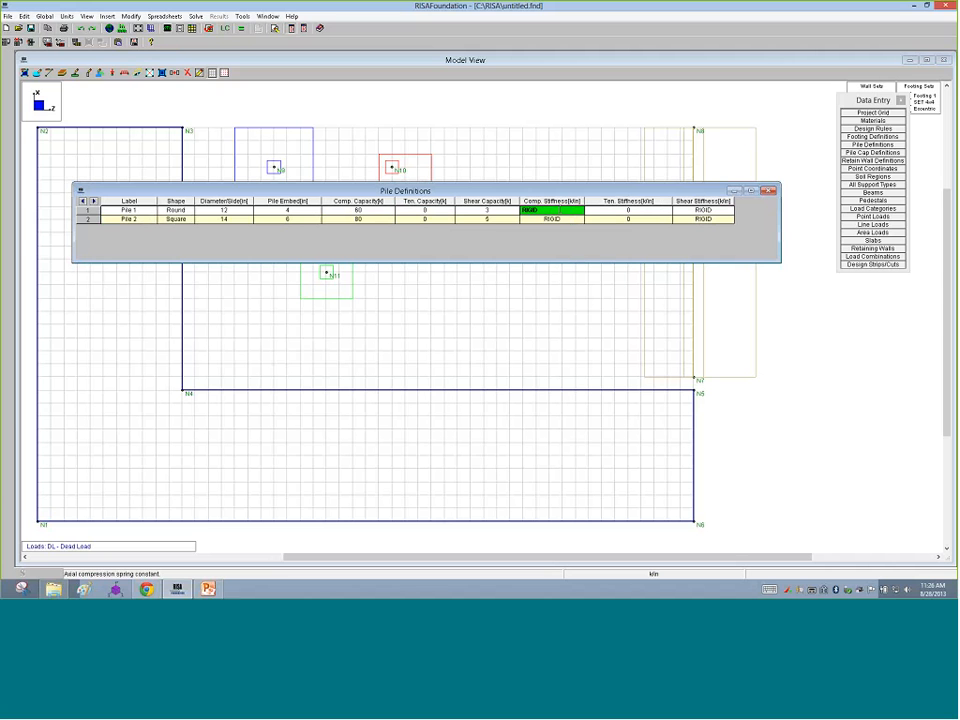
# Step: Review the compressive, tensile and shear stiffness entries of Pile 1 and Pile 2
pyautogui.click(558, 219)
pyautogui.press('Up')
pyautogui.press('F2')
pyautogui.press('Tab')
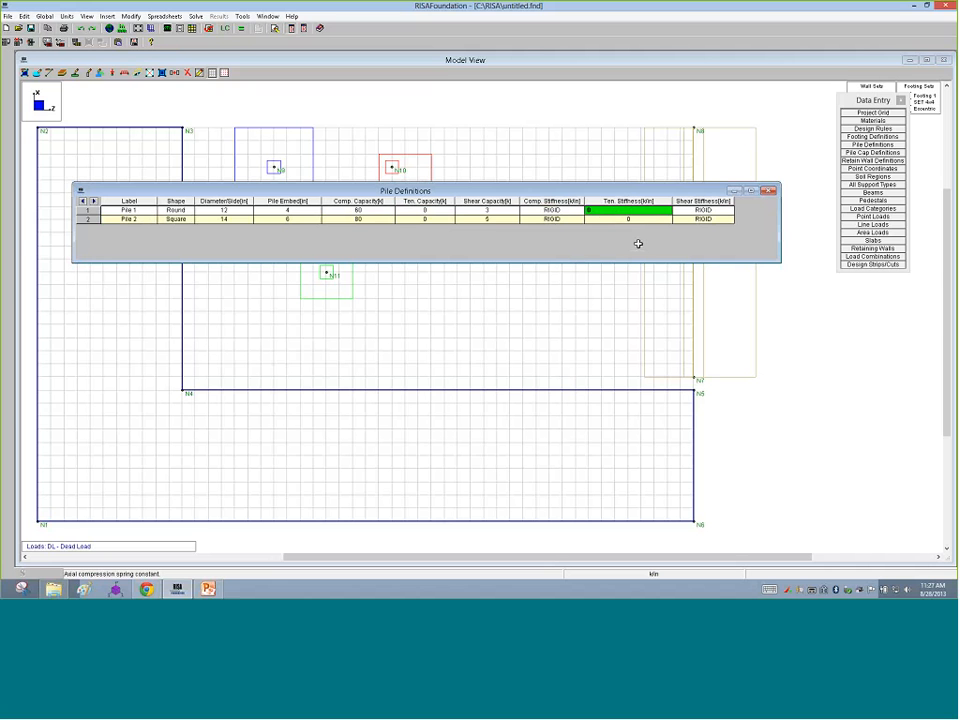
pyautogui.press('Down')
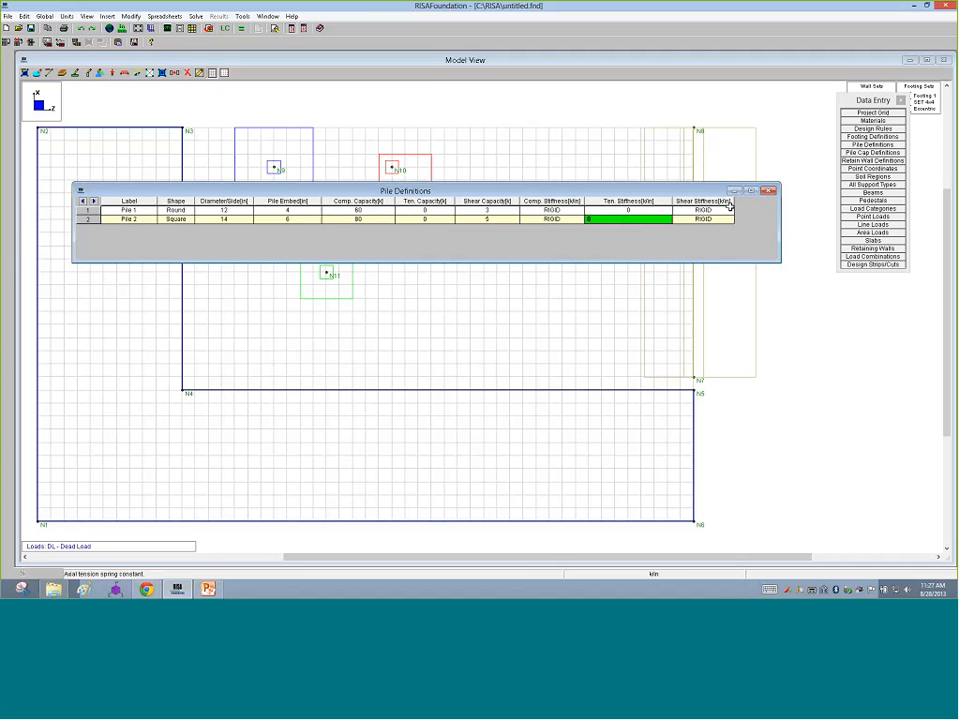
pyautogui.moveTo(733, 203); pyautogui.dragTo(749, 203)
pyautogui.click(708, 209)
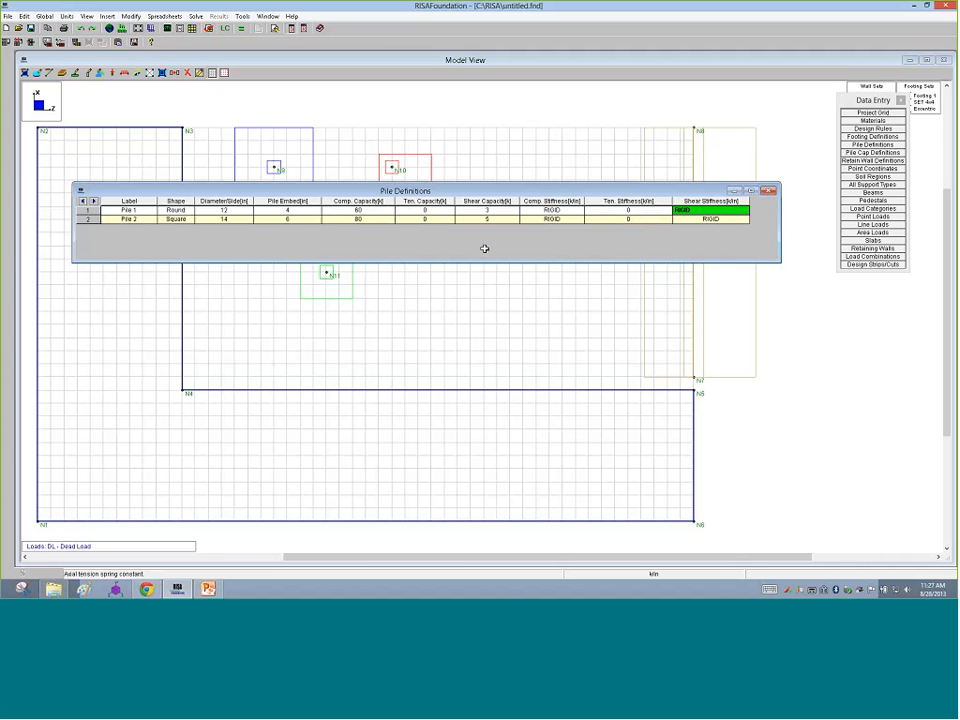
# Step: Add a third pile definition based on Pile 2 and set its compressive stiffness to 100 k/in
pyautogui.click(139, 219)
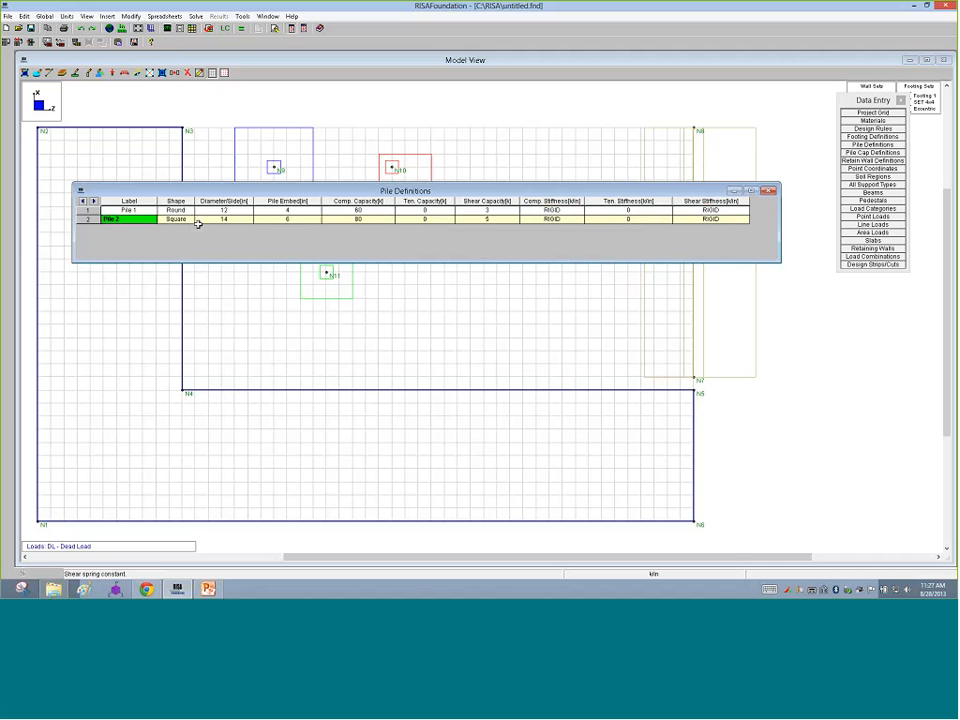
pyautogui.press('Return')
pyautogui.press('Tab')
pyautogui.press('Tab')
pyautogui.press('Tab')
pyautogui.press('Tab')
pyautogui.press('Tab')
pyautogui.press('Tab')
pyautogui.press('Tab')
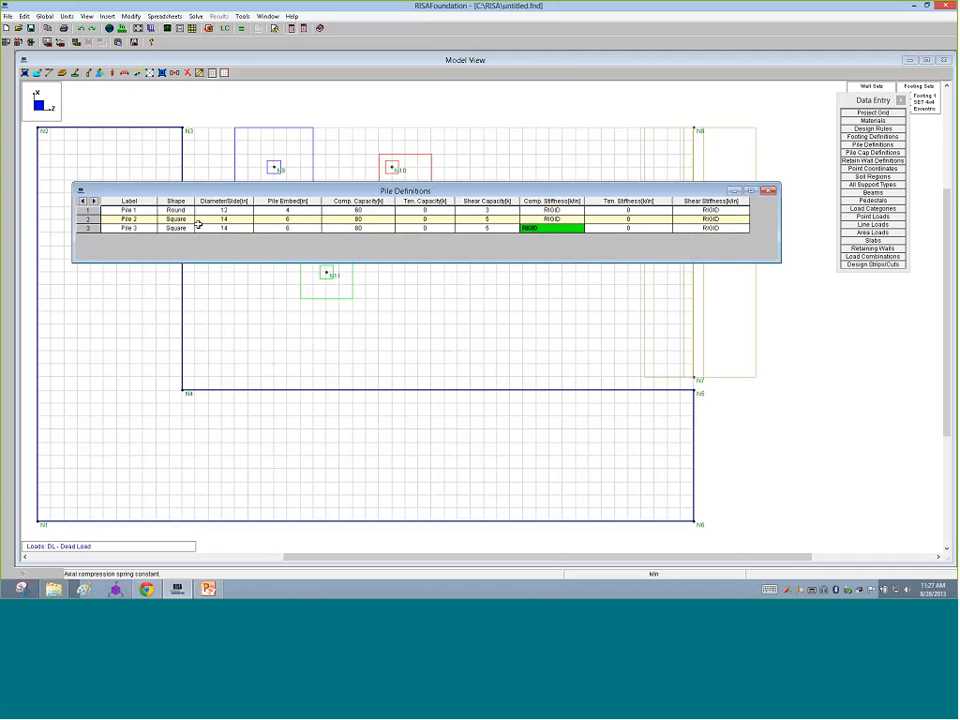
pyautogui.write('100')
pyautogui.press('Return')
# Step: Set the tensile stiffness of Pile 3 to 10 k/in and check it against the compressive stiffness
pyautogui.press('Left')
pyautogui.press('Return')
pyautogui.write('1')
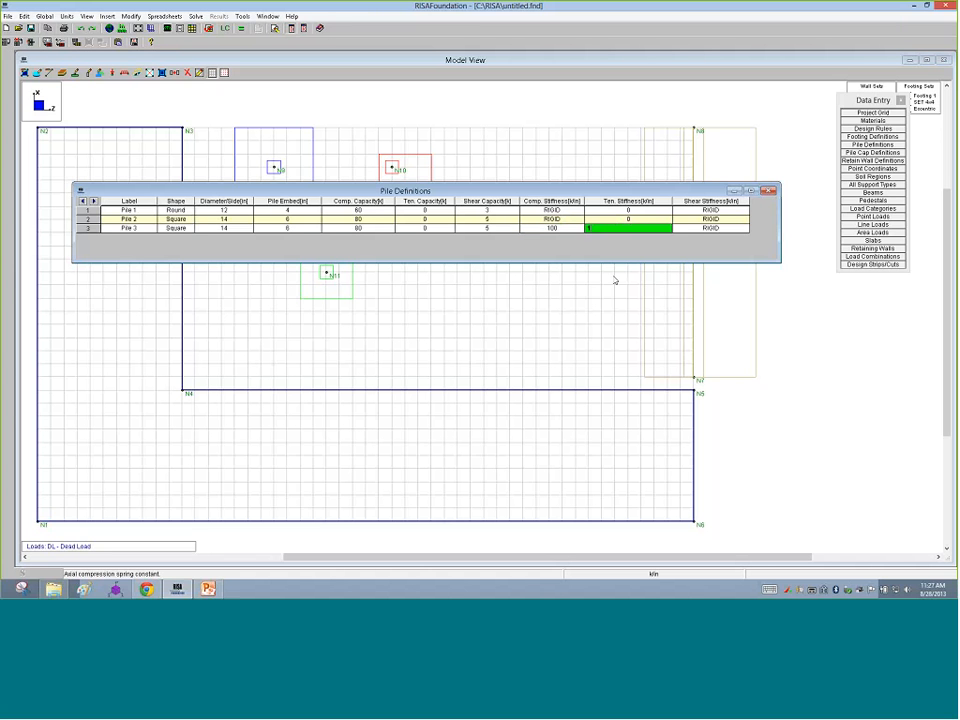
pyautogui.write('0')
pyautogui.press('Up')
pyautogui.press('Down')
pyautogui.press('Left')
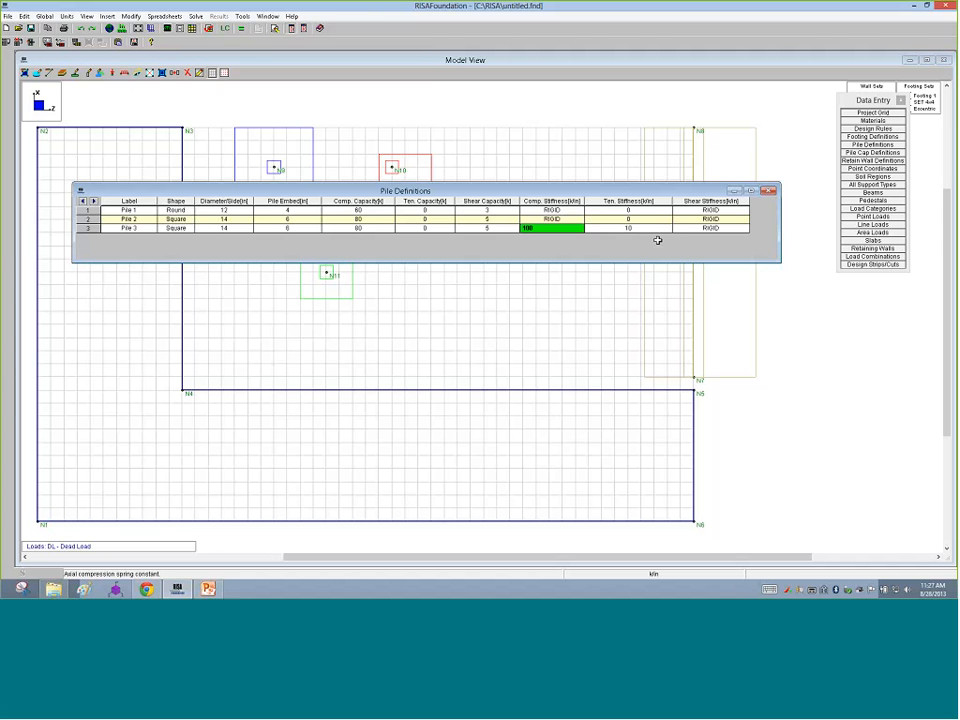
pyautogui.keyDown('shift'); pyautogui.click(634, 231); pyautogui.keyUp('shift')
pyautogui.click(634, 231)
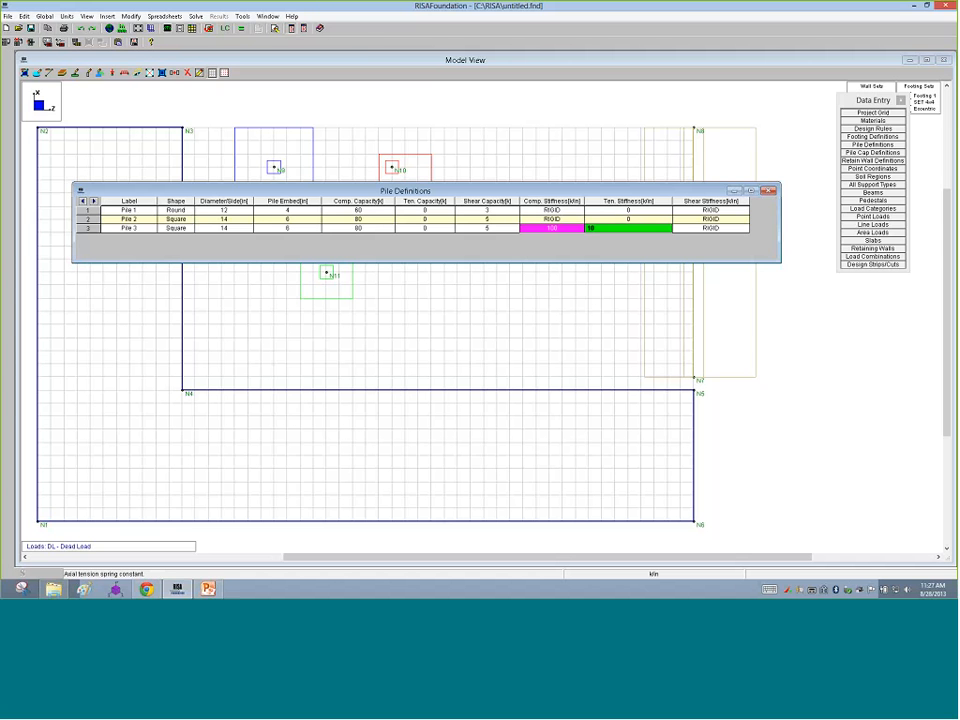
# Step: Shorten the pile definitions spreadsheet and close it to return to the model
pyautogui.moveTo(525, 262); pyautogui.dragTo(525, 249)
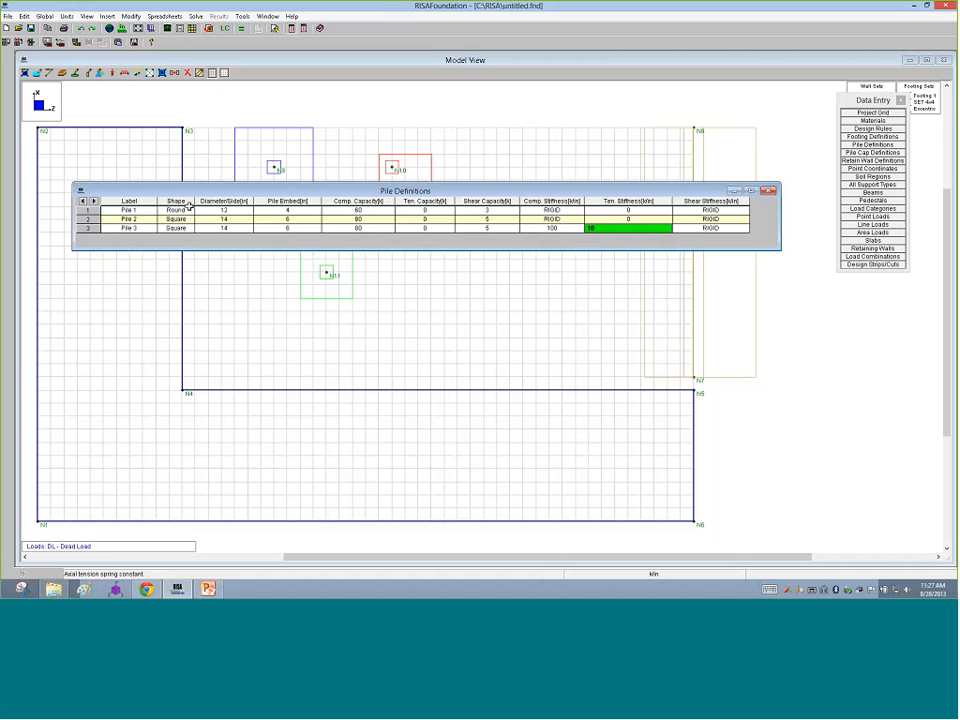
pyautogui.click(128, 210)
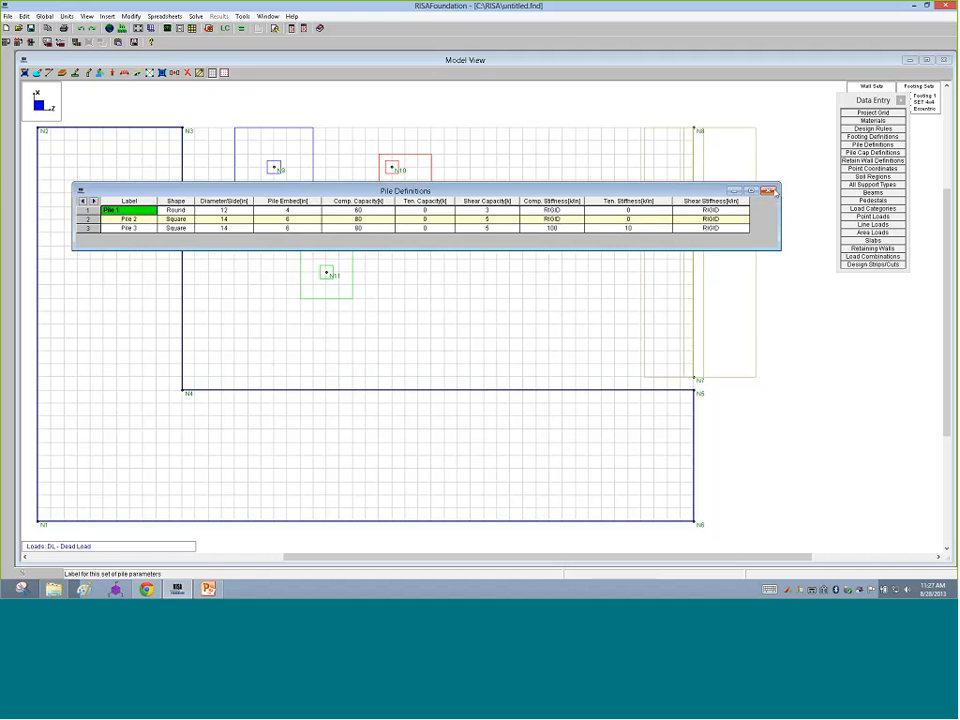
pyautogui.click(768, 190)
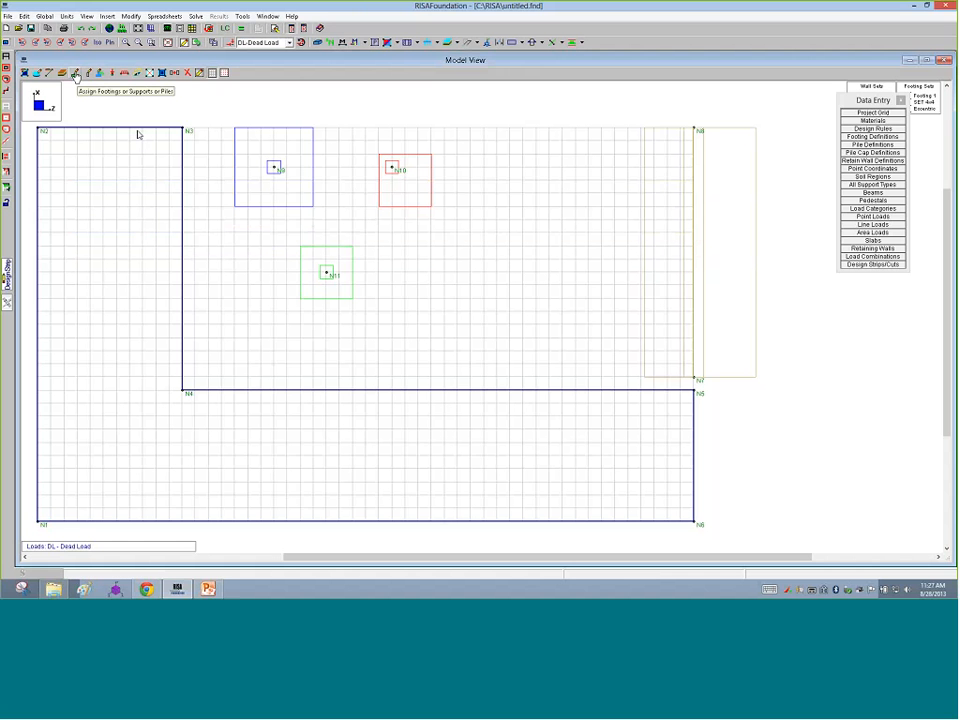
# Step: Assign Pile 1 at three grid points inside the slab near N2, two in one row and one in the row below
pyautogui.click(76, 75)
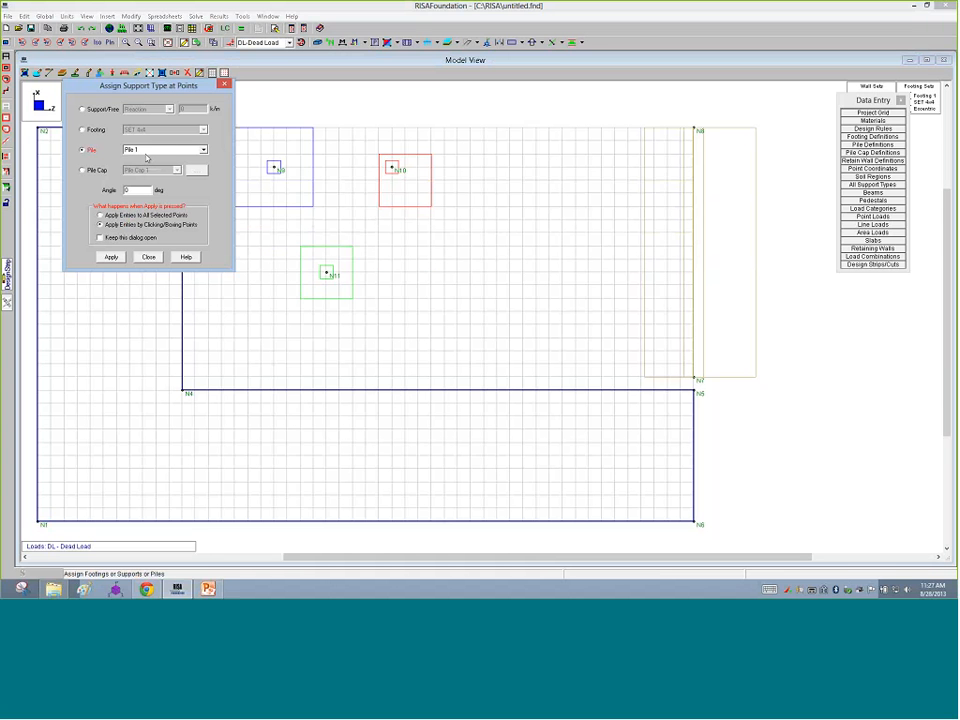
pyautogui.click(112, 258)
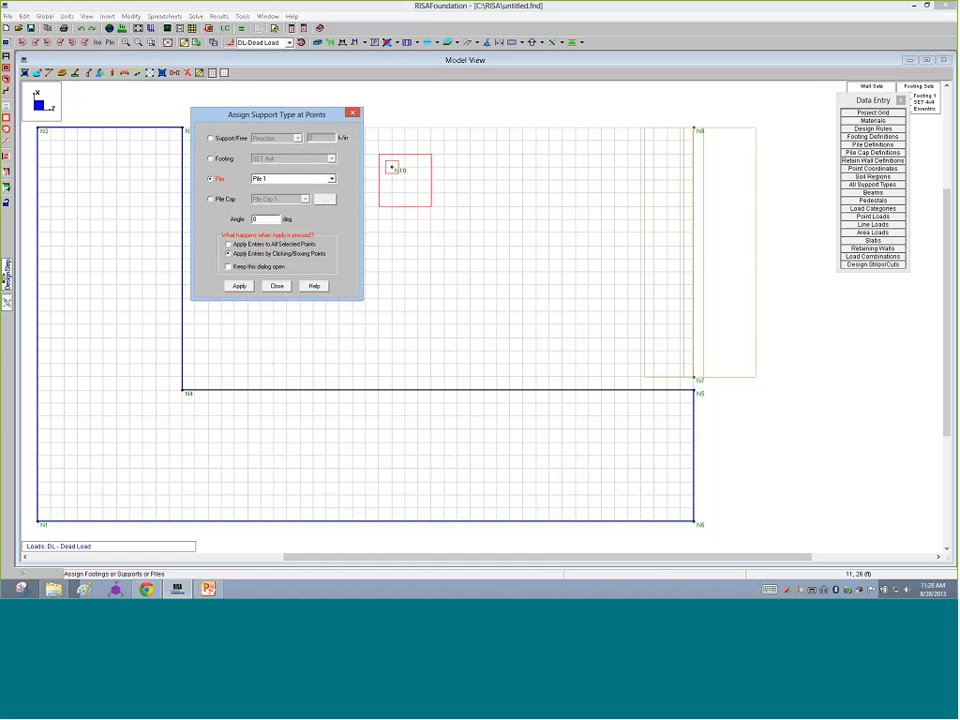
pyautogui.click(239, 286)
pyautogui.scroll(-2, 261, 270)
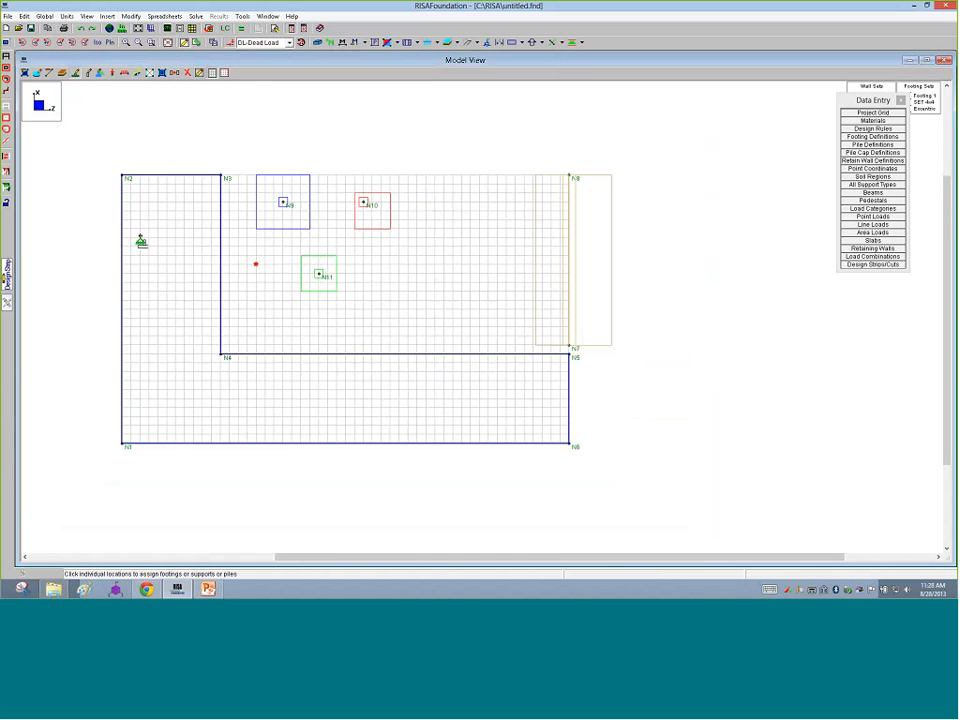
pyautogui.scroll(1, 141, 241)
pyautogui.click(164, 202)
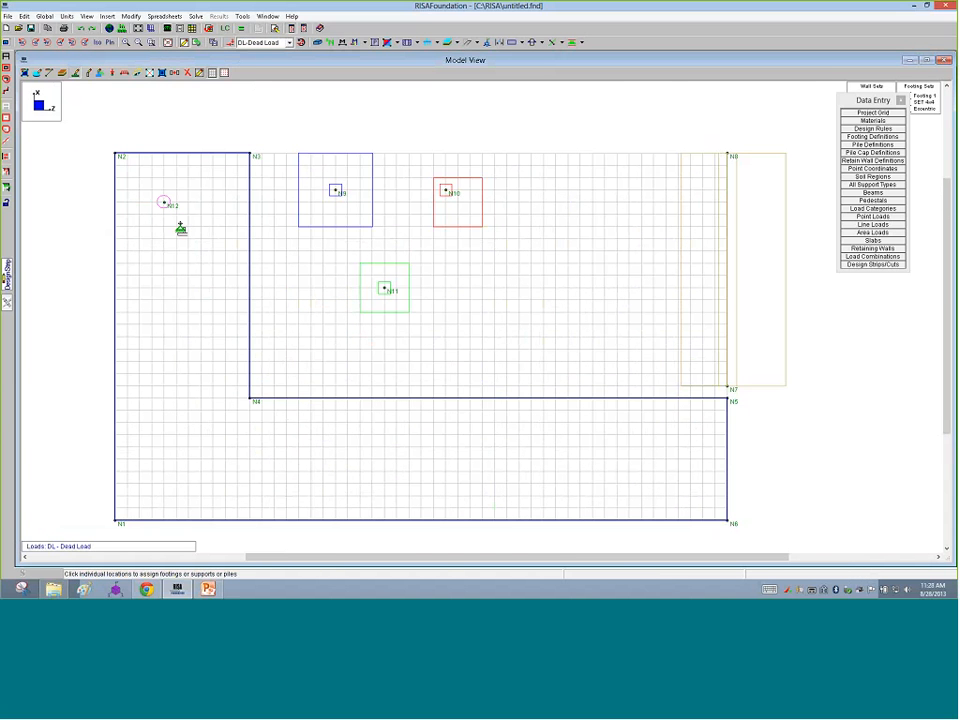
pyautogui.click(212, 202)
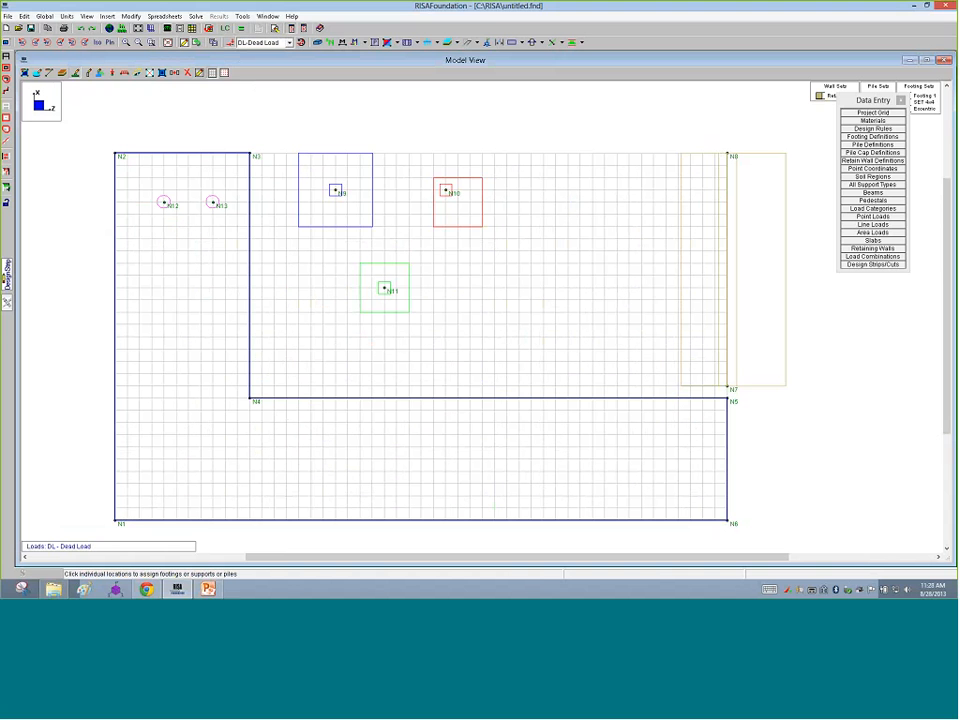
pyautogui.click(164, 239)
# Step: Assign Pile 2 at three grid points beside and below the round piles in the slab's N2–N3 leg
pyautogui.click(100, 73)
pyautogui.click(203, 150)
pyautogui.click(160, 158)
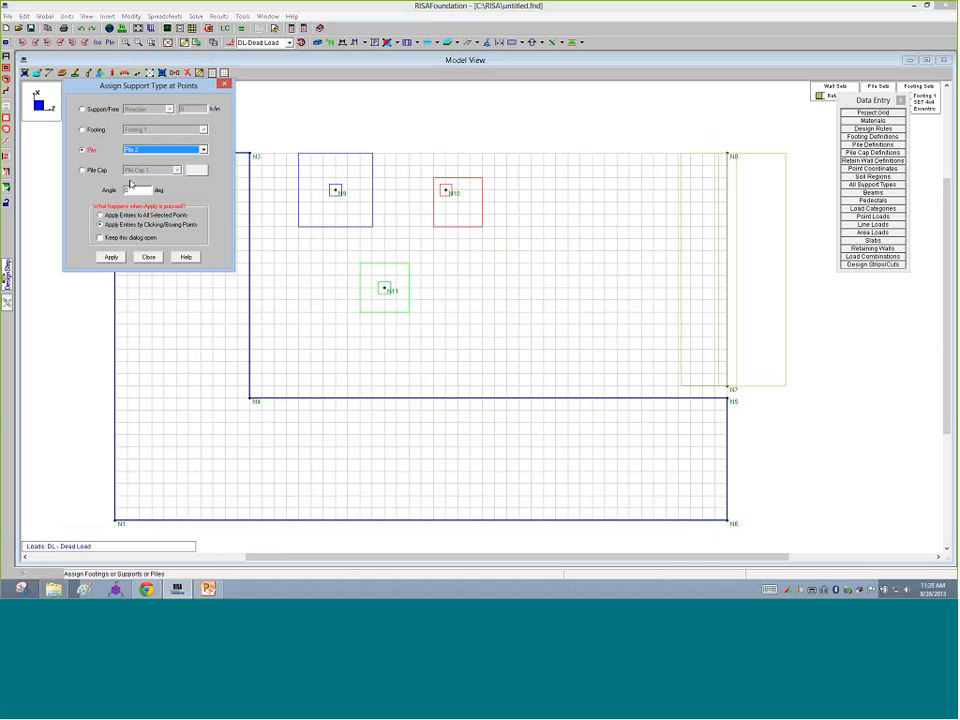
pyautogui.click(111, 257)
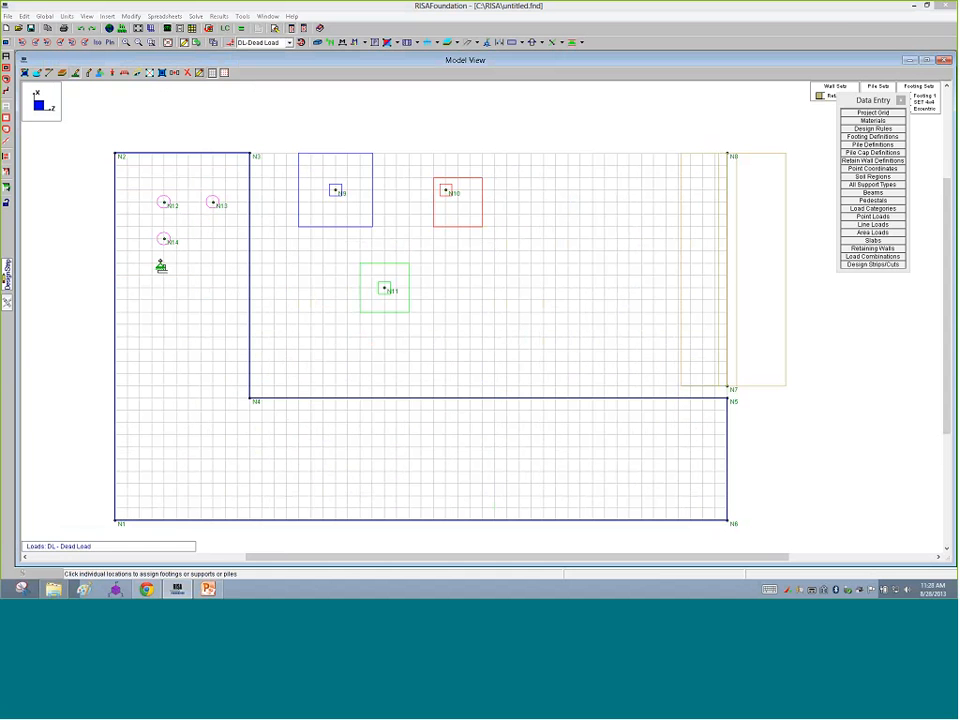
pyautogui.click(213, 242)
pyautogui.click(164, 277)
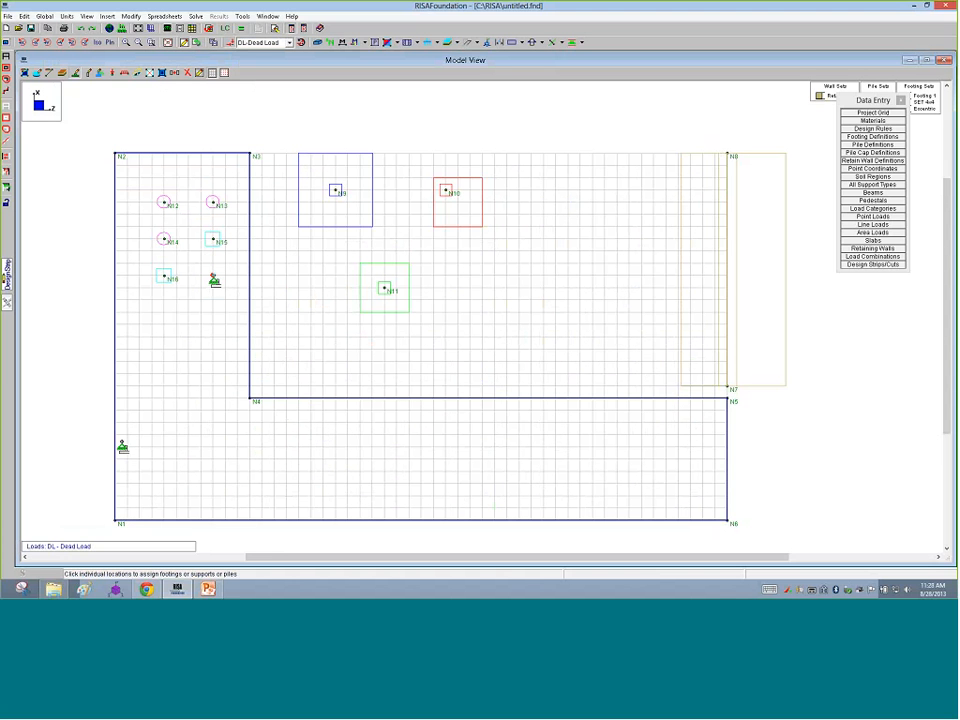
pyautogui.click(213, 277)
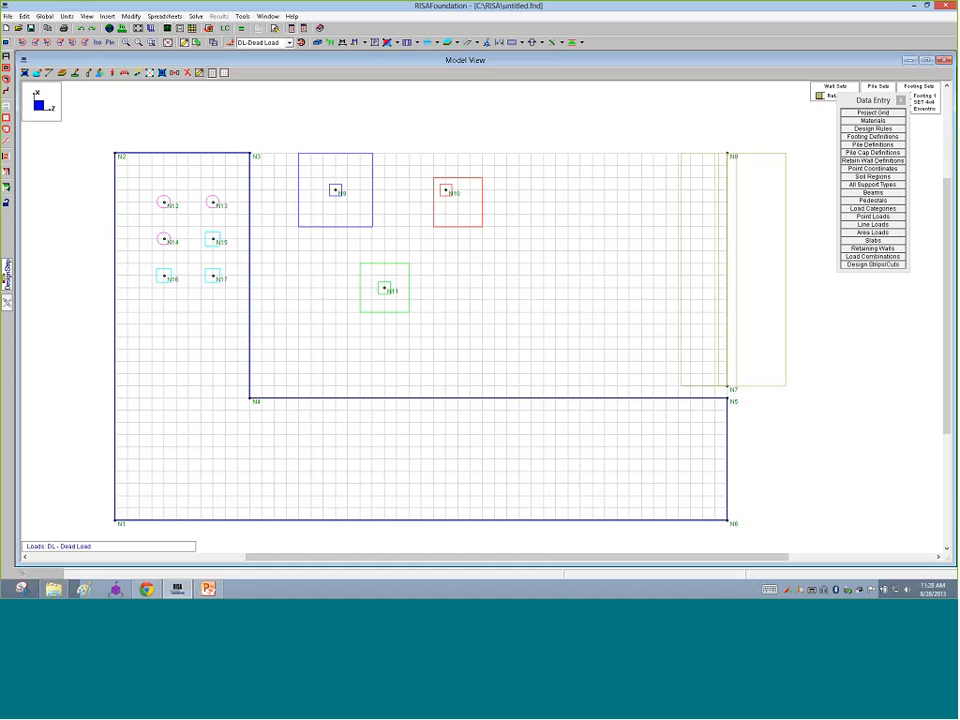
# Step: Show the model rendered in isometric view and examine the round and square piles beneath the slab
pyautogui.click(95, 43)
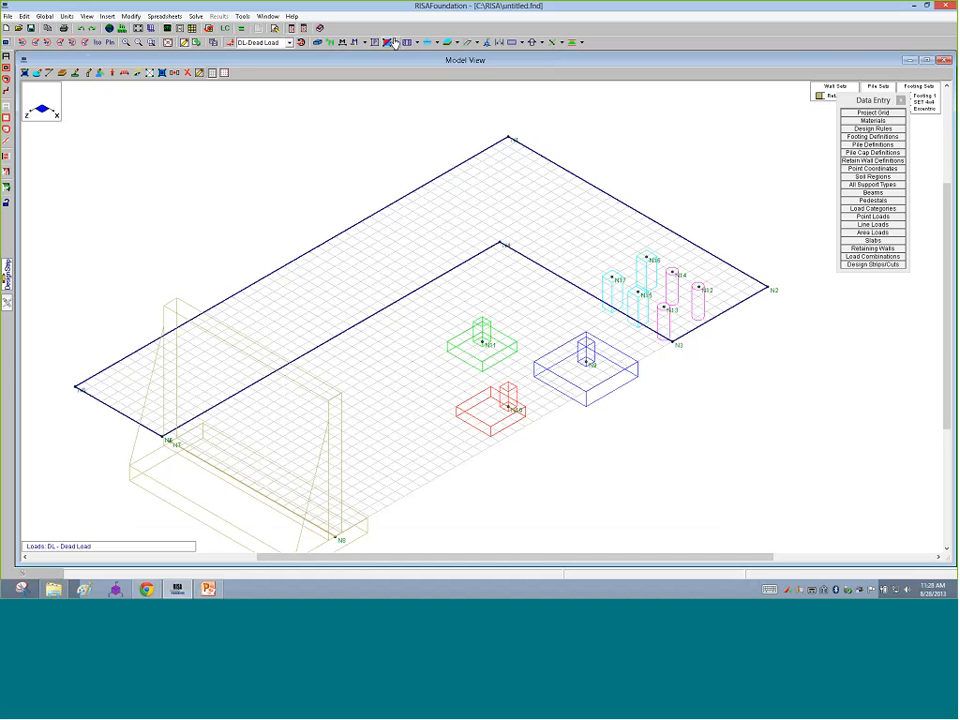
pyautogui.click(318, 42)
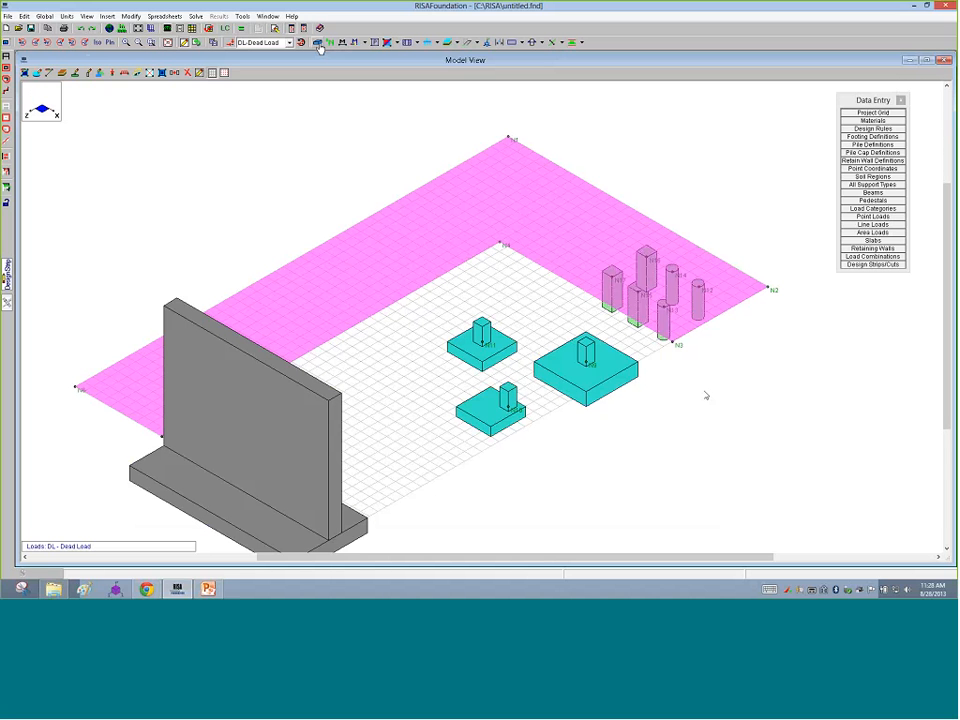
pyautogui.scroll(2, 668, 423)
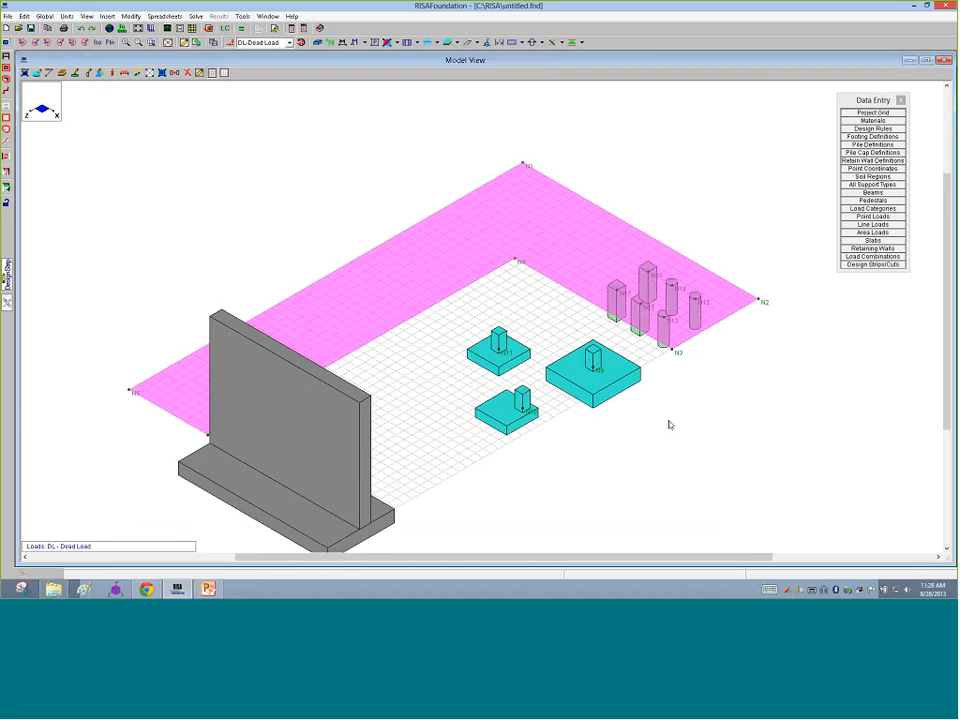
pyautogui.scroll(-1, 671, 433)
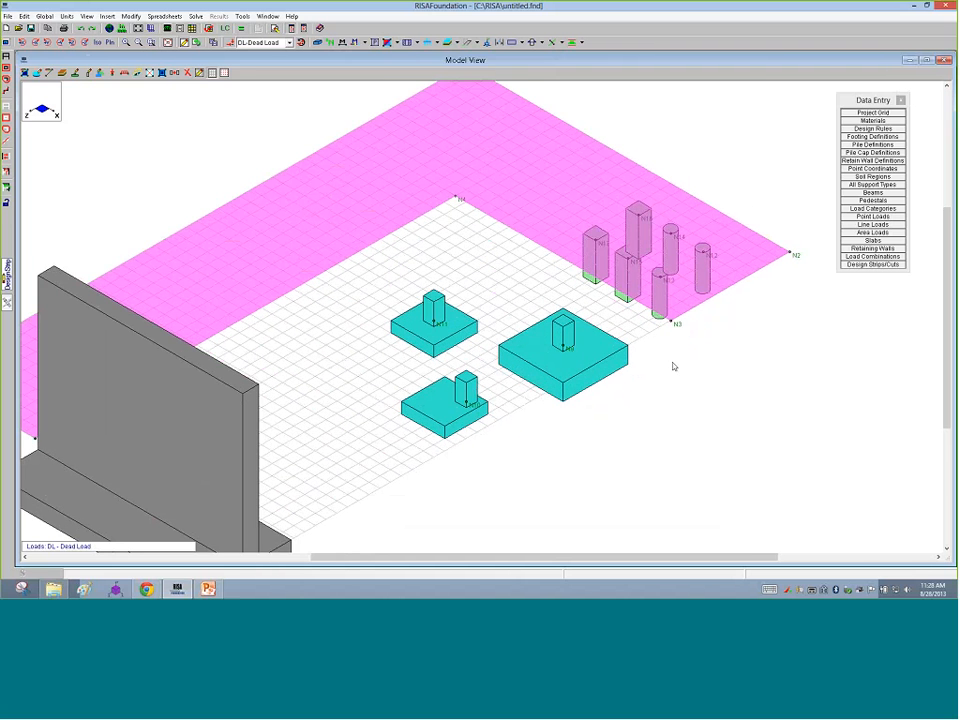
pyautogui.scroll(-1, 502, 278)
pyautogui.scroll(-1, 498, 288)
pyautogui.scroll(-1, 694, 291)
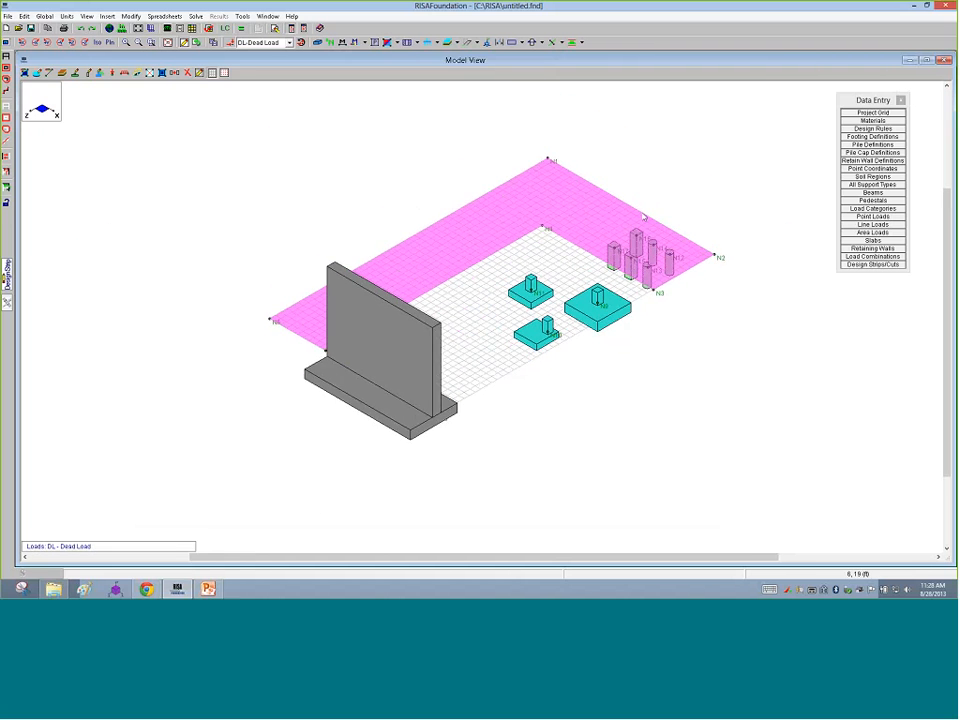
pyautogui.scroll(2, 610, 246)
# Step: Rotate the rendered model to examine the piles from a low side angle, and return to the plan view
pyautogui.click(62, 42)
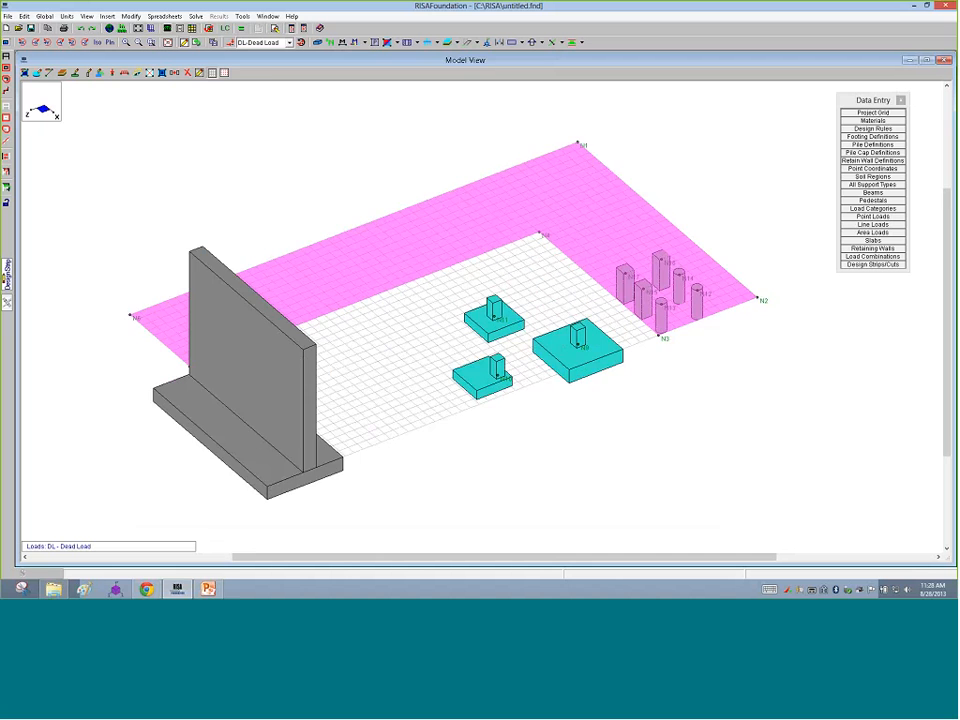
pyautogui.click(62, 42)
pyautogui.click(63, 43)
pyautogui.click(83, 43)
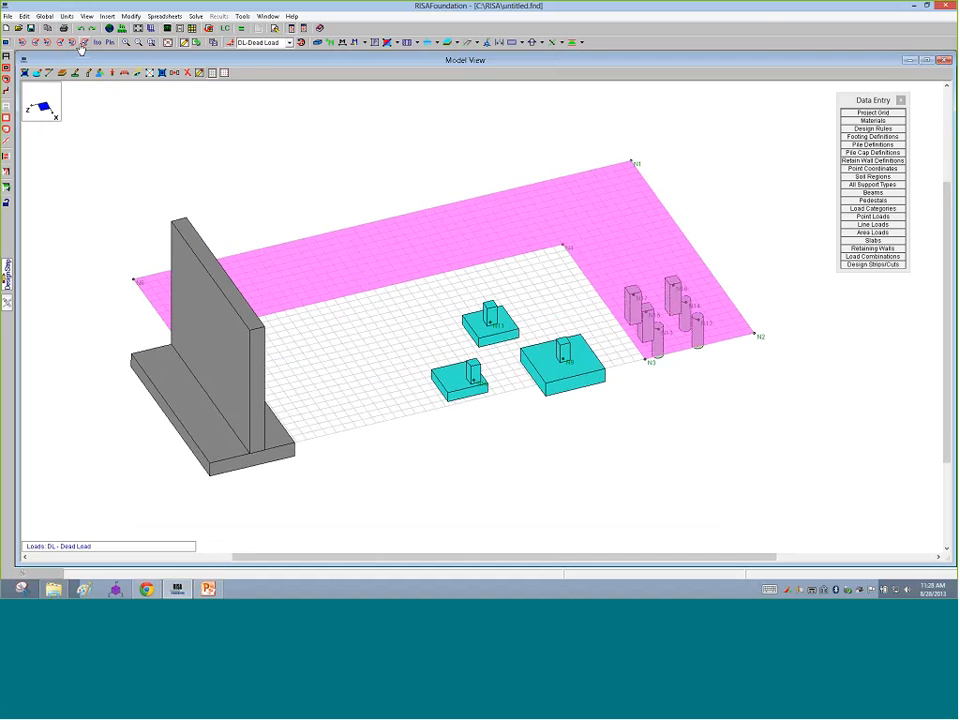
pyautogui.click(83, 43)
pyautogui.click(83, 43)
pyautogui.click(82, 44)
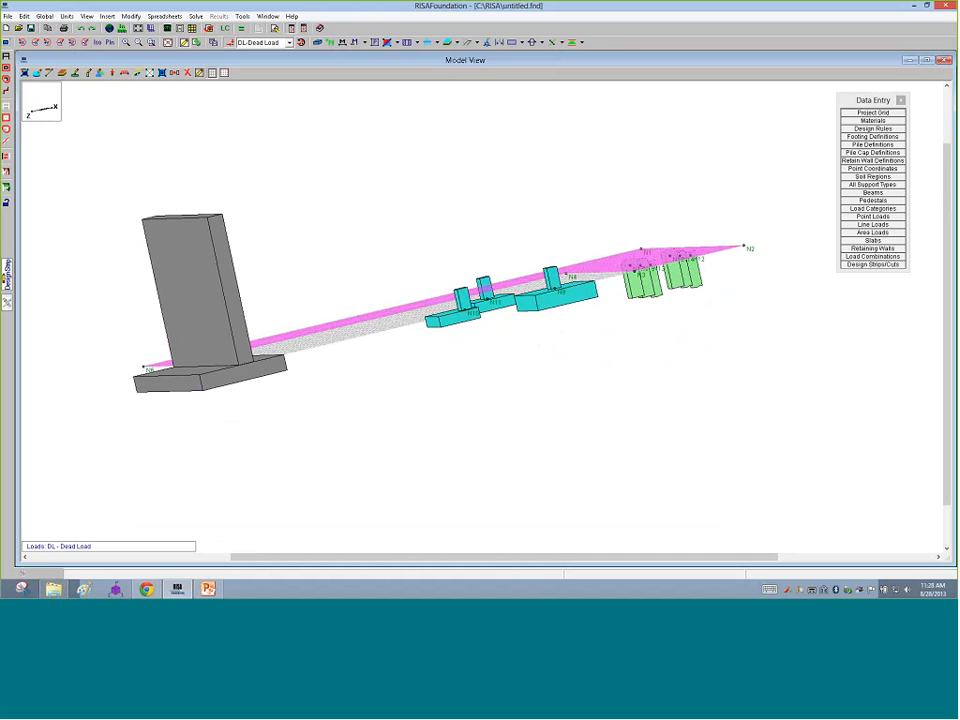
pyautogui.click(110, 43)
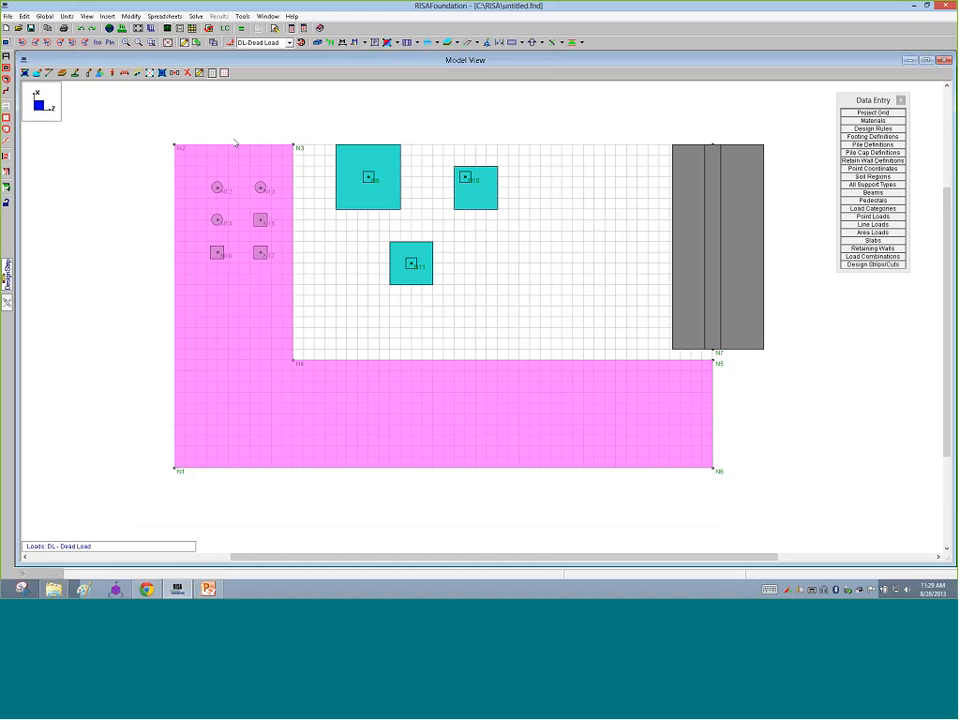
# Step: Choose a pile cap as the support type and open the Pile Cap Definition Editor for a new definition
pyautogui.click(75, 72)
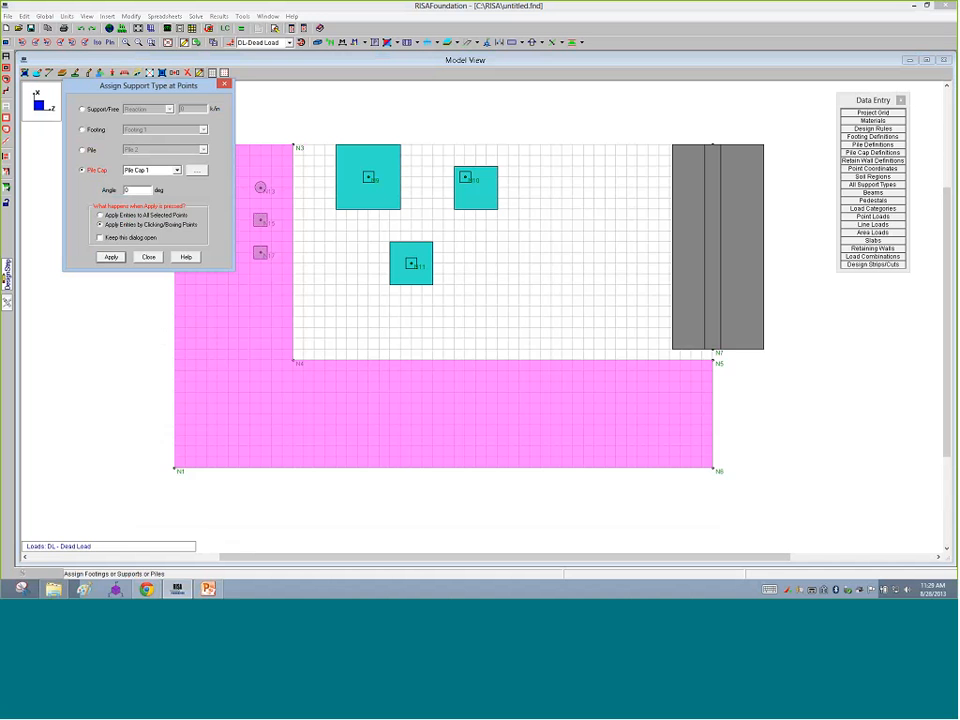
pyautogui.click(196, 170)
pyautogui.moveTo(233, 137); pyautogui.dragTo(368, 86)
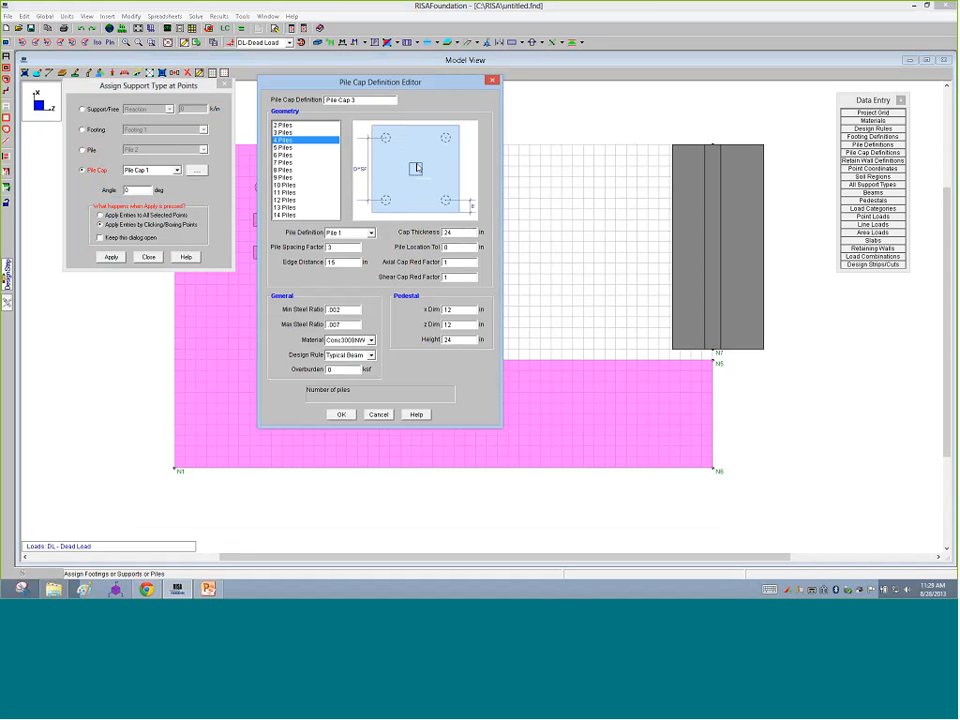
# Step: Compare the pile cap layouts for different pile counts and choose the 6 Piles arrangement
pyautogui.click(284, 147)
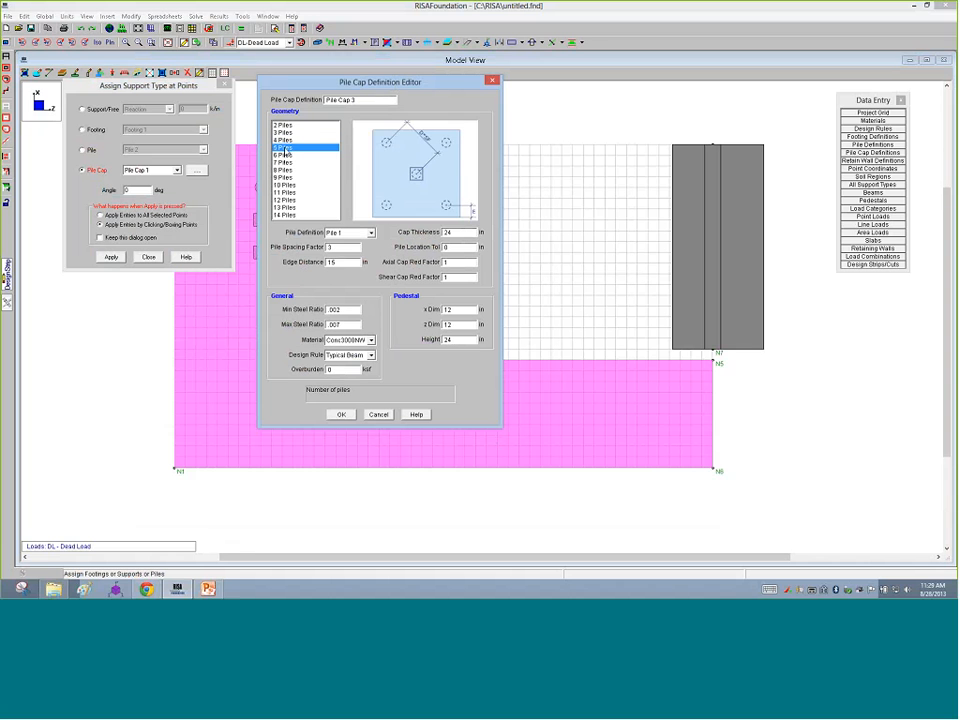
pyautogui.click(285, 125)
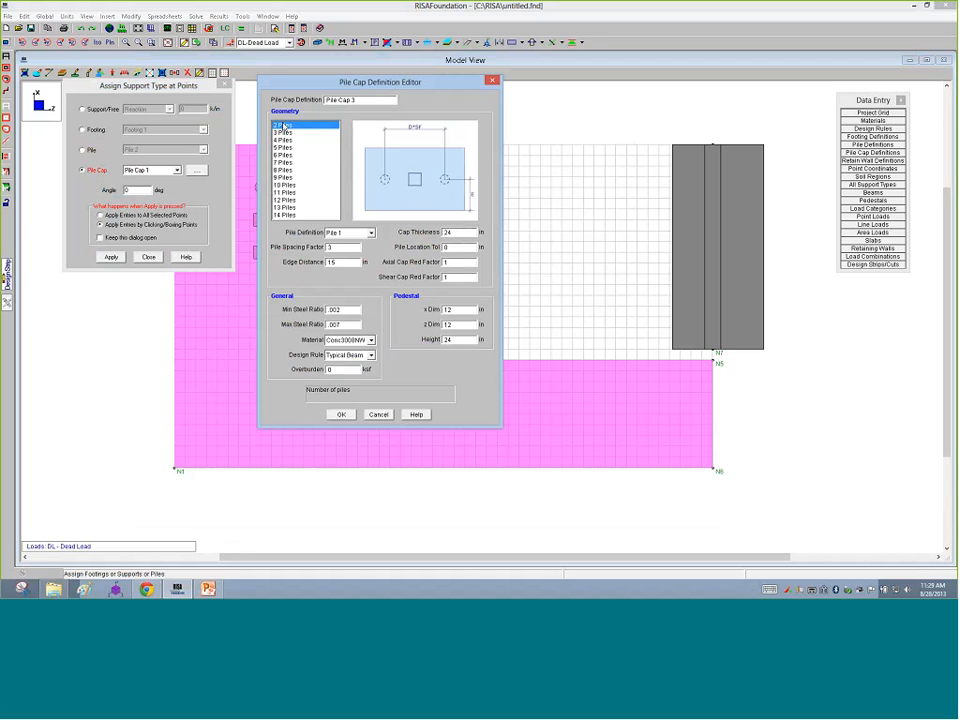
pyautogui.click(286, 132)
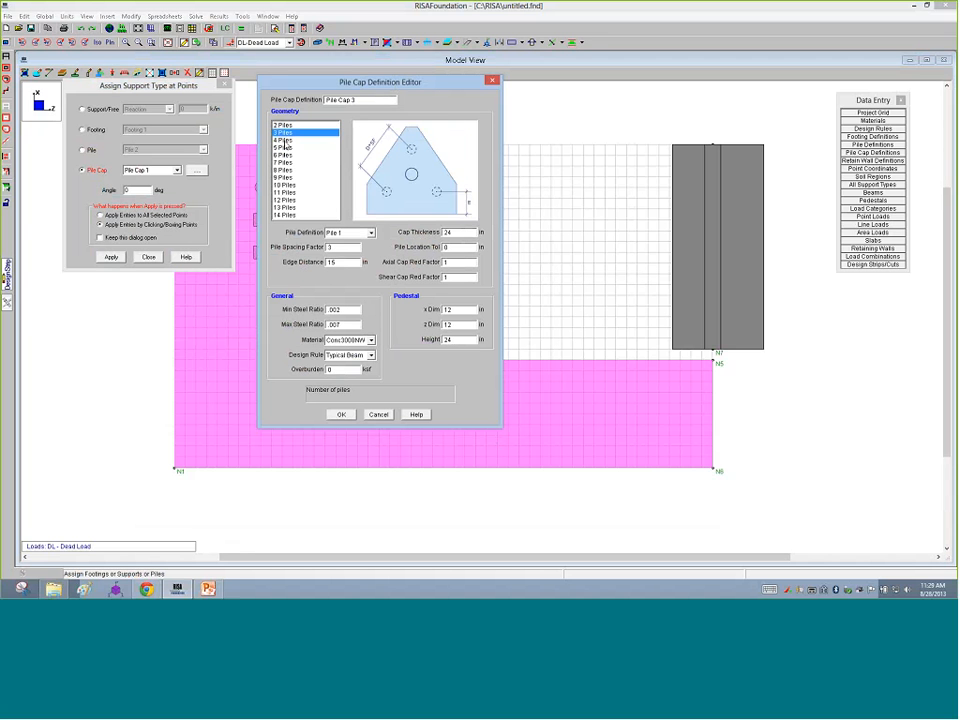
pyautogui.click(285, 148)
pyautogui.click(285, 162)
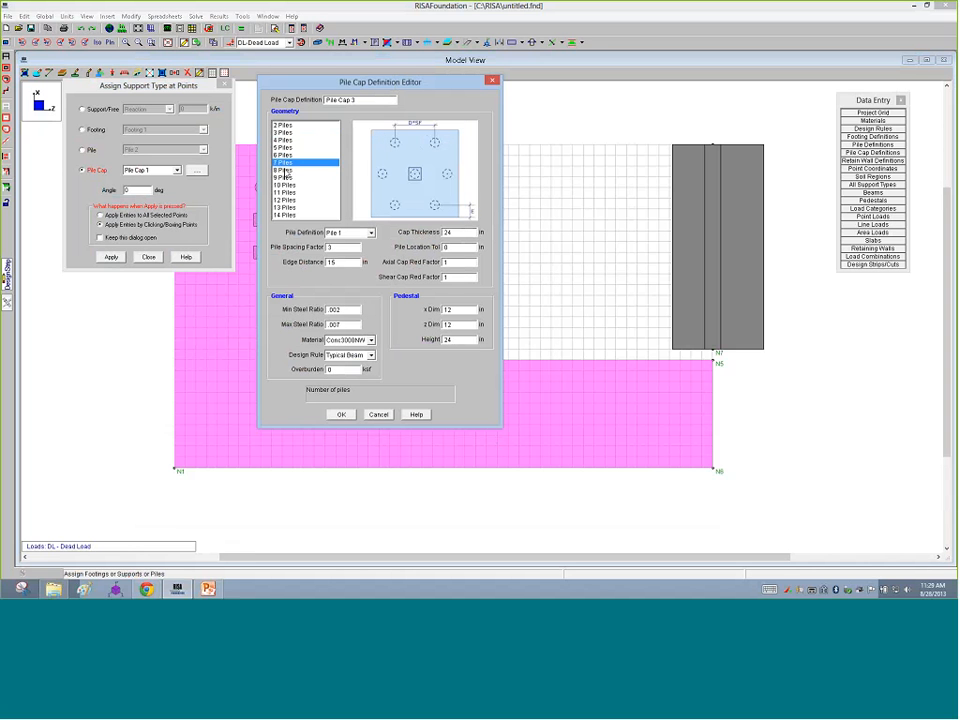
pyautogui.click(285, 170)
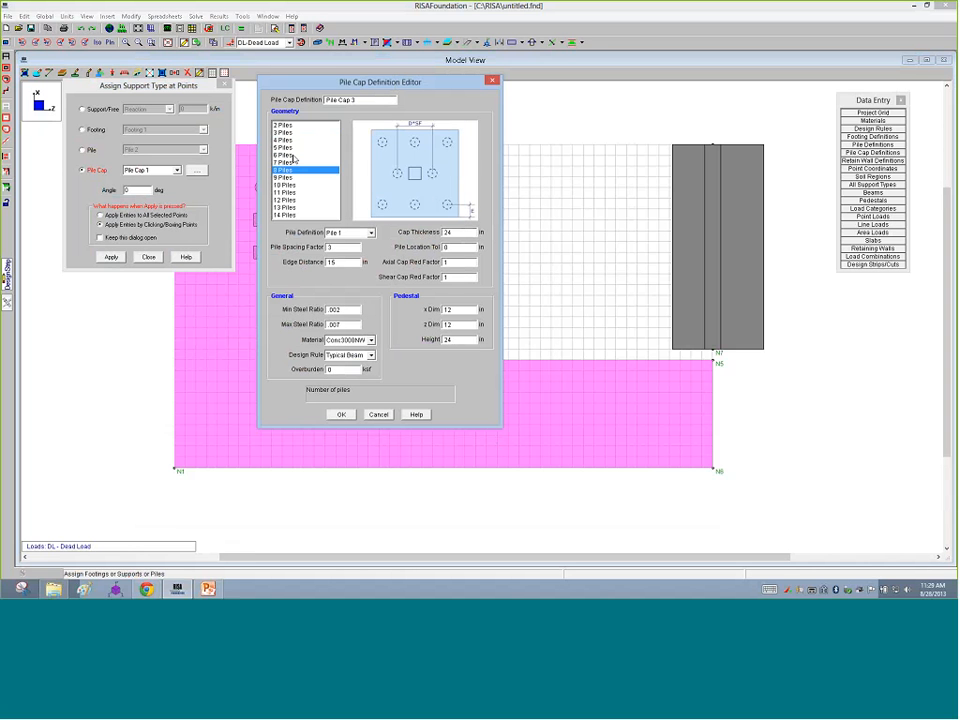
pyautogui.click(290, 155)
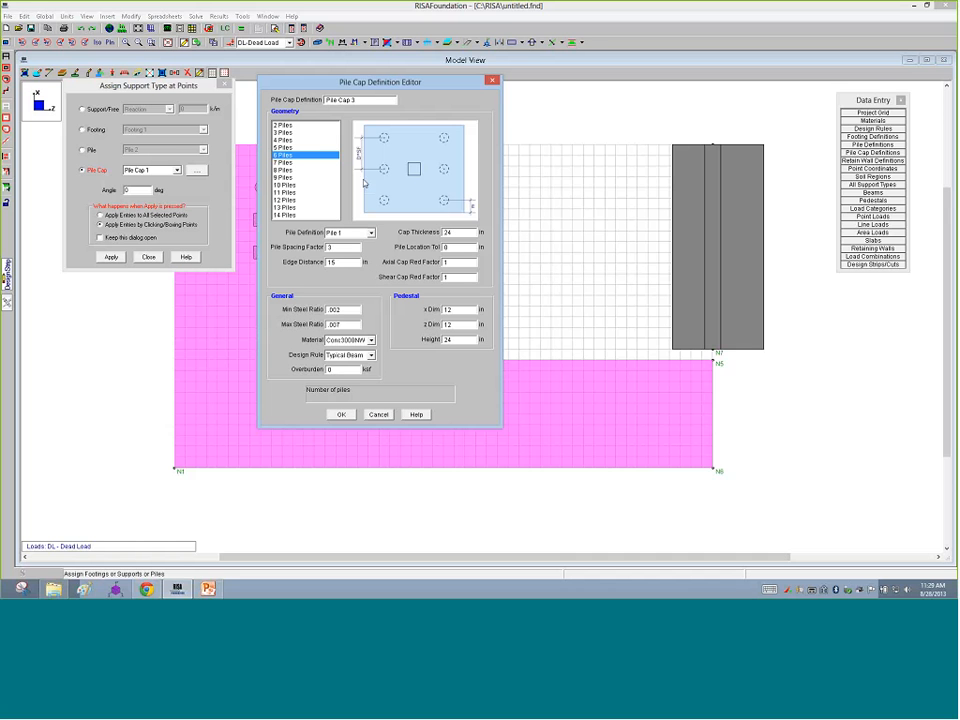
# Step: Use Pile 1 as the cap's pile definition with a pile spacing factor of 3
pyautogui.click(371, 233)
pyautogui.click(371, 233)
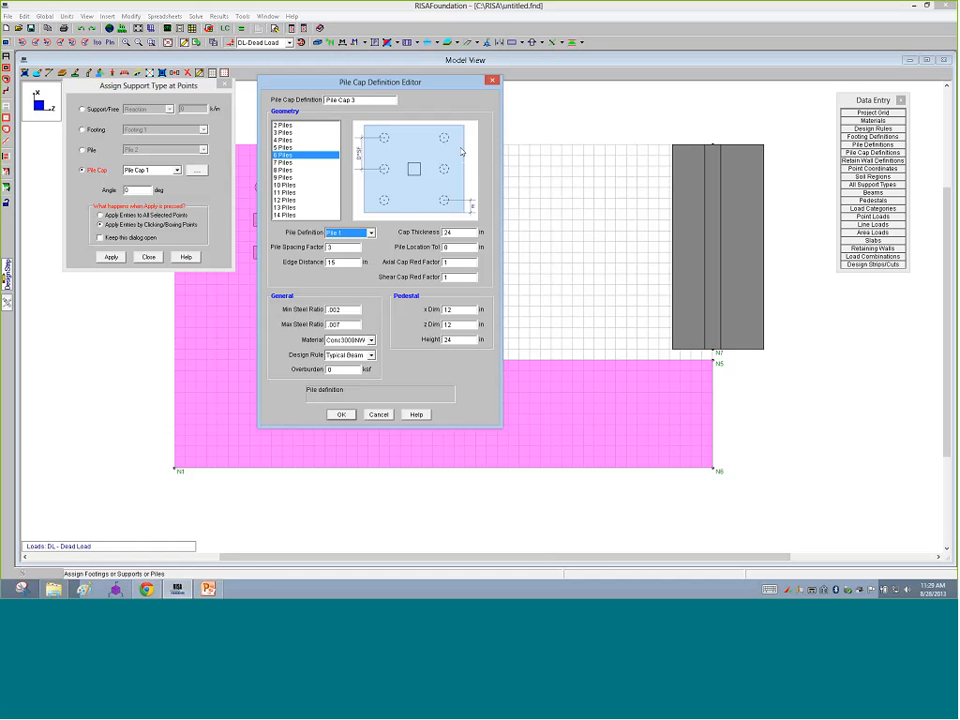
pyautogui.click(350, 233)
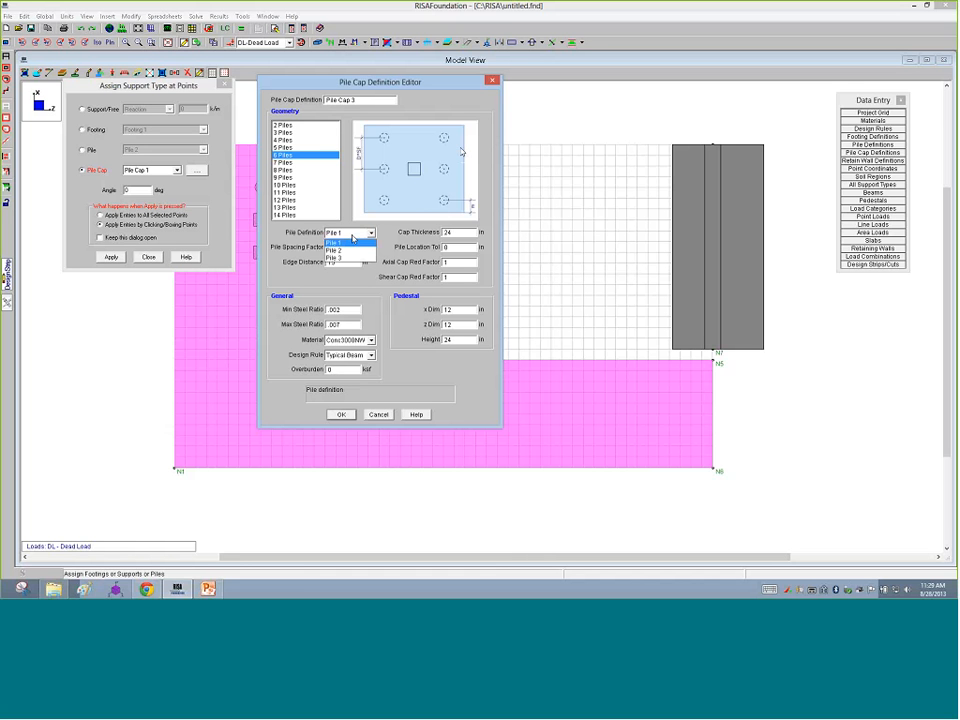
pyautogui.click(350, 243)
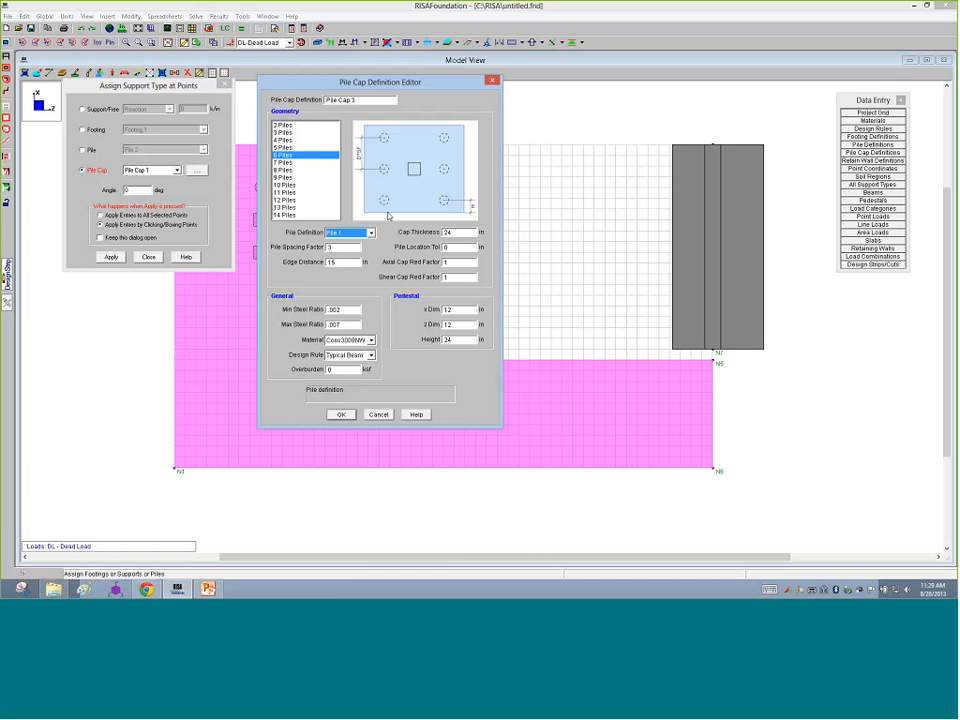
pyautogui.press('Tab')
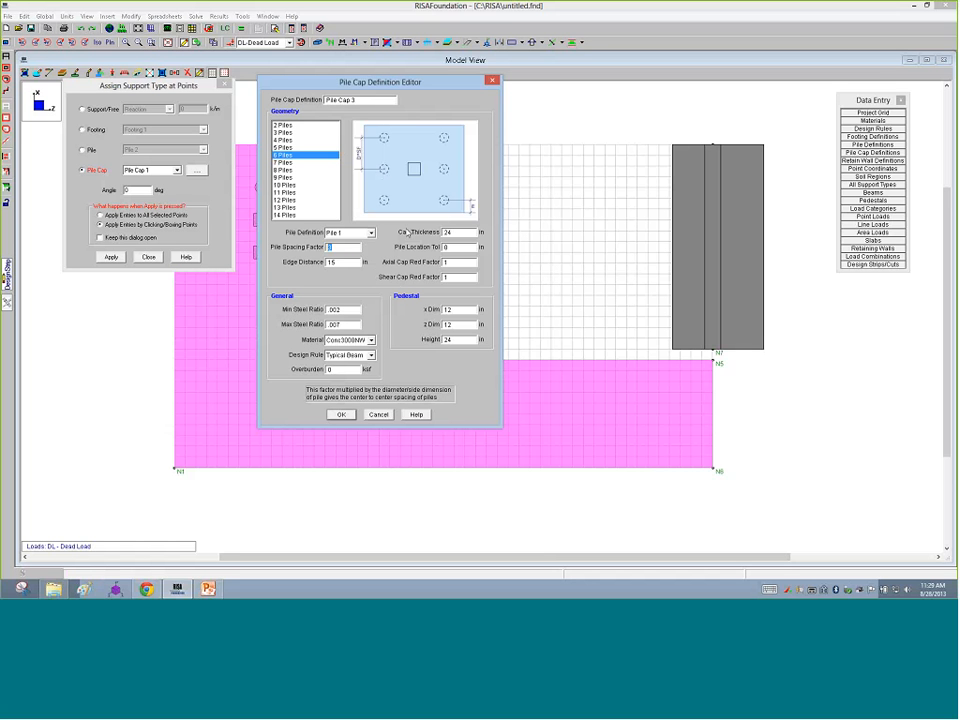
pyautogui.write('3')
pyautogui.doubleClick(332, 247)
# Step: Review the cap's edge distance, thickness, capacity reduction factors, steel ratio and overburden, and accept the definition
pyautogui.doubleClick(334, 262)
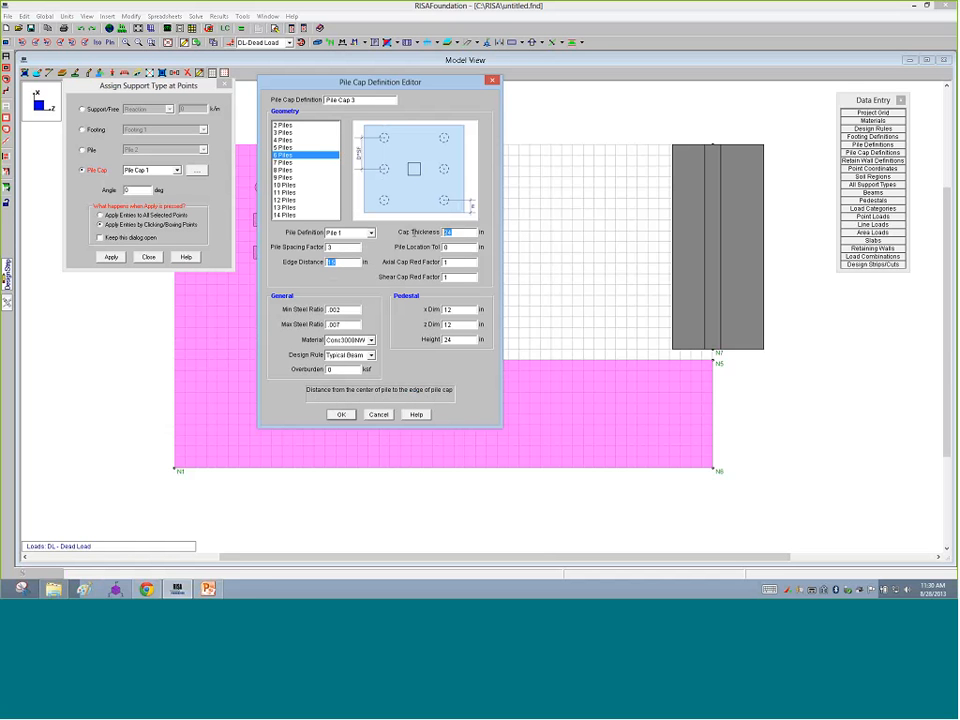
pyautogui.click(446, 232)
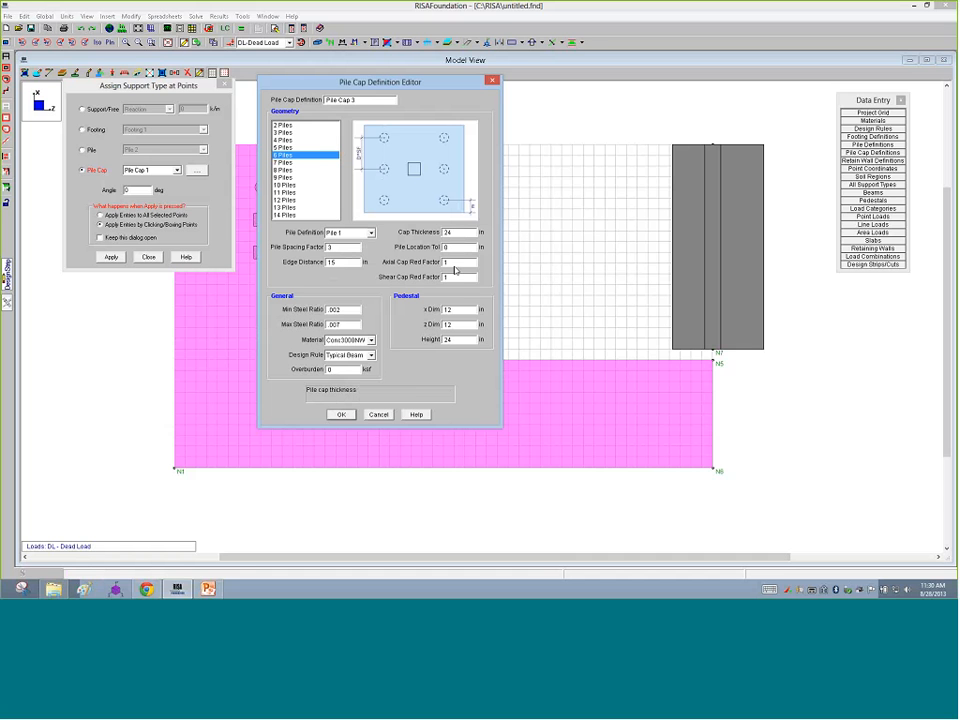
pyautogui.click(452, 263)
pyautogui.click(448, 277)
pyautogui.click(353, 310)
pyautogui.doubleClick(344, 370)
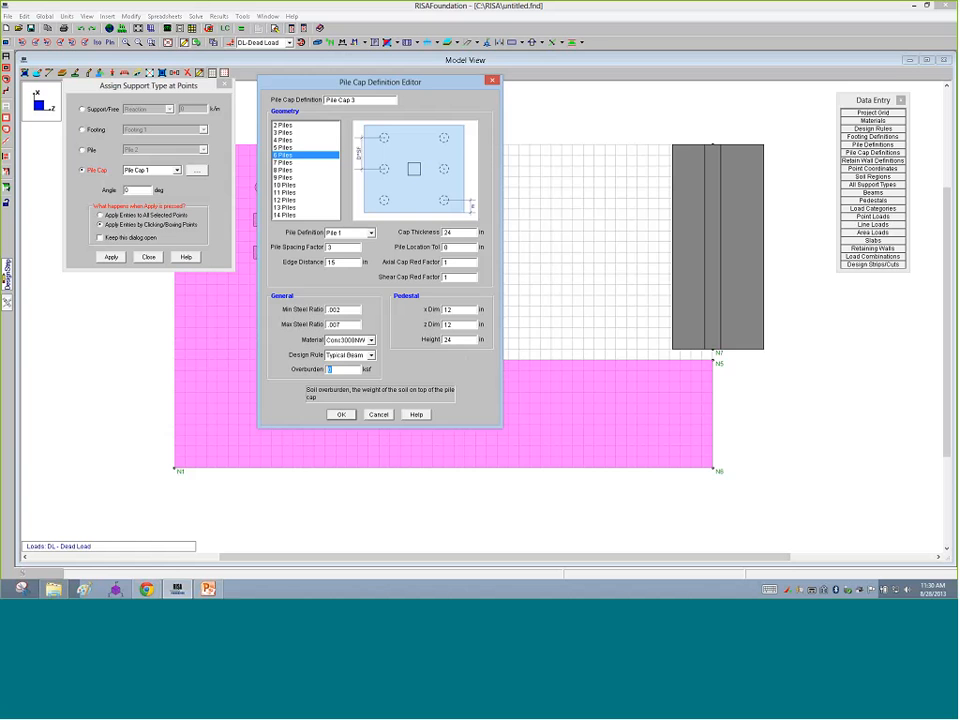
pyautogui.click(340, 414)
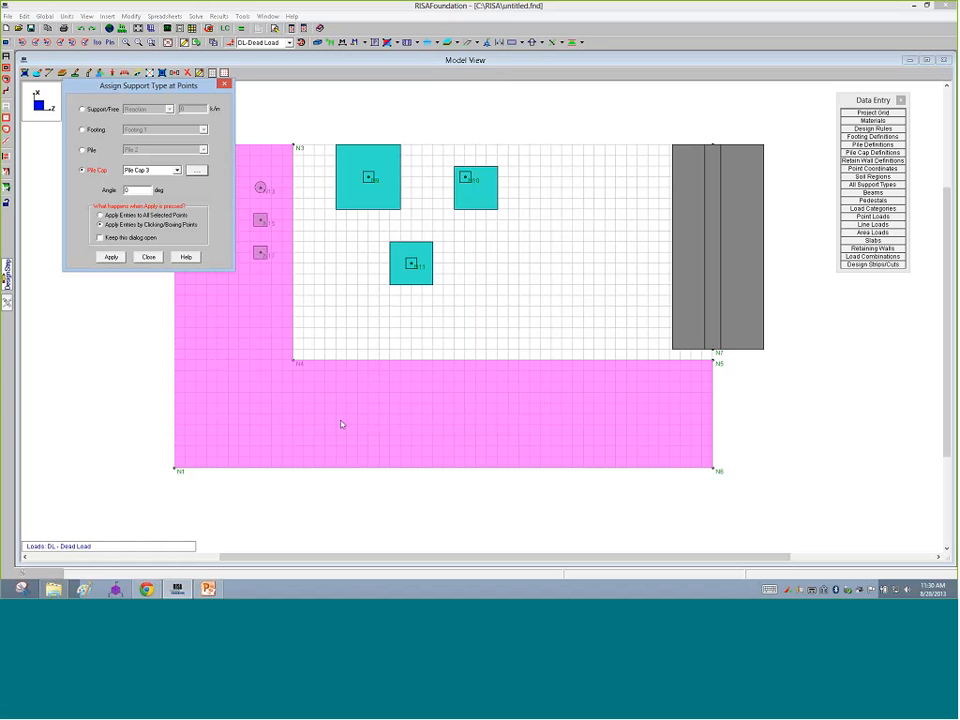
# Step: Assign Pile Cap 3 at a grid point between footing N10 and the retaining wall, and show the model in wireframe
pyautogui.click(111, 257)
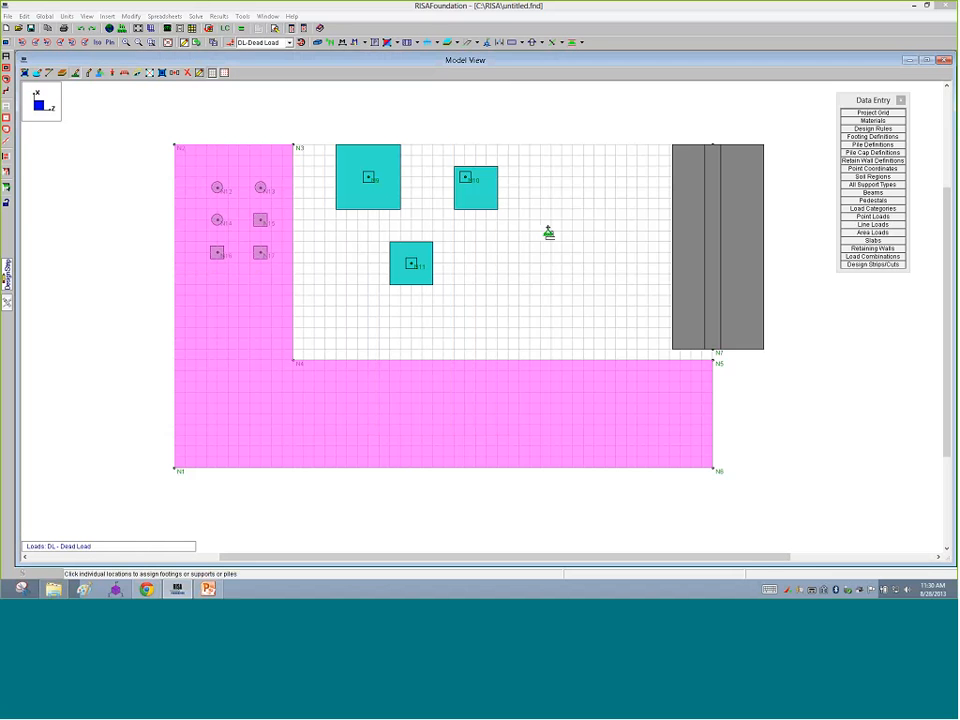
pyautogui.click(583, 178)
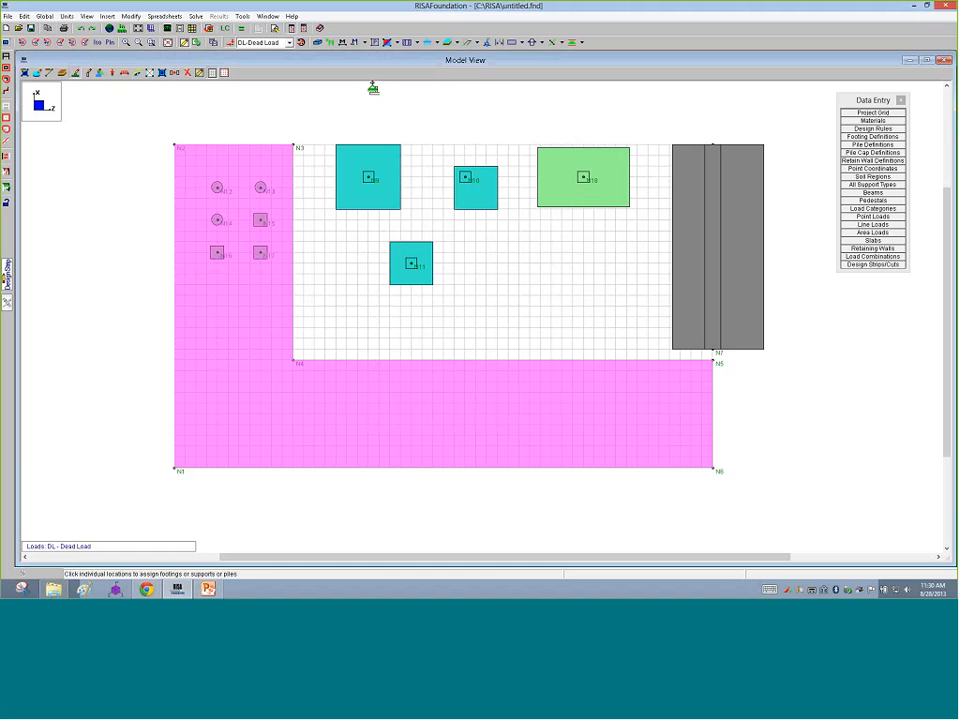
pyautogui.click(320, 46)
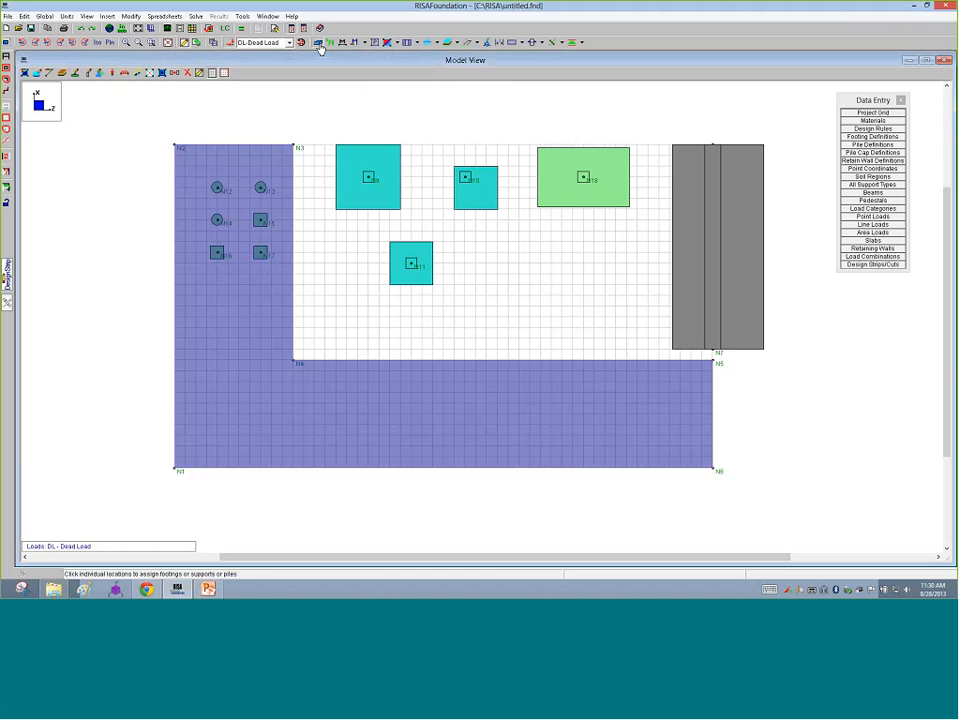
pyautogui.click(320, 46)
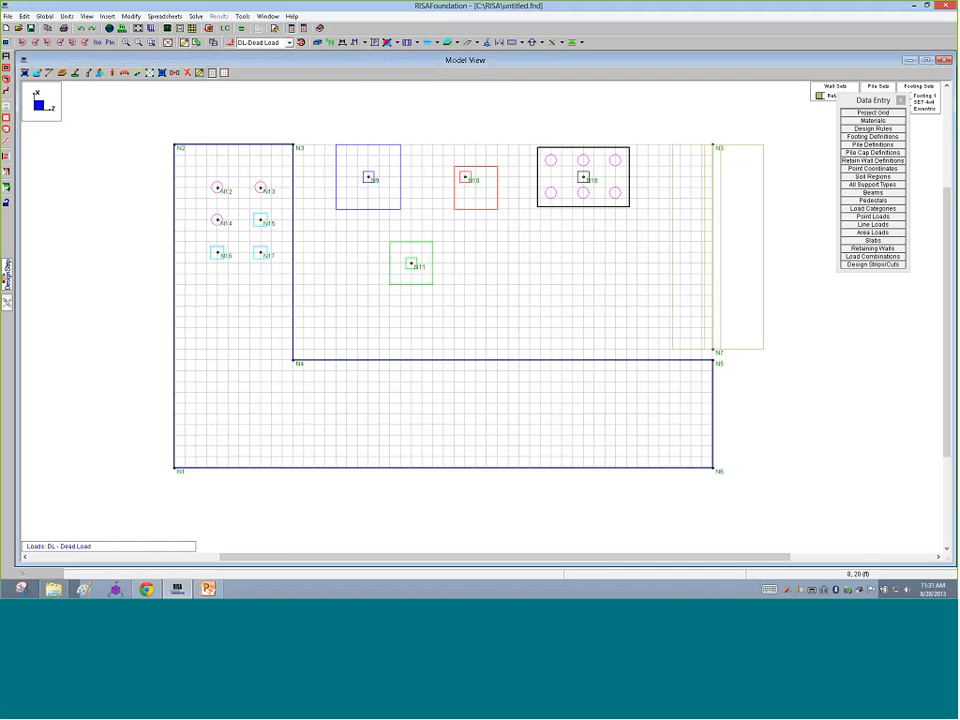
pyautogui.scroll(-3, 186, 349)
pyautogui.scroll(2, 324, 311)
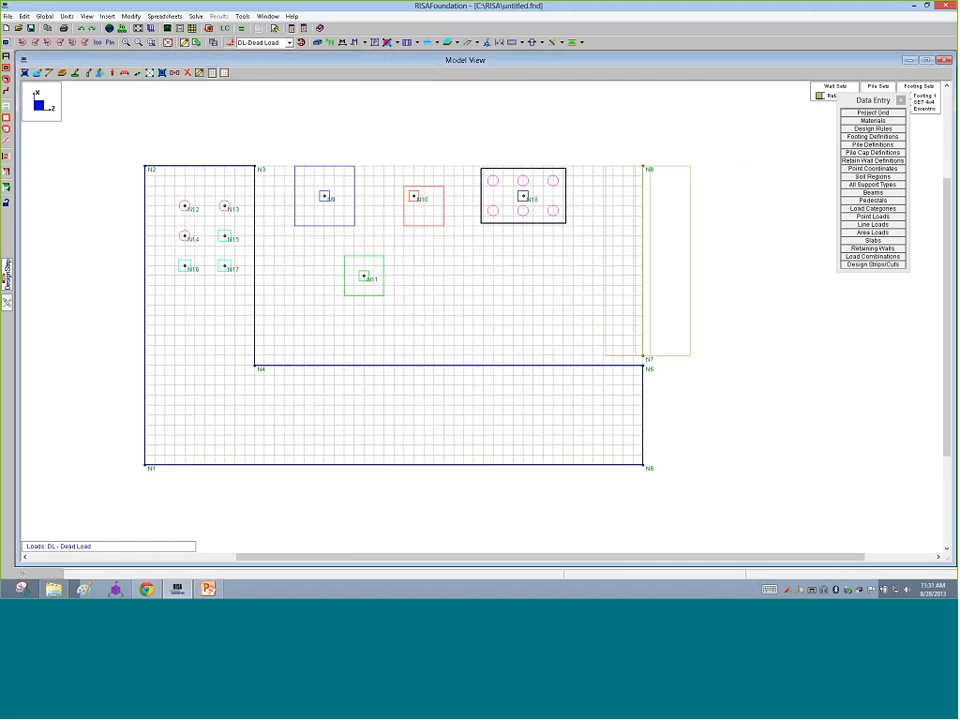
# Step: Start drawing point loads, look through the load categories and choose DL-Dead Load
pyautogui.click(113, 78)
pyautogui.moveTo(102, 71)
pyautogui.mouseDown()
pyautogui.moveTo(152, 95)
pyautogui.moveTo(407, 94)
pyautogui.mouseUp()
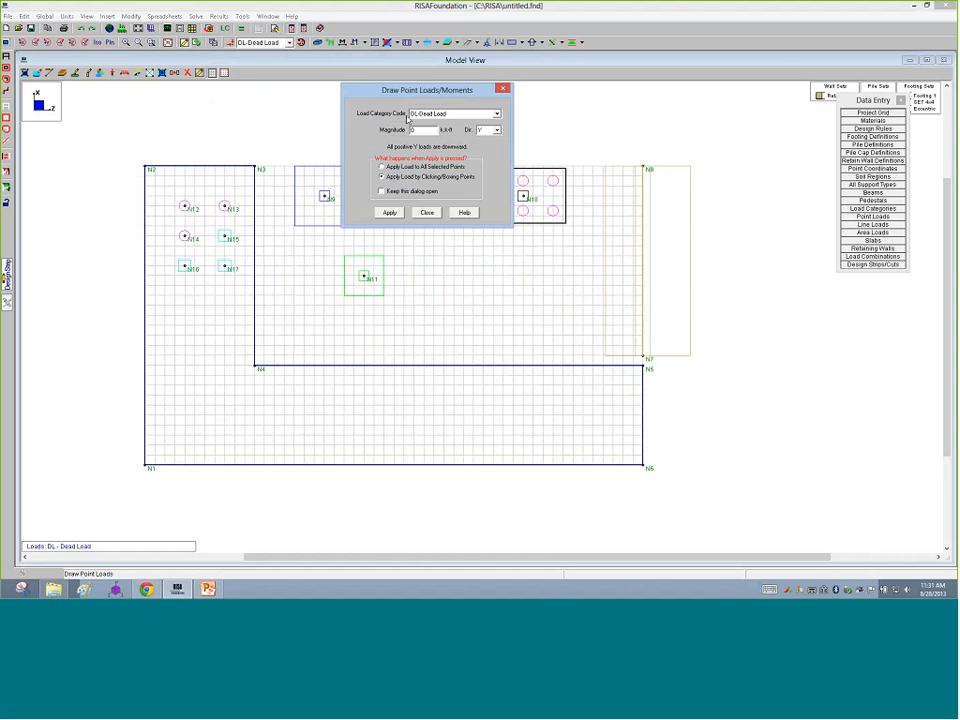
pyautogui.click(442, 115)
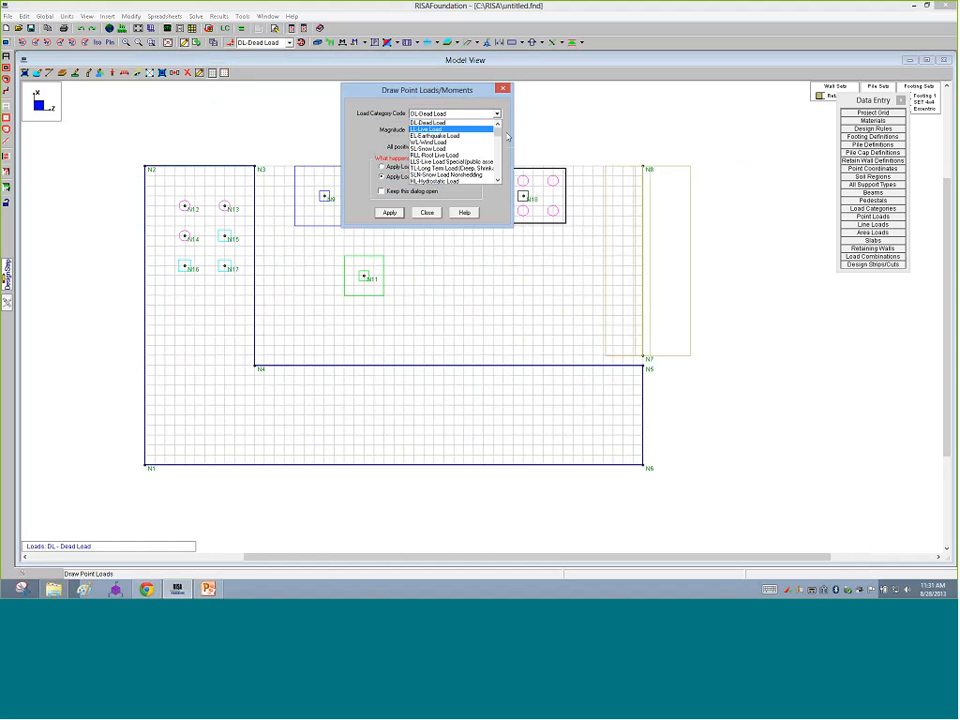
pyautogui.moveTo(498, 133)
pyautogui.mouseDown()
pyautogui.moveTo(496, 164)
pyautogui.moveTo(495, 125)
pyautogui.mouseUp()
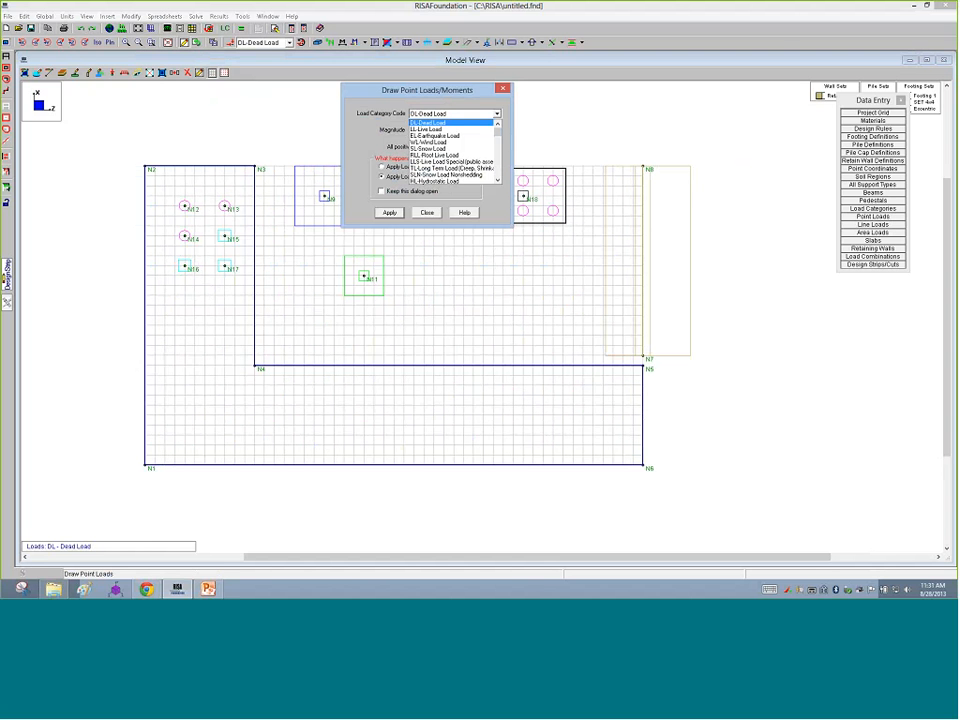
pyautogui.scroll(-2, 432, 186)
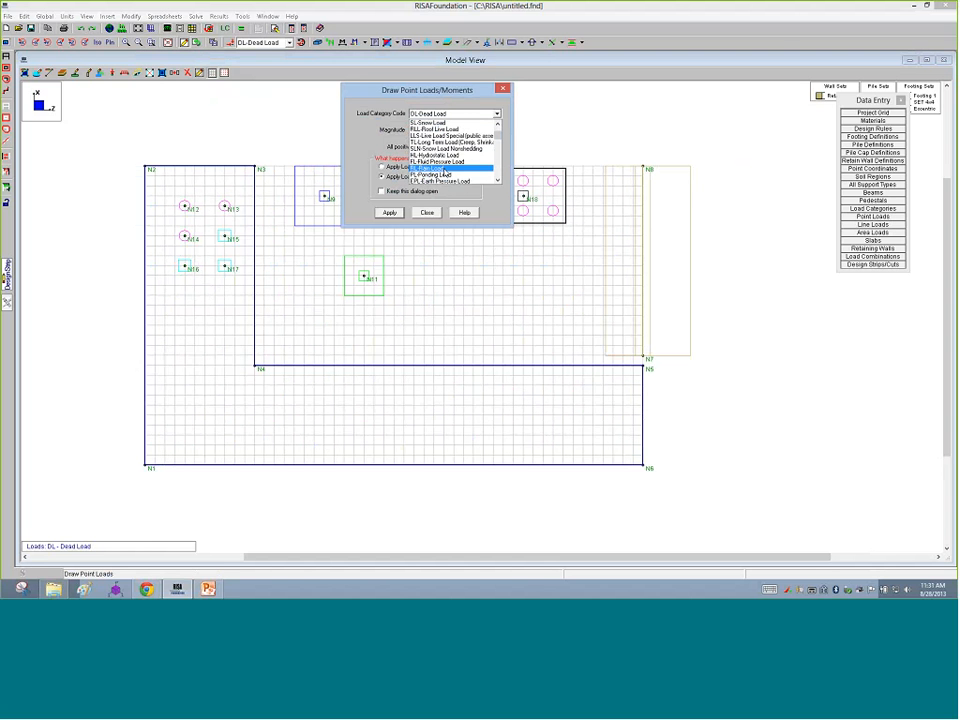
pyautogui.scroll(2, 440, 128)
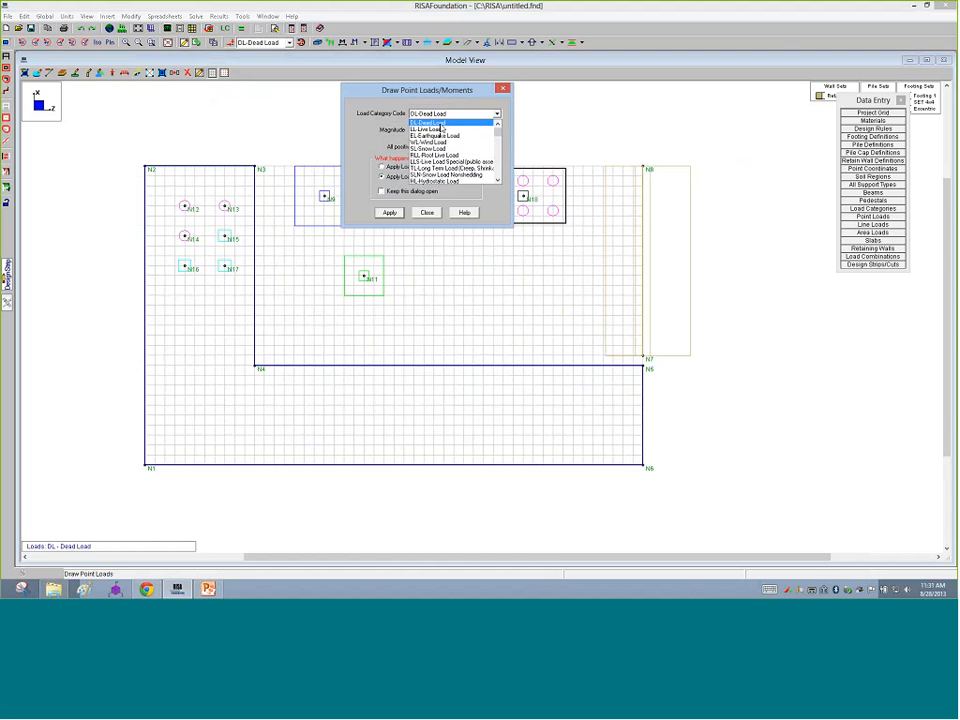
pyautogui.click(440, 123)
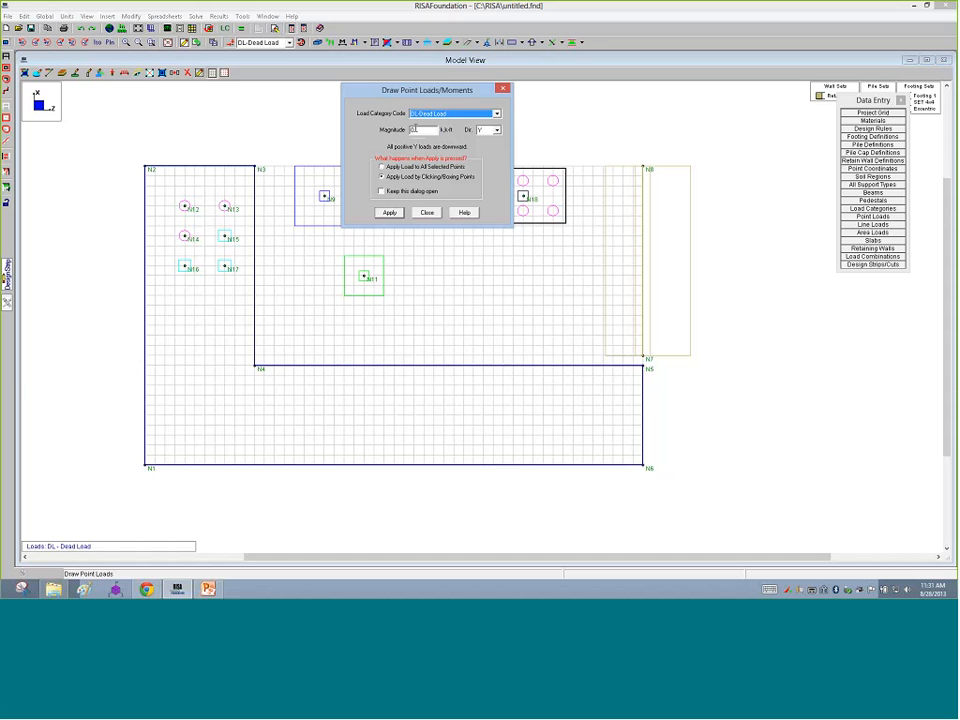
# Step: Set the point load's magnitude to 5 k in the Y direction
pyautogui.doubleClick(414, 130)
pyautogui.write('5')
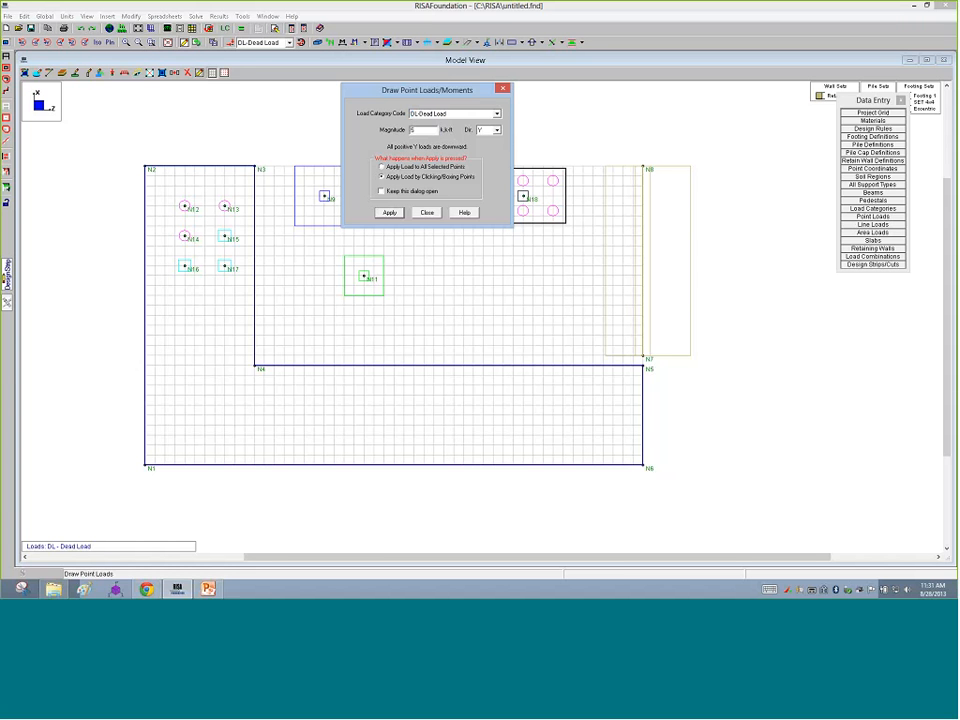
pyautogui.click(497, 130)
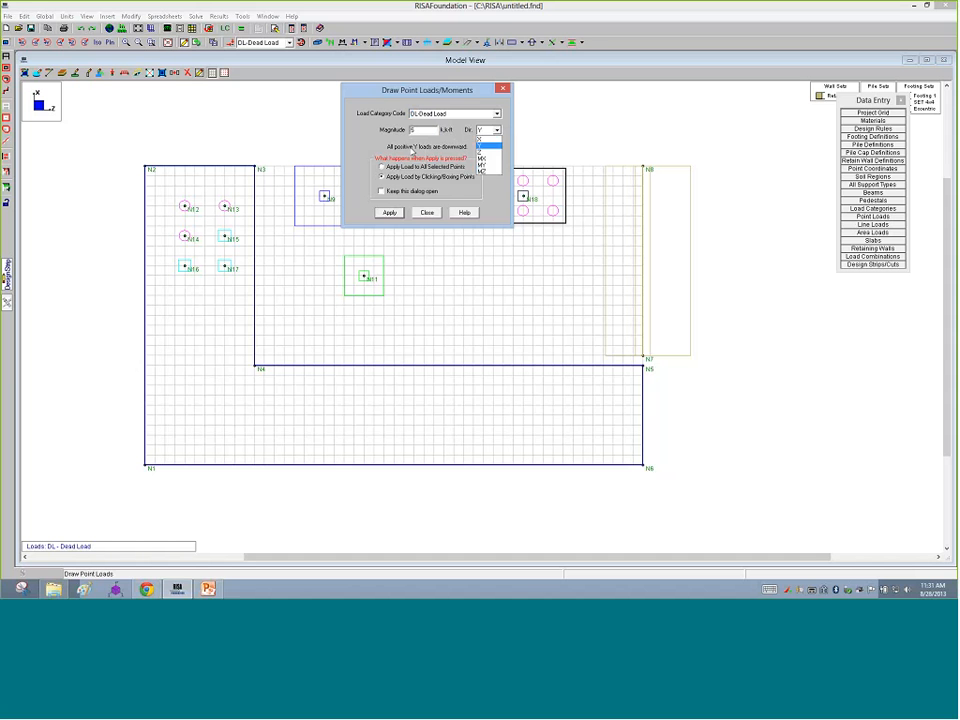
pyautogui.click(404, 137)
pyautogui.doubleClick(414, 130)
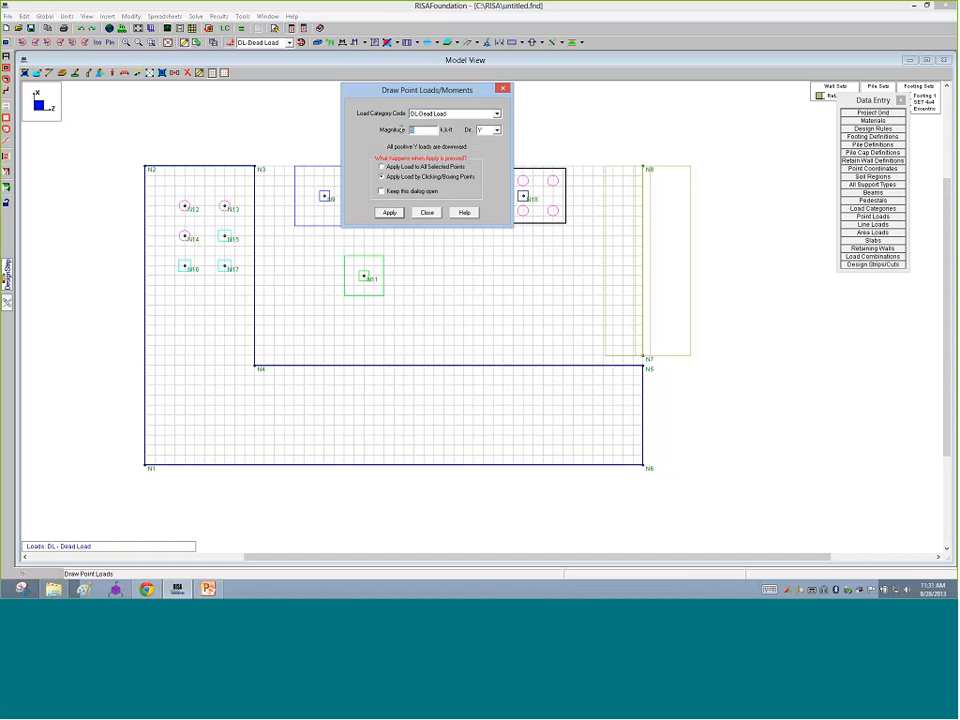
pyautogui.write('5')
pyautogui.doubleClick(412, 131)
pyautogui.write('5')
pyautogui.click(497, 131)
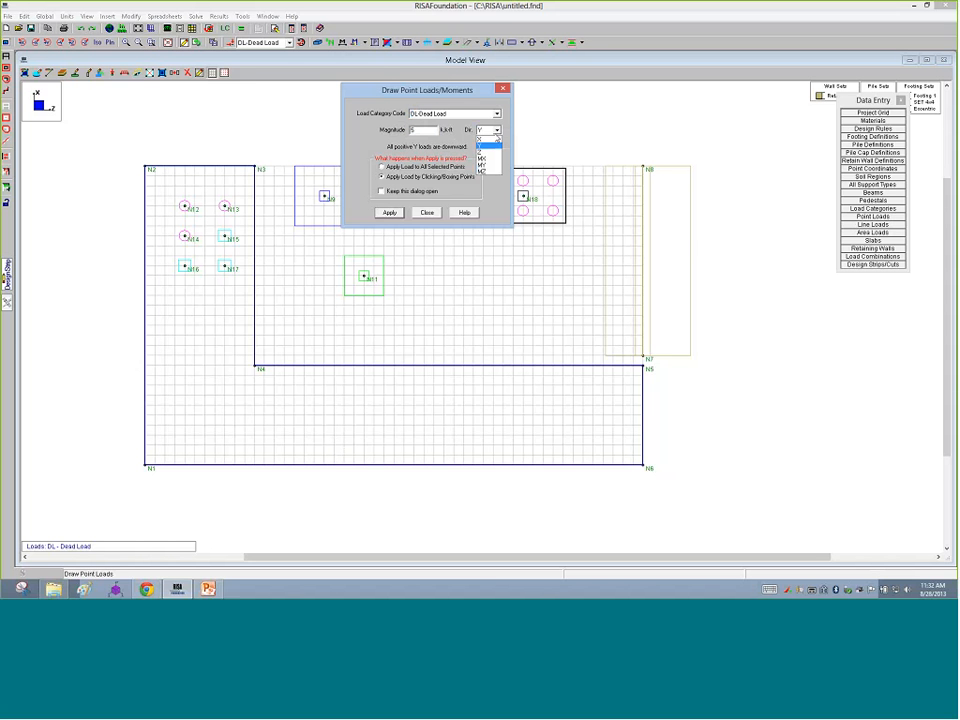
pyautogui.click(489, 146)
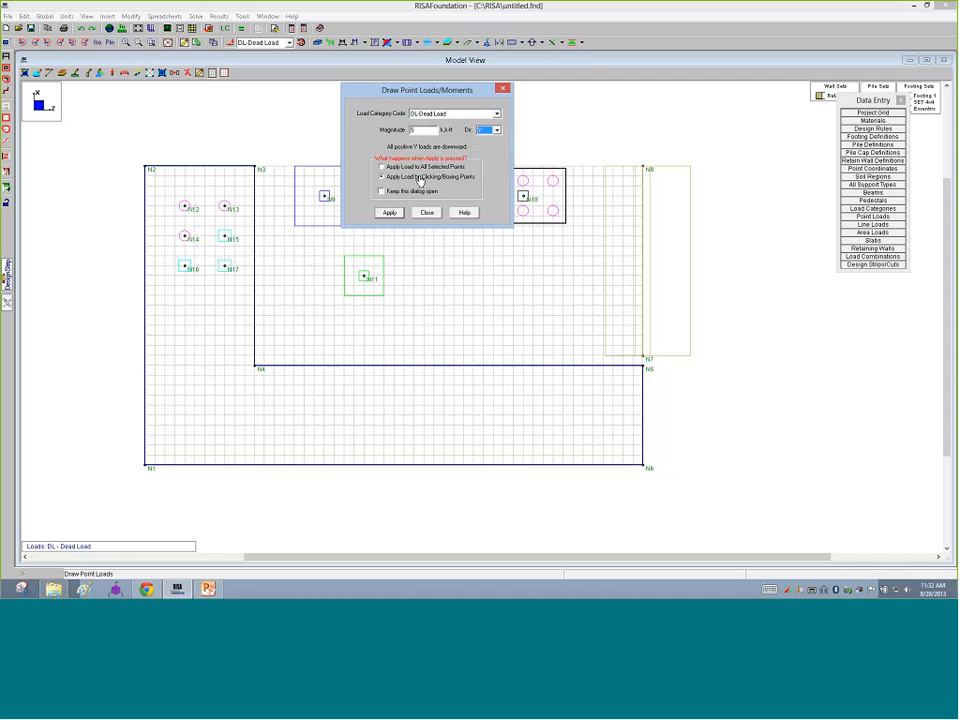
# Step: Apply the 5 k dead load to the three footings, the pile cap and a point midway along the retaining wall
pyautogui.click(387, 213)
pyautogui.click(324, 196)
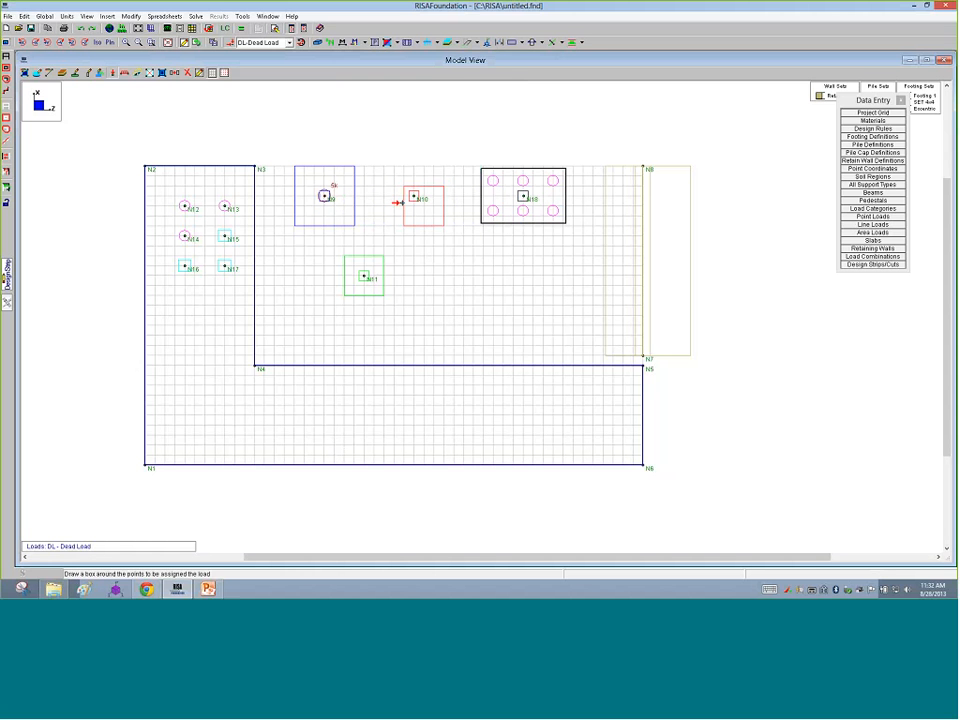
pyautogui.click(413, 196)
pyautogui.click(362, 278)
pyautogui.click(344, 216)
pyautogui.click(85, 31)
pyautogui.click(642, 277)
# Step: Examine the applied point loads in isometric view, closing in on the retaining wall, and return to the plan view
pyautogui.click(70, 42)
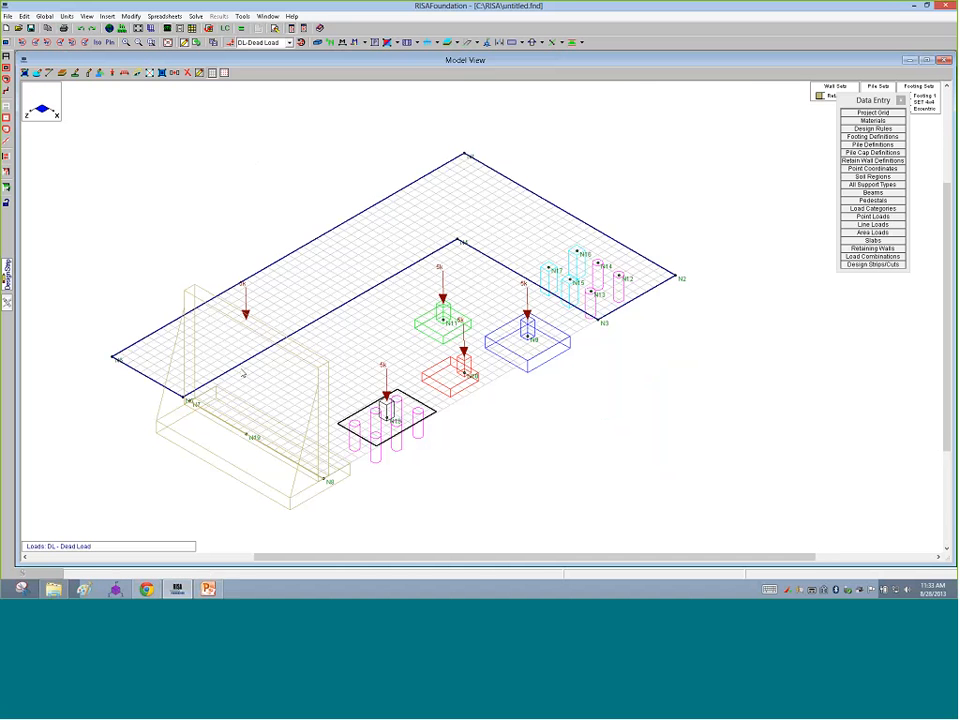
pyautogui.scroll(3, 247, 436)
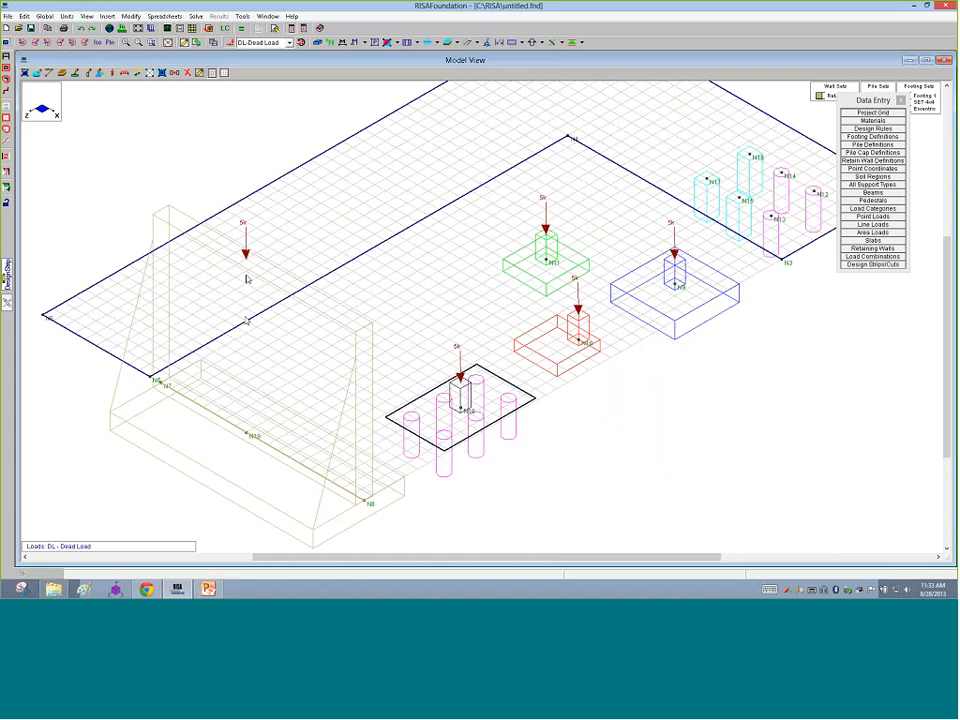
pyautogui.click(111, 42)
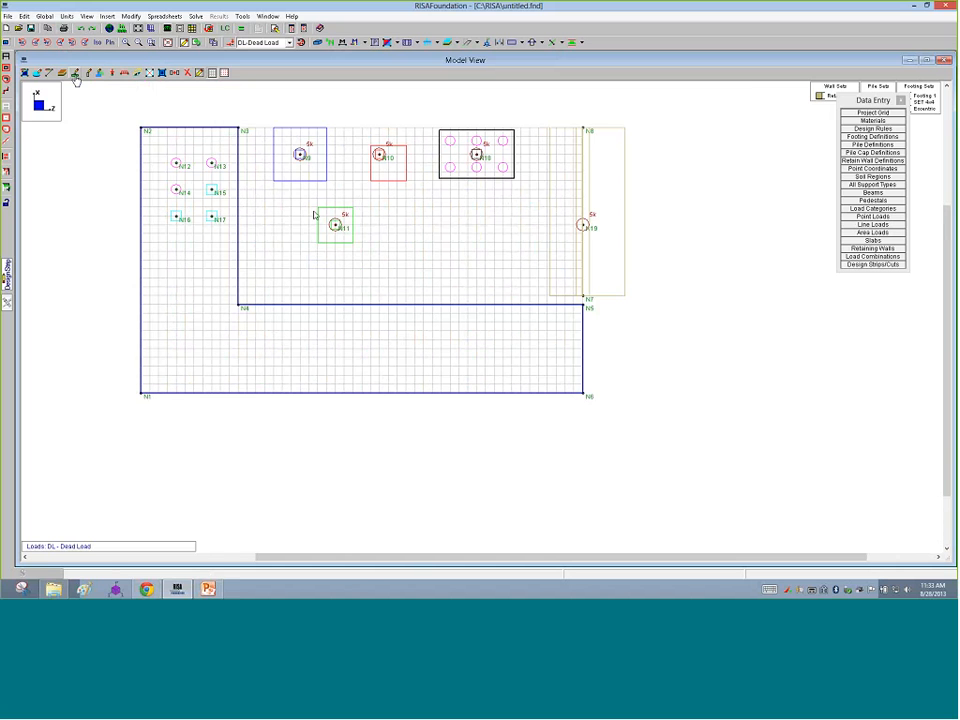
# Step: Apply the 5 k dead load in the Y direction at three points on the L-shaped slab
pyautogui.click(112, 75)
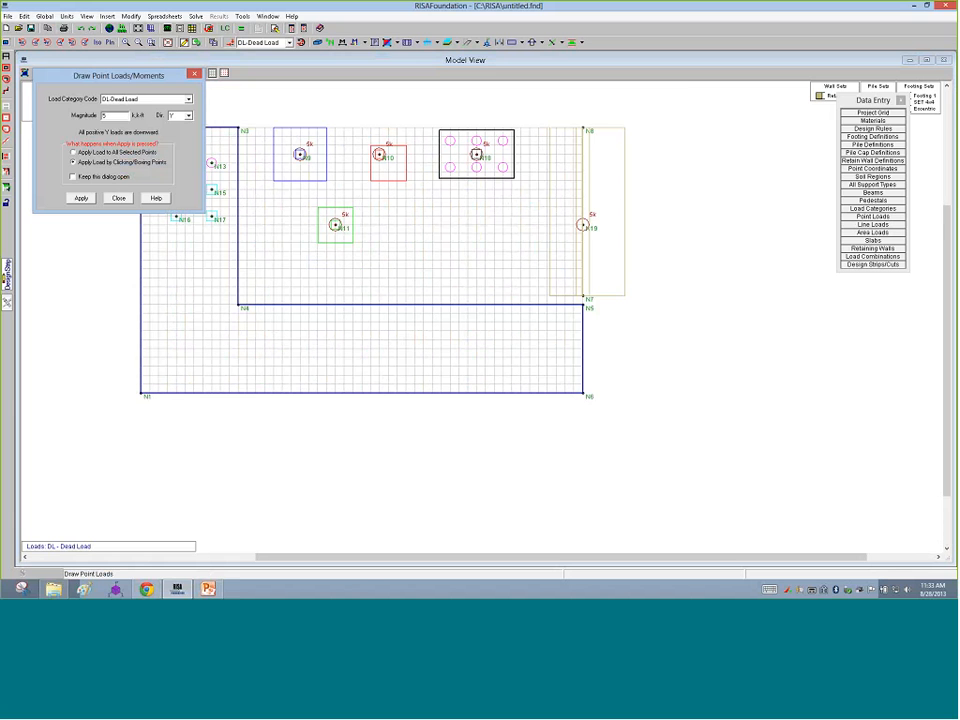
pyautogui.click(80, 197)
pyautogui.click(172, 288)
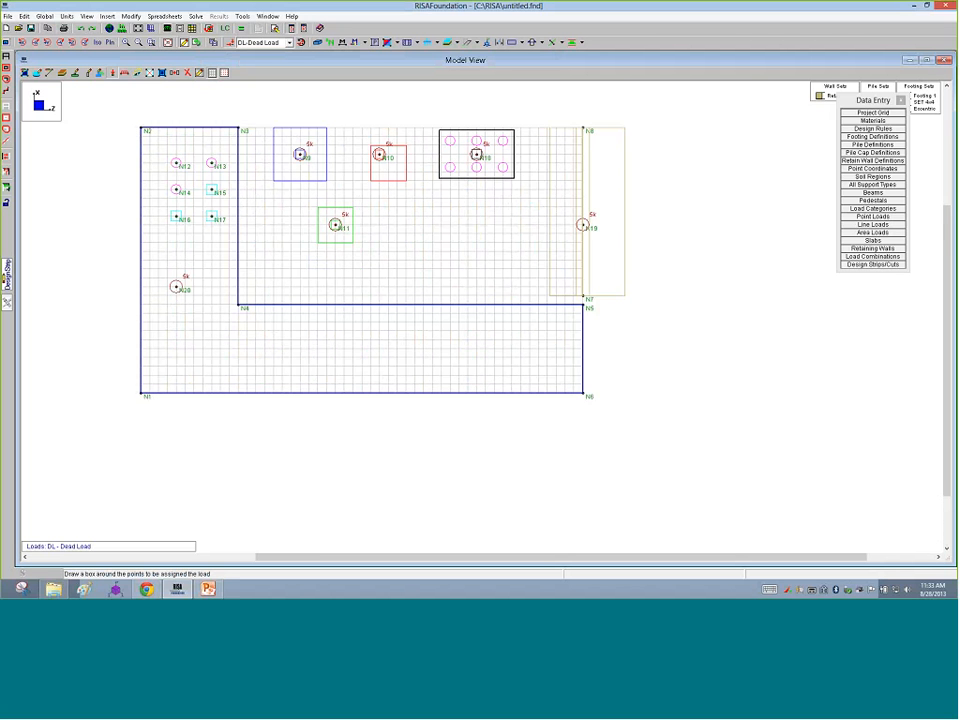
pyautogui.click(405, 331)
pyautogui.click(326, 349)
# Step: Set up a dead line load (DL-Dead Load) in the Y direction with a magnitude of 1 k/ft
pyautogui.click(78, 75)
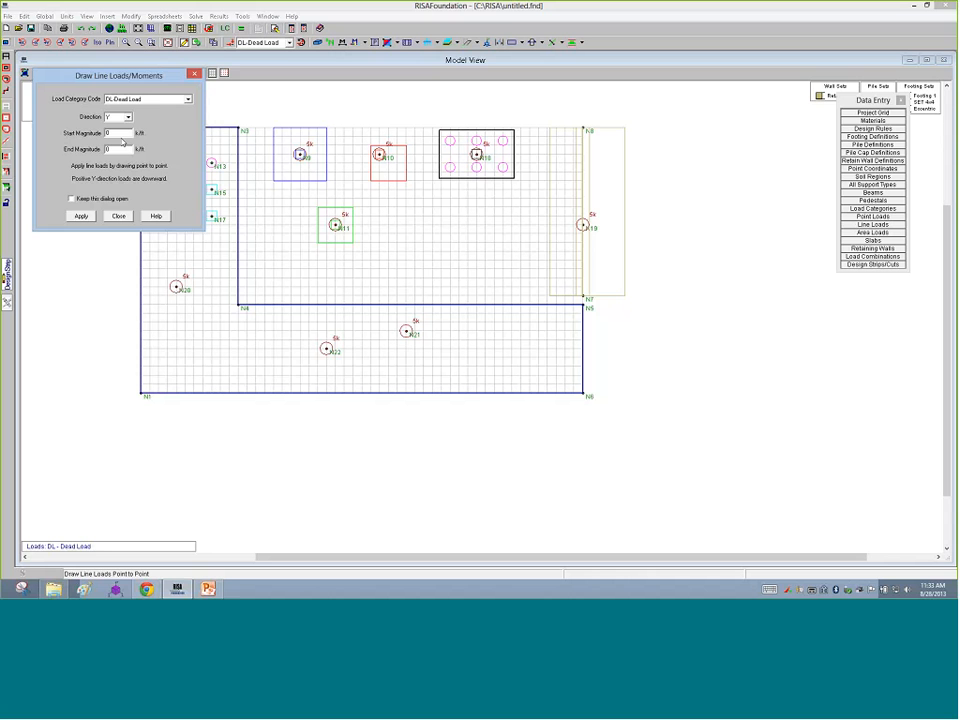
pyautogui.click(131, 100)
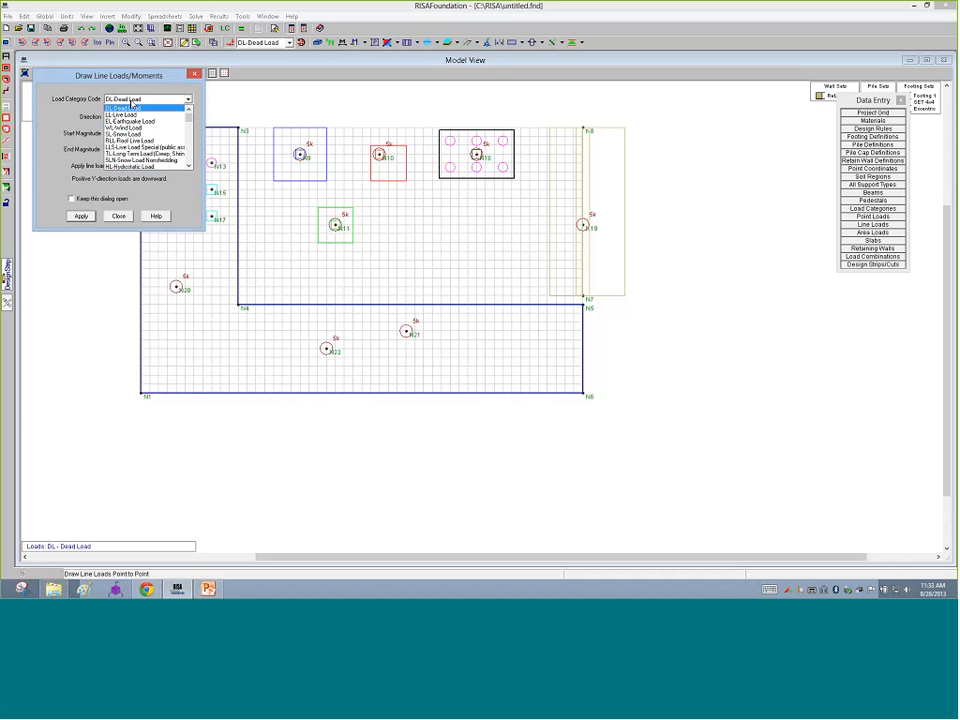
pyautogui.click(131, 106)
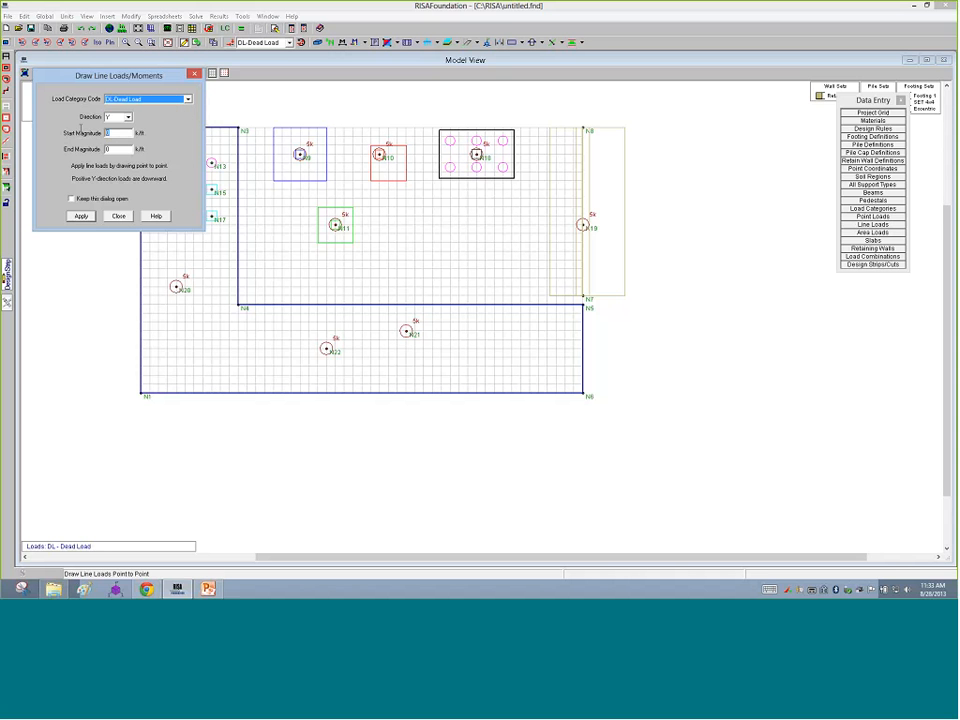
pyautogui.write('5')
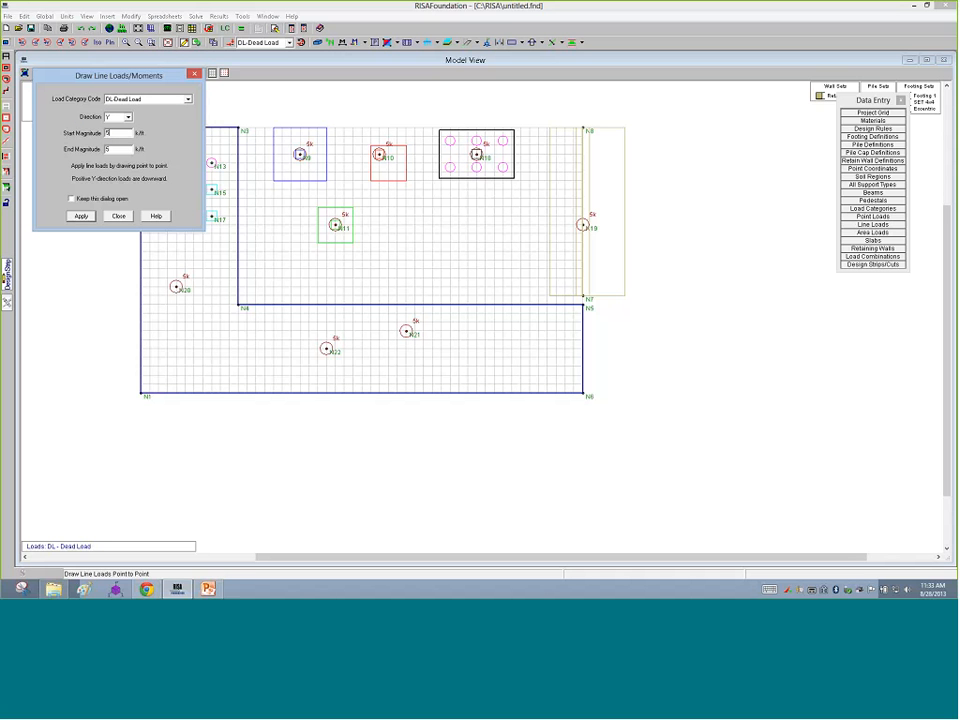
pyautogui.press('BackSpace')
pyautogui.write('1')
pyautogui.click(82, 217)
pyautogui.click(81, 216)
# Step: Draw the line load along the full retaining wall from N8 to N7, check it in isometric view and return to plan
pyautogui.click(584, 130)
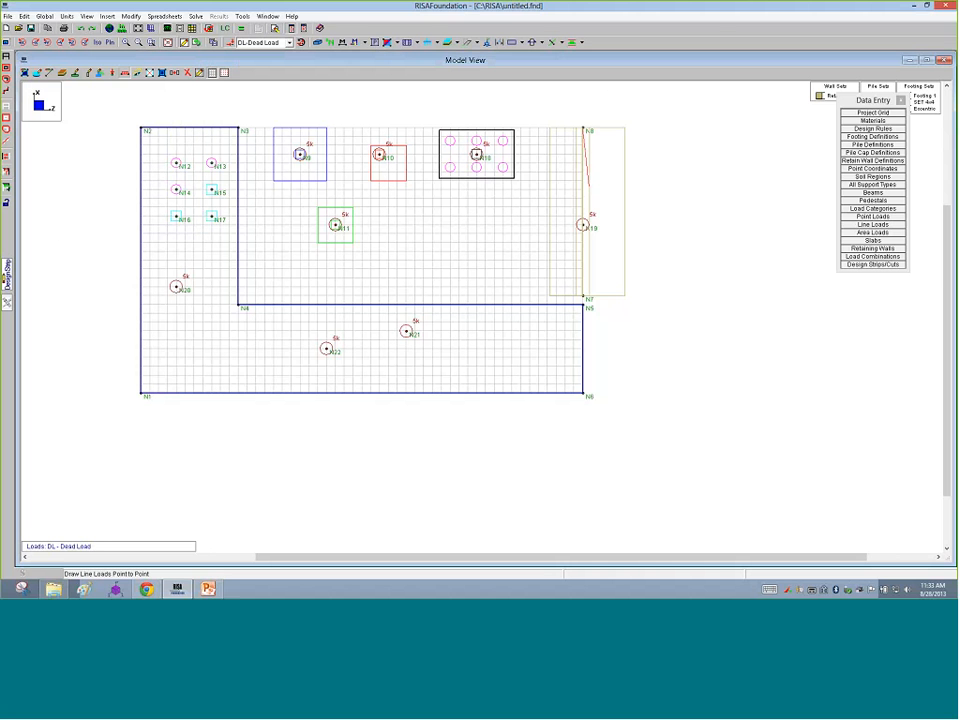
pyautogui.click(584, 293)
pyautogui.click(97, 43)
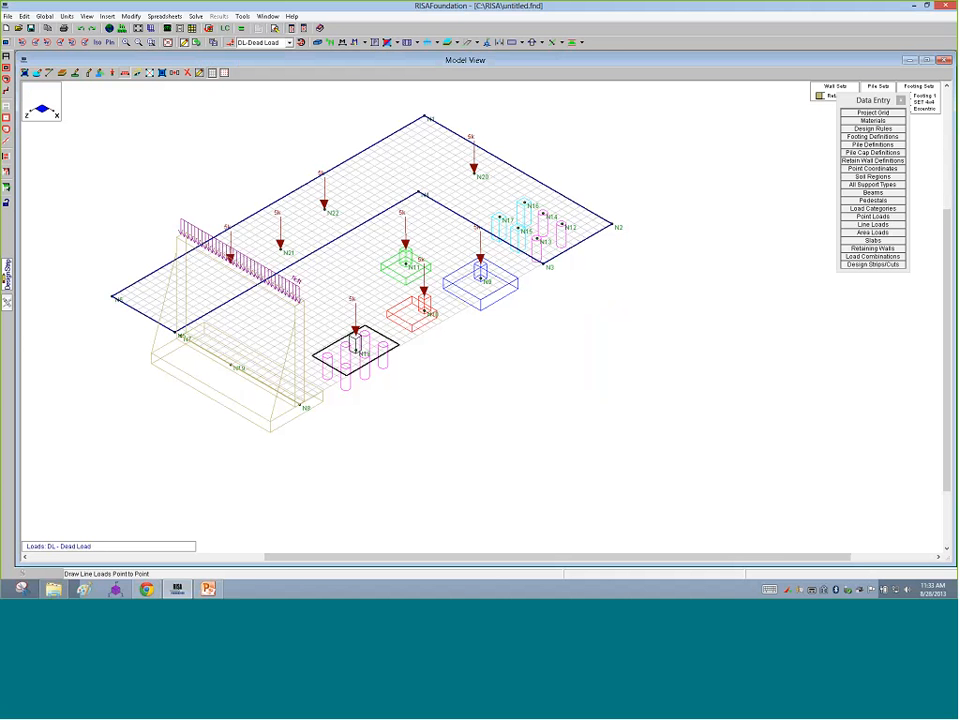
pyautogui.click(111, 43)
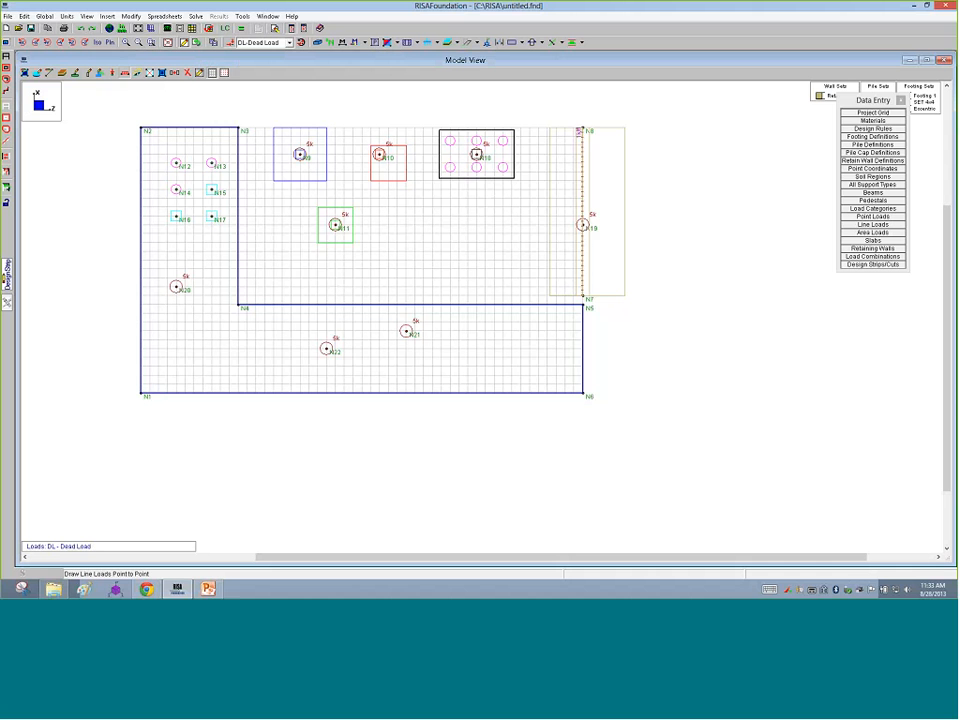
# Step: Draw a second line load of the same magnitude diagonally across the slab near corner N1
pyautogui.click(177, 321)
pyautogui.click(301, 376)
pyautogui.rightClick(413, 308)
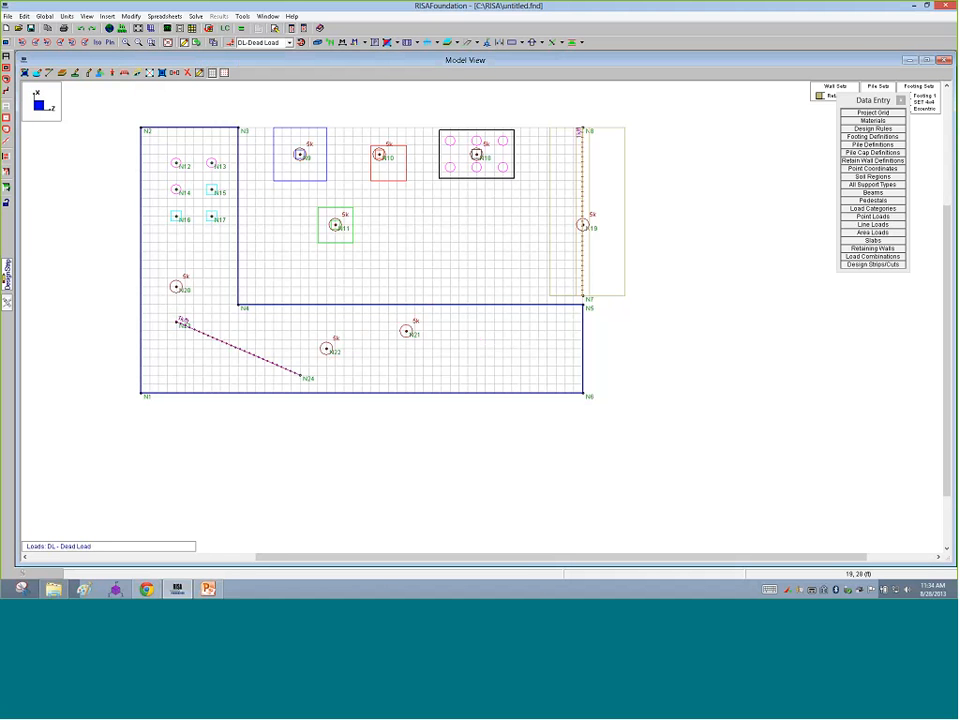
# Step: Set up a uniform area load with a base magnitude of .1 ksf in the LL-Live Load category
pyautogui.click(126, 74)
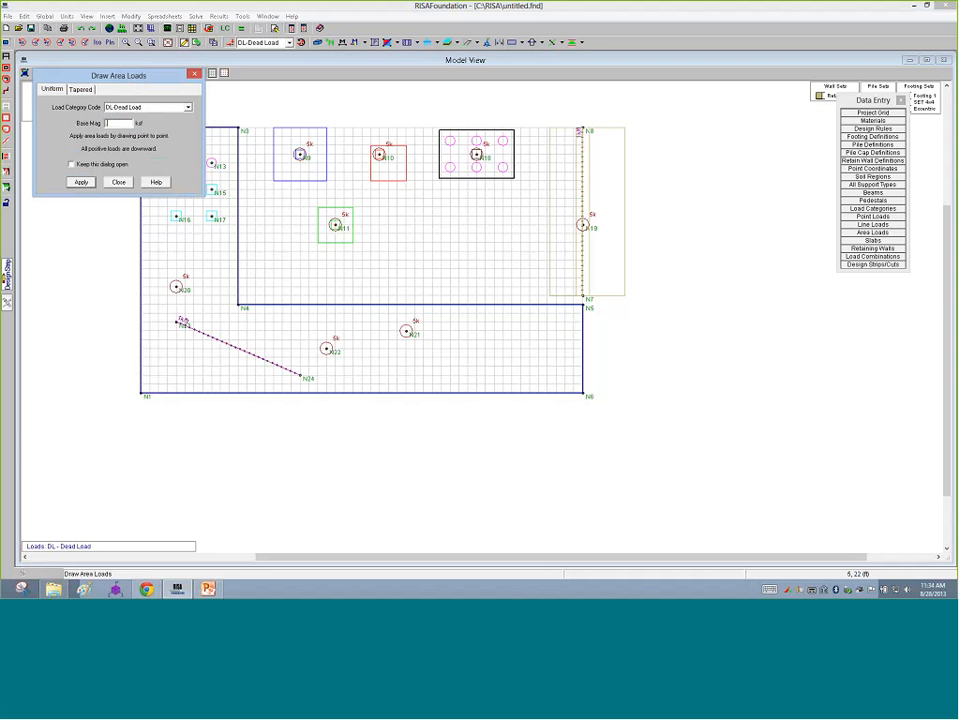
pyautogui.write('1')
pyautogui.click(150, 107)
pyautogui.click(130, 121)
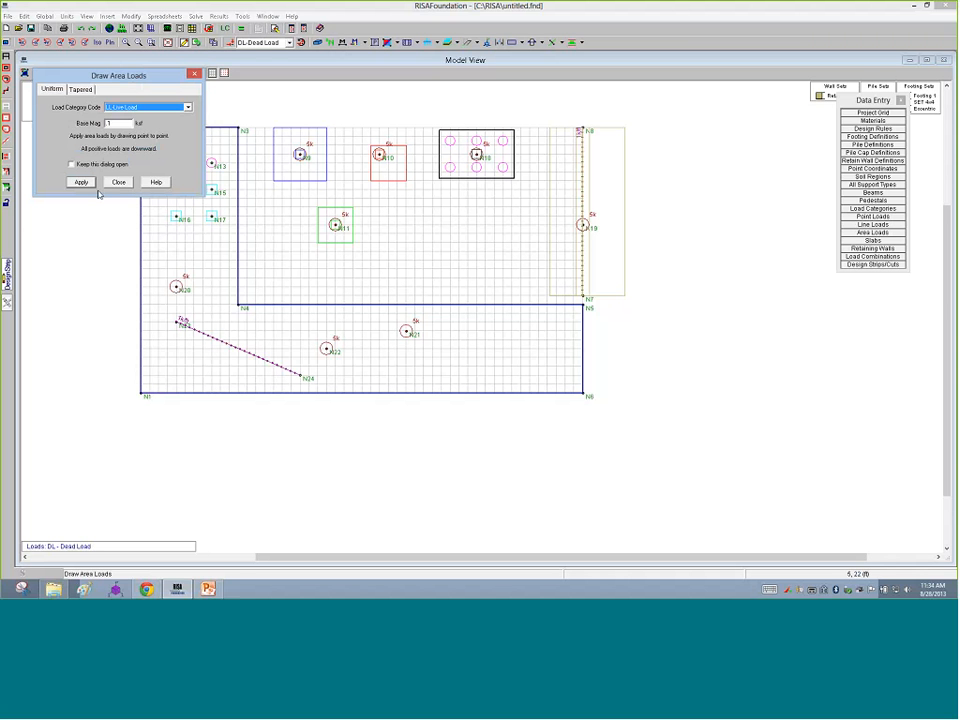
pyautogui.click(83, 182)
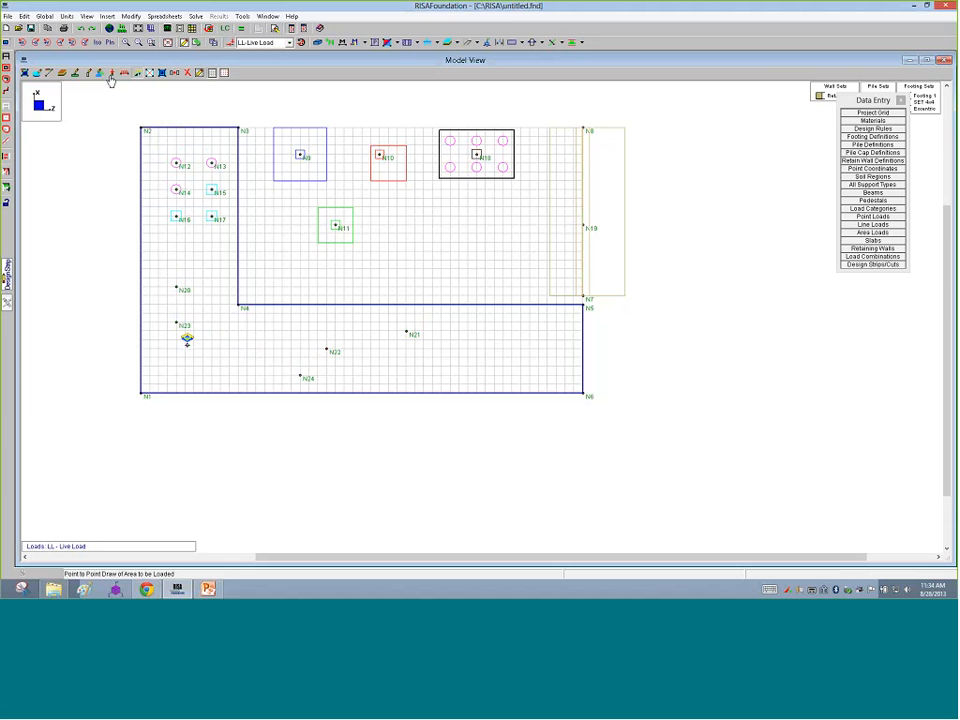
# Step: Draw the live area load over the whole L-shaped slab through corners N1, N2, N3, N4, N5 and N6
pyautogui.click(140, 393)
pyautogui.click(140, 127)
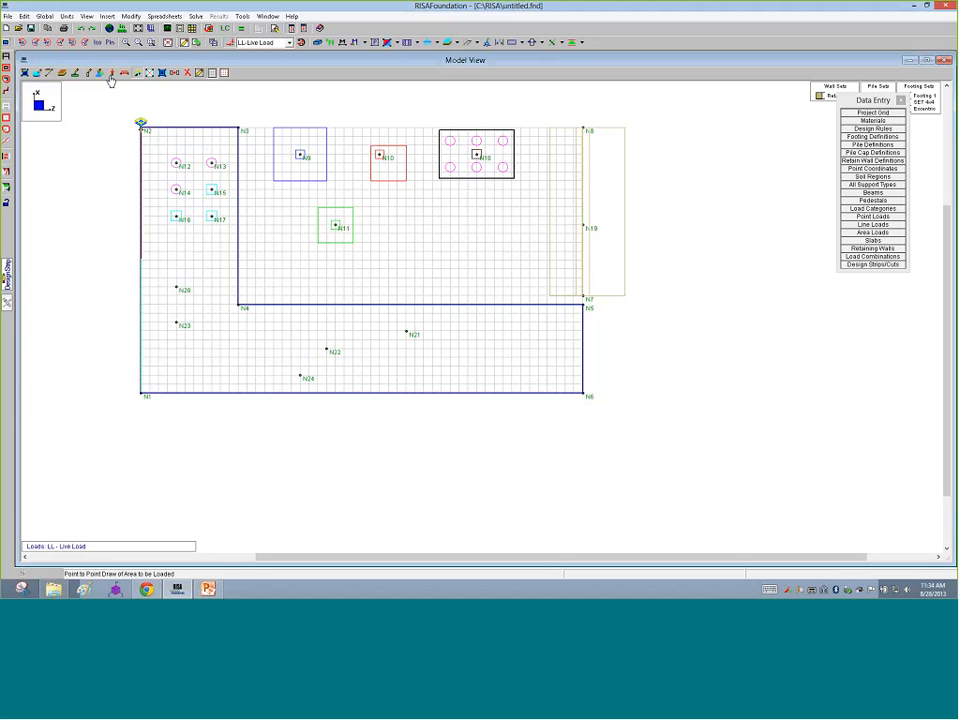
pyautogui.click(237, 120)
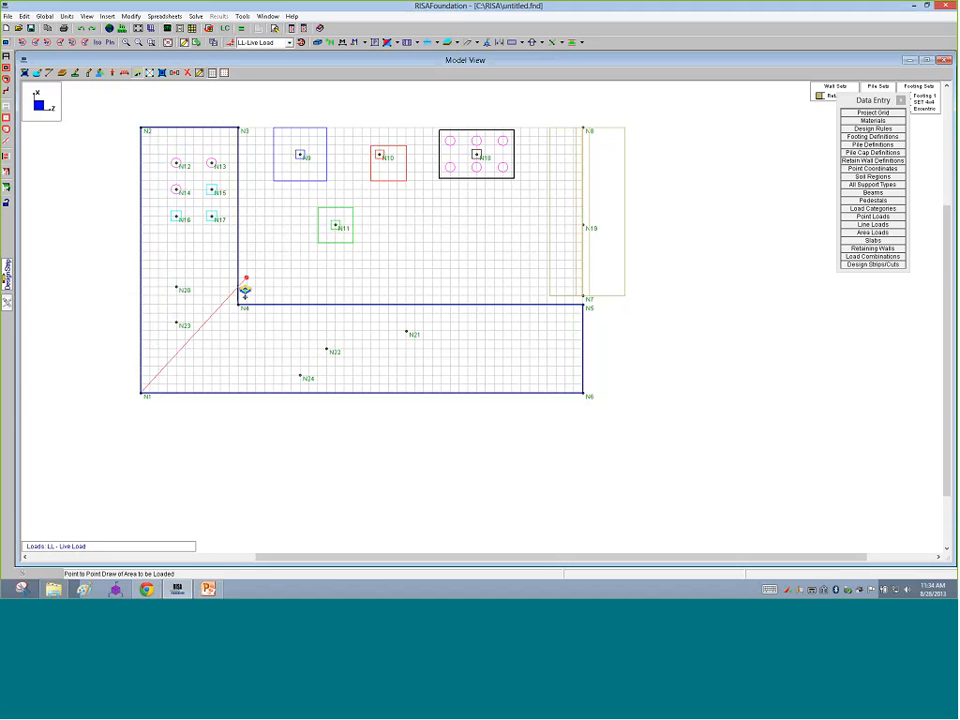
pyautogui.click(237, 302)
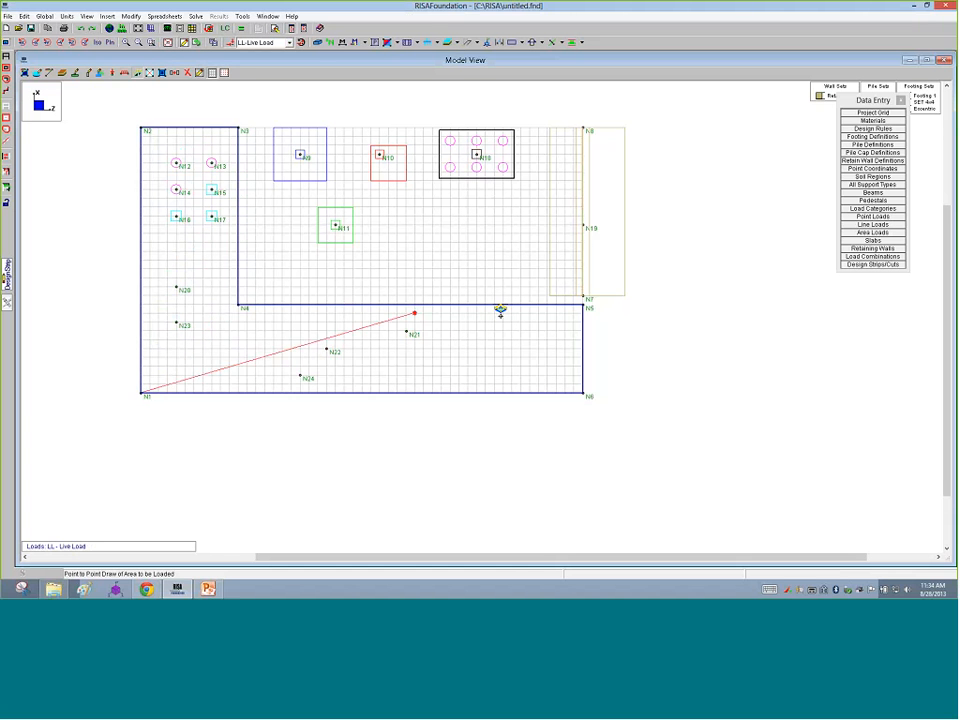
pyautogui.click(583, 303)
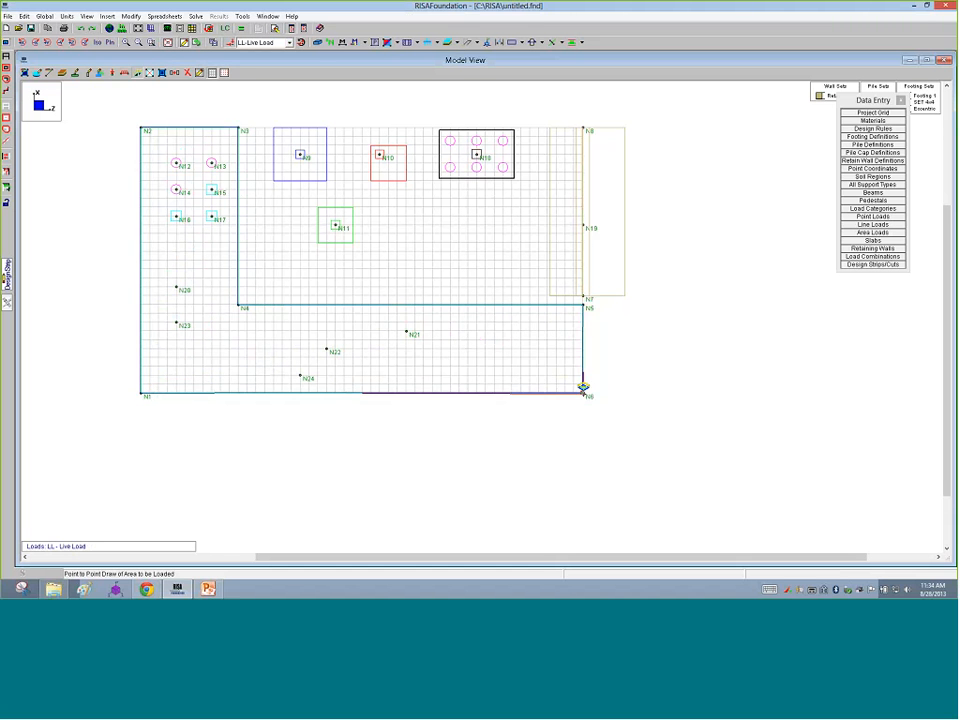
pyautogui.doubleClick(583, 391)
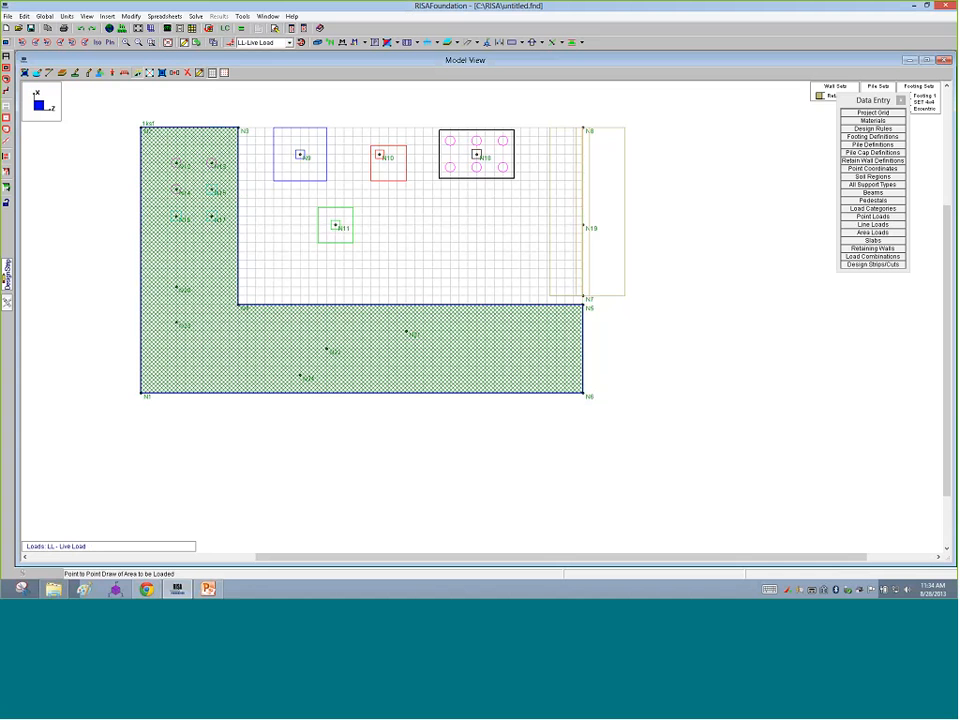
pyautogui.press('Escape')
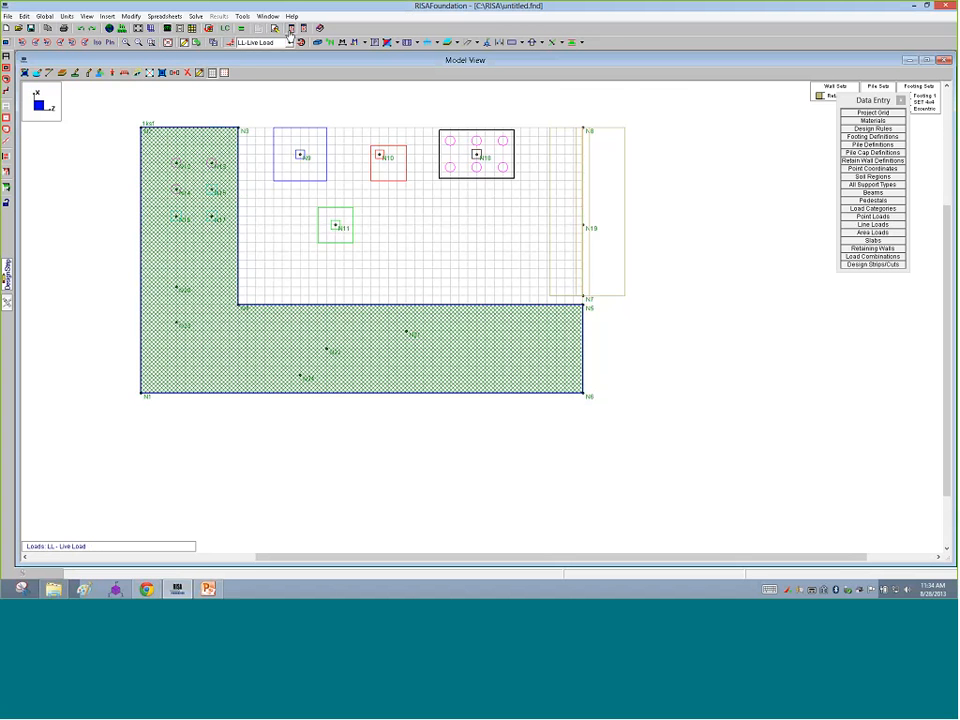
# Step: Display the dead loads on the model, look through the load categories and switch the display back to live loads
pyautogui.click(258, 44)
pyautogui.scroll(1, 267, 62)
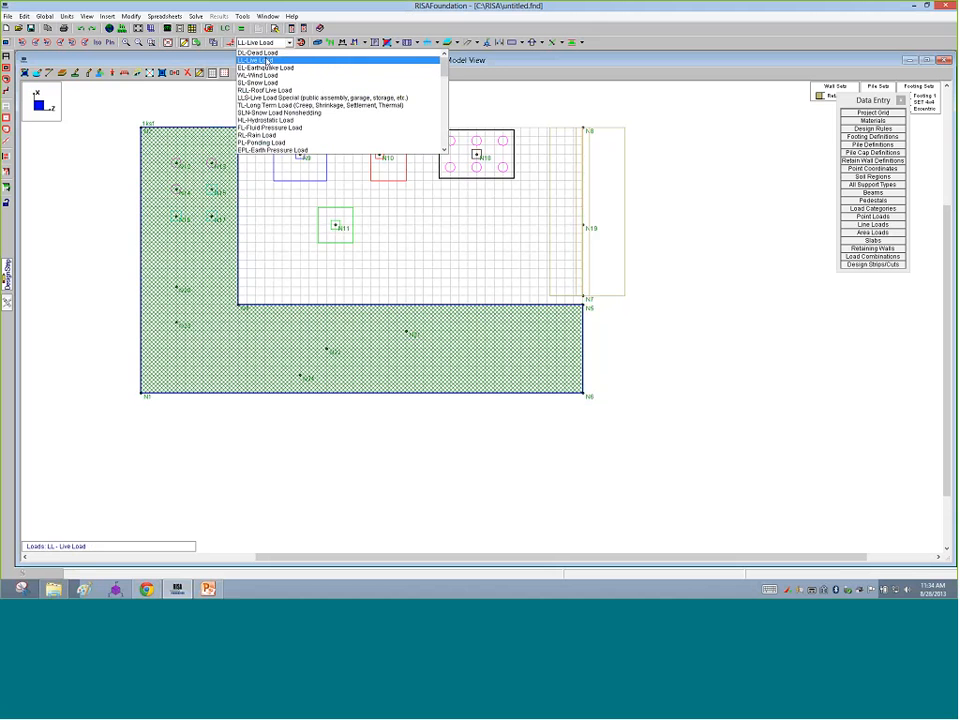
pyautogui.click(264, 52)
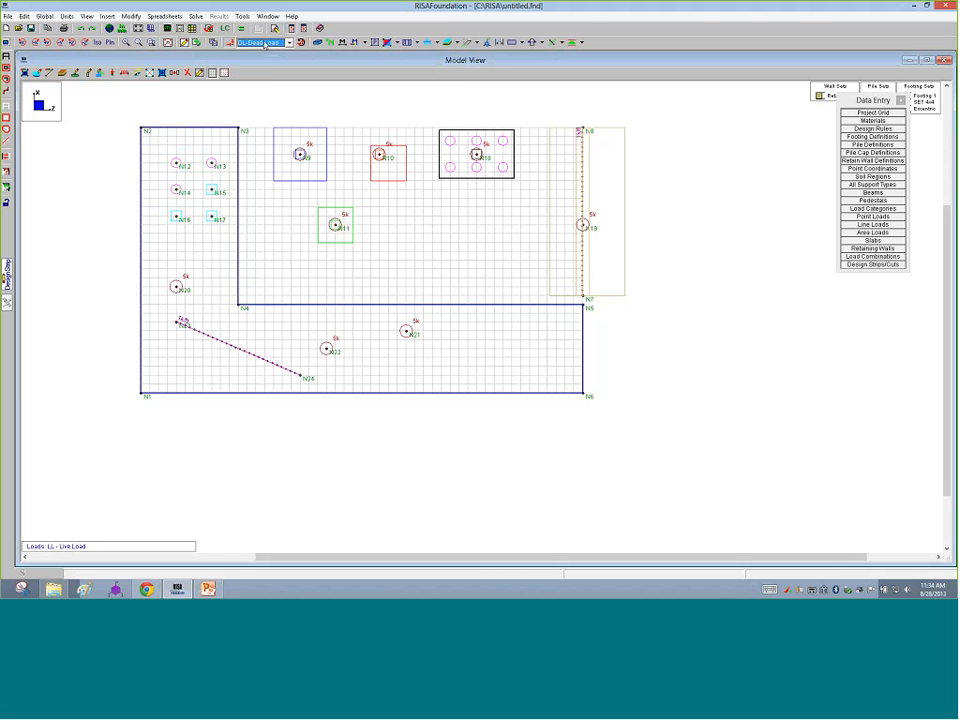
pyautogui.click(266, 44)
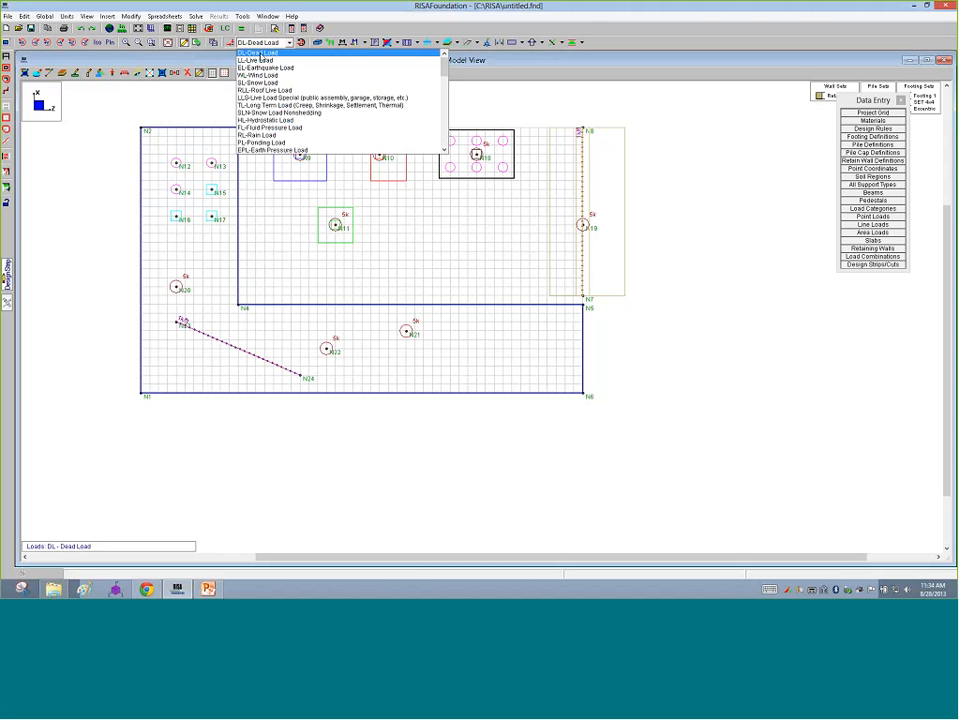
pyautogui.click(245, 43)
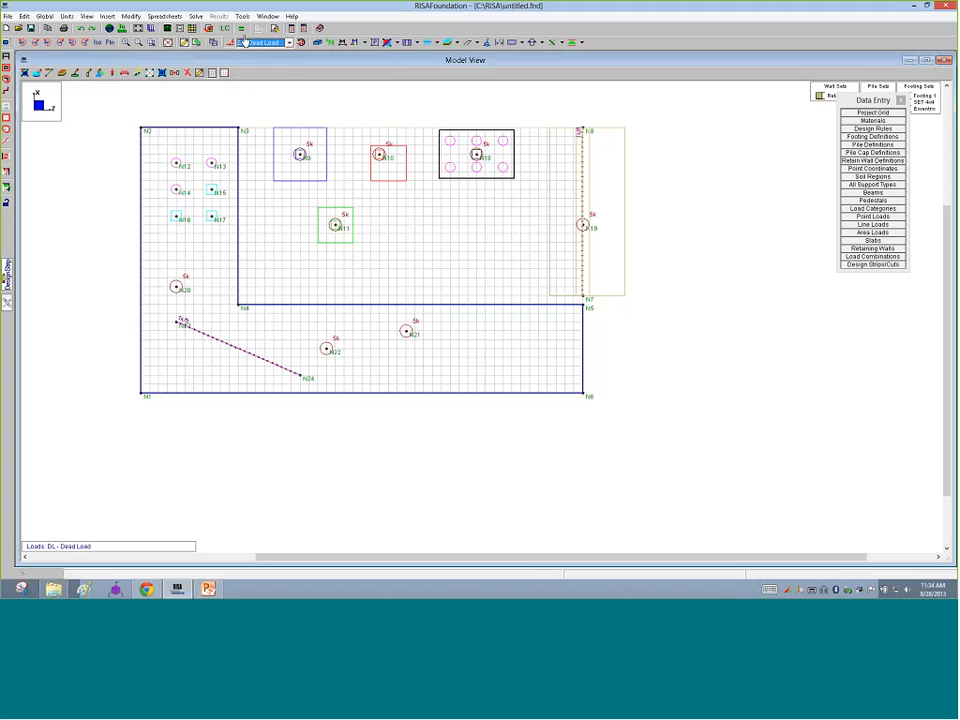
pyautogui.click(244, 43)
pyautogui.click(262, 61)
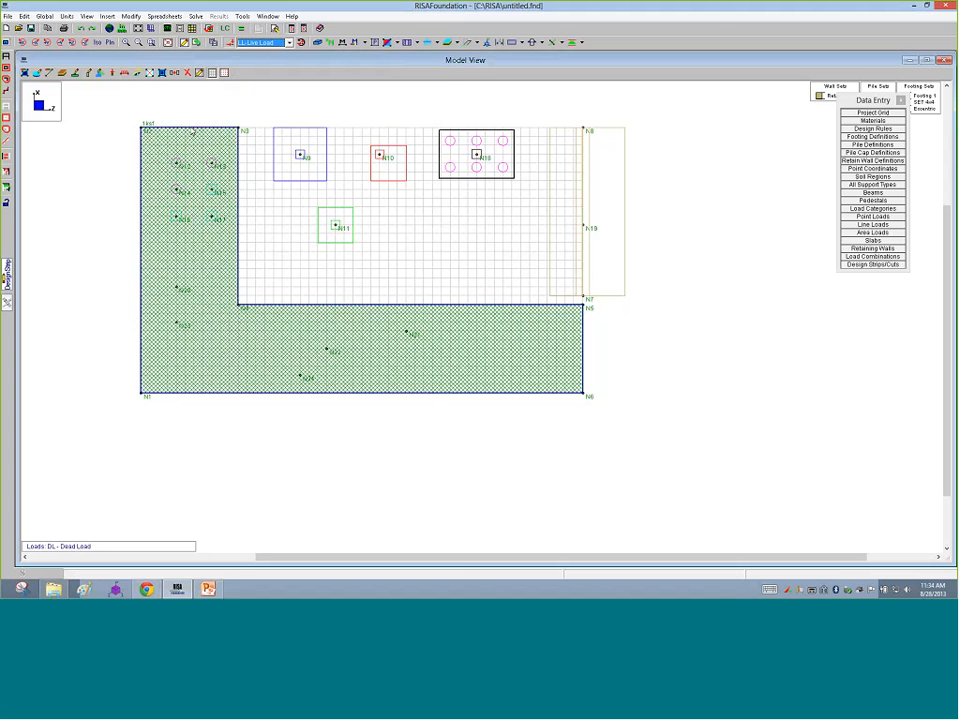
# Step: Display the loads of the individual load categories in turn, including live load and earthquake load
pyautogui.click(258, 43)
pyautogui.click(262, 60)
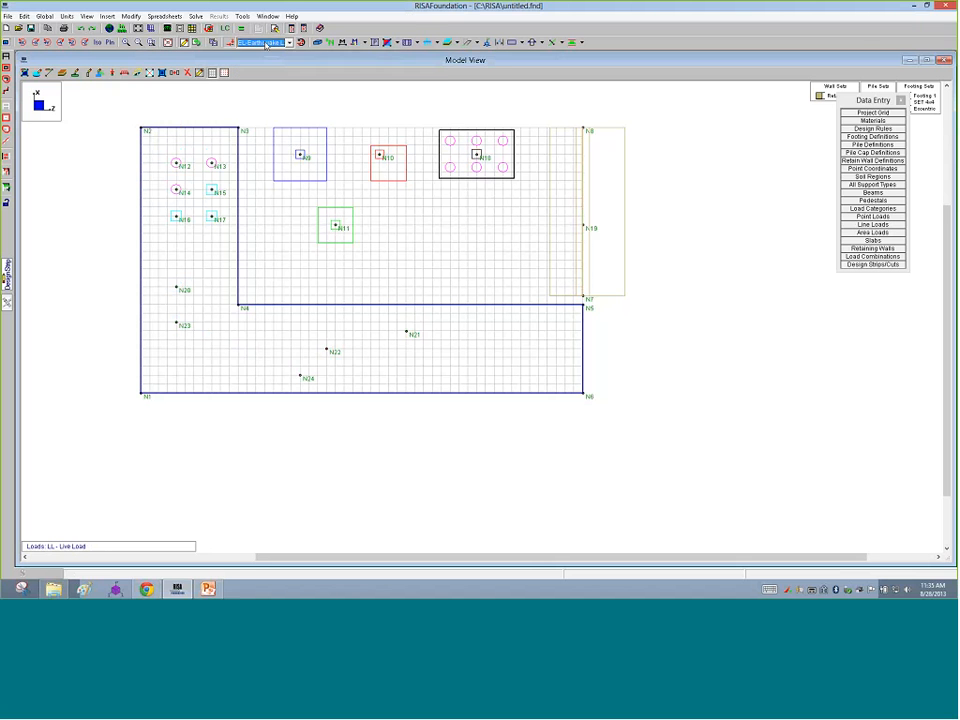
pyautogui.click(264, 43)
pyautogui.click(258, 60)
pyautogui.click(264, 43)
pyautogui.click(262, 60)
# Step: Switch the load display to load combinations and show LC 1: Service followed by LC 2: Strength
pyautogui.click(301, 44)
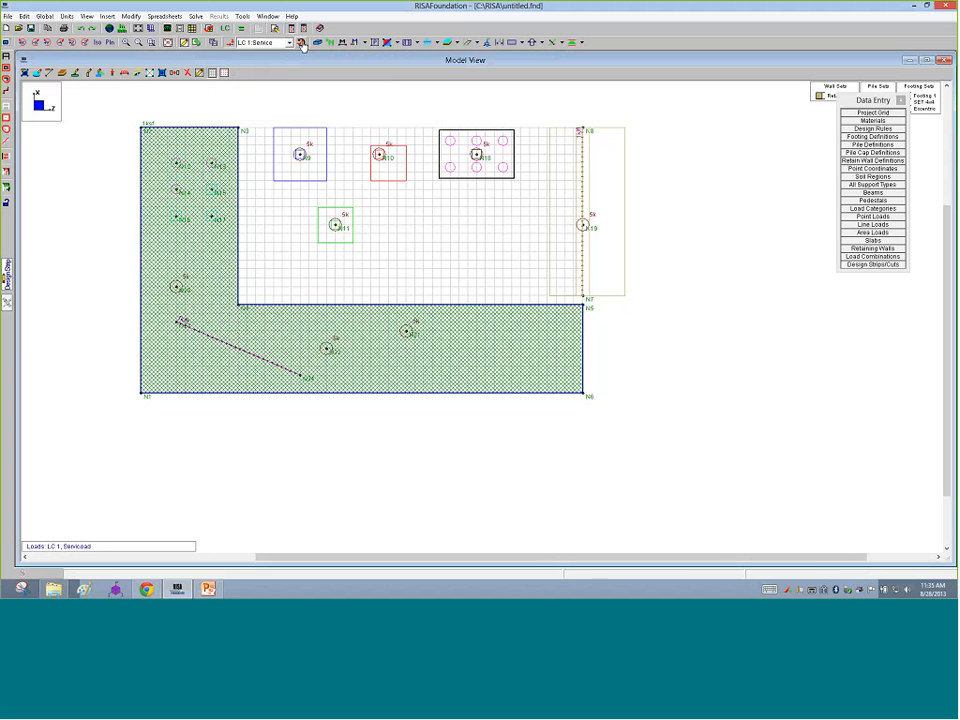
pyautogui.click(268, 43)
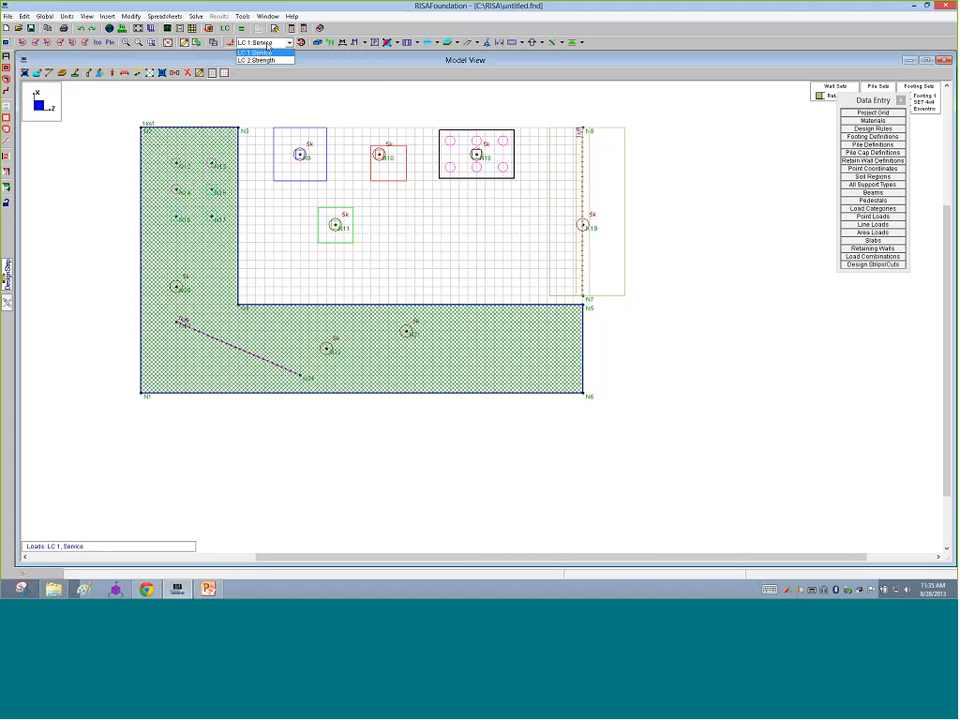
pyautogui.click(266, 53)
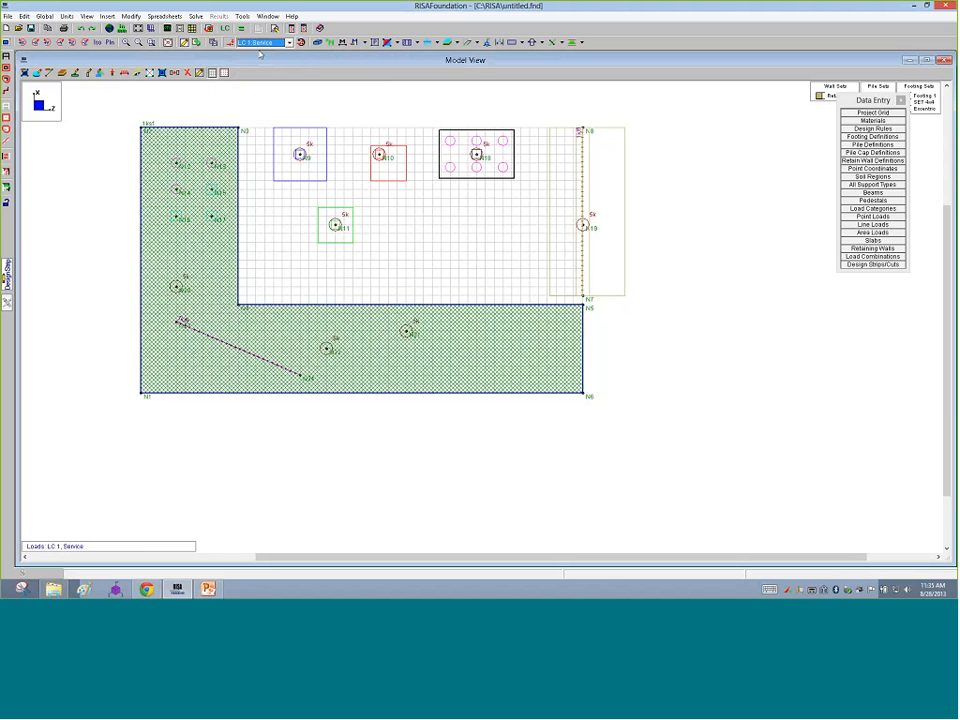
pyautogui.click(264, 43)
pyautogui.click(266, 61)
# Step: Start a circular slab from a template and set its polar origin to X 50 ft and Z 25 ft
pyautogui.scroll(-2, 268, 216)
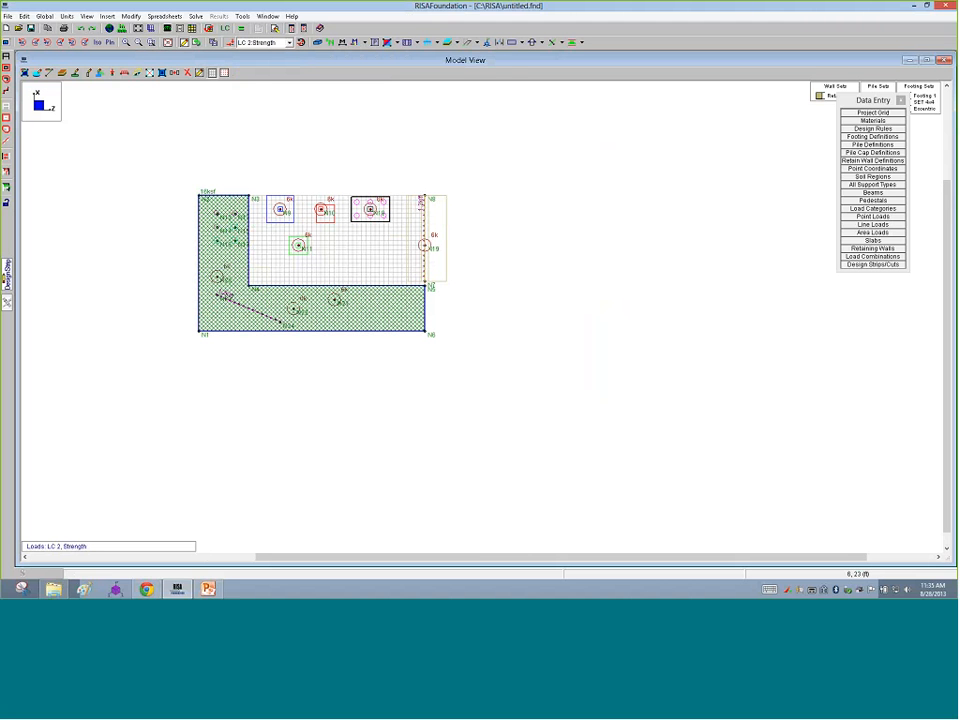
pyautogui.click(35, 77)
pyautogui.moveTo(95, 61); pyautogui.dragTo(242, 64)
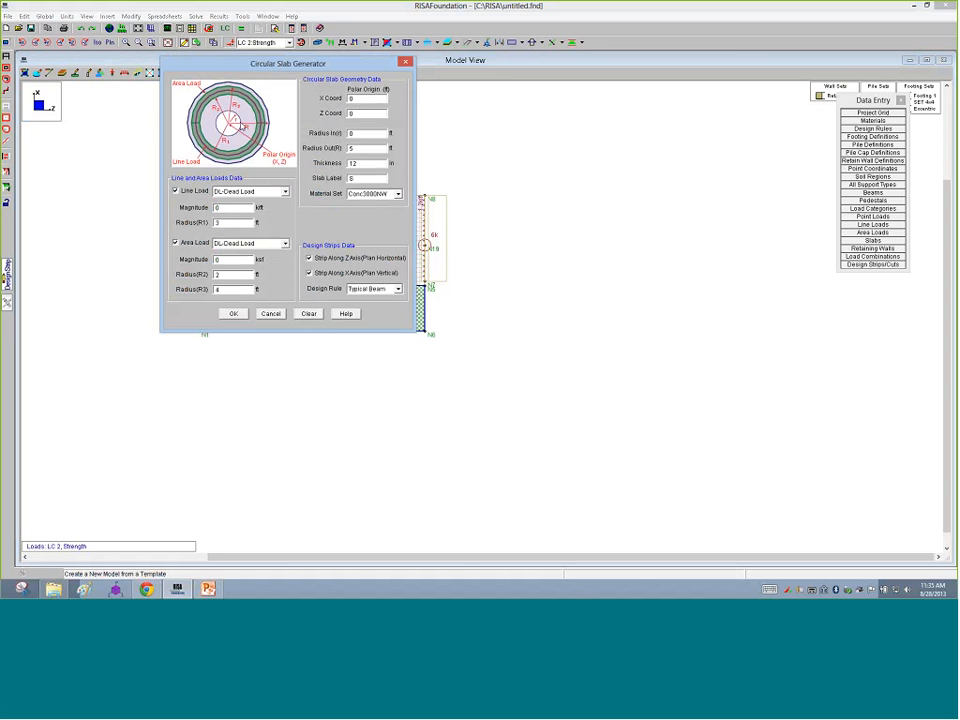
pyautogui.doubleClick(352, 99)
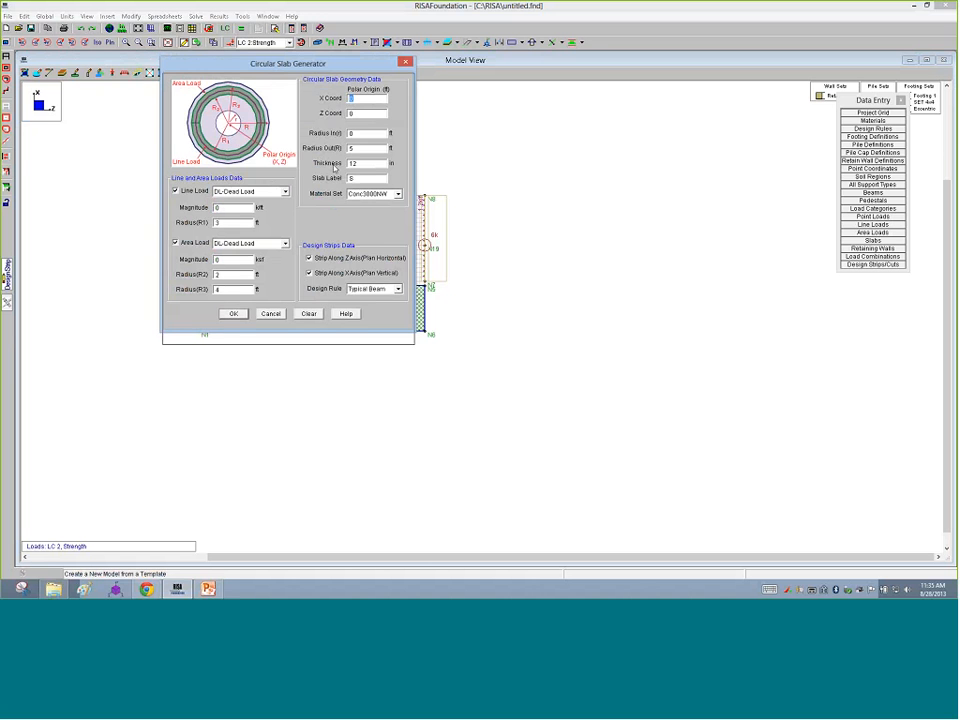
pyautogui.moveTo(285, 64); pyautogui.dragTo(342, 248)
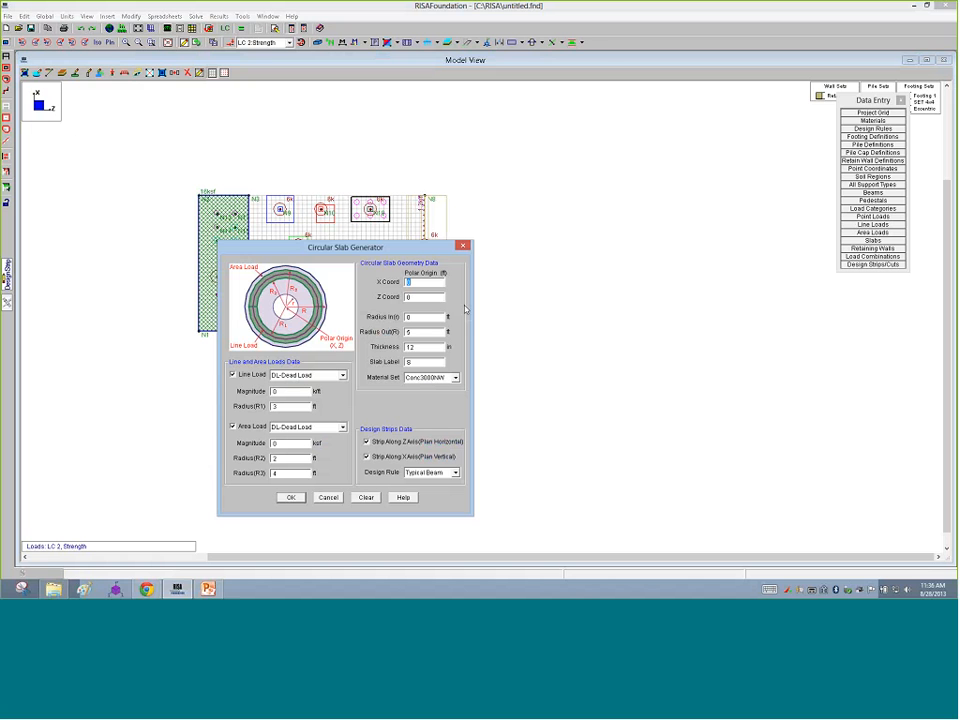
pyautogui.write('50')
pyautogui.moveTo(421, 298); pyautogui.dragTo(383, 298)
pyautogui.write('25')
# Step: Set the circular slab's inner radius to 5 ft and outer radius to 20 ft, with material set Conc3000NW
pyautogui.press('Tab')
pyautogui.press('Tab')
pyautogui.write('28')
pyautogui.press('Tab')
pyautogui.click(433, 378)
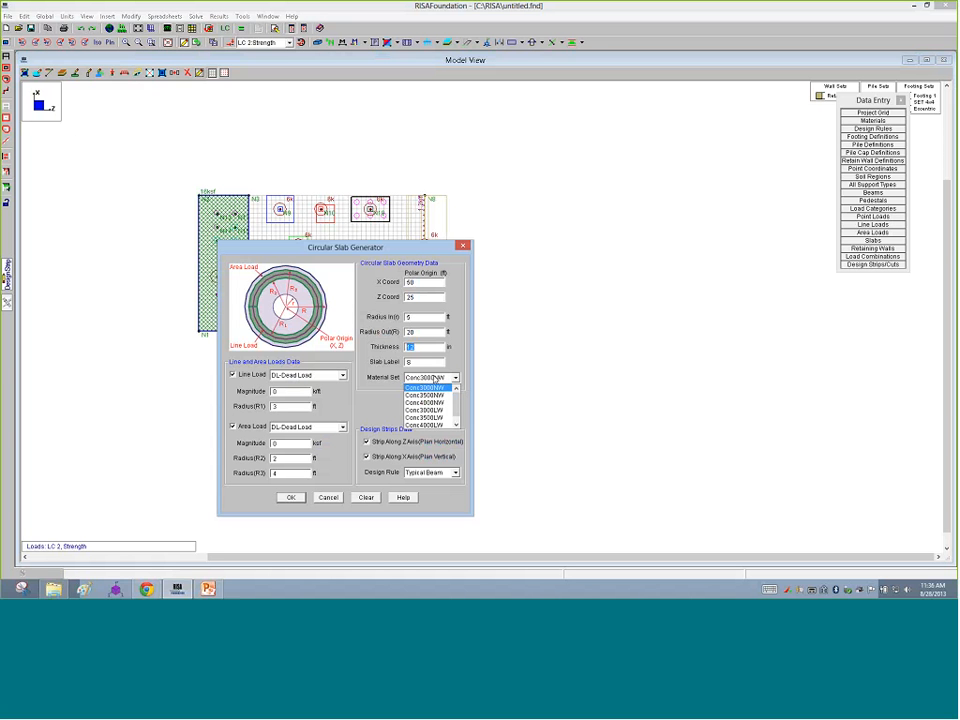
pyautogui.click(430, 387)
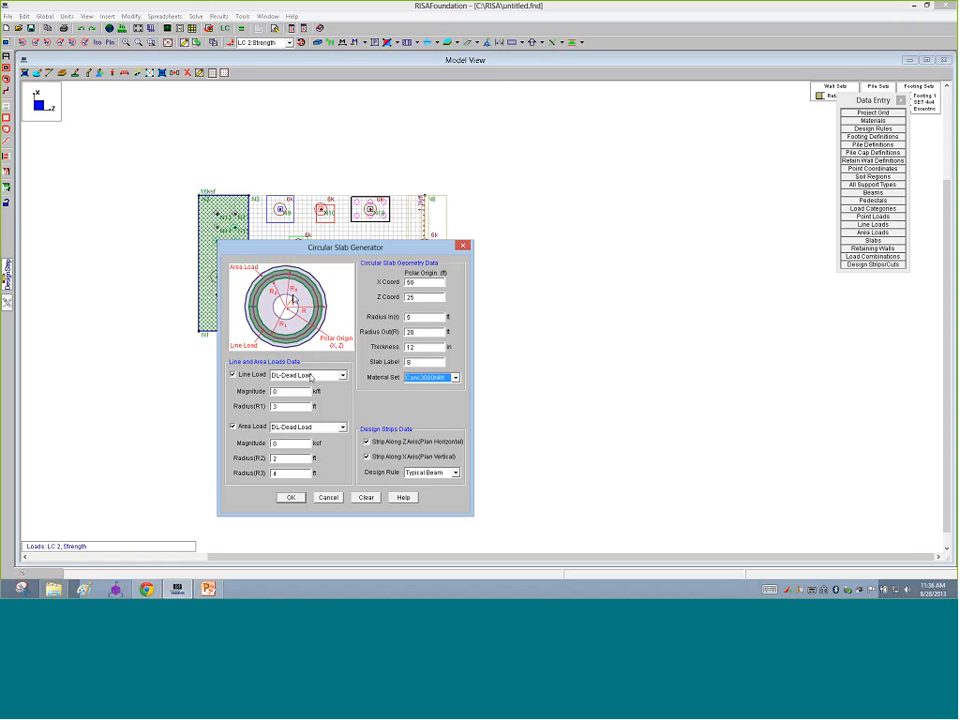
# Step: Define the slab's dead line load with a magnitude of 1 k/ft at radius R1 of 8 ft
pyautogui.click(305, 376)
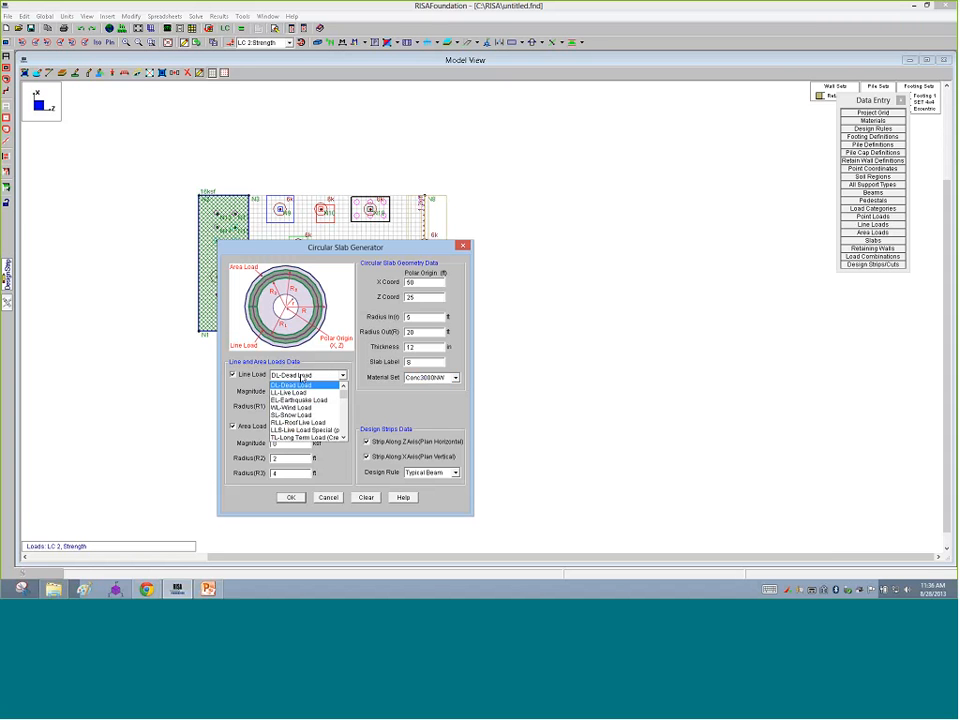
pyautogui.click(303, 376)
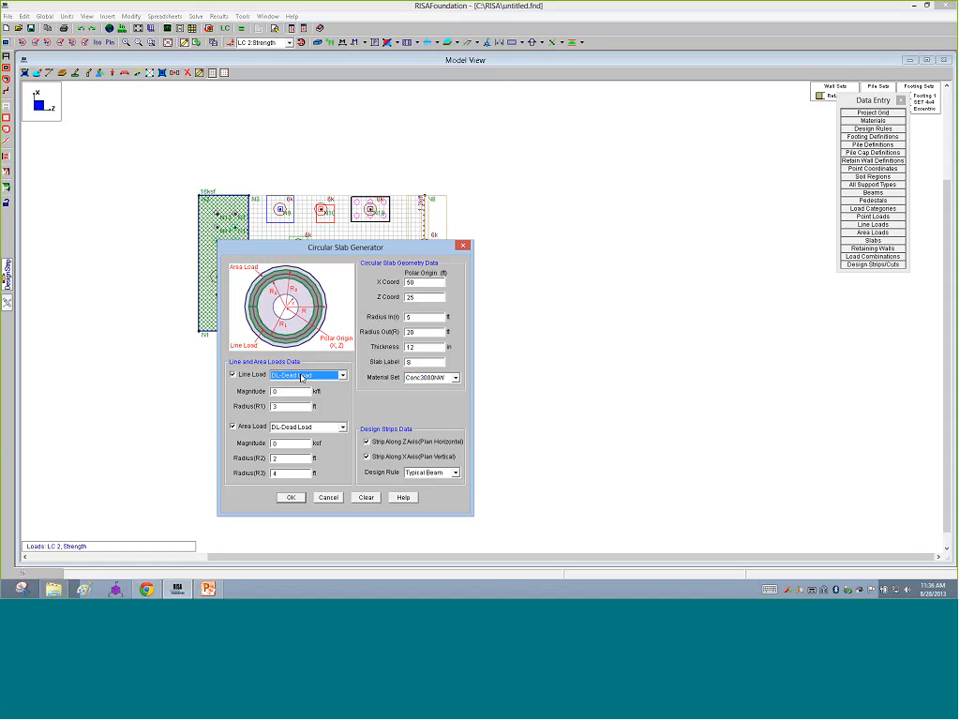
pyautogui.click(277, 391)
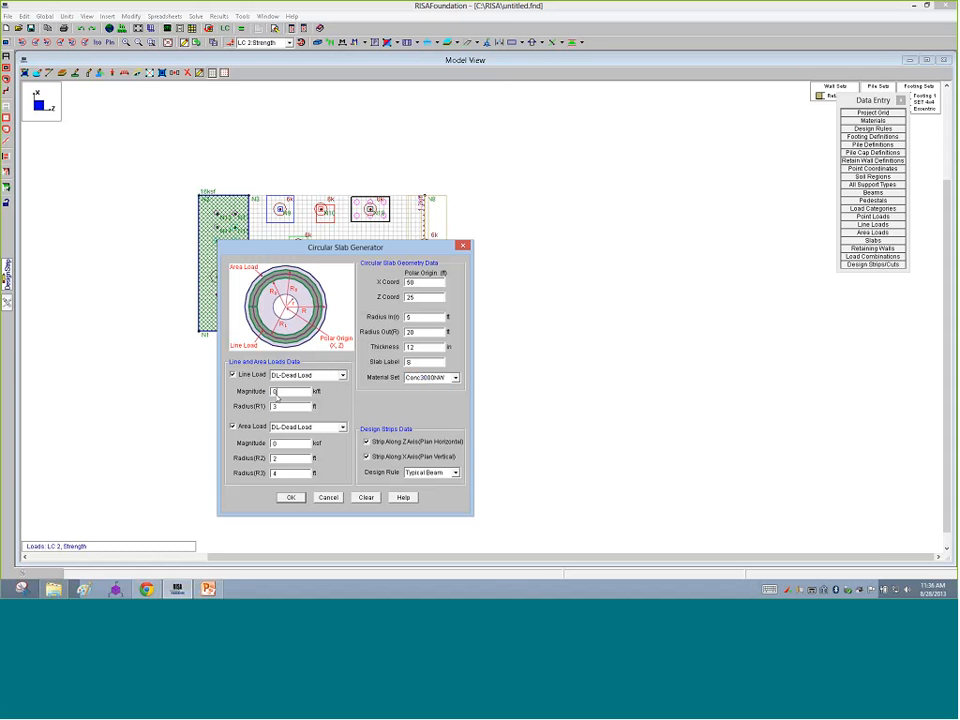
pyautogui.write('1')
pyautogui.click(272, 404)
pyautogui.write('8')
# Step: Define the area load from R2 10 ft to R3 20 ft with magnitude 0.1 ksf and generate the circular slab
pyautogui.press('Tab')
pyautogui.write('5')
pyautogui.hotkey('shift', 'Tab')
pyautogui.click(277, 458)
pyautogui.write('10')
pyautogui.press('Tab')
pyautogui.write('20')
pyautogui.moveTo(284, 443); pyautogui.dragTo(217, 442)
pyautogui.write('.1')
pyautogui.click(291, 497)
# Step: Unselect the entire model and box-select only the circular slab
pyautogui.scroll(-2, 394, 531)
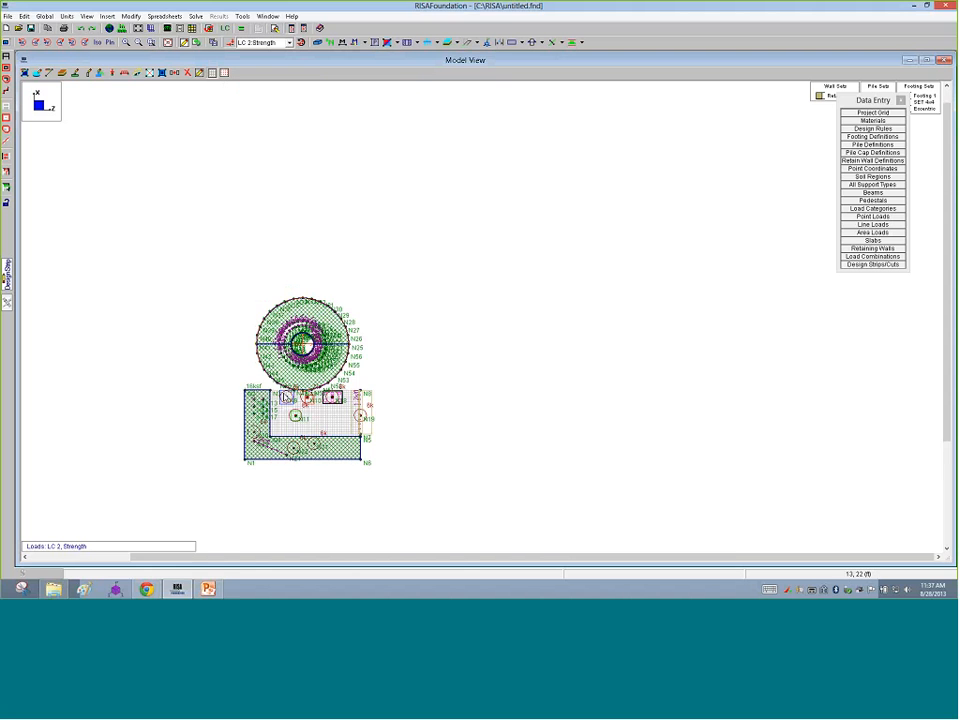
pyautogui.scroll(2, 247, 420)
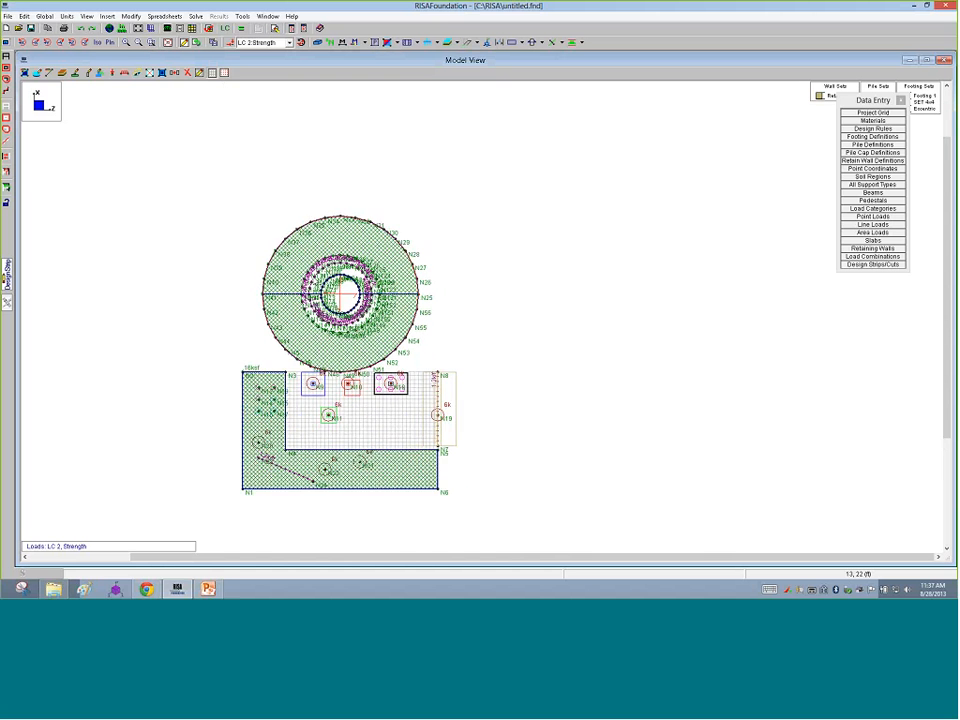
pyautogui.scroll(2, 301, 273)
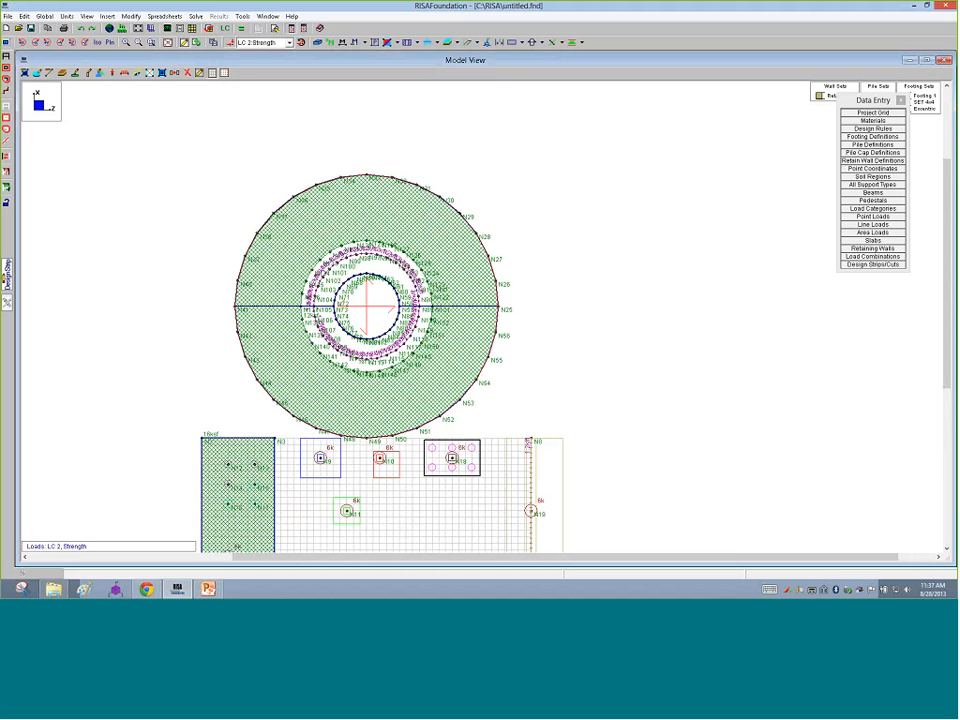
pyautogui.click(6, 62)
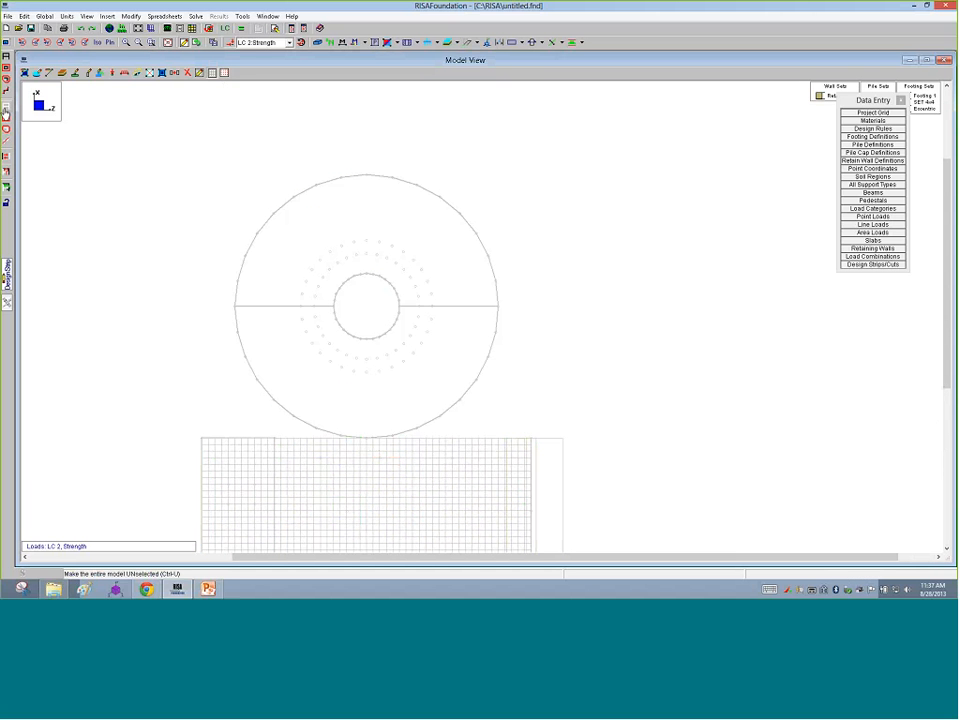
pyautogui.click(6, 55)
pyautogui.moveTo(138, 145); pyautogui.dragTo(568, 418)
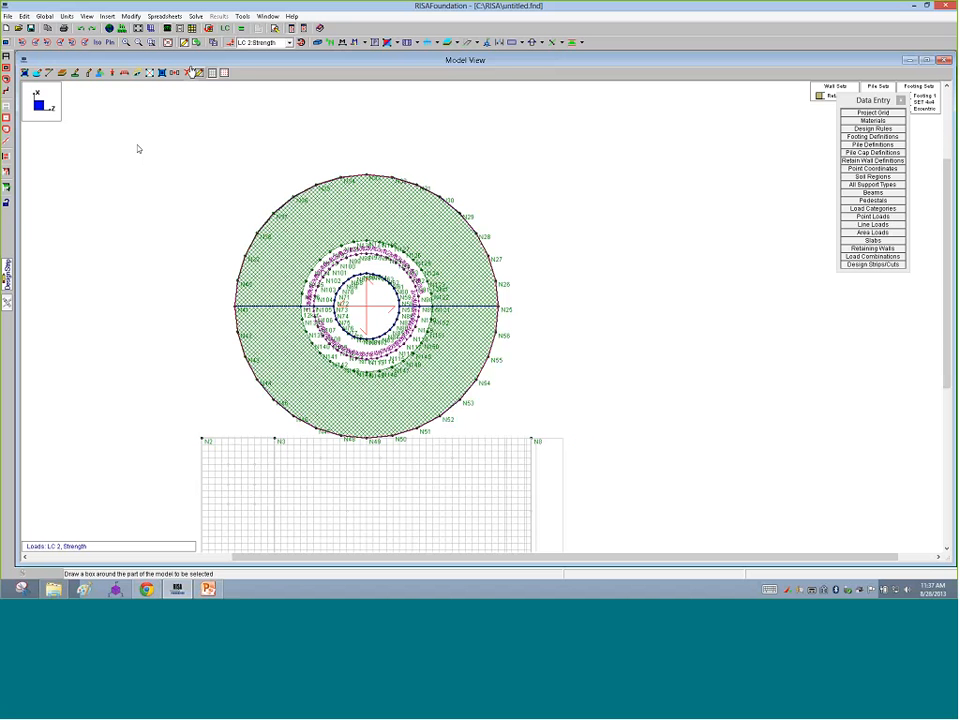
# Step: Examine the circular slab and its line and area loads in an isometric view
pyautogui.click(97, 43)
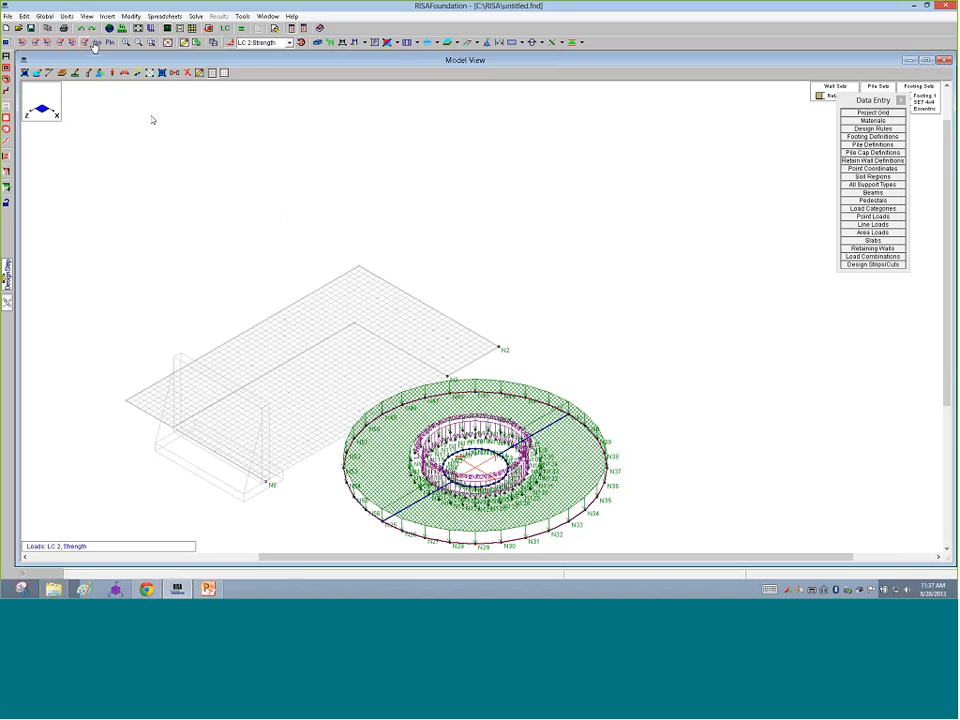
pyautogui.scroll(-5, 408, 397)
pyautogui.scroll(5, 408, 397)
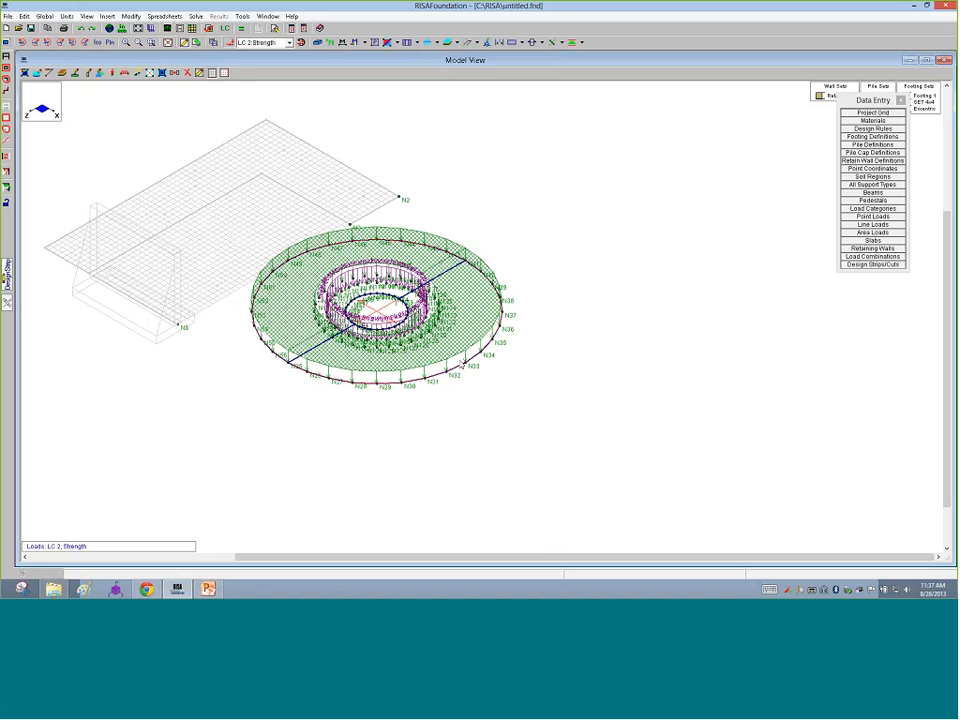
pyautogui.scroll(3, 410, 295)
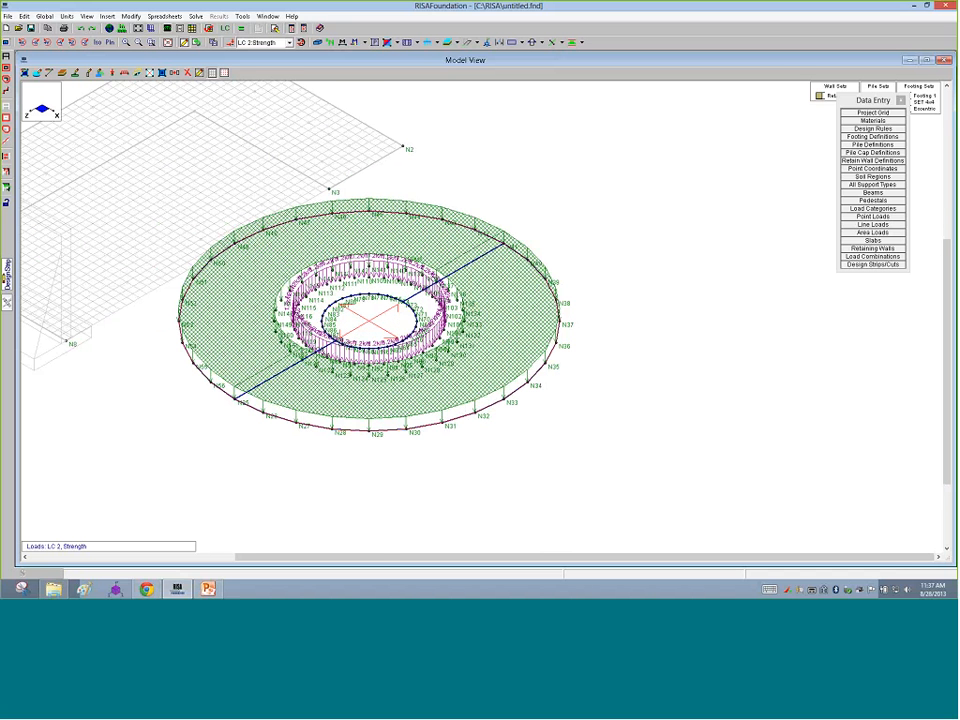
pyautogui.scroll(1, 391, 354)
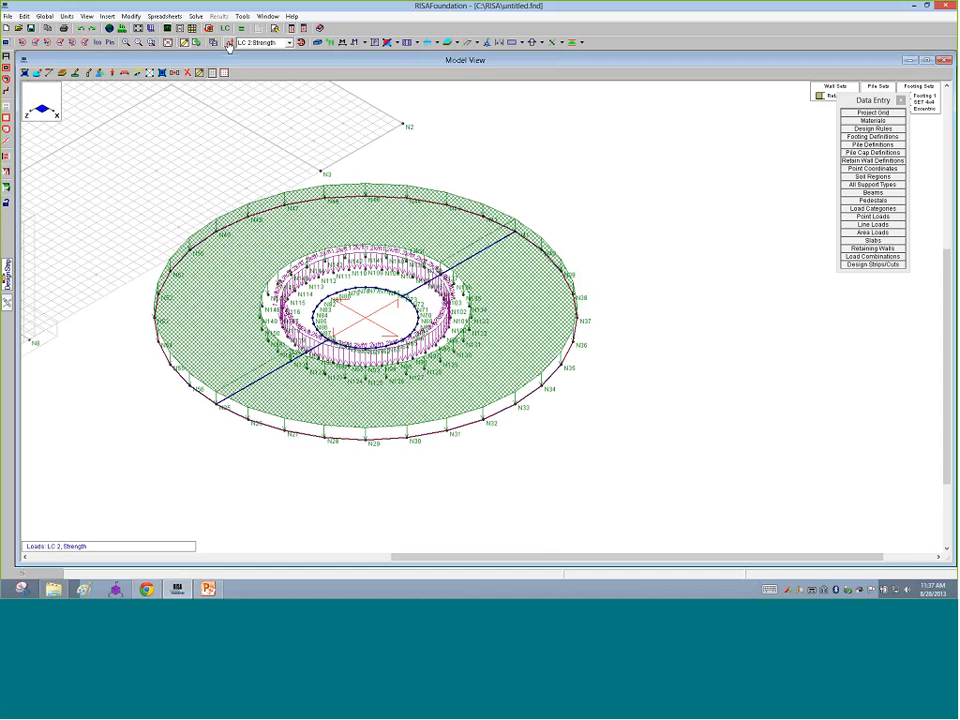
# Step: Hide the loads, return to the plan view and reselect the entire model
pyautogui.click(229, 45)
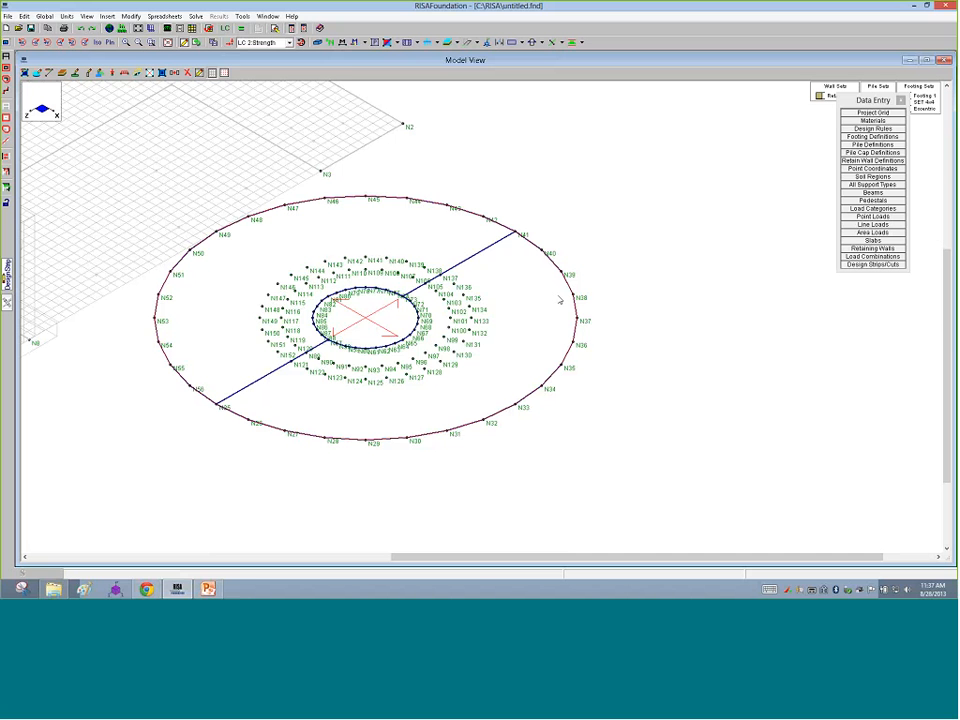
pyautogui.scroll(-2, 400, 303)
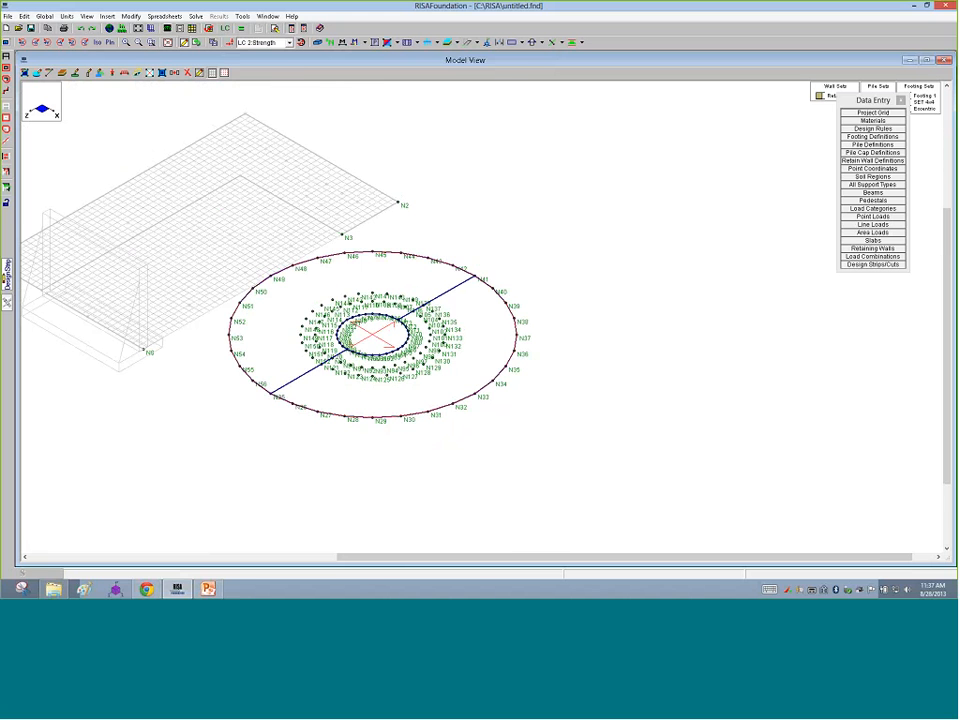
pyautogui.click(110, 42)
pyautogui.scroll(-2, 371, 288)
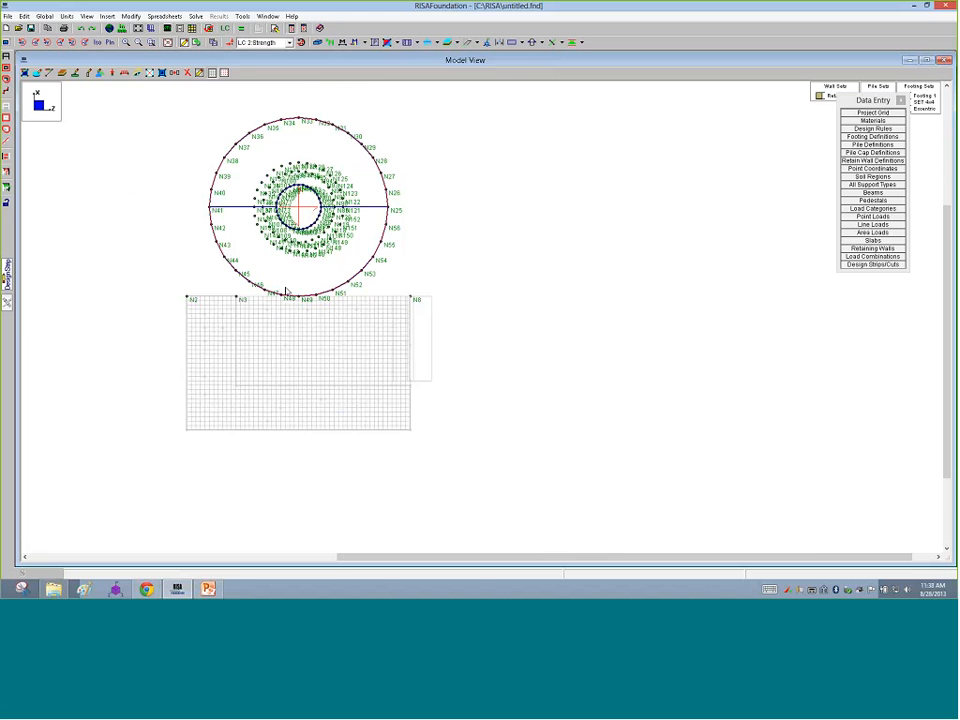
pyautogui.scroll(1, 196, 327)
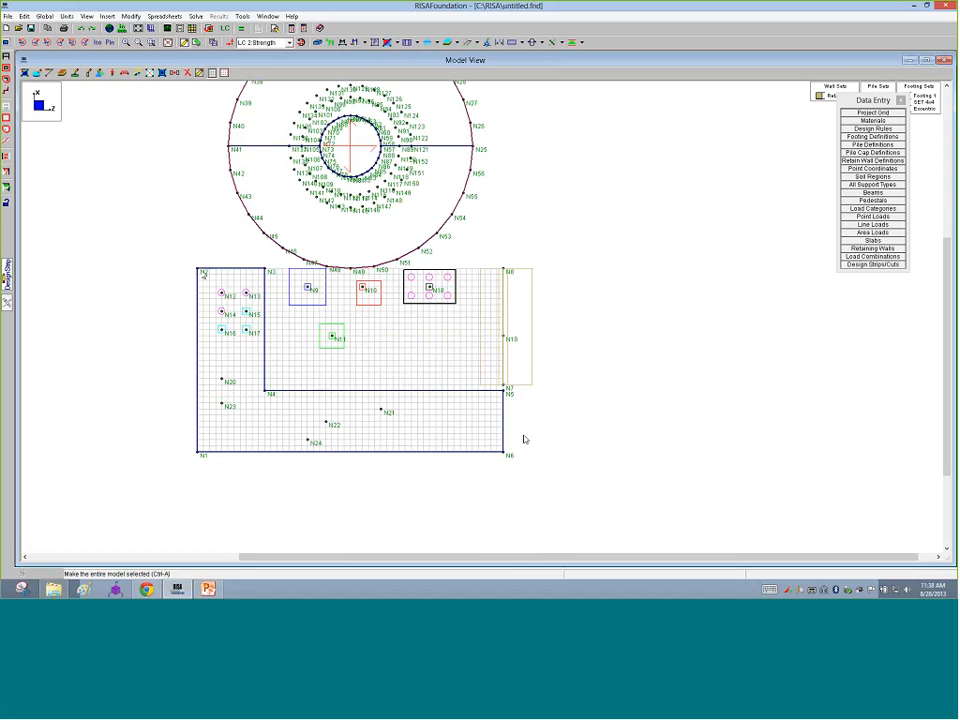
# Step: Review the labels, thicknesses and materials in the Slabs spreadsheet, then return to the model view
pyautogui.click(872, 240)
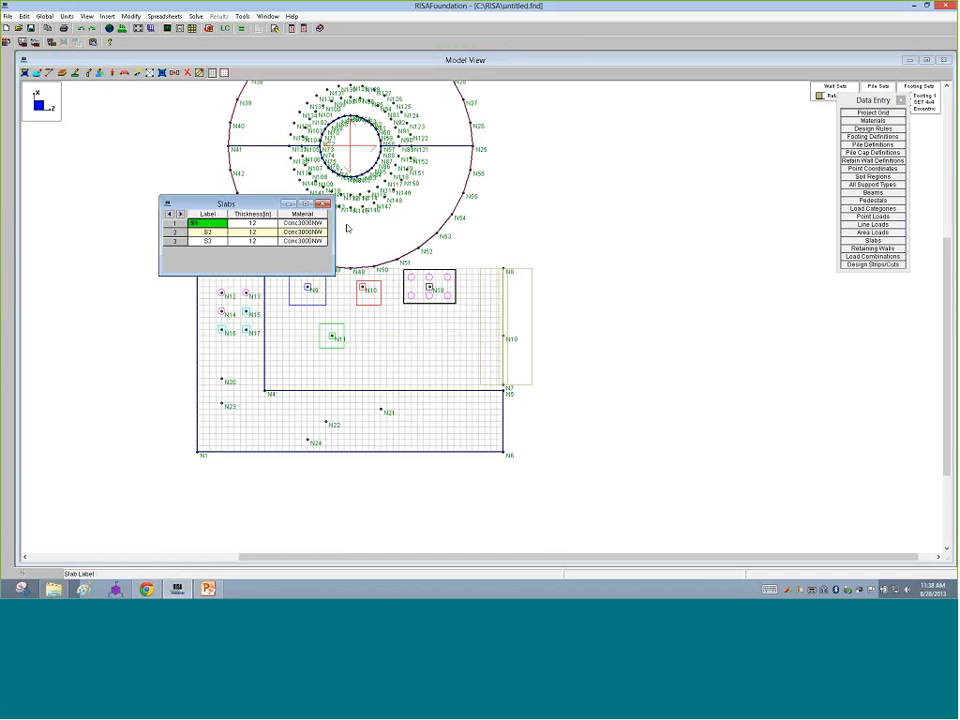
pyautogui.moveTo(250, 203); pyautogui.dragTo(183, 145)
pyautogui.click(236, 166)
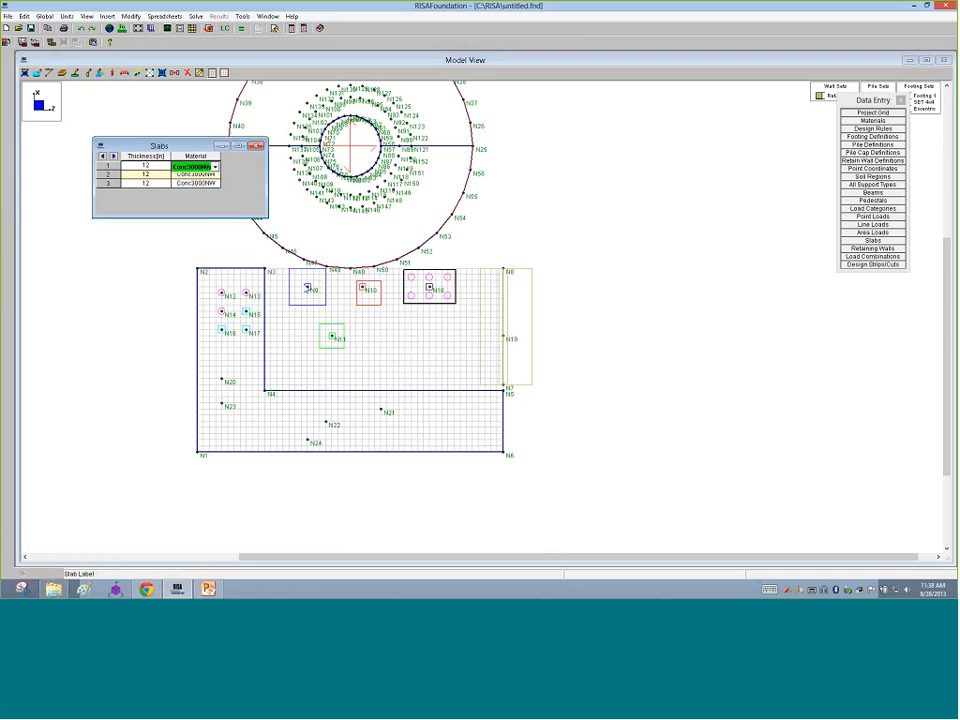
pyautogui.press('Tab')
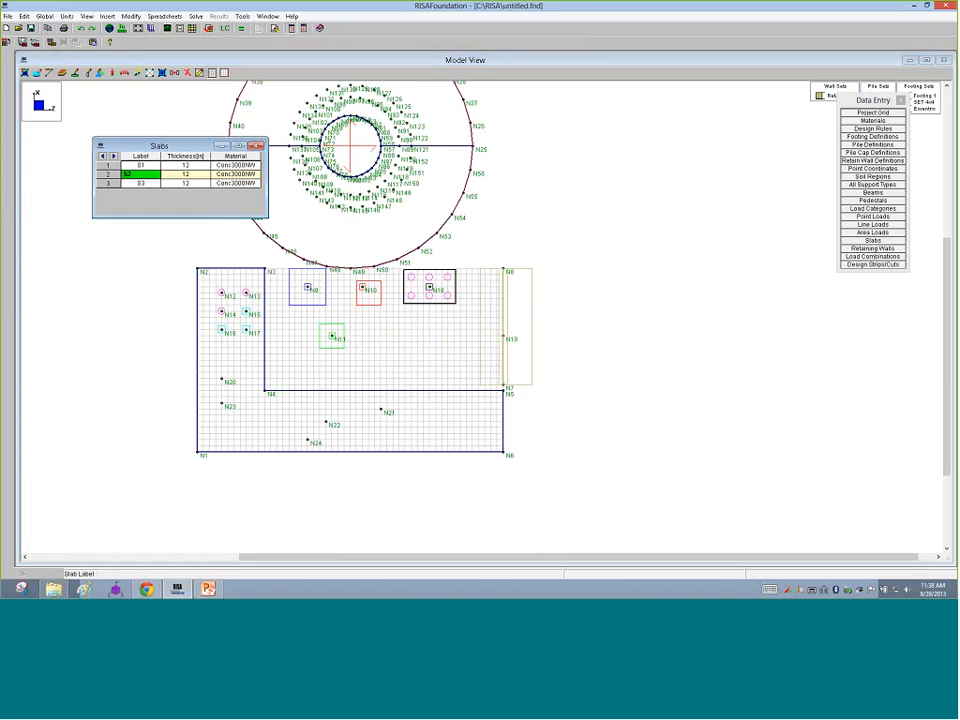
pyautogui.click(625, 415)
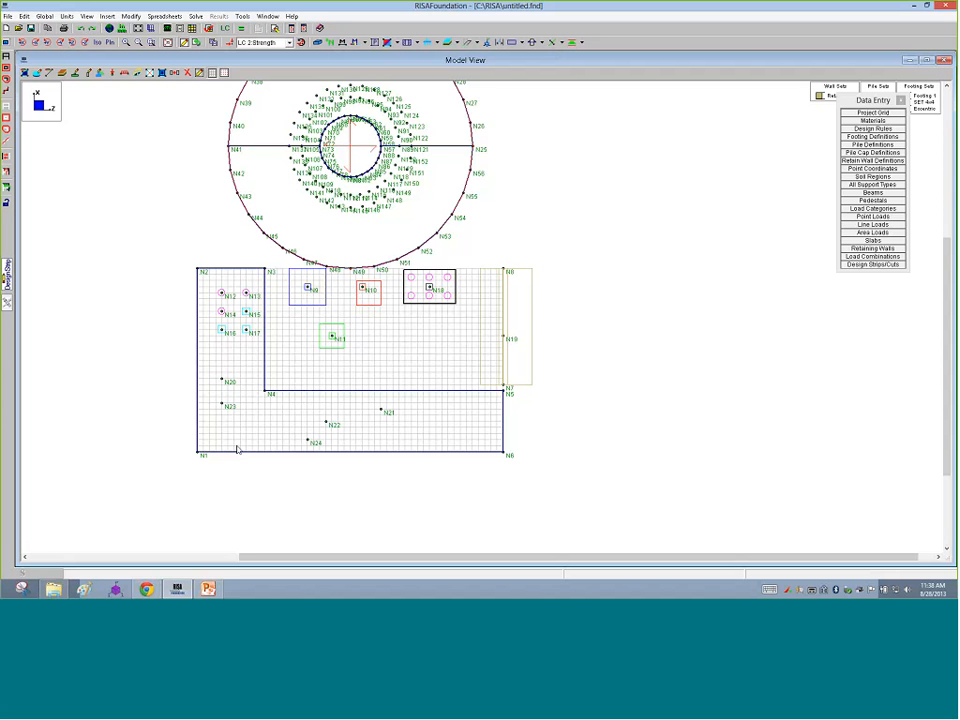
# Step: Open the slab rebar parameters of the design rules and widen the Label and Top Bar columns for reading
pyautogui.click(870, 130)
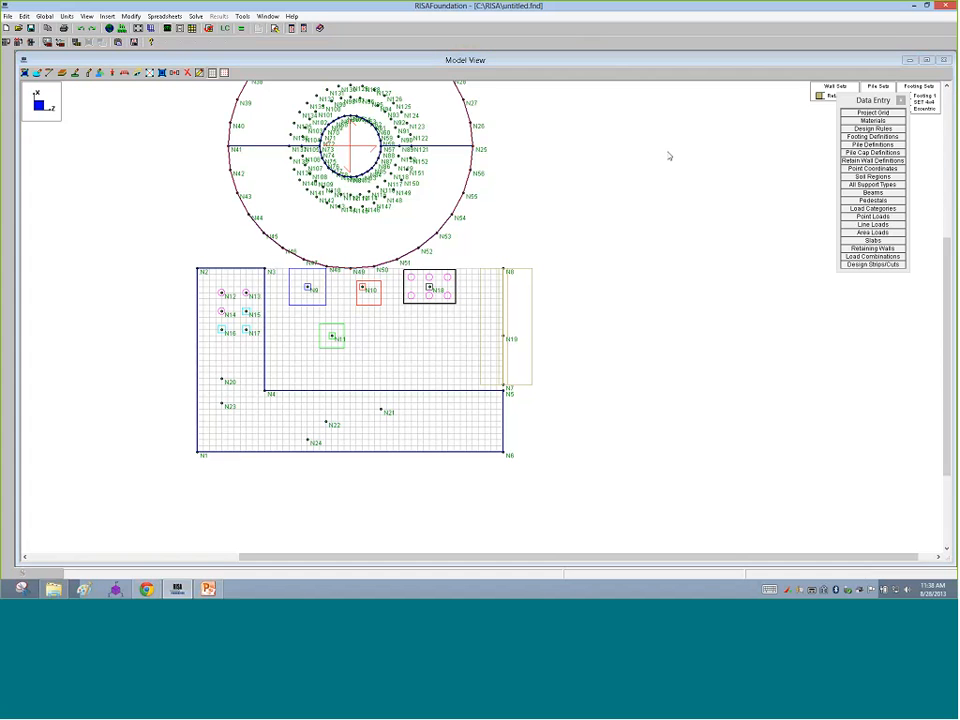
pyautogui.moveTo(500, 352); pyautogui.dragTo(458, 150)
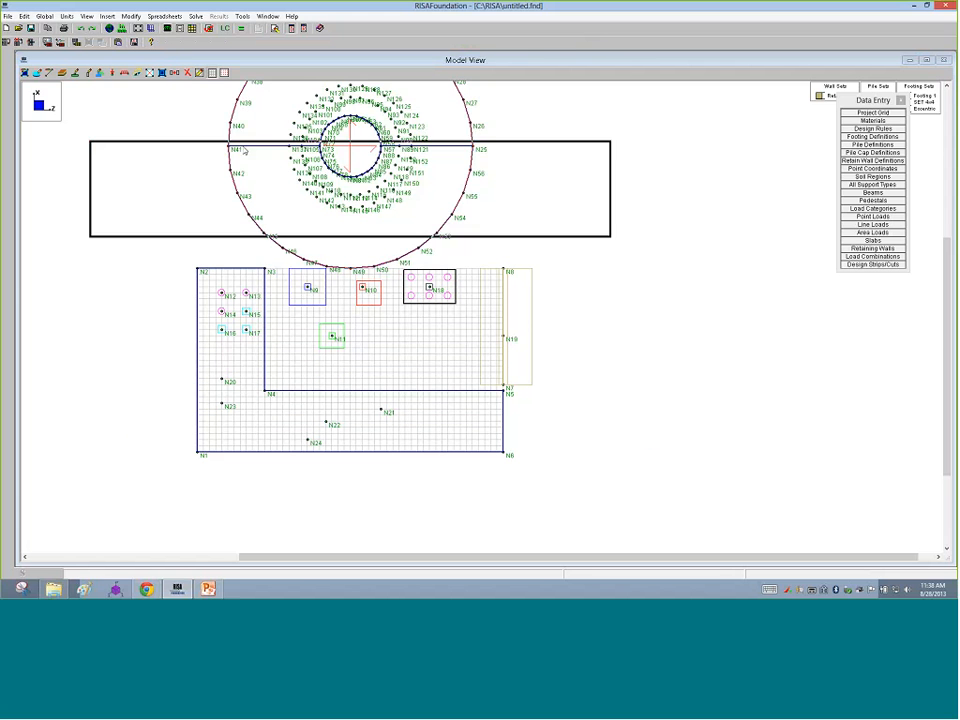
pyautogui.click(108, 162)
pyautogui.click(155, 162)
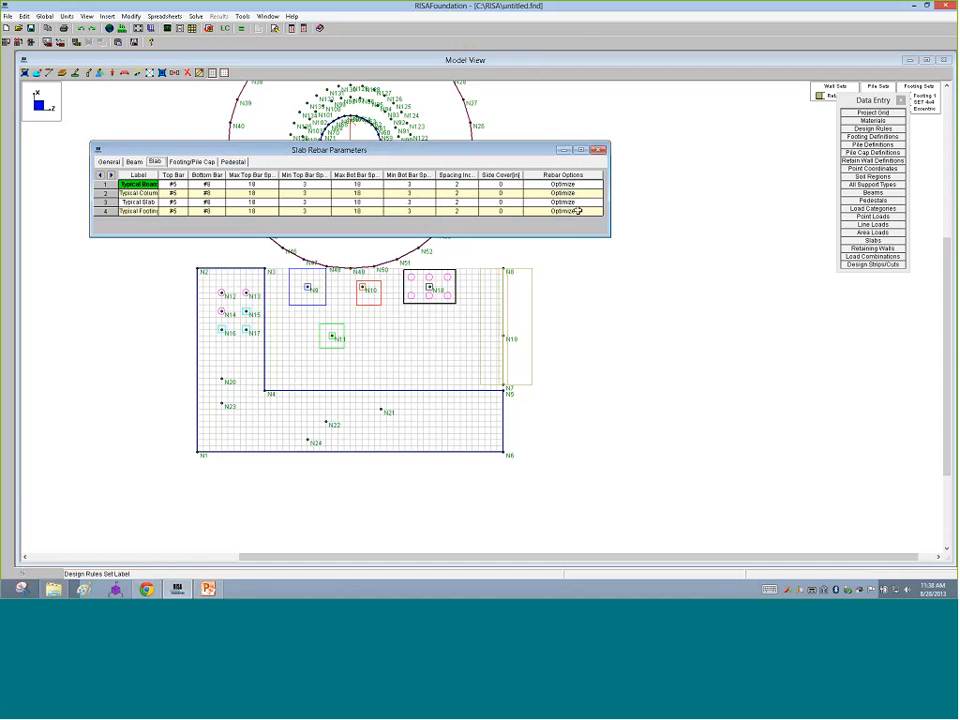
pyautogui.moveTo(158, 175); pyautogui.dragTo(168, 176)
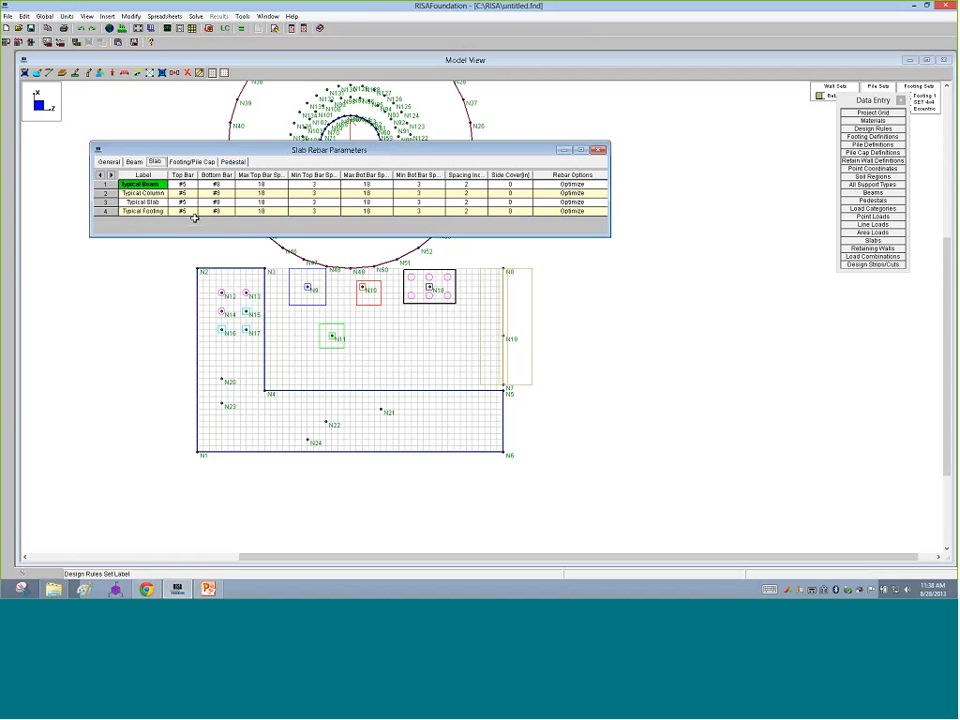
pyautogui.moveTo(196, 175); pyautogui.dragTo(206, 175)
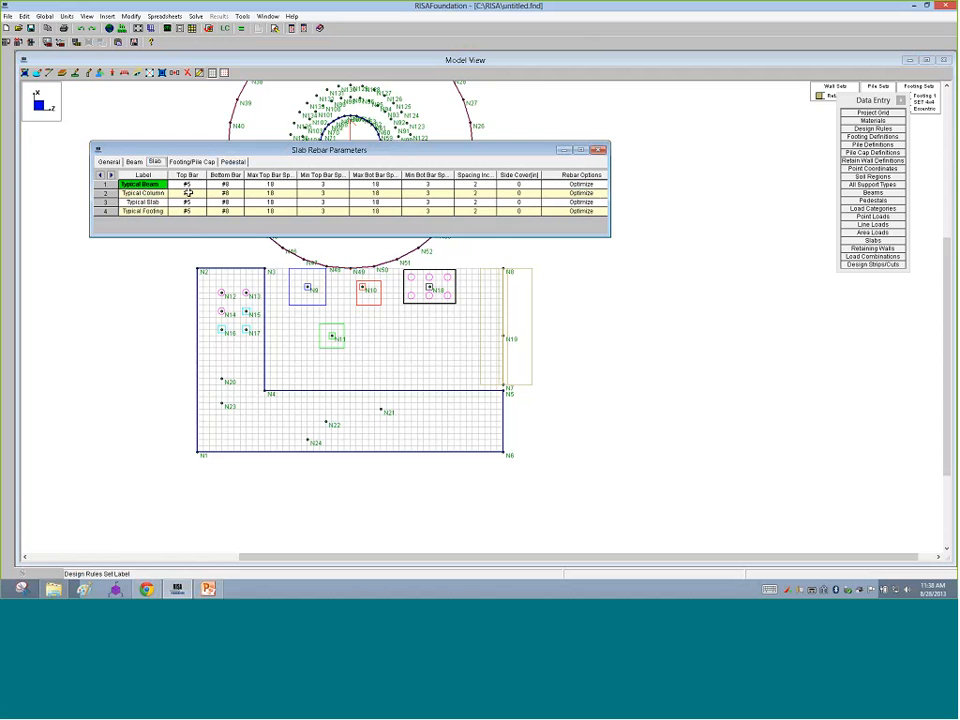
# Step: Set the Typical Slab's top bar size to #6 and check its bottom bar size
pyautogui.click(187, 202)
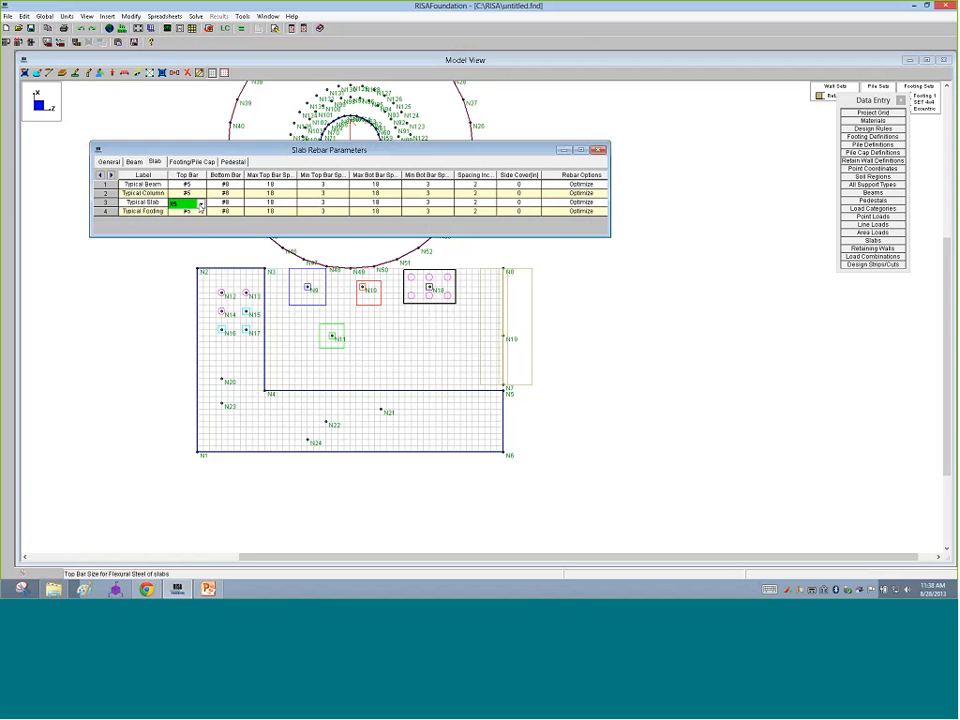
pyautogui.click(145, 202)
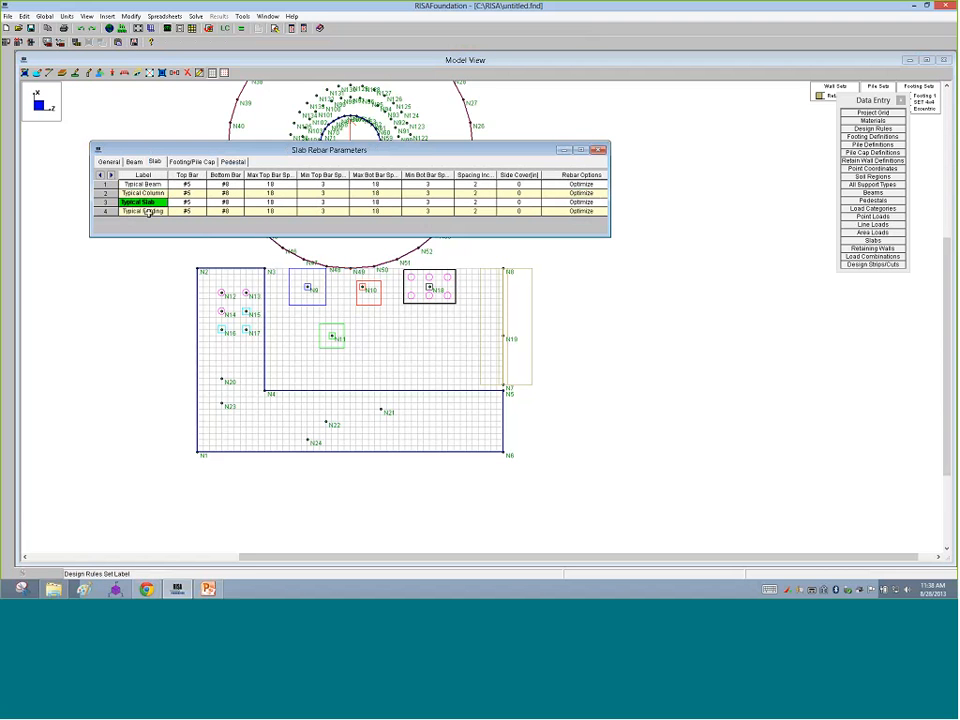
pyautogui.click(201, 205)
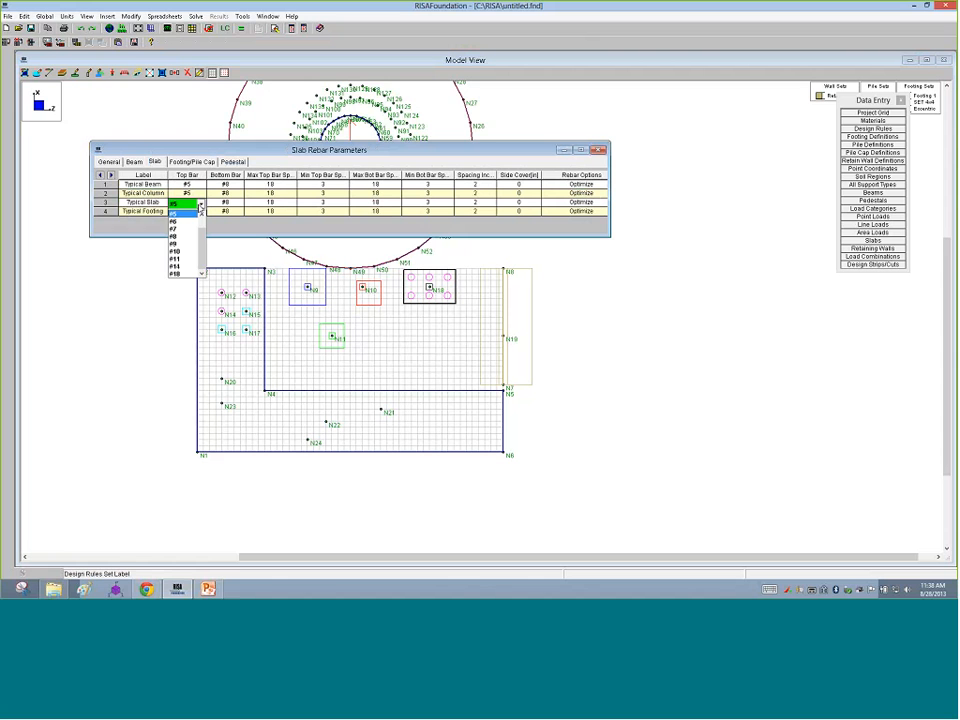
pyautogui.click(190, 221)
pyautogui.click(226, 196)
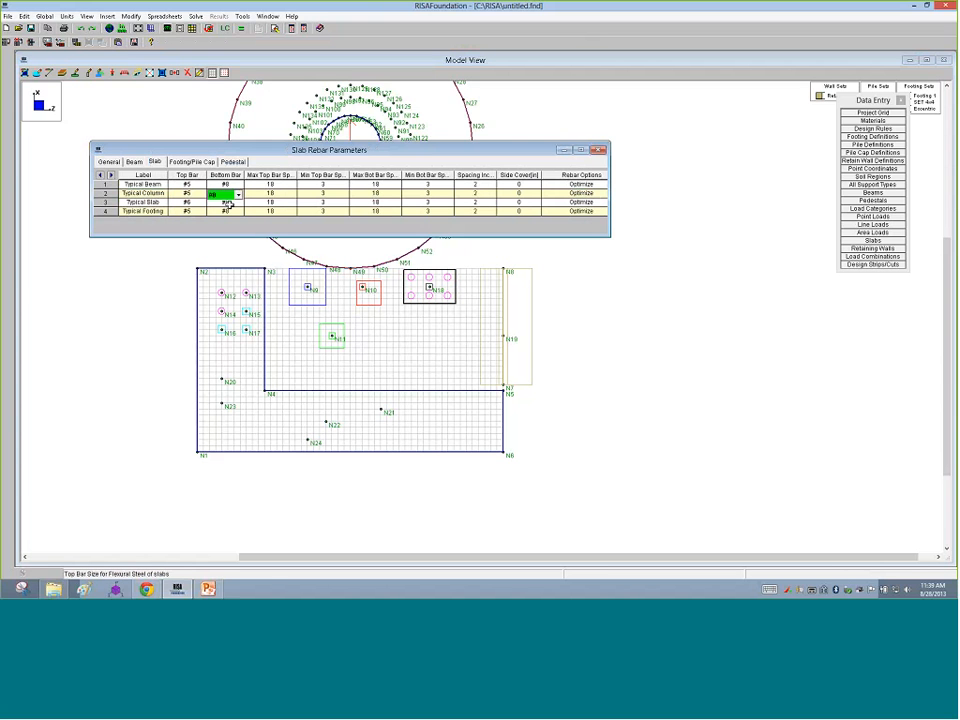
pyautogui.click(227, 203)
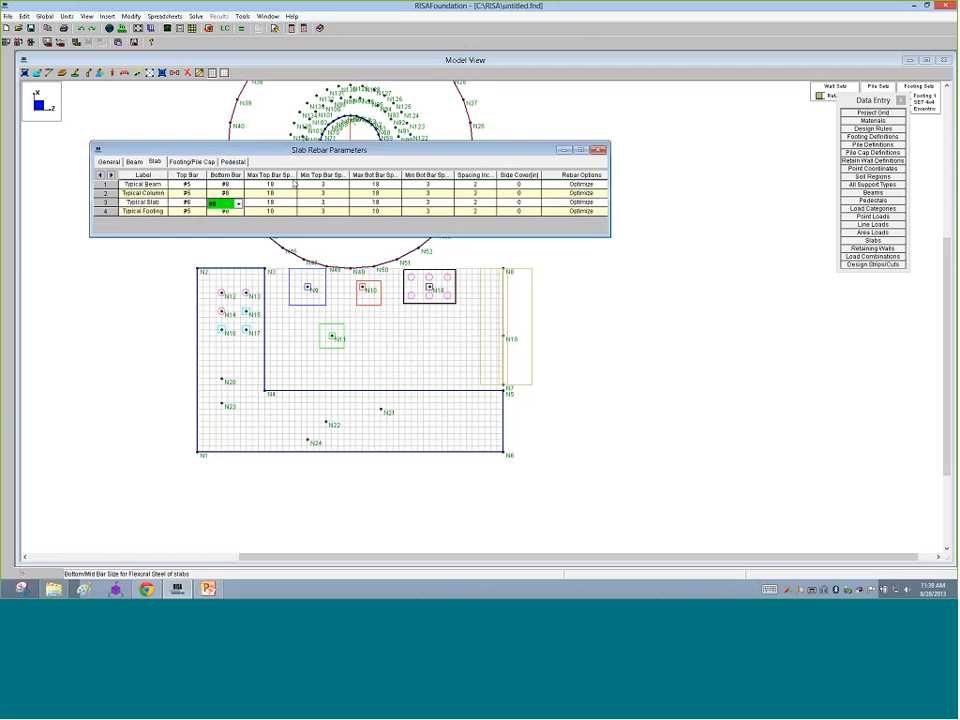
# Step: Widen the maximum top bar spacing column and review the Typical Slab's maximum and minimum top and bottom bar spacings
pyautogui.moveTo(298, 176); pyautogui.dragTo(304, 177)
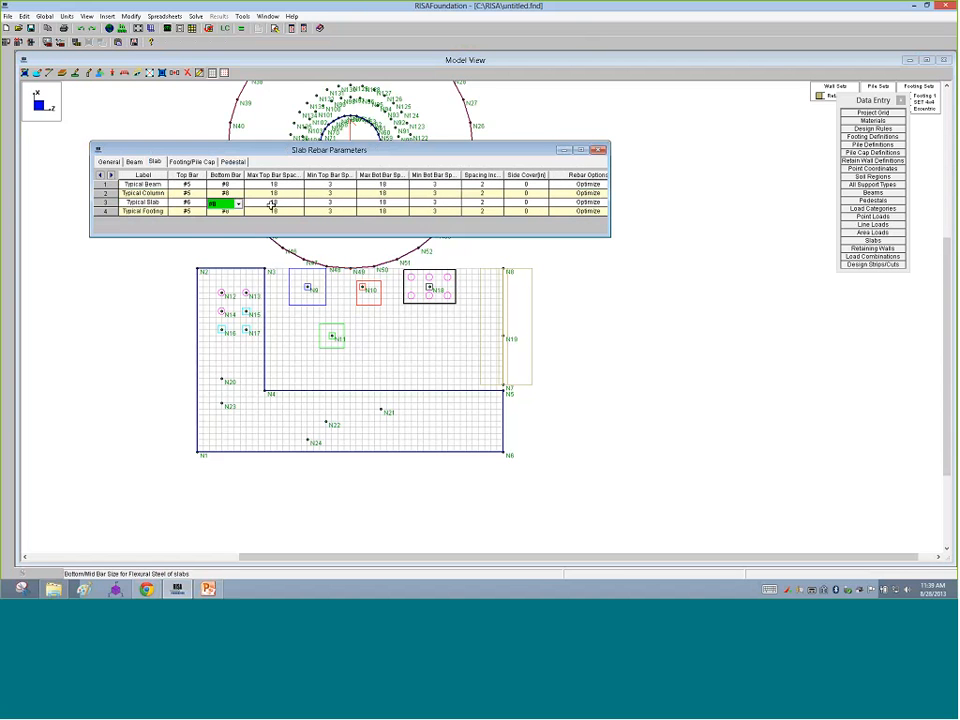
pyautogui.click(272, 204)
pyautogui.click(340, 204)
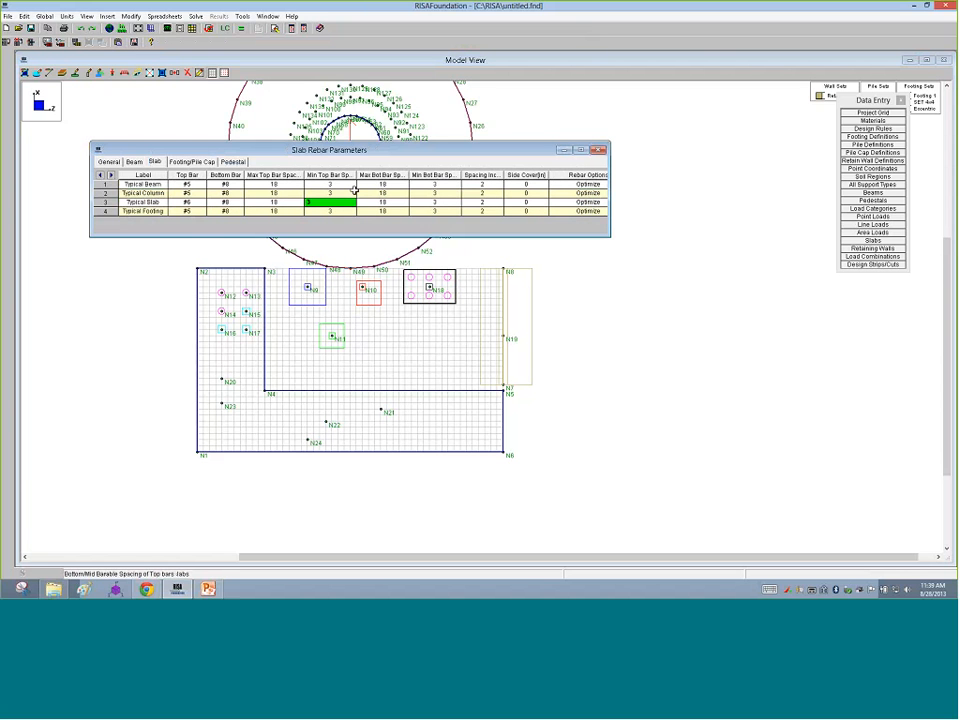
pyautogui.click(397, 204)
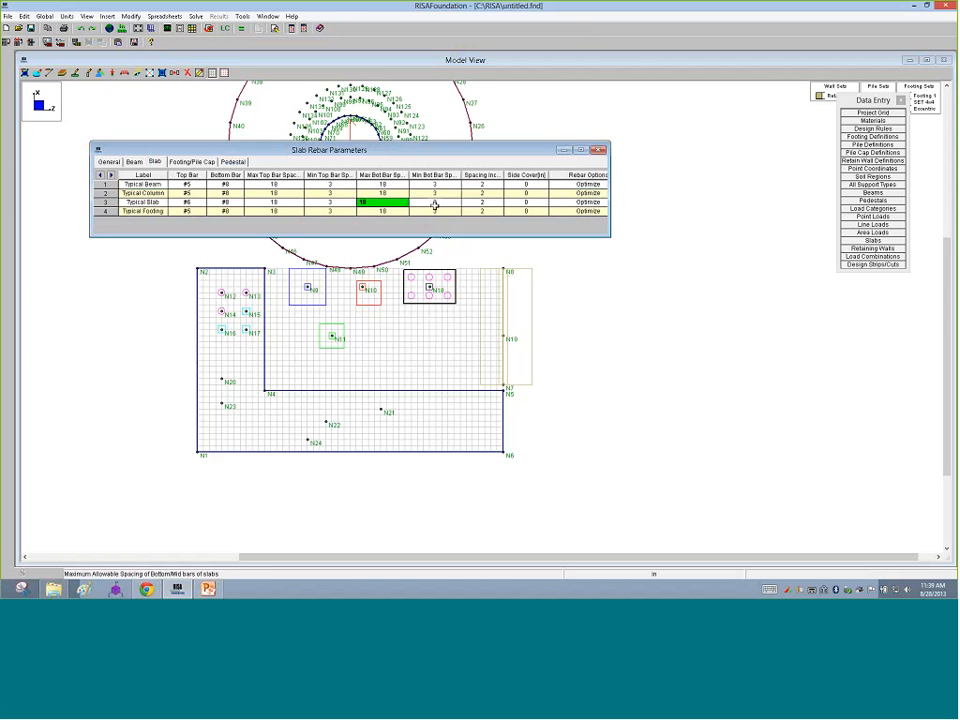
pyautogui.click(276, 203)
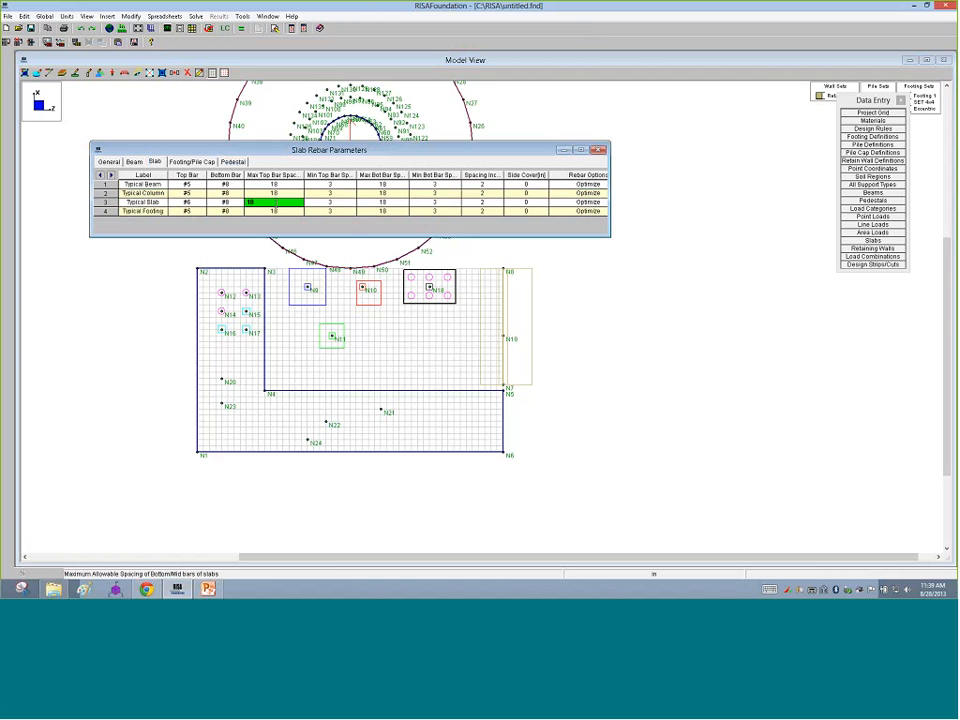
pyautogui.click(330, 203)
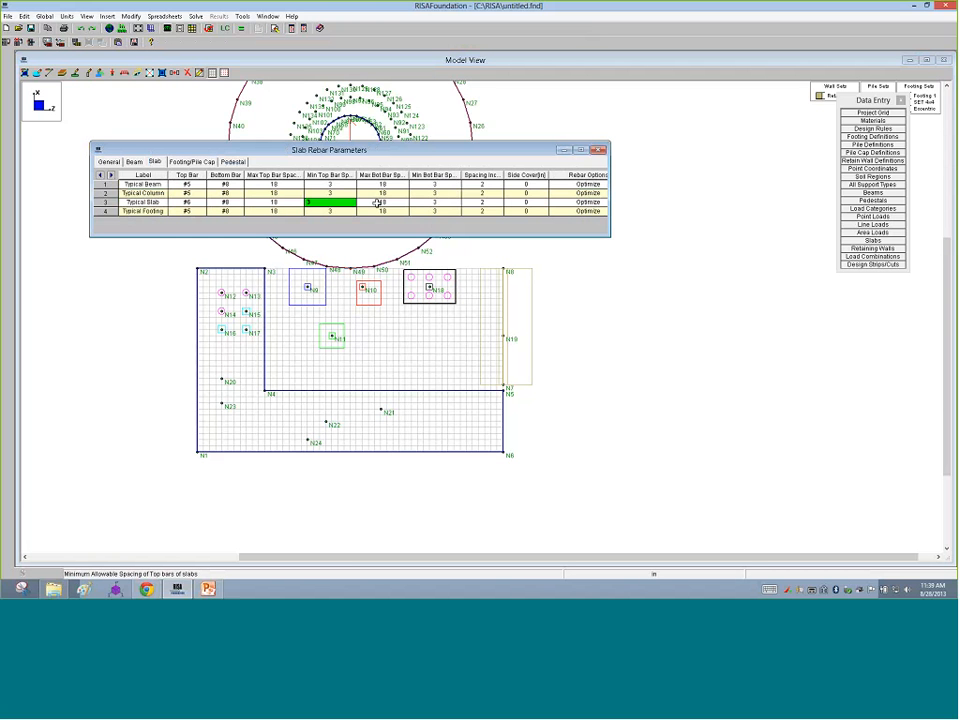
pyautogui.press('Left')
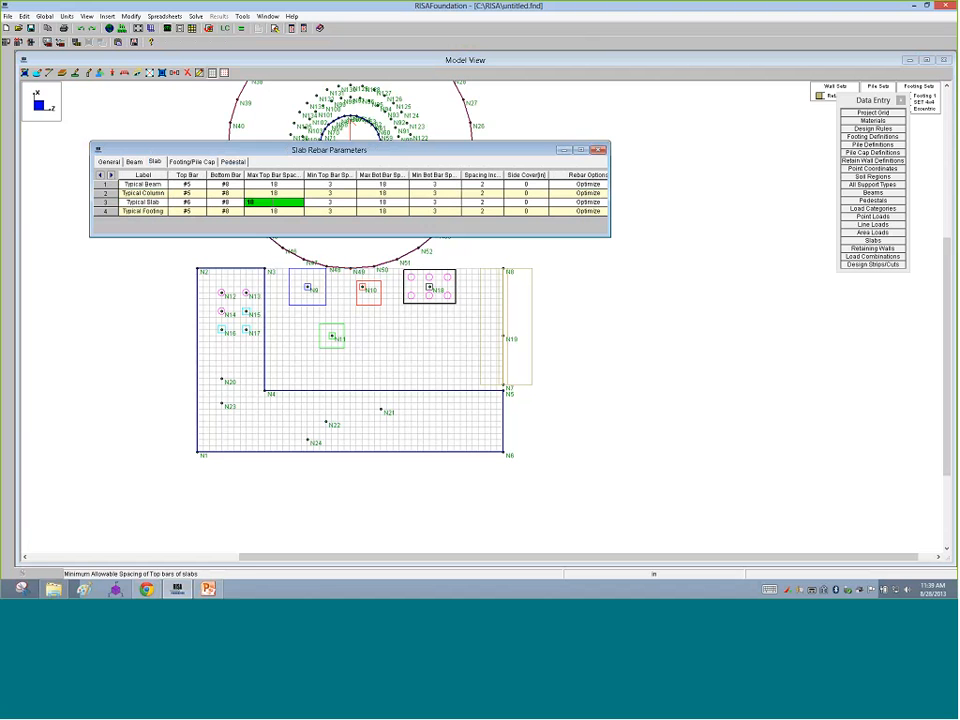
pyautogui.click(328, 203)
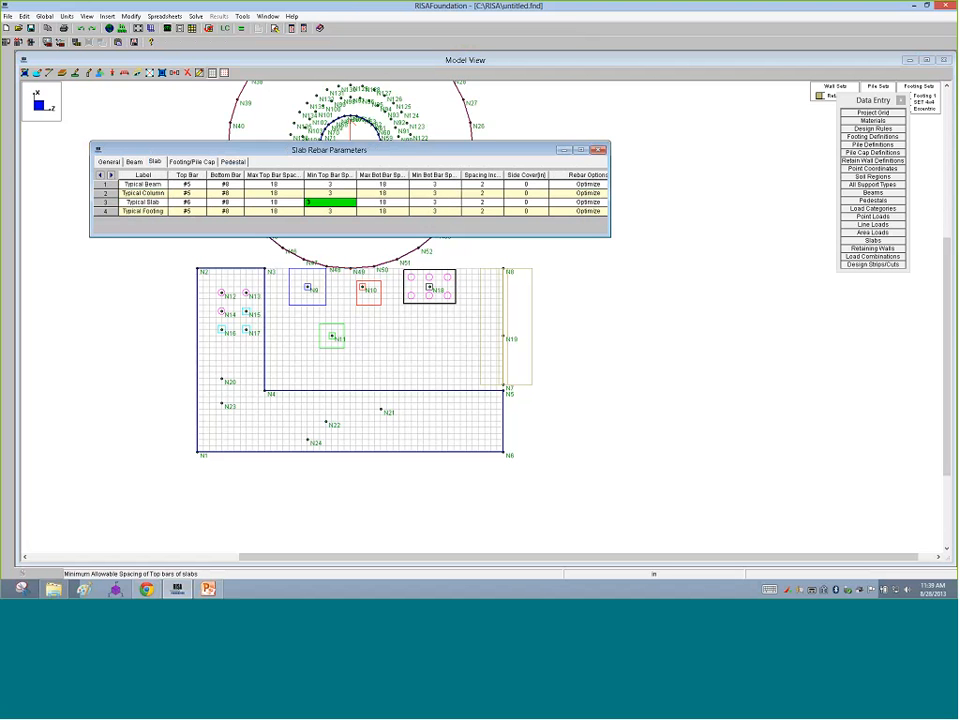
# Step: Widen the spreadsheet and its Spacing Increment column, and examine the Typical Slab's spacing increment alongside its maximum top bar spacing
pyautogui.moveTo(504, 175); pyautogui.dragTo(518, 175)
pyautogui.moveTo(608, 198); pyautogui.dragTo(712, 191)
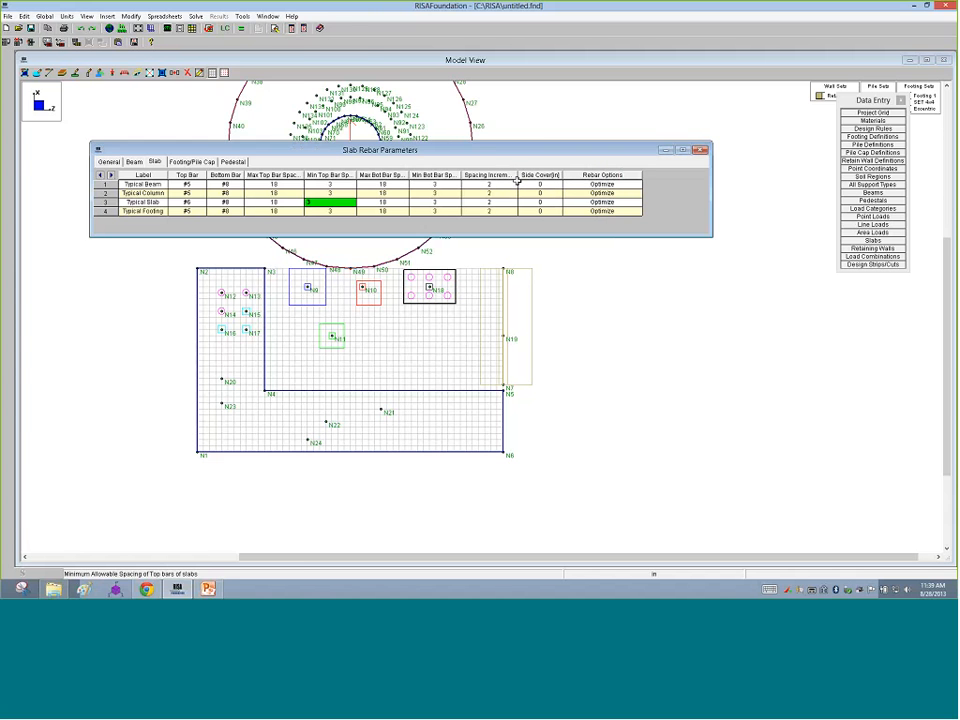
pyautogui.moveTo(517, 177); pyautogui.dragTo(533, 177)
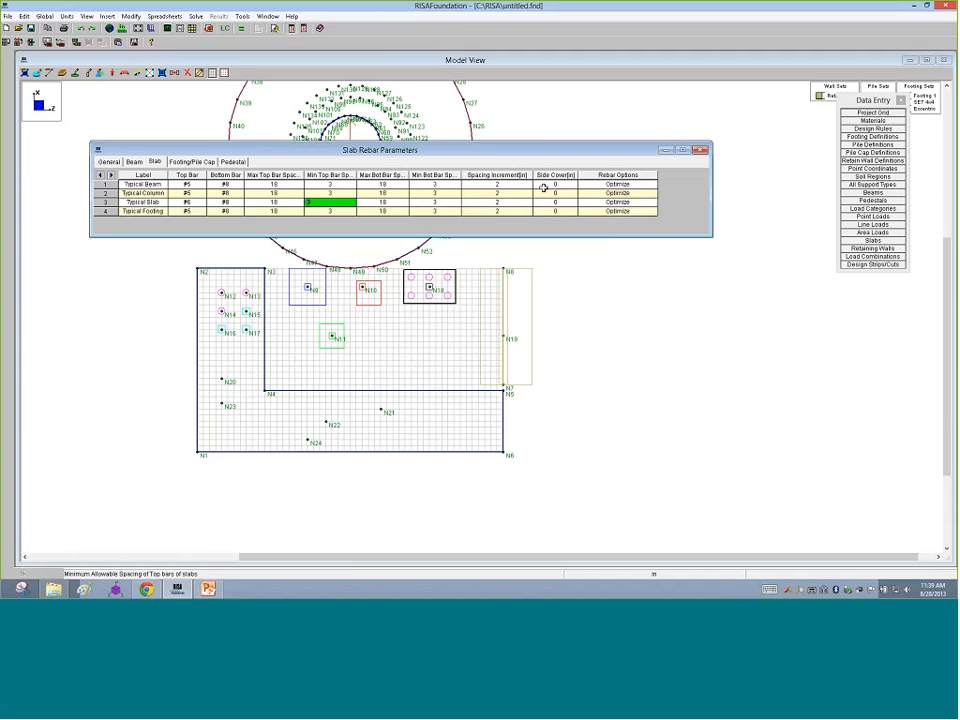
pyautogui.click(490, 204)
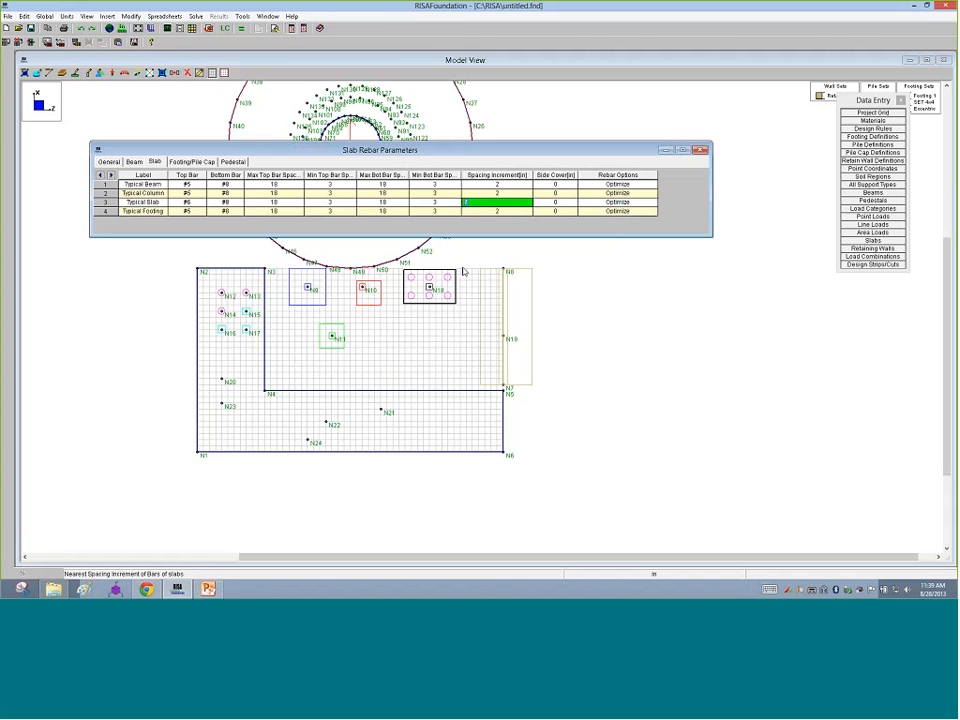
pyautogui.click(270, 202)
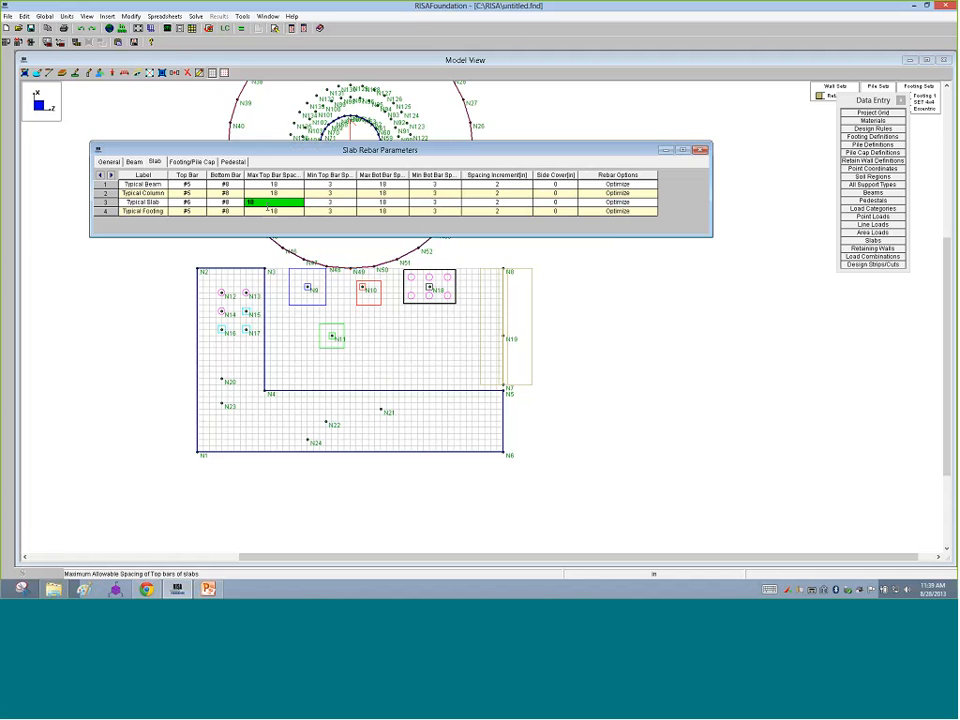
pyautogui.click(516, 201)
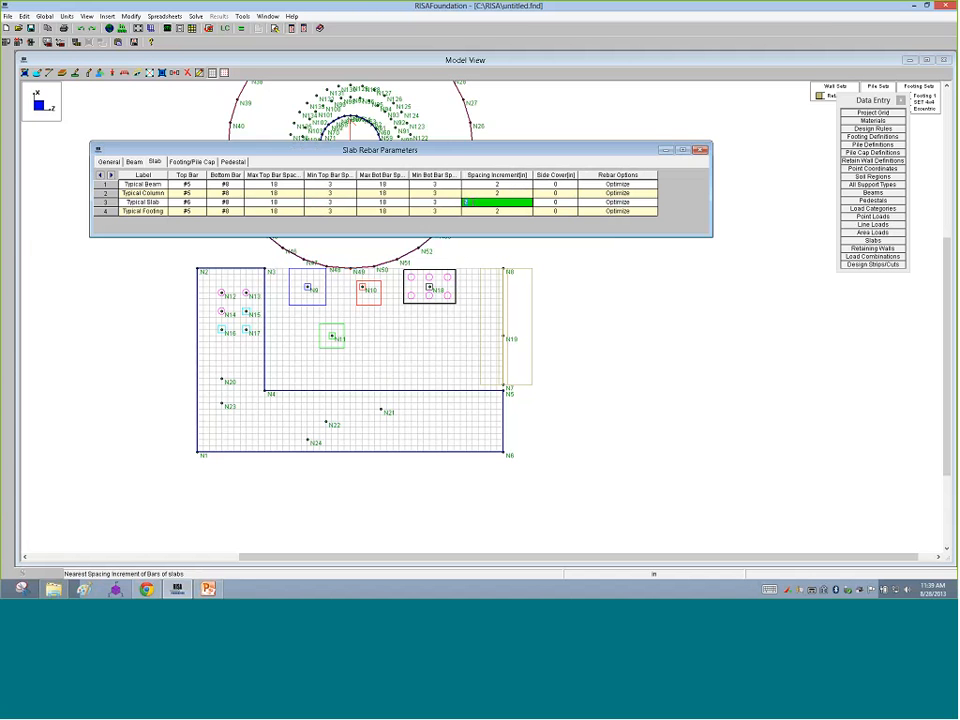
pyautogui.moveTo(485, 203); pyautogui.dragTo(457, 219)
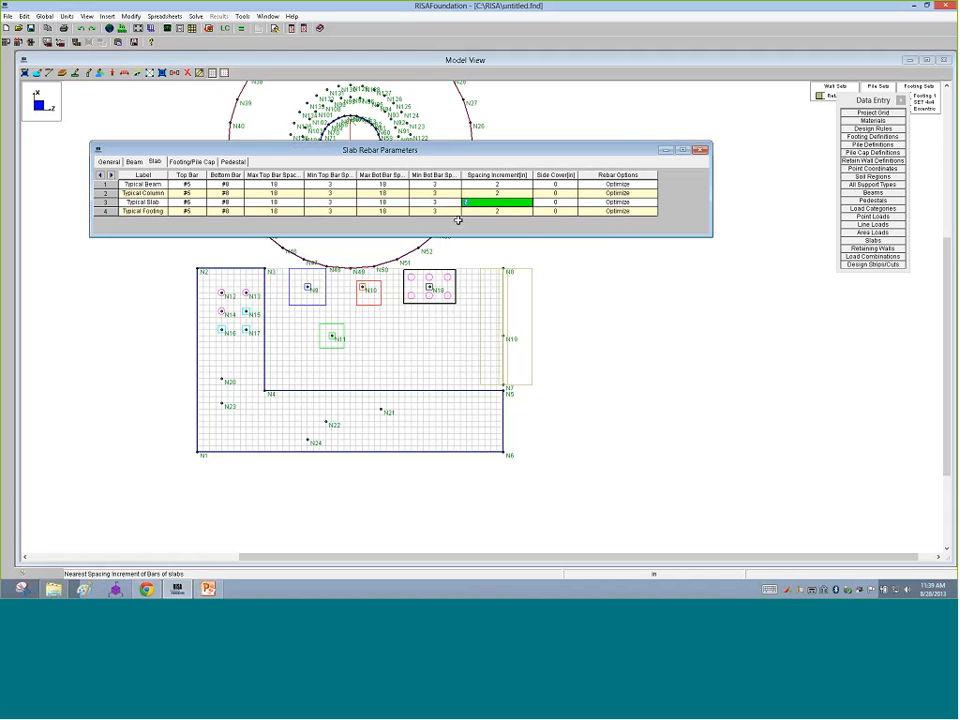
# Step: Review the Typical Slab's side cover and available rebar placement options, keep Optimize, and close the slab rebar parameters
pyautogui.click(559, 204)
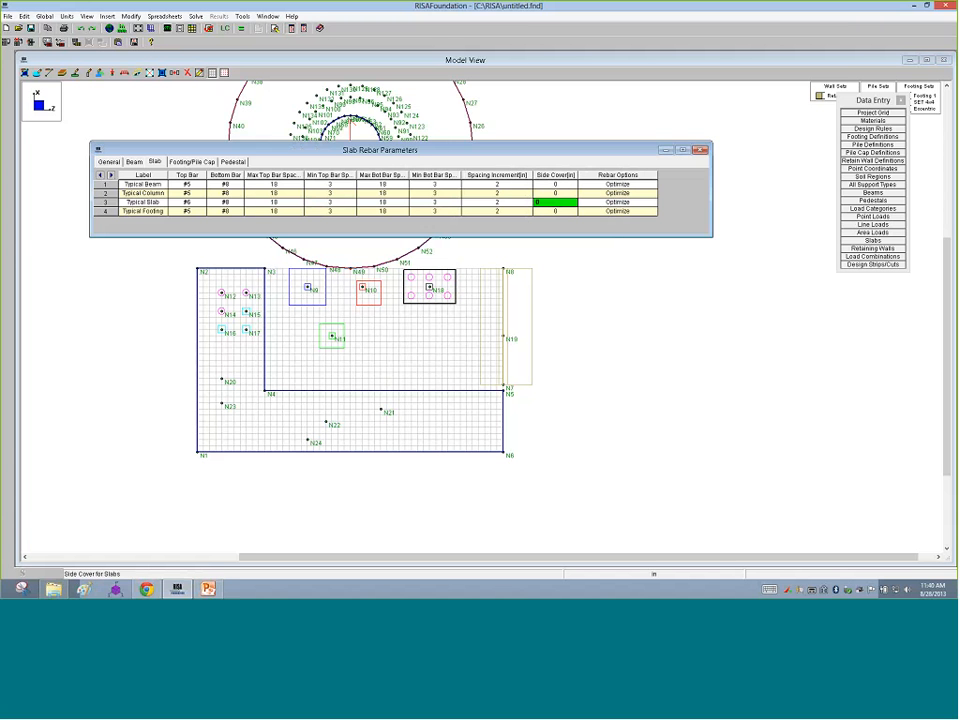
pyautogui.write('3')
pyautogui.click(624, 202)
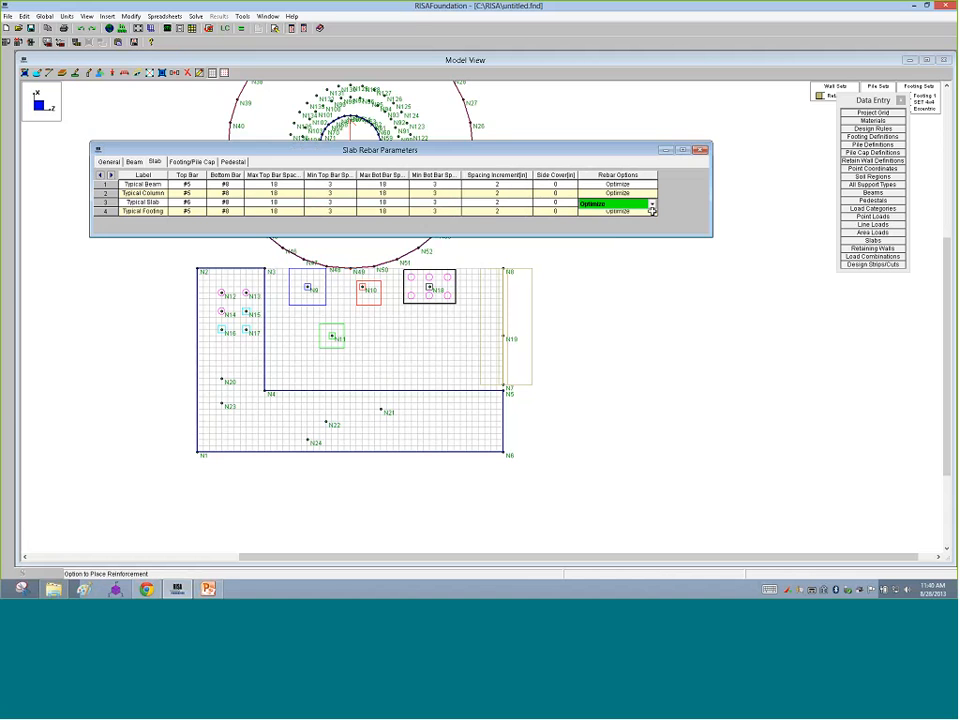
pyautogui.click(651, 204)
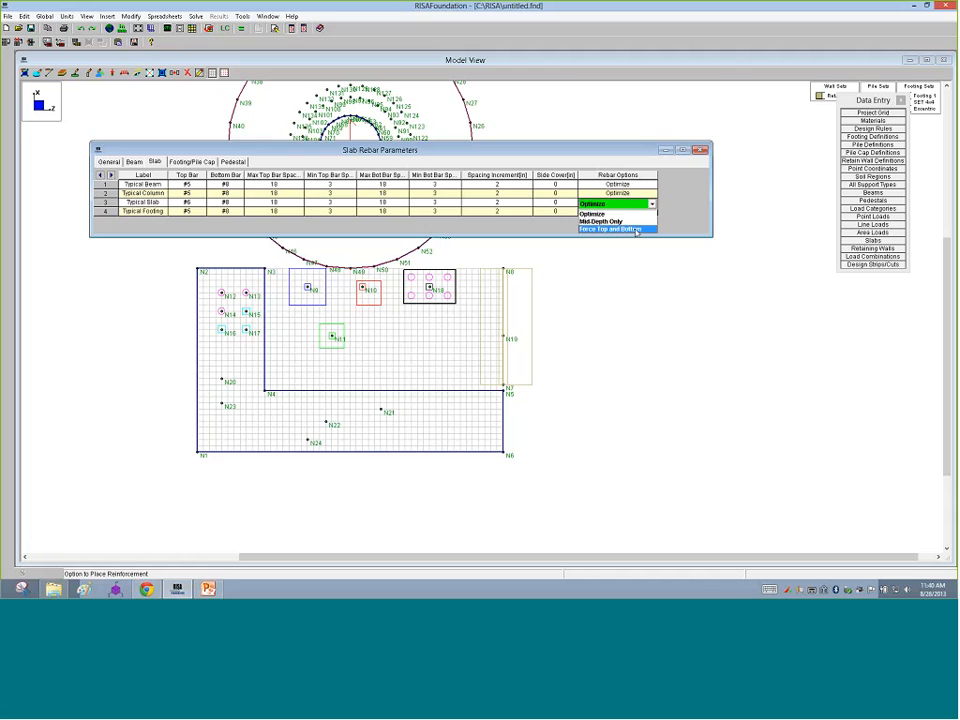
pyautogui.click(464, 164)
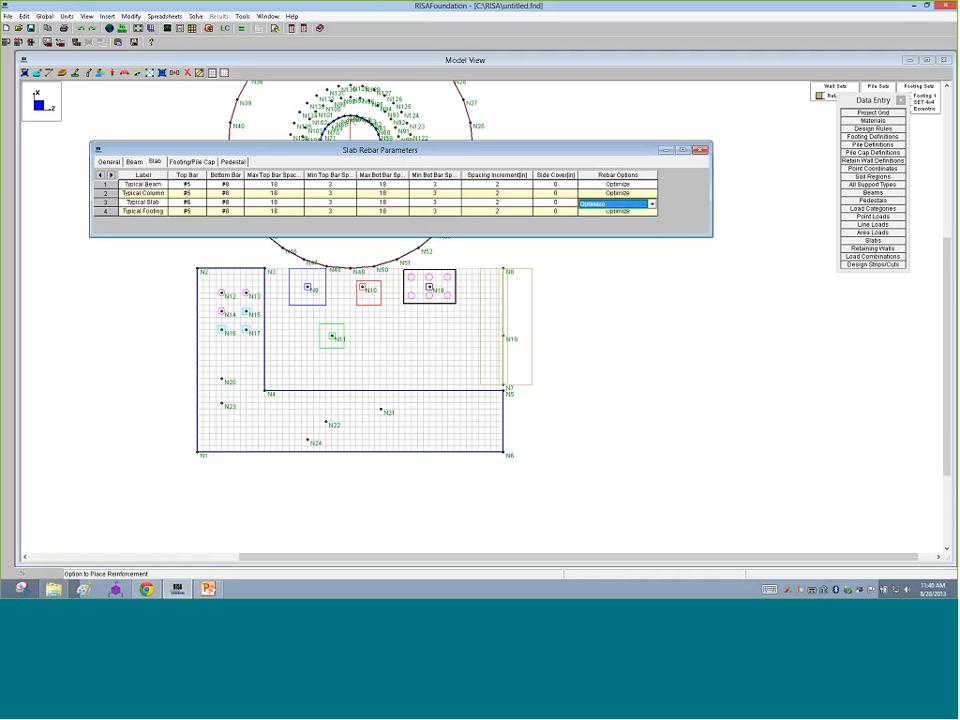
pyautogui.click(701, 150)
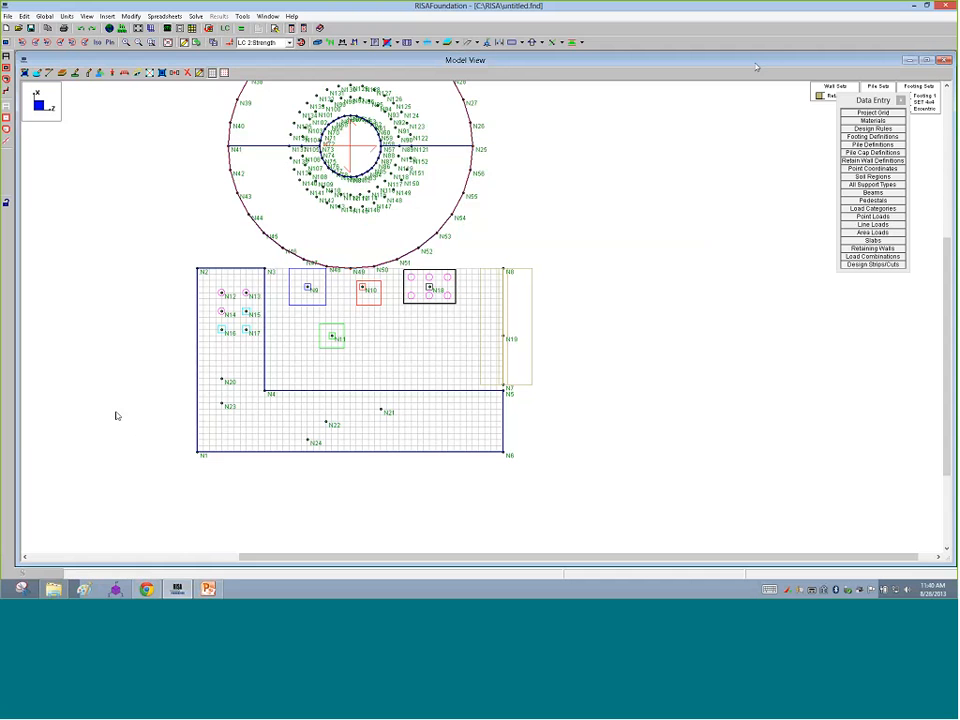
# Step: Start drawing design strips with plan horizontal rebar orientation and the Typical Slab design rule
pyautogui.scroll(-3, 355, 418)
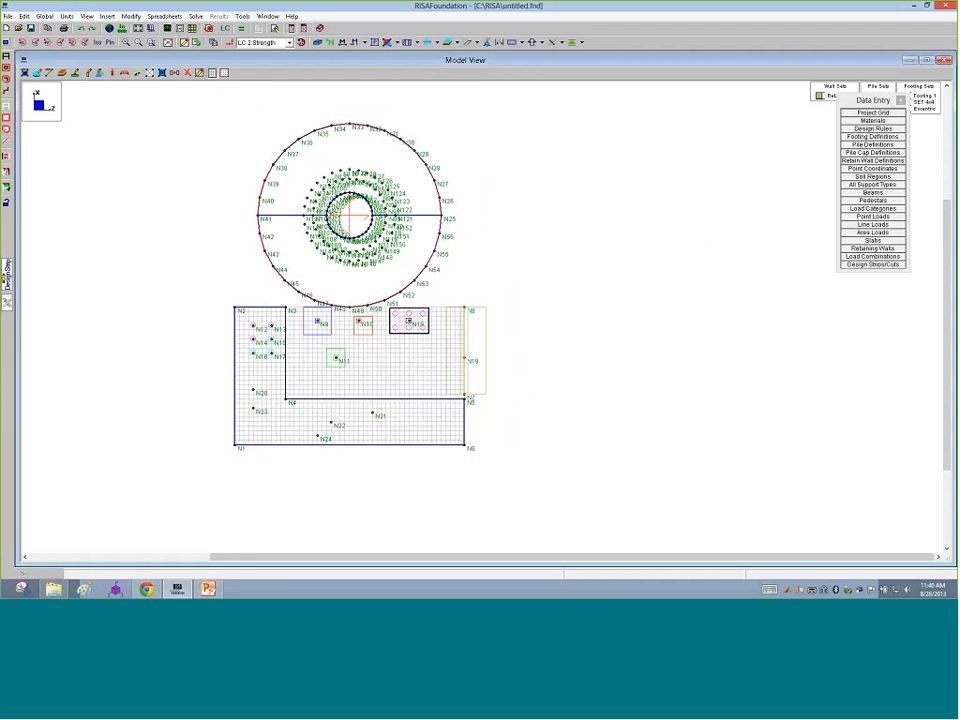
pyautogui.click(7, 276)
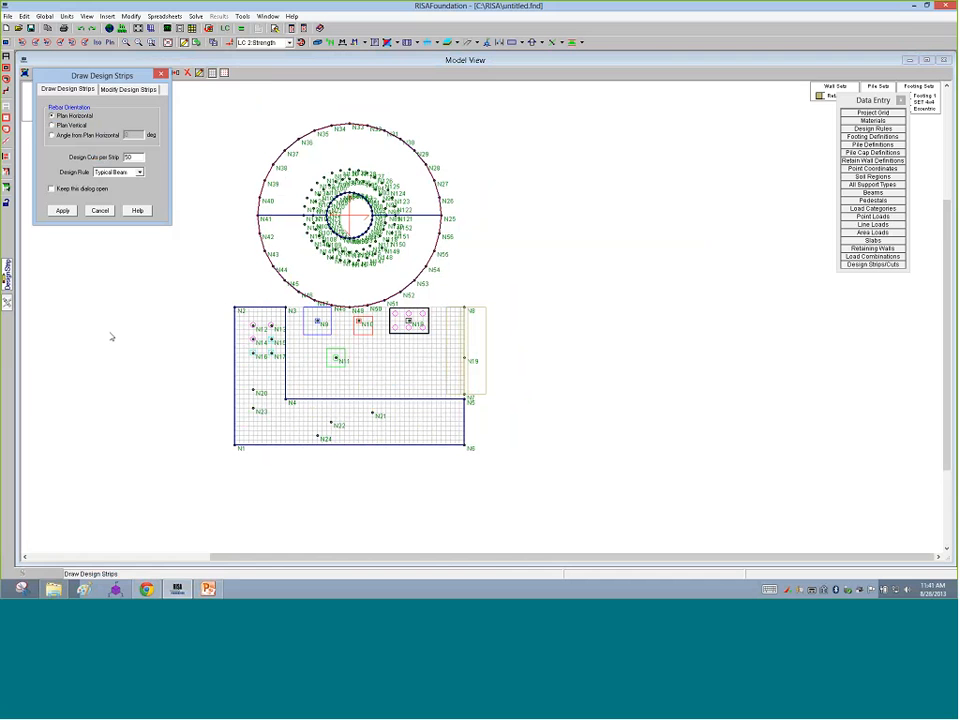
pyautogui.moveTo(84, 76); pyautogui.dragTo(581, 168)
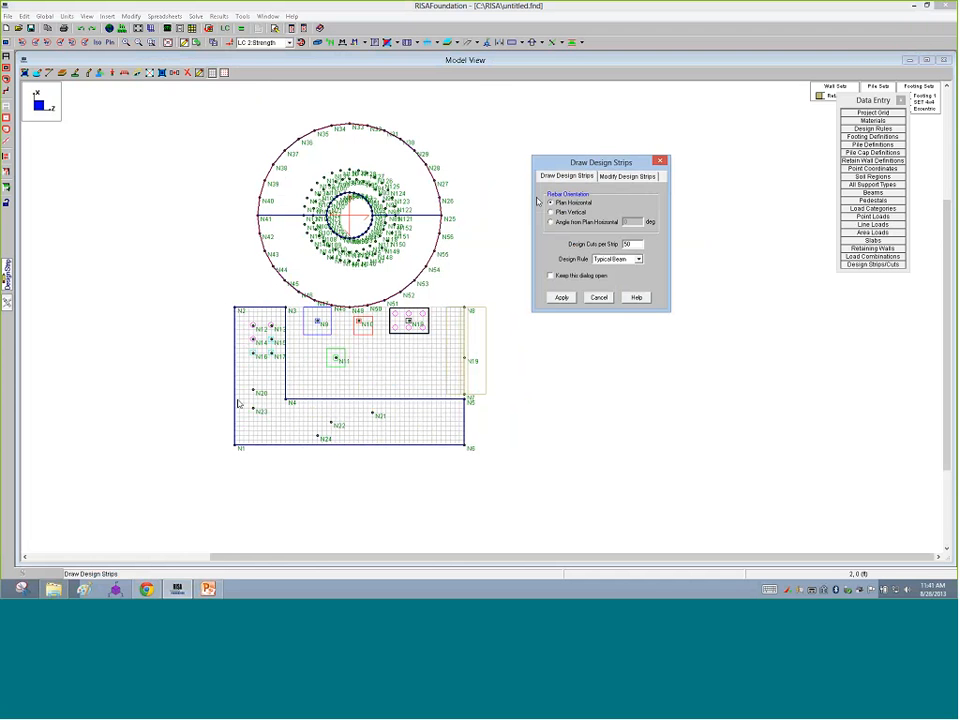
pyautogui.click(507, 482)
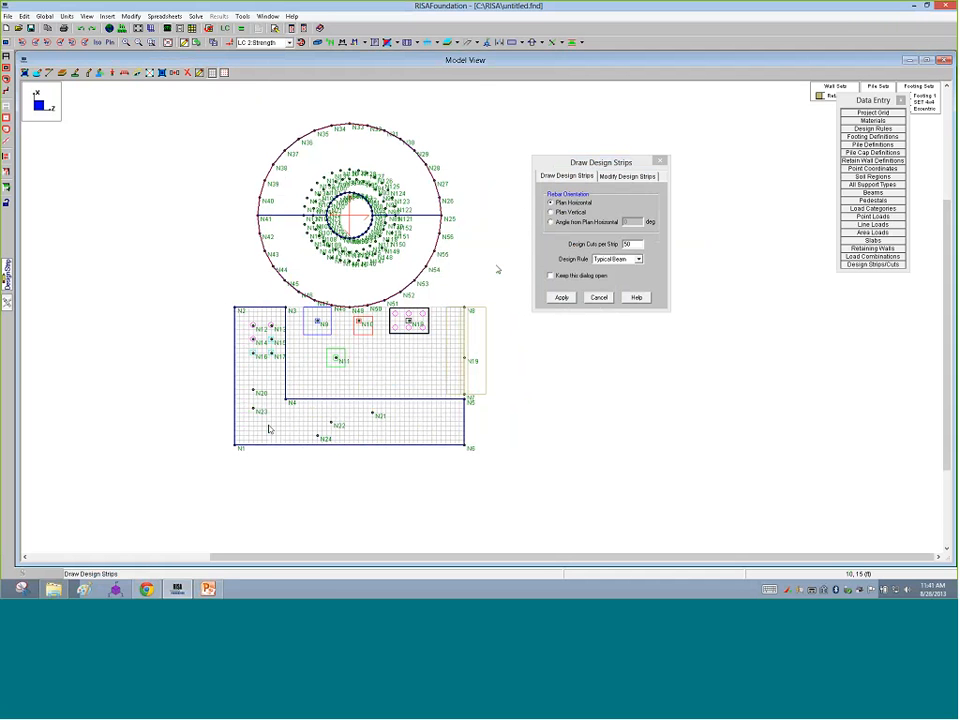
pyautogui.click(559, 204)
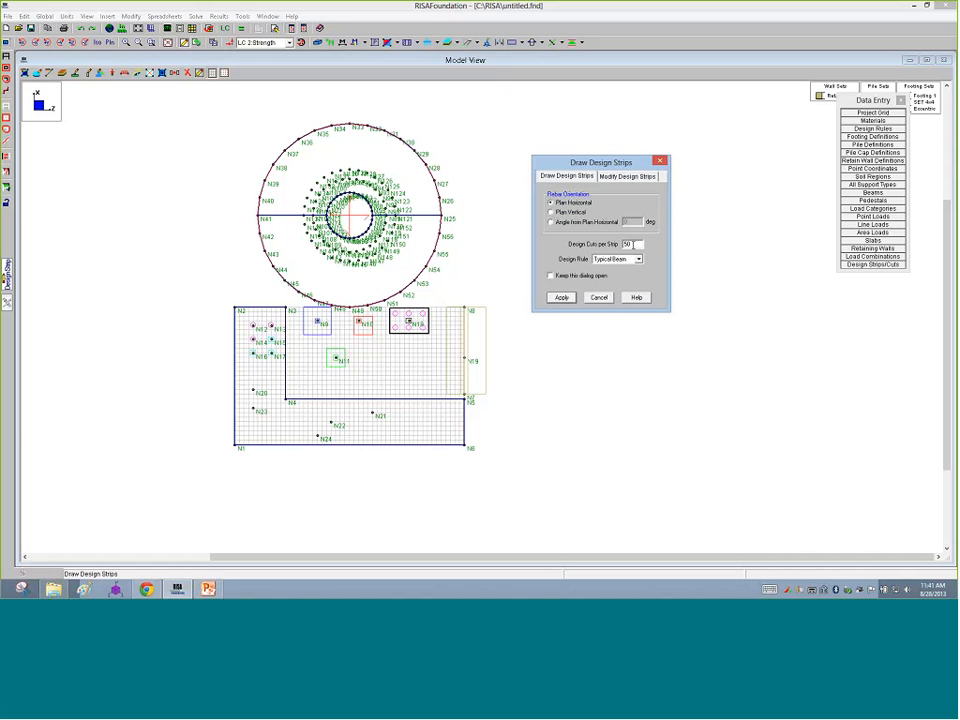
pyautogui.click(638, 259)
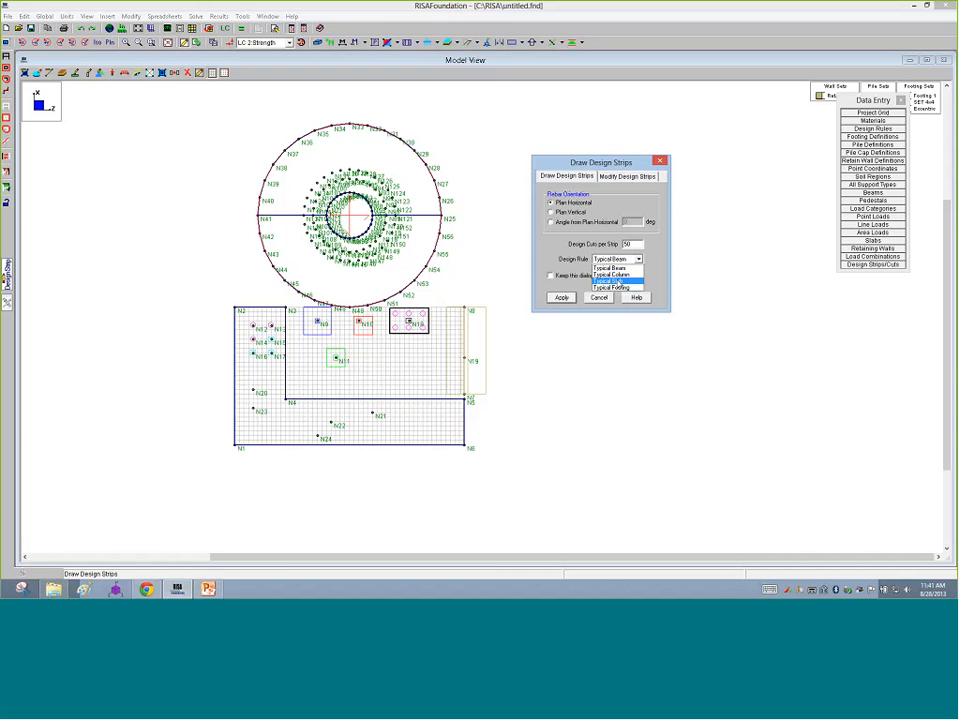
pyautogui.click(614, 280)
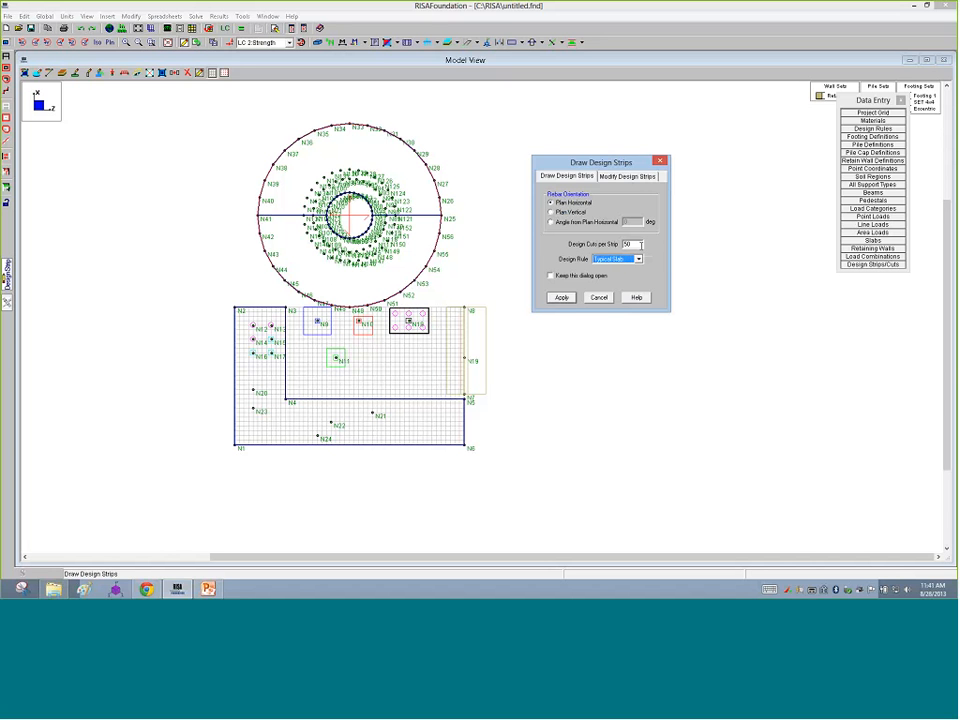
pyautogui.doubleClick(640, 244)
pyautogui.click(561, 297)
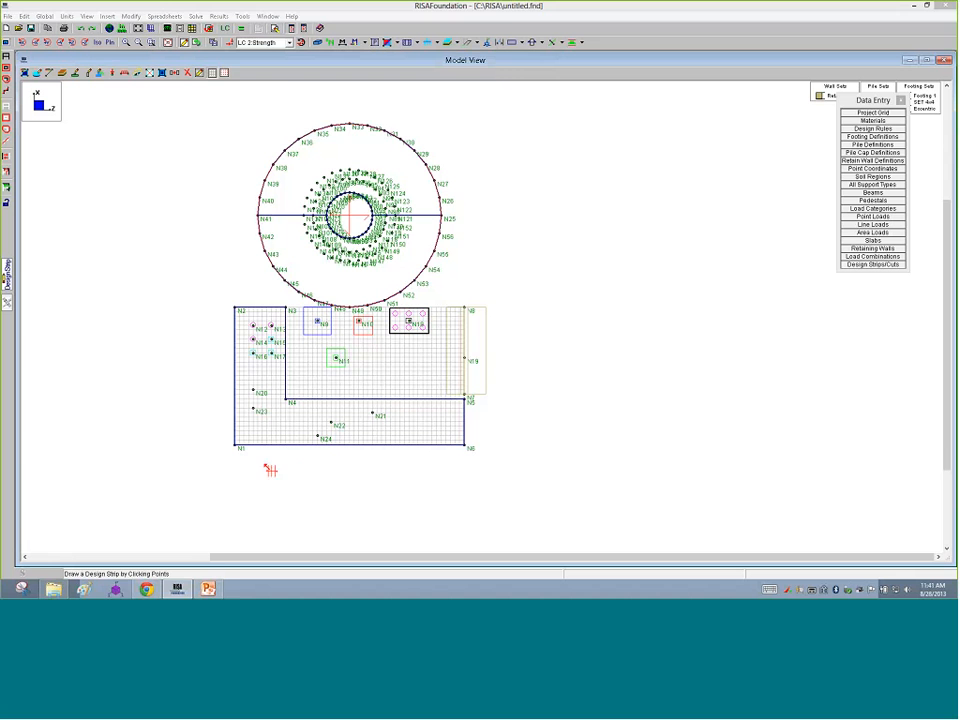
# Step: Draw a design strip over the L-shaped slab's long leg, from N1 up to N4's level, across to N5 and down to N6
pyautogui.scroll(3, 236, 426)
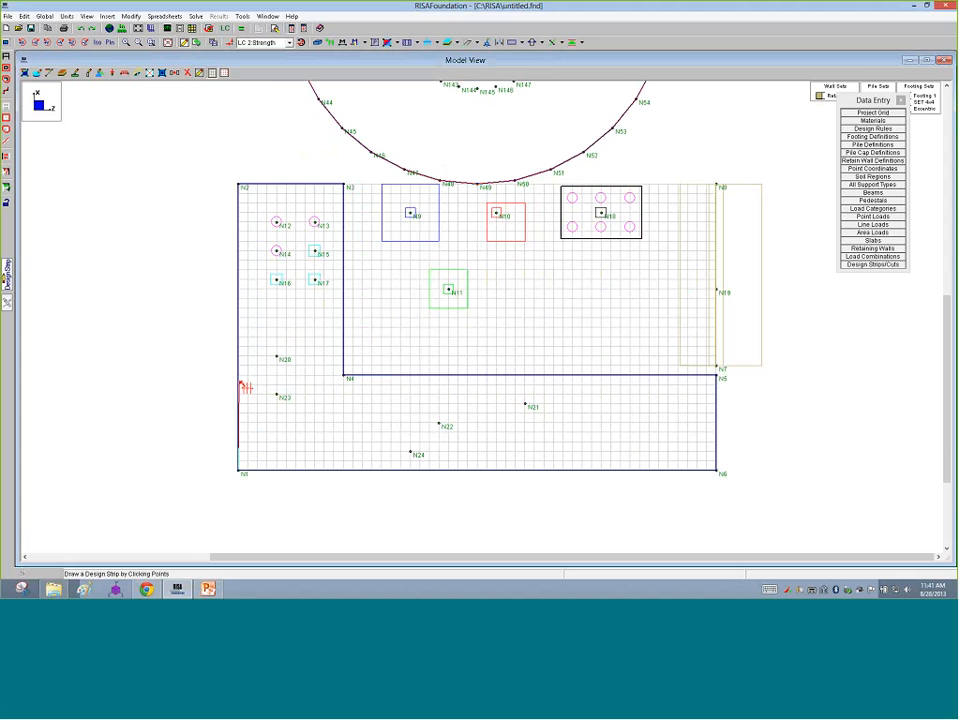
pyautogui.click(242, 386)
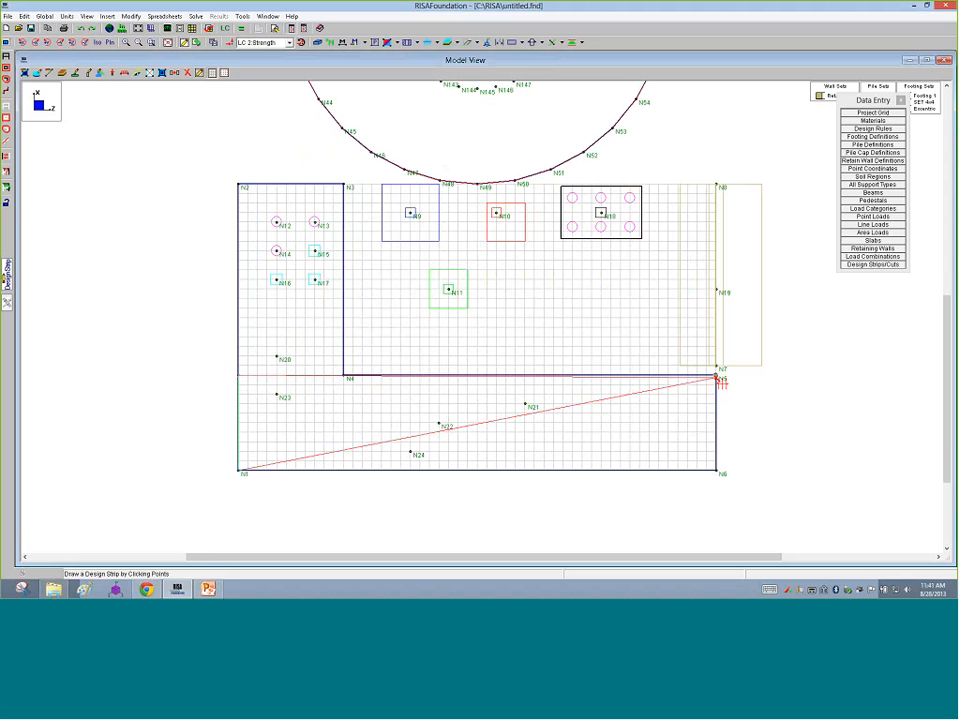
pyautogui.click(716, 376)
pyautogui.click(717, 471)
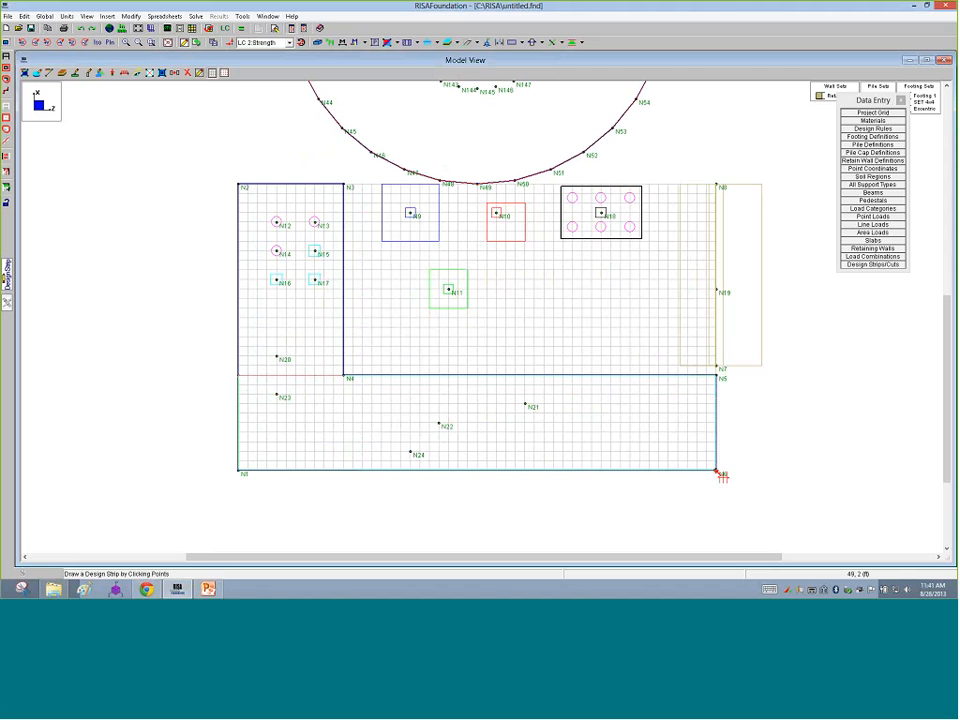
pyautogui.click(717, 471)
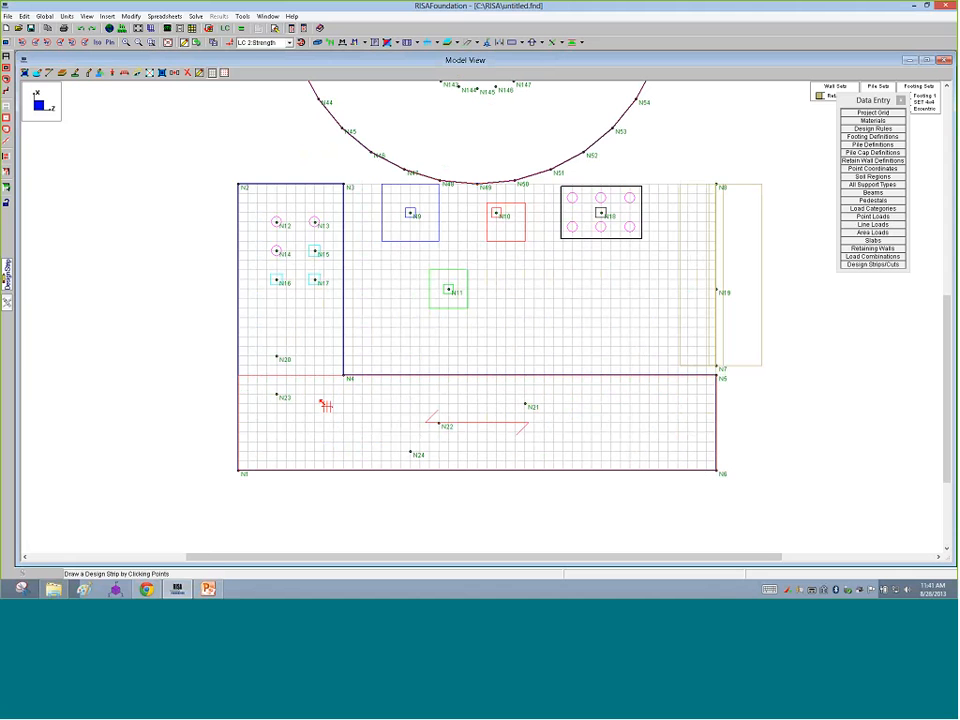
# Step: Draw a second design strip over the L-shaped slab's long leg between N1, N5 and N6, with plan vertical rebar orientation
pyautogui.click(7, 278)
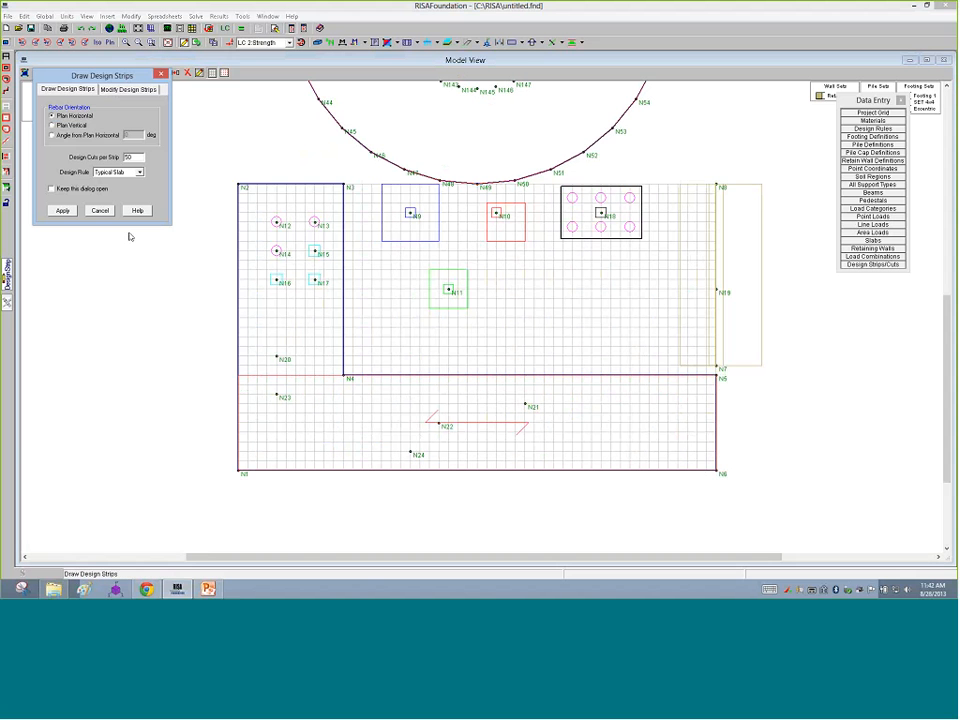
pyautogui.click(62, 210)
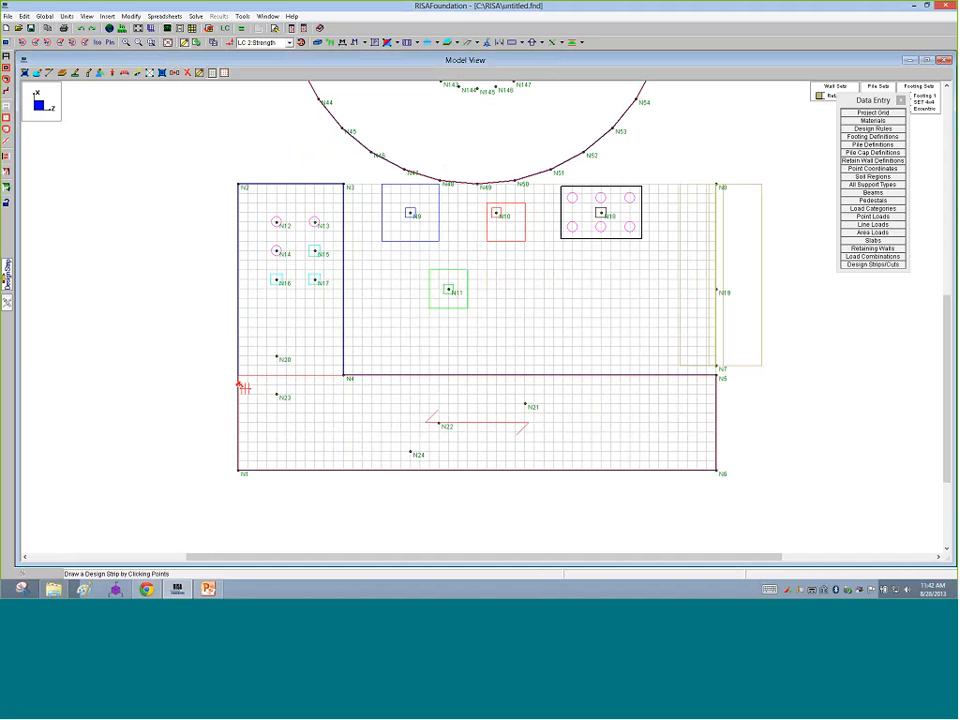
pyautogui.click(240, 470)
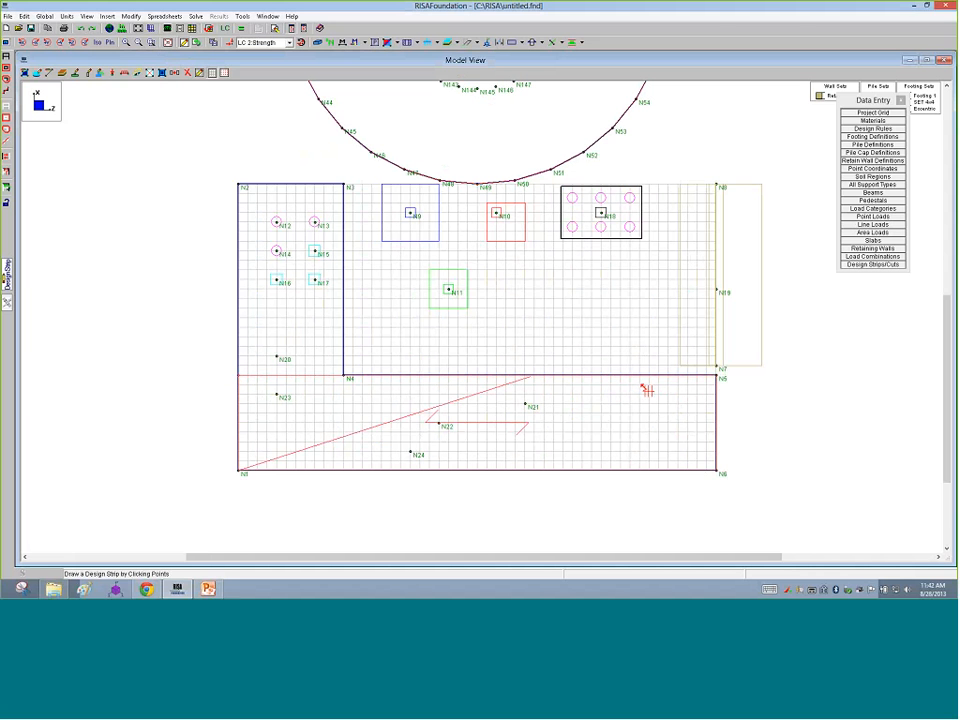
pyautogui.click(717, 470)
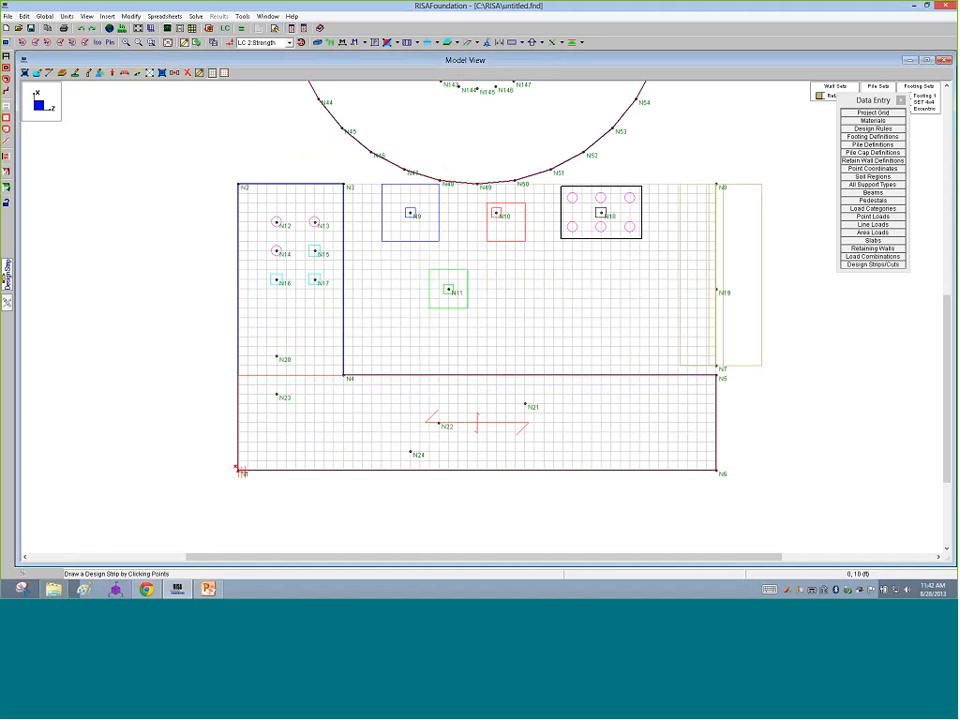
# Step: Draw a plan vertical design strip over the L-shaped slab's short leg, from N4's level on the outer edge through N2 and N3 to N4
pyautogui.click(238, 375)
pyautogui.click(238, 184)
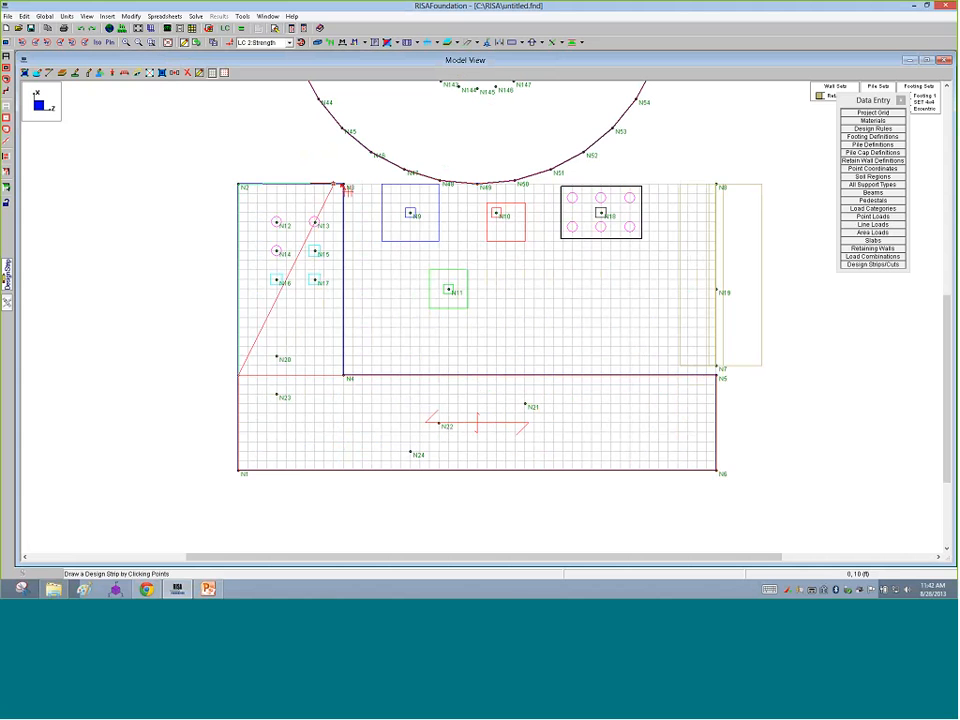
pyautogui.click(344, 187)
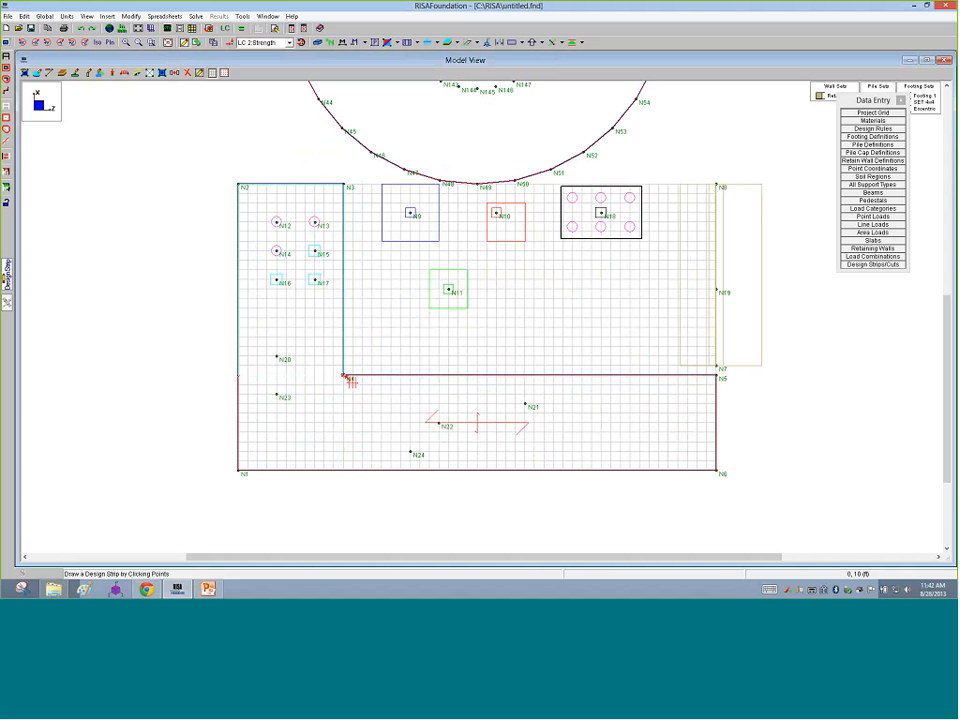
pyautogui.click(344, 376)
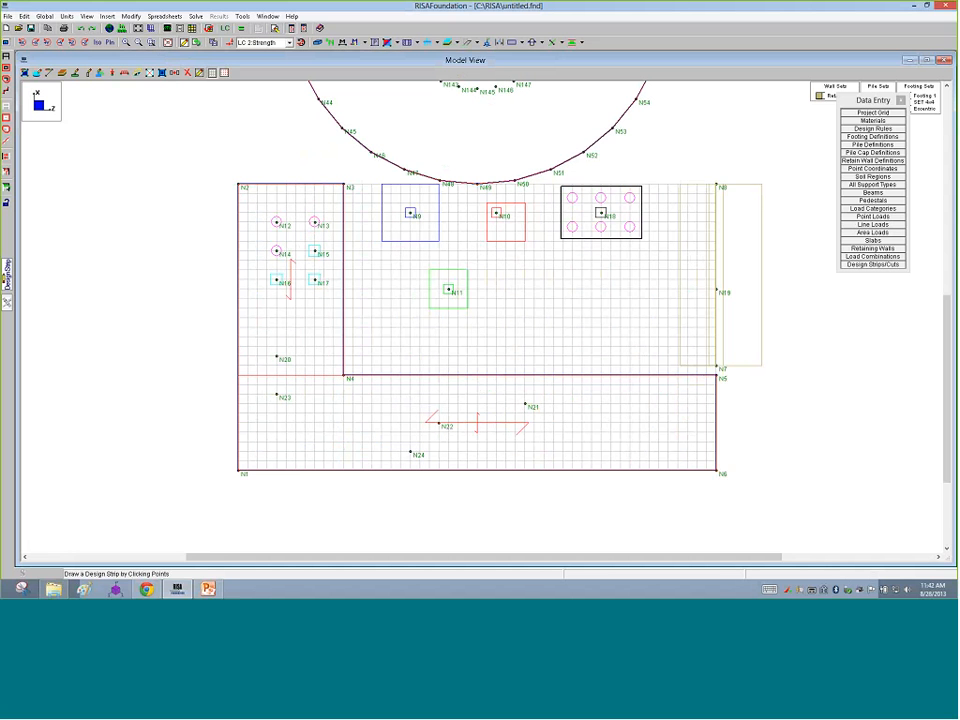
# Step: Draw a plan horizontal design strip over the same short leg, through N2, N3 and N4, and finish drawing strips
pyautogui.click(8, 279)
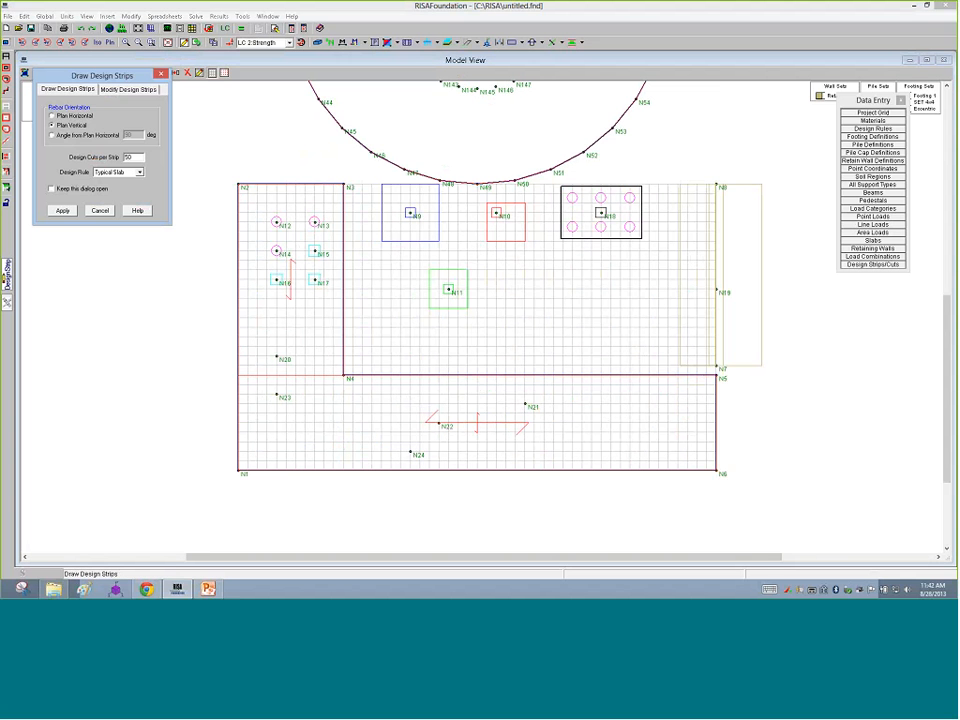
pyautogui.click(62, 210)
pyautogui.click(240, 377)
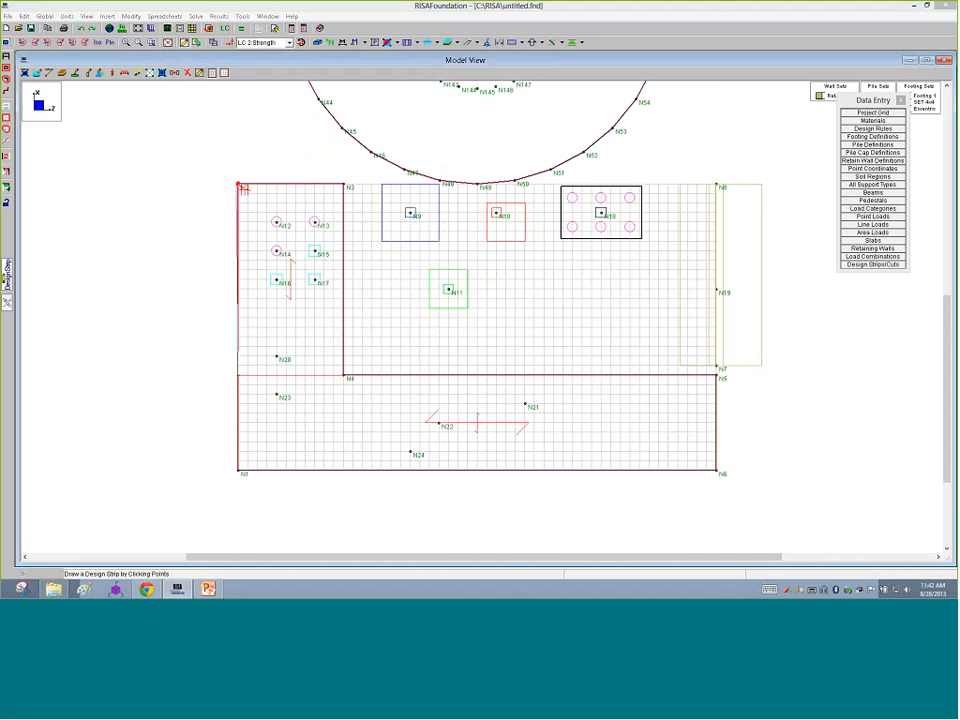
pyautogui.click(344, 186)
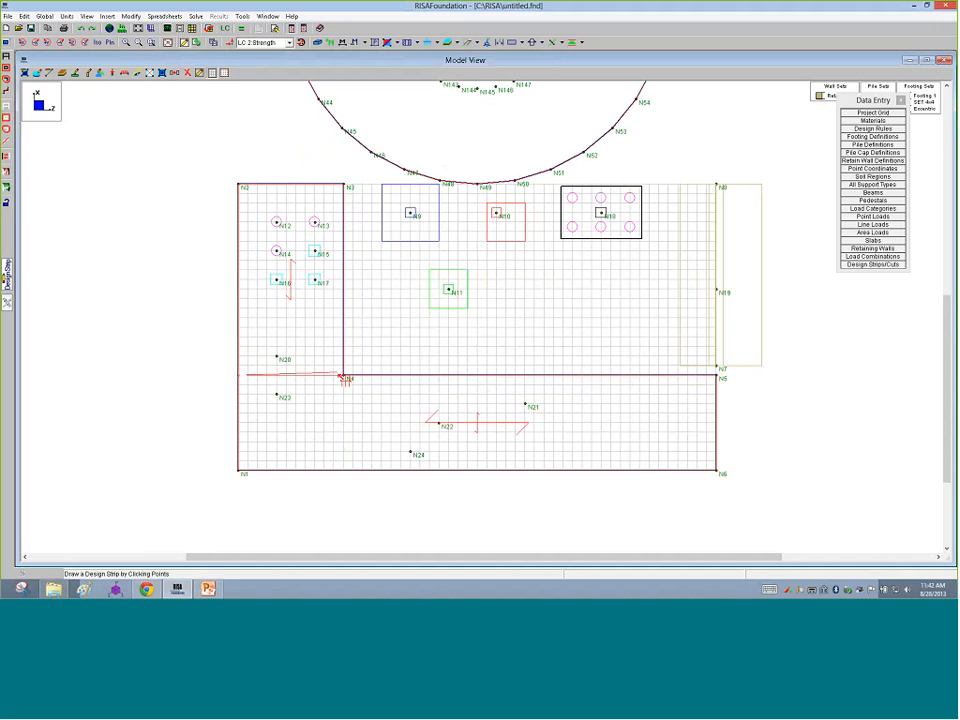
pyautogui.click(344, 378)
pyautogui.scroll(3, 298, 232)
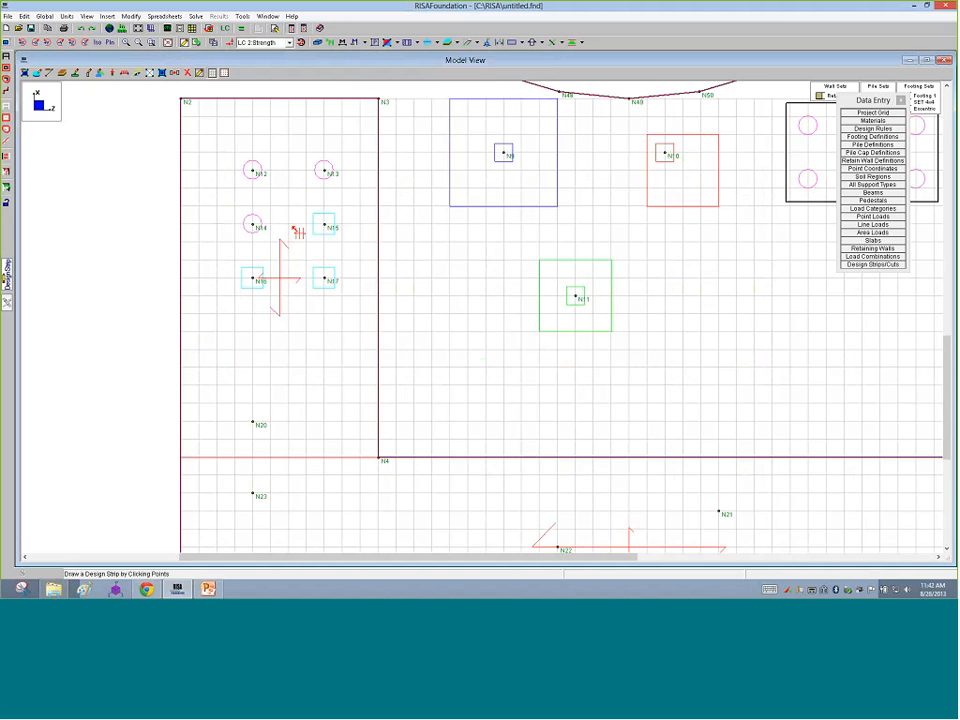
pyautogui.scroll(-3, 220, 185)
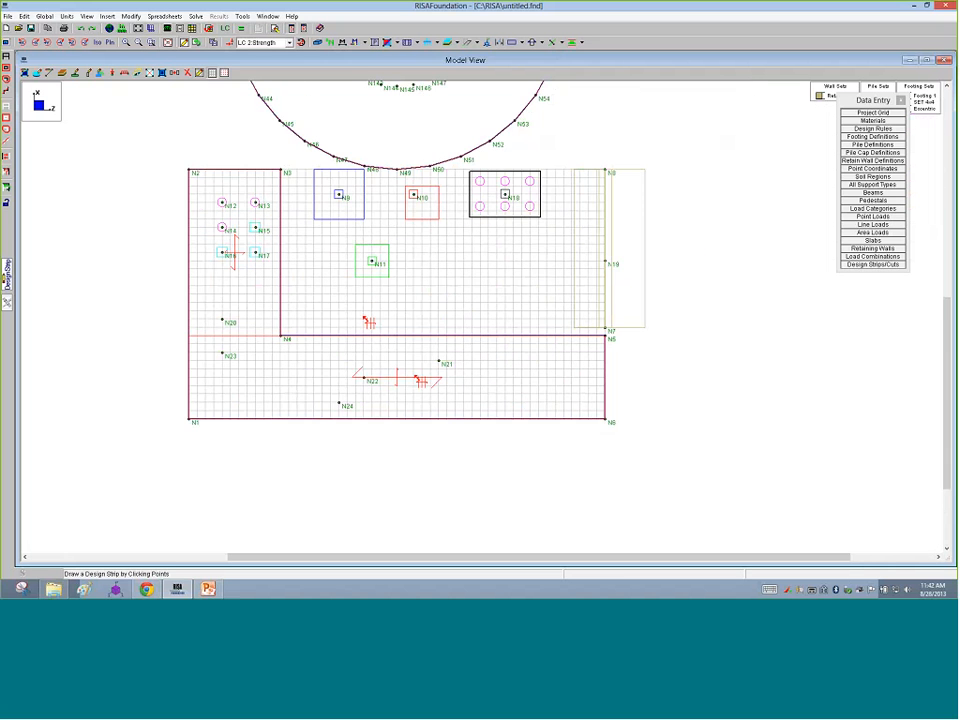
pyautogui.press('Escape')
# Step: Solve the Service and Strength load combinations and close the load combinations spreadsheet
pyautogui.scroll(-2, 474, 435)
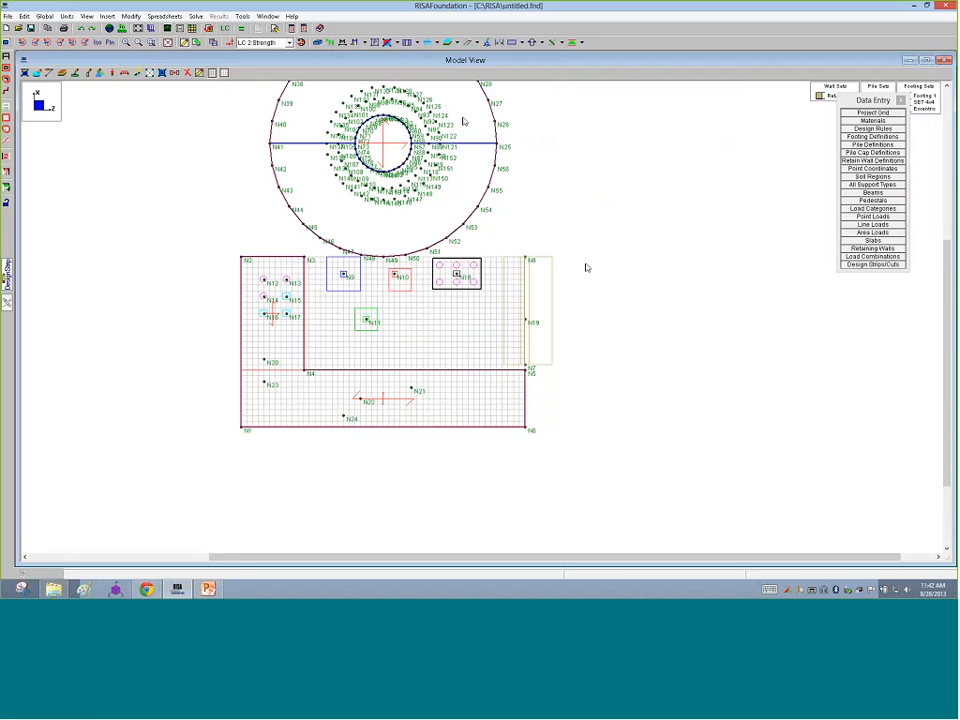
pyautogui.click(868, 256)
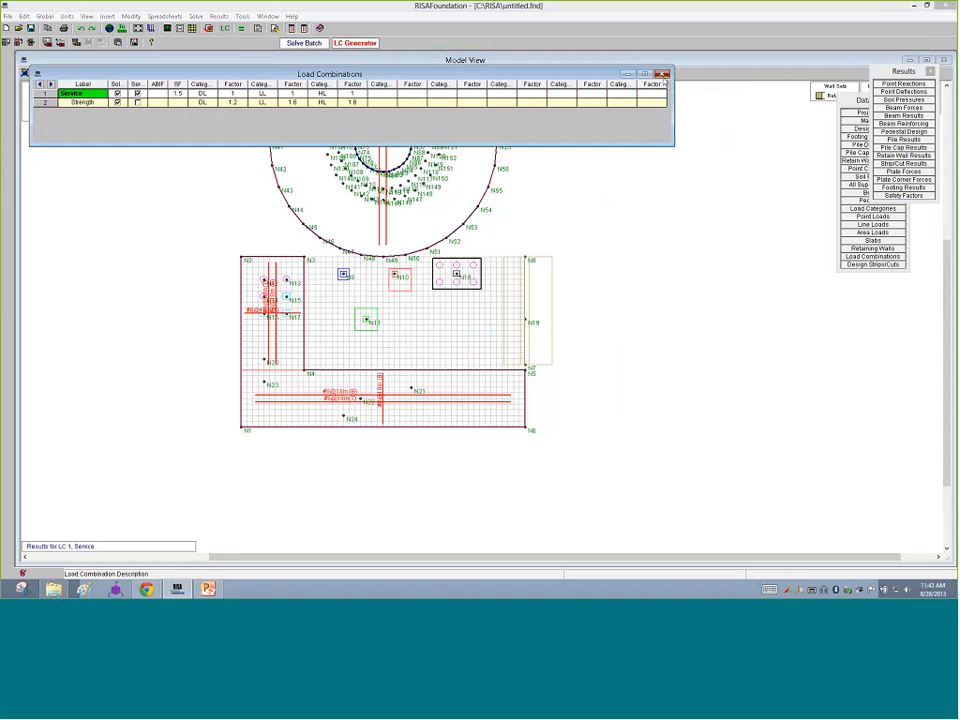
pyautogui.click(661, 74)
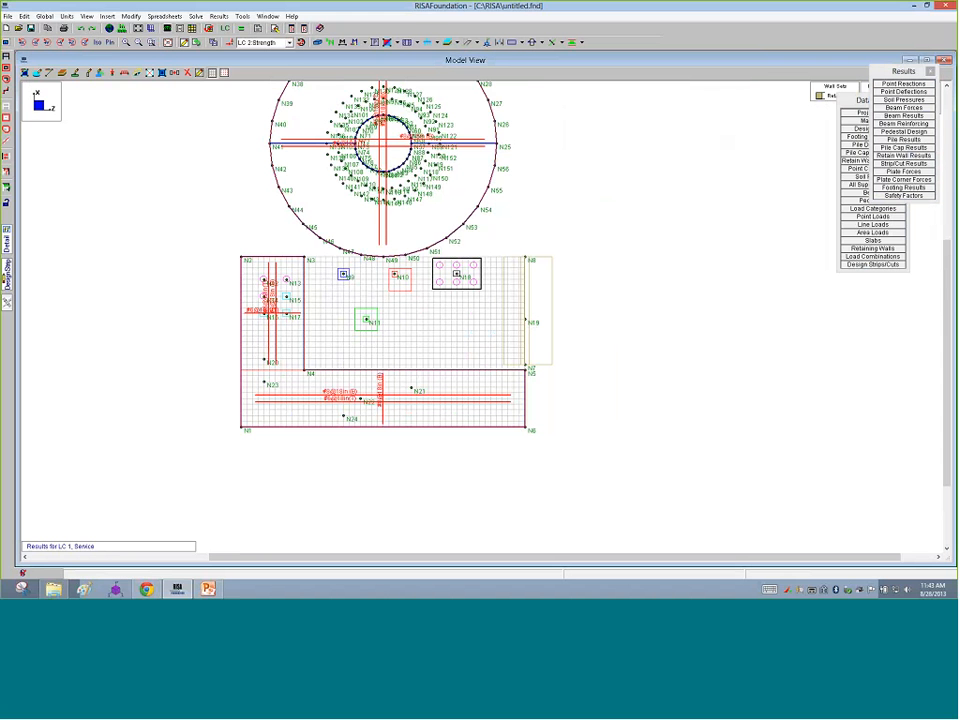
# Step: Turn off the drawing grid and examine the top and bottom rebar callouts on the L-shaped slab's design strips
pyautogui.scroll(-2, 298, 408)
pyautogui.scroll(3, 244, 413)
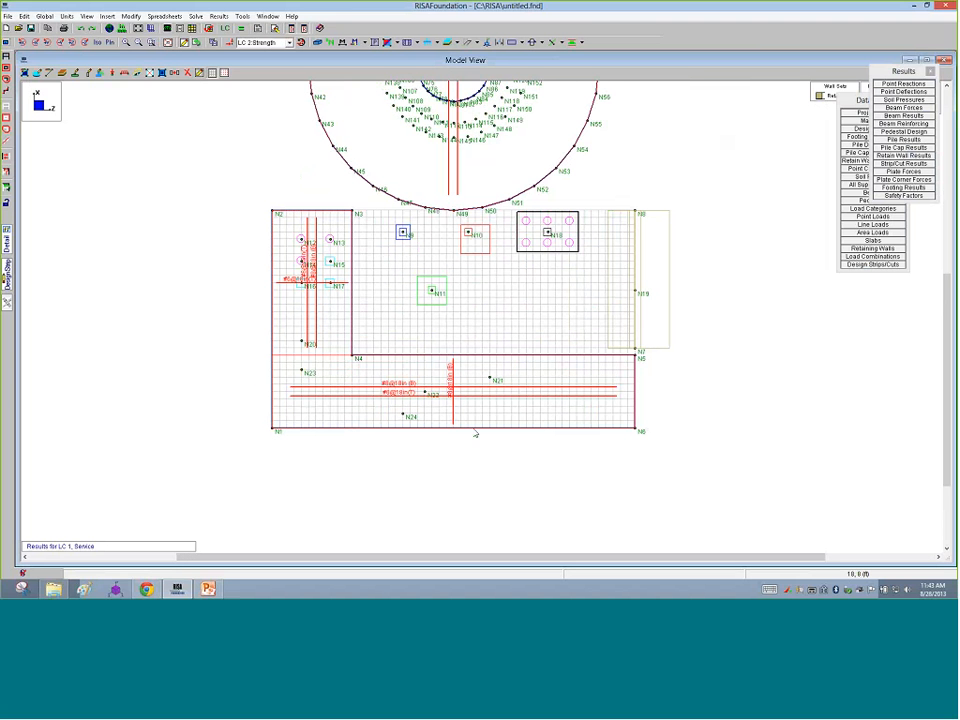
pyautogui.scroll(-1, 475, 434)
pyautogui.scroll(2, 446, 456)
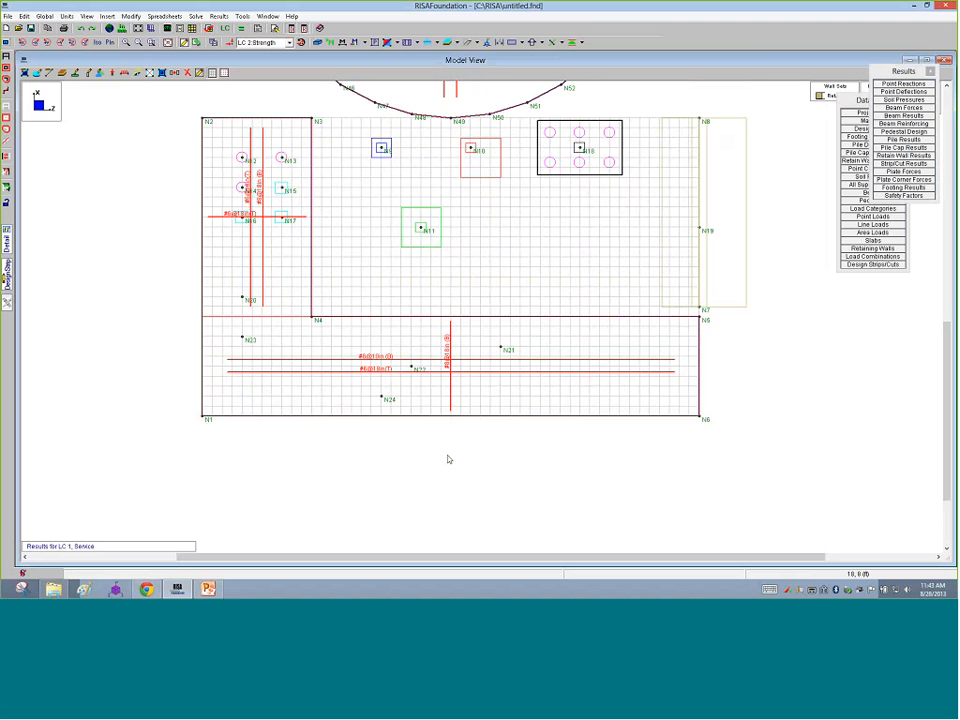
pyautogui.scroll(-2, 263, 285)
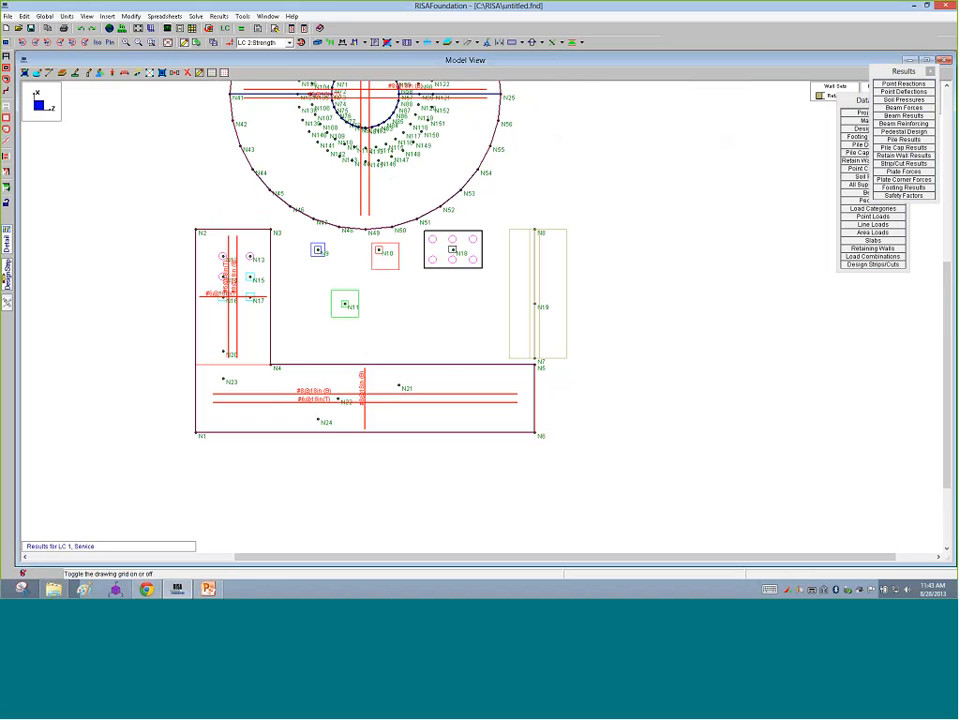
pyautogui.scroll(1, 227, 272)
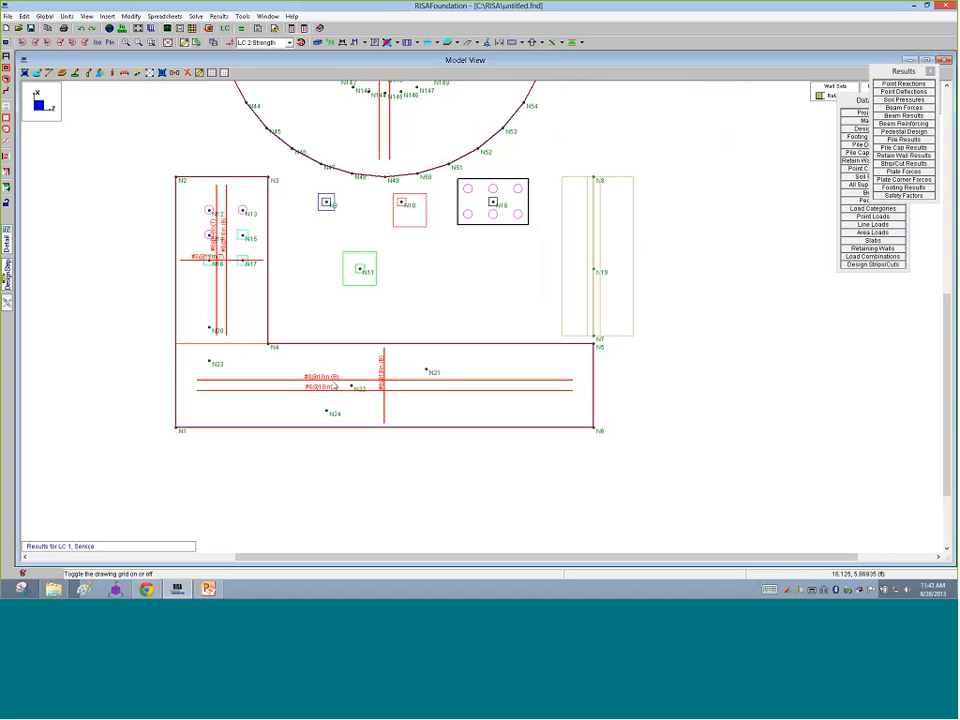
pyautogui.scroll(2, 334, 386)
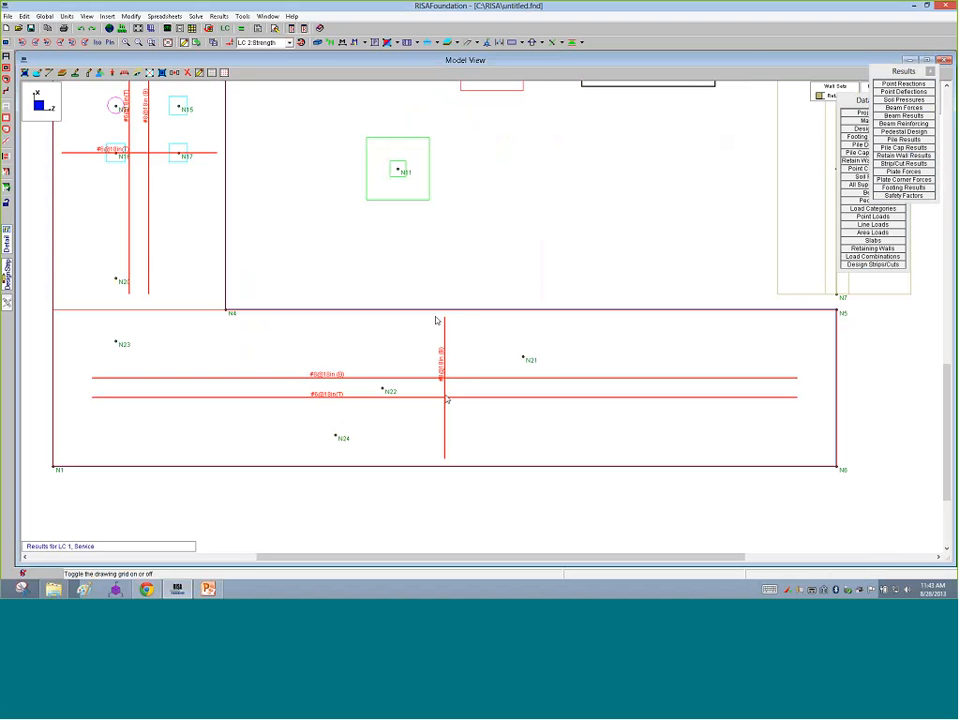
# Step: Open the detail report for design strip DS4, enlarge it to review the code check and bending steel, and close it
pyautogui.scroll(-2, 447, 375)
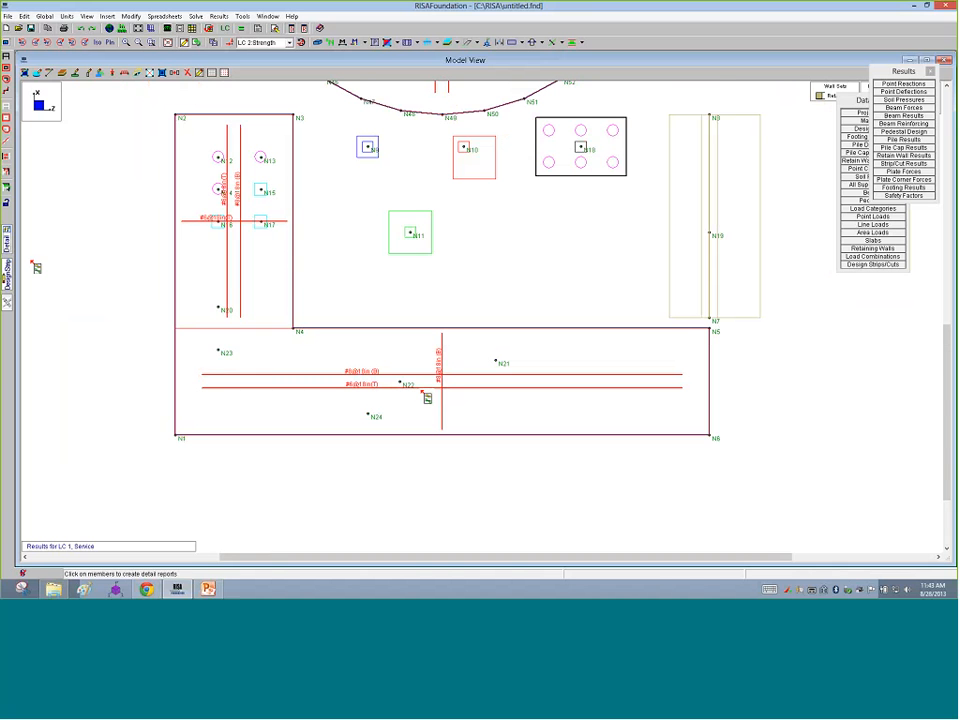
pyautogui.click(427, 397)
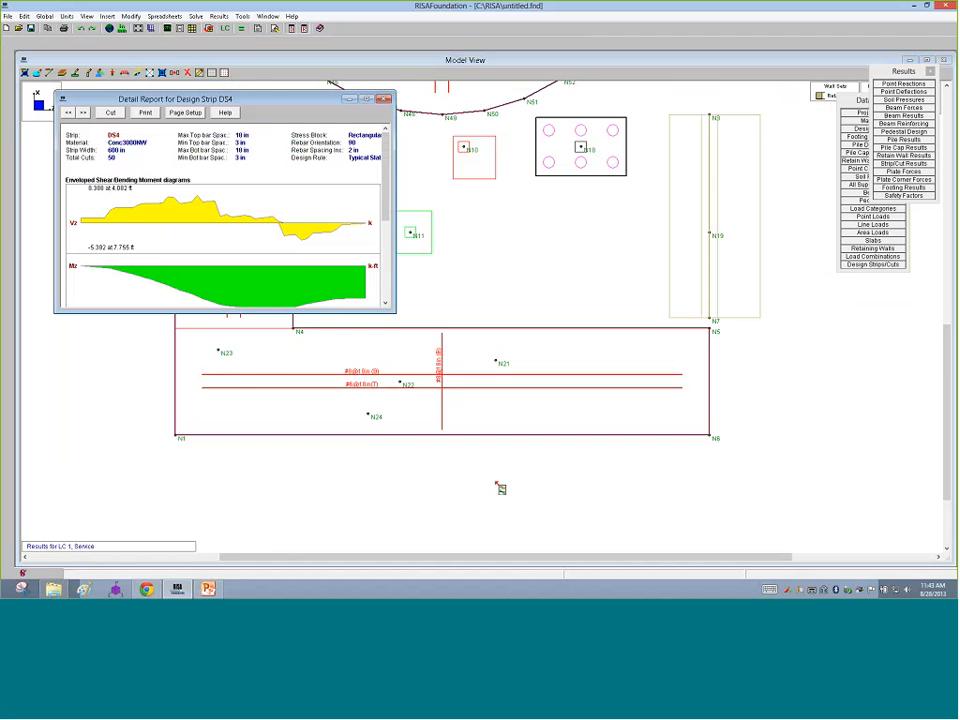
pyautogui.moveTo(393, 311); pyautogui.dragTo(388, 436)
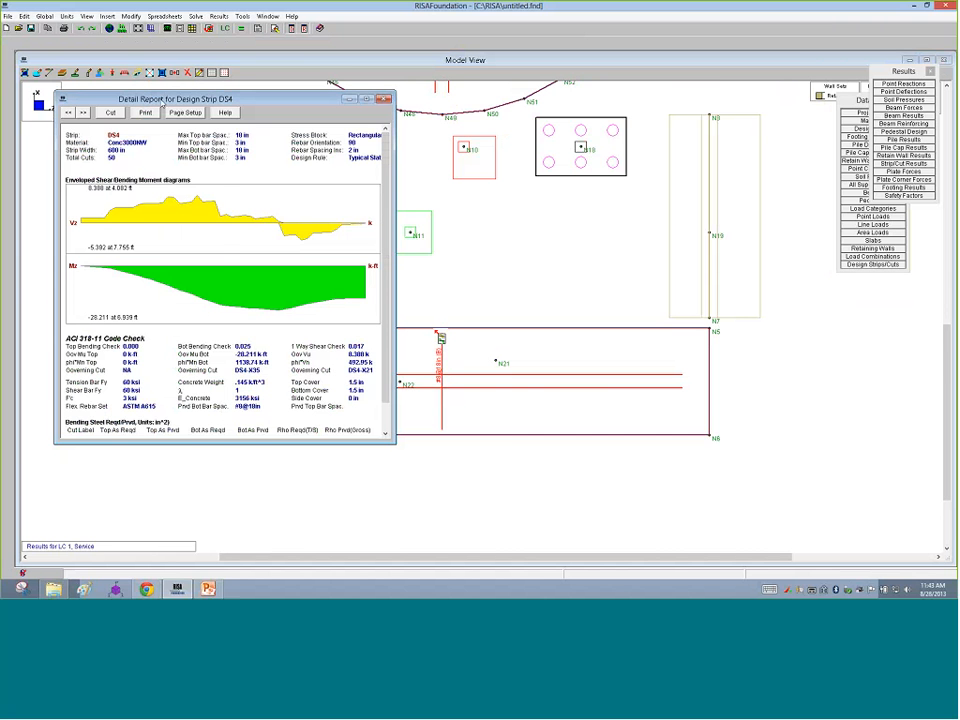
pyautogui.moveTo(162, 103); pyautogui.dragTo(329, 124)
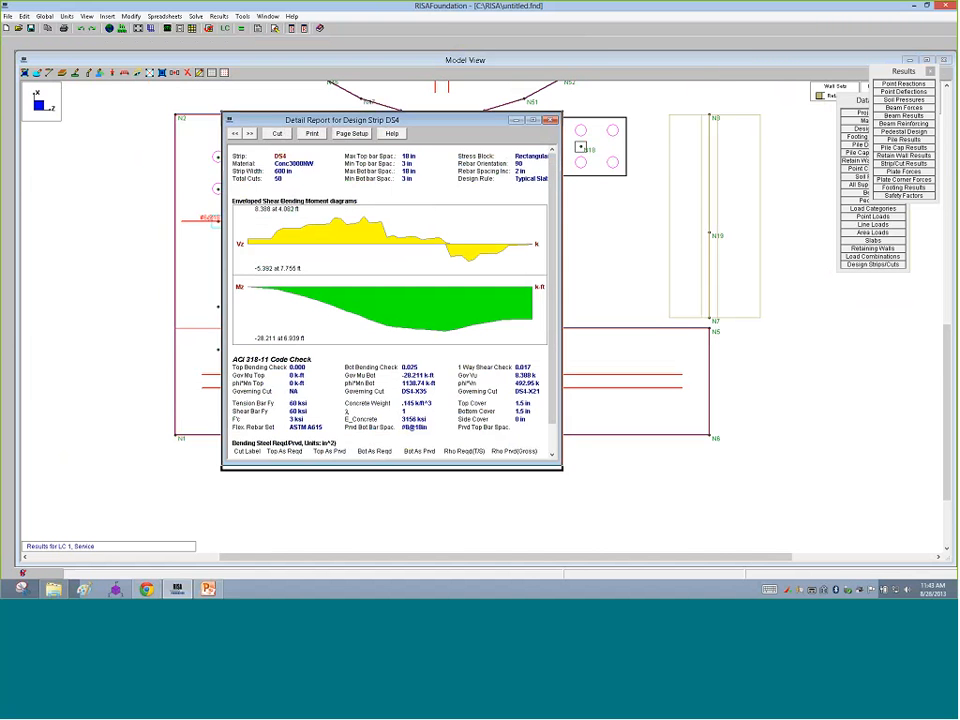
pyautogui.moveTo(465, 463); pyautogui.dragTo(465, 548)
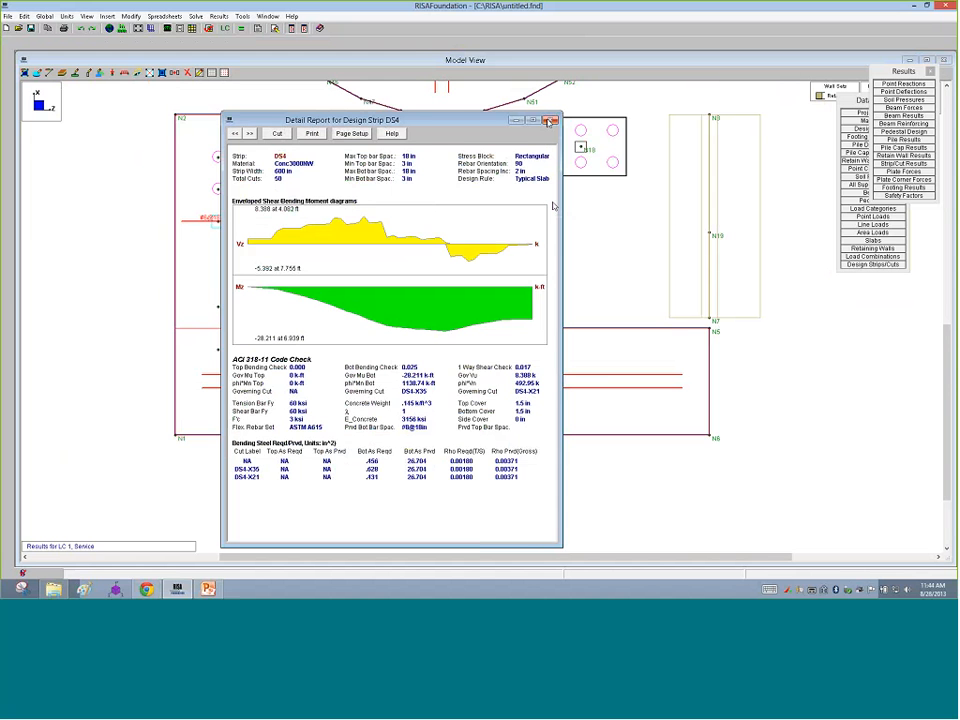
pyautogui.click(549, 121)
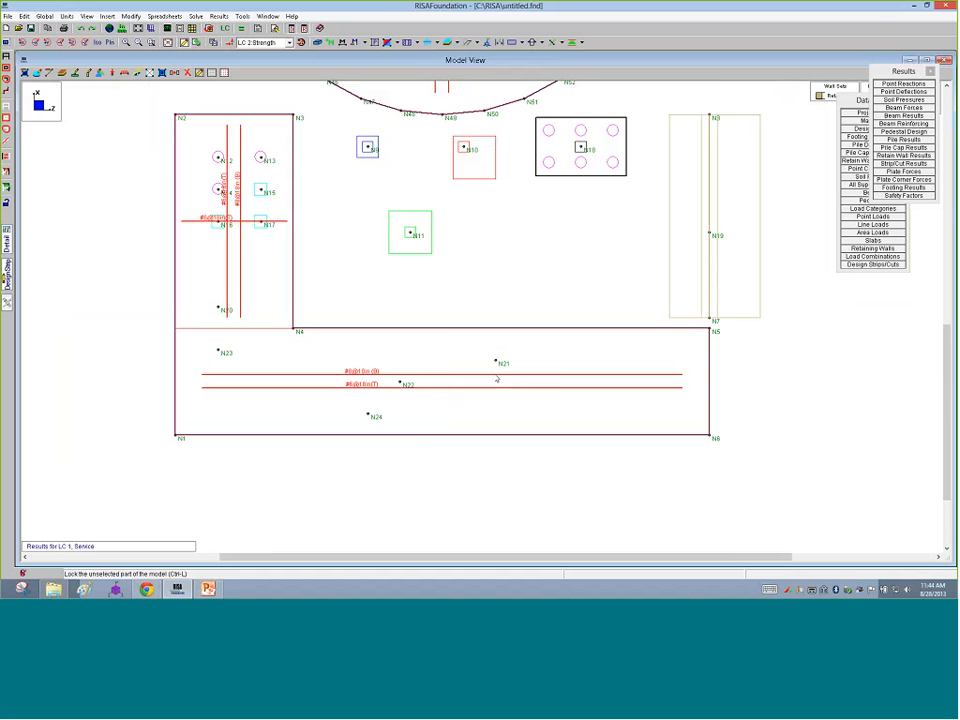
# Step: Hide the long leg's plan horizontal strip with the unselection lock and display the design strips' auto cuts
pyautogui.hotkey('ctrl', 'l')
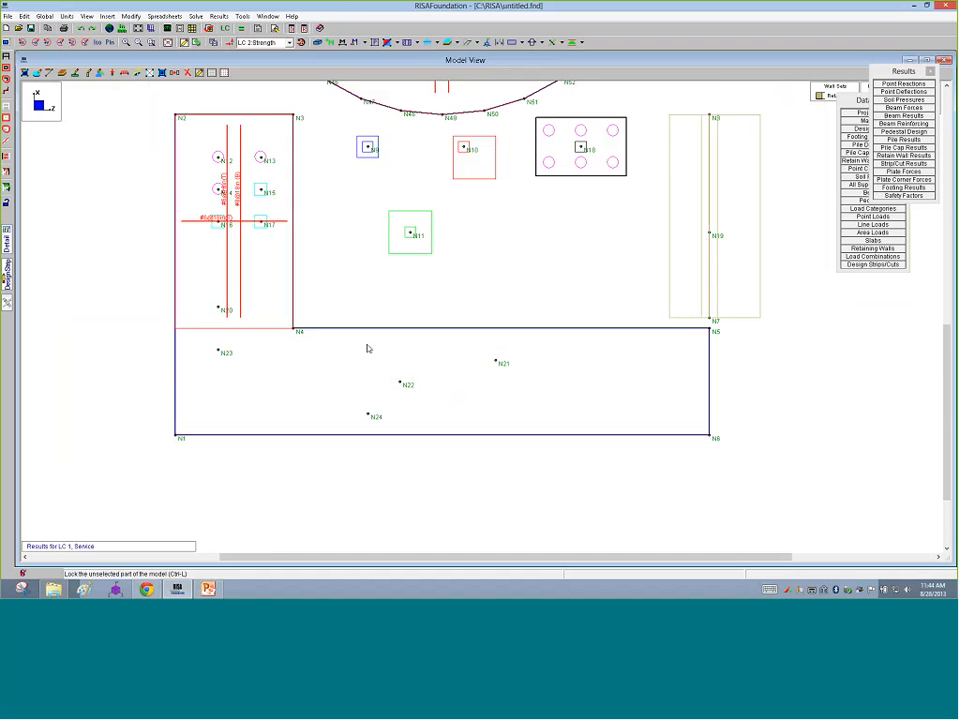
pyautogui.hotkey('ctrl', 'l')
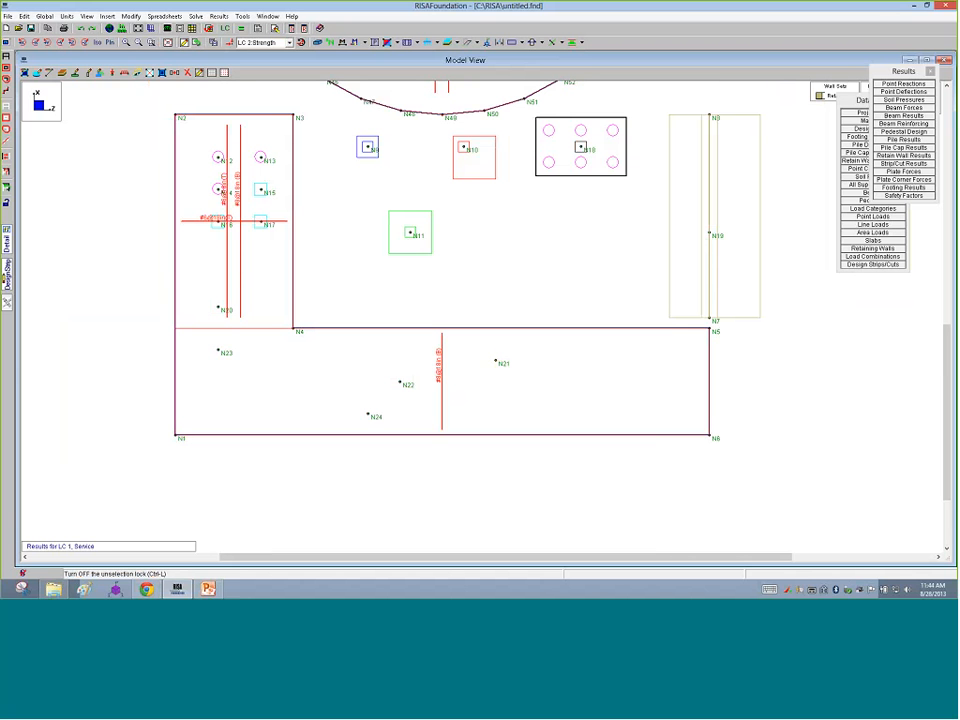
pyautogui.click(184, 43)
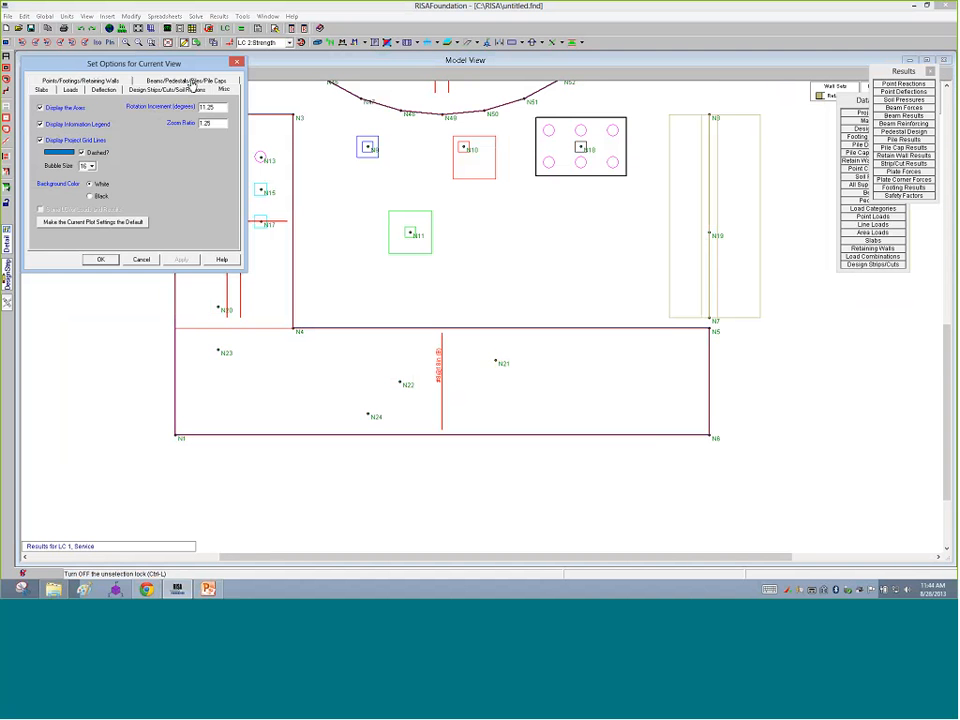
pyautogui.click(190, 89)
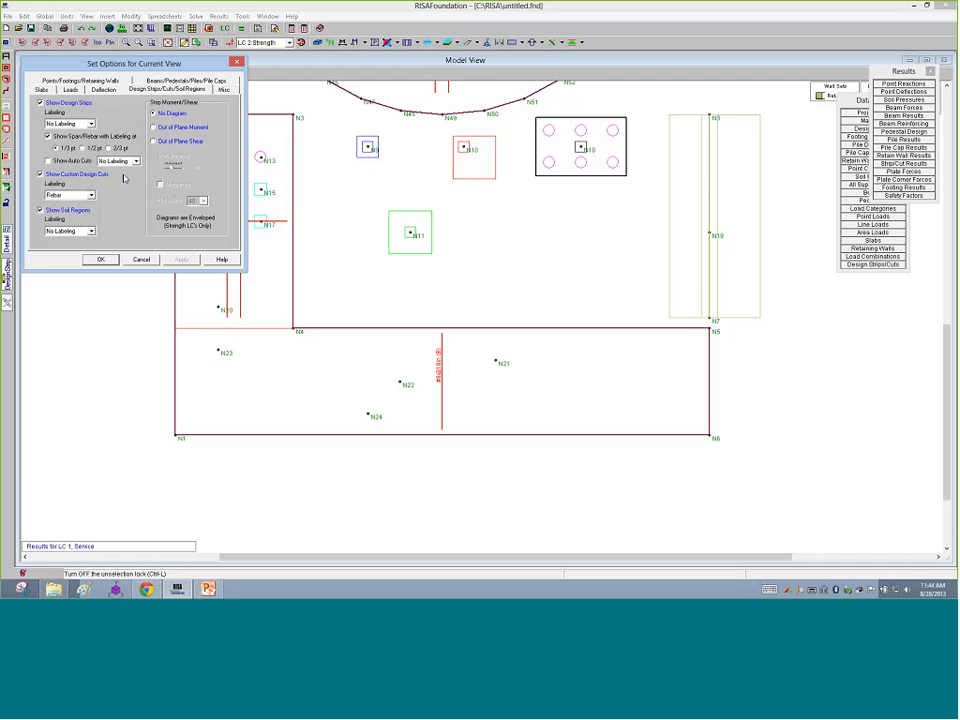
pyautogui.click(100, 259)
pyautogui.scroll(3, 454, 382)
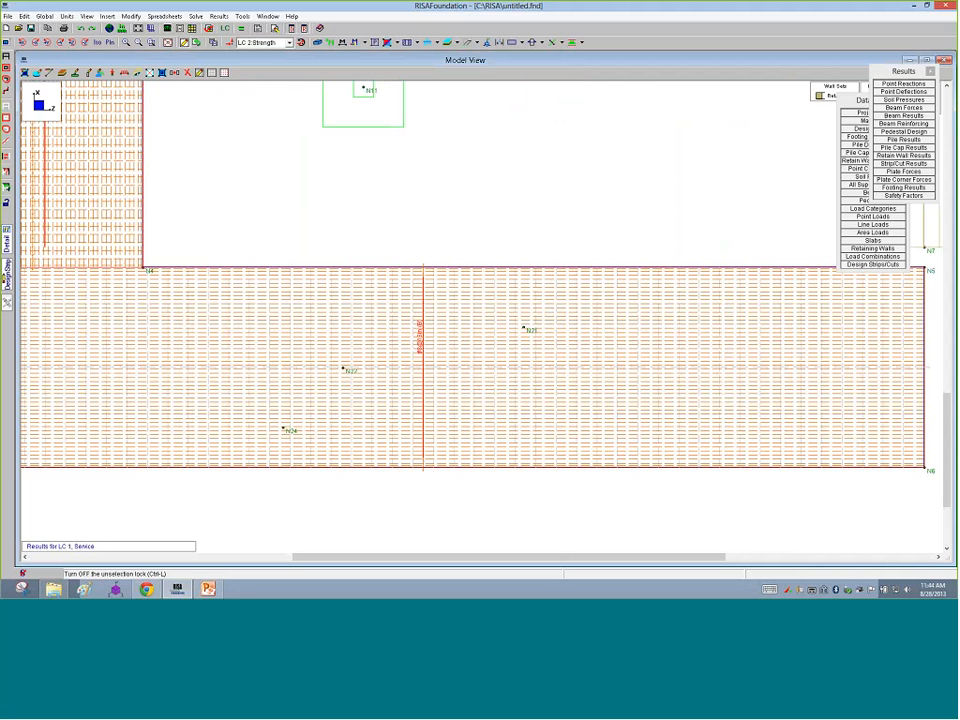
pyautogui.scroll(-3, 453, 345)
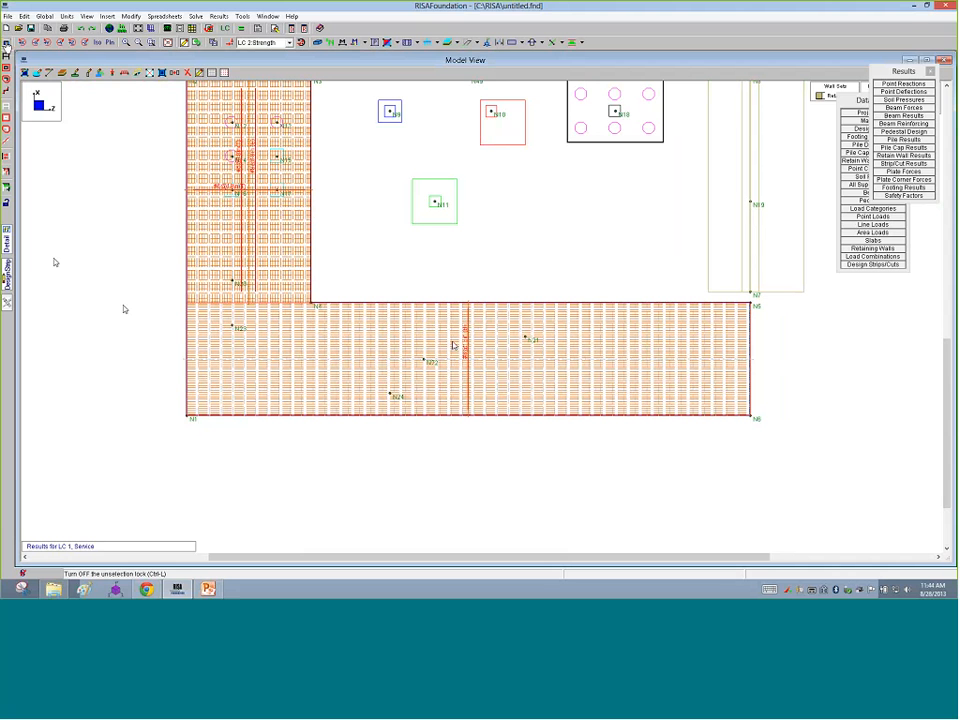
# Step: Label the auto cuts with their names and examine the DS4 cuts across the long leg
pyautogui.click(7, 46)
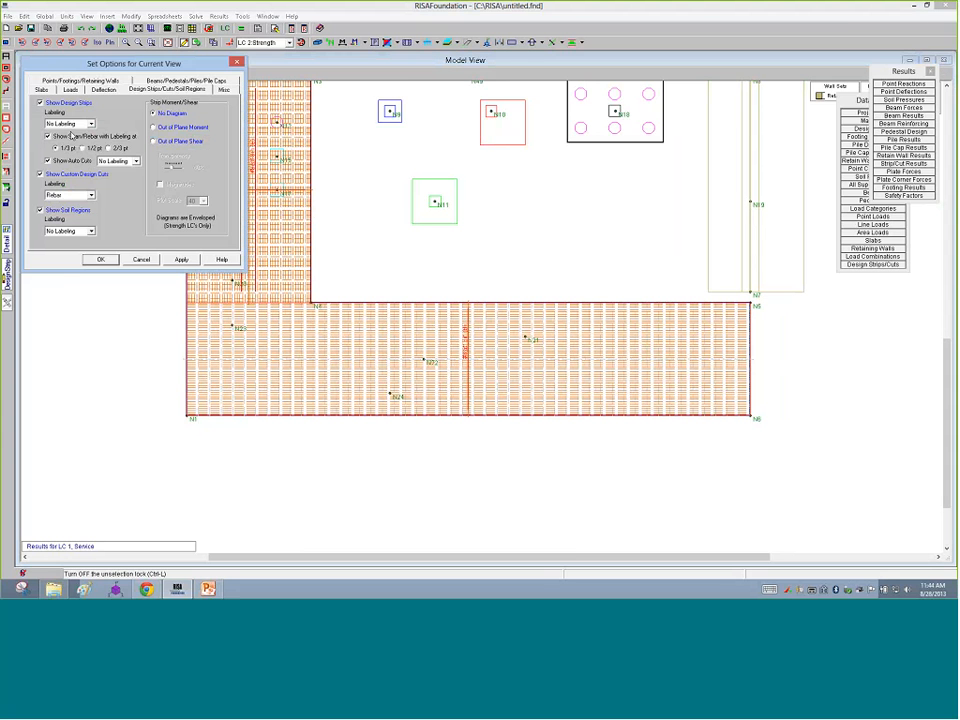
pyautogui.click(100, 260)
pyautogui.scroll(5, 340, 346)
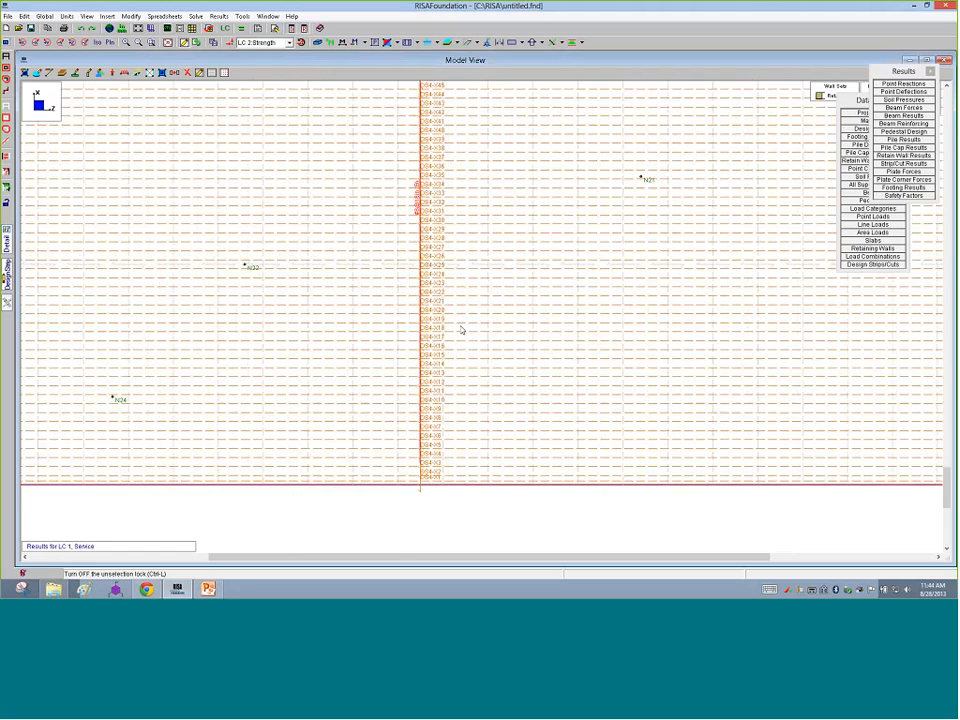
pyautogui.scroll(-3, 394, 238)
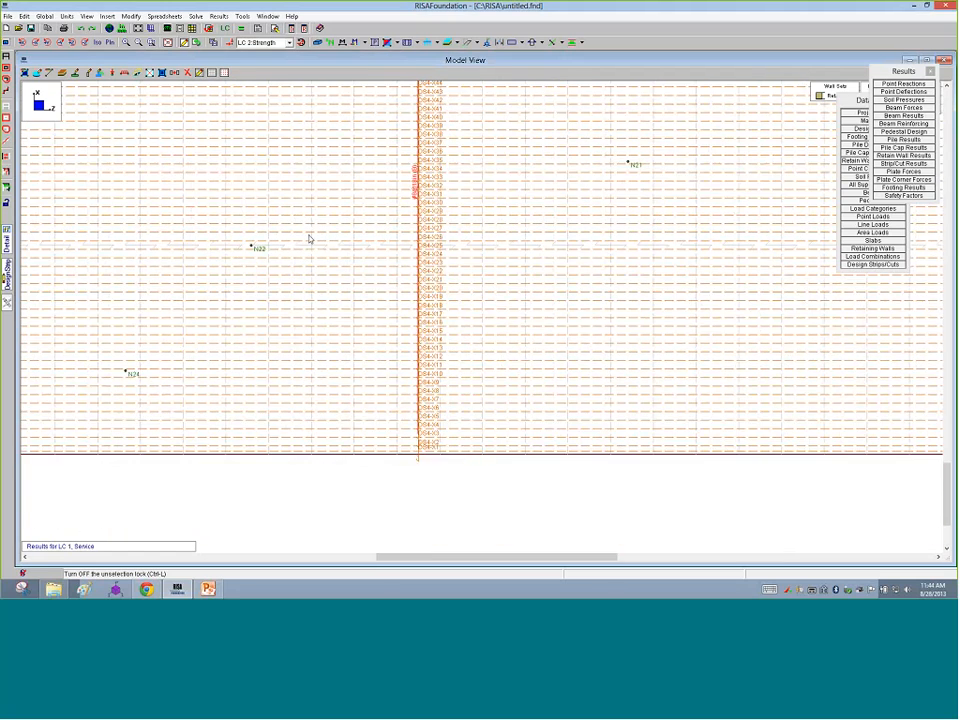
# Step: Examine the labelled DS4 cuts on the slab's long leg, open the detail report for design cut DS4-X31, and close it
pyautogui.scroll(1, 421, 313)
pyautogui.scroll(1, 421, 313)
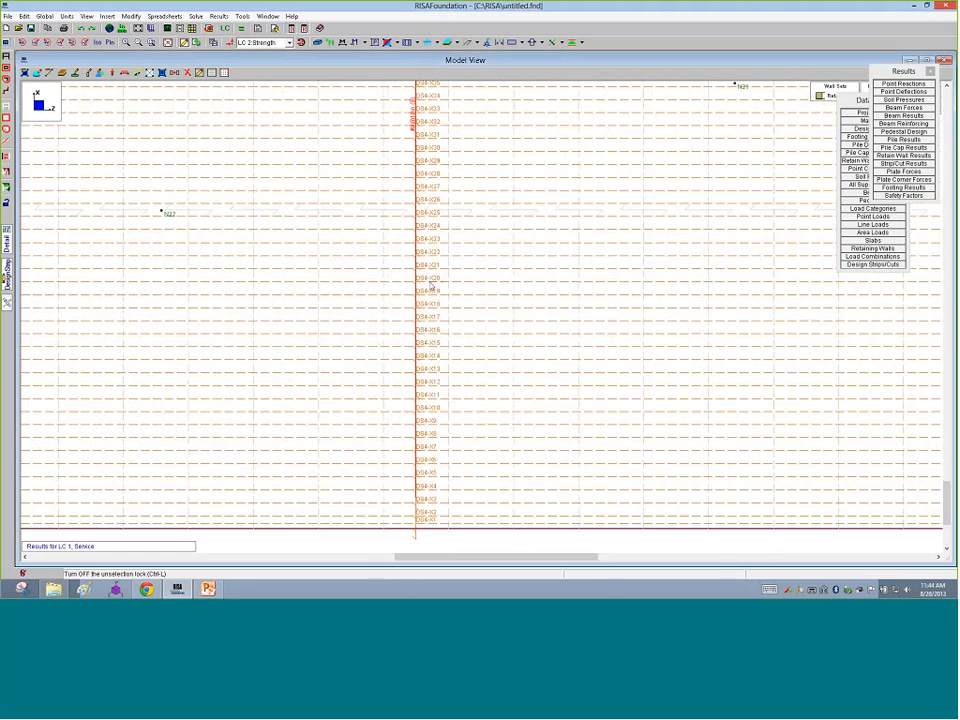
pyautogui.scroll(-1, 448, 512)
pyautogui.scroll(-1, 428, 360)
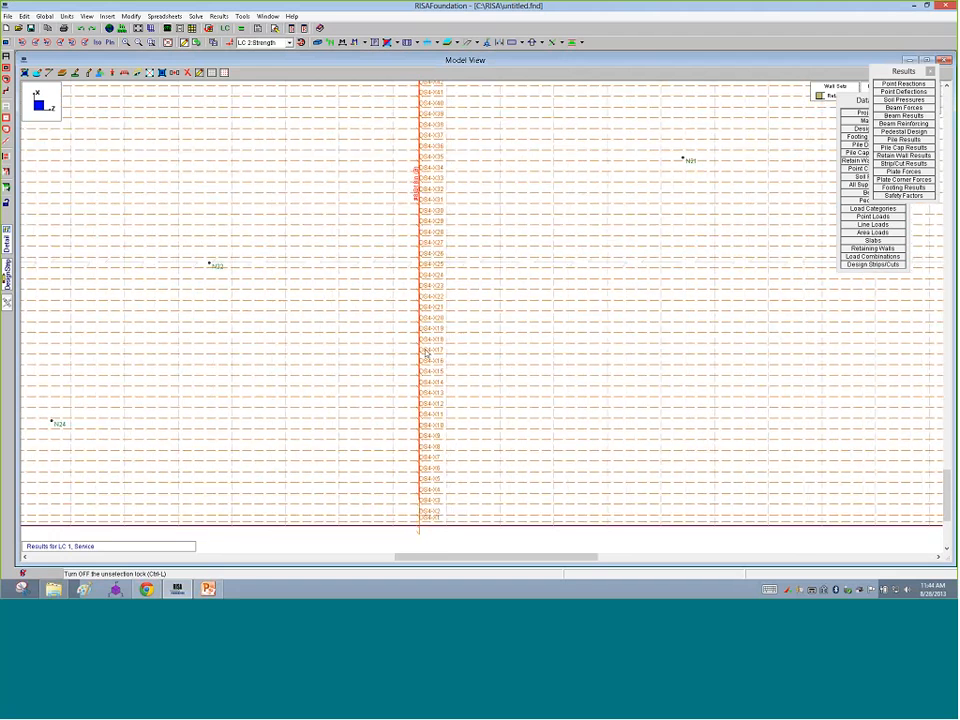
pyautogui.scroll(2, 425, 306)
pyautogui.scroll(-3, 424, 305)
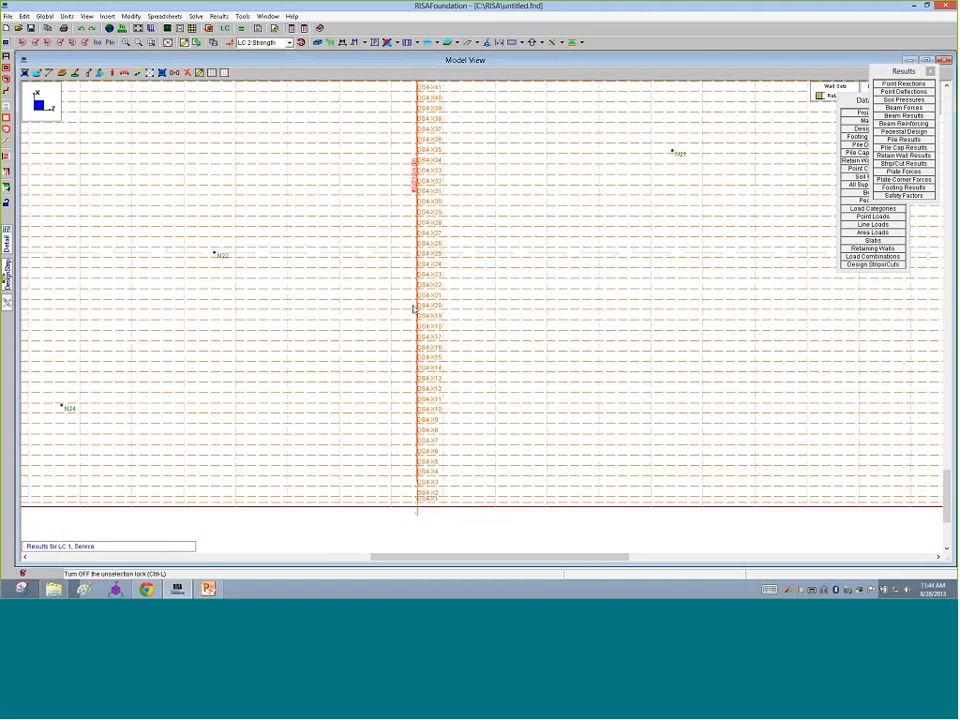
pyautogui.click(420, 257)
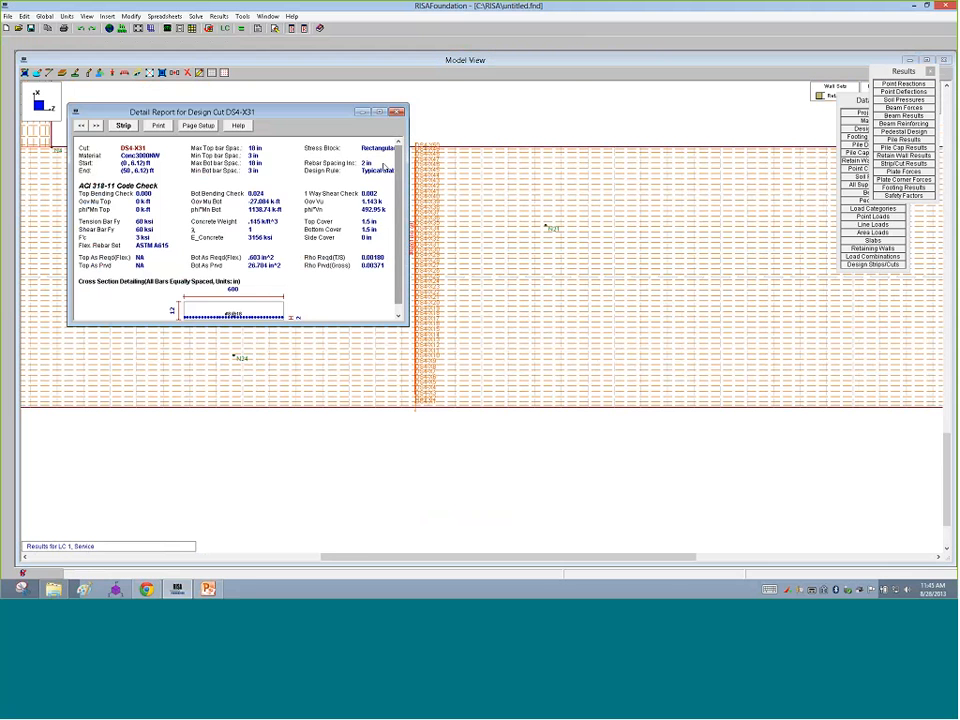
pyautogui.click(397, 112)
# Step: Open the detail report for design strip DS4, enlarge it, and compare its envelope diagrams and code check with cut DS4-X35's report
pyautogui.scroll(2, 422, 254)
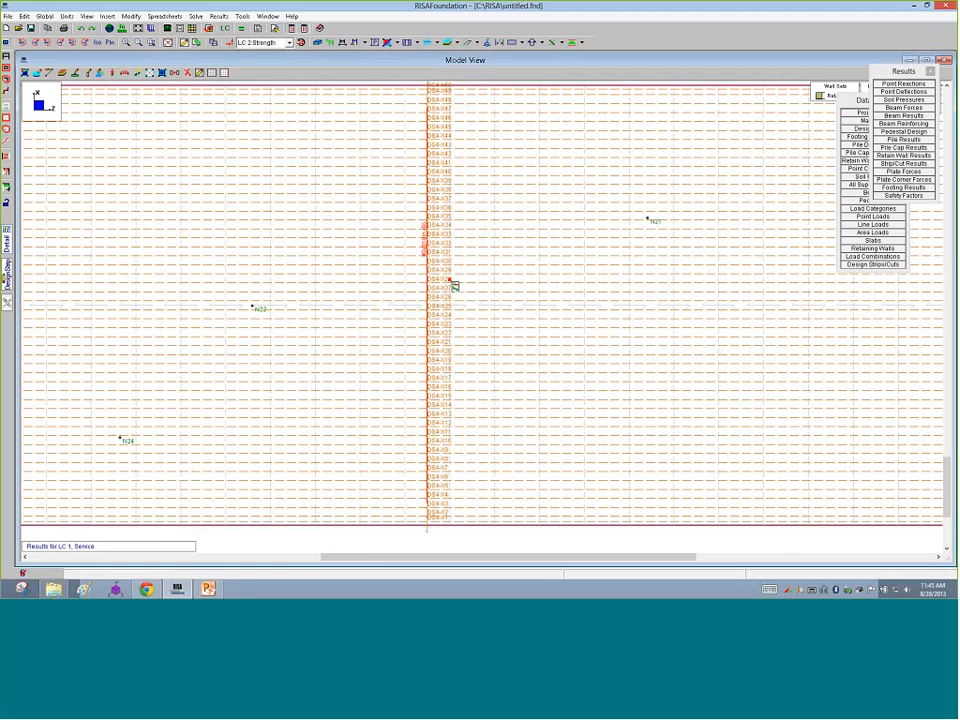
pyautogui.scroll(1, 452, 285)
pyautogui.click(420, 238)
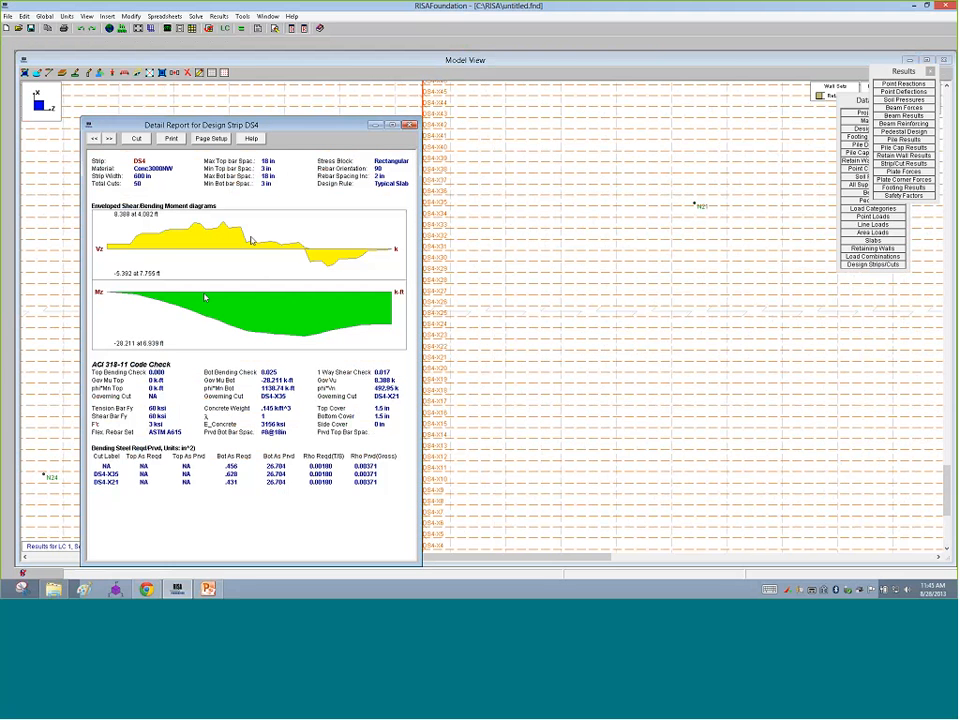
pyautogui.moveTo(244, 121); pyautogui.dragTo(244, 67)
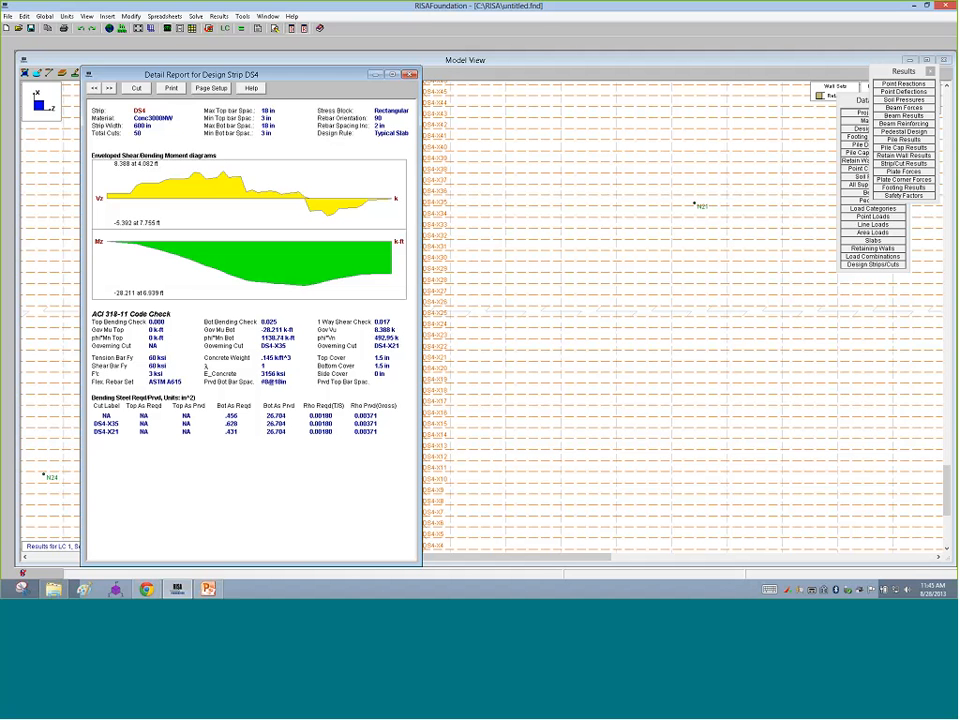
pyautogui.click(137, 88)
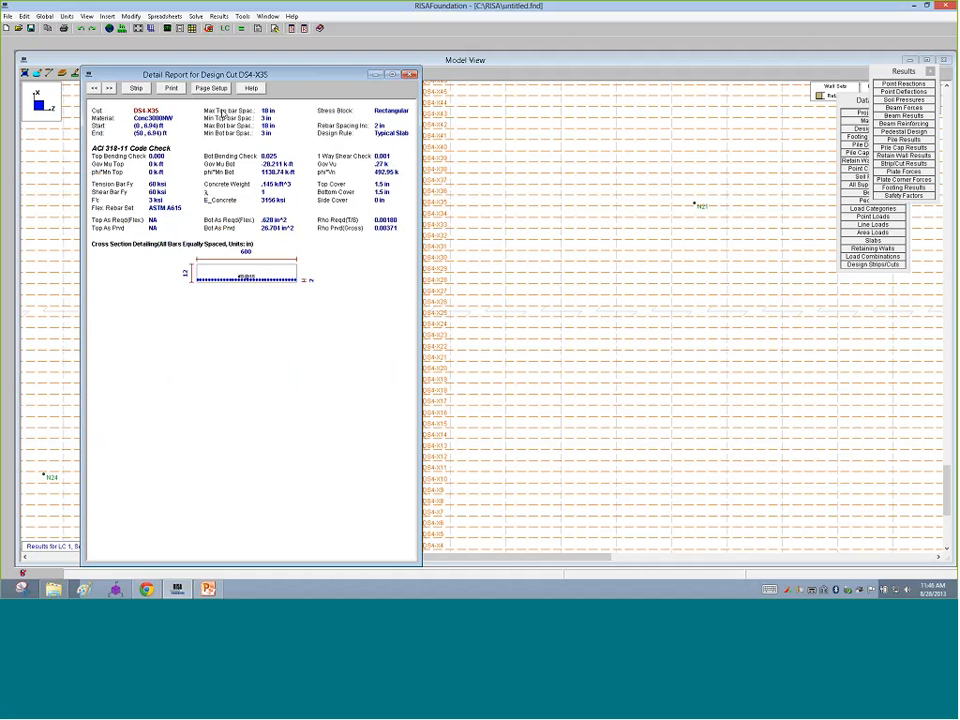
pyautogui.click(136, 88)
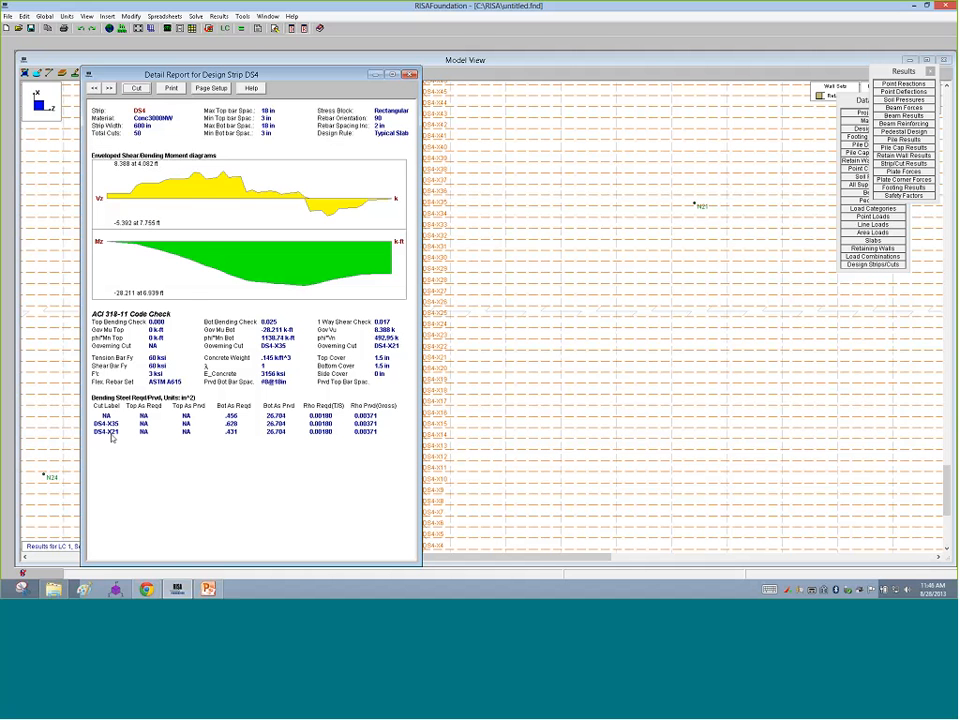
# Step: Switch the DS4 strip report back to its design cut, page through the neighbouring cuts' detail reports, and close the report
pyautogui.click(112, 437)
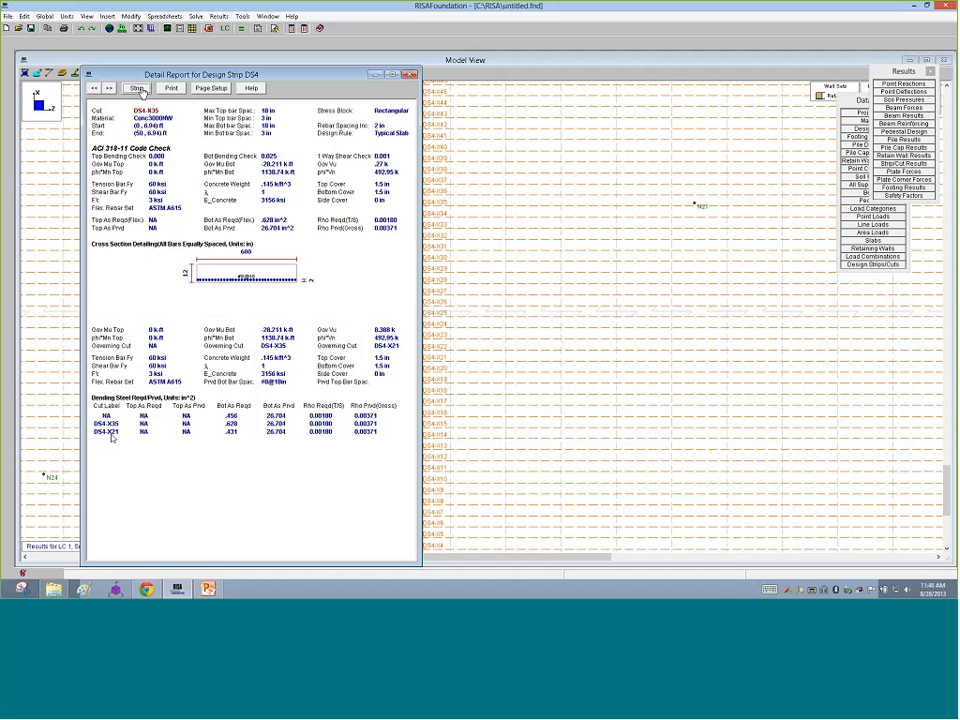
pyautogui.click(93, 88)
pyautogui.click(92, 88)
pyautogui.click(92, 88)
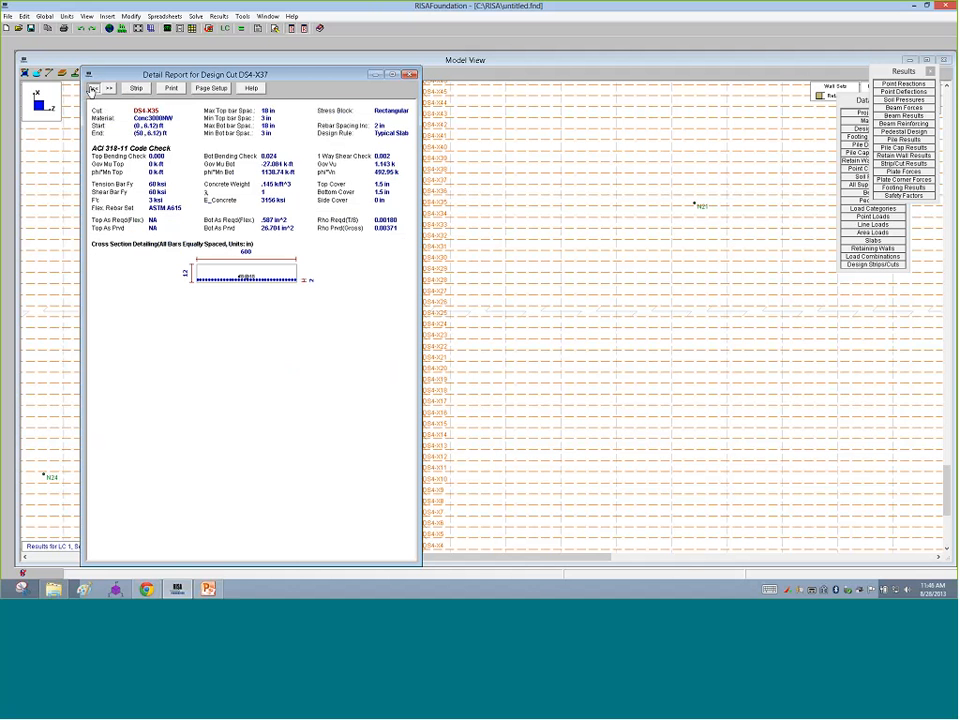
pyautogui.click(92, 88)
pyautogui.click(92, 88)
pyautogui.click(92, 88)
pyautogui.click(92, 88)
pyautogui.click(409, 75)
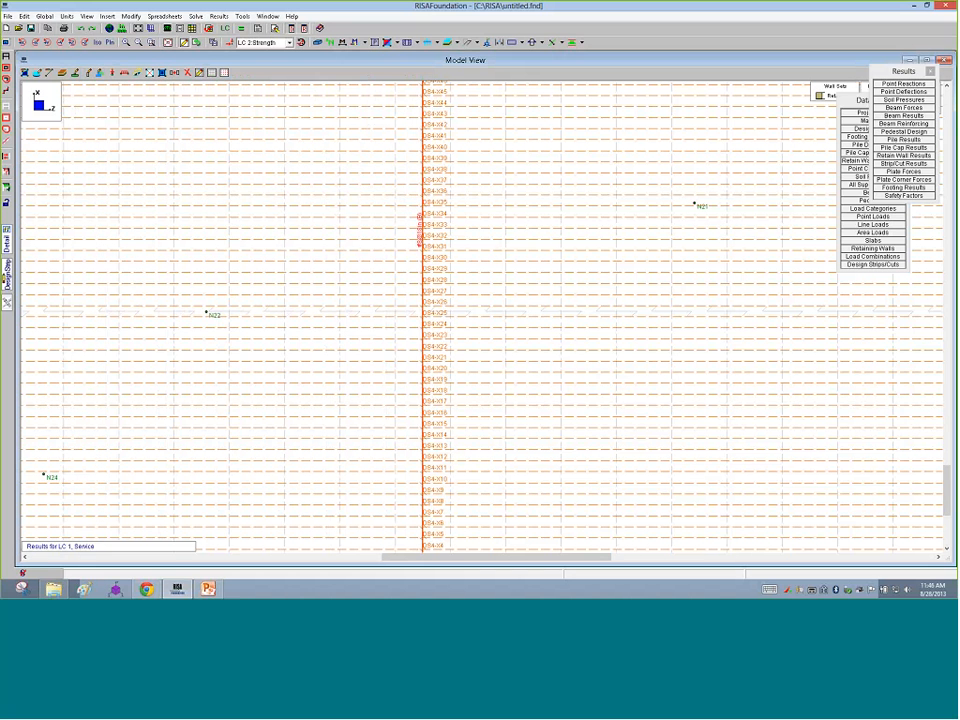
# Step: Examine the labelled auto cuts across both legs of the L-shaped slab, including where the short leg's two cut directions overlap
pyautogui.click(449, 361)
pyautogui.click(427, 137)
pyautogui.click(440, 368)
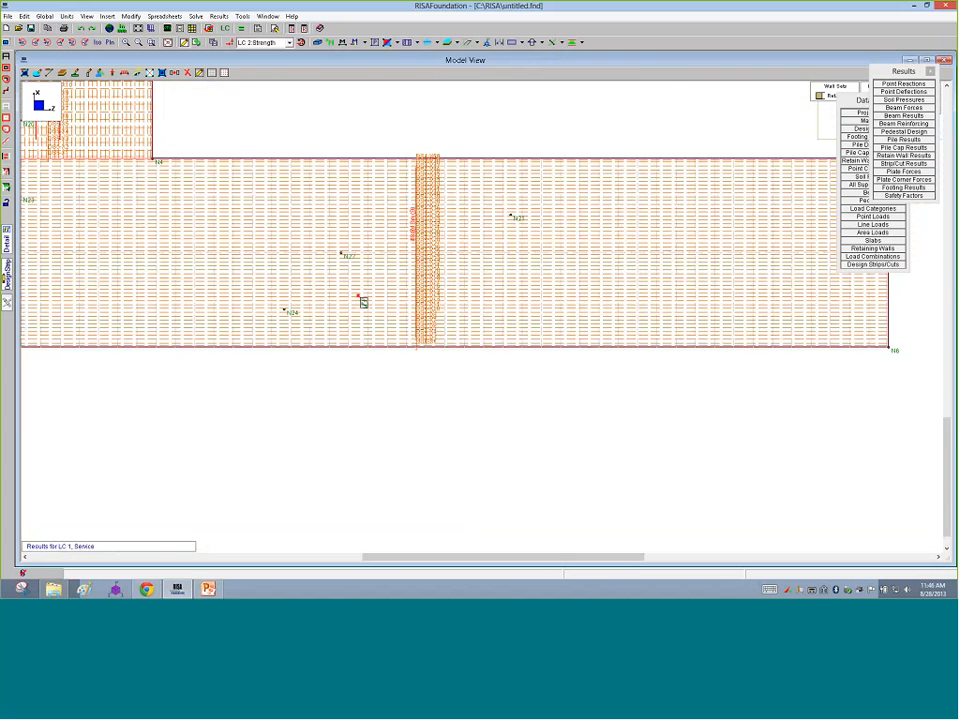
pyautogui.scroll(3, 360, 300)
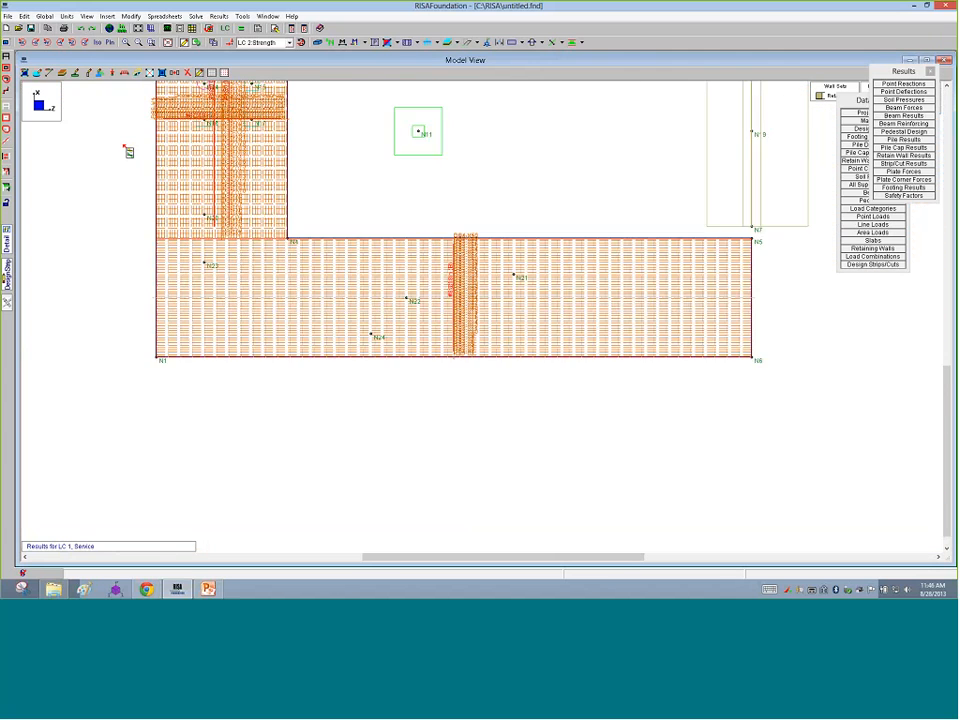
pyautogui.scroll(5, 128, 152)
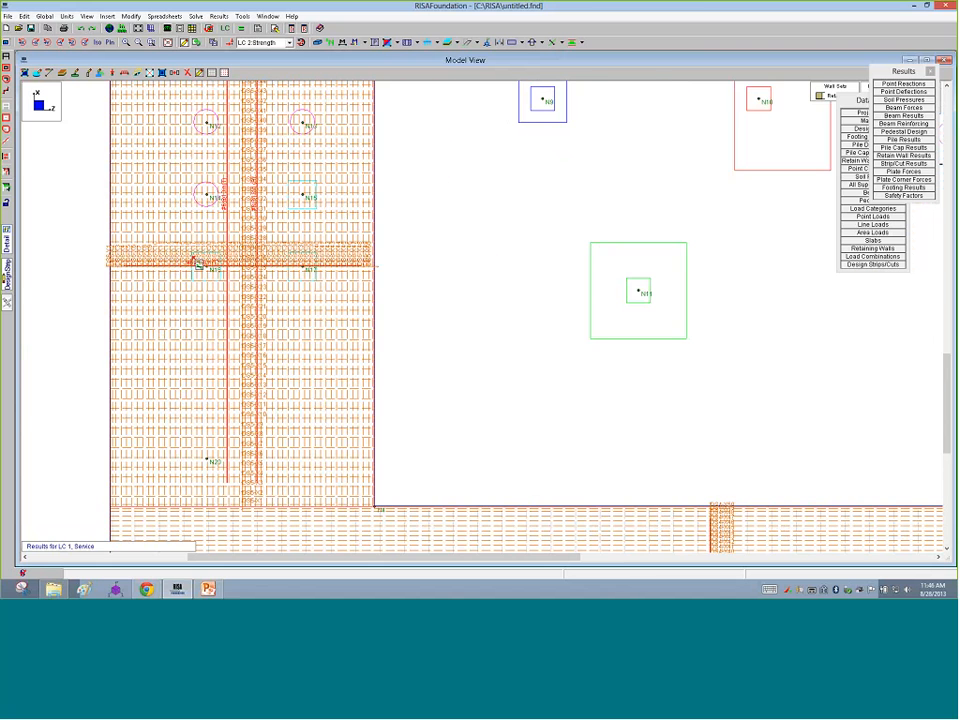
pyautogui.scroll(3, 198, 264)
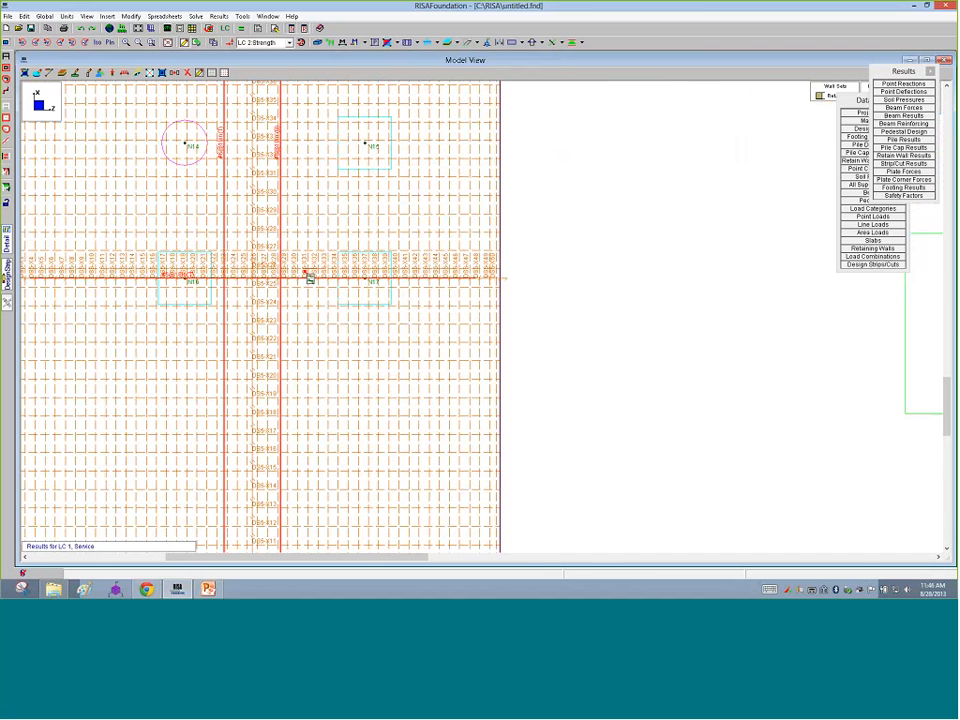
pyautogui.scroll(-3, 210, 262)
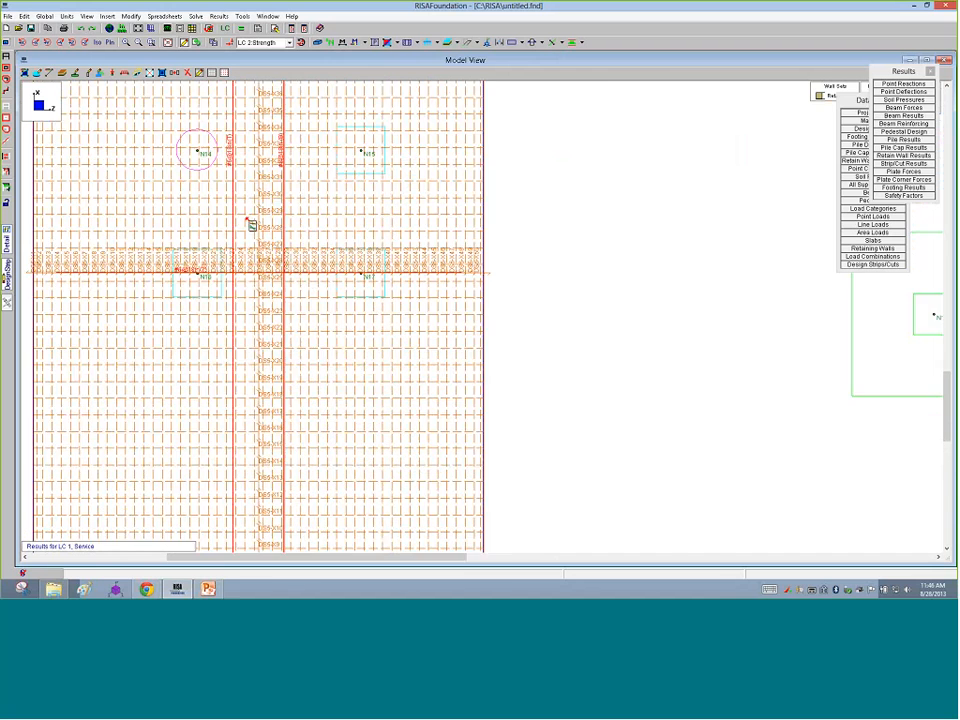
pyautogui.scroll(-2, 143, 265)
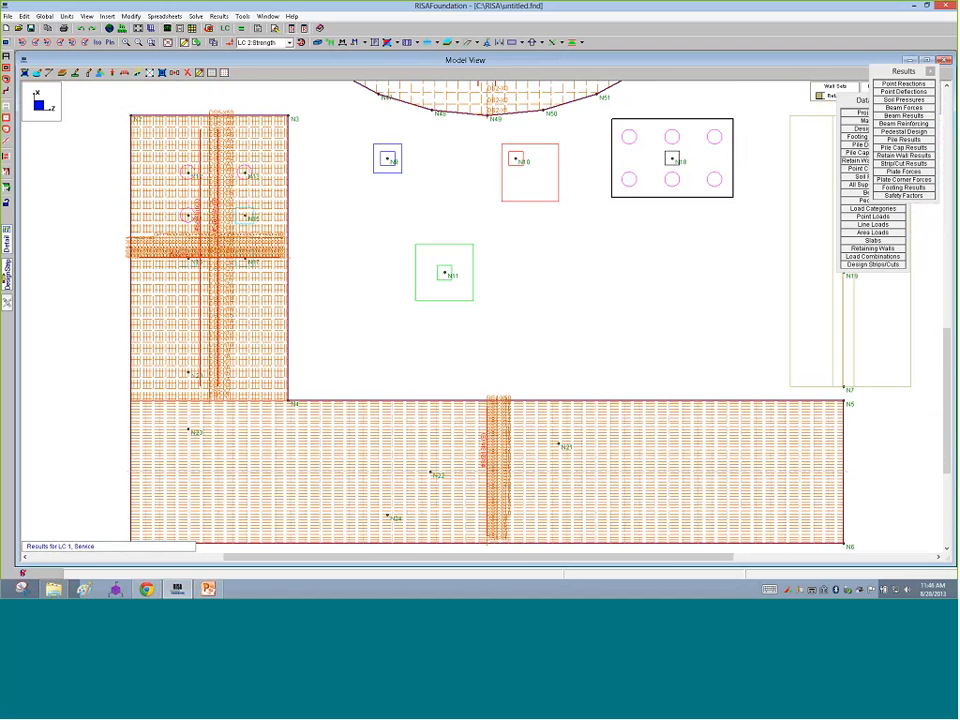
pyautogui.scroll(1, 196, 285)
pyautogui.scroll(1, 196, 285)
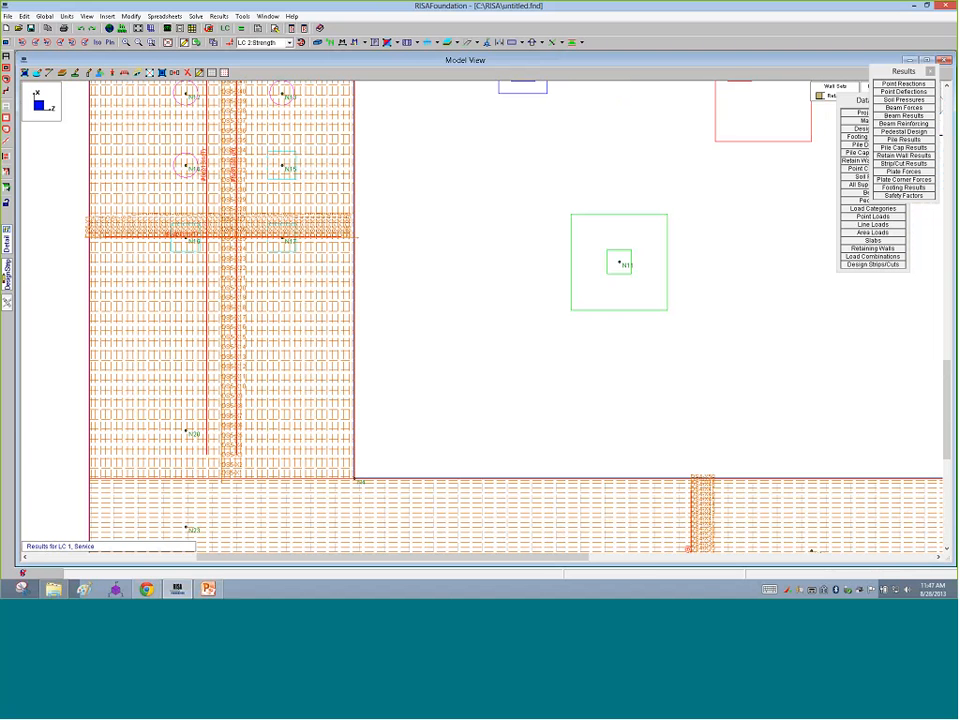
# Step: Hide the design strips' auto cuts in the model view
pyautogui.click(8, 43)
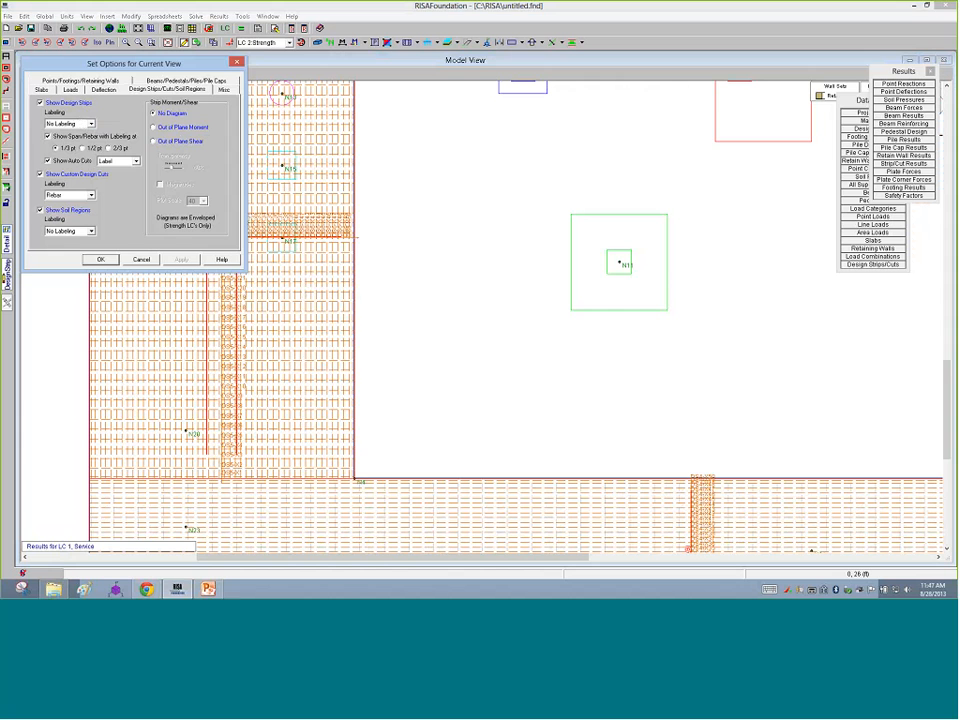
pyautogui.click(47, 160)
pyautogui.click(101, 259)
pyautogui.scroll(-7, 141, 225)
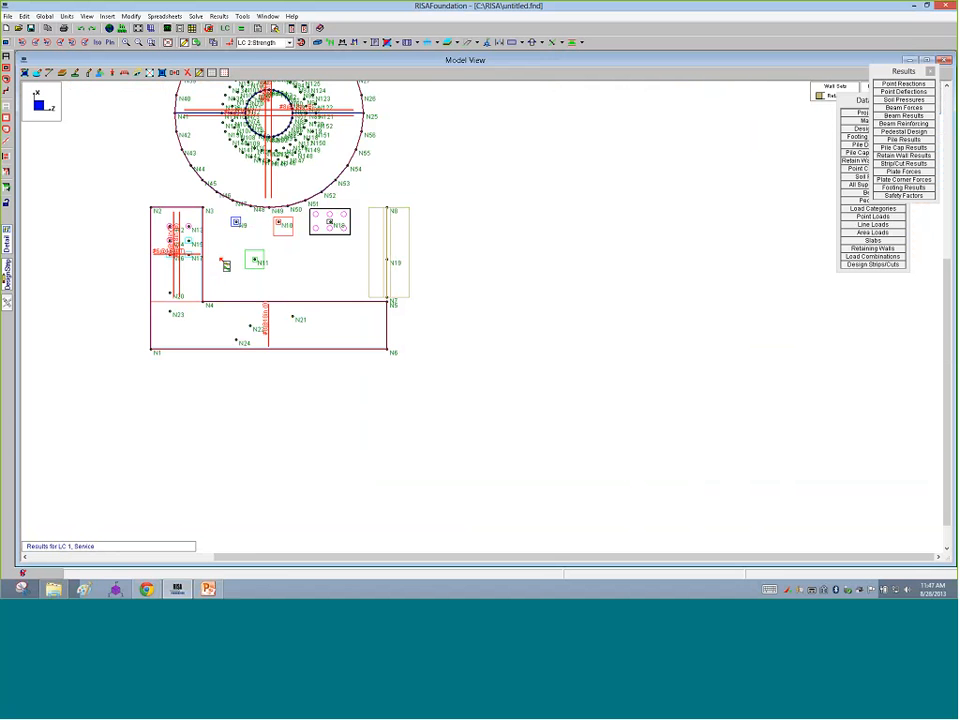
# Step: Open the detail report for retaining wall RW1 and enlarge it to show the full wall sketch
pyautogui.scroll(3, 226, 265)
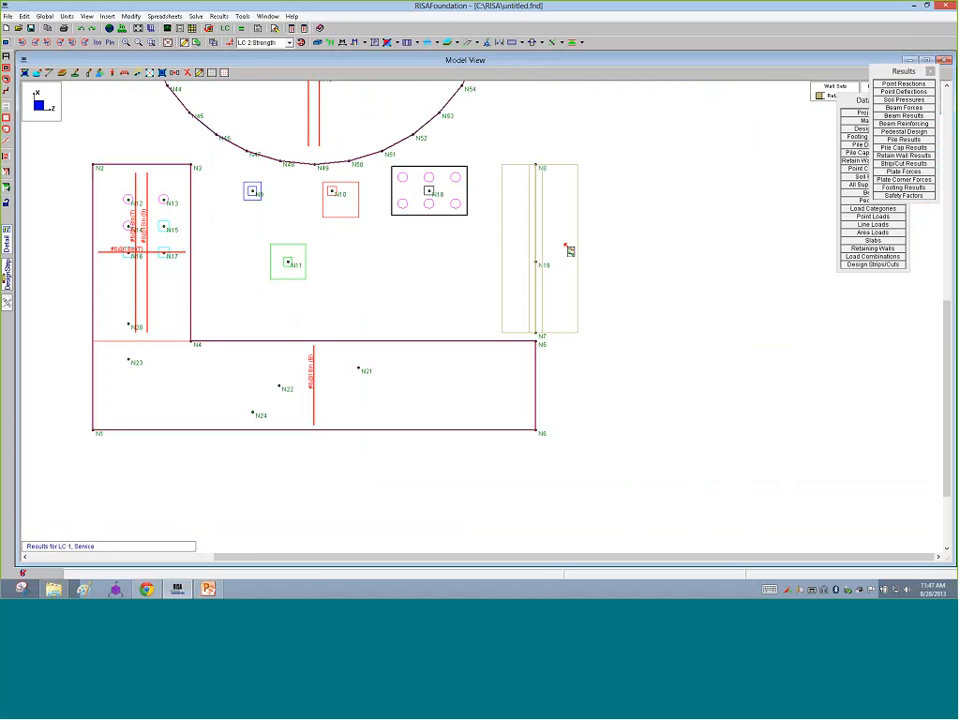
pyautogui.click(541, 246)
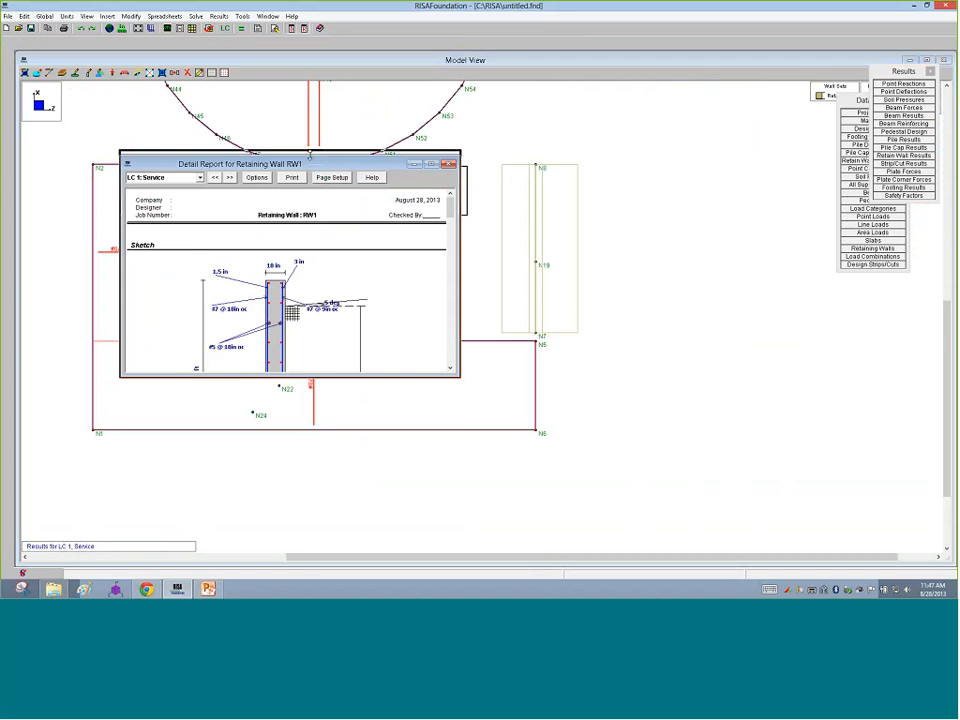
pyautogui.moveTo(300, 162); pyautogui.dragTo(300, 72)
pyautogui.moveTo(334, 377); pyautogui.dragTo(342, 542)
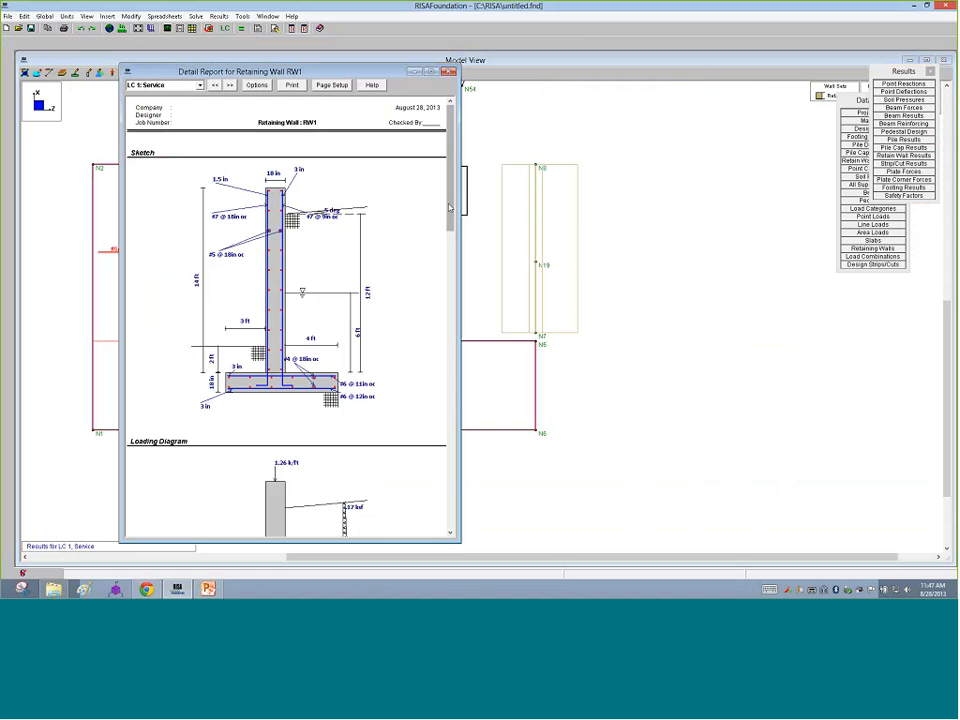
# Step: Review RW1's loading diagram, geometry and material criteria, wall design diagrams, code check, and shear details in the detail report
pyautogui.scroll(-5, 463, 326)
pyautogui.scroll(3, 309, 230)
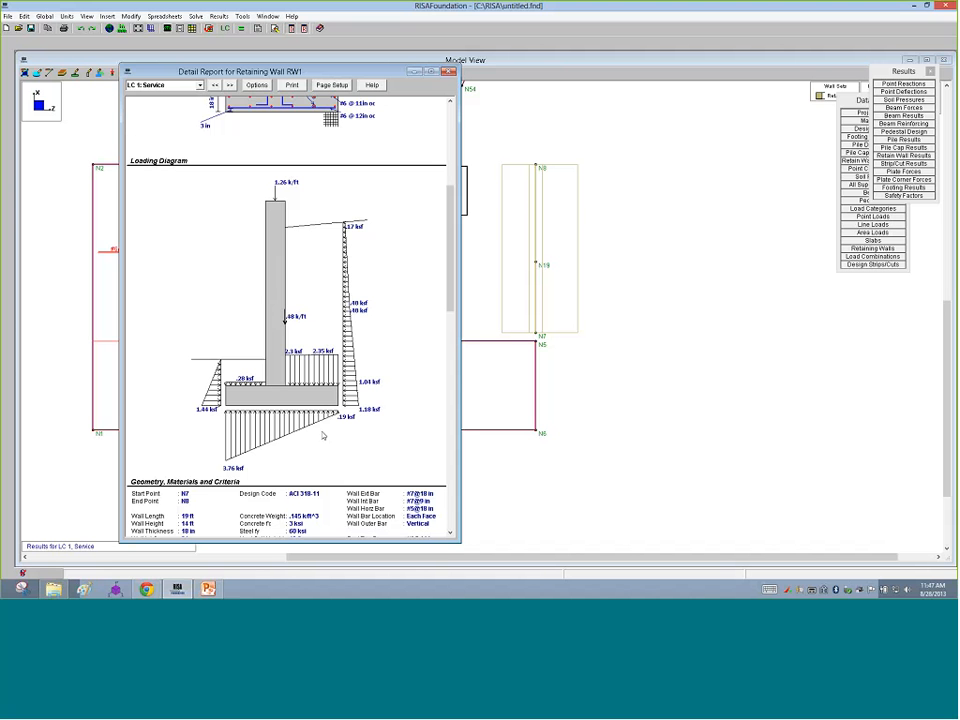
pyautogui.scroll(-5, 322, 436)
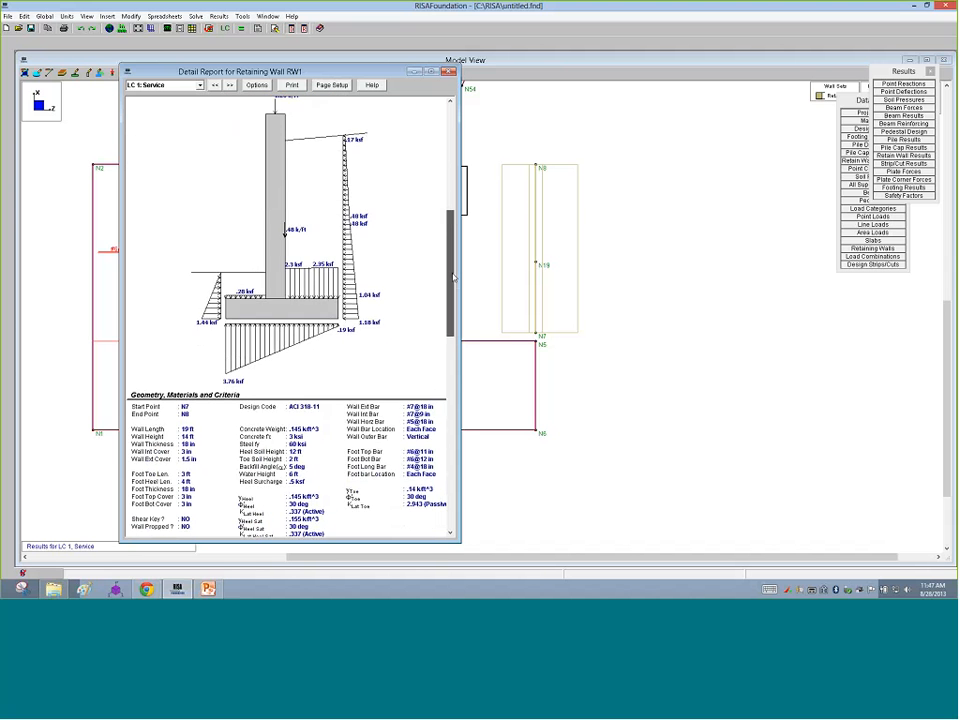
pyautogui.scroll(-1, 457, 305)
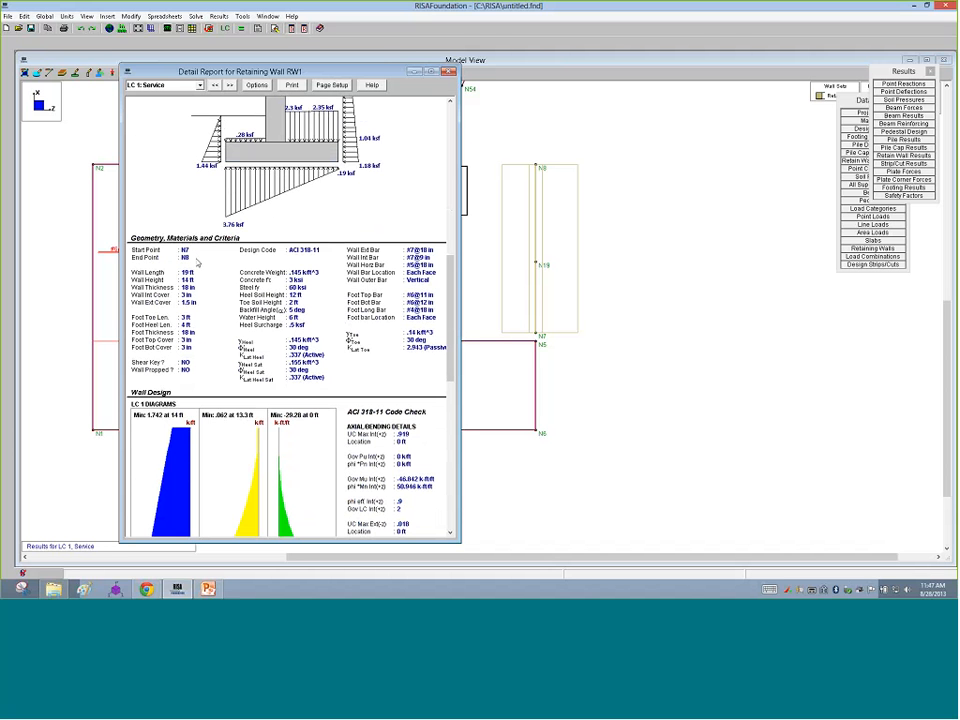
pyautogui.scroll(-5, 437, 342)
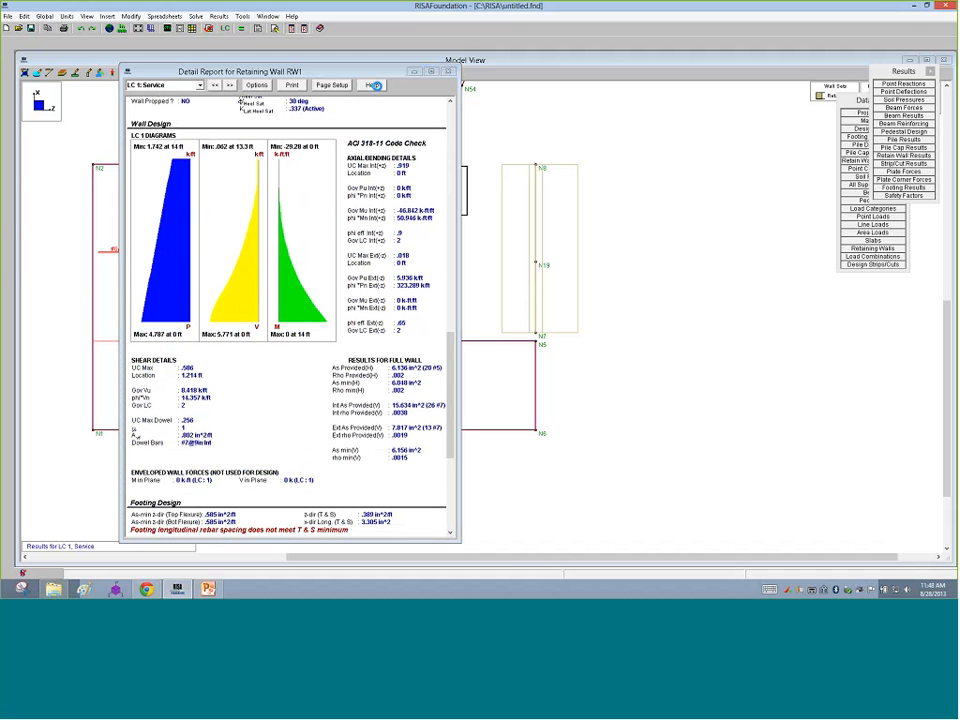
# Step: Open the help for the retaining wall report, go to the Retaining Walls - Design topic, and find the Axial/Bending Design section
pyautogui.click(372, 85)
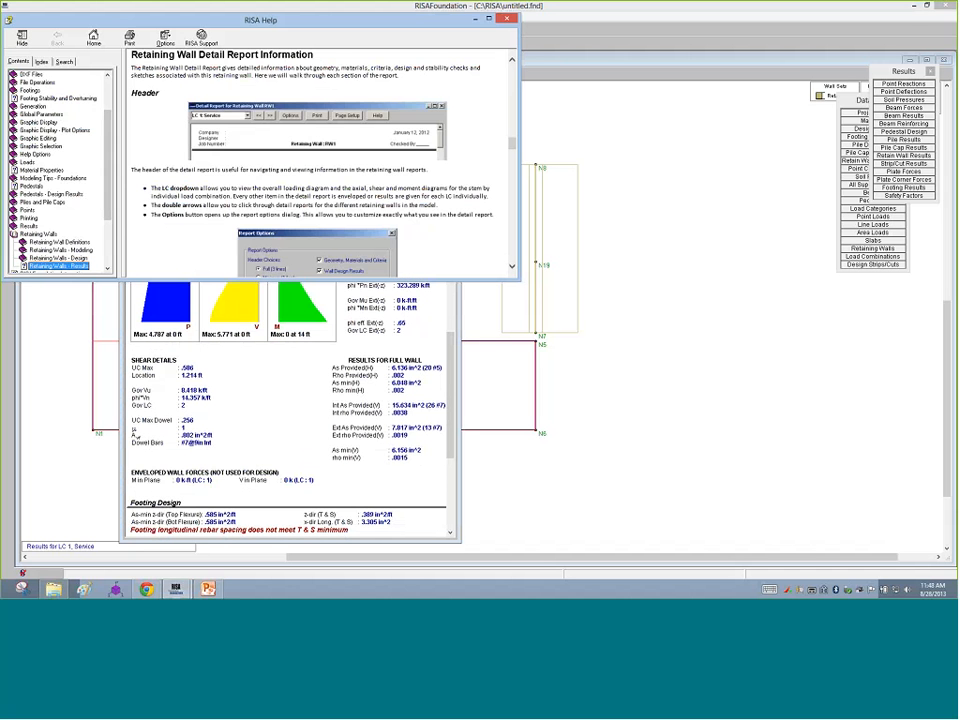
pyautogui.click(59, 258)
pyautogui.click(509, 108)
pyautogui.moveTo(514, 85); pyautogui.dragTo(525, 183)
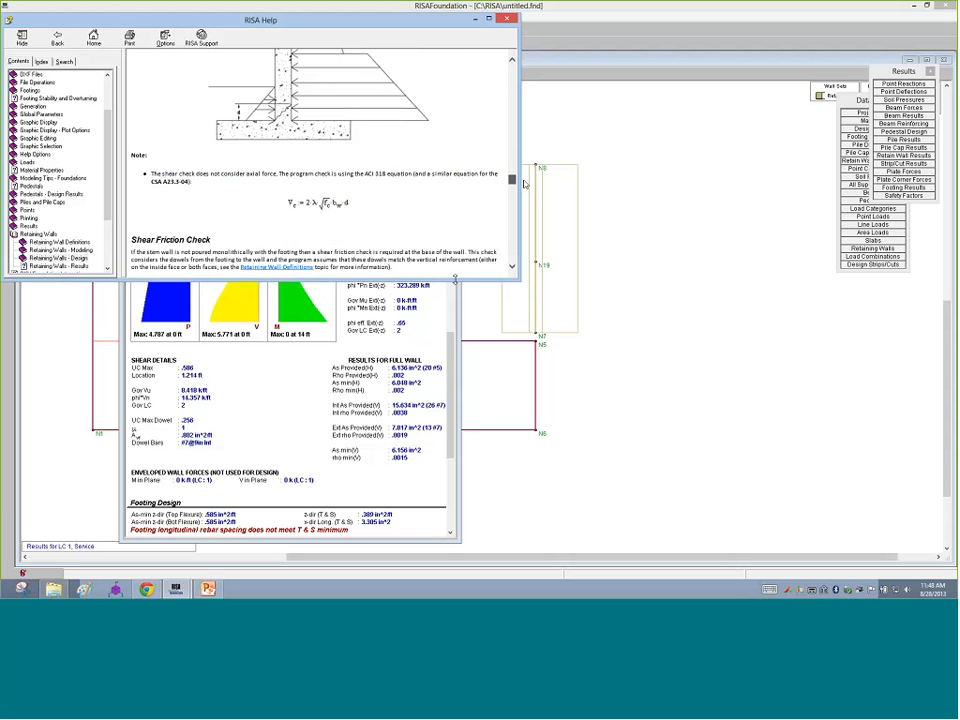
pyautogui.moveTo(455, 280); pyautogui.dragTo(440, 409)
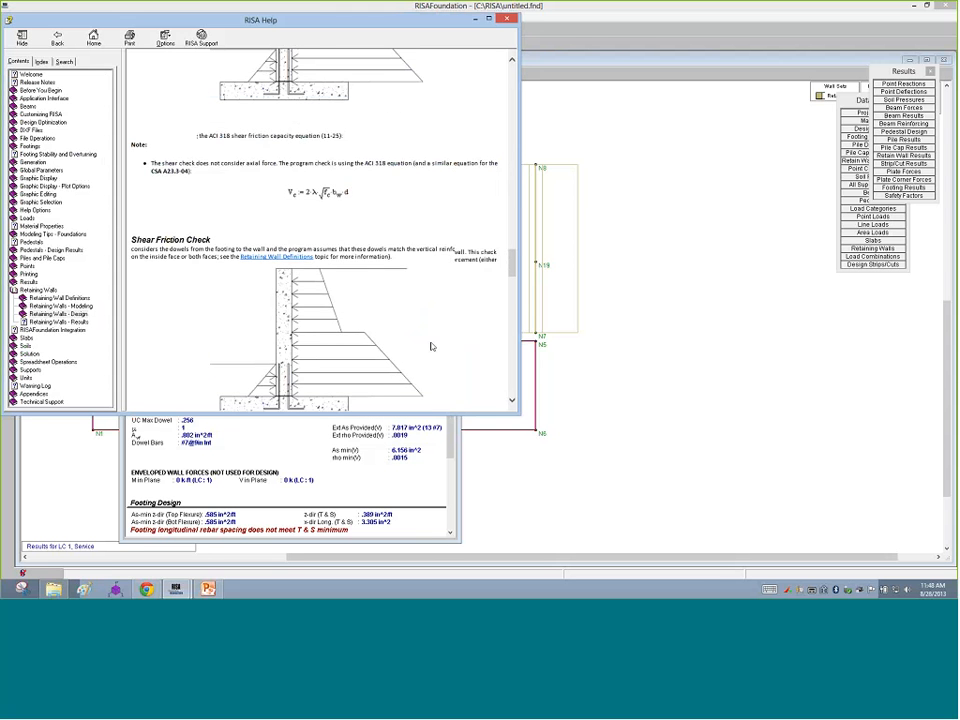
pyautogui.moveTo(512, 268); pyautogui.dragTo(541, 237)
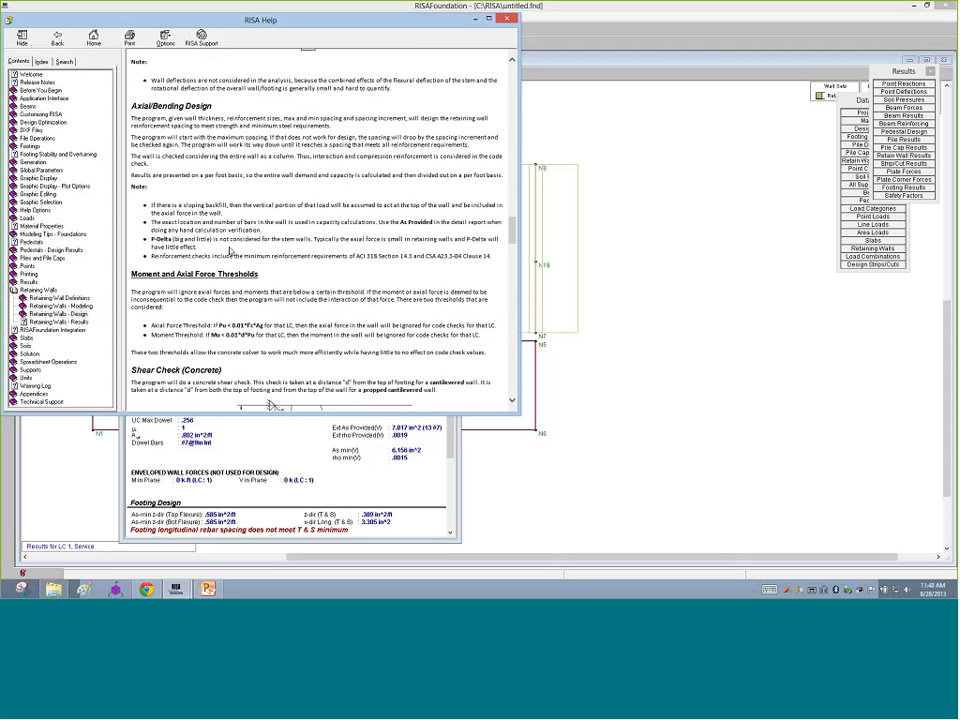
# Step: Shorten the help window and highlight the Moment and Axial Force Thresholds heading and the axial force threshold formula
pyautogui.moveTo(270, 405); pyautogui.dragTo(315, 354)
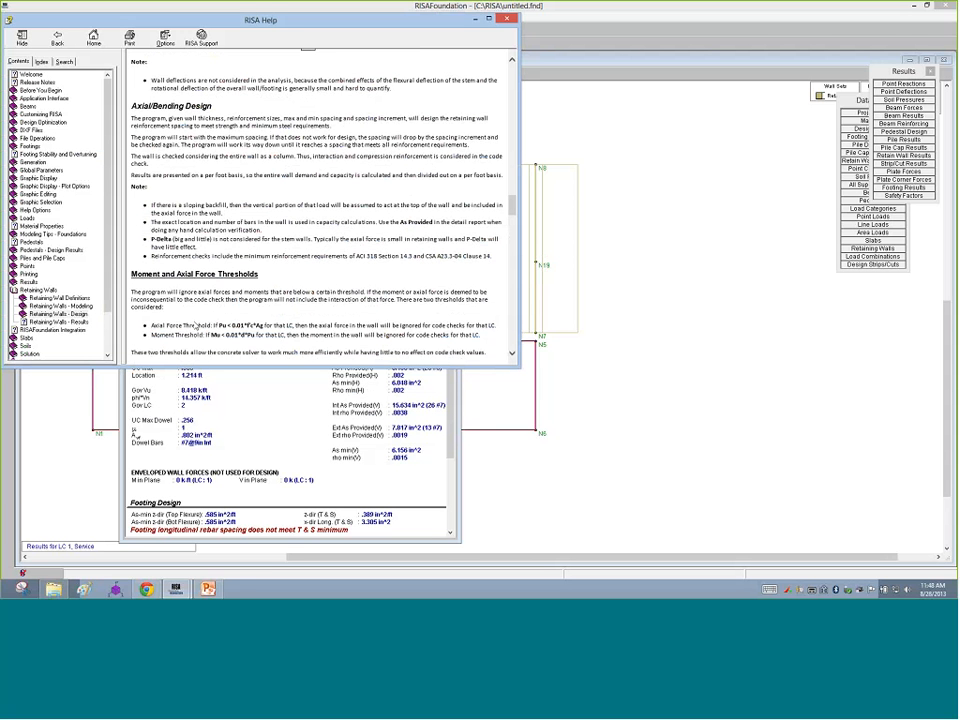
pyautogui.moveTo(131, 273); pyautogui.dragTo(262, 275)
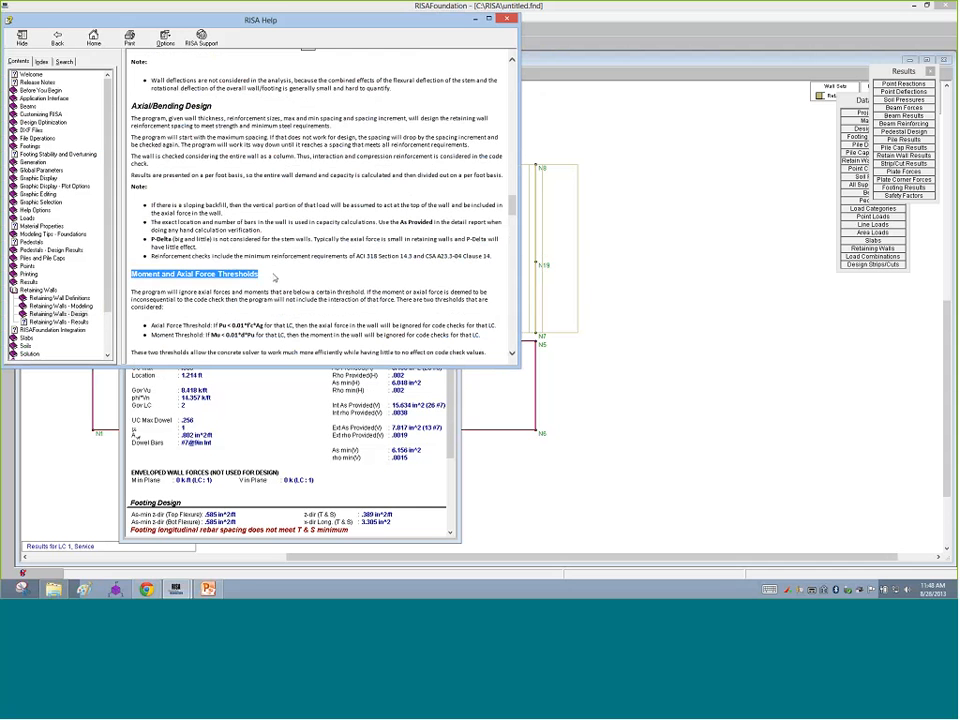
pyautogui.moveTo(151, 325); pyautogui.dragTo(263, 322)
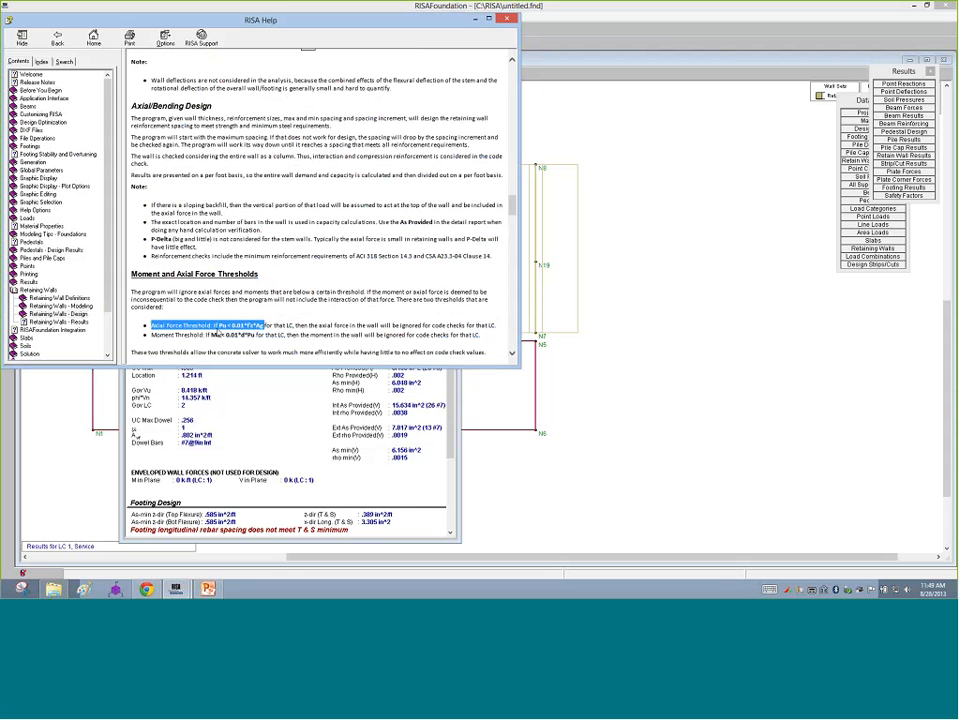
# Step: Highlight the axial force and moment threshold expressions in the retaining wall help topic, and close the help
pyautogui.moveTo(219, 325); pyautogui.dragTo(264, 326)
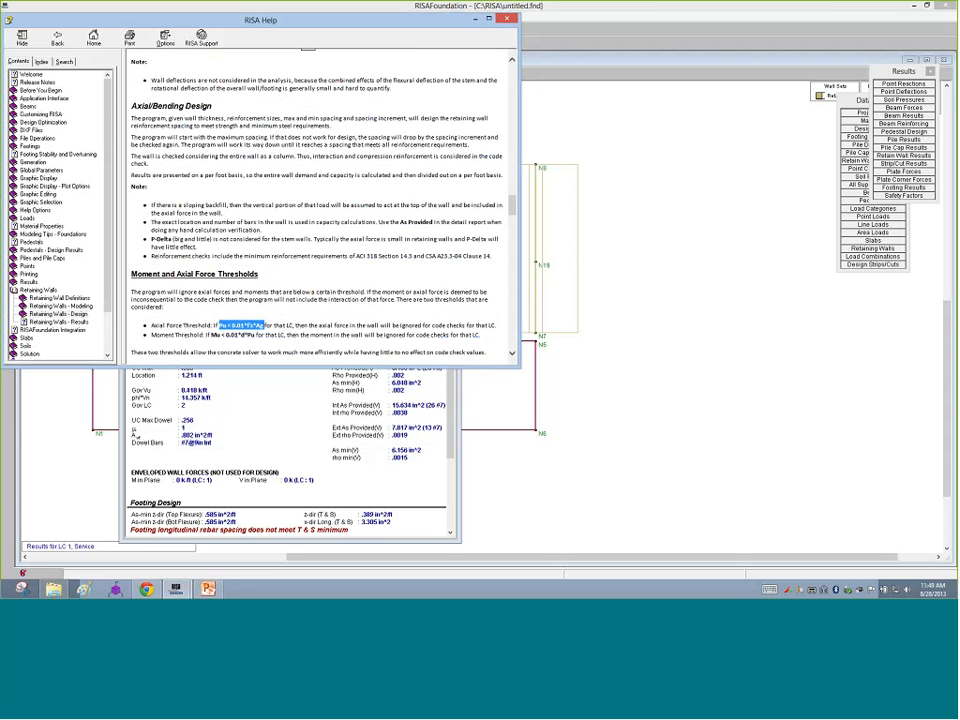
pyautogui.click(212, 335)
pyautogui.moveTo(212, 335); pyautogui.dragTo(256, 336)
pyautogui.click(508, 19)
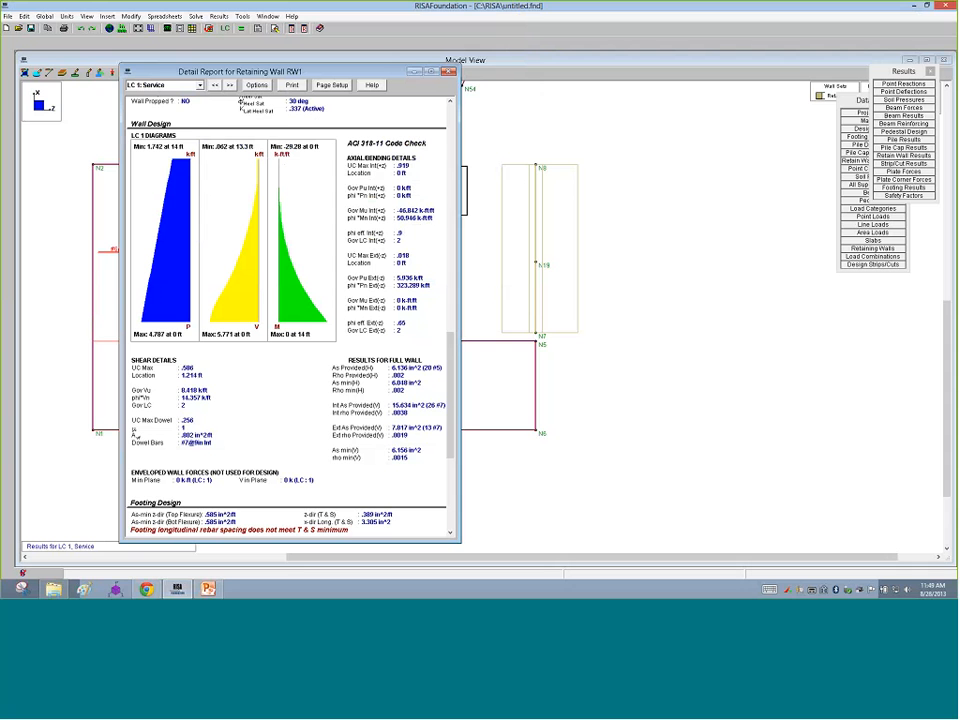
# Step: Switch RW1's detail report to load combination LC 2: Strength and examine its wall diagrams and axial/bending details
pyautogui.click(199, 86)
pyautogui.click(162, 104)
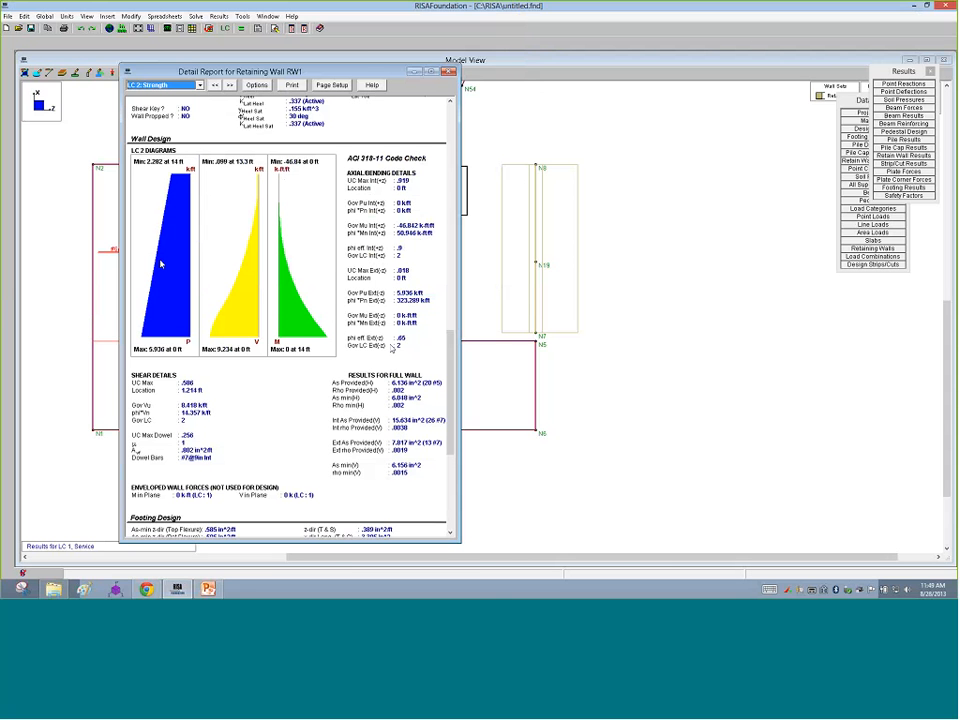
pyautogui.click(394, 297)
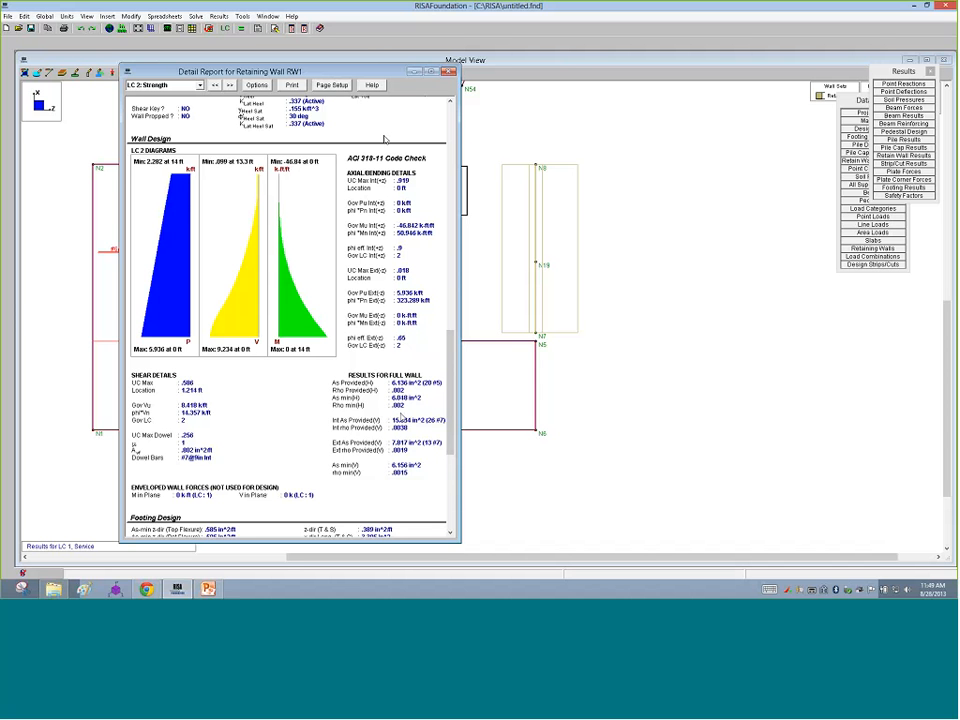
# Step: Review RW1's full wall results, footing design, and overturning, sliding and soil bearing checks in the widened report, and close it
pyautogui.scroll(-3, 451, 440)
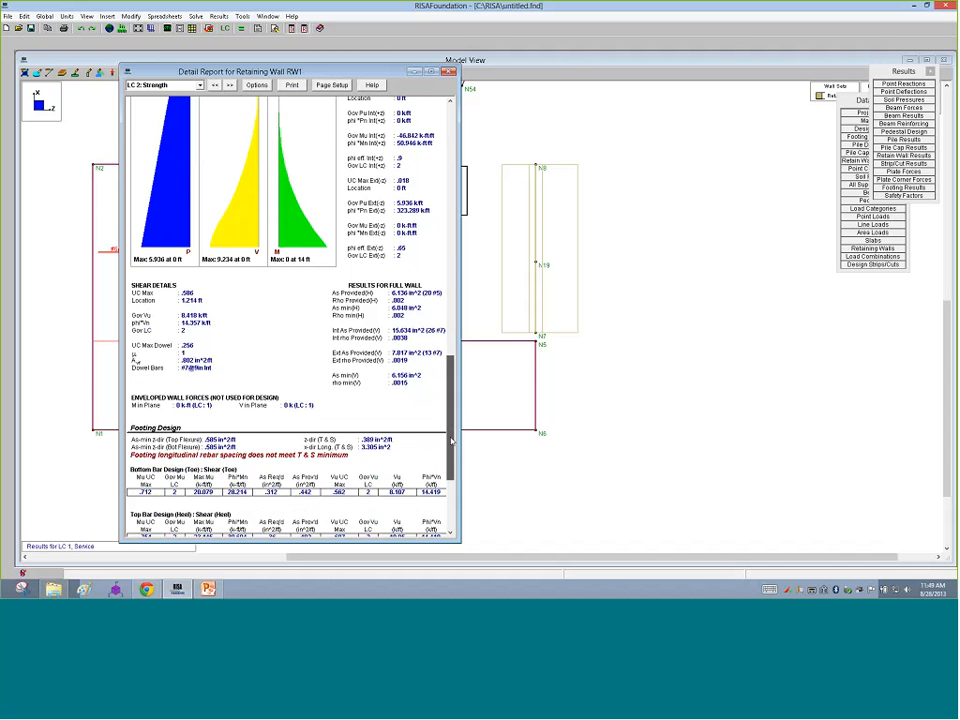
pyautogui.scroll(-1, 451, 440)
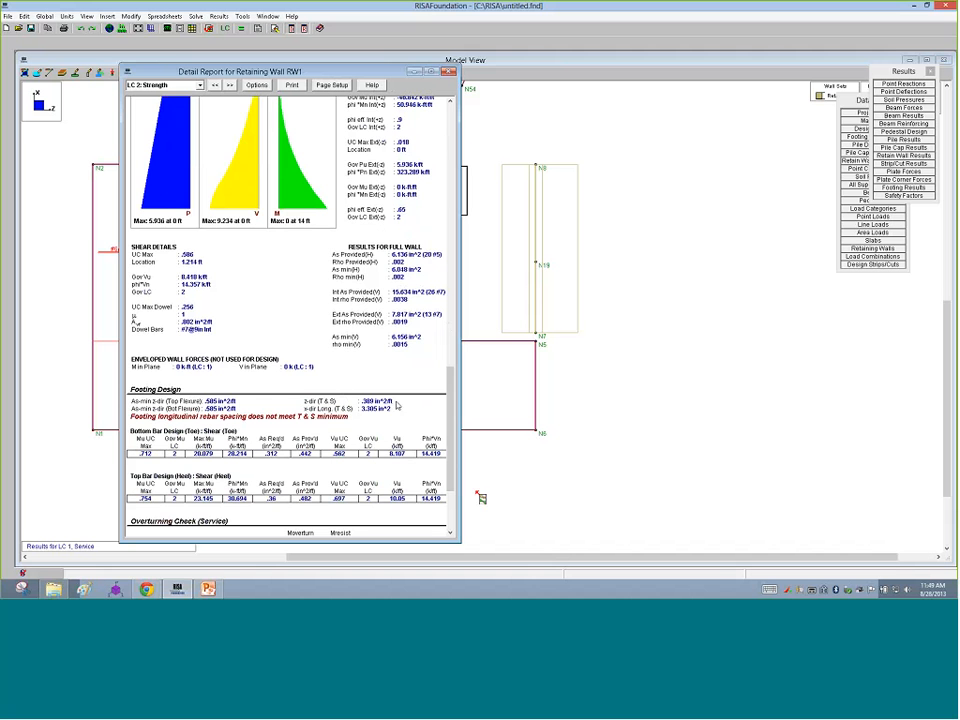
pyautogui.moveTo(451, 395); pyautogui.dragTo(451, 437)
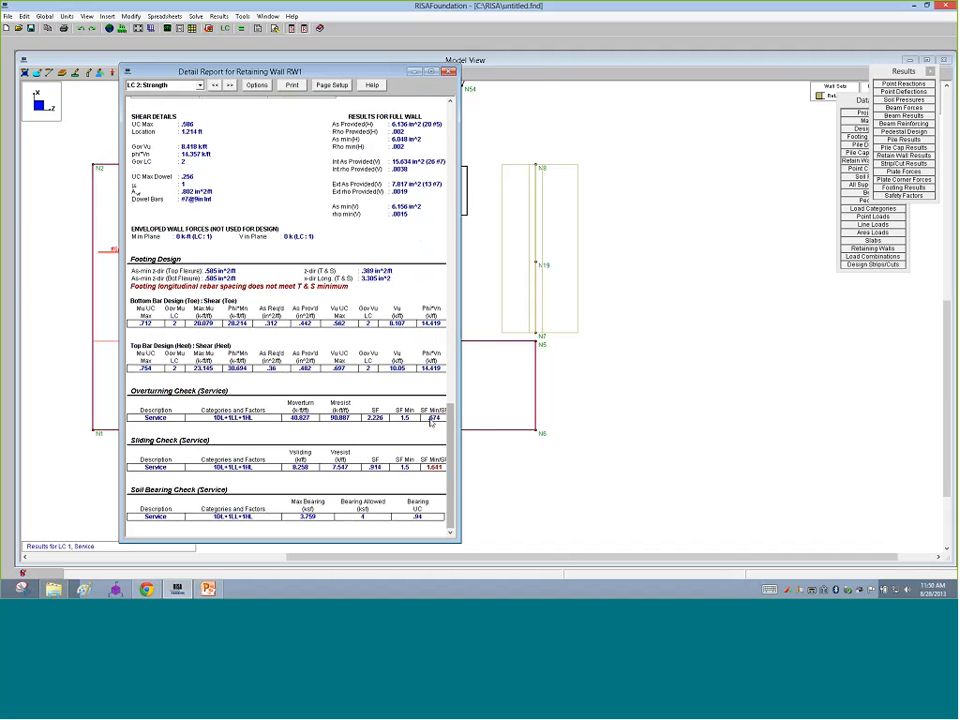
pyautogui.moveTo(457, 418); pyautogui.dragTo(540, 420)
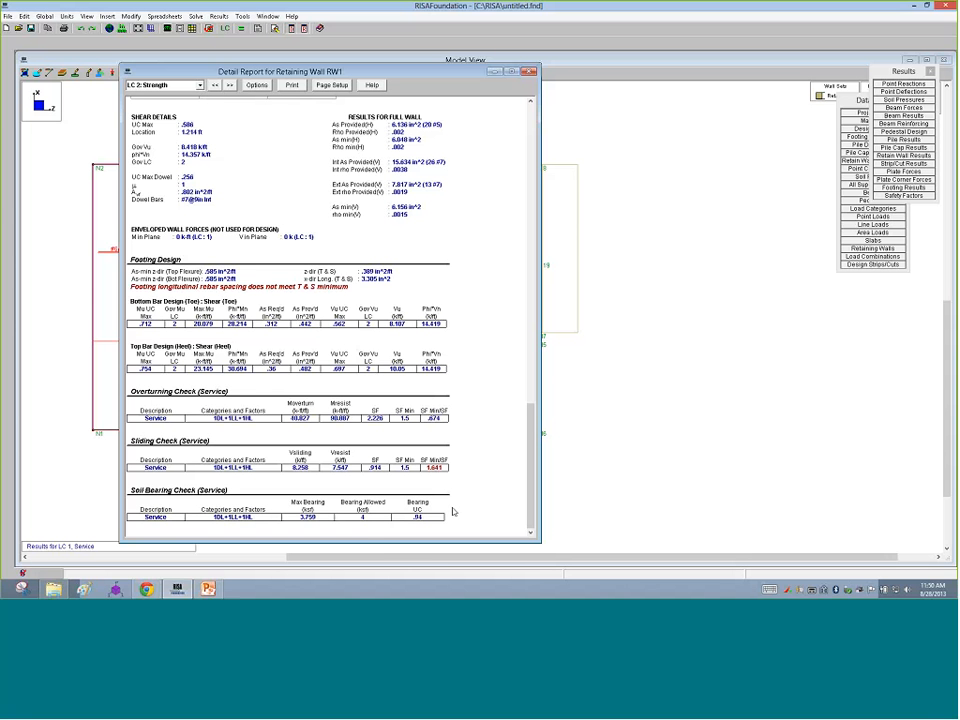
pyautogui.click(529, 72)
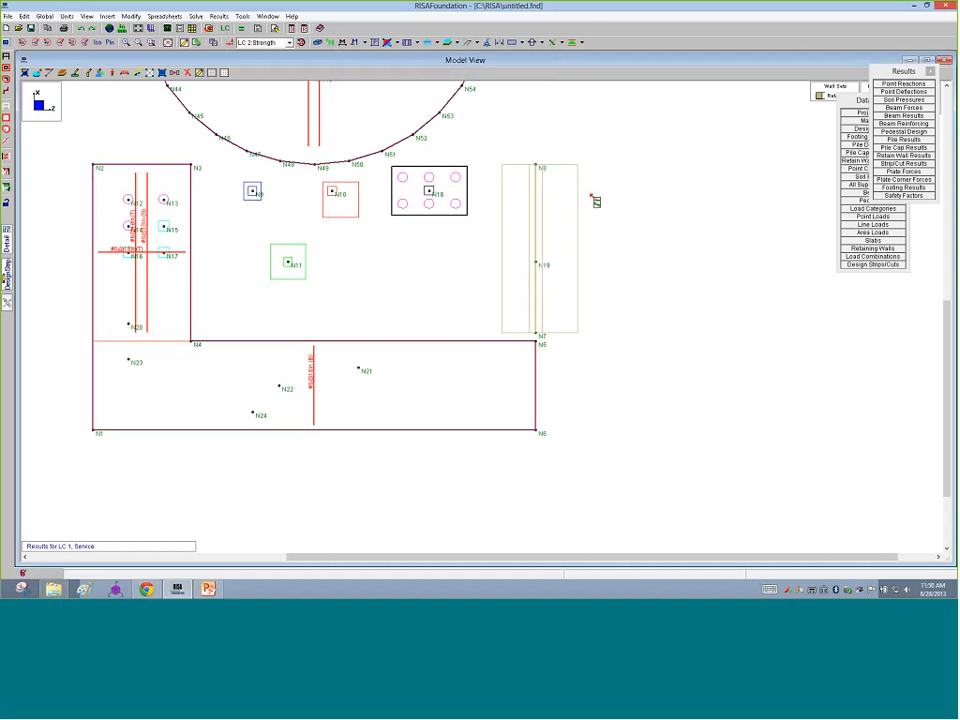
pyautogui.click(508, 225)
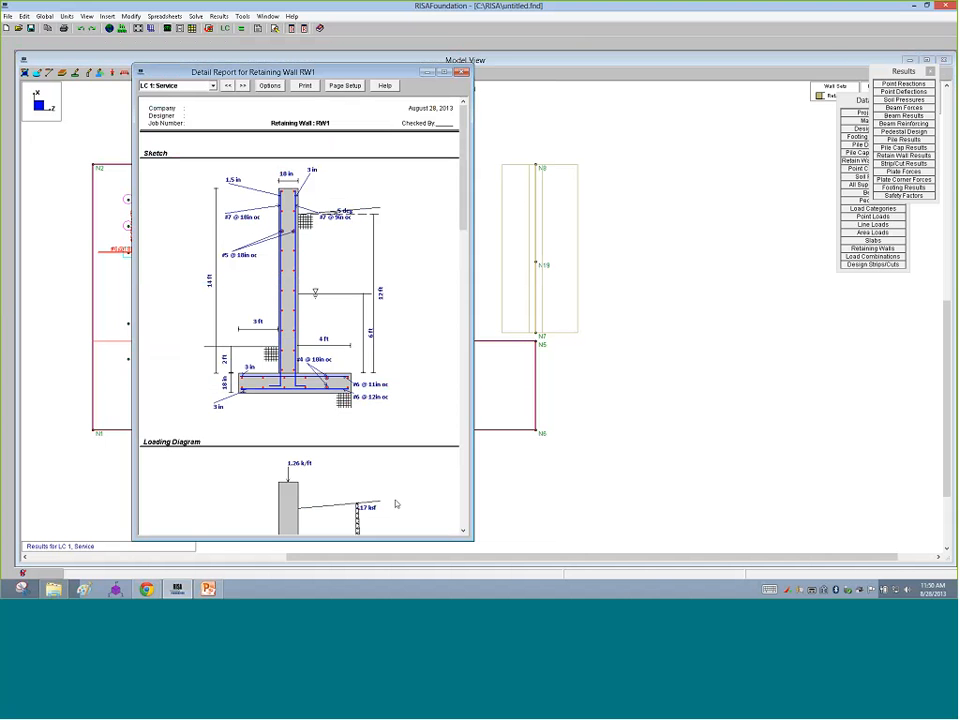
pyautogui.click(461, 72)
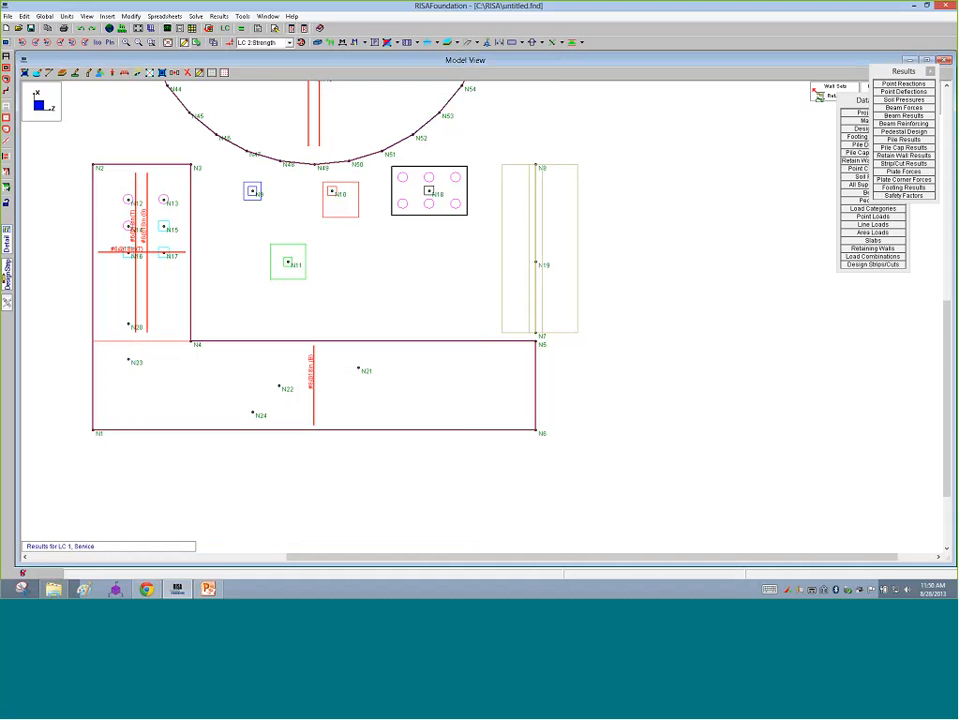
# Step: Open the retaining wall results spreadsheet and place the Results palette directly below the Data Entry palette
pyautogui.moveTo(901, 73); pyautogui.dragTo(867, 106)
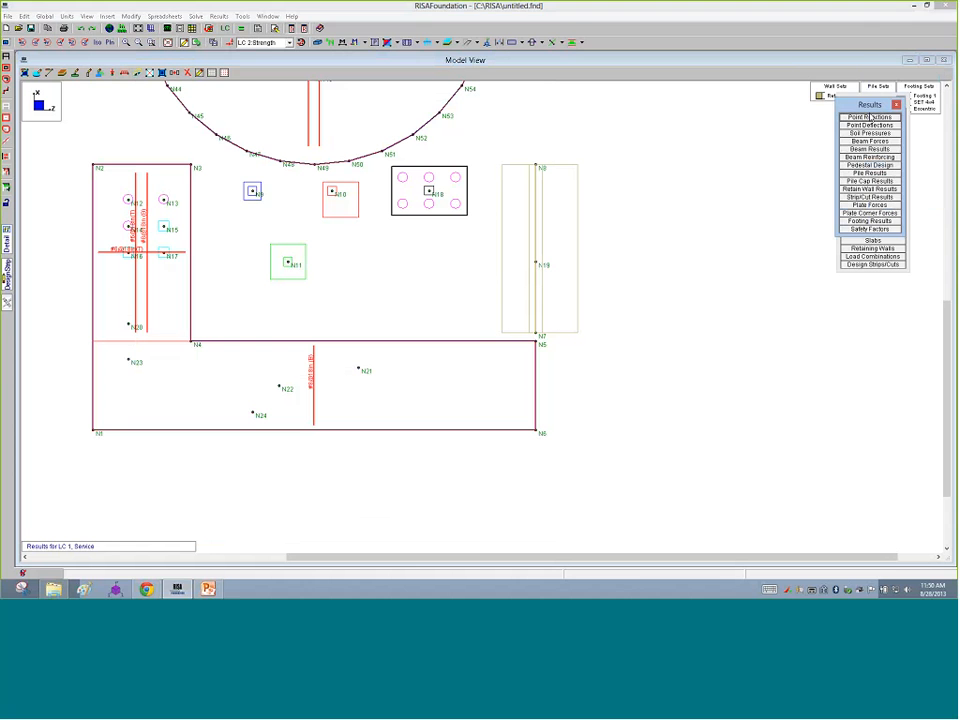
pyautogui.click(869, 189)
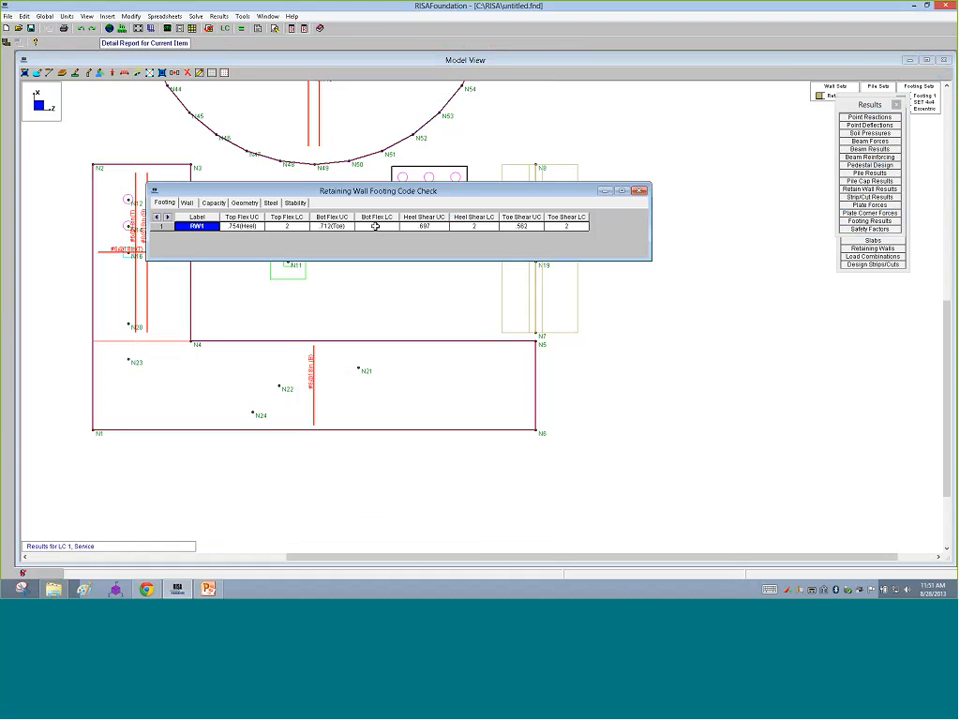
pyautogui.moveTo(872, 104); pyautogui.dragTo(876, 285)
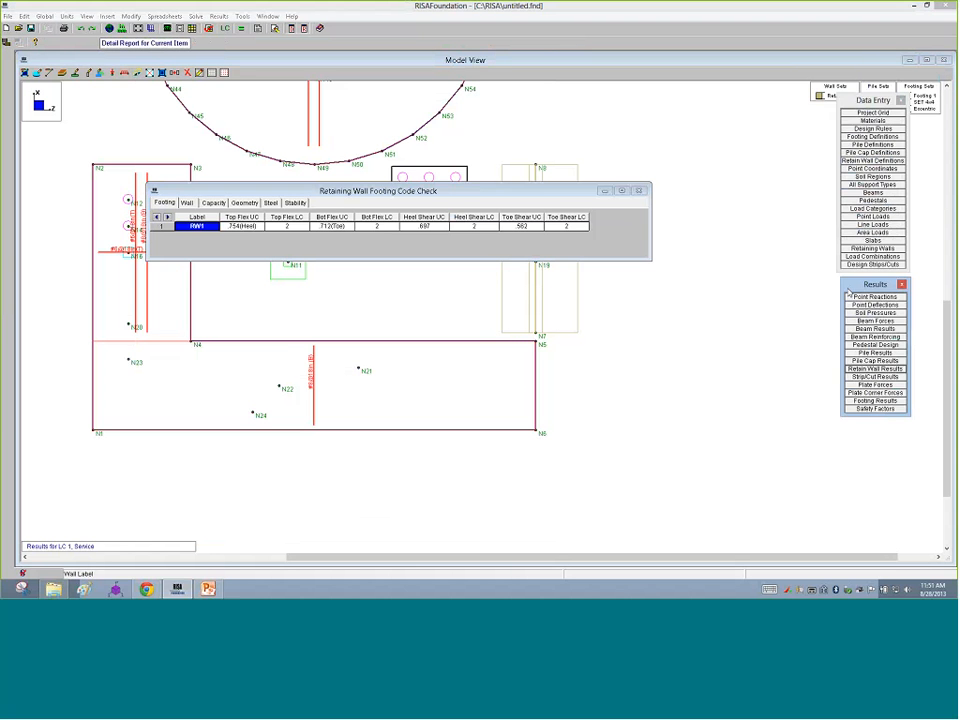
pyautogui.click(866, 370)
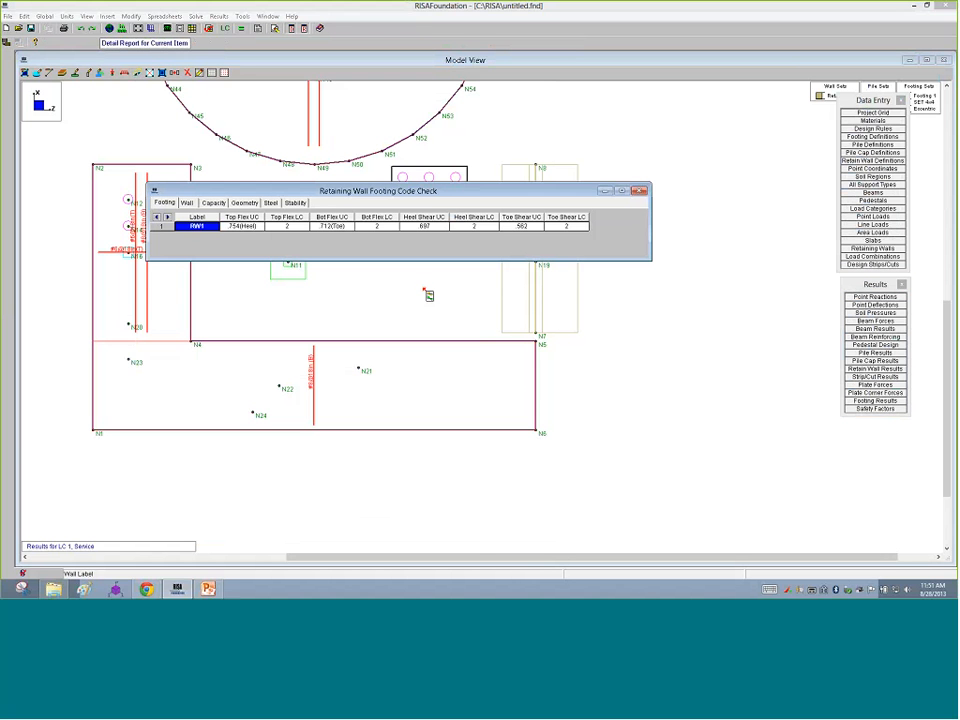
# Step: Review RW1's wall code check, capacity, geometry, steel and stability results, including the sliding unity check, and close the spreadsheet
pyautogui.click(187, 204)
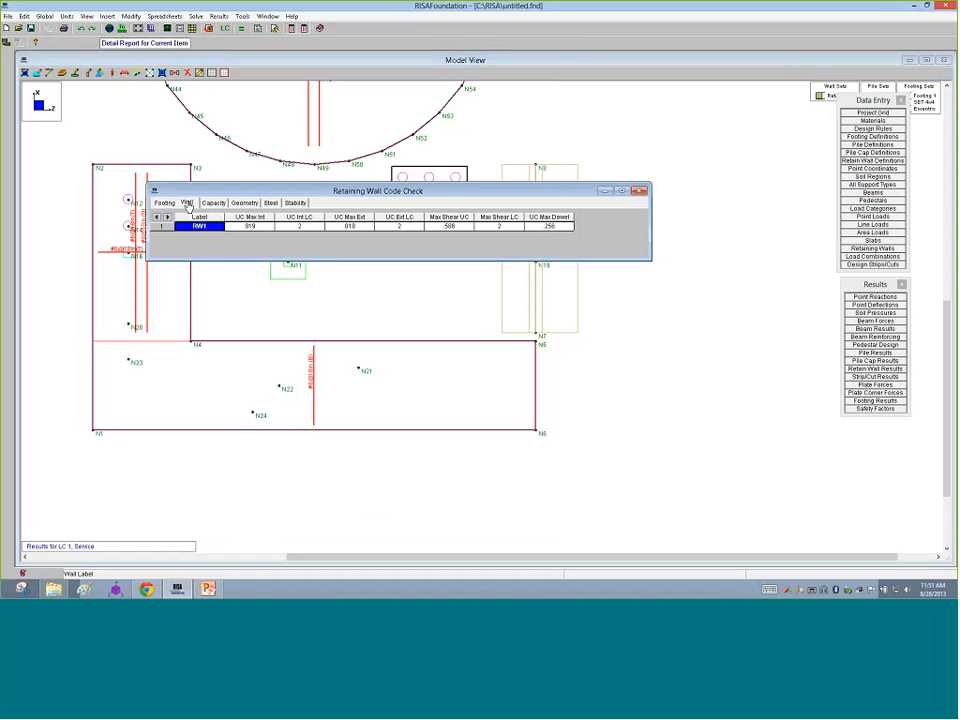
pyautogui.click(213, 203)
pyautogui.click(246, 203)
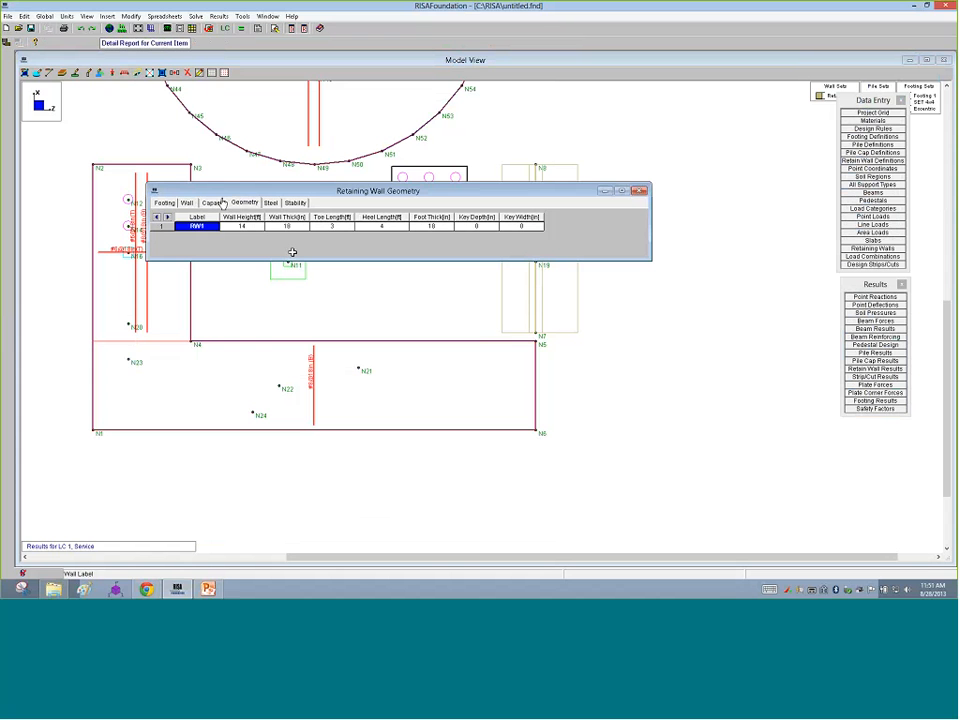
pyautogui.click(270, 203)
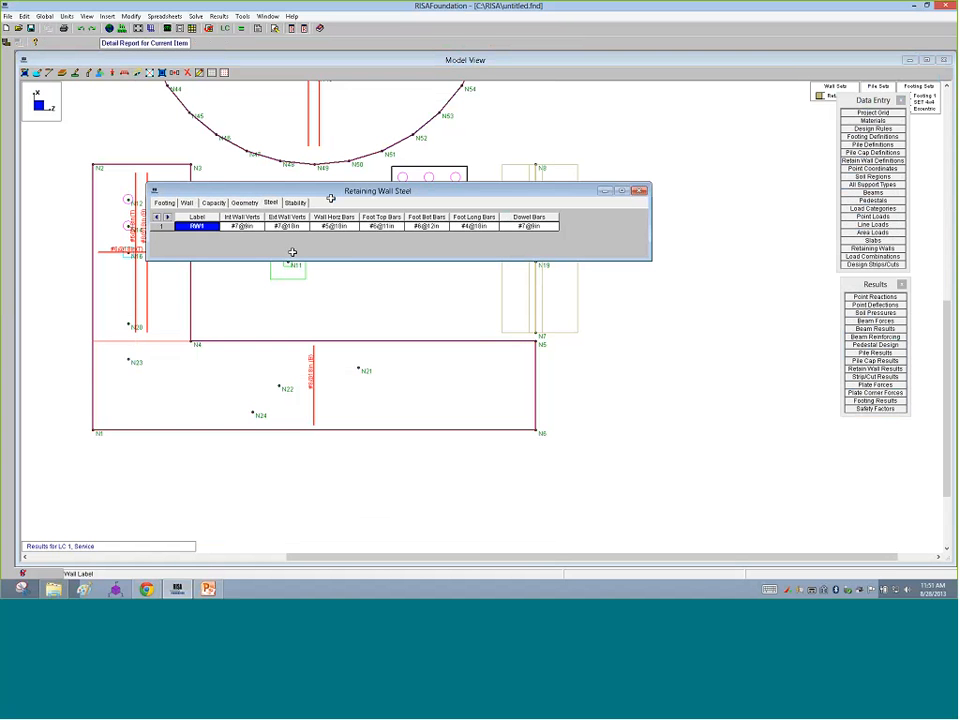
pyautogui.click(294, 203)
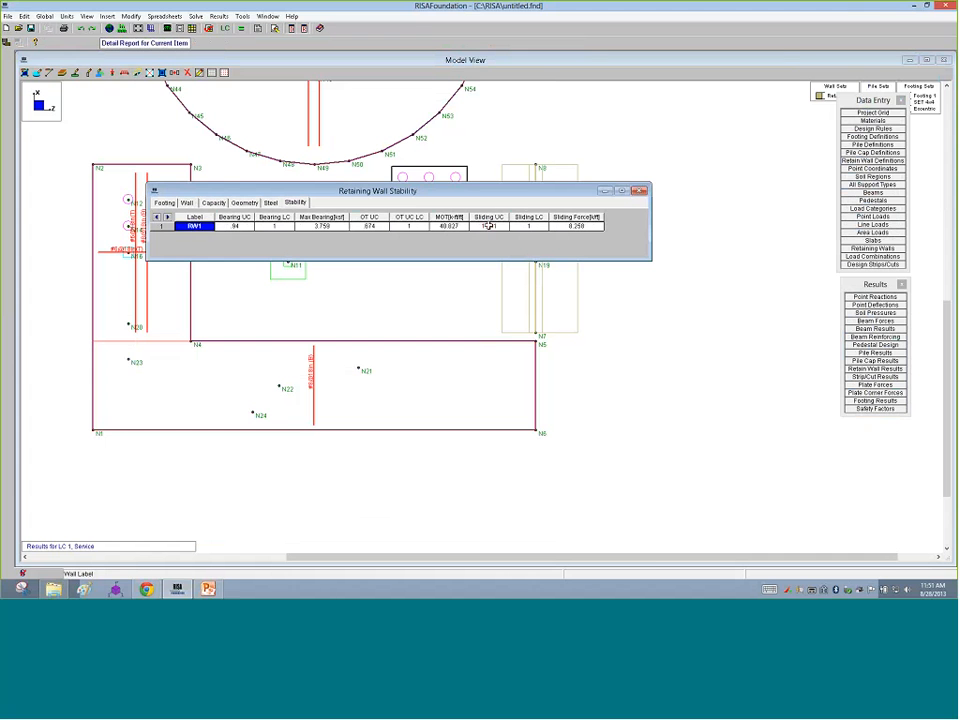
pyautogui.click(488, 226)
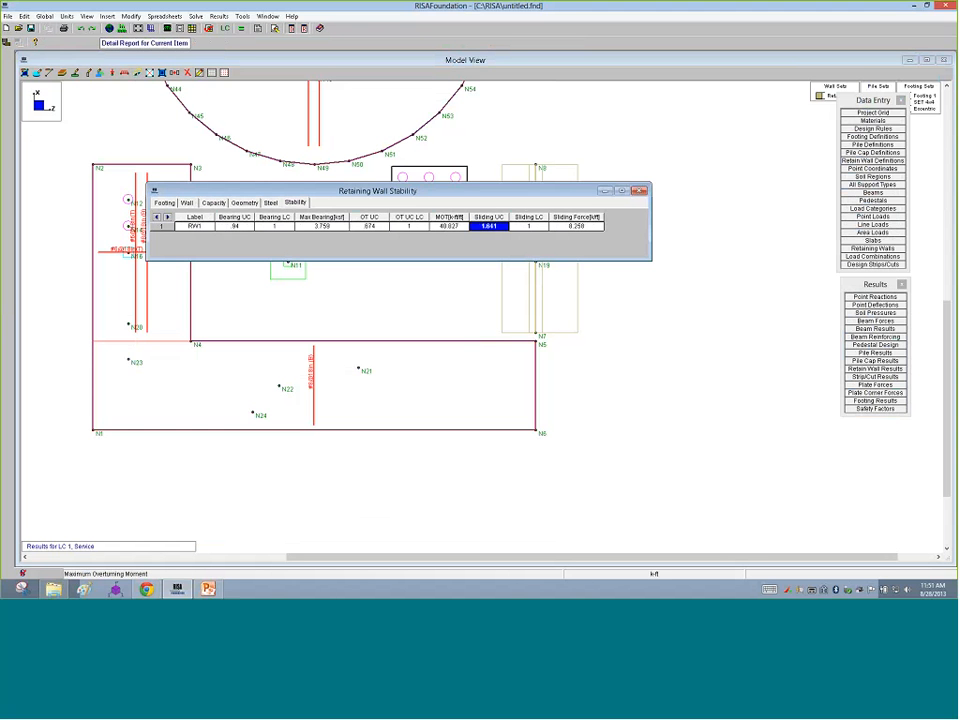
pyautogui.click(639, 190)
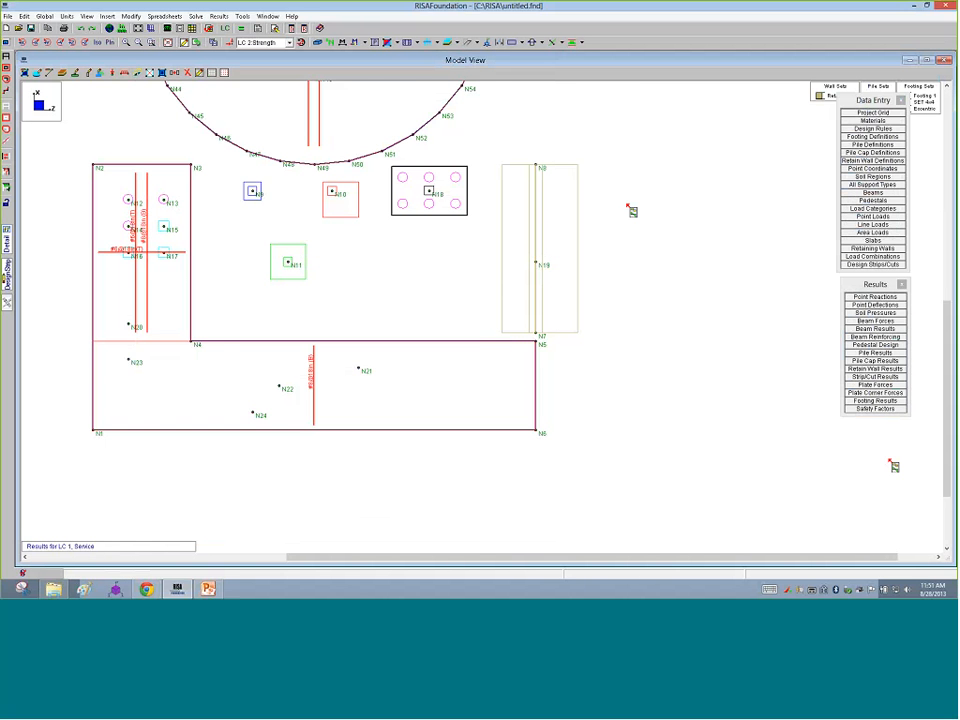
# Step: Open the detail report for pile cap N18, examine its sketch, and widen the report window
pyautogui.scroll(-2, 575, 355)
pyautogui.scroll(-3, 229, 332)
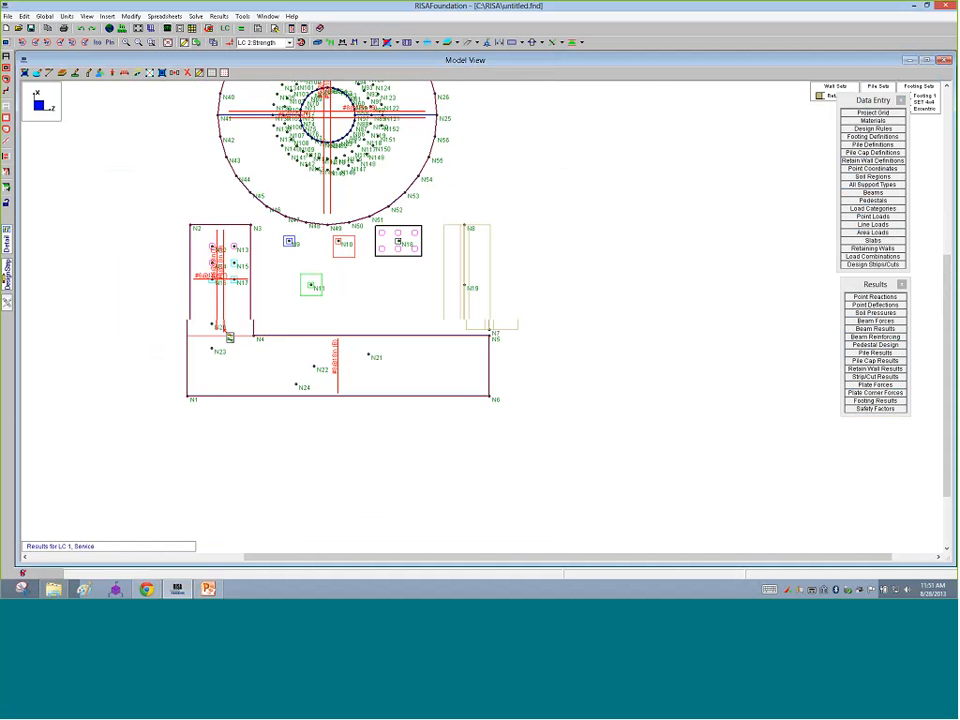
pyautogui.scroll(1, 326, 281)
pyautogui.scroll(1, 335, 286)
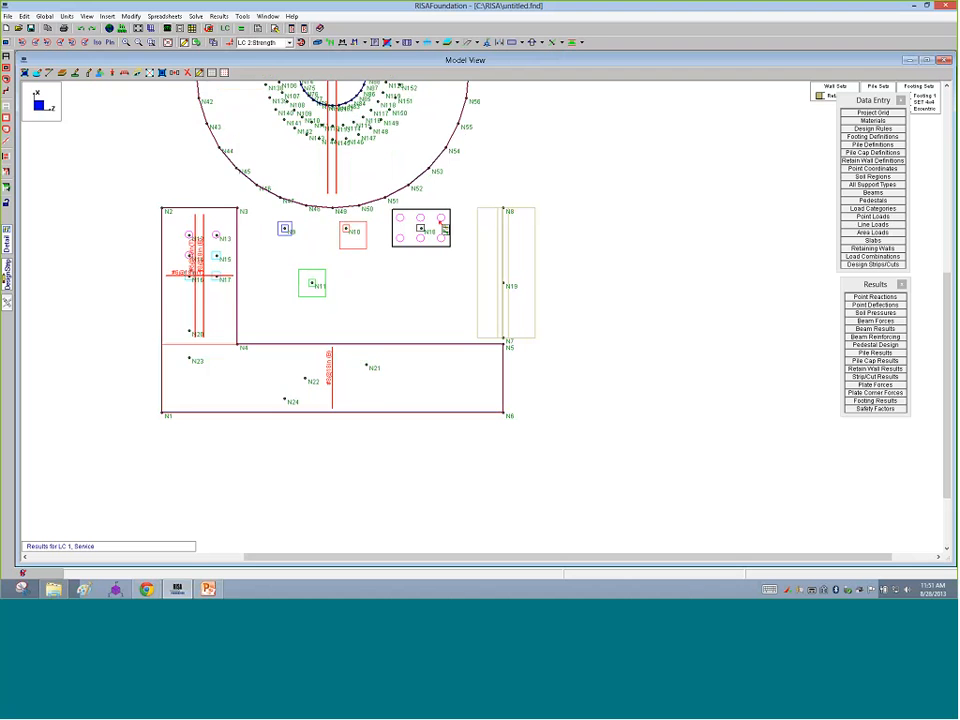
pyautogui.click(419, 246)
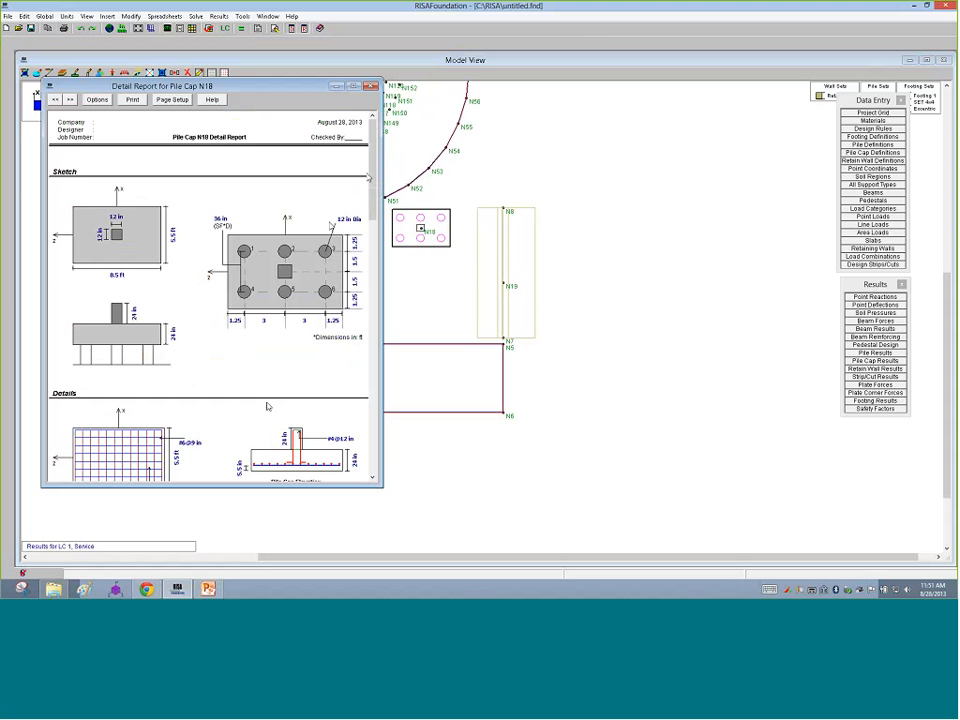
pyautogui.moveTo(373, 168)
pyautogui.mouseDown()
pyautogui.moveTo(375, 176)
pyautogui.moveTo(375, 155)
pyautogui.moveTo(379, 182)
pyautogui.mouseUp()
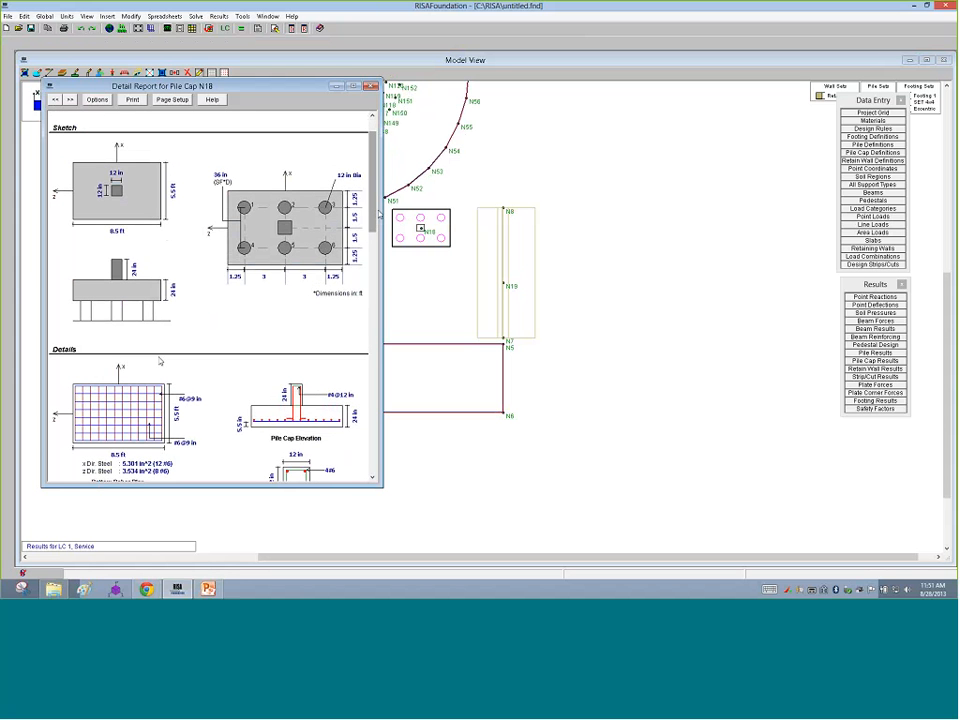
pyautogui.moveTo(383, 213); pyautogui.dragTo(472, 211)
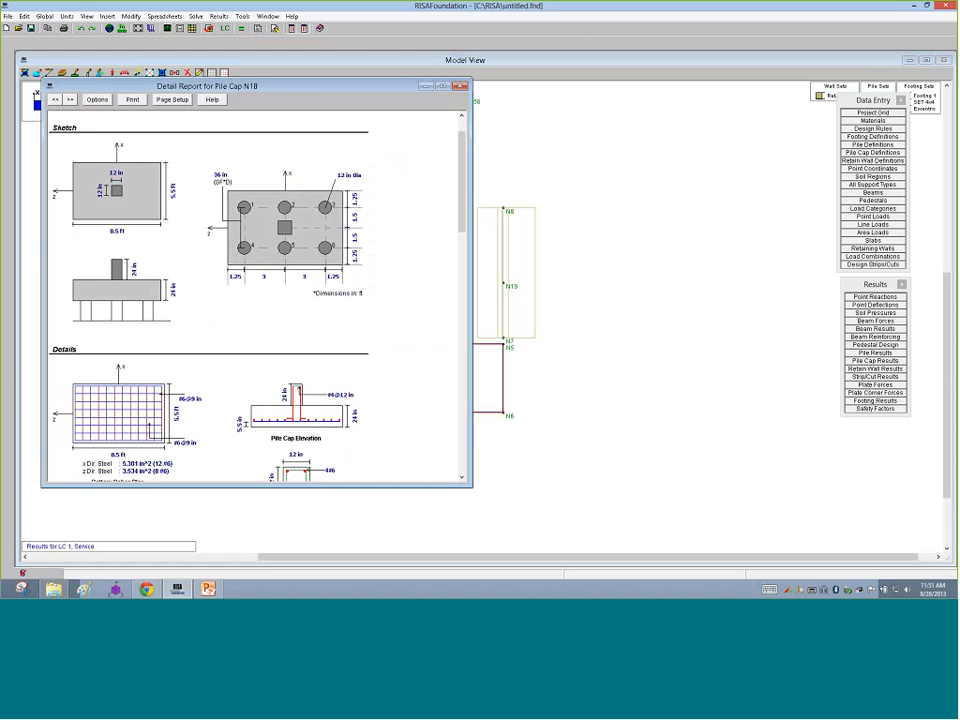
# Step: Review pile cap N18's rebar details, criteria, pile capacity, flexural, punching and one-way shear checks, and pedestal design, and close the report
pyautogui.moveTo(460, 162); pyautogui.dragTo(460, 213)
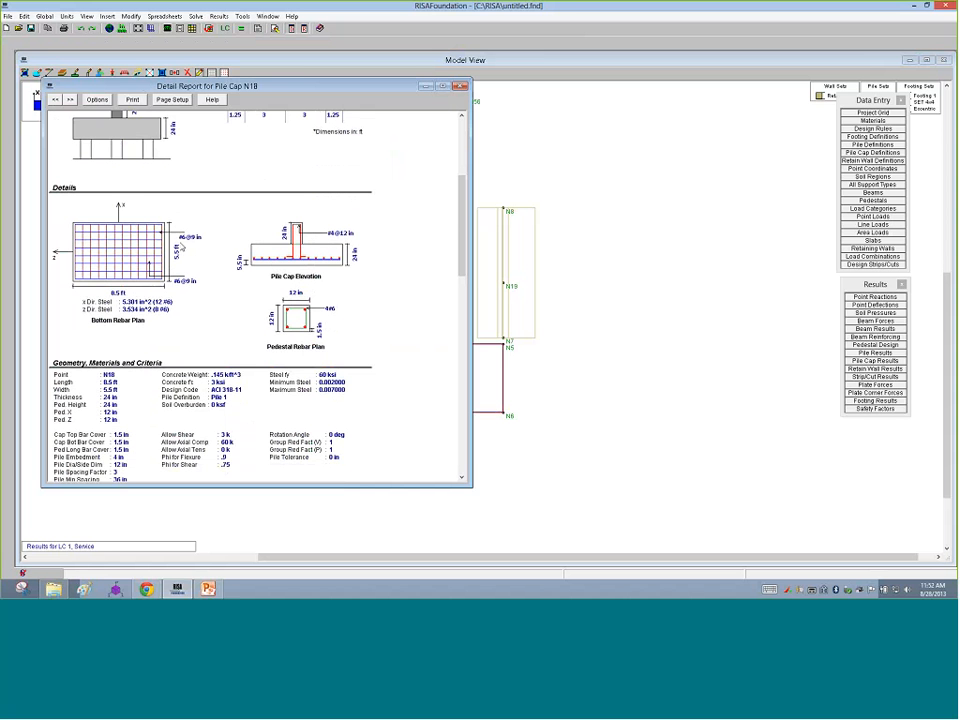
pyautogui.moveTo(459, 228); pyautogui.dragTo(459, 285)
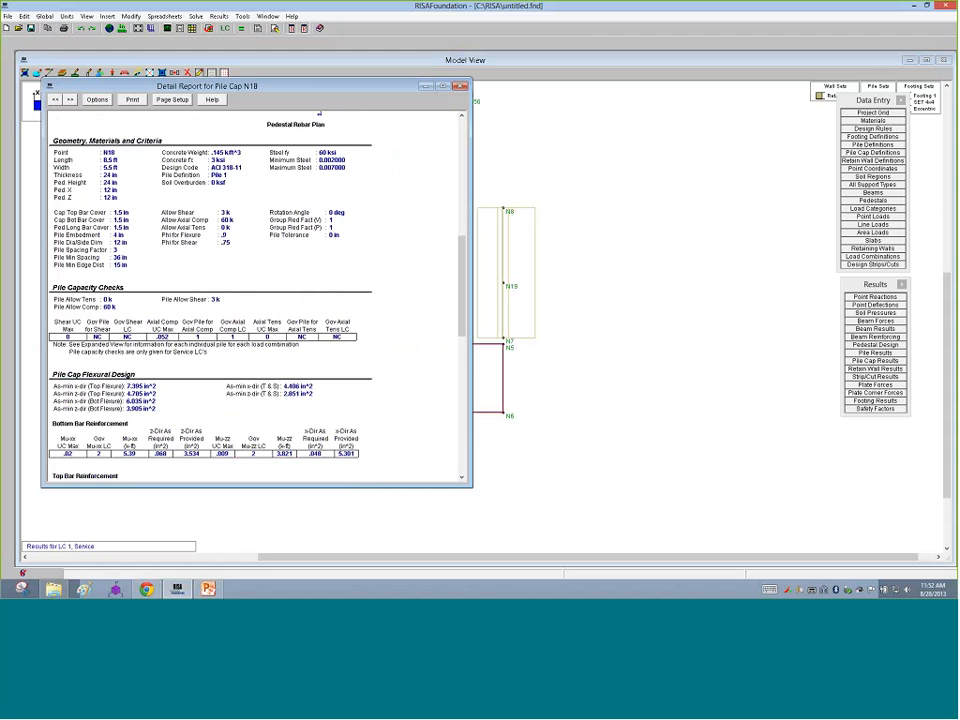
pyautogui.scroll(-4, 464, 330)
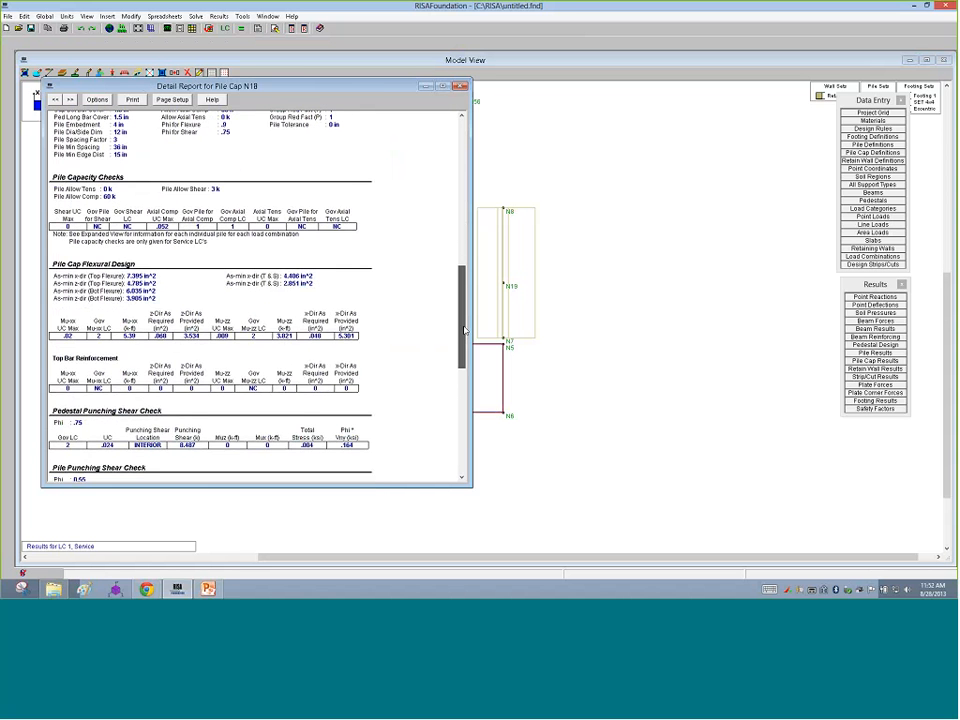
pyautogui.scroll(-2, 464, 330)
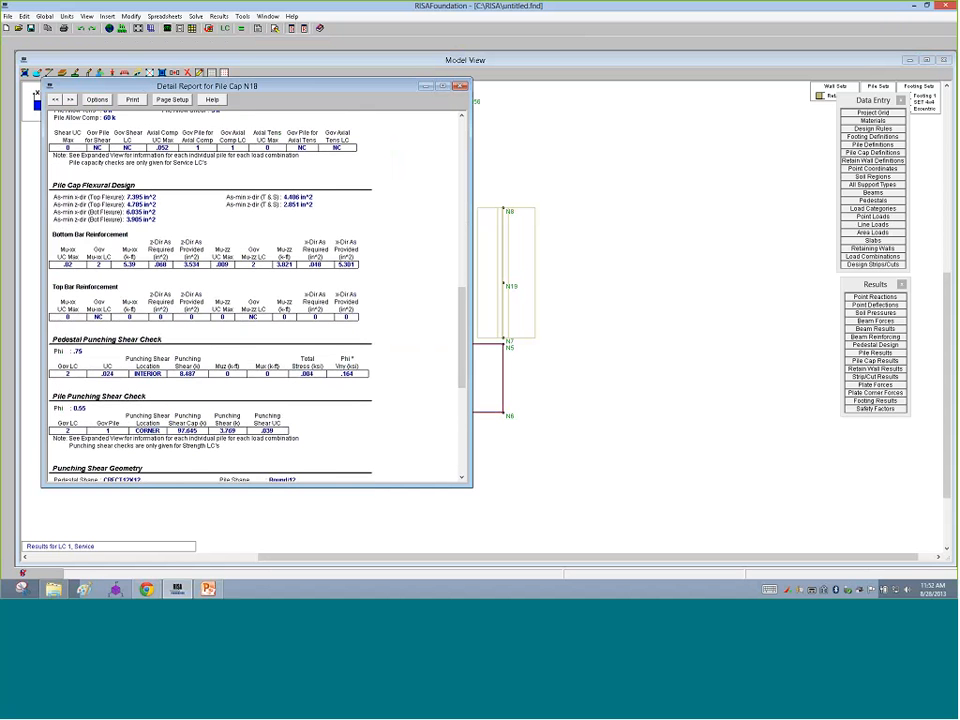
pyautogui.scroll(-4, 464, 345)
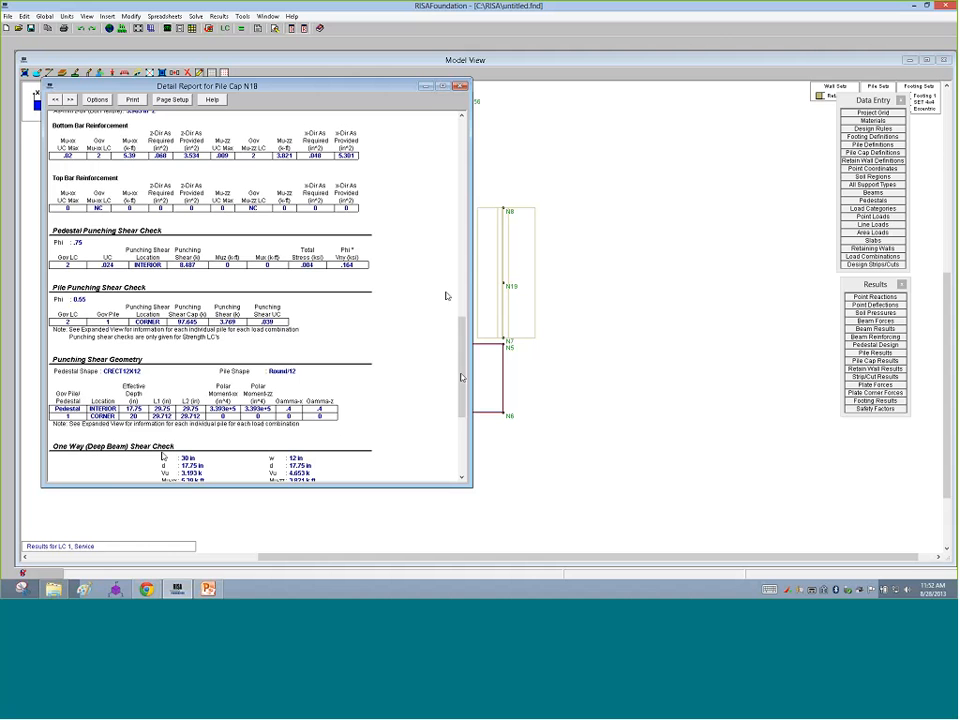
pyautogui.scroll(-5, 412, 400)
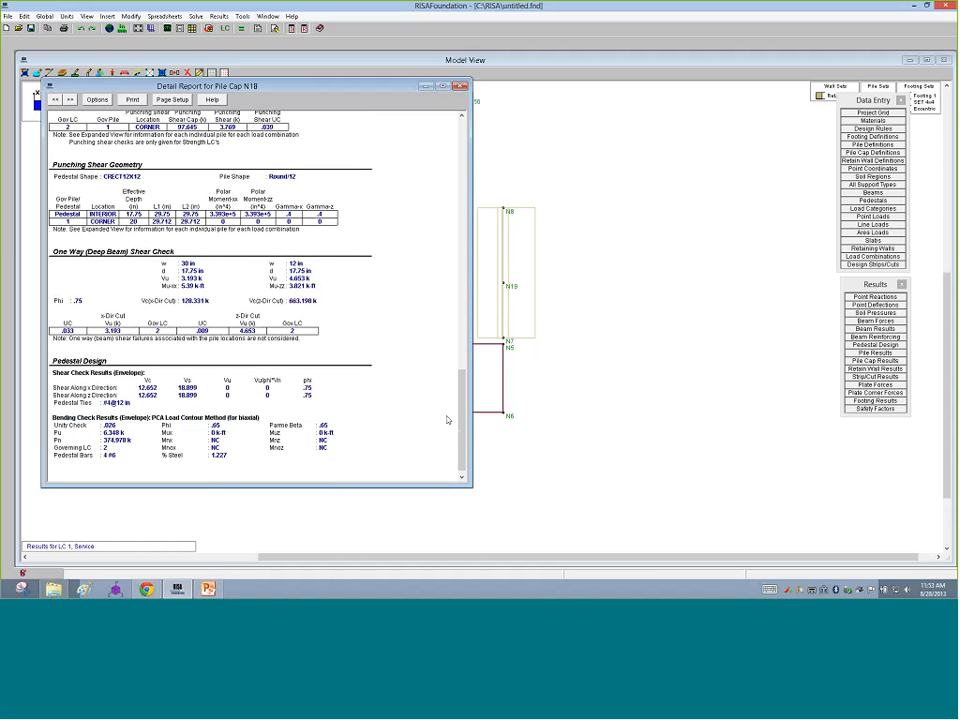
pyautogui.moveTo(218, 487); pyautogui.dragTo(220, 524)
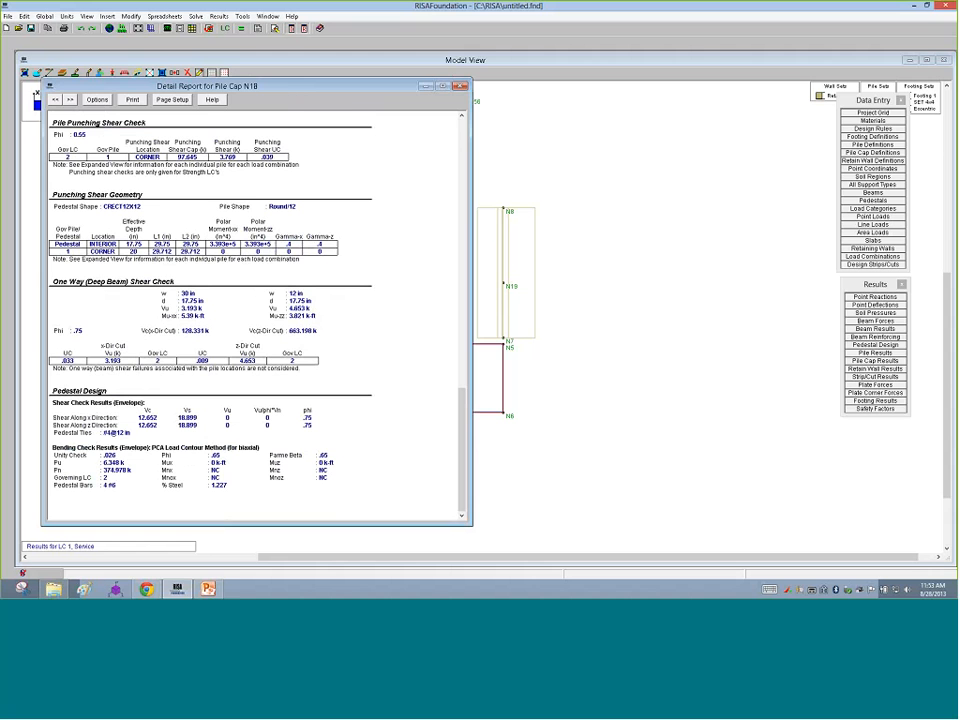
pyautogui.click(460, 86)
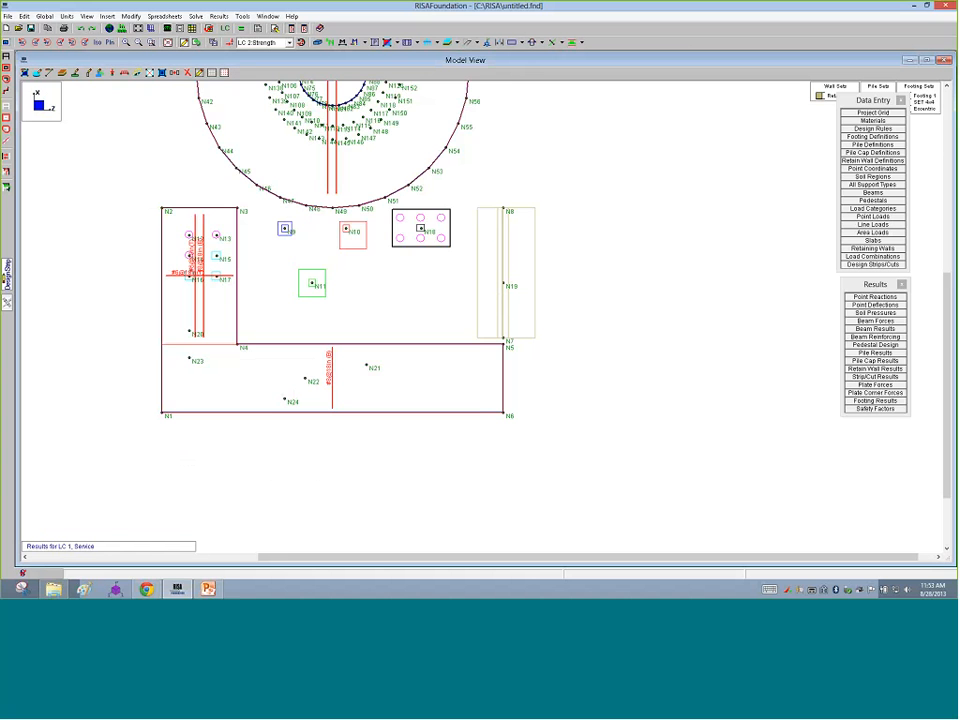
pyautogui.scroll(-5, 222, 376)
pyautogui.scroll(3, 221, 351)
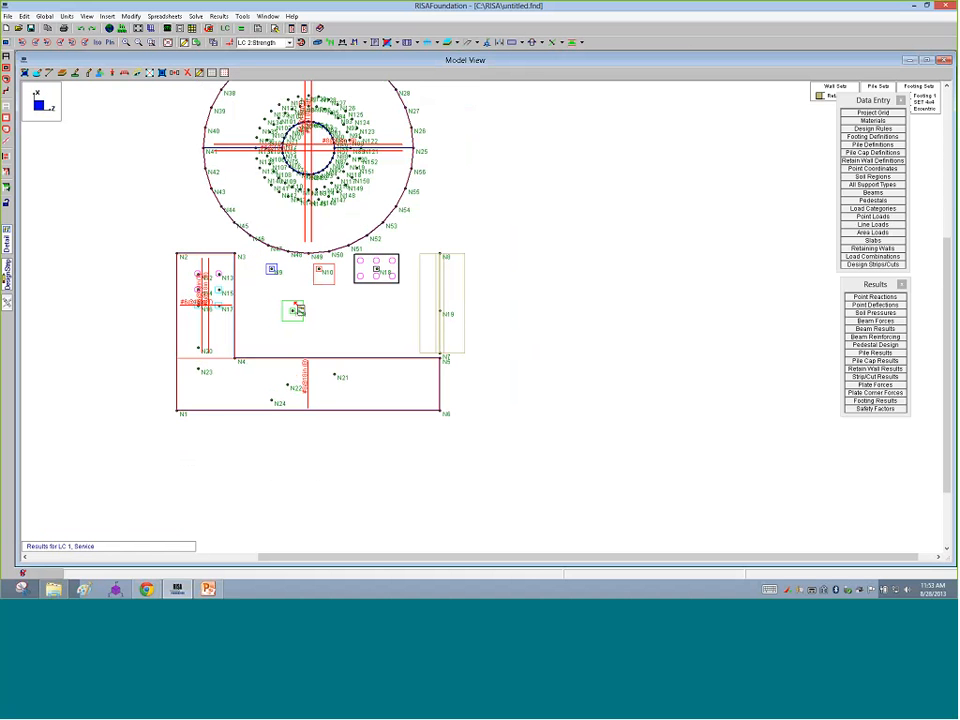
# Step: Open the detail report for footing N11 and review its sketch, rebar details, geometry criteria, loads and soil bearing results
pyautogui.click(293, 311)
pyautogui.moveTo(275, 300); pyautogui.dragTo(275, 490)
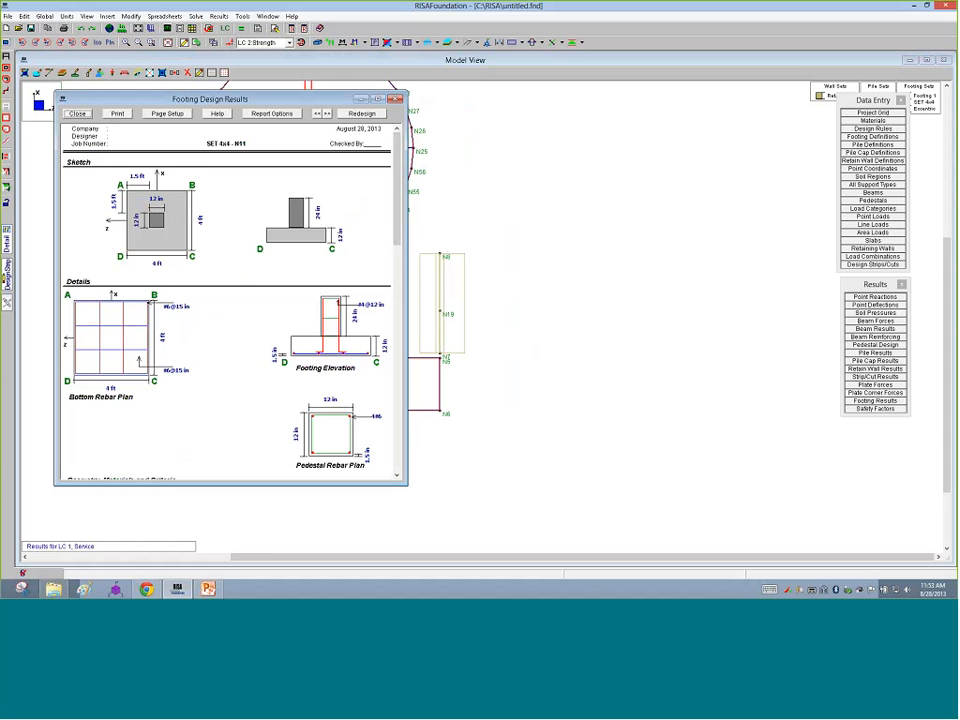
pyautogui.scroll(-3, 329, 240)
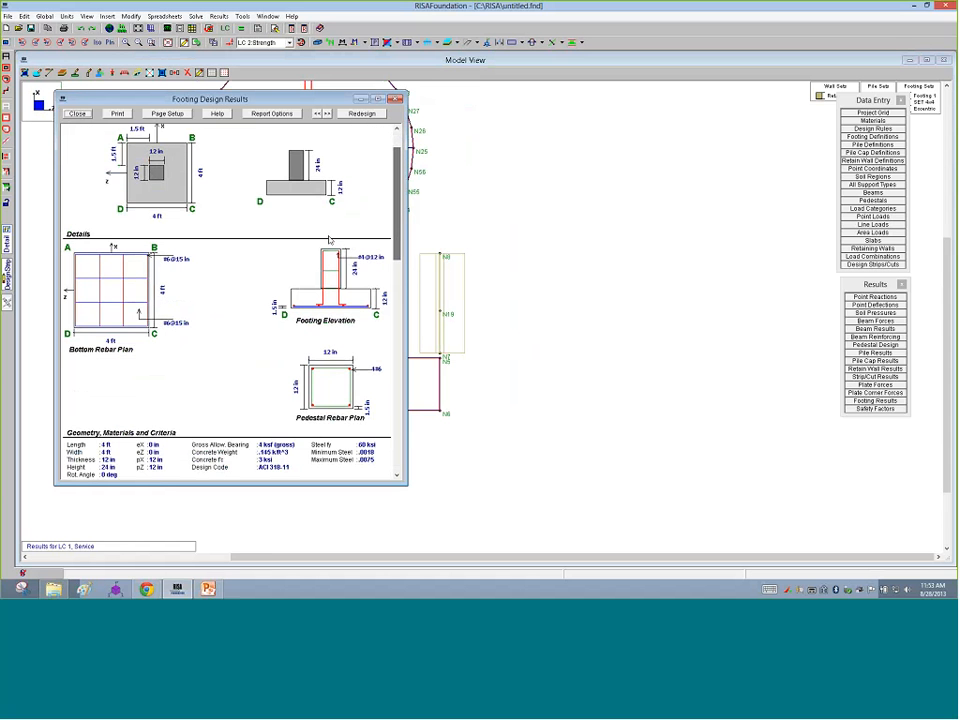
pyautogui.moveTo(398, 210); pyautogui.dragTo(398, 305)
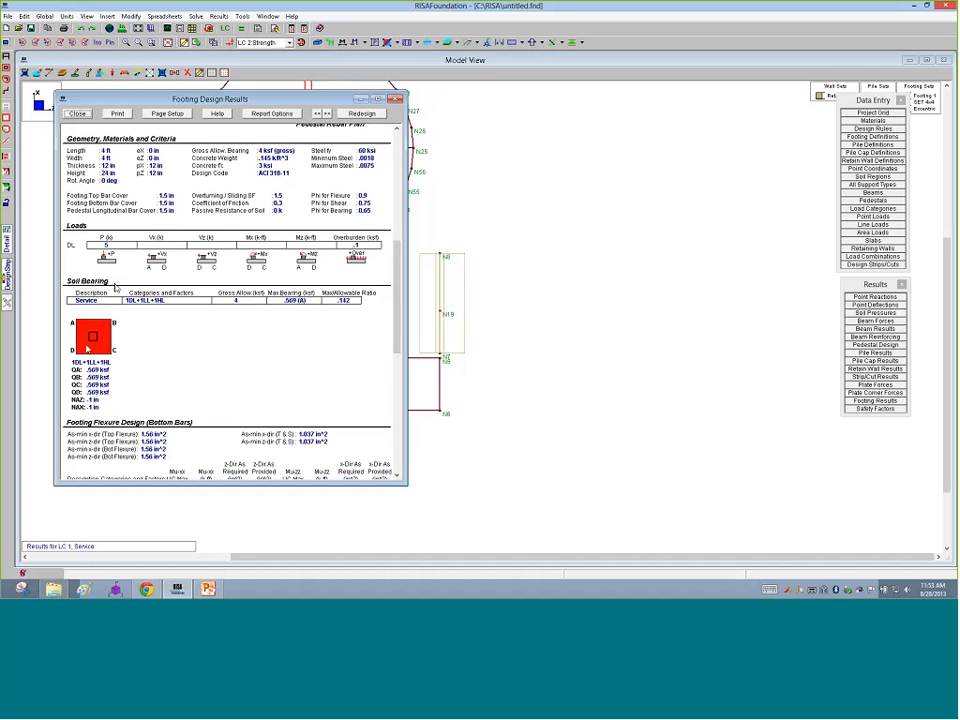
# Step: Review footing N11's flexure, shear, pedestal, concrete bearing, overturning and sliding checks, and close the report
pyautogui.moveTo(399, 322); pyautogui.dragTo(397, 397)
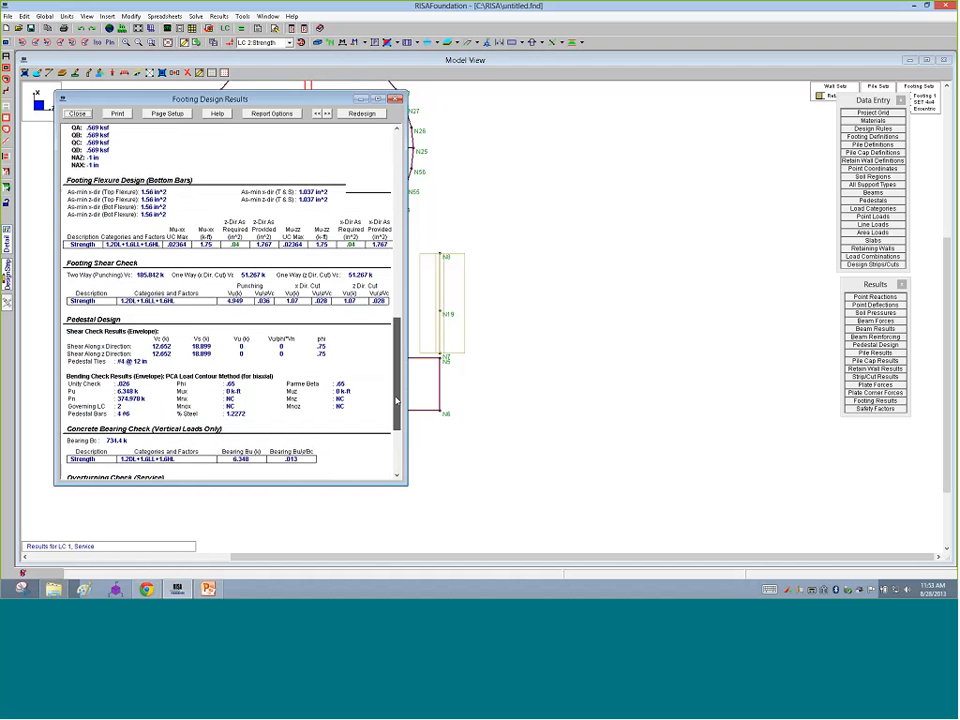
pyautogui.scroll(-2, 250, 290)
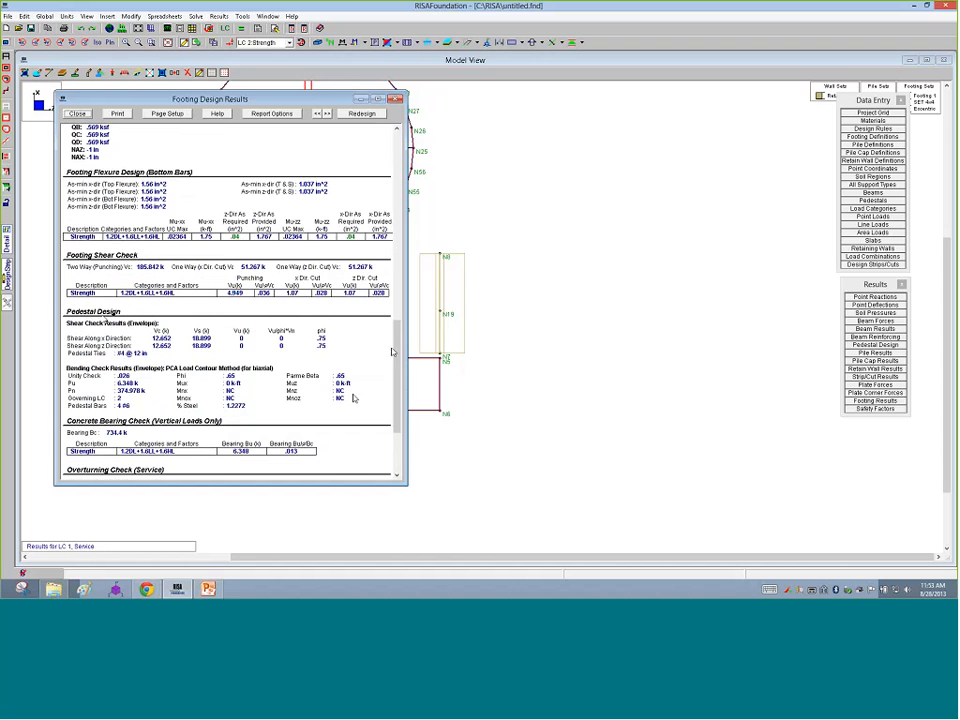
pyautogui.moveTo(394, 372); pyautogui.dragTo(394, 415)
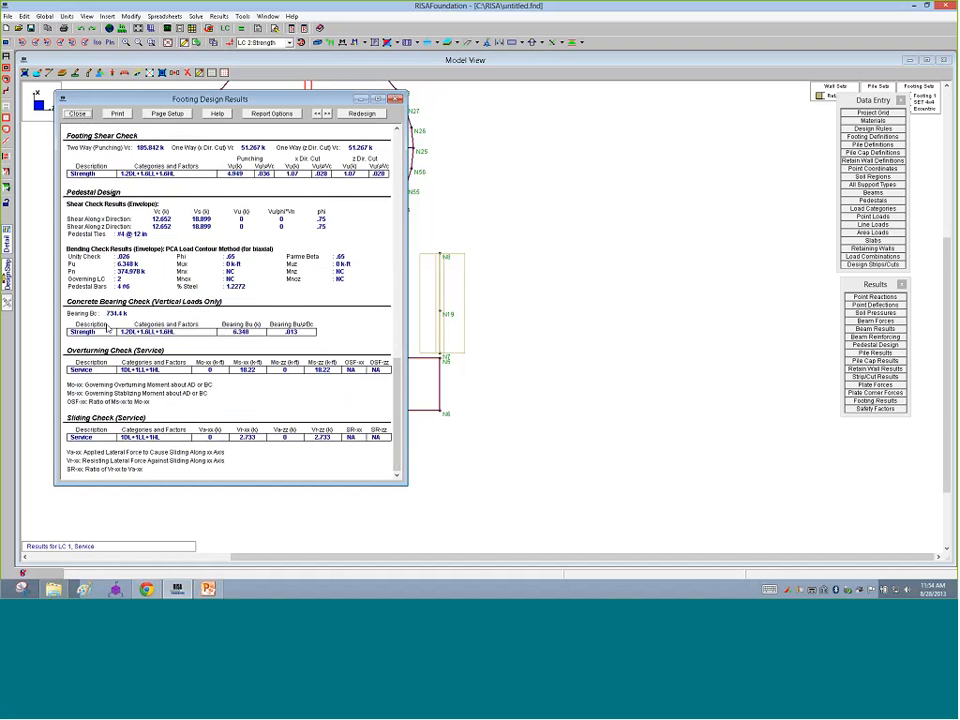
pyautogui.click(396, 100)
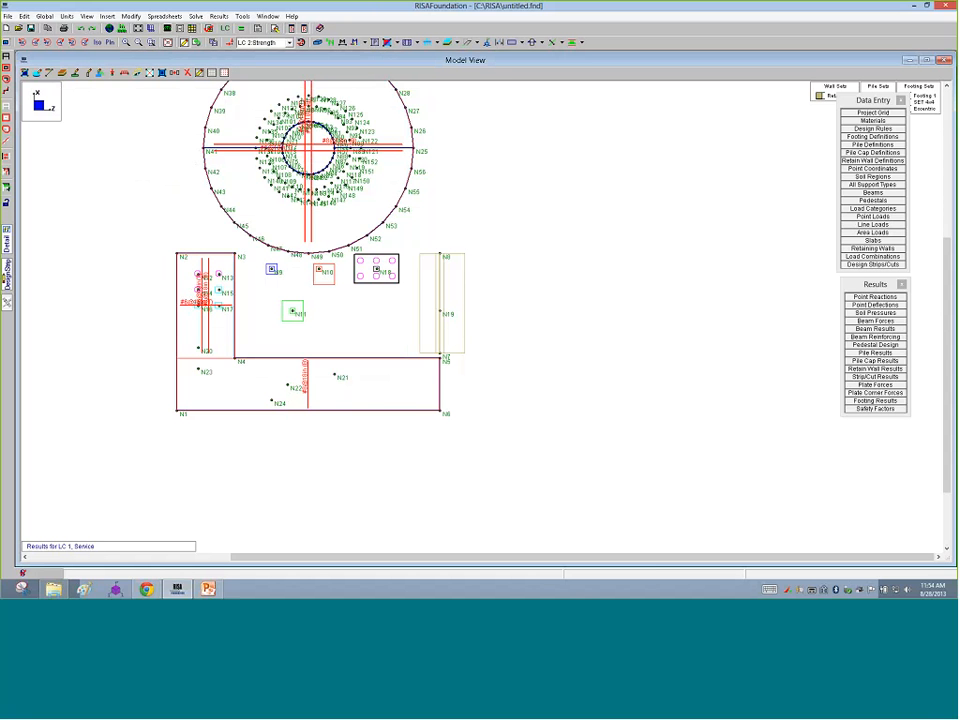
# Step: Open the footing results spreadsheet, review the geometry, steel, code check, shear, pedestal and safety factor results, and close it
pyautogui.click(876, 401)
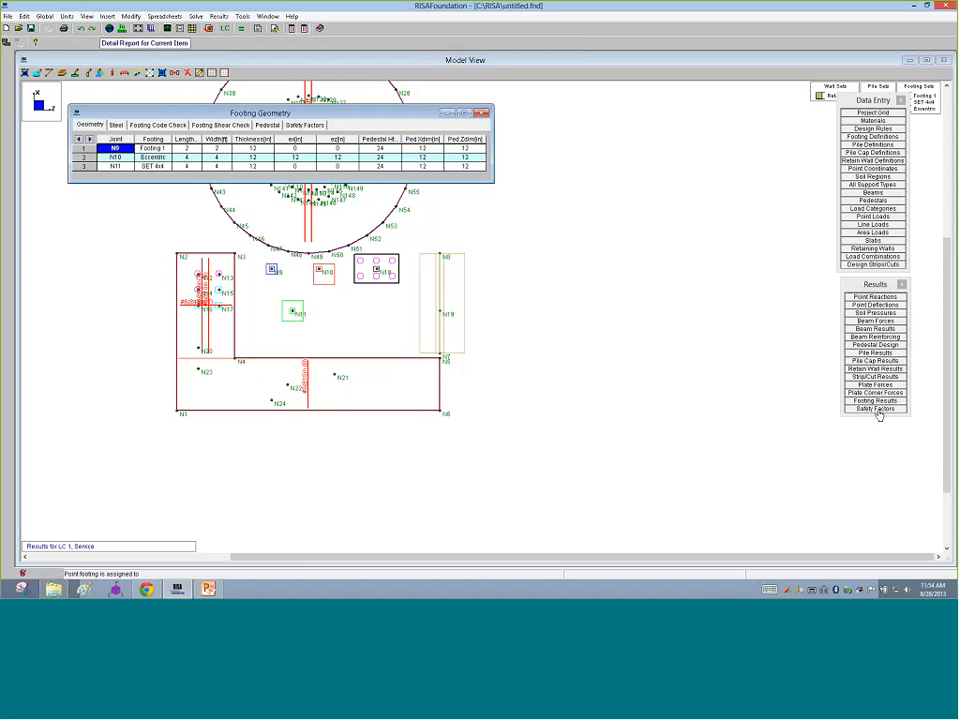
pyautogui.click(116, 125)
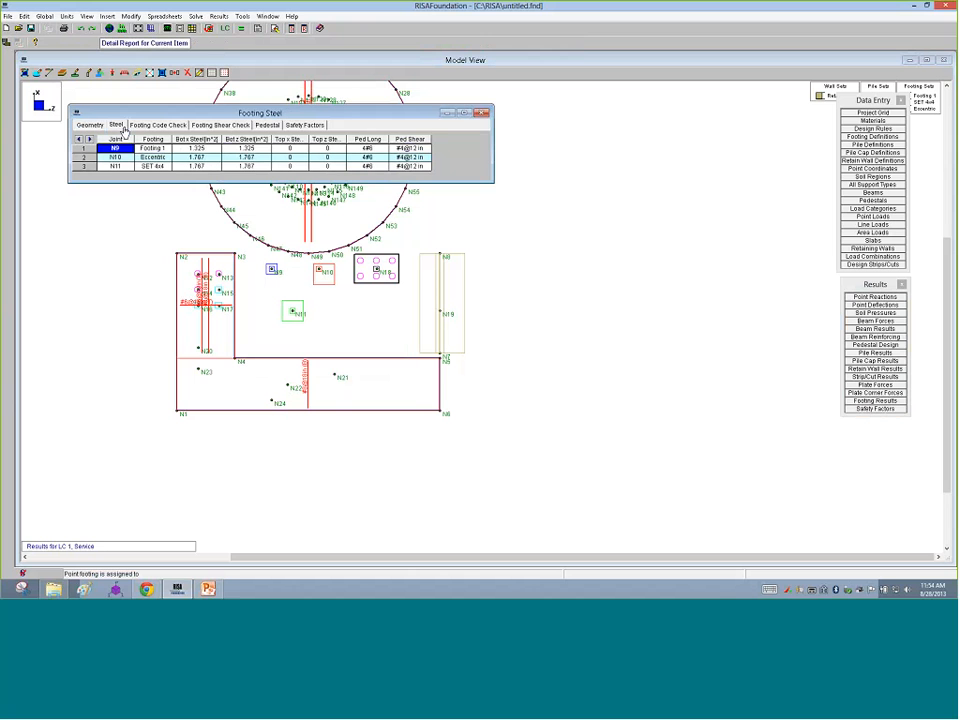
pyautogui.click(157, 125)
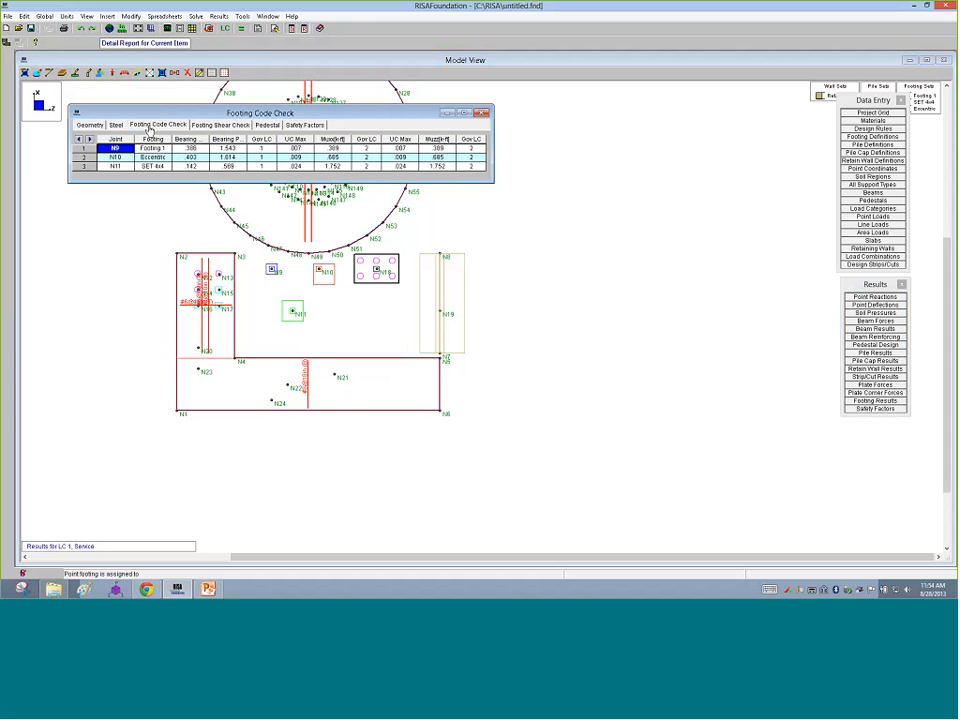
pyautogui.click(236, 126)
pyautogui.click(267, 125)
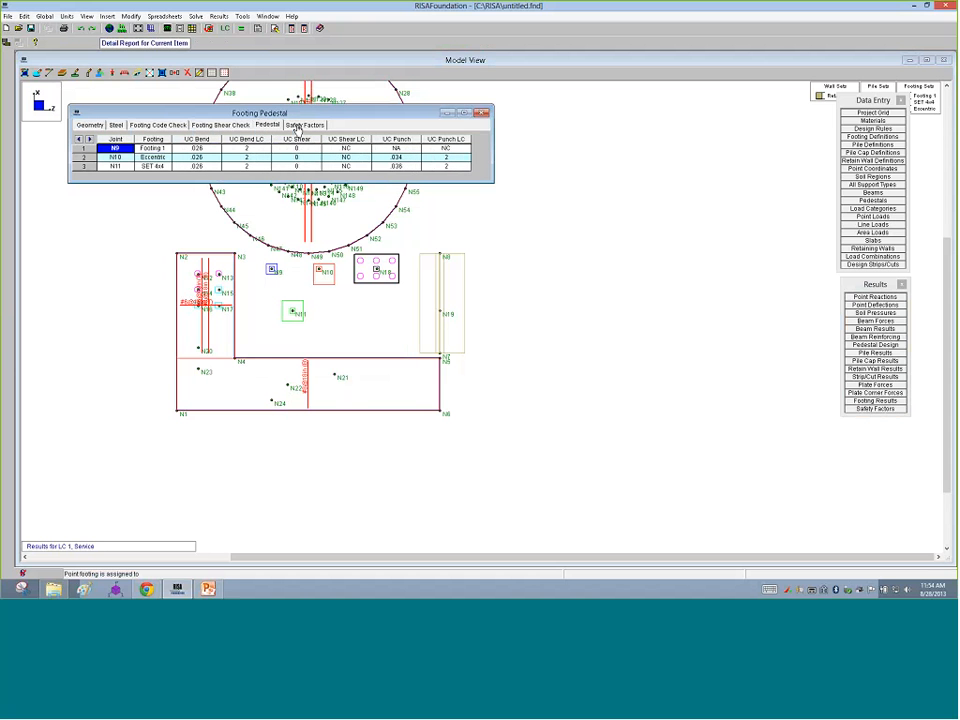
pyautogui.click(303, 125)
pyautogui.click(90, 125)
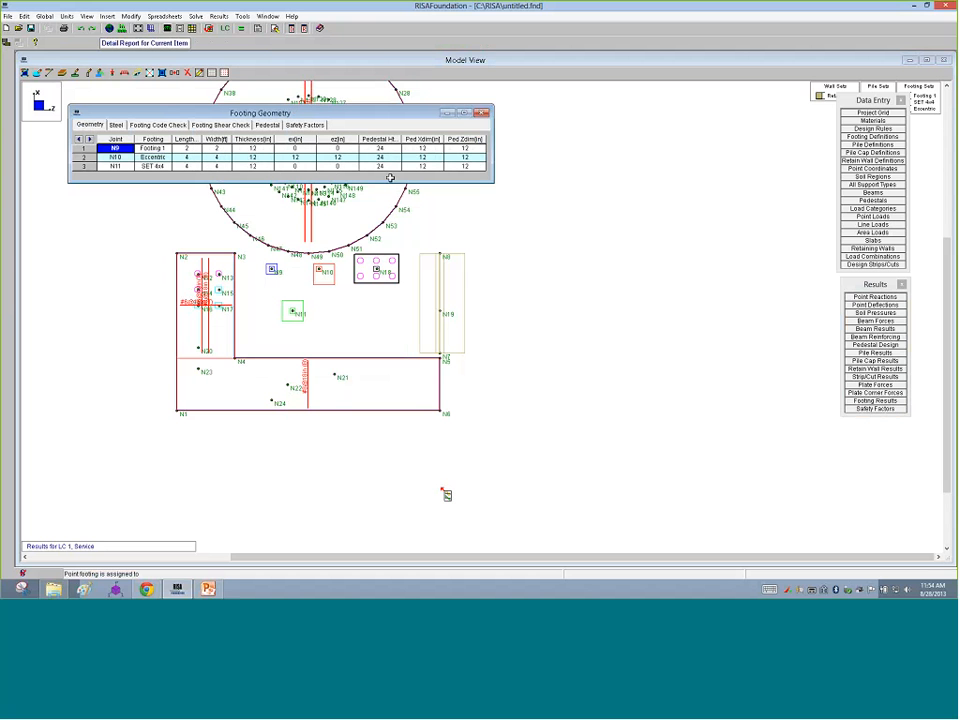
pyautogui.click(619, 446)
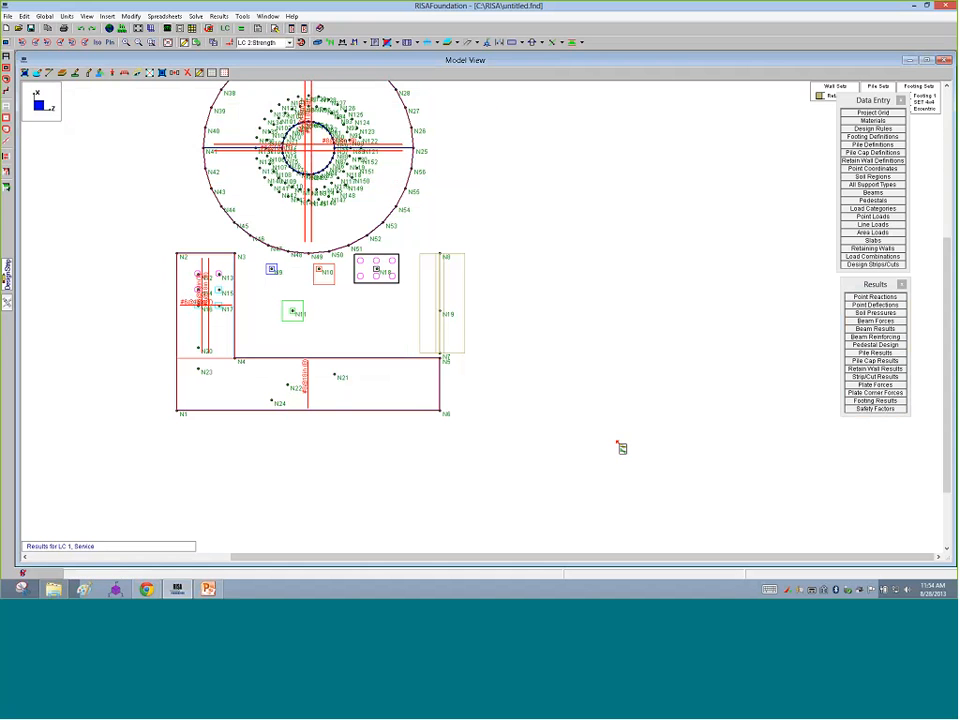
# Step: Close RISAFoundation without saving the changes to untitled.fnd
pyautogui.rightClick(177, 589)
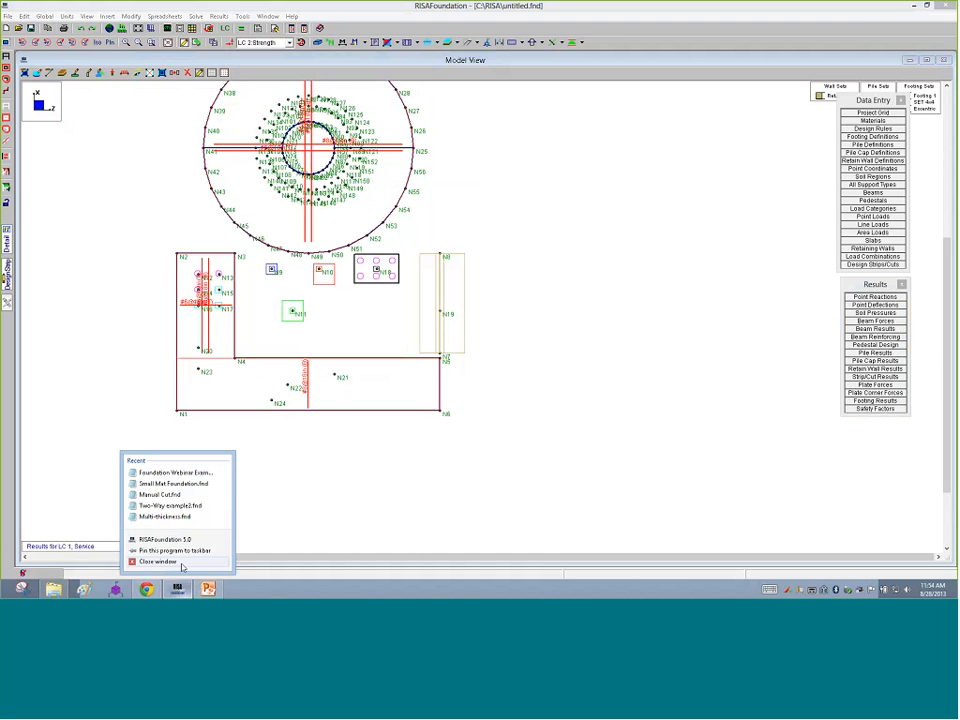
pyautogui.click(160, 561)
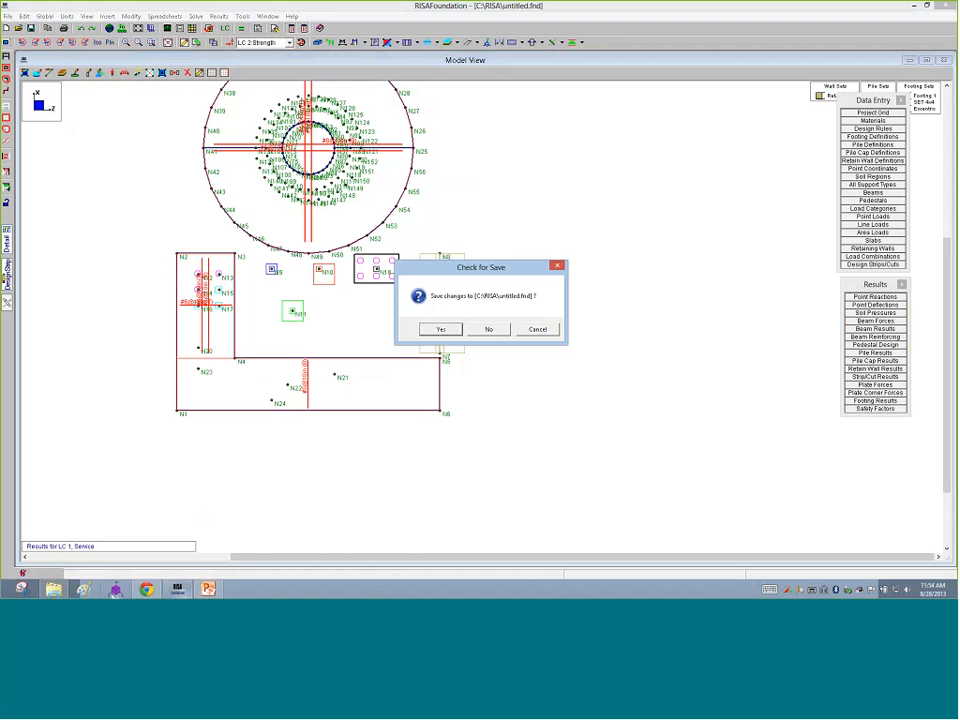
pyautogui.click(488, 329)
# Step: Switch to RISAFloor and open the recent model Foundation Webinar-FDN-Finish.rfl
pyautogui.hotkey('alt', 'Tab')
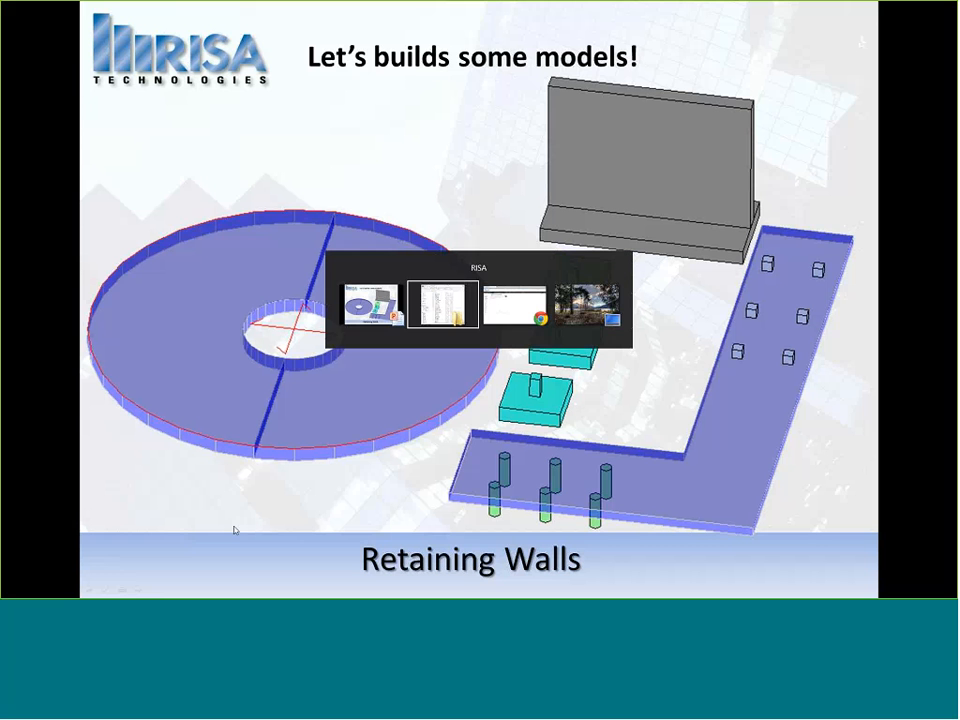
pyautogui.click(472, 312)
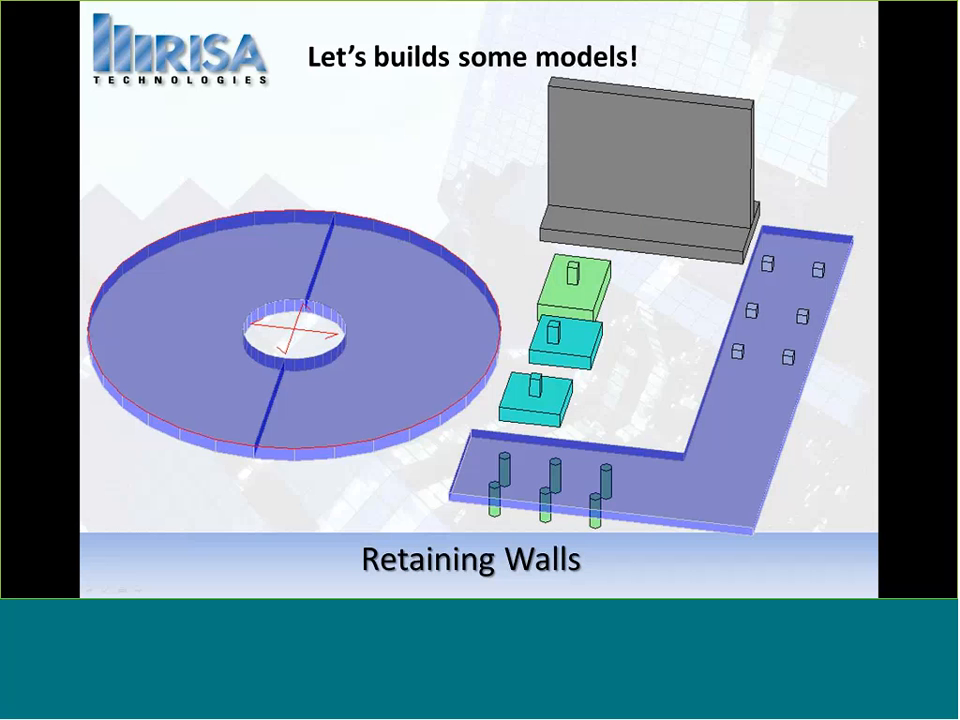
pyautogui.hotkey('alt', 'Tab')
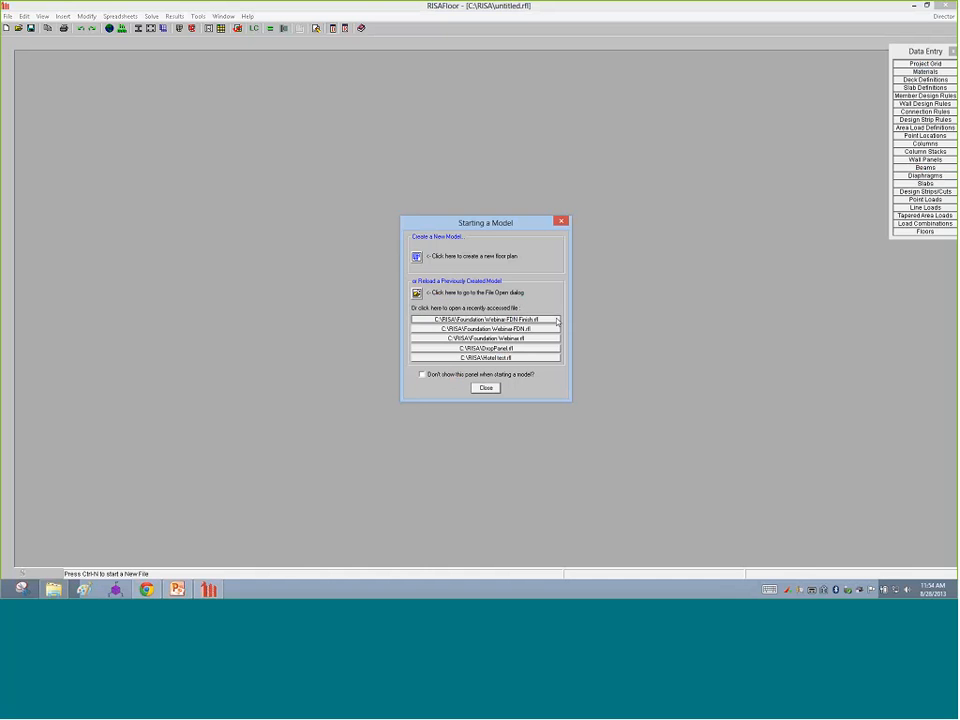
pyautogui.click(555, 320)
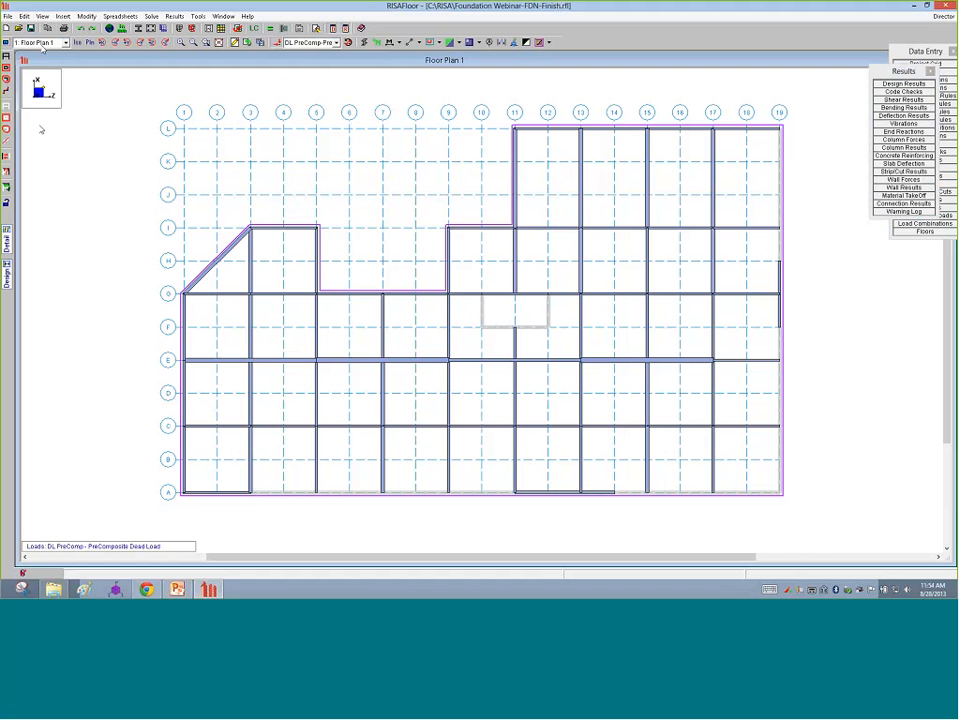
# Step: Display the full building model in 3D, examine it, and return to the Floor Plan 1 view
pyautogui.click(44, 43)
pyautogui.click(32, 74)
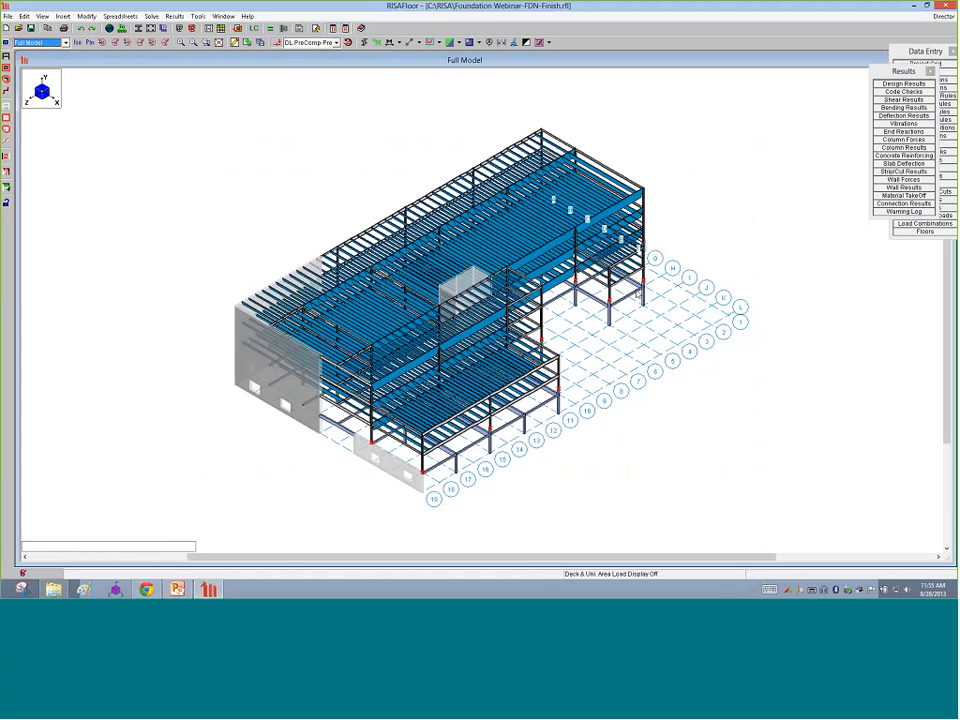
pyautogui.click(40, 42)
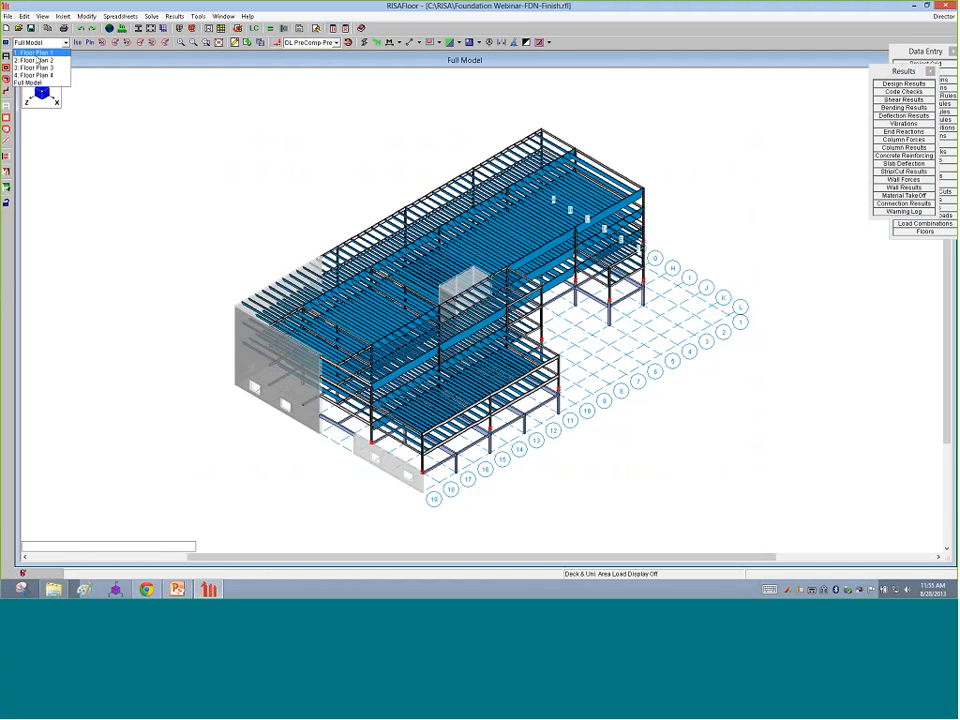
pyautogui.click(36, 53)
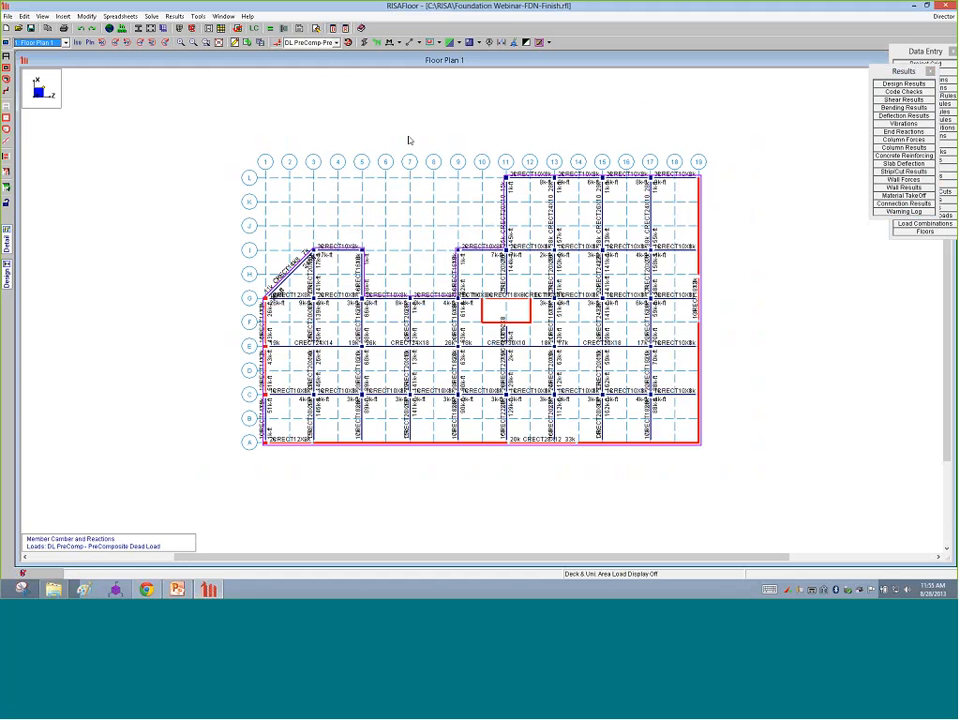
# Step: Transfer the model to RISA-3D, review the ASCE 7-10 wind load parameters and floor forces, and accept the wind loads
pyautogui.click(942, 17)
pyautogui.click(926, 30)
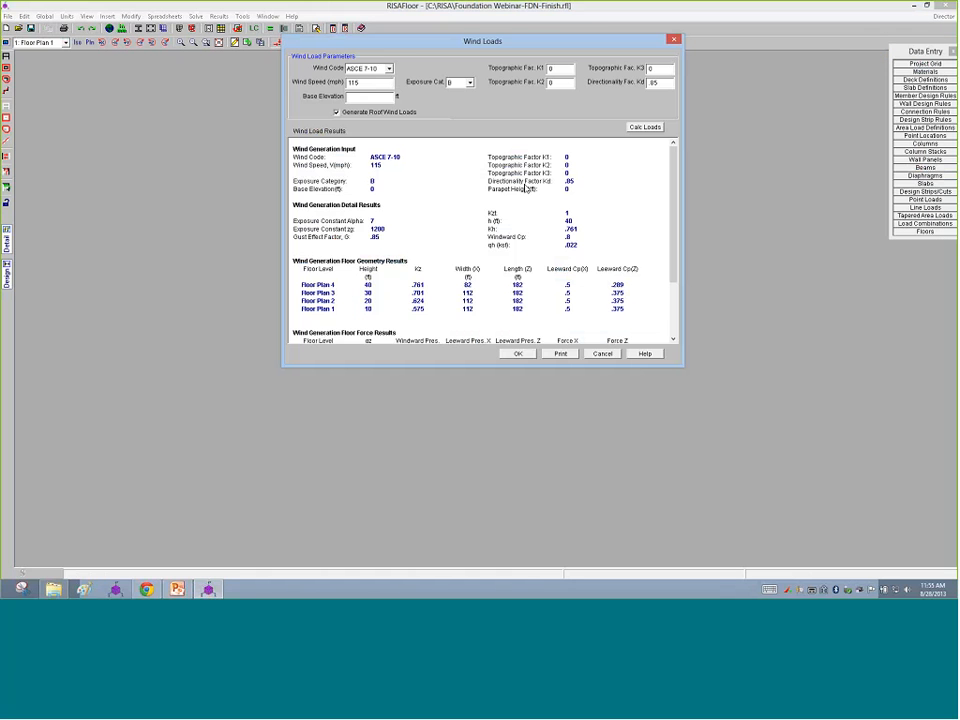
pyautogui.moveTo(345, 41); pyautogui.dragTo(222, 85)
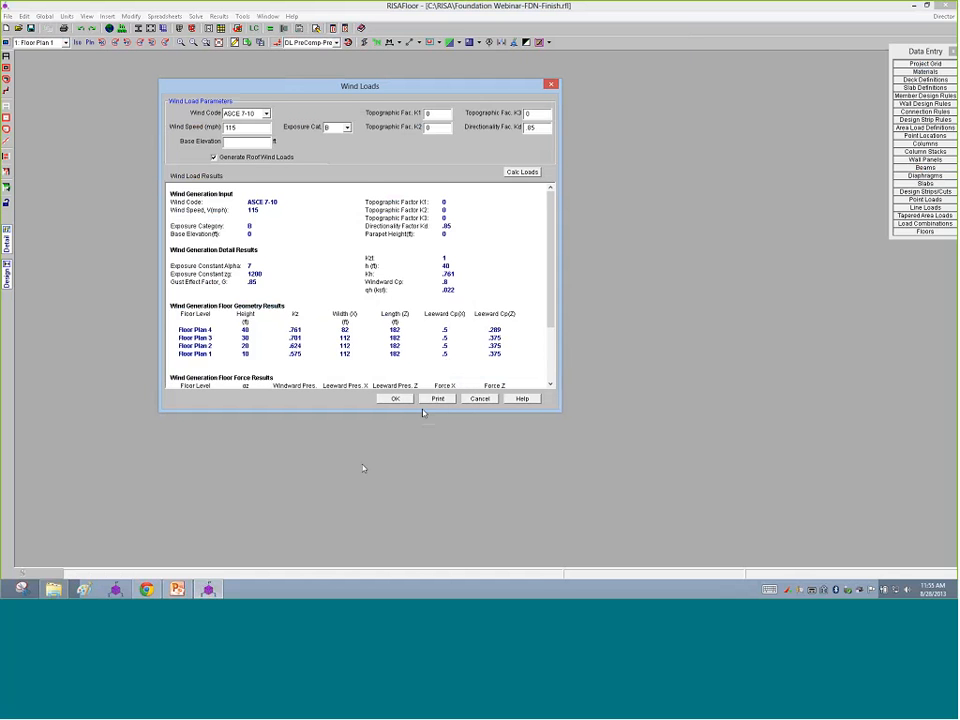
pyautogui.scroll(-3, 422, 410)
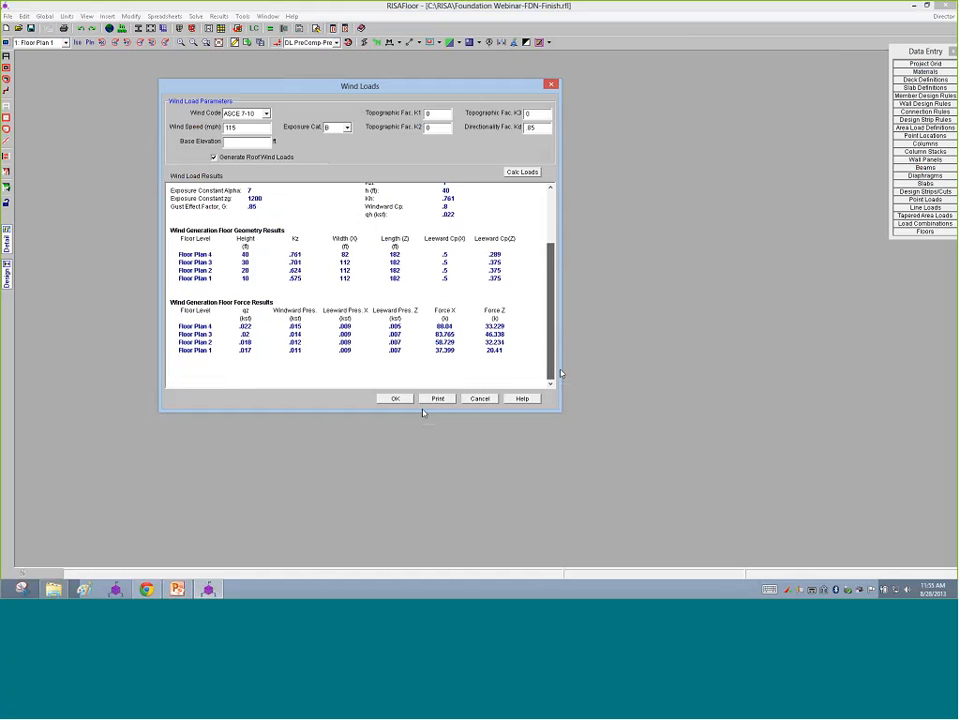
pyautogui.click(396, 400)
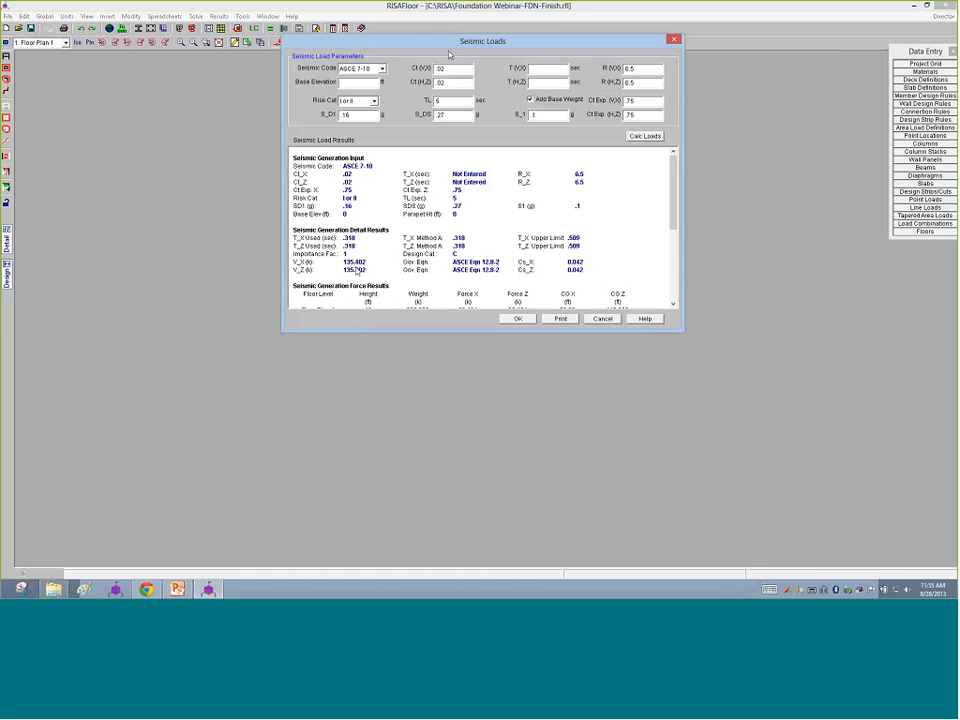
# Step: Review the ASCE 7-10 seismic load parameters and results, and accept the seismic loads
pyautogui.moveTo(480, 41); pyautogui.dragTo(456, 49)
pyautogui.moveTo(380, 84); pyautogui.dragTo(343, 75)
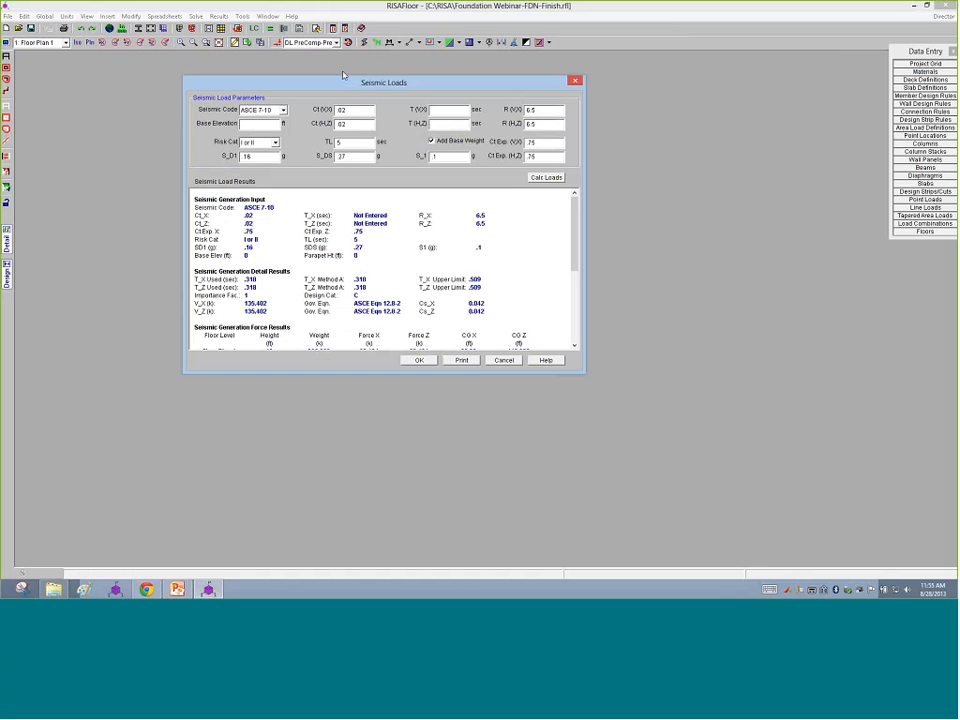
pyautogui.click(419, 360)
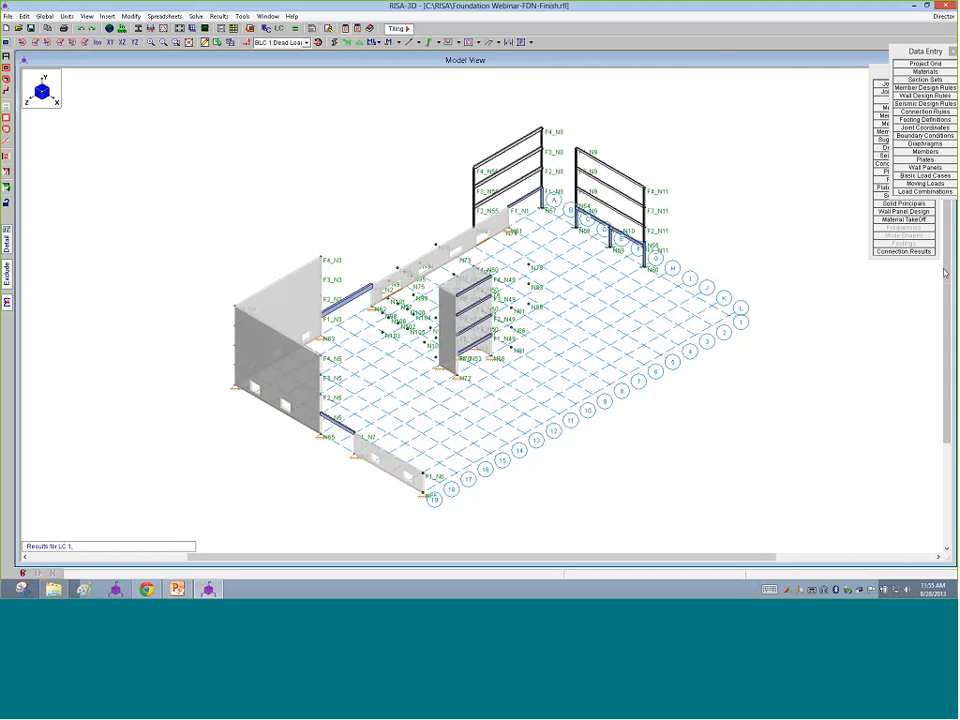
# Step: Open the load combinations and basic load cases spreadsheets side by side and highlight the load category column from DL through WLZ-R
pyautogui.click(945, 192)
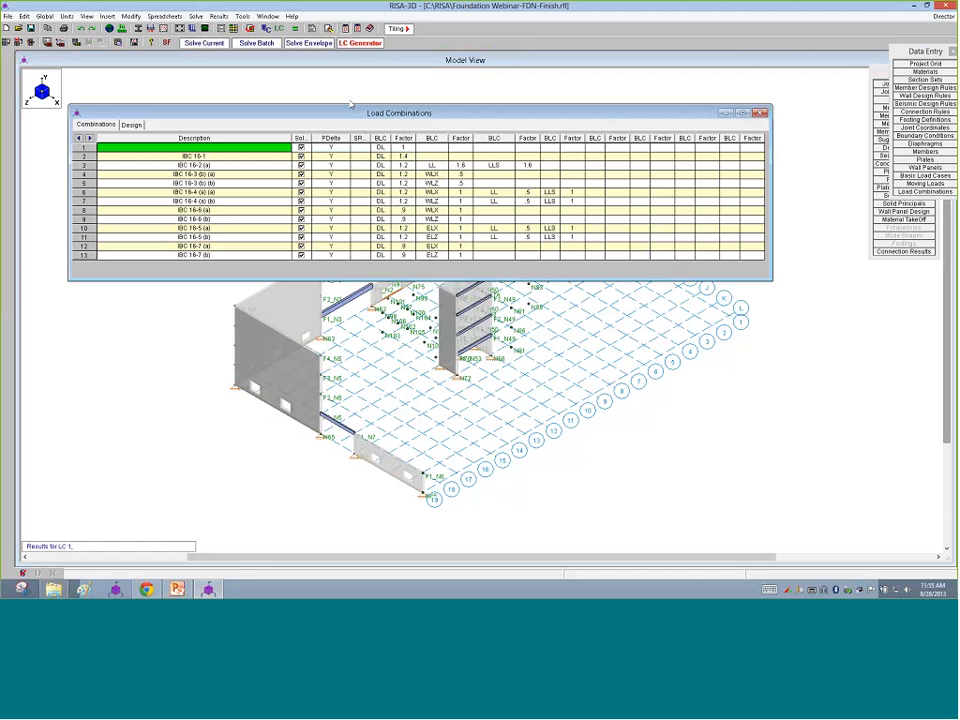
pyautogui.moveTo(350, 112); pyautogui.dragTo(315, 84)
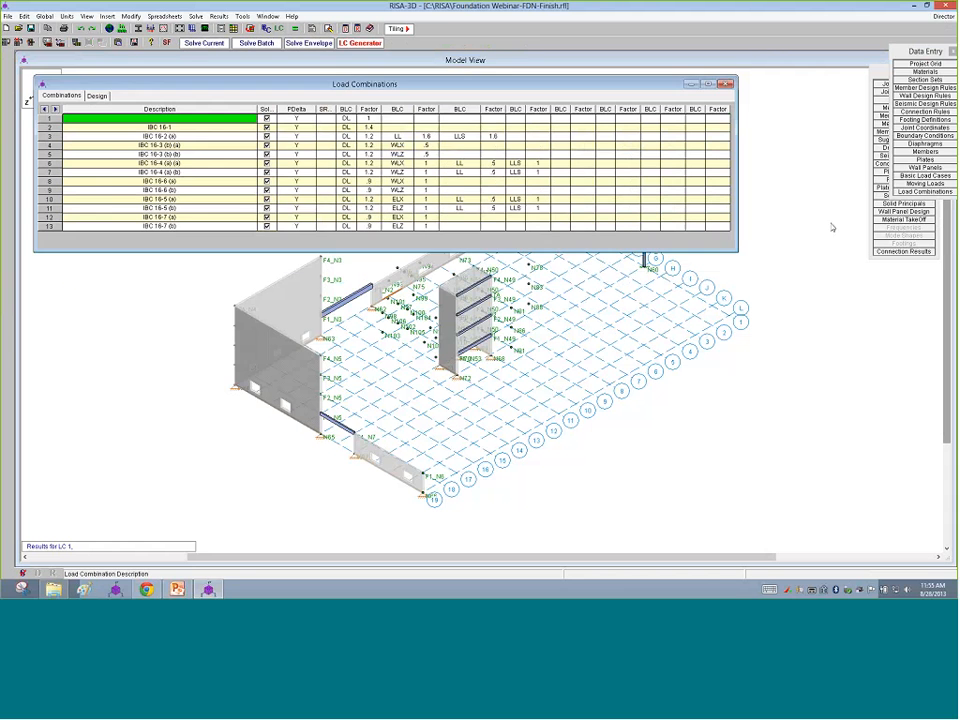
pyautogui.click(935, 183)
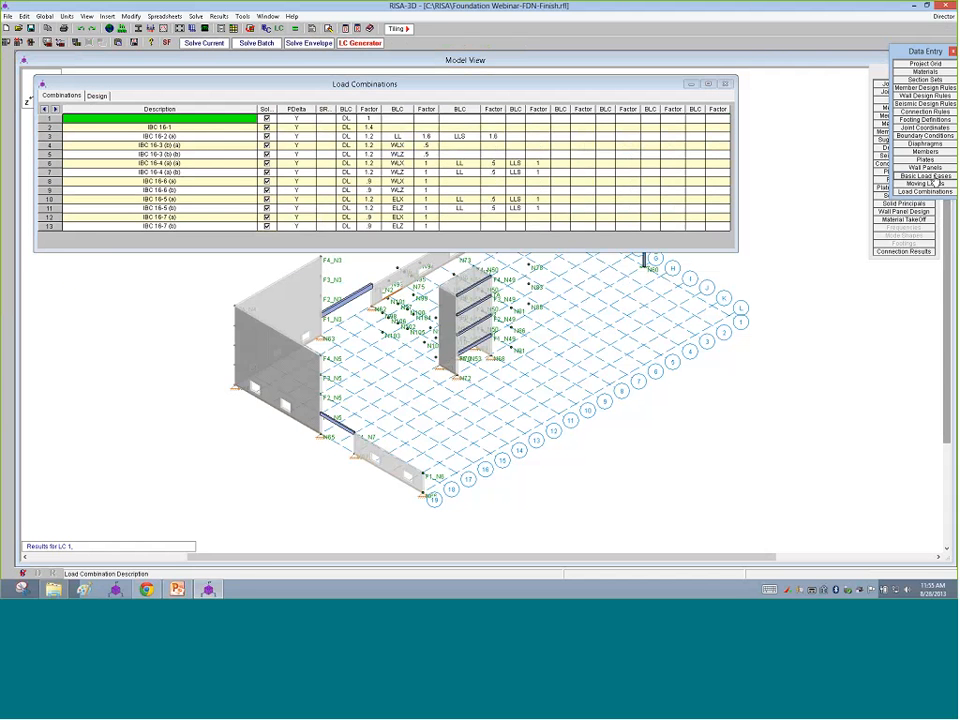
pyautogui.click(936, 177)
pyautogui.moveTo(426, 128); pyautogui.dragTo(538, 208)
pyautogui.moveTo(385, 227); pyautogui.dragTo(412, 465)
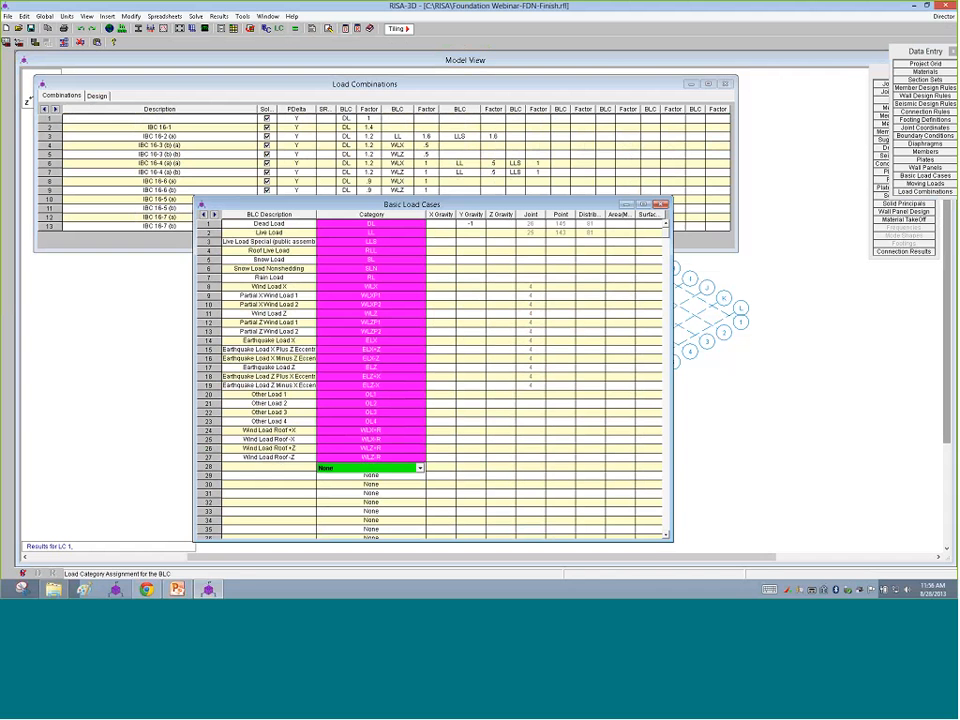
# Step: Close the basic load cases spreadsheet and select the DL load category entry in the first load combination
pyautogui.click(370, 225)
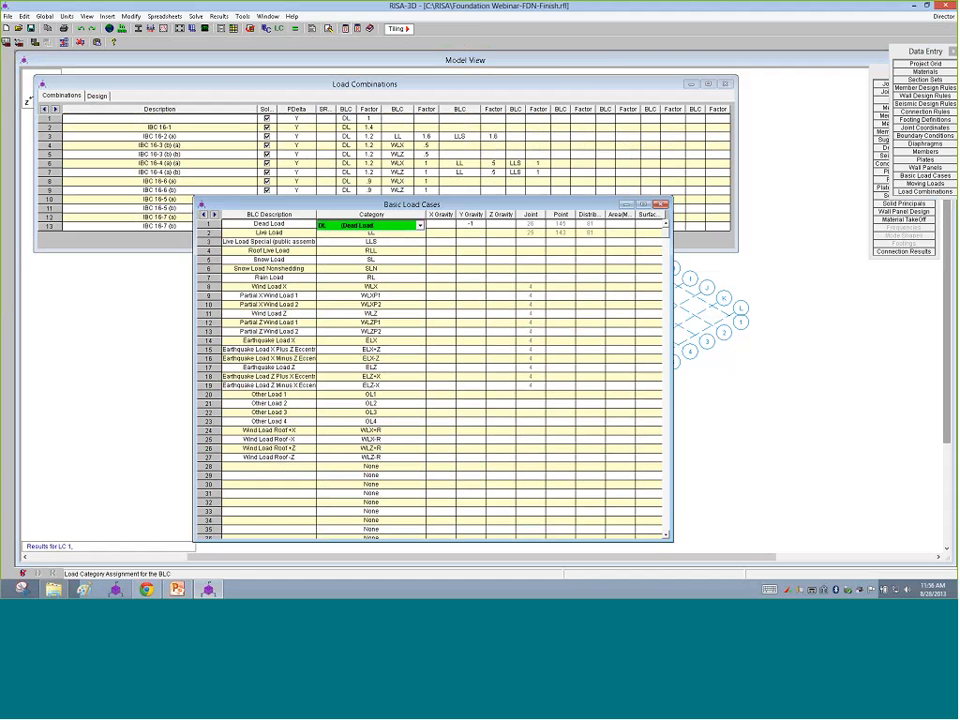
pyautogui.click(664, 205)
pyautogui.click(661, 204)
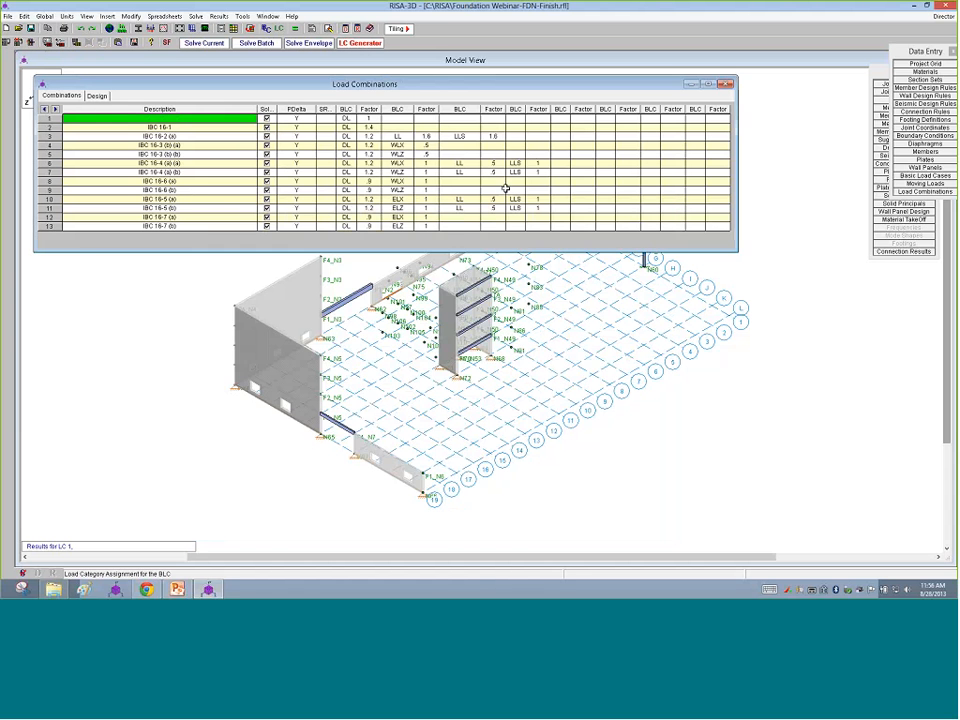
pyautogui.click(345, 118)
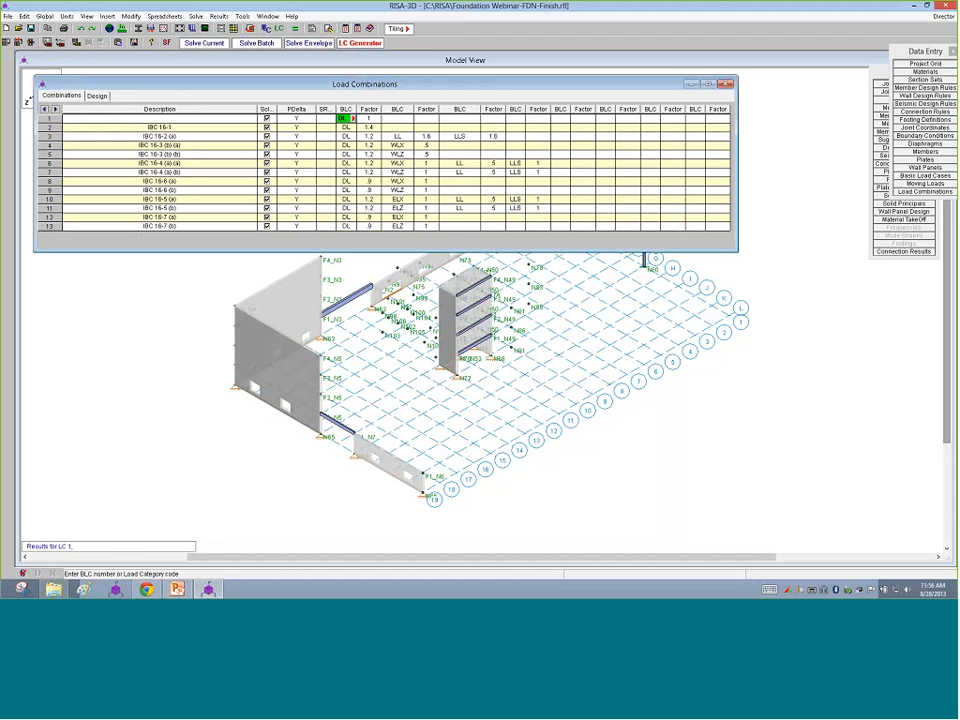
# Step: Close the load combinations spreadsheet and accept clearing the current results
pyautogui.click(134, 119)
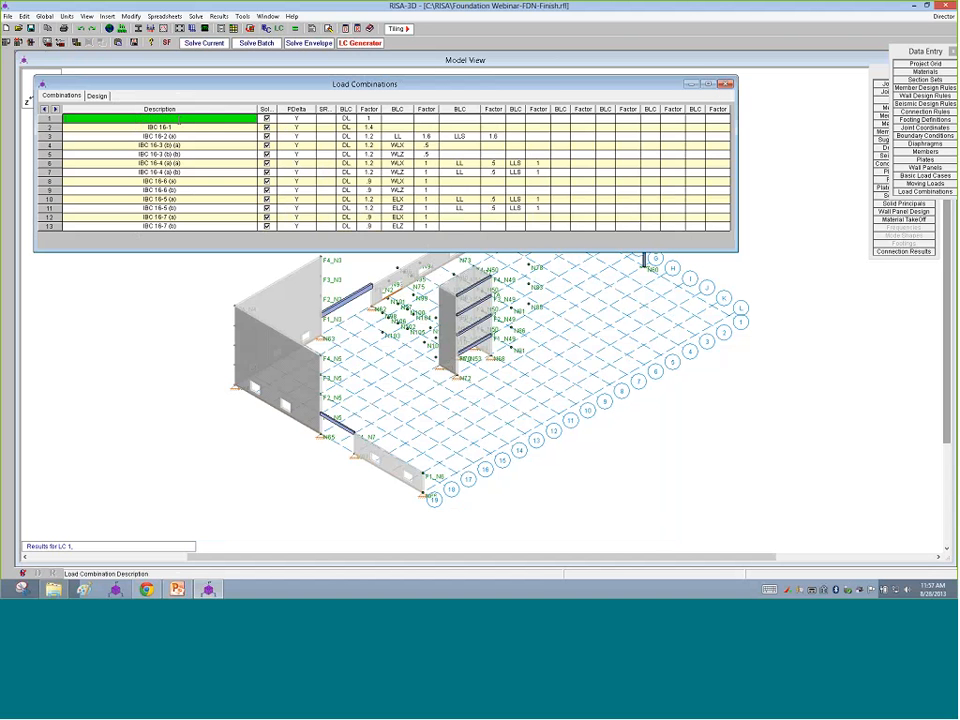
pyautogui.click(722, 86)
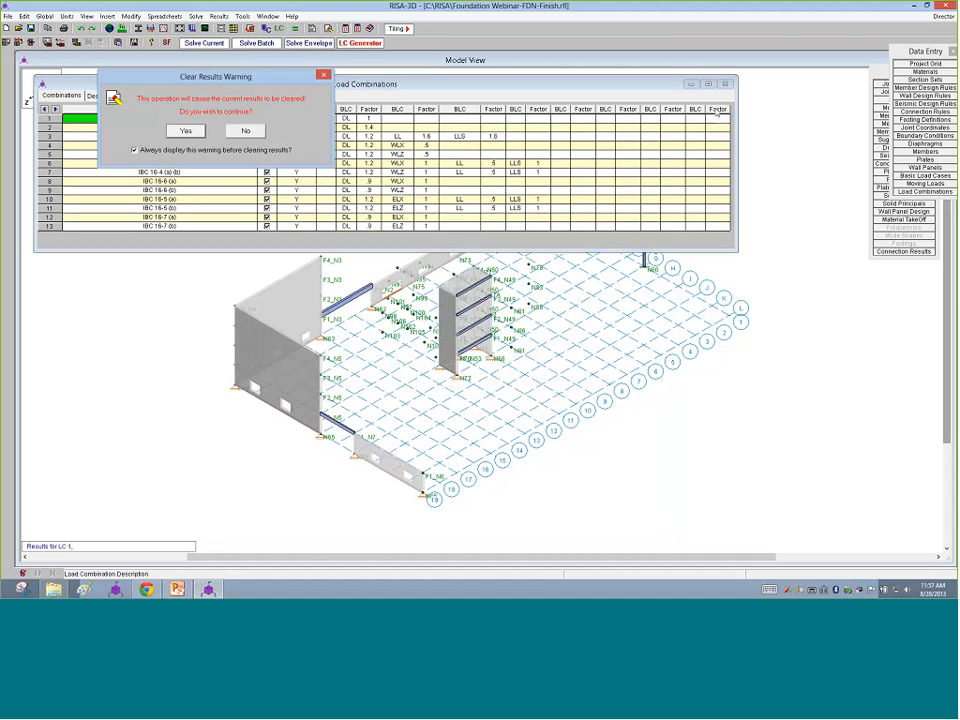
pyautogui.press('Return')
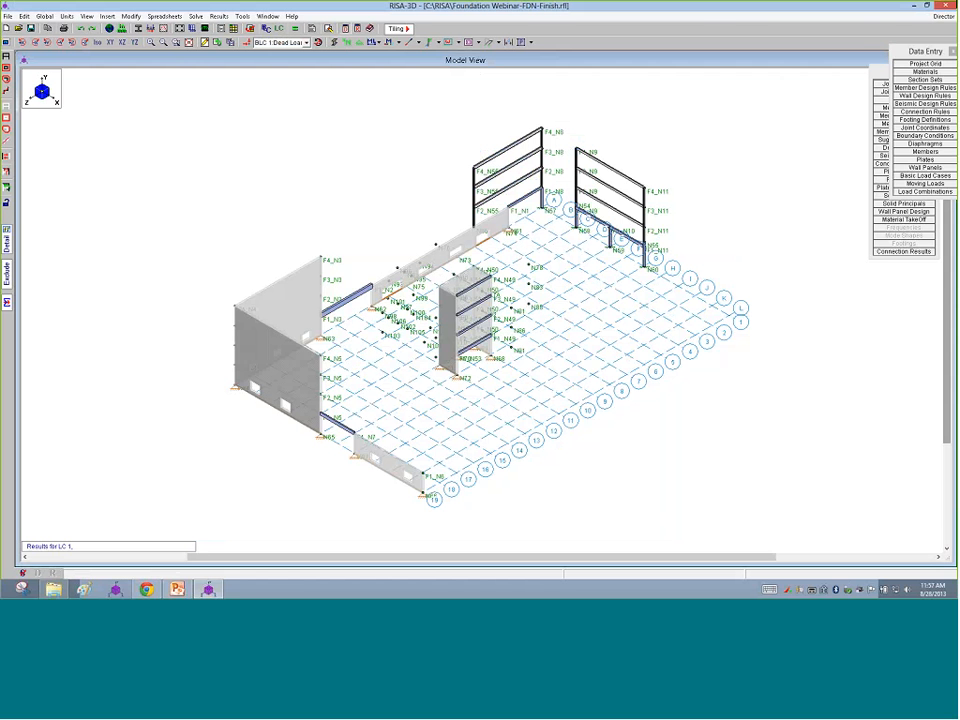
# Step: Transfer the model to RISAFoundation and dismiss the global parameters without changes
pyautogui.click(943, 16)
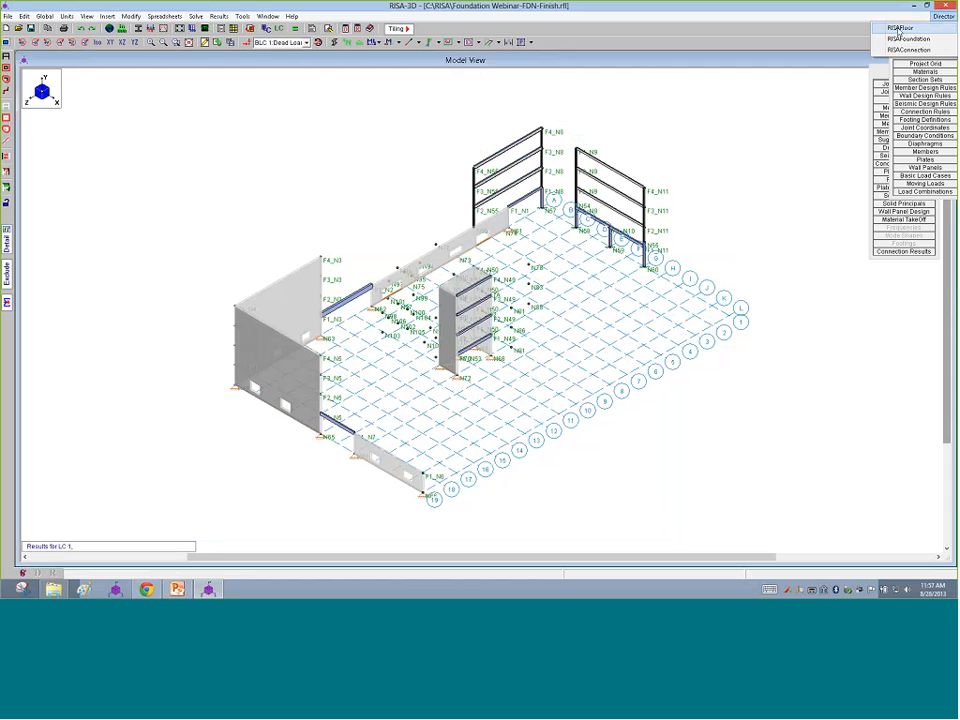
pyautogui.click(905, 38)
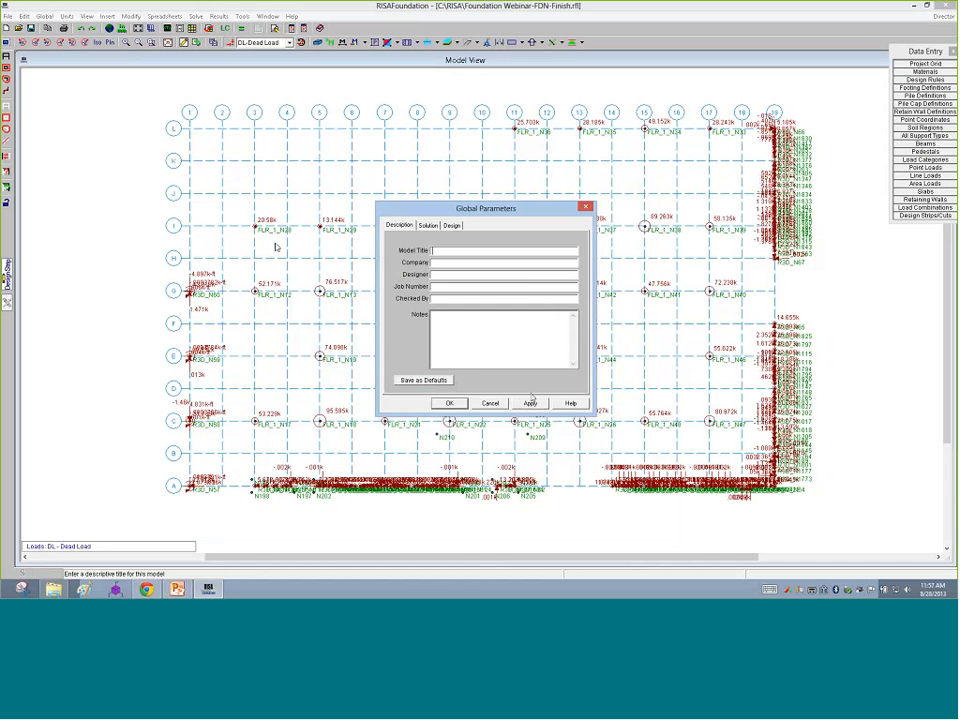
pyautogui.click(498, 403)
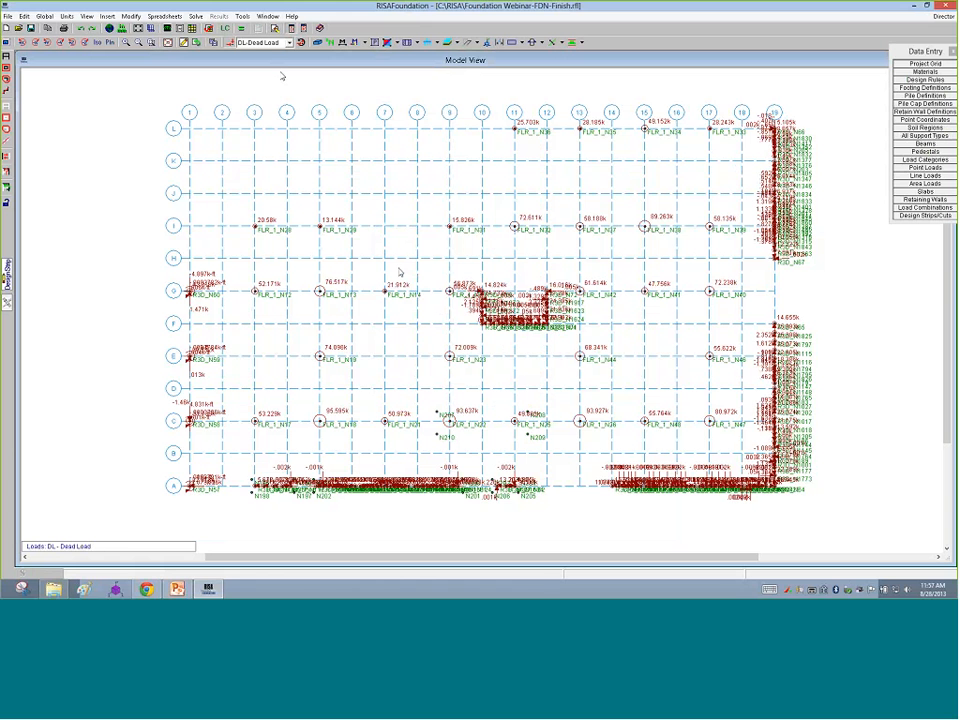
# Step: Display the live load, earthquake load and WLX wind load categories on the foundation plan in turn
pyautogui.click(259, 44)
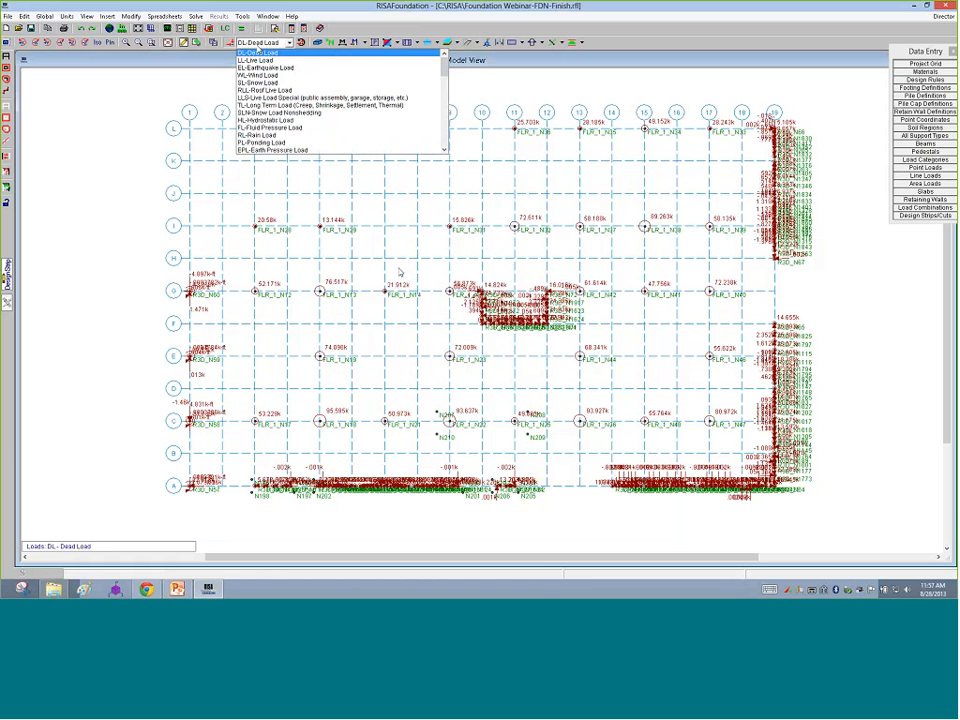
pyautogui.click(262, 61)
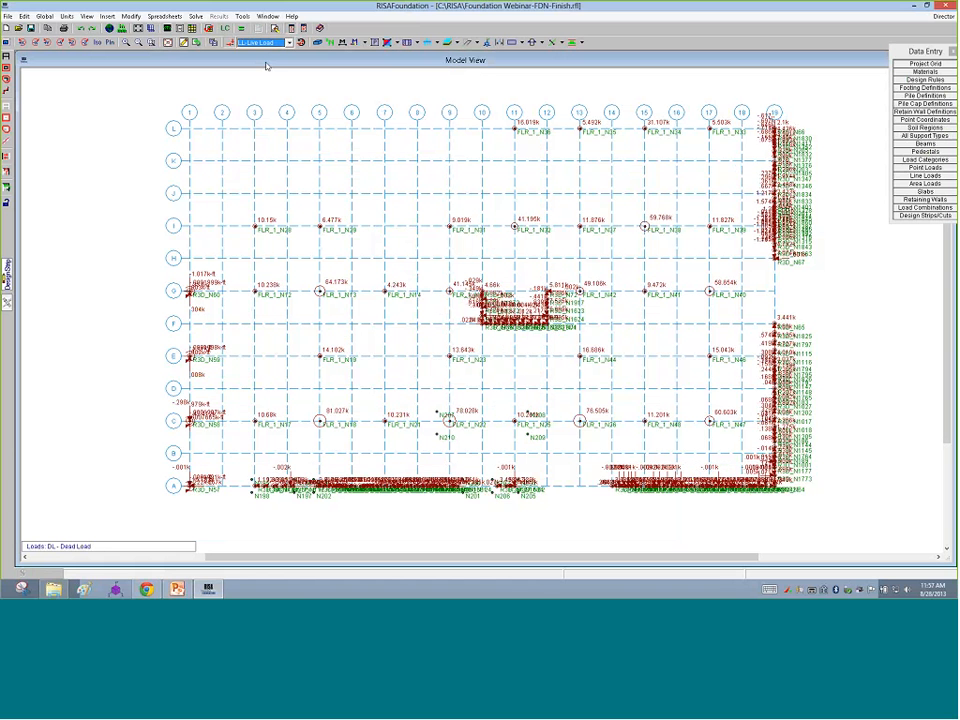
pyautogui.click(259, 44)
pyautogui.click(270, 66)
pyautogui.click(262, 43)
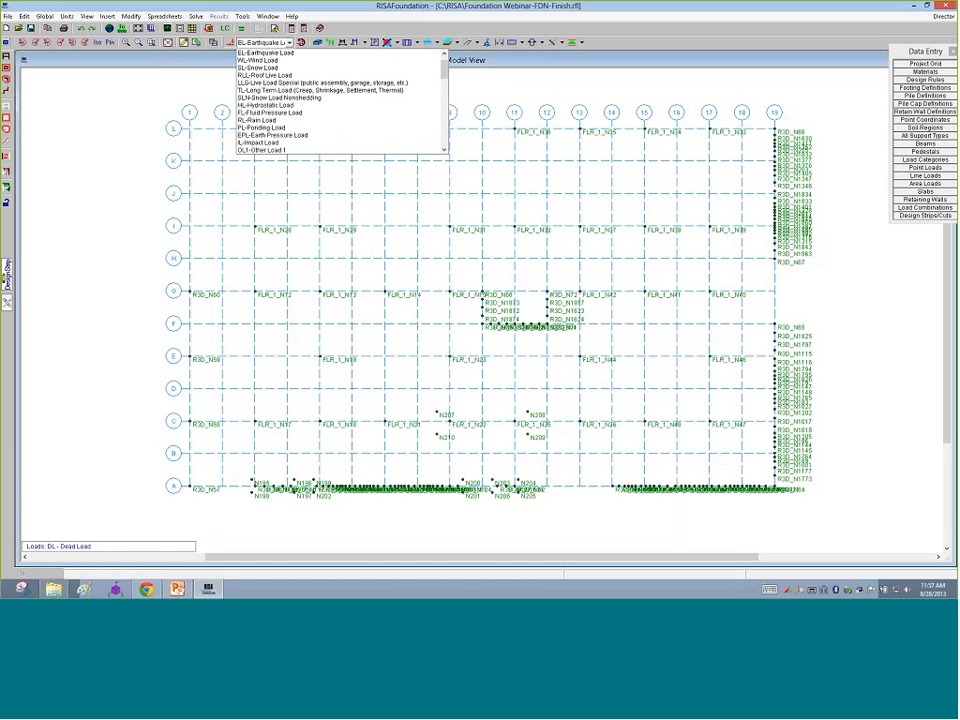
pyautogui.scroll(-5, 289, 144)
pyautogui.scroll(-2, 289, 142)
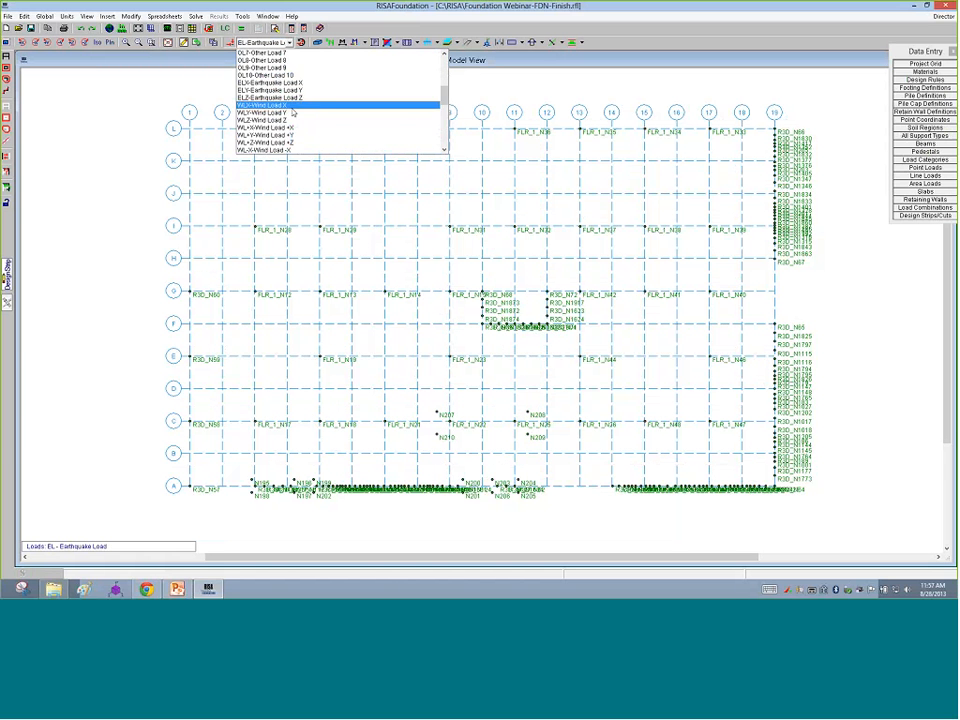
pyautogui.click(292, 108)
# Step: View the ELX+Y earthquake load category on the plan and return the display to the DL dead load
pyautogui.click(262, 43)
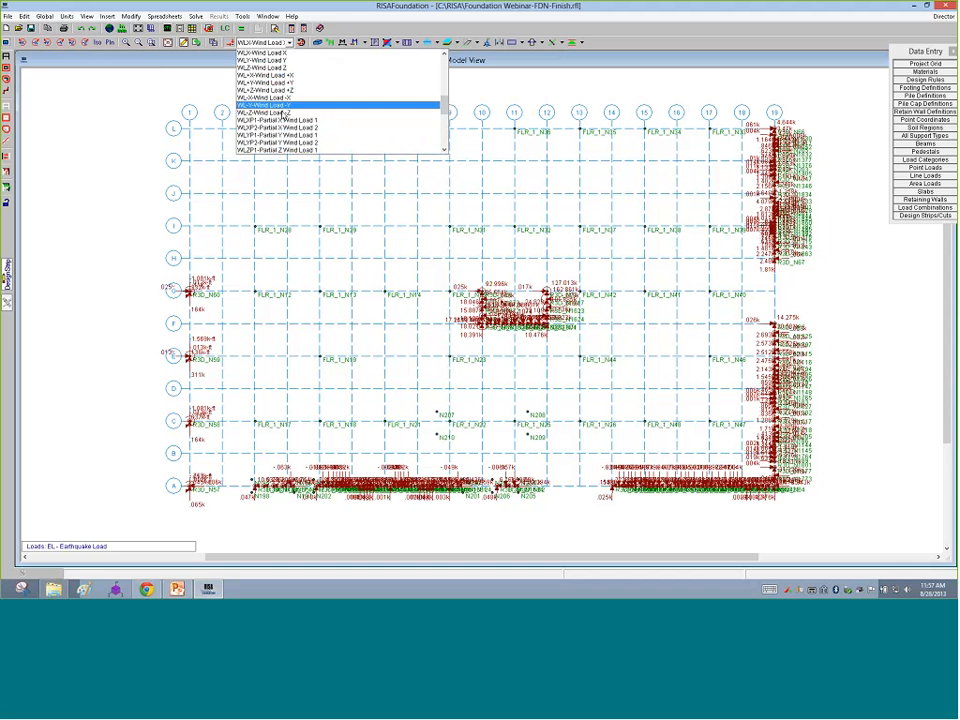
pyautogui.scroll(-5, 290, 110)
pyautogui.scroll(3, 290, 128)
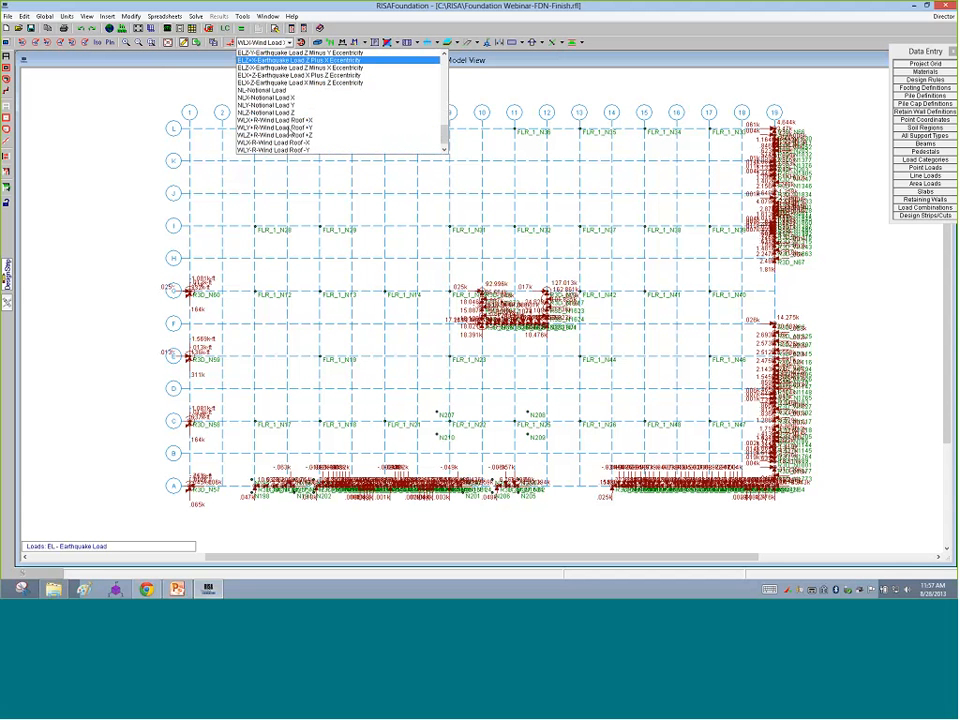
pyautogui.scroll(2, 300, 95)
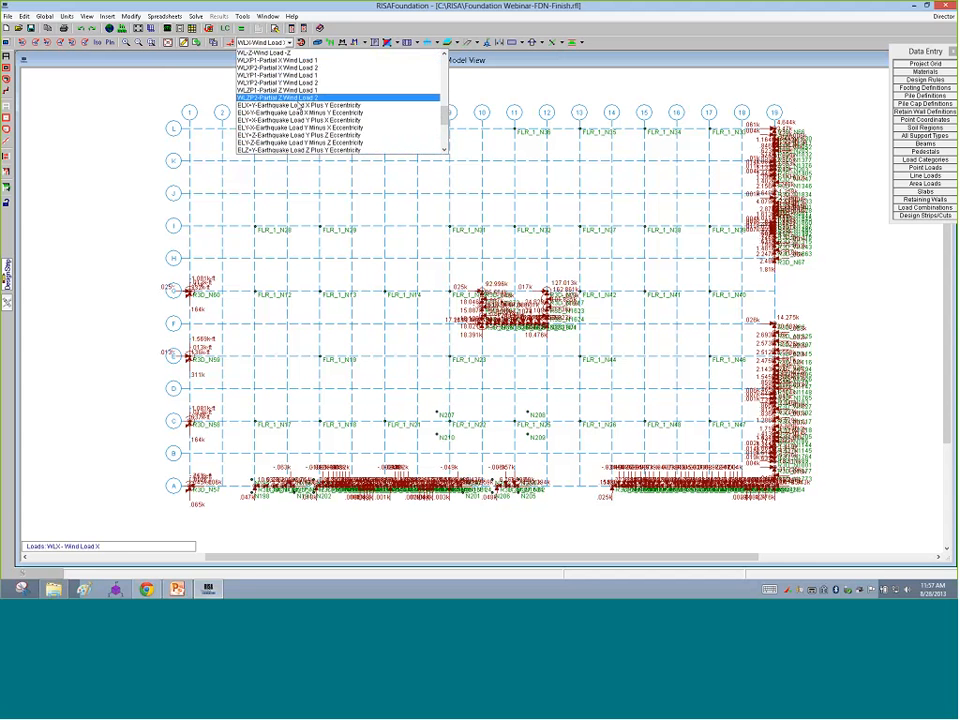
pyautogui.click(300, 105)
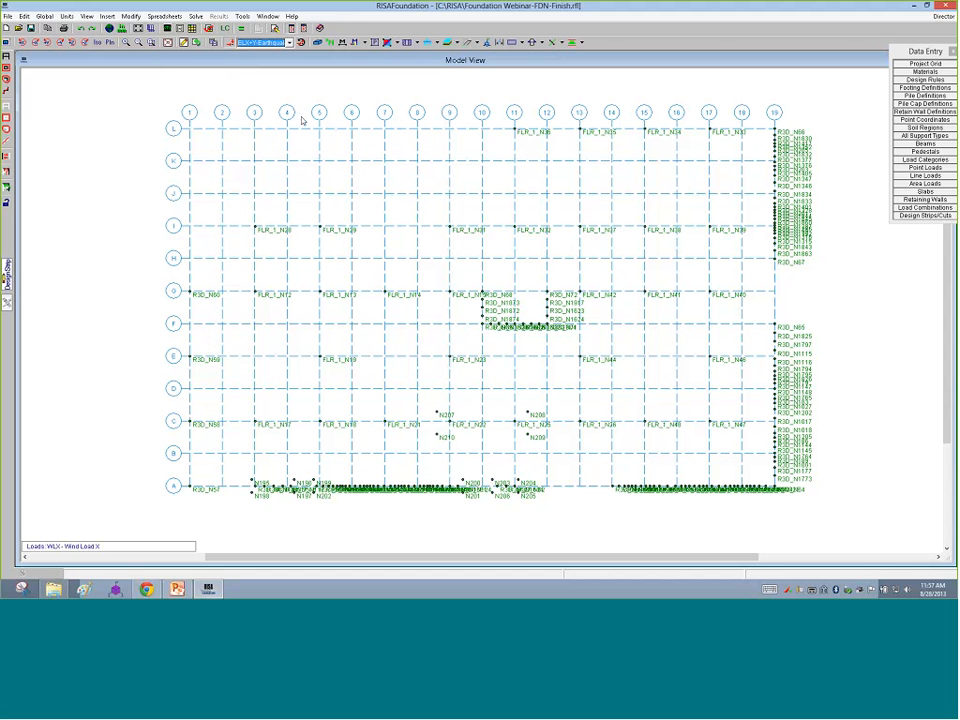
pyautogui.click(289, 43)
pyautogui.scroll(10, 270, 66)
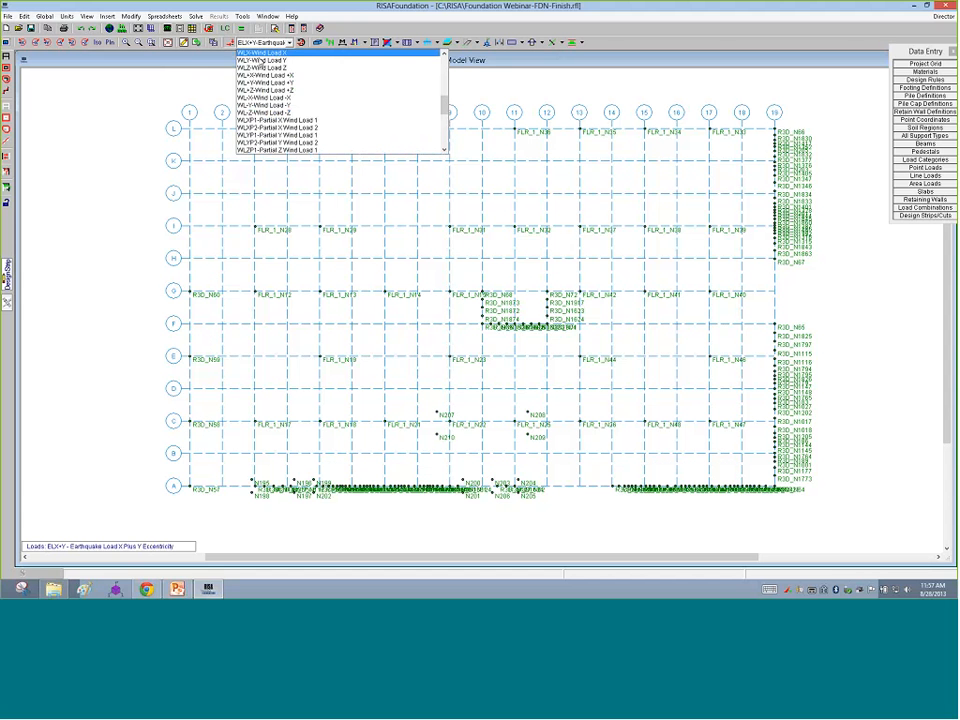
pyautogui.scroll(1, 270, 65)
pyautogui.click(274, 56)
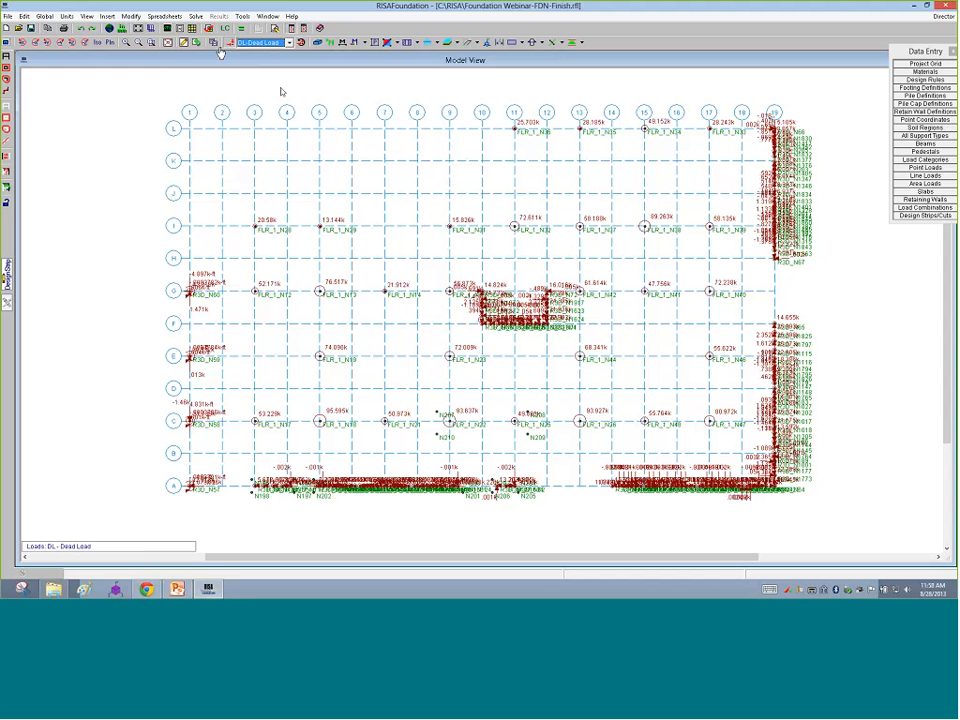
# Step: Show the drawing tools and open the DXF import options of the drawing grid settings
pyautogui.click(184, 45)
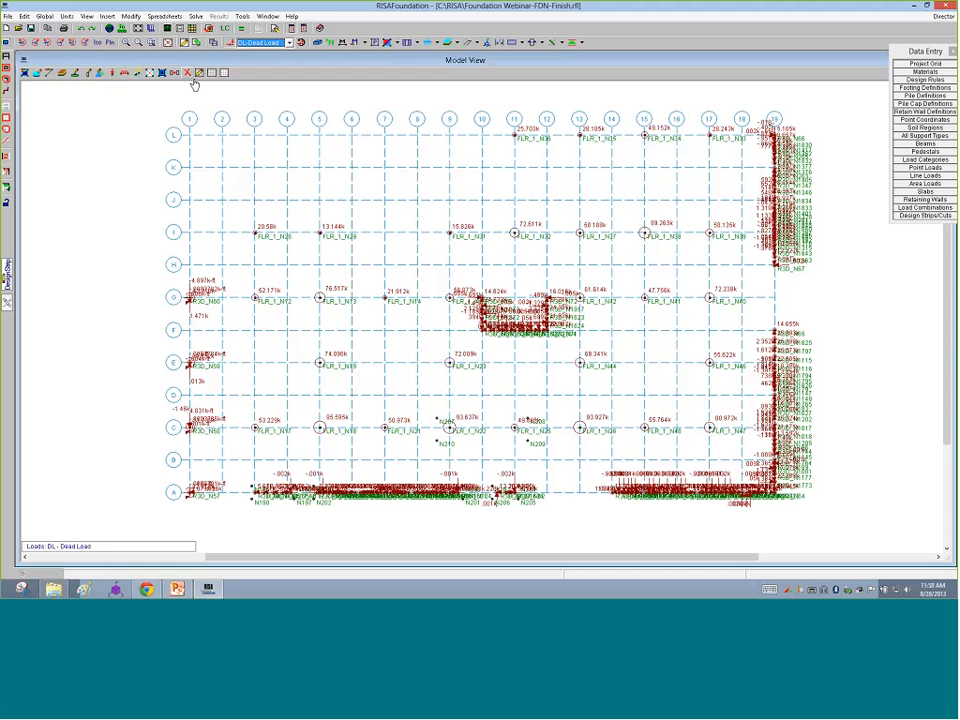
pyautogui.click(8, 17)
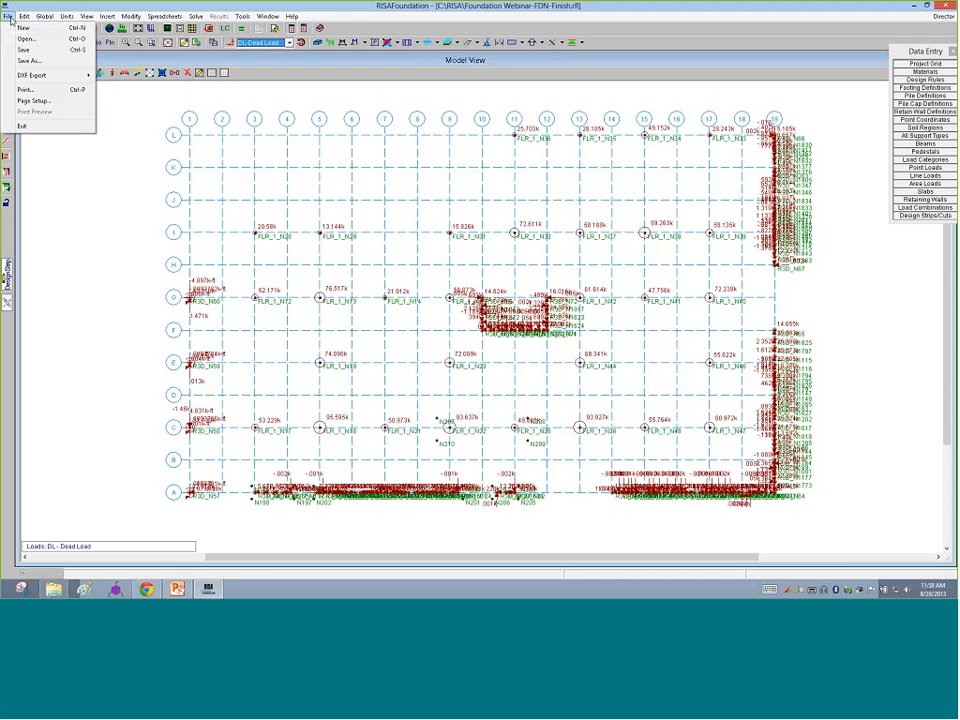
pyautogui.click(11, 20)
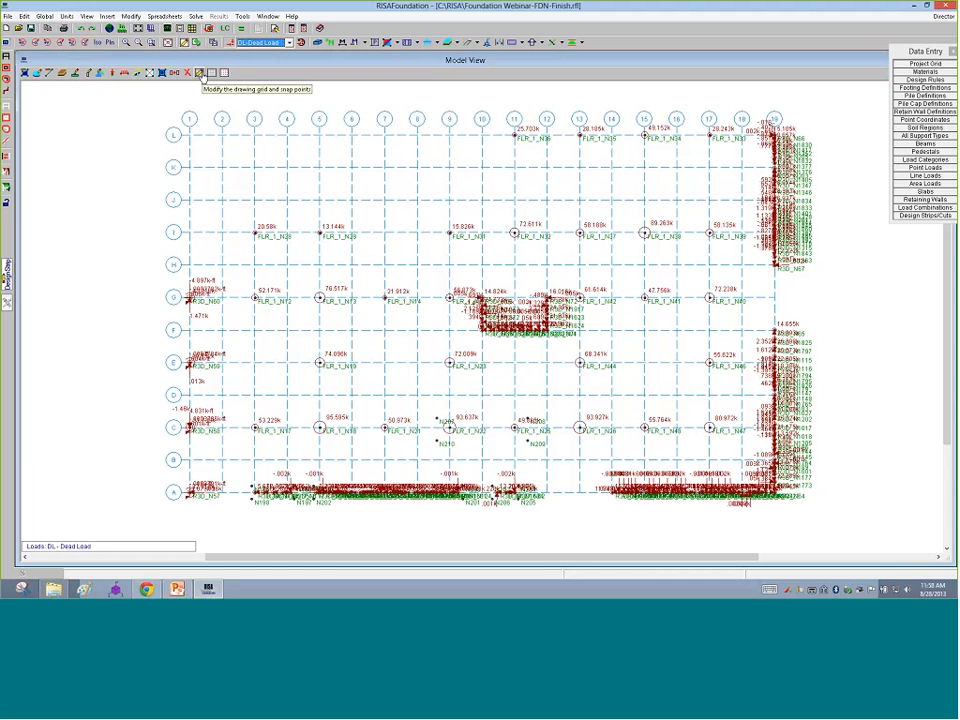
pyautogui.click(199, 73)
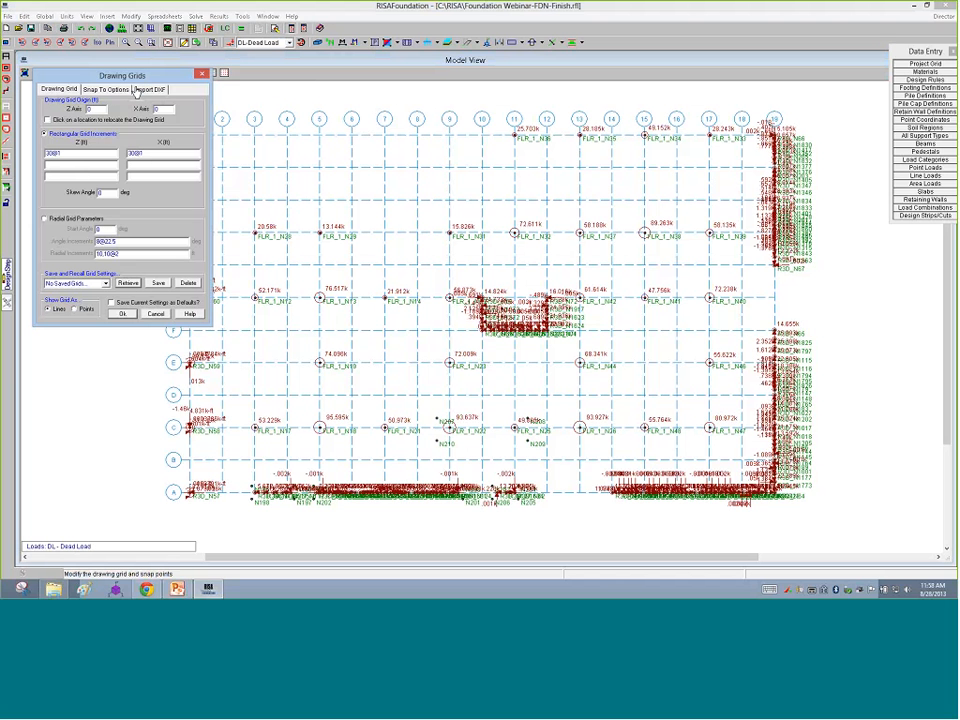
pyautogui.click(145, 89)
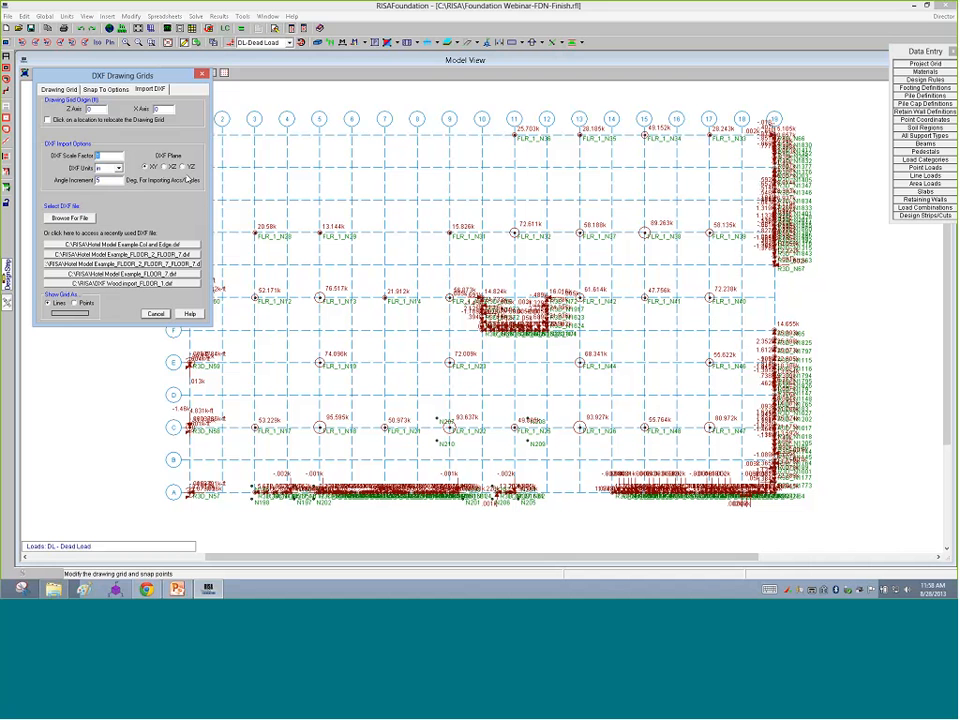
# Step: Import Learn Fdn DXF_FLOOR_1.dxf as the drawing grid, using inches, a scale factor of 1 and all layers
pyautogui.click(82, 219)
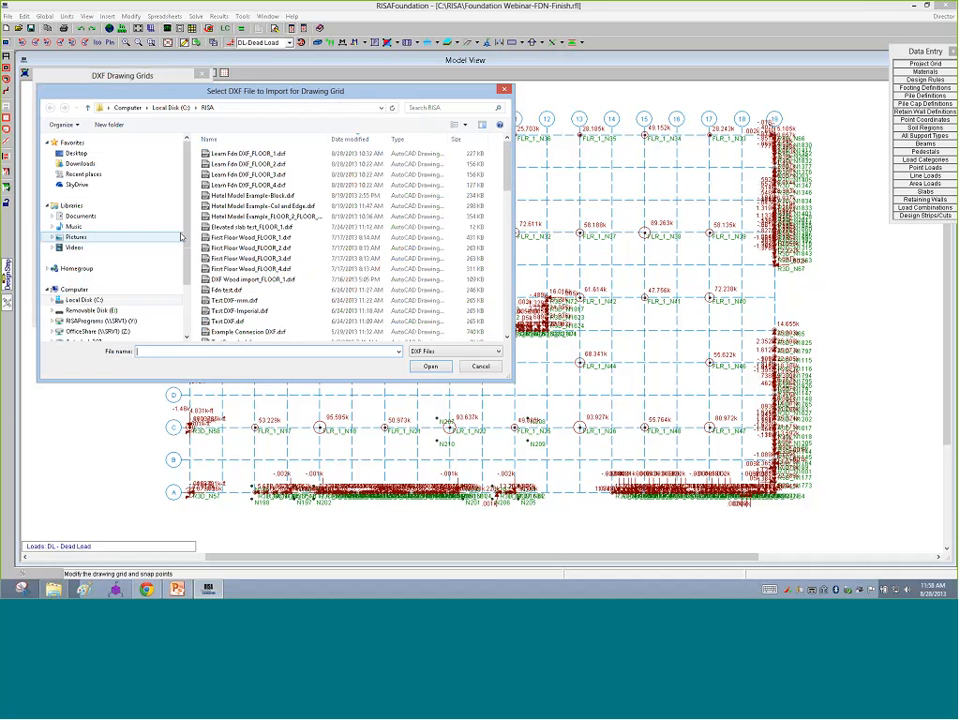
pyautogui.click(268, 155)
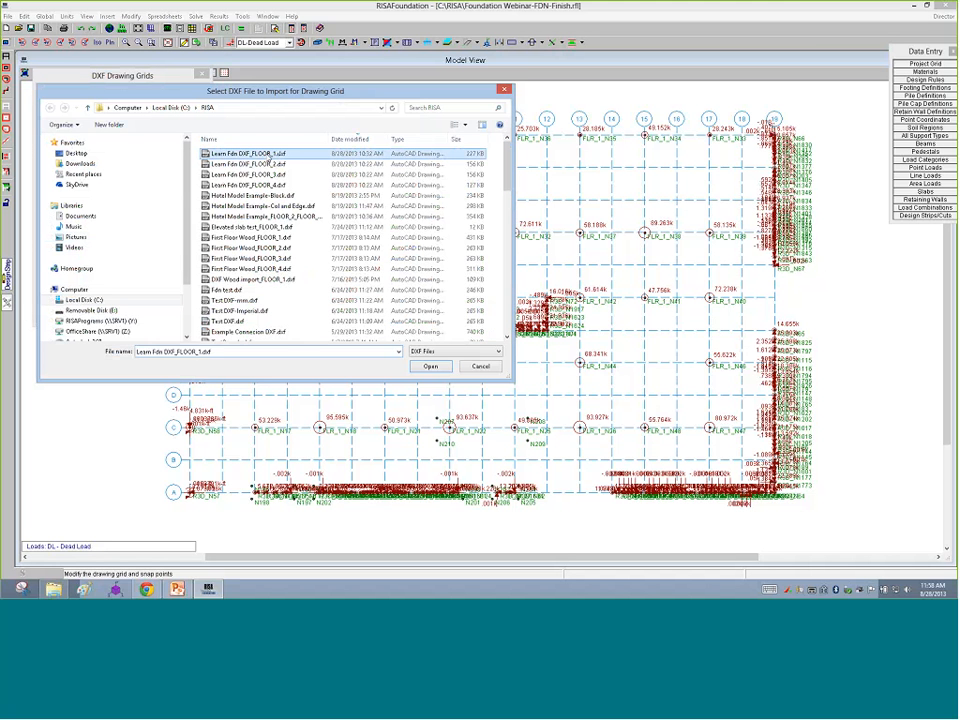
pyautogui.click(430, 366)
pyautogui.moveTo(162, 165); pyautogui.dragTo(233, 148)
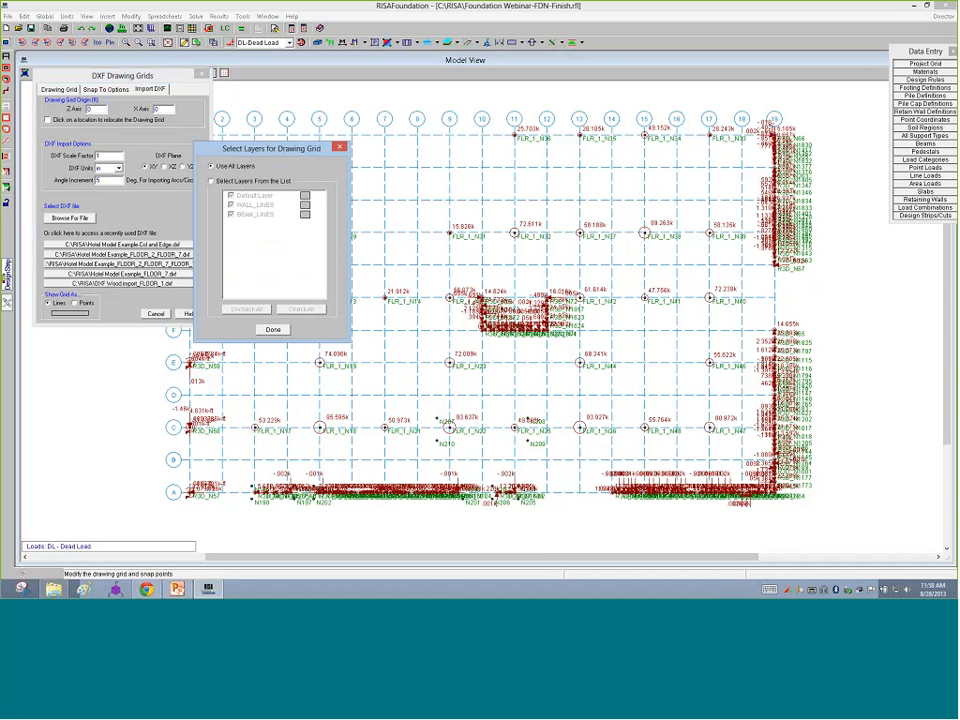
pyautogui.click(273, 329)
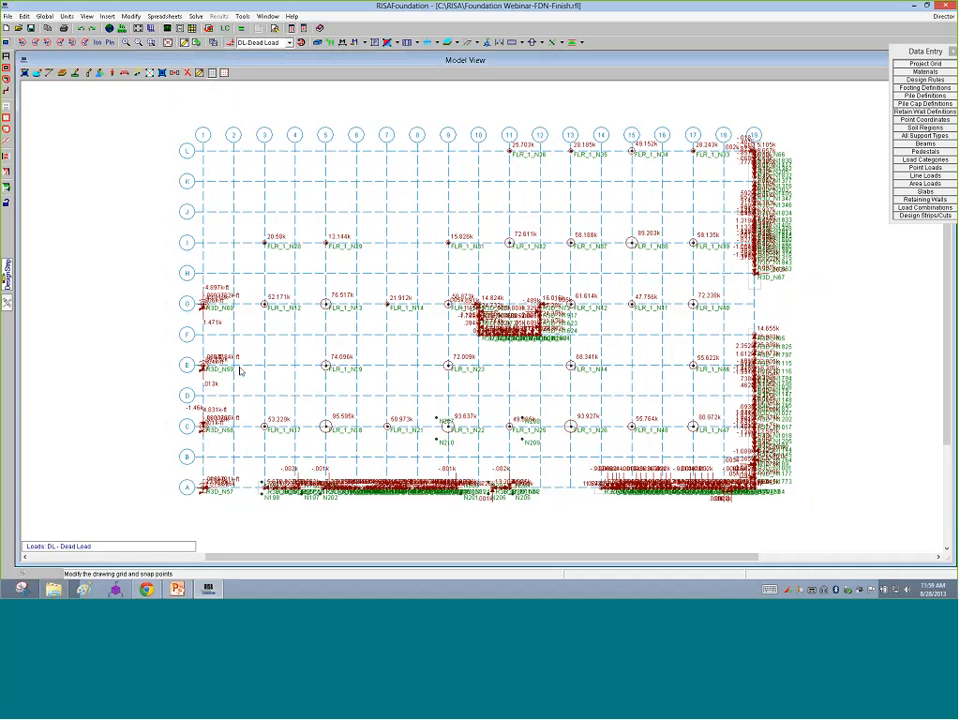
# Step: Hide the load display and examine the imported DXF footing outlines around the walls along grid line 19
pyautogui.scroll(6, 431, 496)
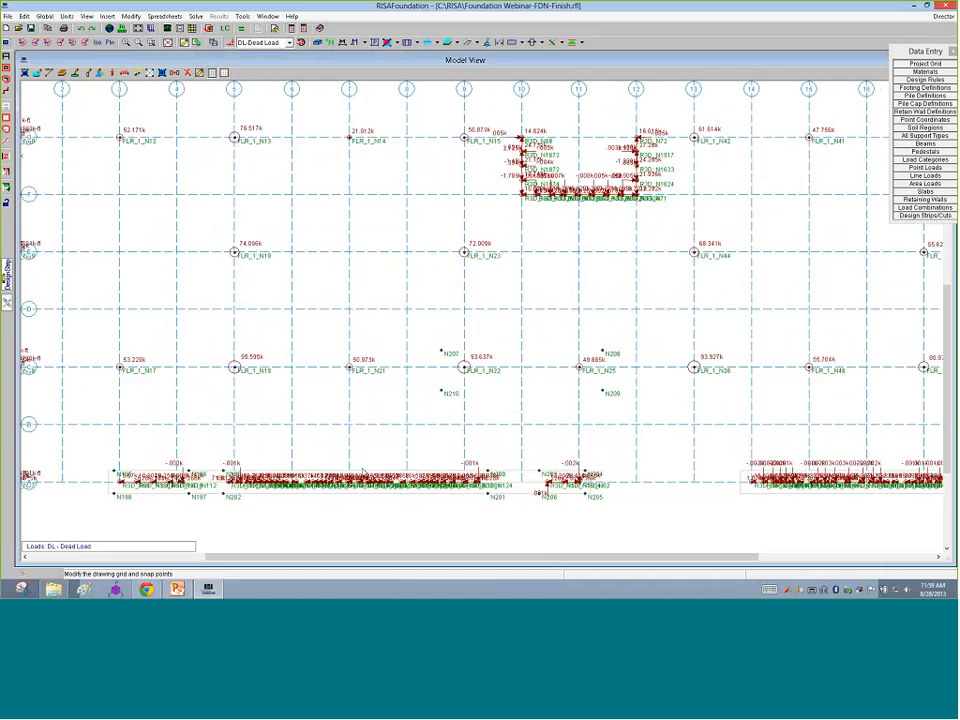
pyautogui.scroll(-5, 338, 456)
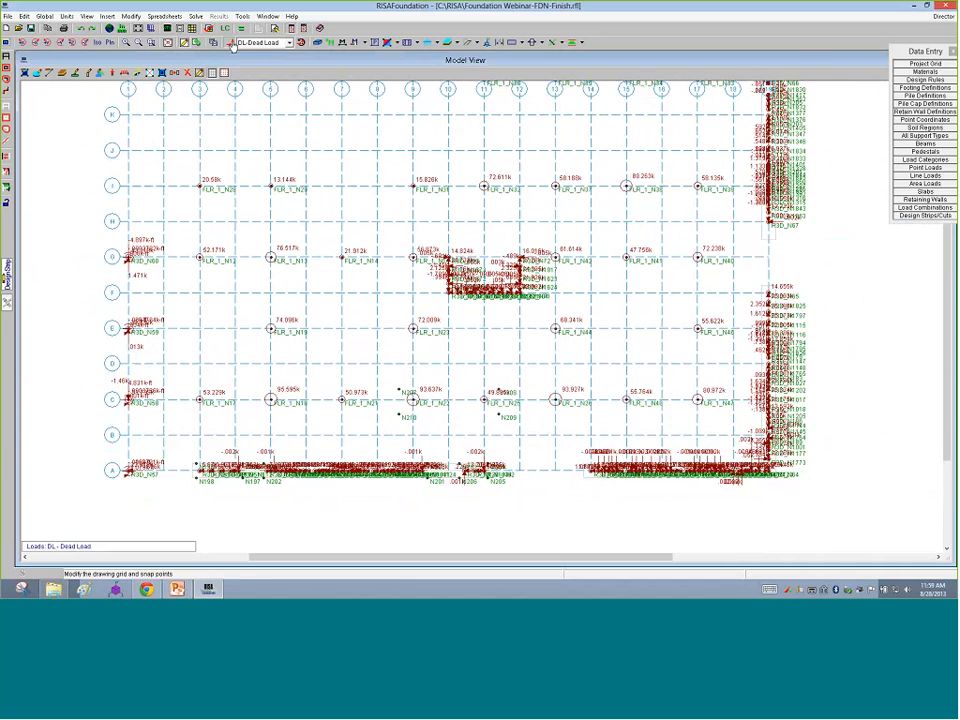
pyautogui.click(231, 43)
pyautogui.scroll(-2, 578, 118)
pyautogui.scroll(5, 513, 206)
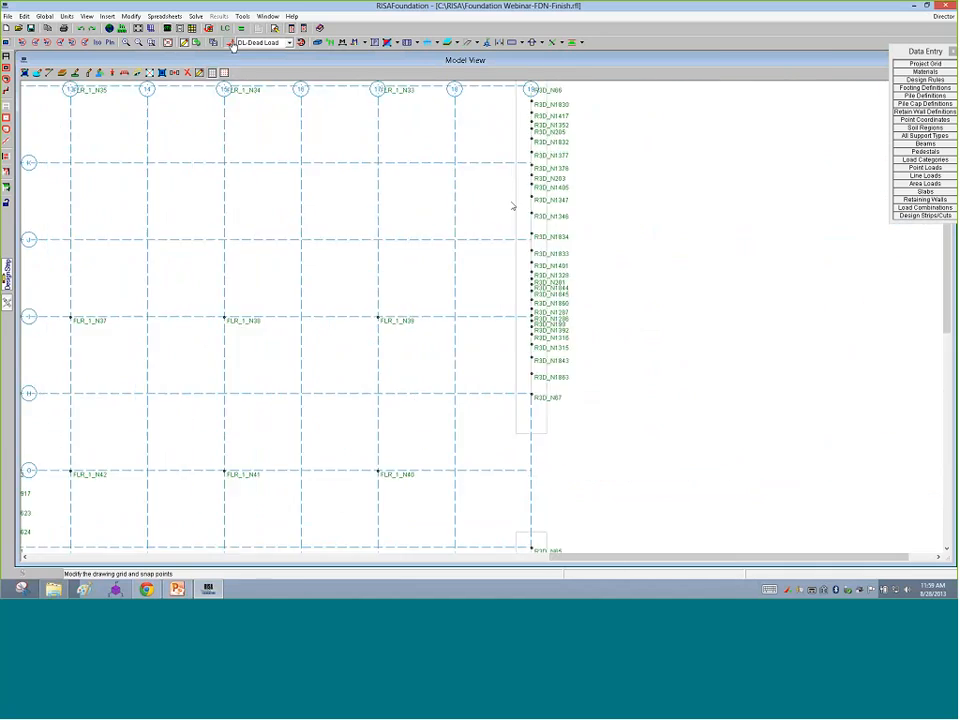
pyautogui.scroll(-2, 513, 206)
pyautogui.scroll(2, 511, 138)
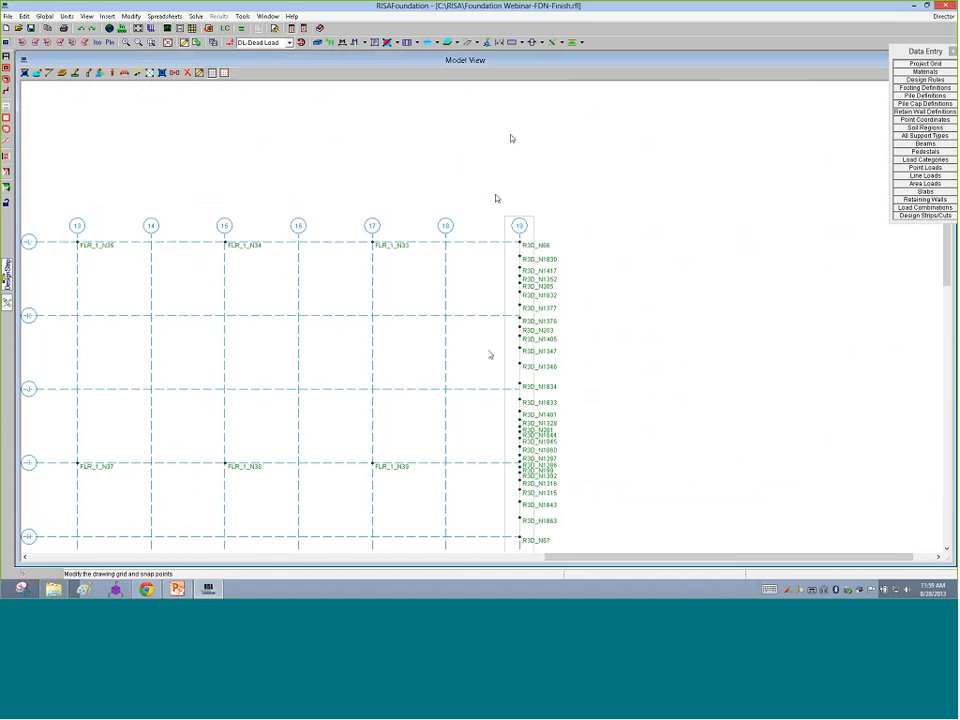
pyautogui.scroll(-2, 511, 138)
pyautogui.scroll(1, 505, 360)
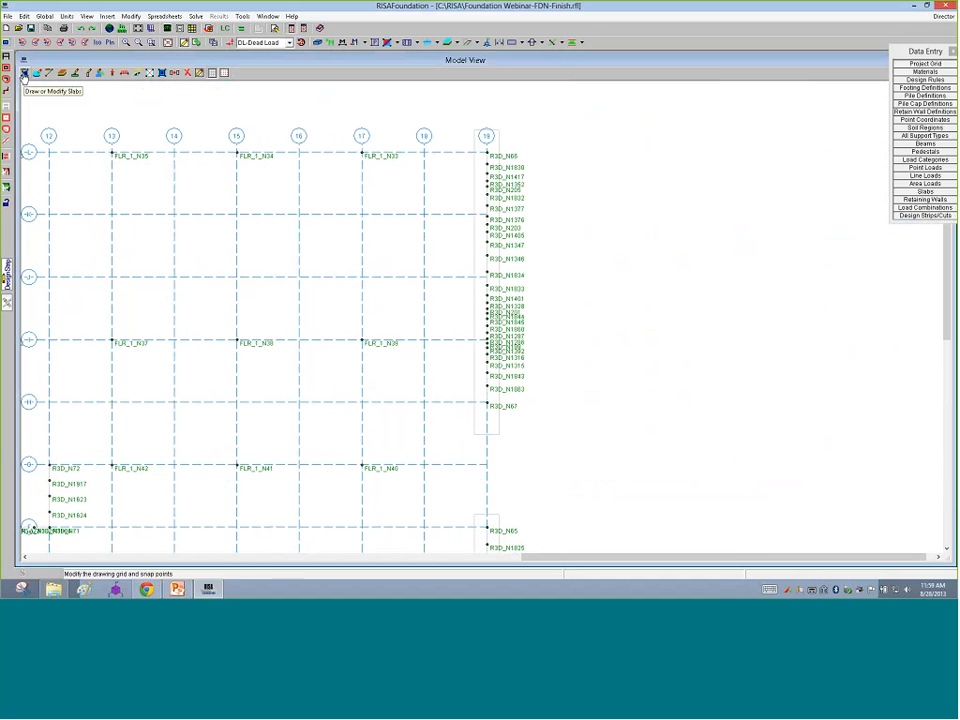
# Step: Draw a 12 in thick Conc3000NW slab over the rectangular DXF outline on grid line 19, from above grid L to below grid H
pyautogui.click(24, 74)
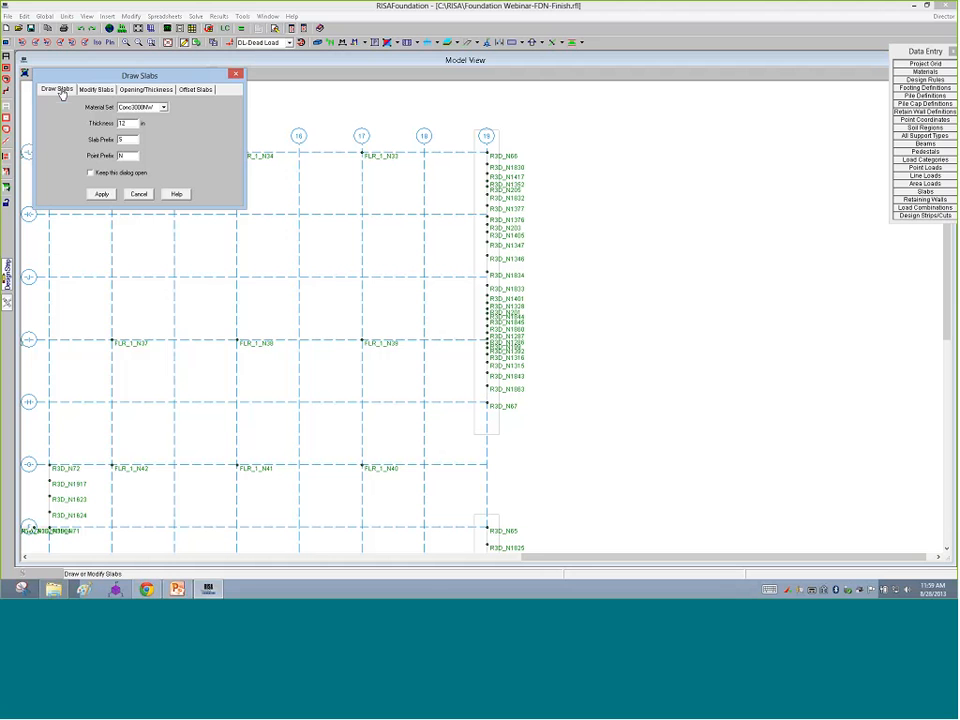
pyautogui.click(103, 193)
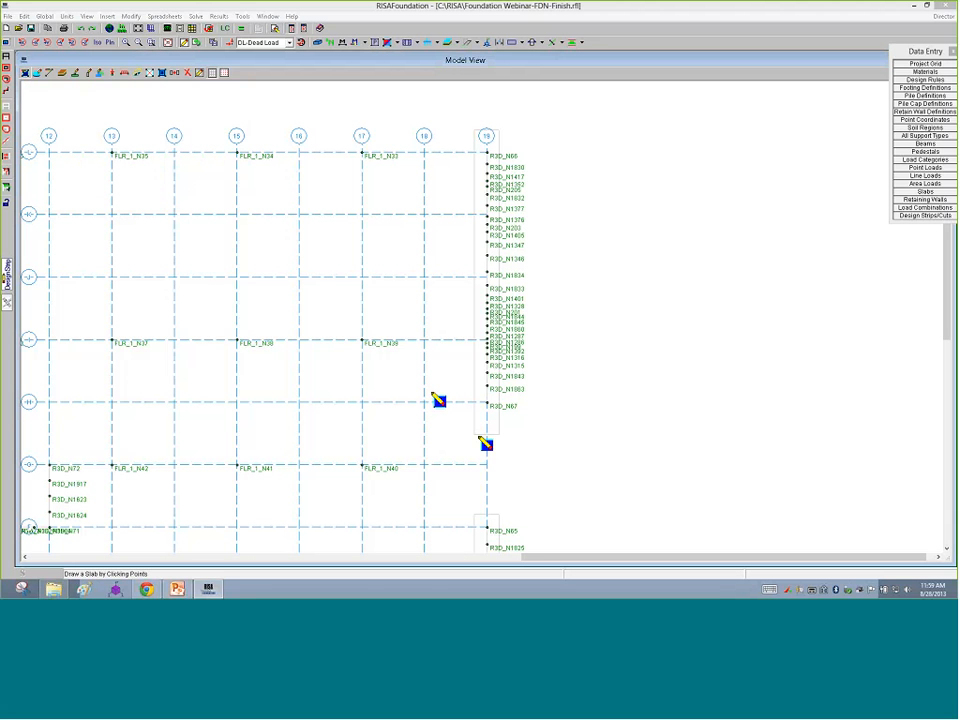
pyautogui.click(475, 435)
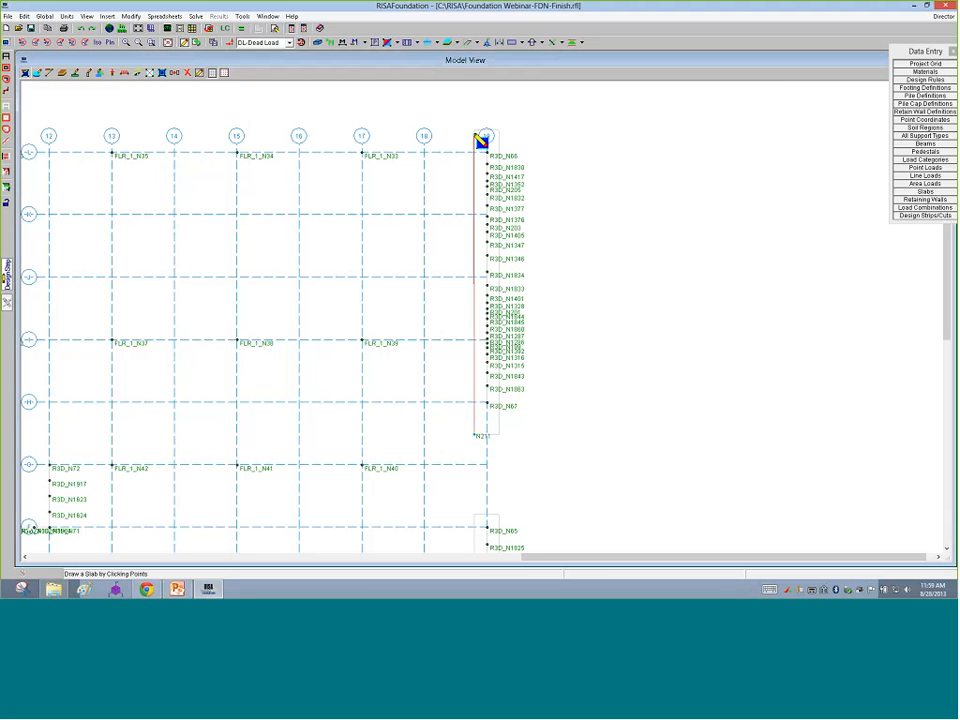
pyautogui.click(476, 132)
pyautogui.click(499, 131)
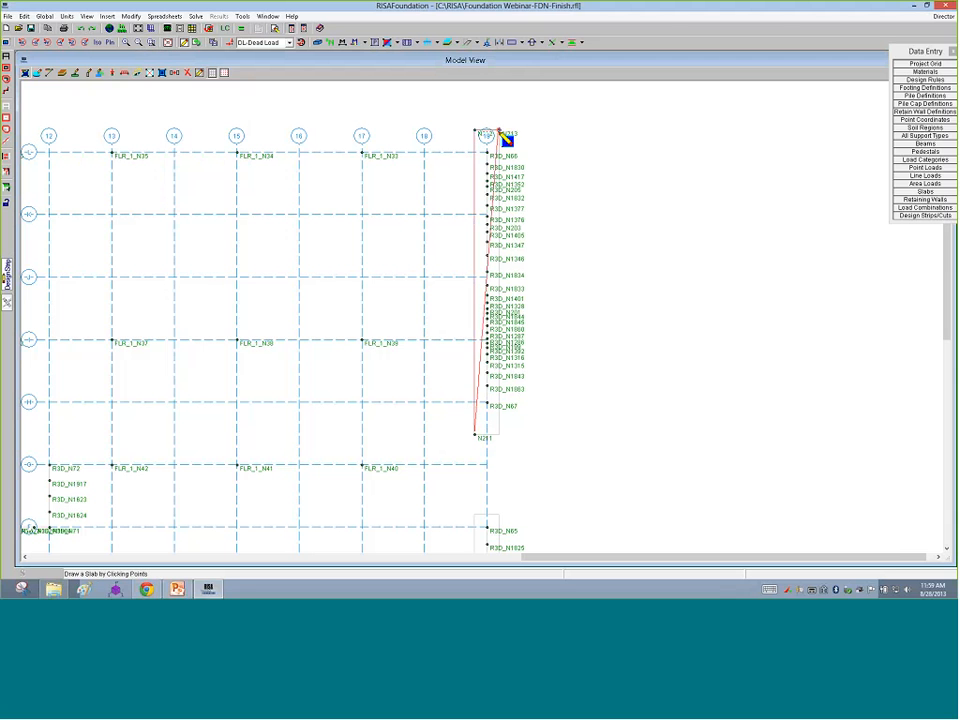
pyautogui.click(500, 437)
pyautogui.scroll(-4, 542, 161)
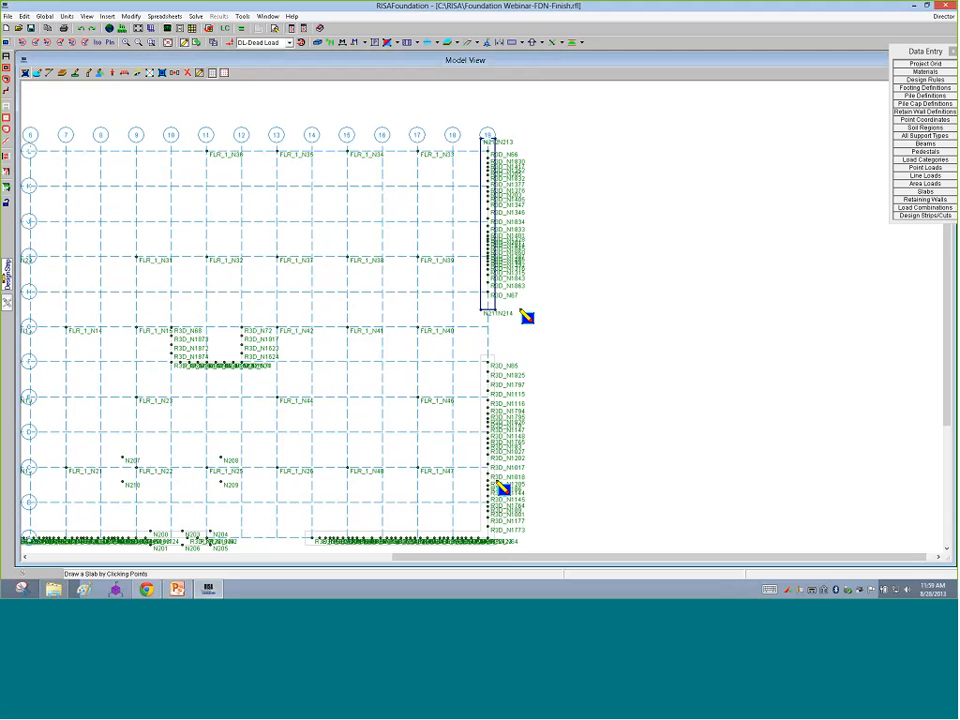
# Step: Draw an L-shaped slab over the DXF outline, down grid line 19 from just above grid F to grid A, along grid A to grid 14
pyautogui.scroll(-1, 527, 317)
pyautogui.scroll(1, 487, 312)
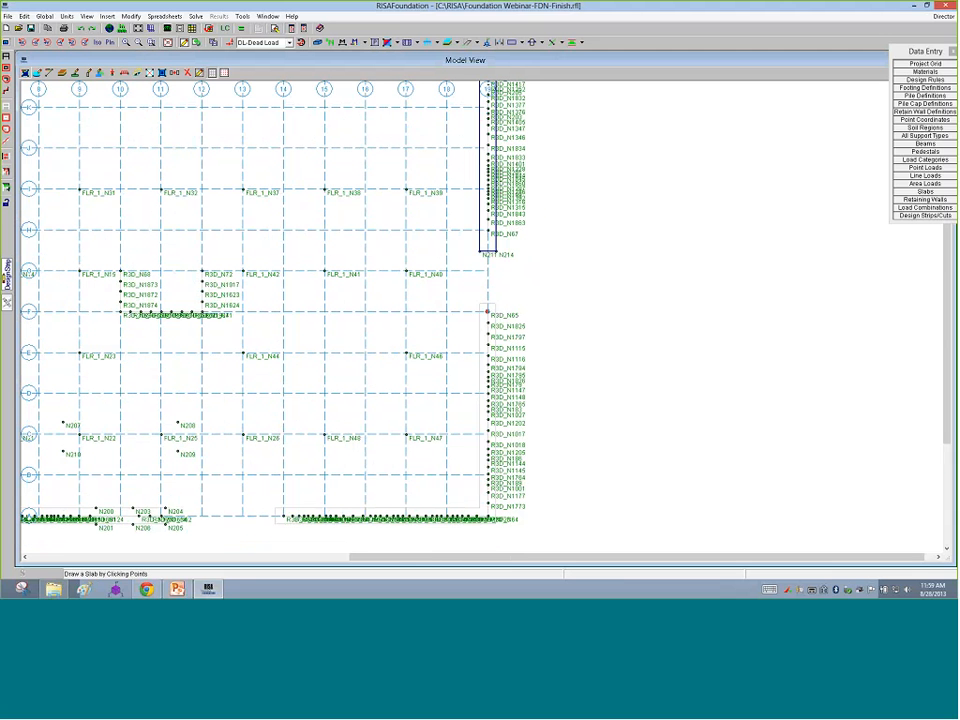
pyautogui.click(480, 304)
pyautogui.click(496, 304)
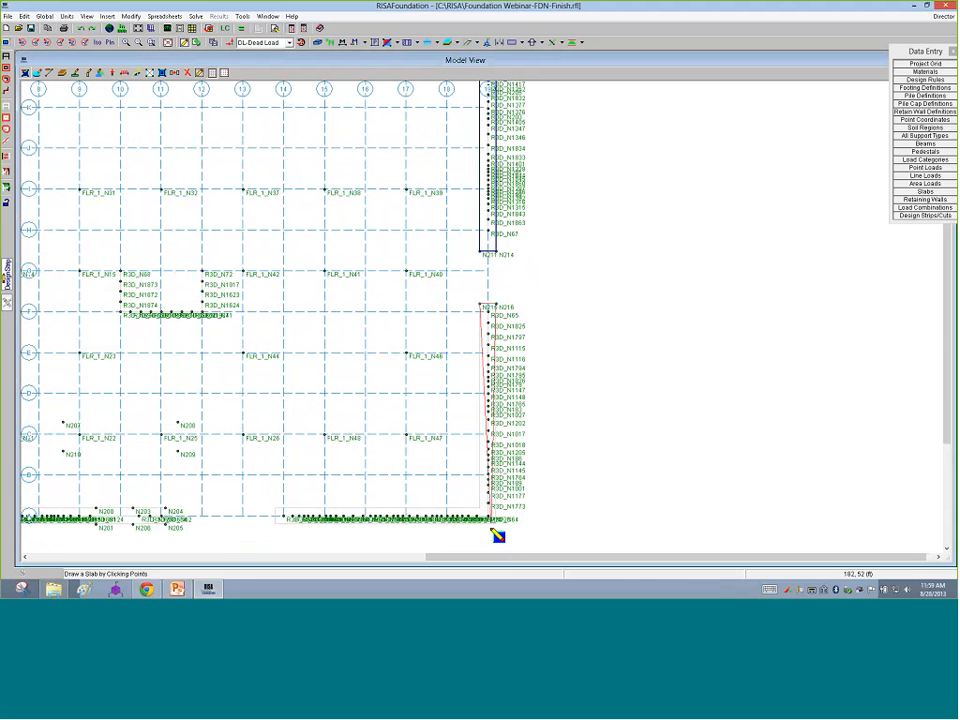
pyautogui.click(496, 525)
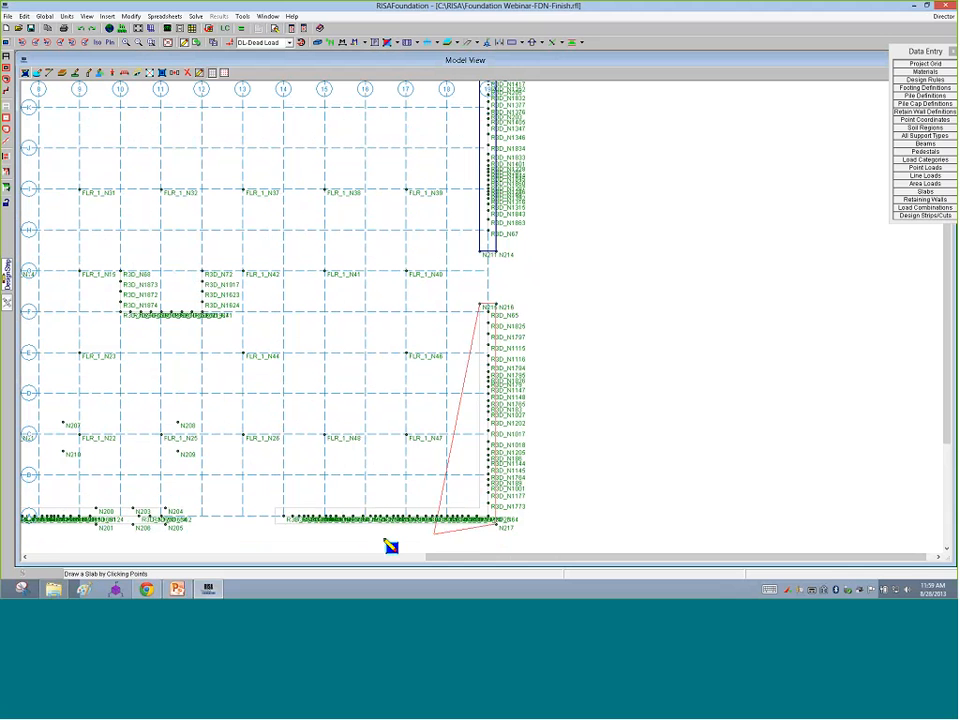
pyautogui.click(284, 519)
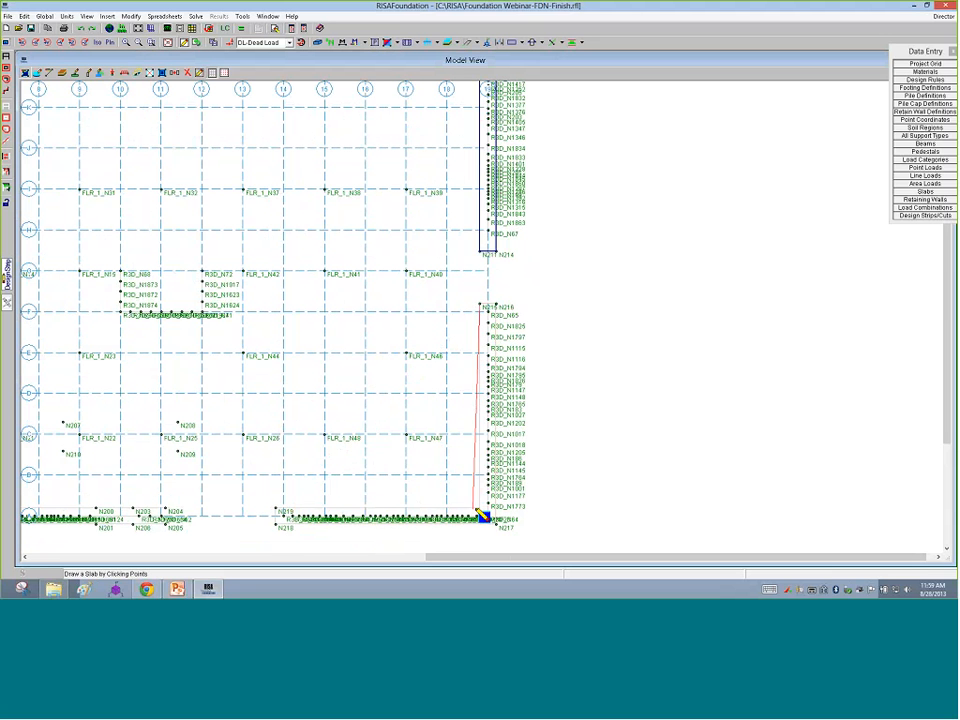
pyautogui.doubleClick(480, 509)
# Step: Draw two rectangular slabs along grid line A, one through points N195 to N198 and one through points N199 to N202
pyautogui.scroll(-2, 454, 407)
pyautogui.scroll(3, 298, 441)
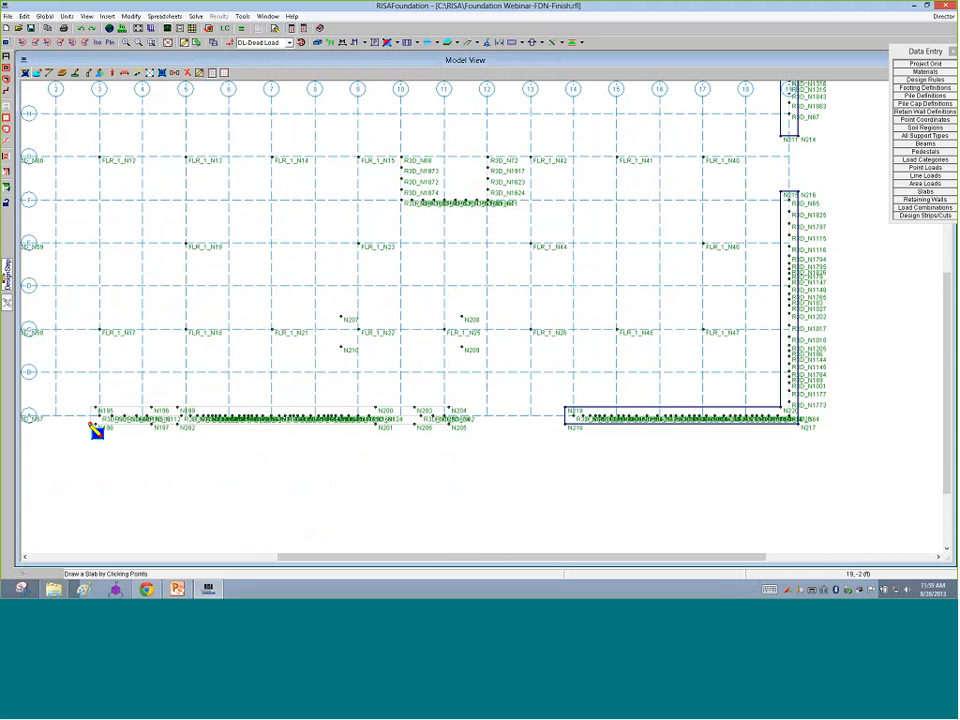
pyautogui.scroll(2, 96, 430)
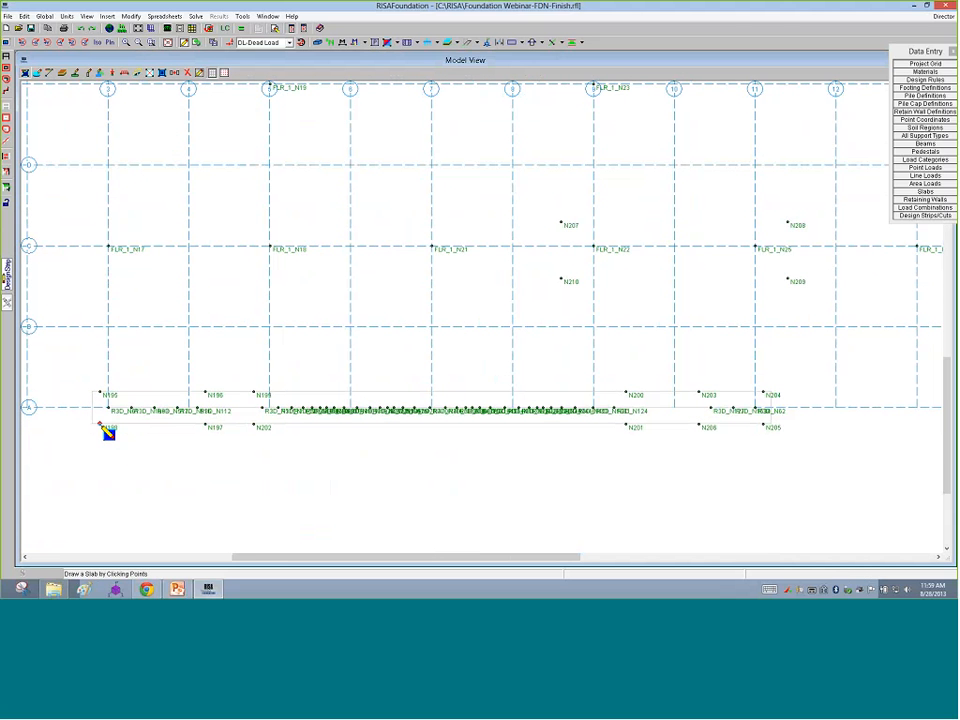
pyautogui.click(100, 427)
pyautogui.click(101, 395)
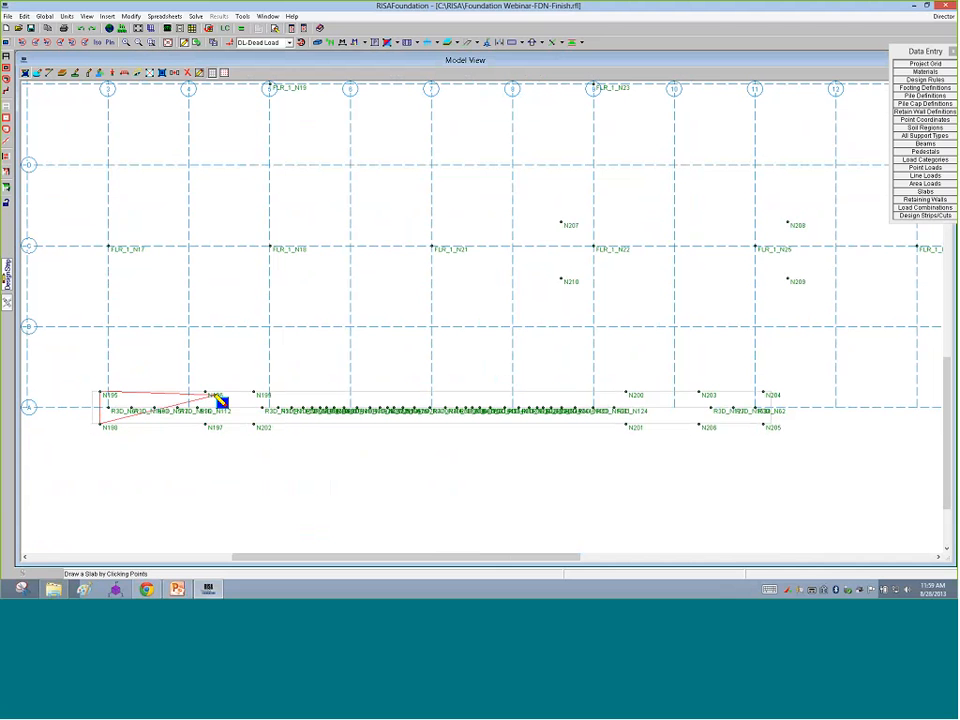
pyautogui.click(213, 397)
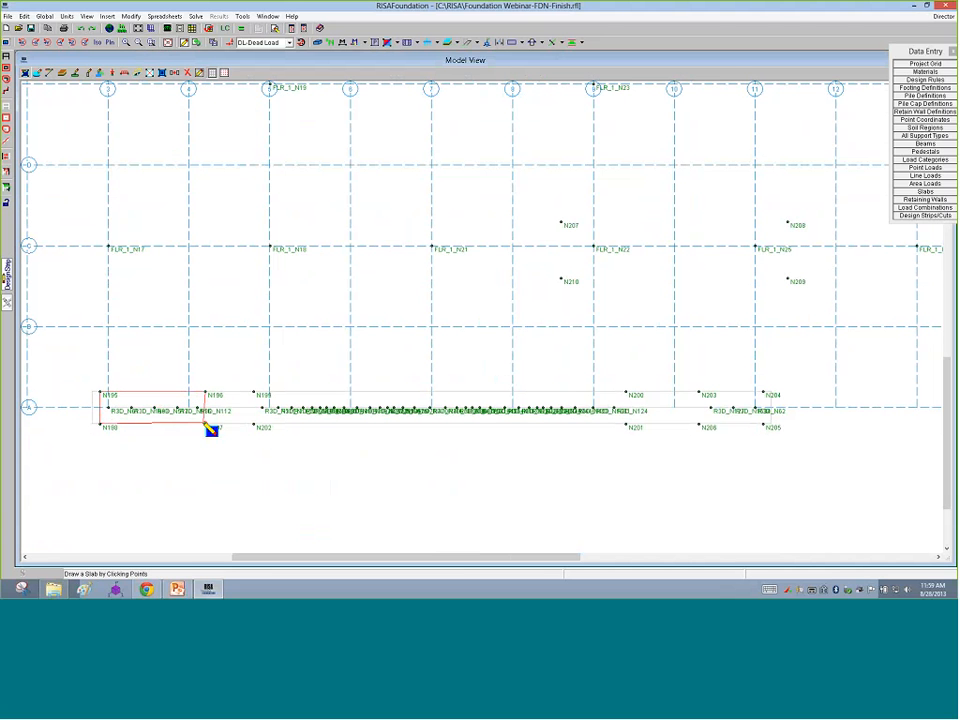
pyautogui.click(206, 428)
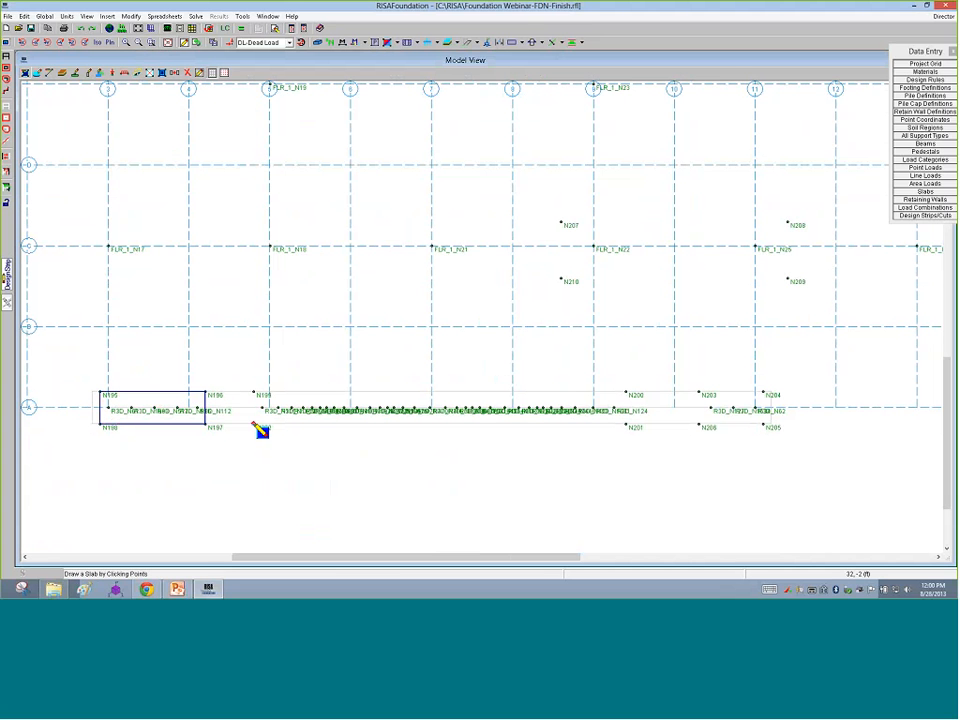
pyautogui.click(627, 394)
pyautogui.click(627, 427)
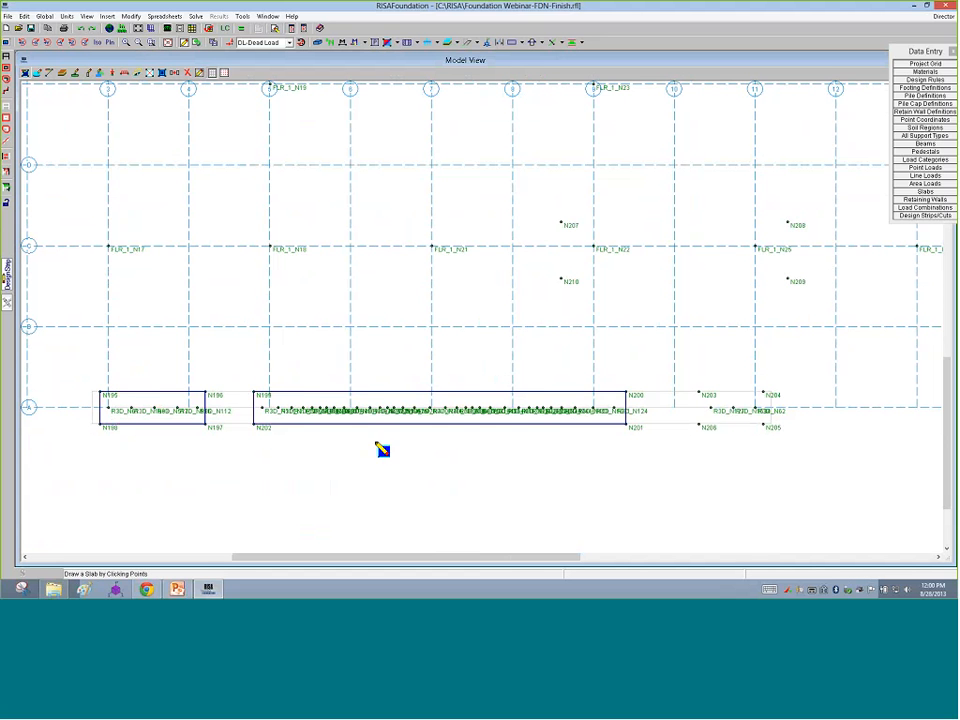
# Step: Draw a rectangular slab on grid line A through points N203, N204, N205 and N206
pyautogui.scroll(-2, 204, 484)
pyautogui.scroll(3, 531, 411)
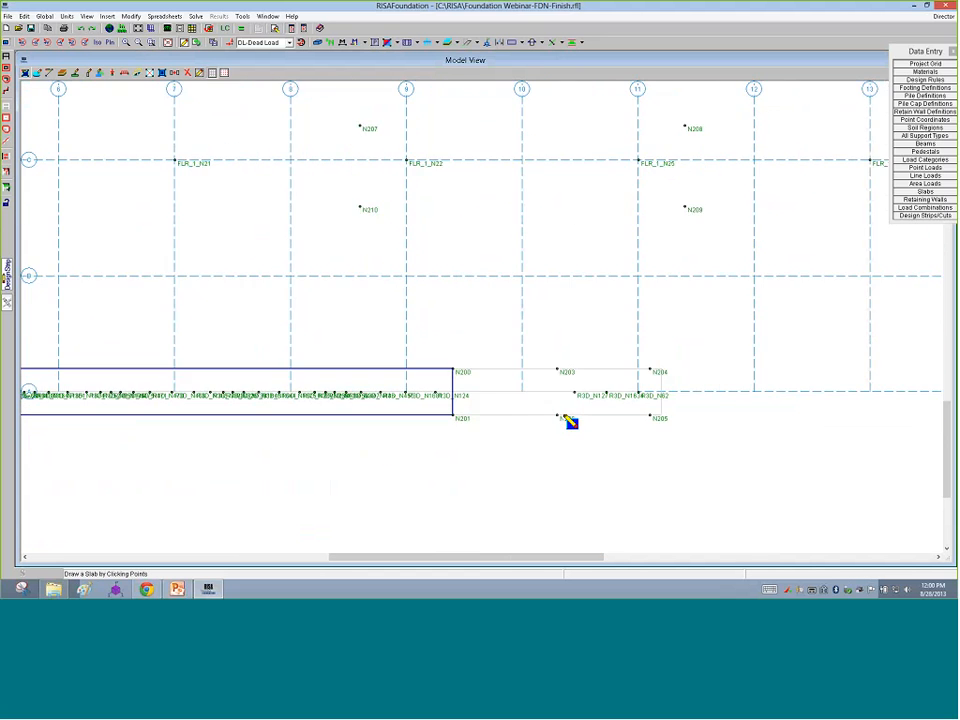
pyautogui.click(559, 417)
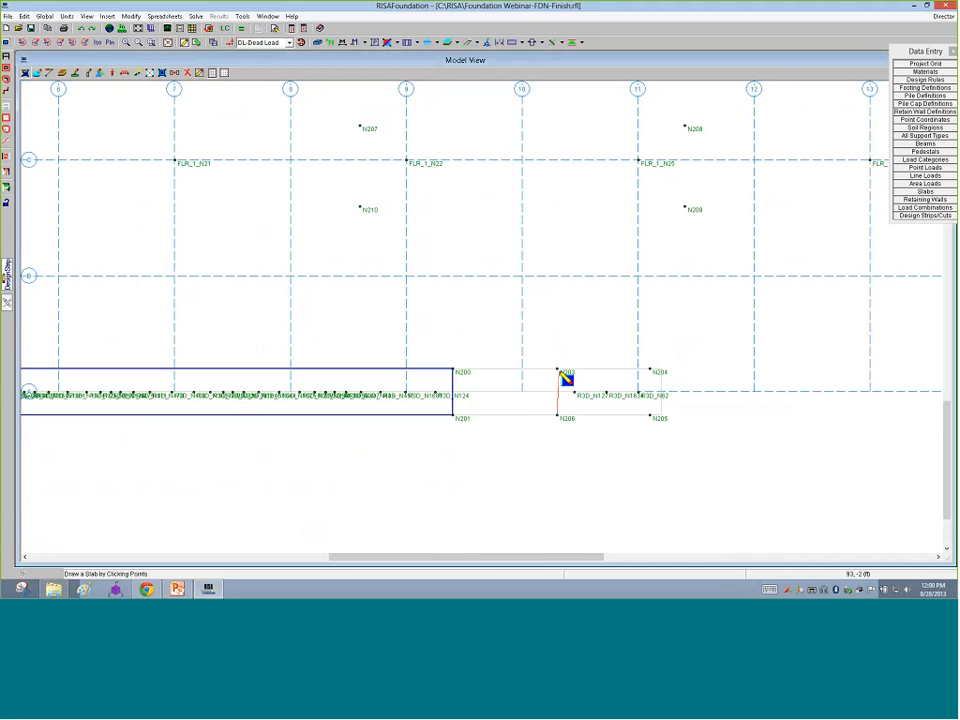
pyautogui.click(559, 372)
pyautogui.click(650, 372)
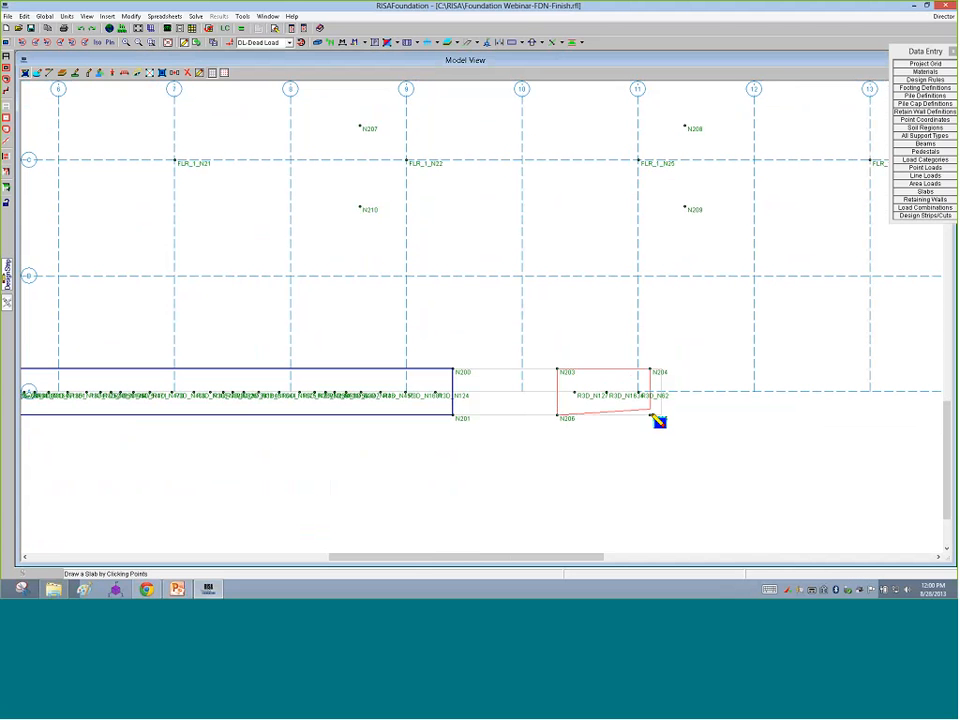
pyautogui.click(650, 417)
pyautogui.click(559, 417)
pyautogui.doubleClick(653, 416)
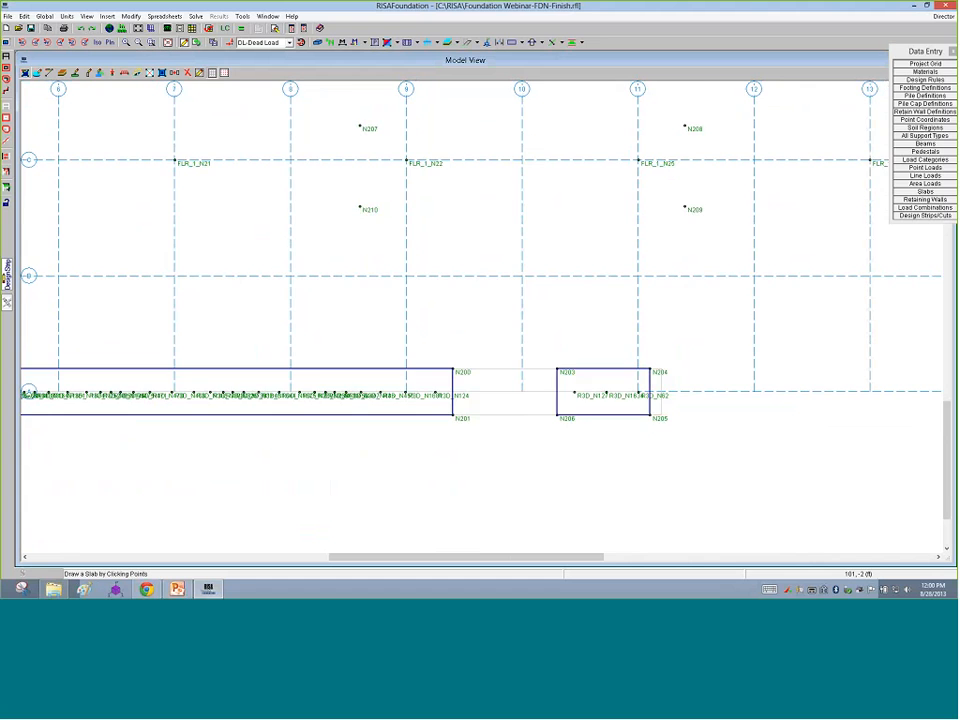
# Step: Display the dead loads and draw a rectangular slab around the core walls, between grid lines 9 and 13 and grid lines E and I
pyautogui.scroll(-5, 490, 442)
pyautogui.scroll(-3, 169, 360)
pyautogui.scroll(2, 275, 240)
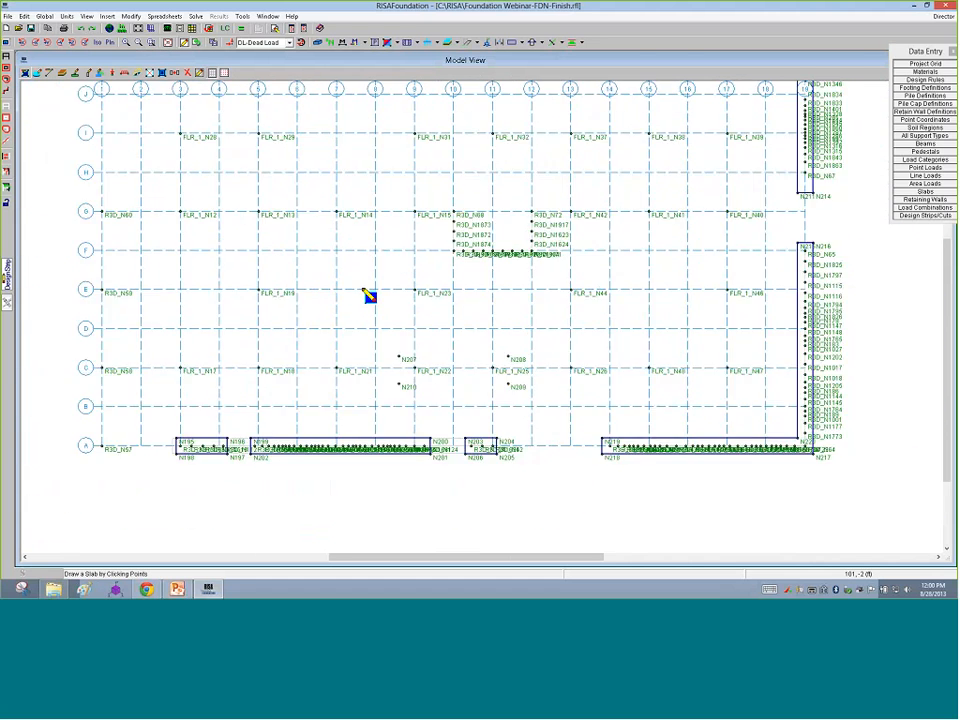
pyautogui.scroll(-4, 362, 288)
pyautogui.scroll(4, 338, 211)
pyautogui.scroll(2, 320, 197)
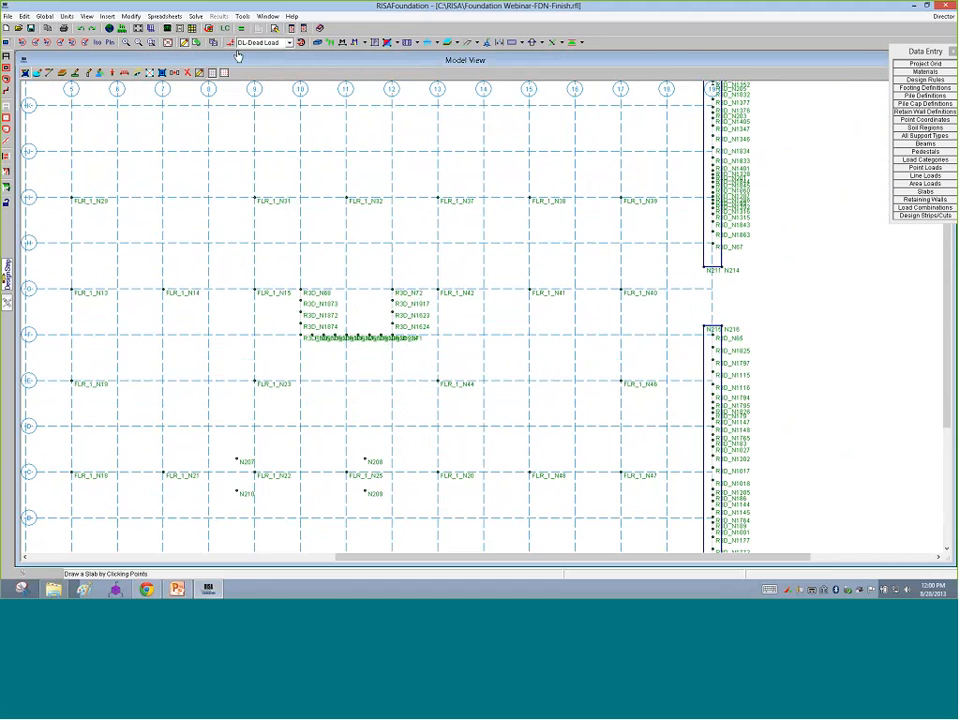
pyautogui.click(231, 43)
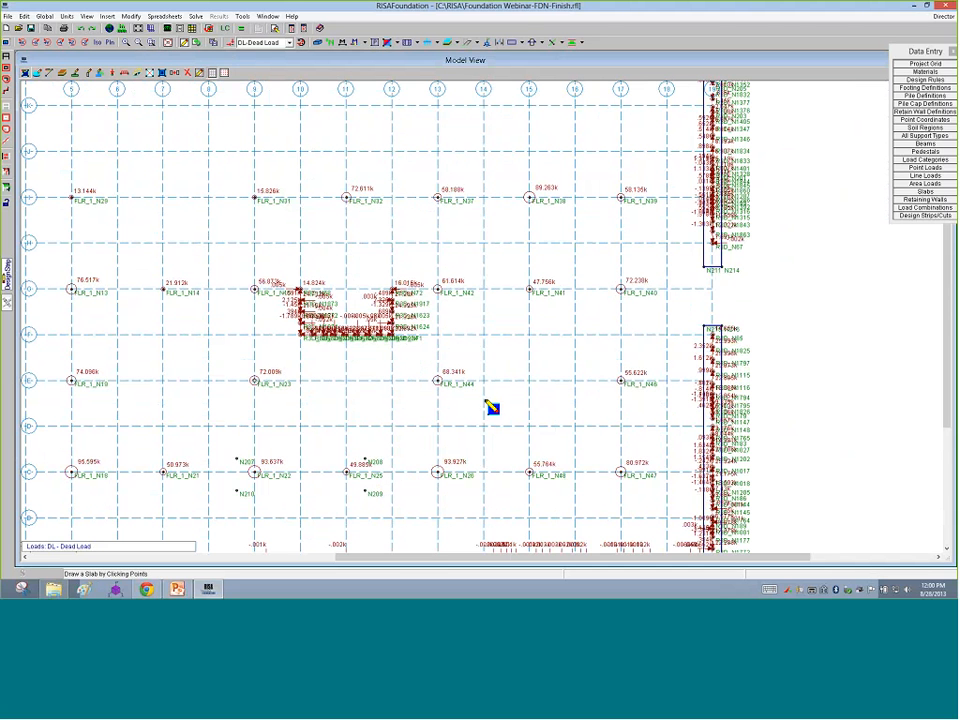
pyautogui.click(255, 382)
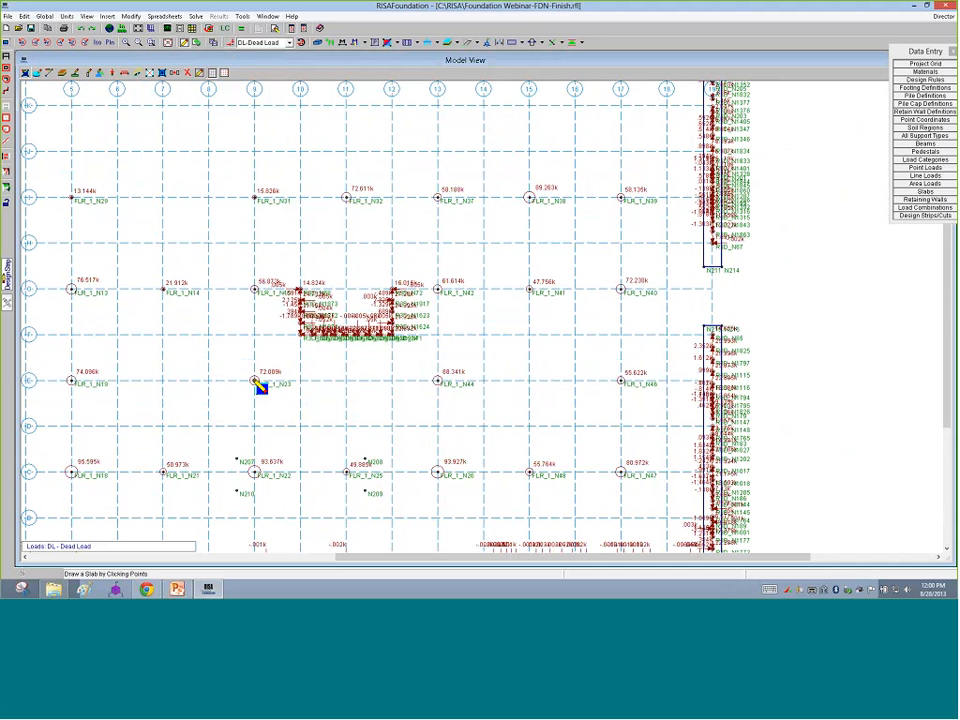
pyautogui.click(256, 198)
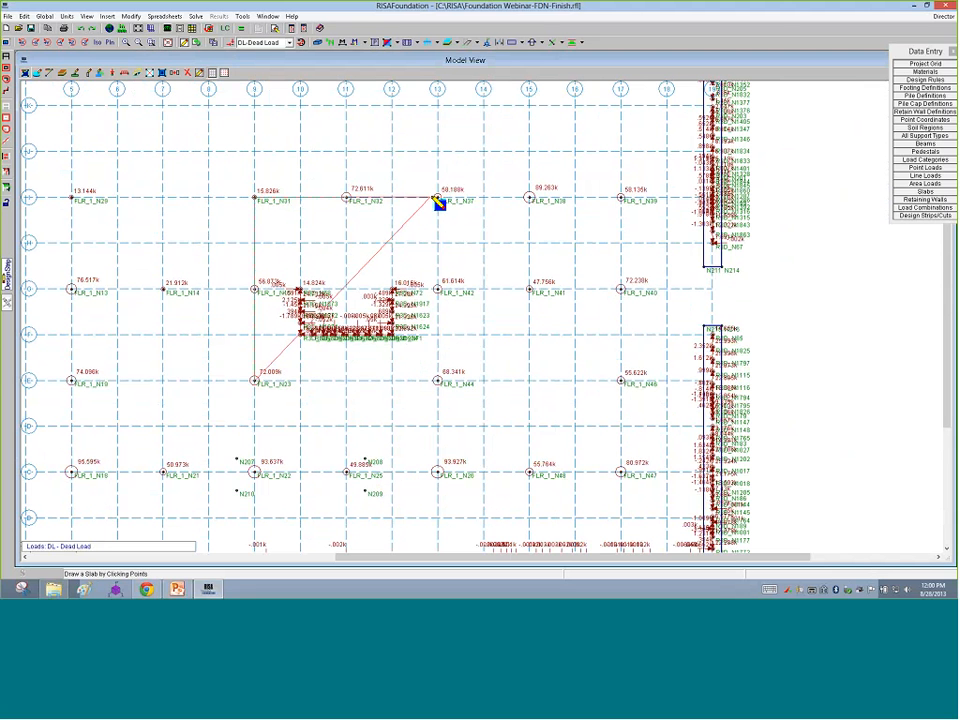
pyautogui.click(438, 198)
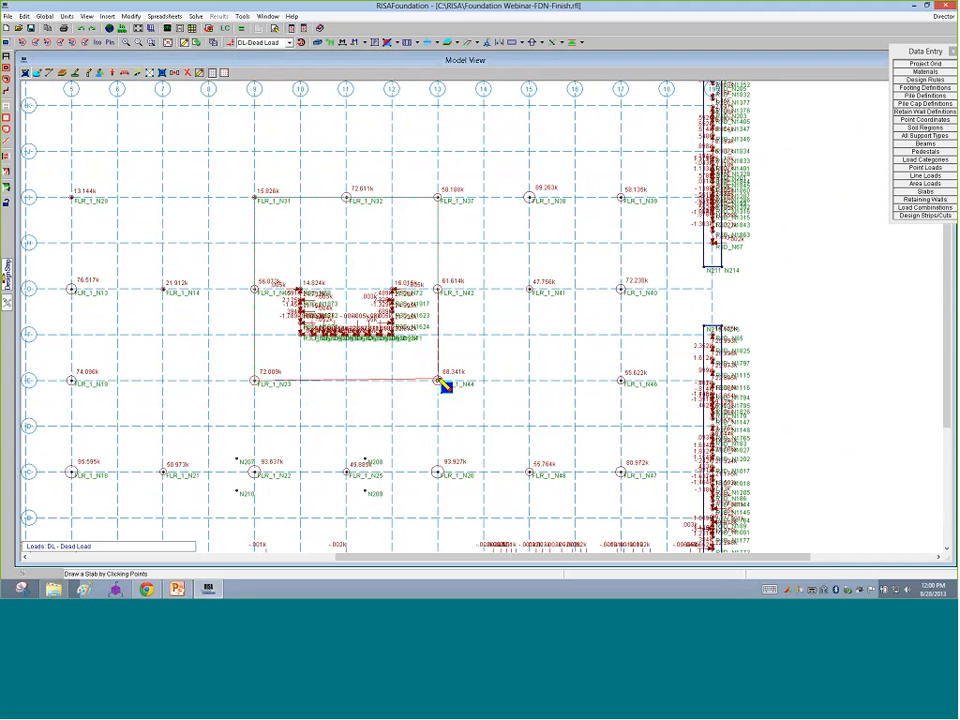
pyautogui.doubleClick(438, 381)
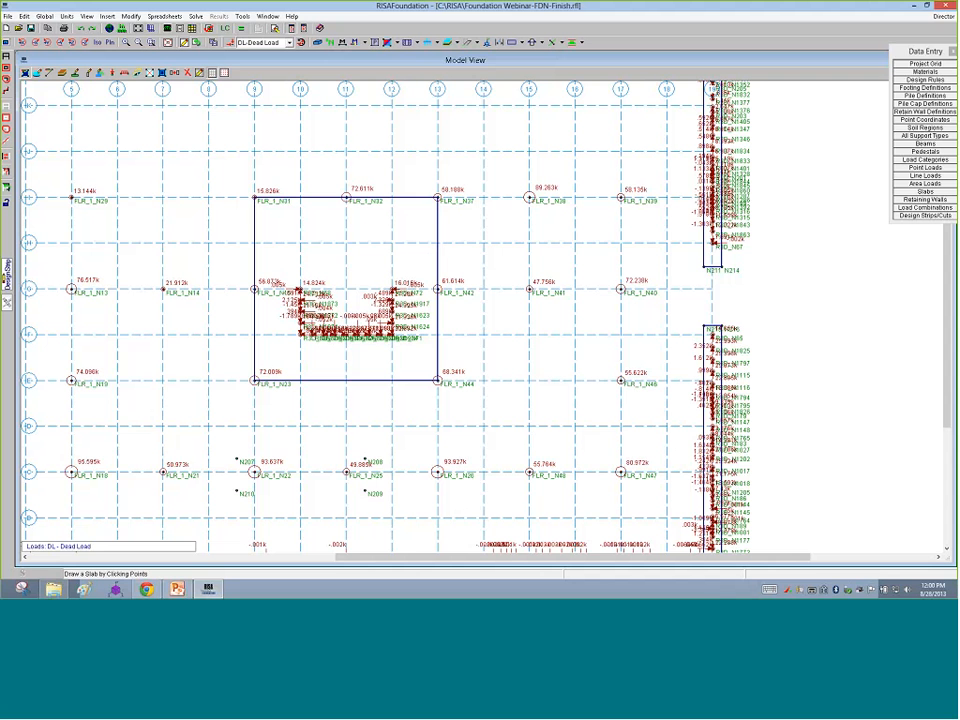
# Step: Offset all edges of the slab around the core walls outward by 3 ft
pyautogui.scroll(2, 257, 198)
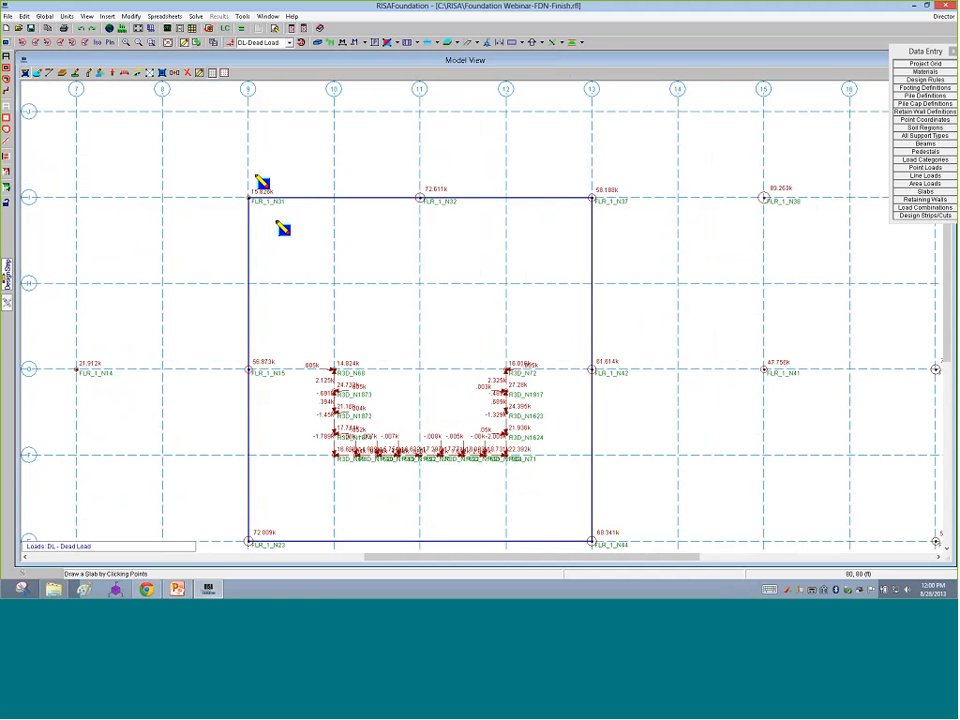
pyautogui.scroll(-1, 243, 192)
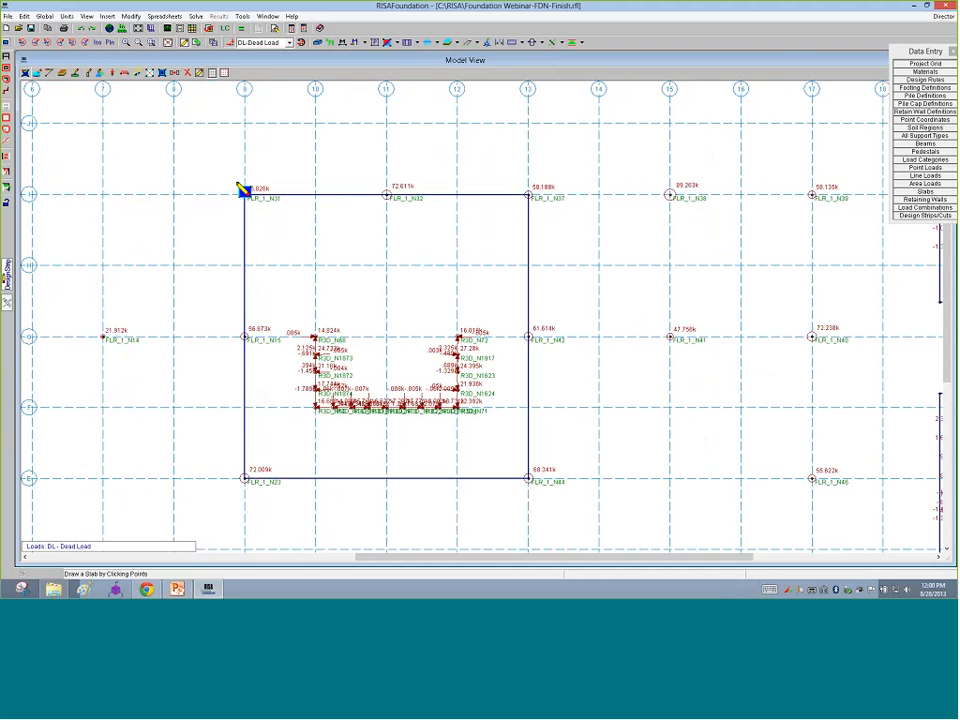
pyautogui.scroll(-1, 241, 188)
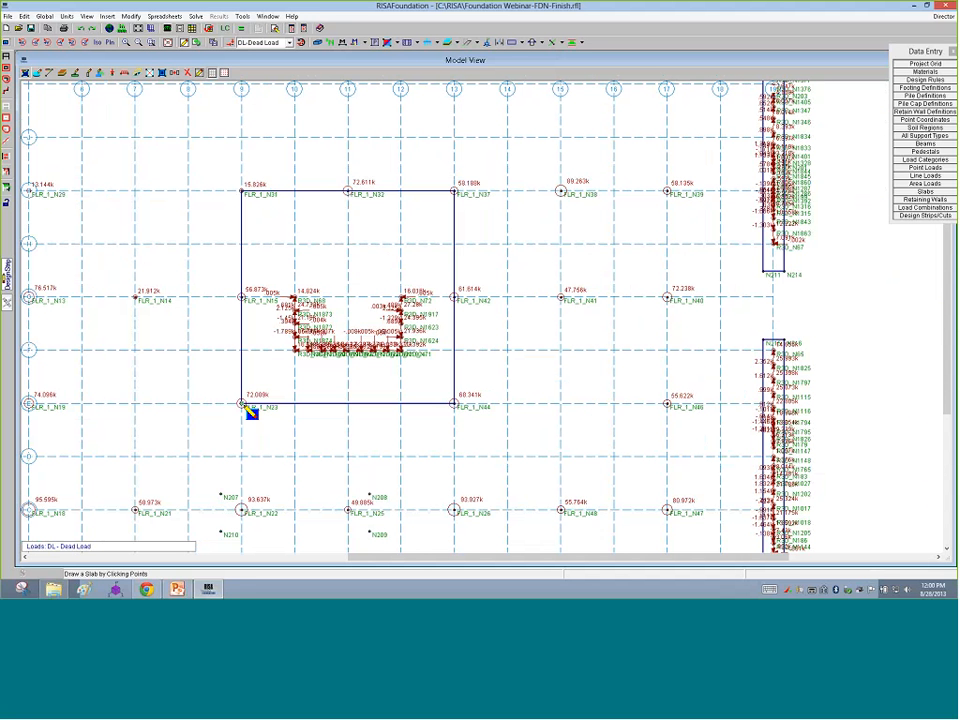
pyautogui.click(36, 74)
pyautogui.click(195, 90)
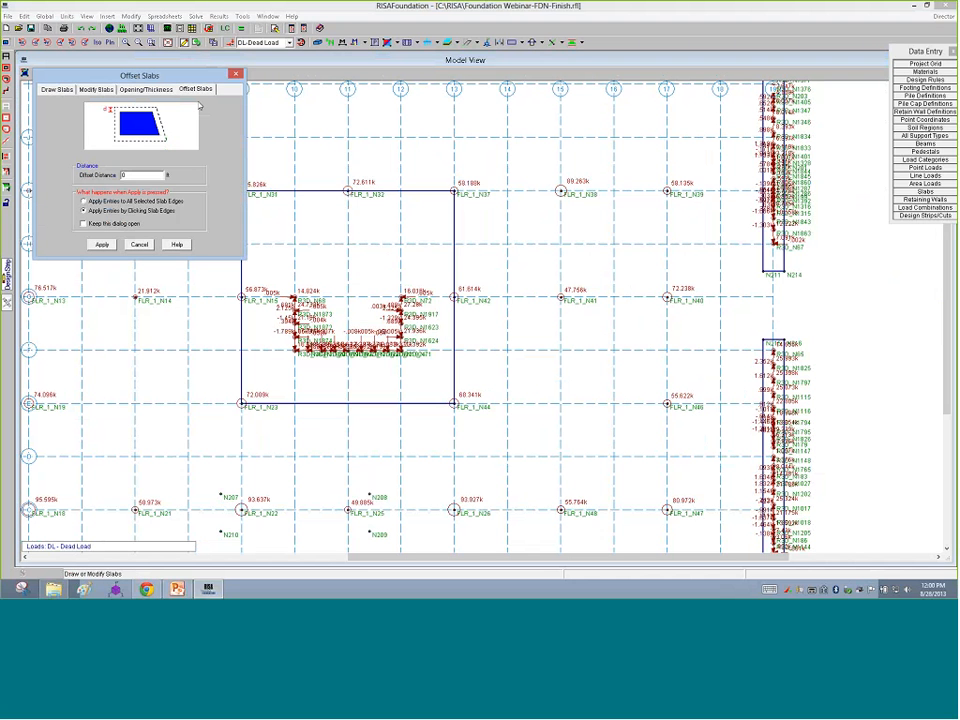
pyautogui.moveTo(138, 176); pyautogui.dragTo(67, 180)
pyautogui.write('3')
pyautogui.click(101, 244)
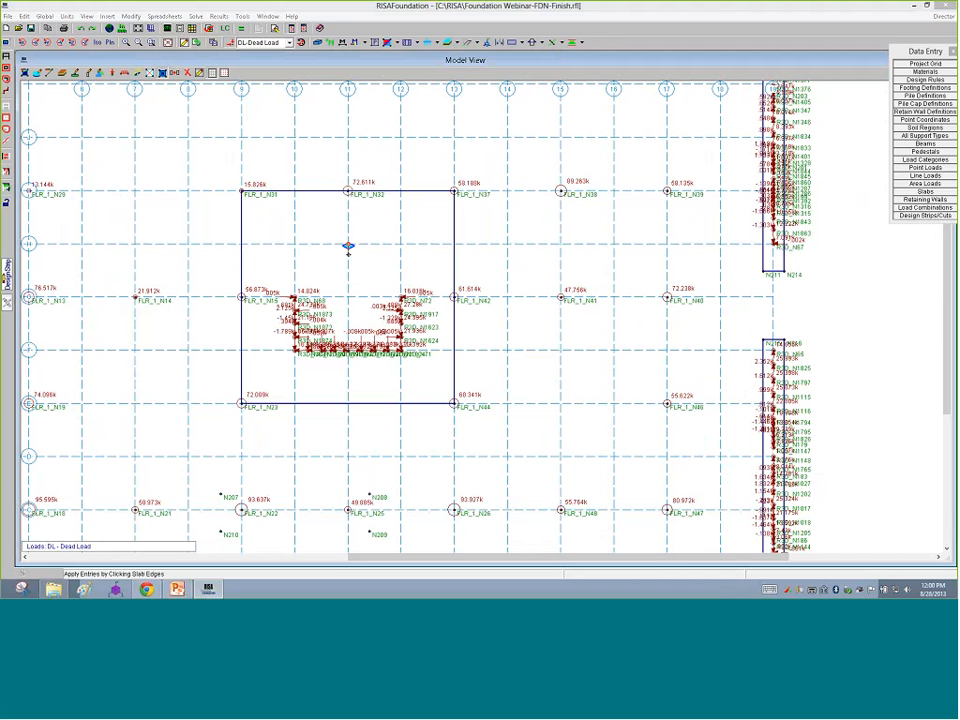
pyautogui.click(348, 246)
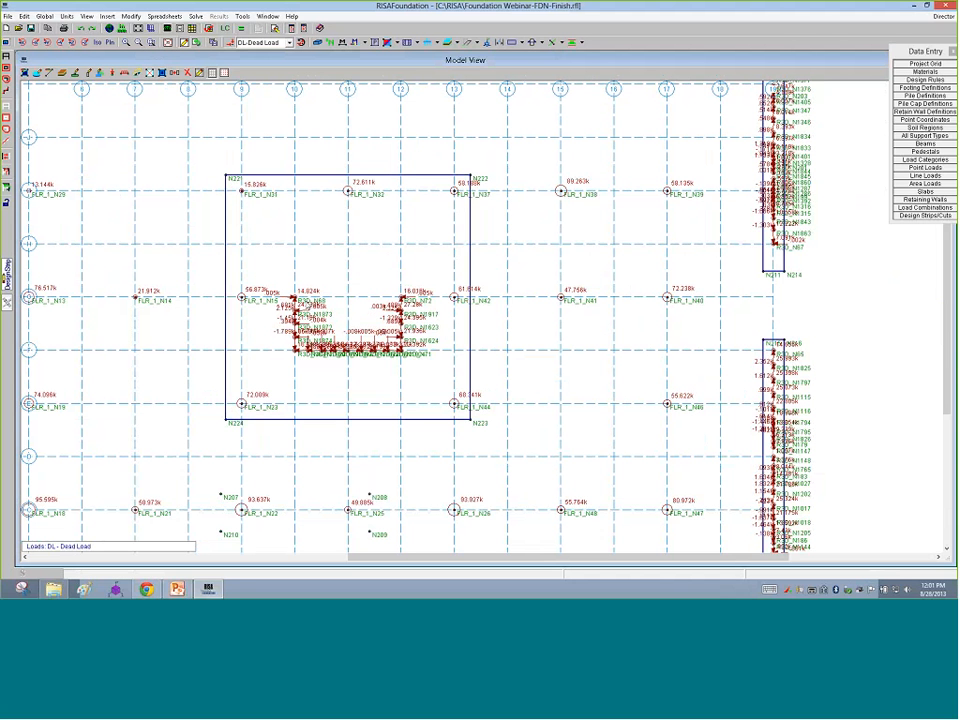
# Step: Cut a rectangular opening by corner points in the core slab, between grid lines 10 and 12, from grid G to above grid F, using universal snap points
pyautogui.click(37, 73)
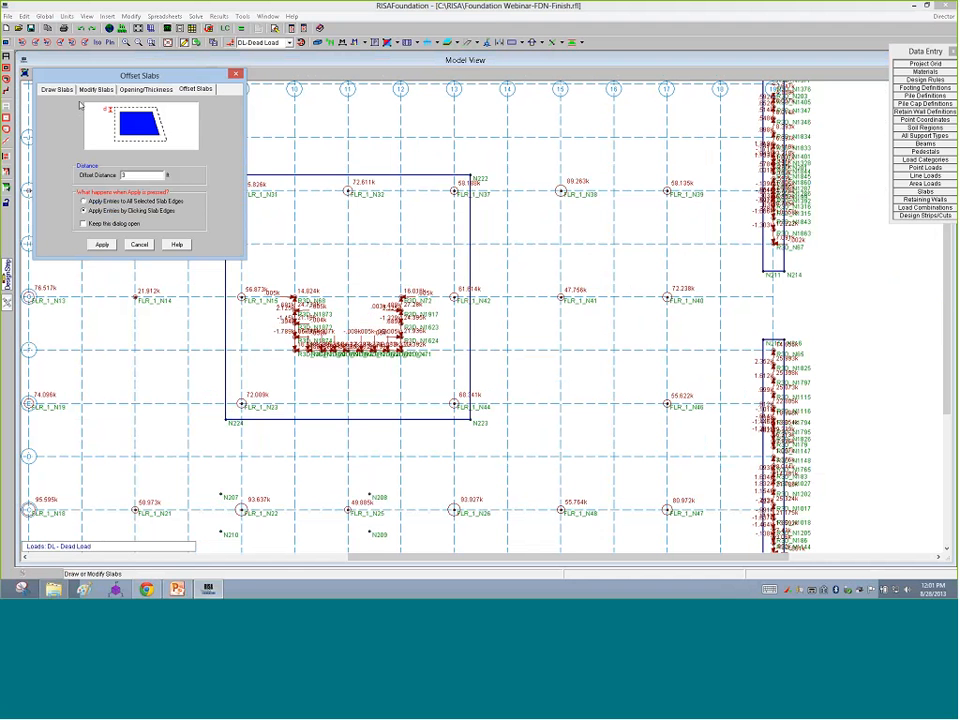
pyautogui.moveTo(110, 69); pyautogui.dragTo(113, 88)
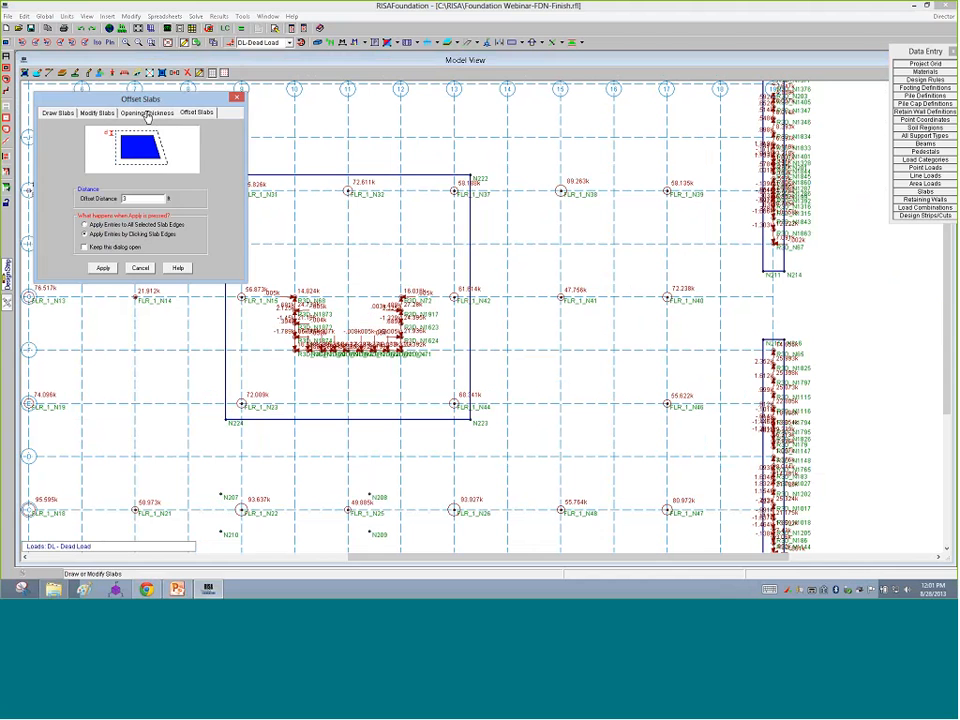
pyautogui.click(147, 113)
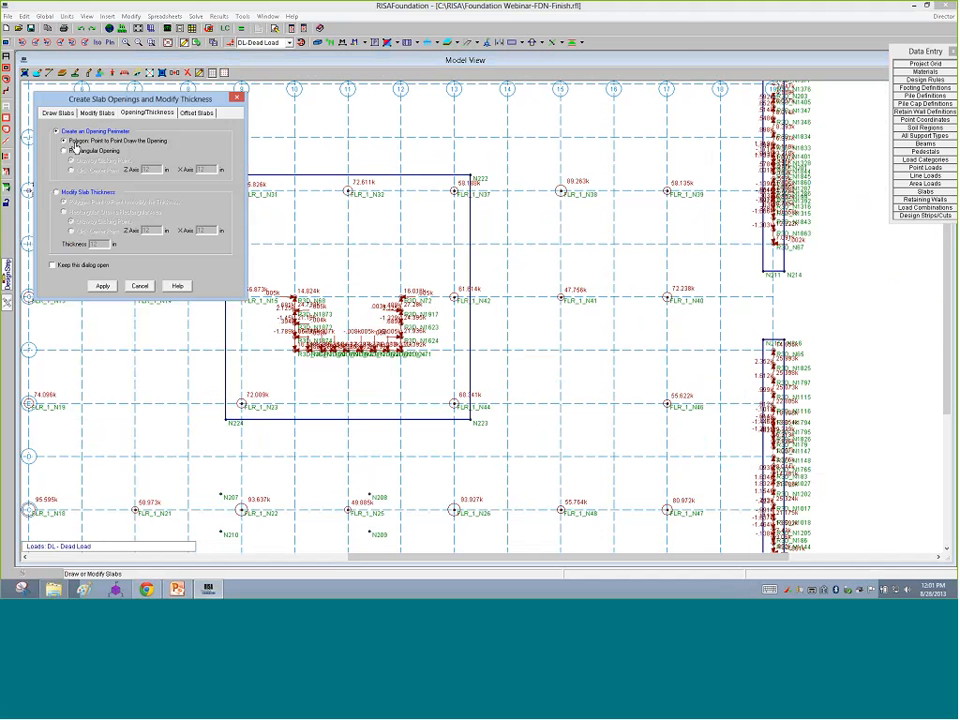
pyautogui.click(65, 150)
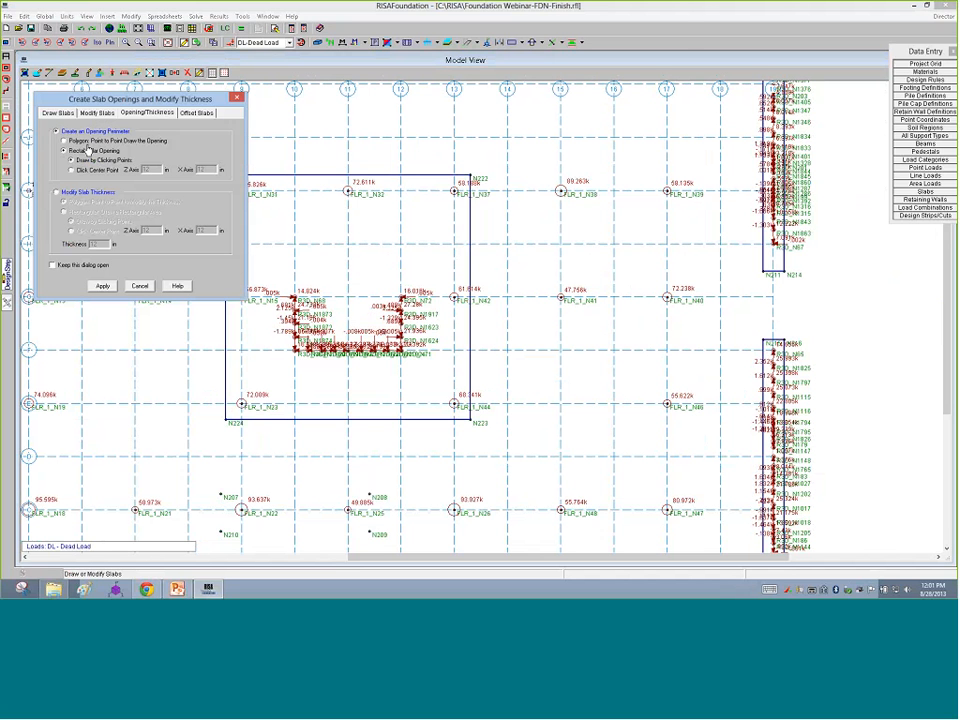
pyautogui.click(102, 286)
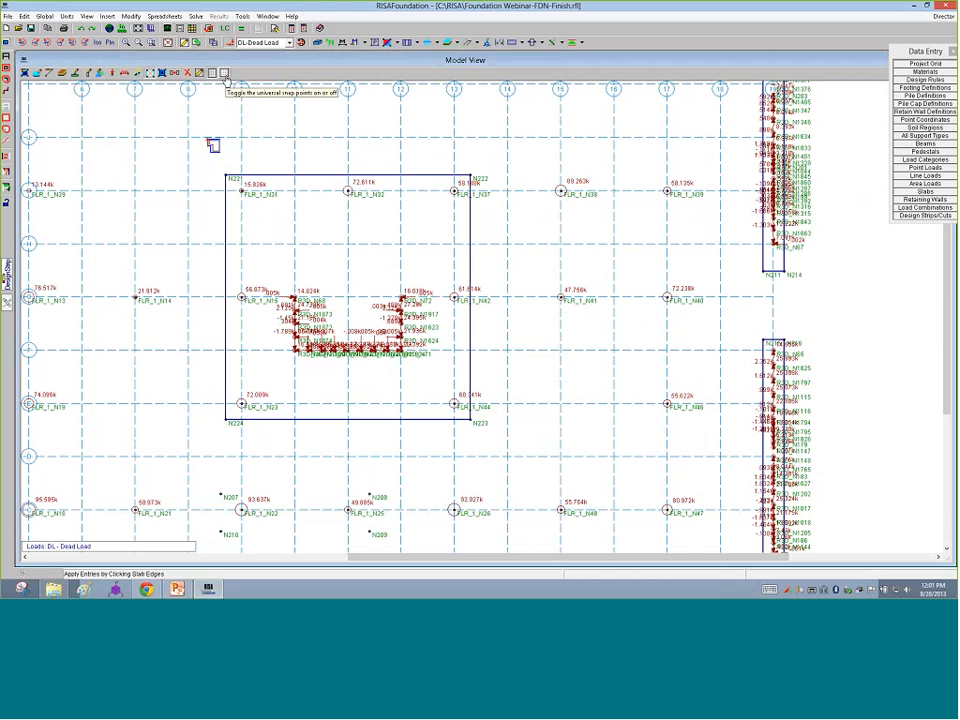
pyautogui.scroll(3, 320, 338)
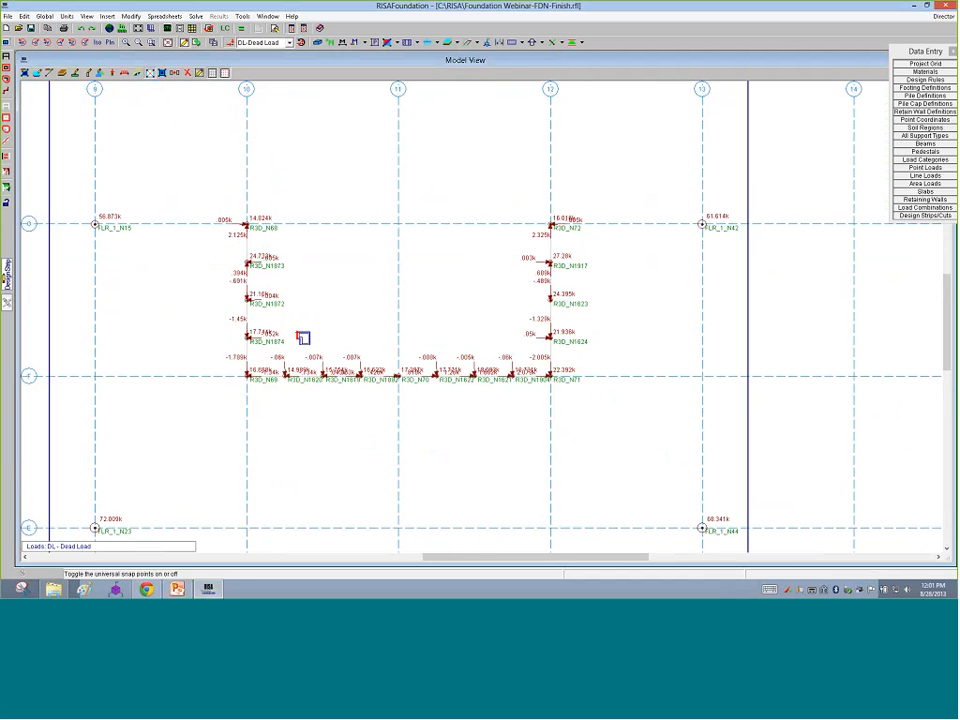
pyautogui.click(307, 329)
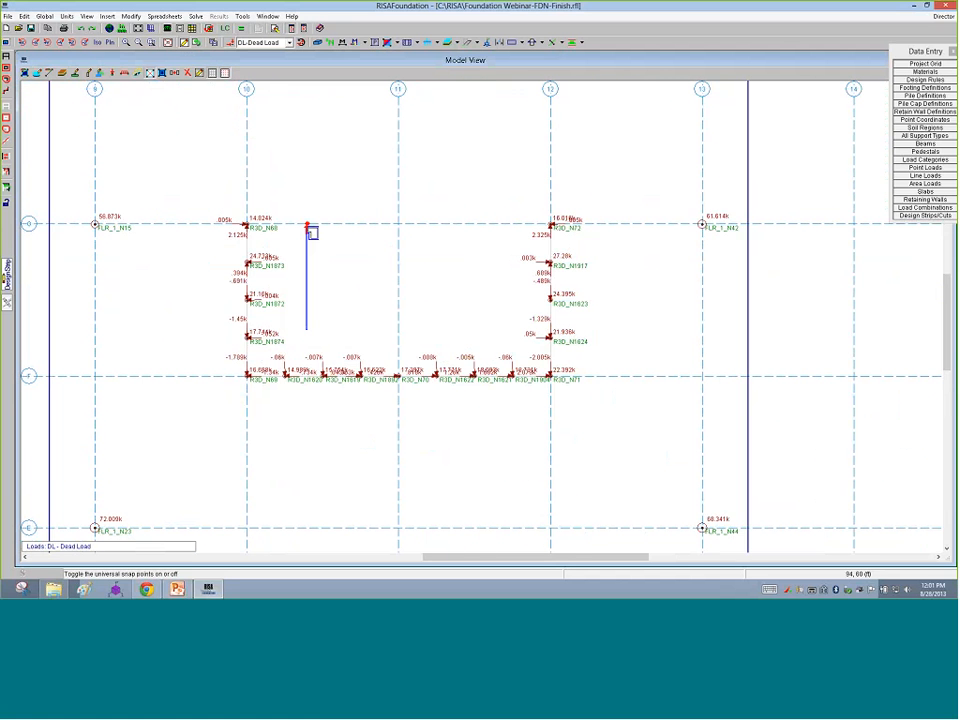
pyautogui.click(506, 225)
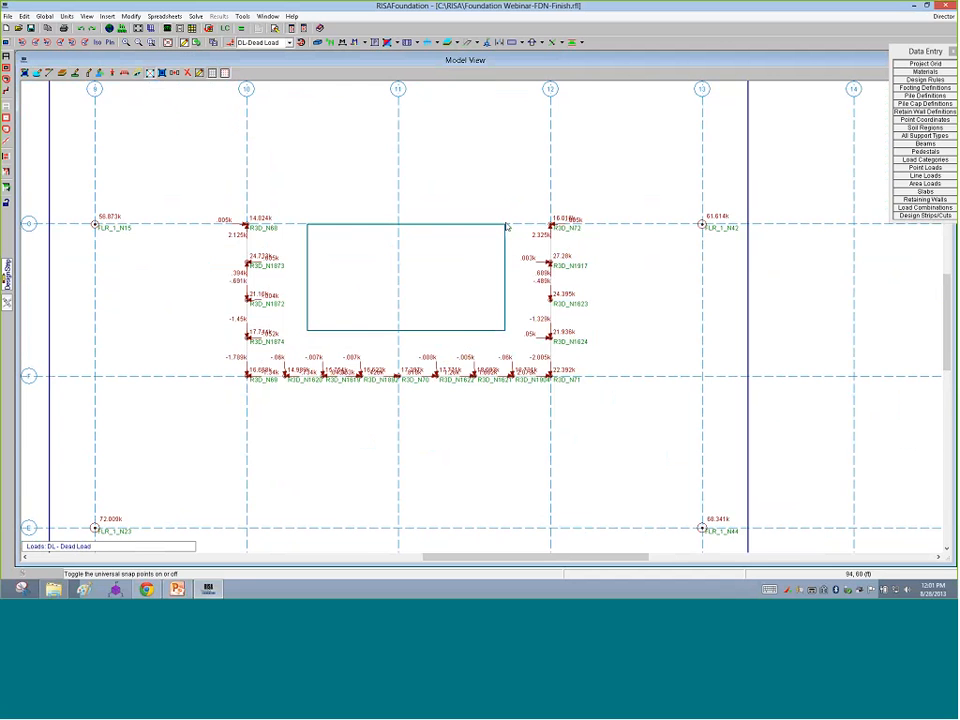
# Step: Change the slab display to filled rendering so the slabs and the core opening are shaded
pyautogui.scroll(-3, 240, 303)
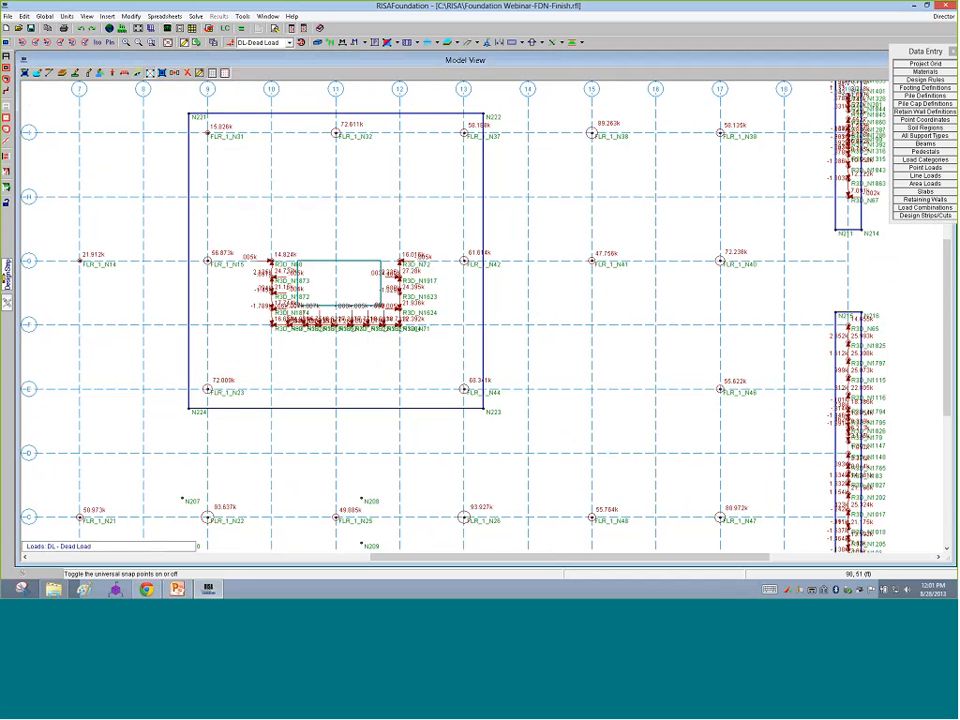
pyautogui.click(318, 43)
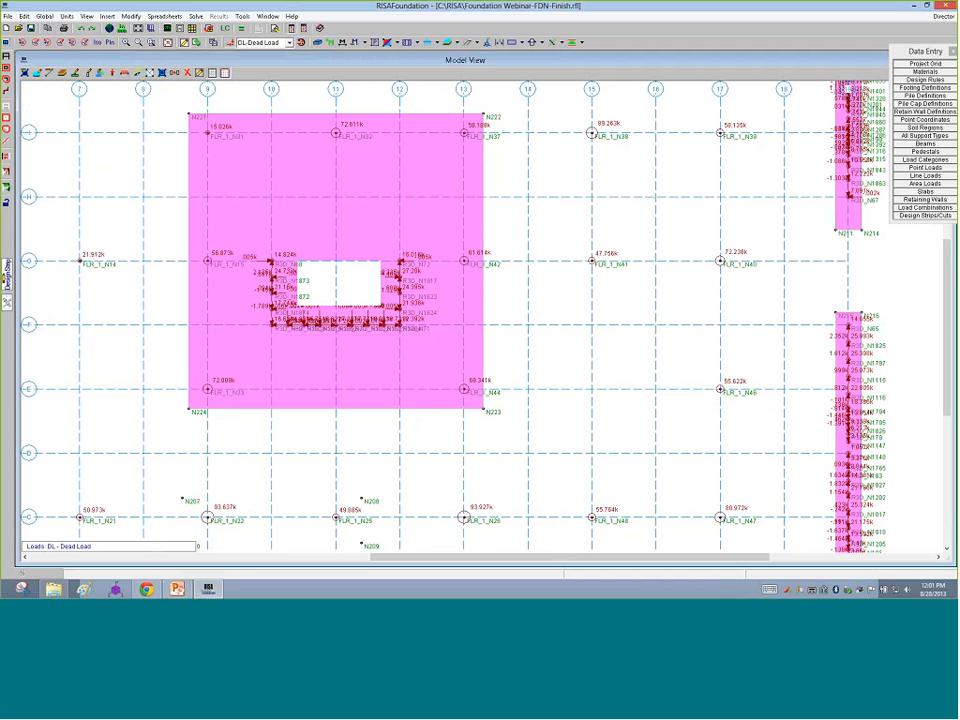
pyautogui.click(318, 45)
pyautogui.scroll(-5, 367, 289)
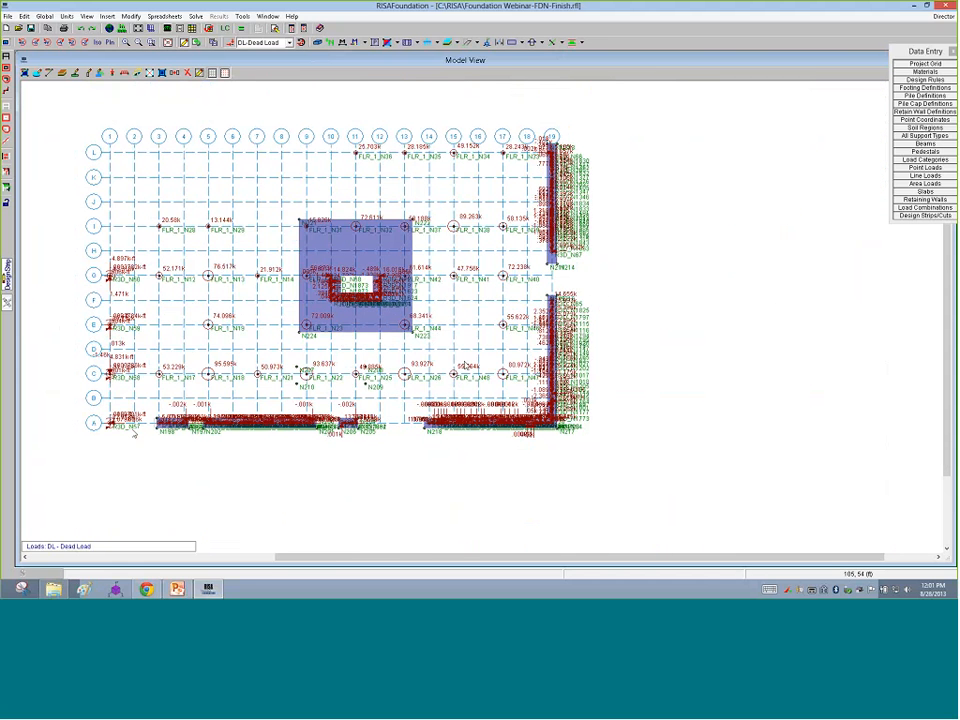
# Step: Display the WLX-Wind Load X loads and examine them on the column points along grid line 1
pyautogui.scroll(2, 134, 433)
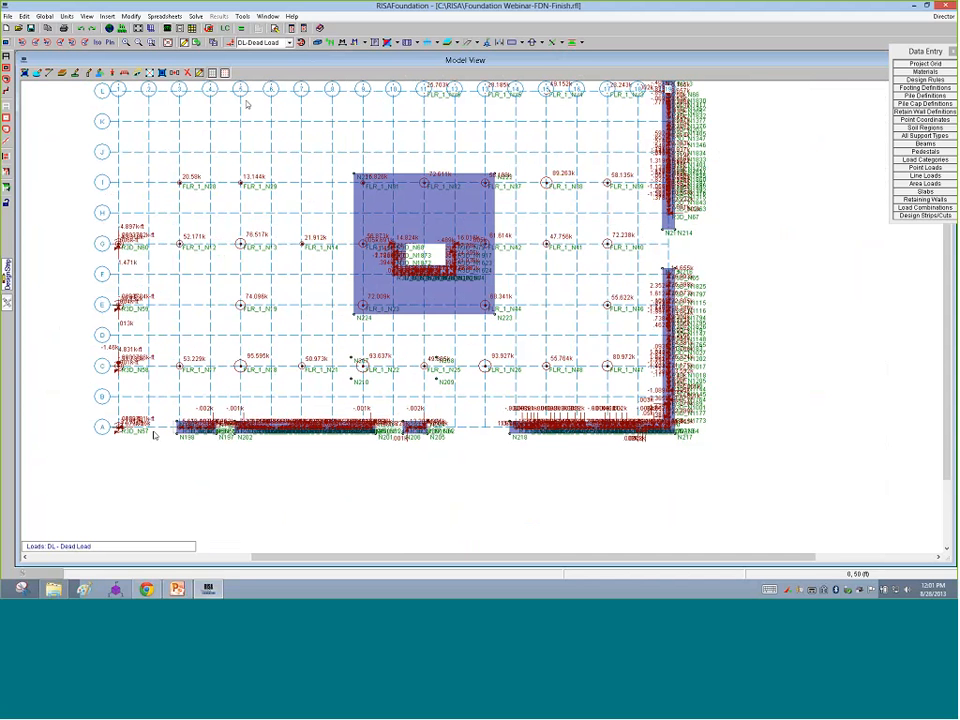
pyautogui.scroll(3, 111, 397)
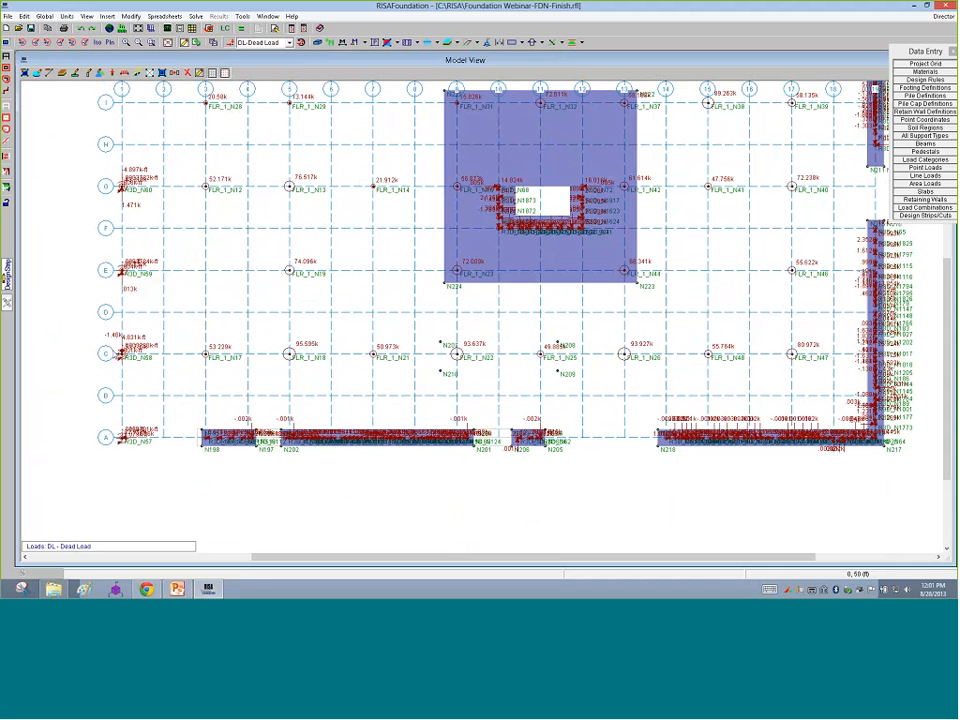
pyautogui.click(262, 44)
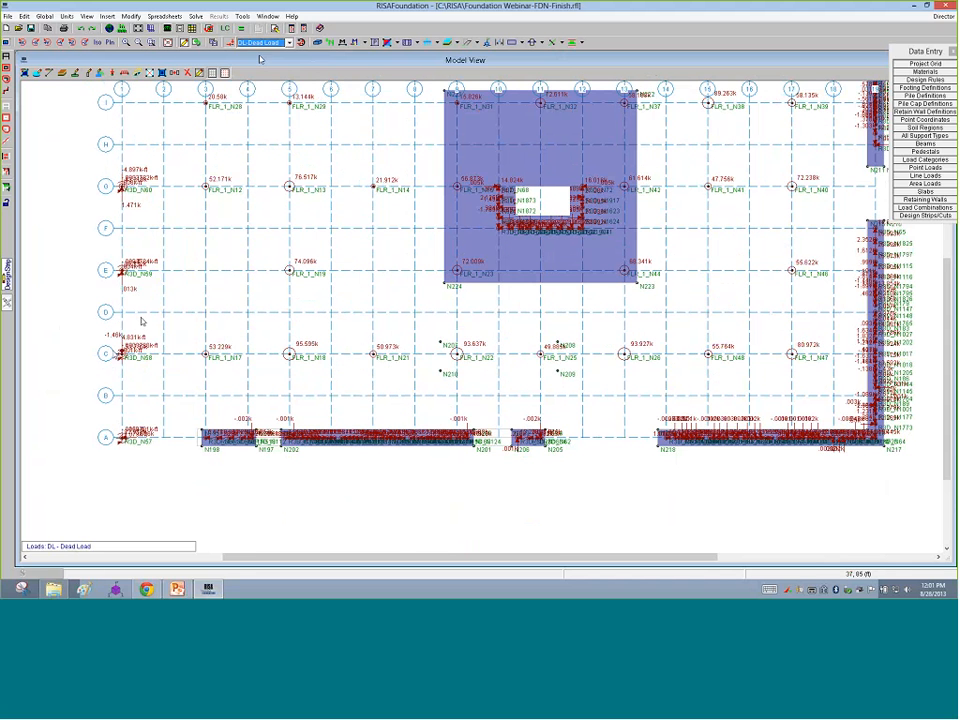
pyautogui.scroll(-6, 273, 98)
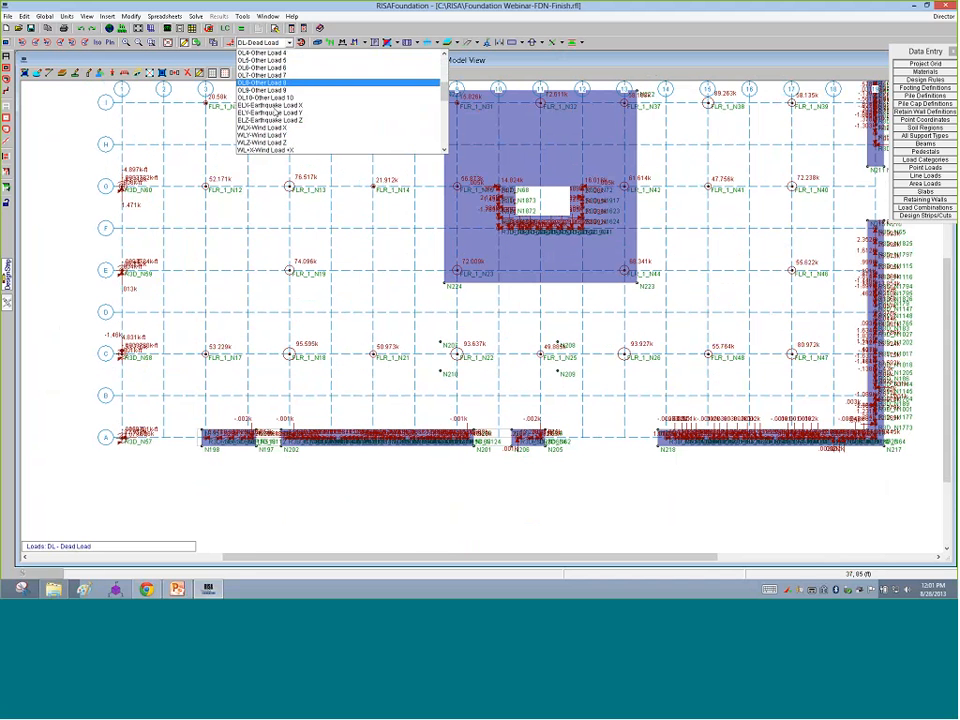
pyautogui.scroll(-1, 275, 113)
pyautogui.click(275, 112)
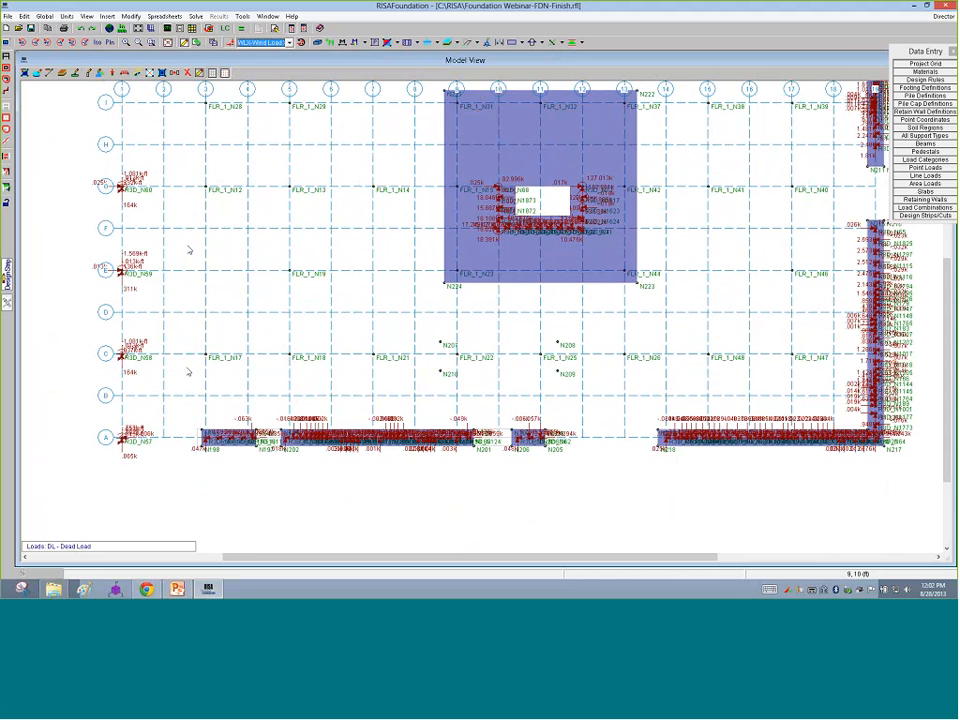
pyautogui.scroll(-3, 158, 318)
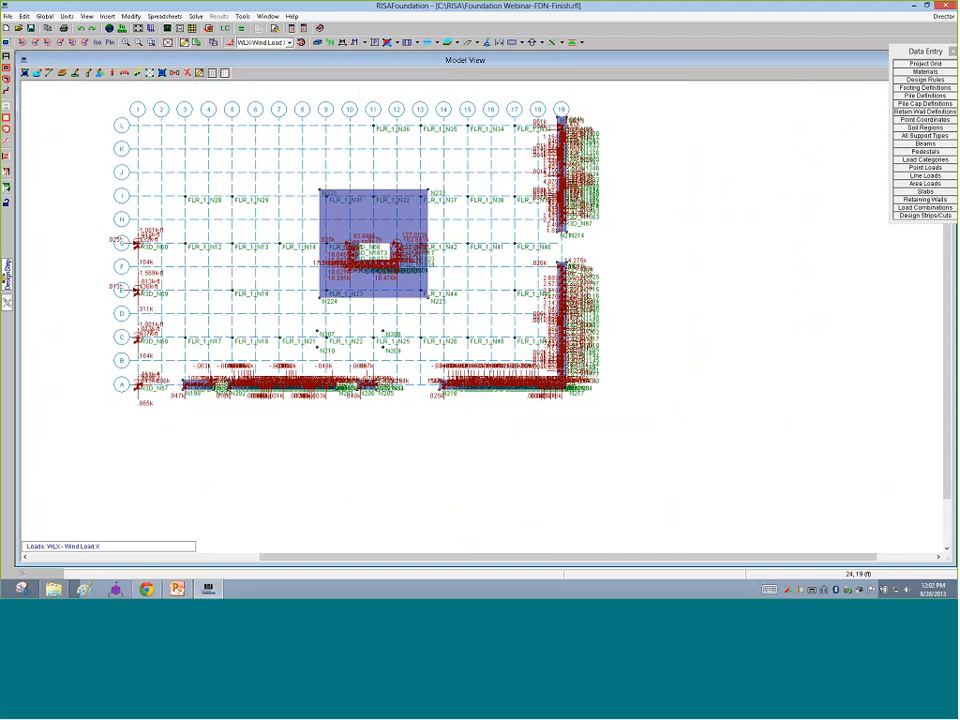
# Step: Name the existing footing definition Lateral and add a second definition named Gravity
pyautogui.click(925, 88)
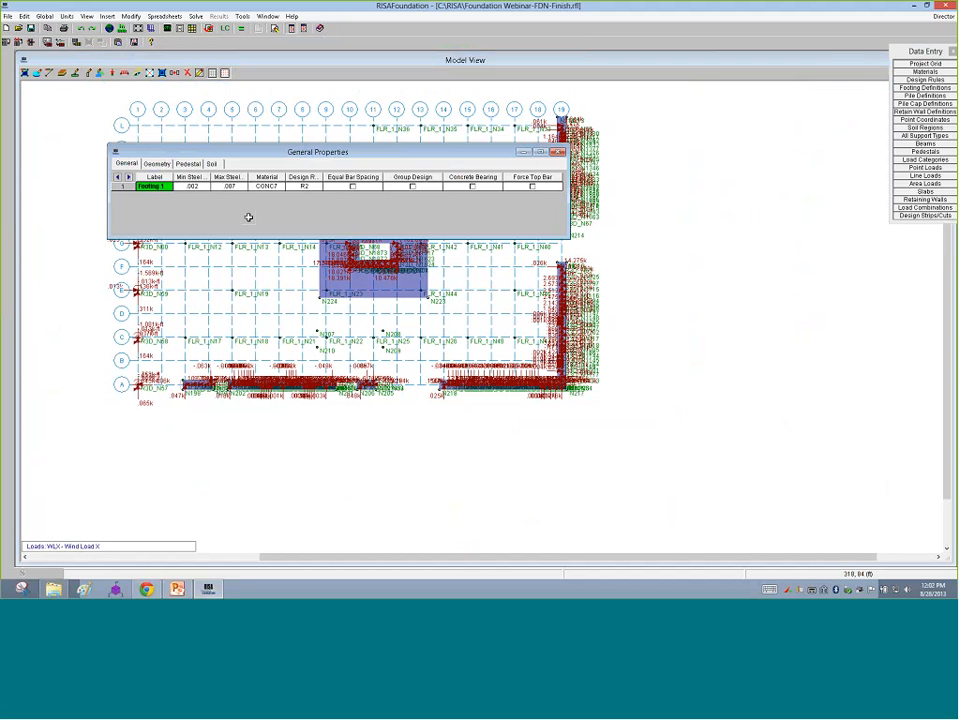
pyautogui.write('L')
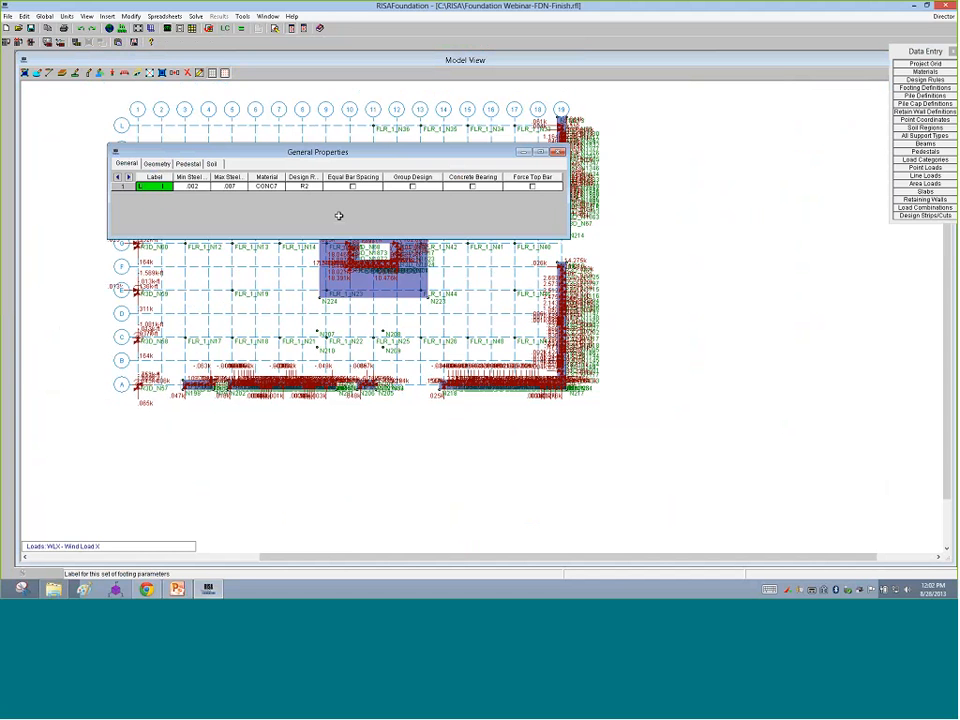
pyautogui.write('ateral')
pyautogui.press('Return')
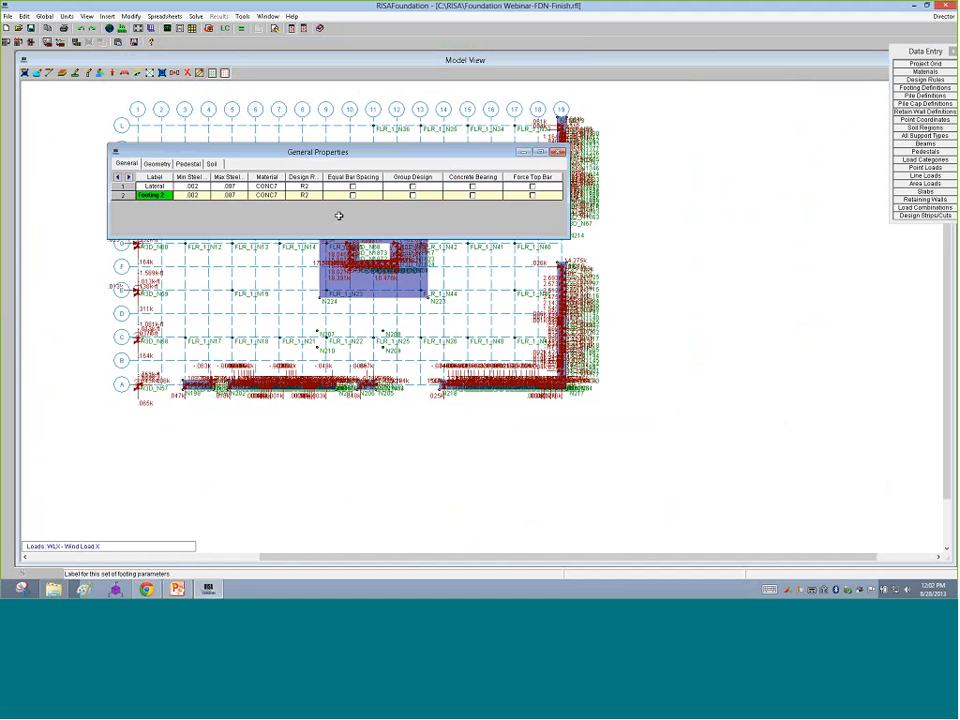
pyautogui.write('Gravity')
# Step: Enable Group Design for both the Lateral and Gravity footing definitions and return to the model view
pyautogui.click(411, 186)
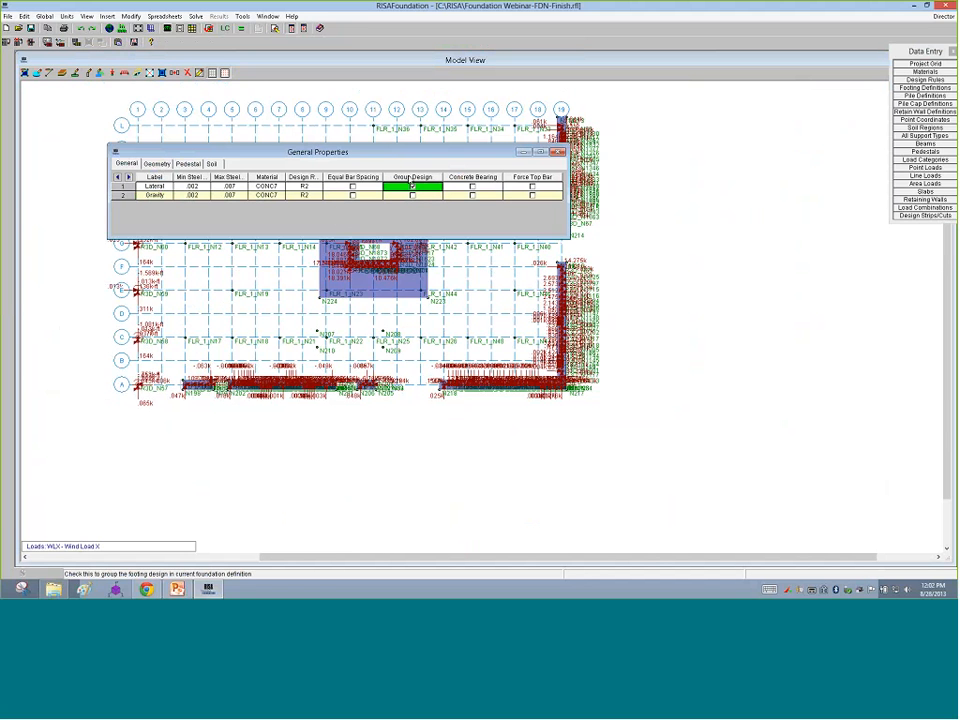
pyautogui.click(411, 195)
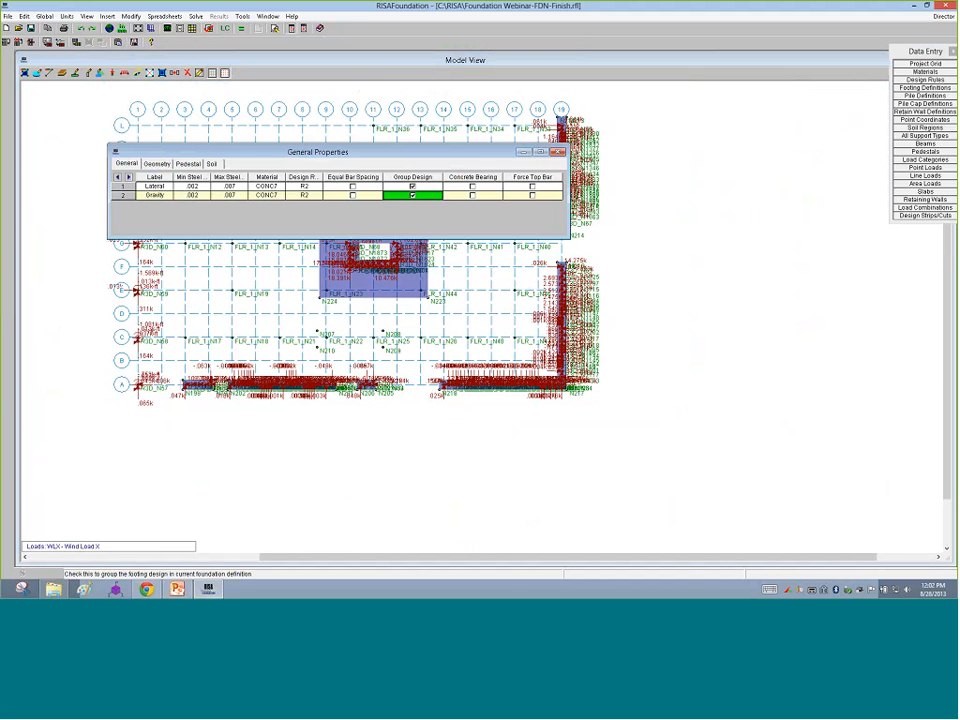
pyautogui.click(154, 186)
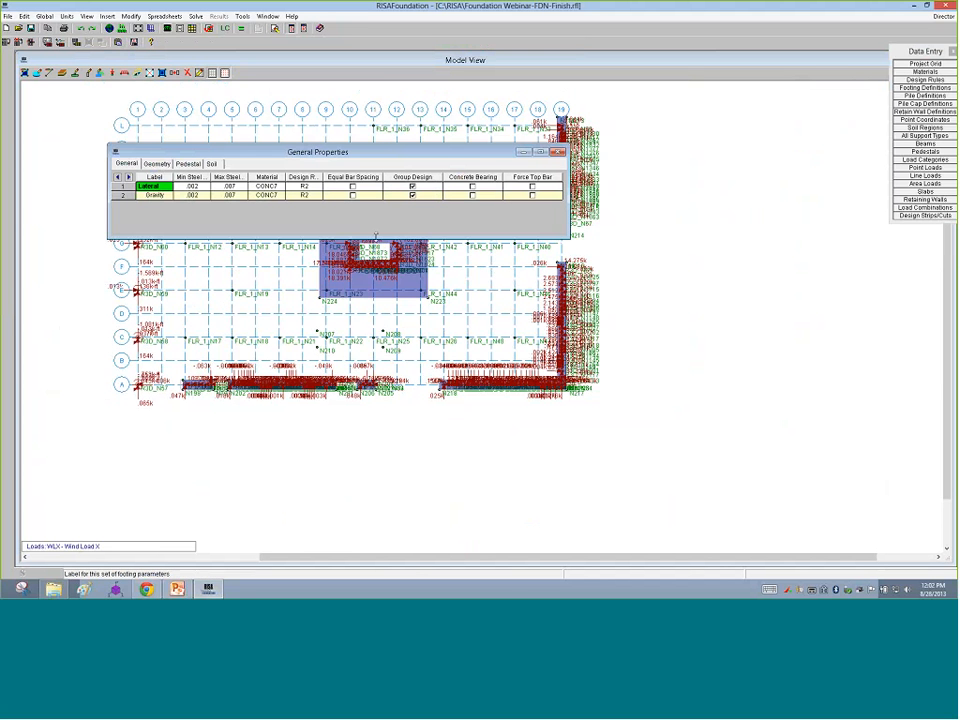
pyautogui.click(379, 495)
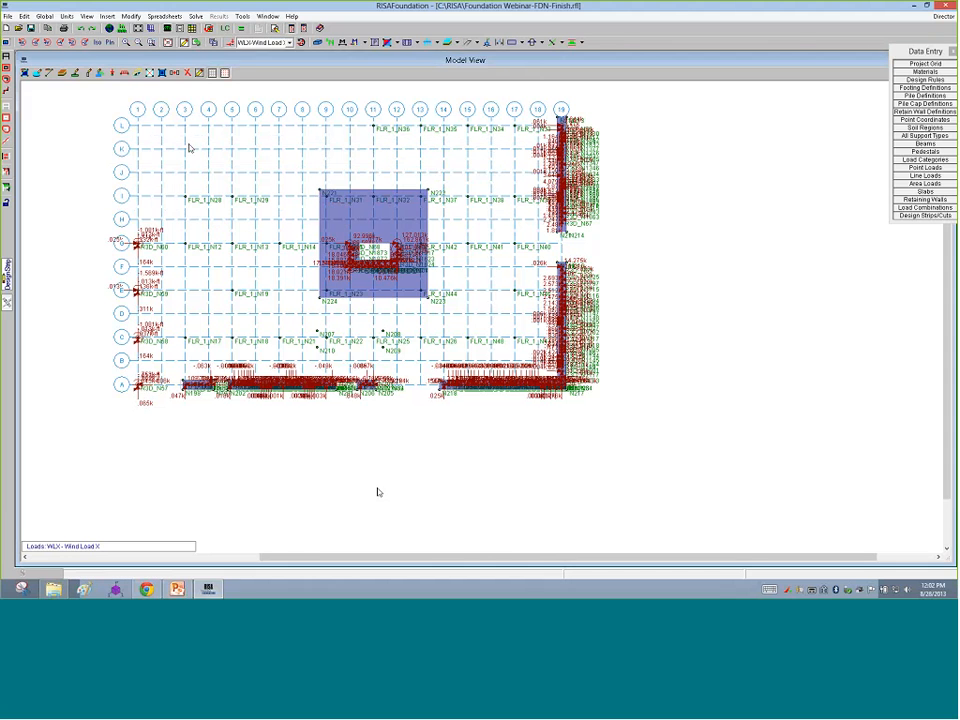
# Step: Assign the Lateral footing to the column points on grid line 1 at grids A, C, E and G
pyautogui.click(75, 74)
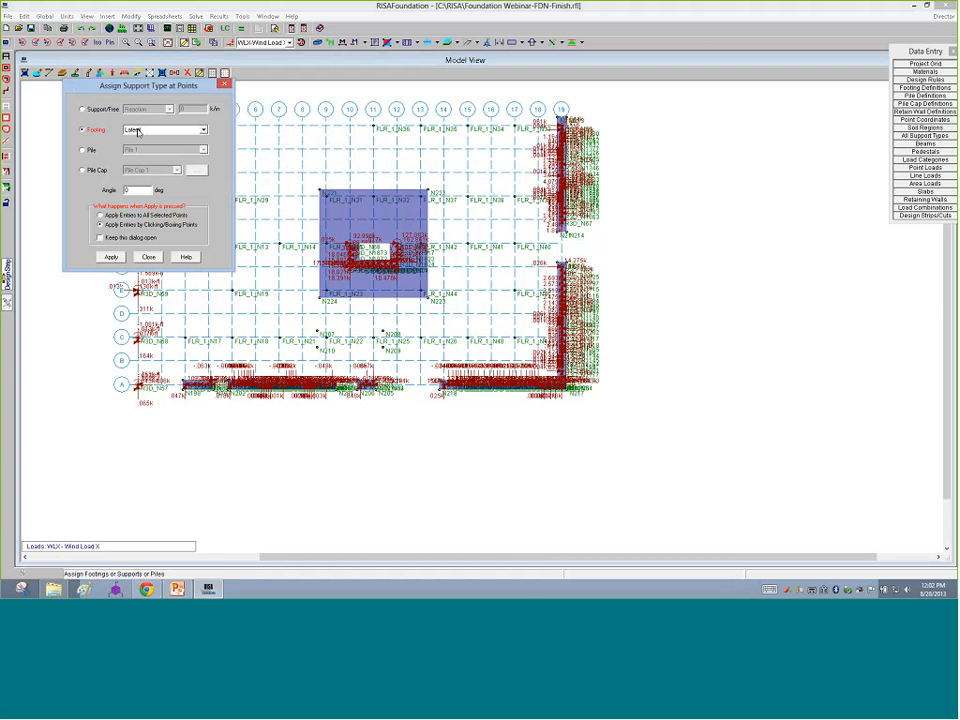
pyautogui.click(111, 257)
pyautogui.moveTo(125, 229); pyautogui.dragTo(158, 405)
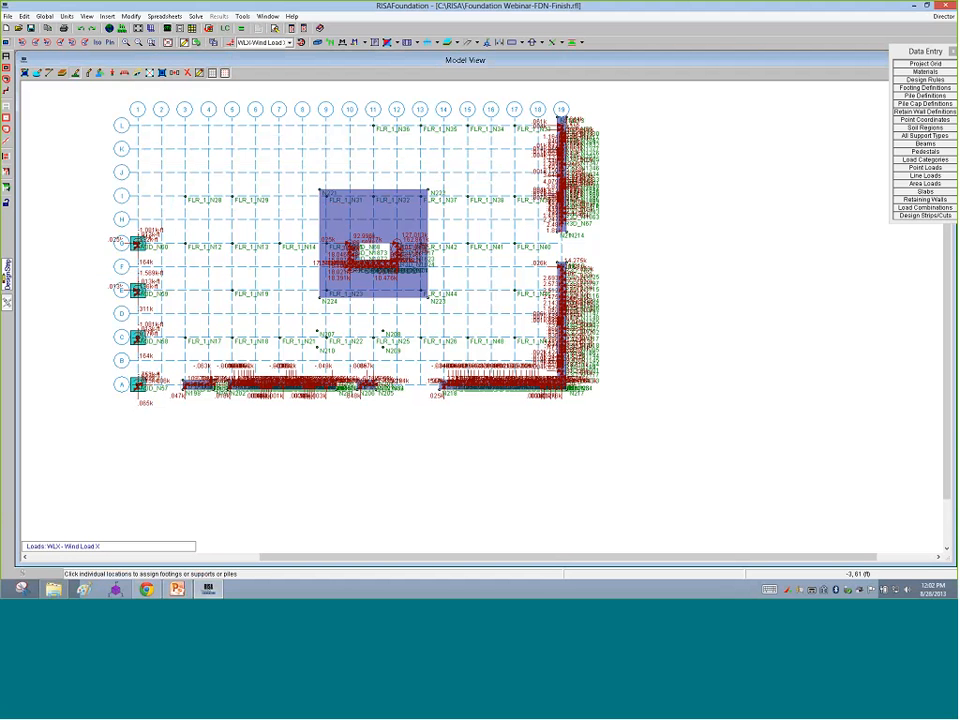
# Step: Assign the Gravity footing to the columns on grid lines 3 and 5 and to the grid 7 column on grid line G
pyautogui.click(75, 73)
pyautogui.click(148, 131)
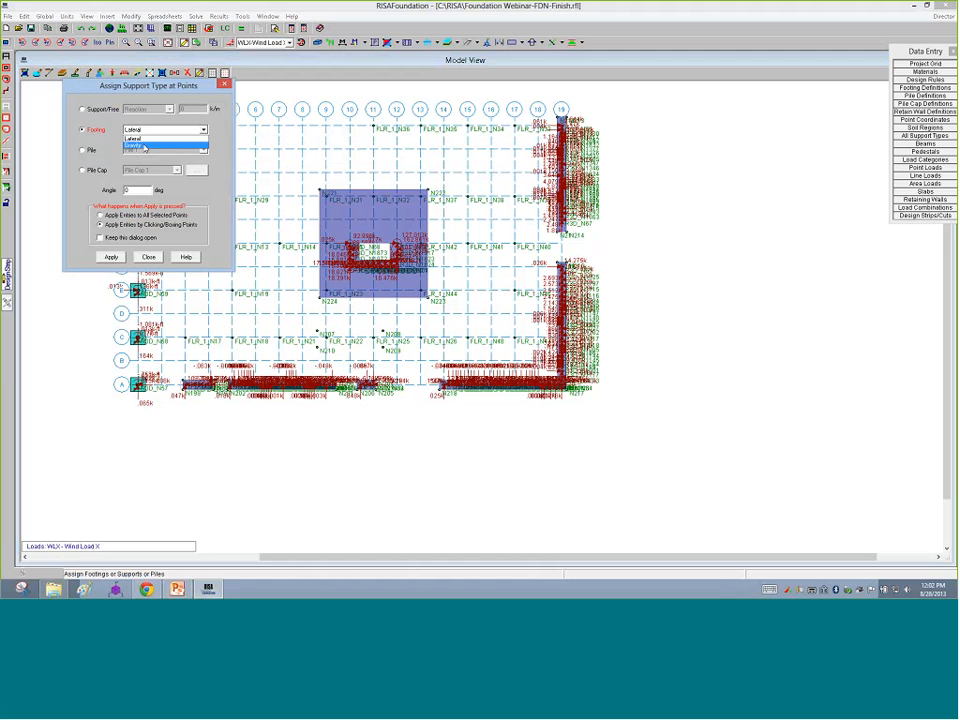
pyautogui.click(111, 257)
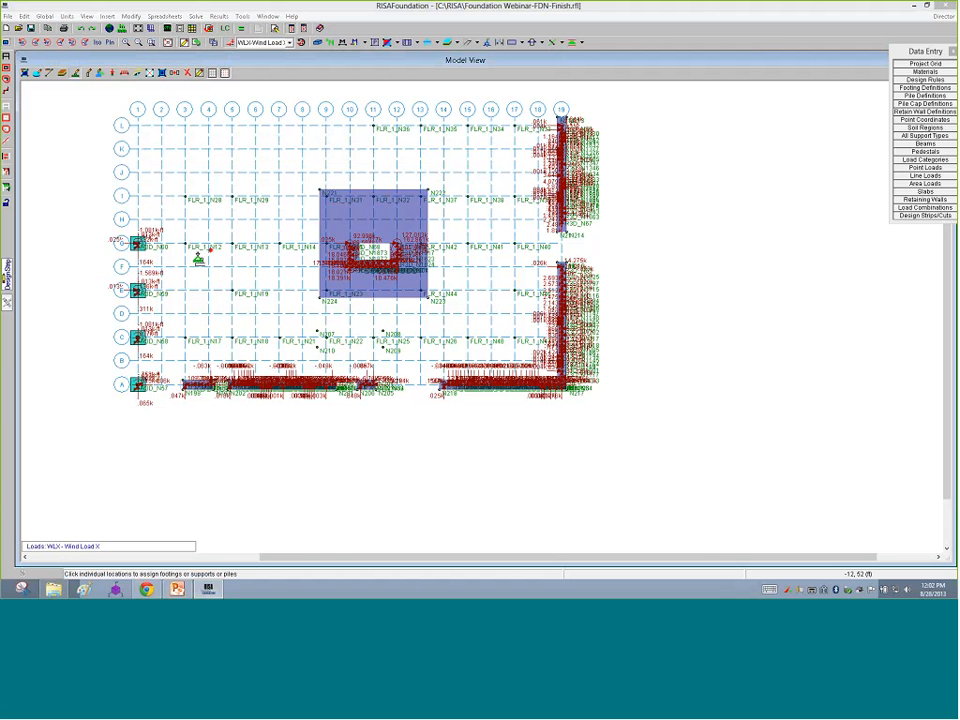
pyautogui.click(185, 243)
pyautogui.click(232, 243)
pyautogui.click(279, 243)
pyautogui.click(232, 196)
pyautogui.click(185, 196)
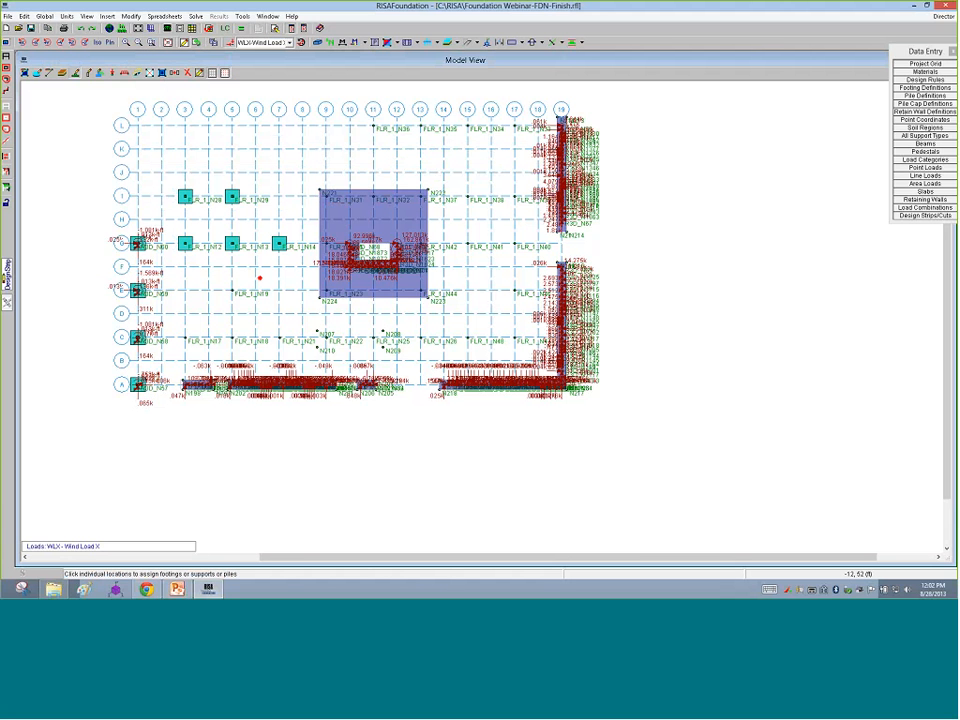
pyautogui.click(232, 290)
pyautogui.click(185, 337)
pyautogui.click(232, 337)
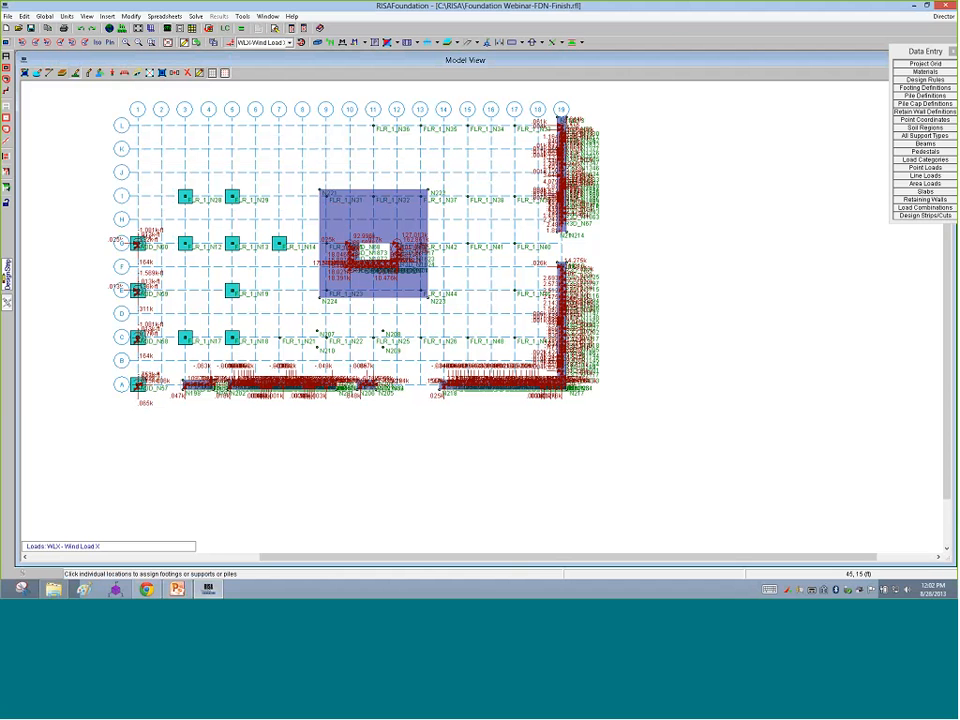
# Step: Assign the Gravity footing to the columns on grid lines 15 and 17 and to points FLR_1_N26 and FLR_1_N21 on grid line C
pyautogui.moveTo(450, 187); pyautogui.dragTo(531, 356)
pyautogui.scroll(5, 413, 353)
pyautogui.scroll(2, 415, 350)
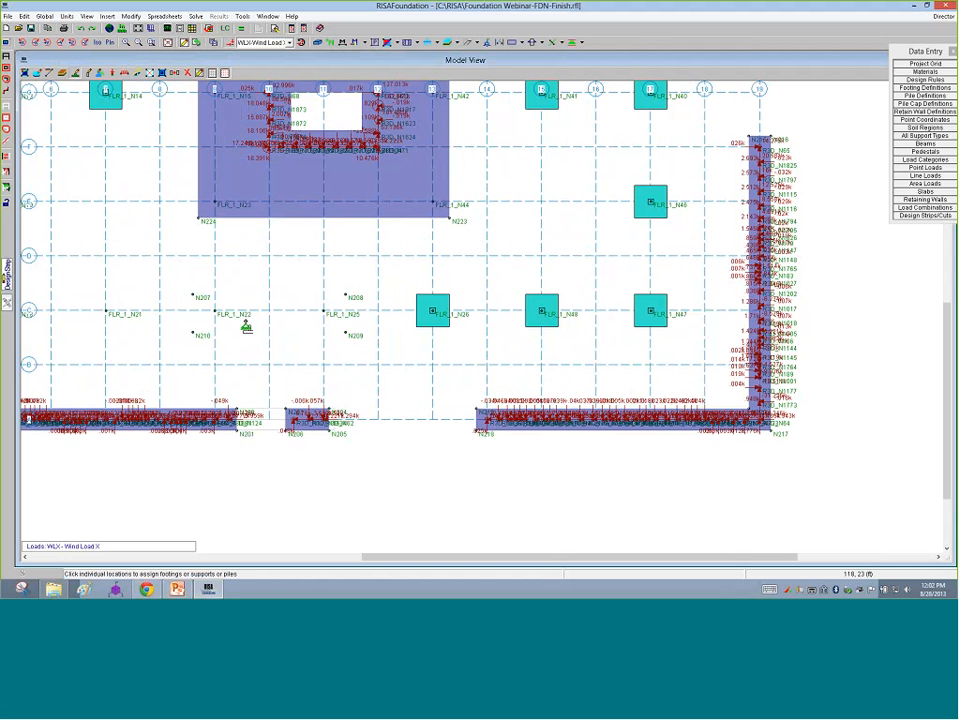
pyautogui.click(106, 314)
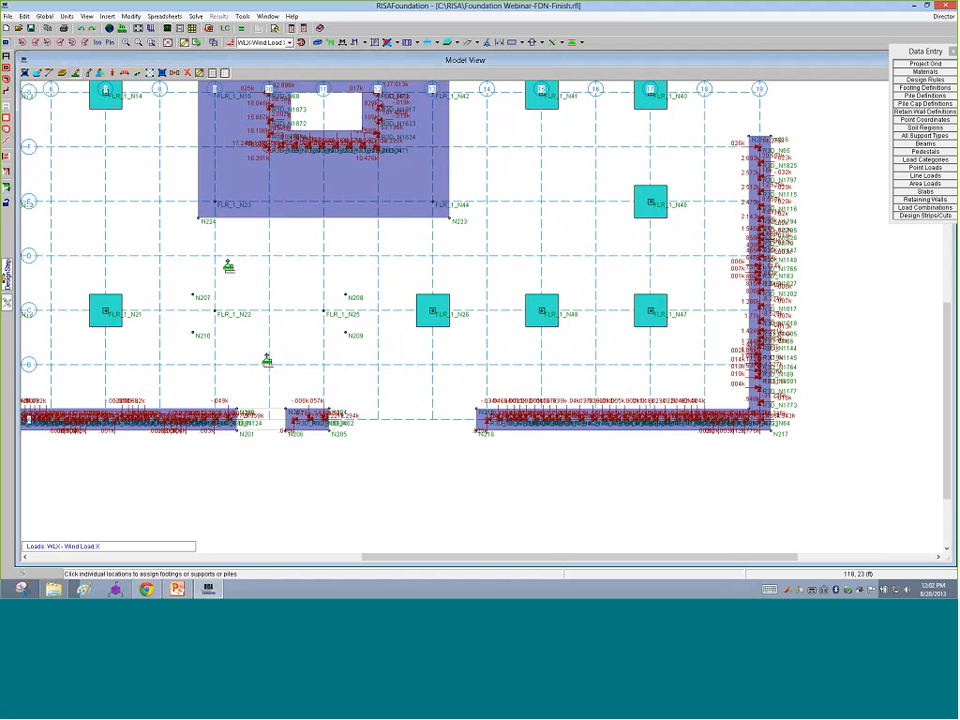
pyautogui.press('Escape')
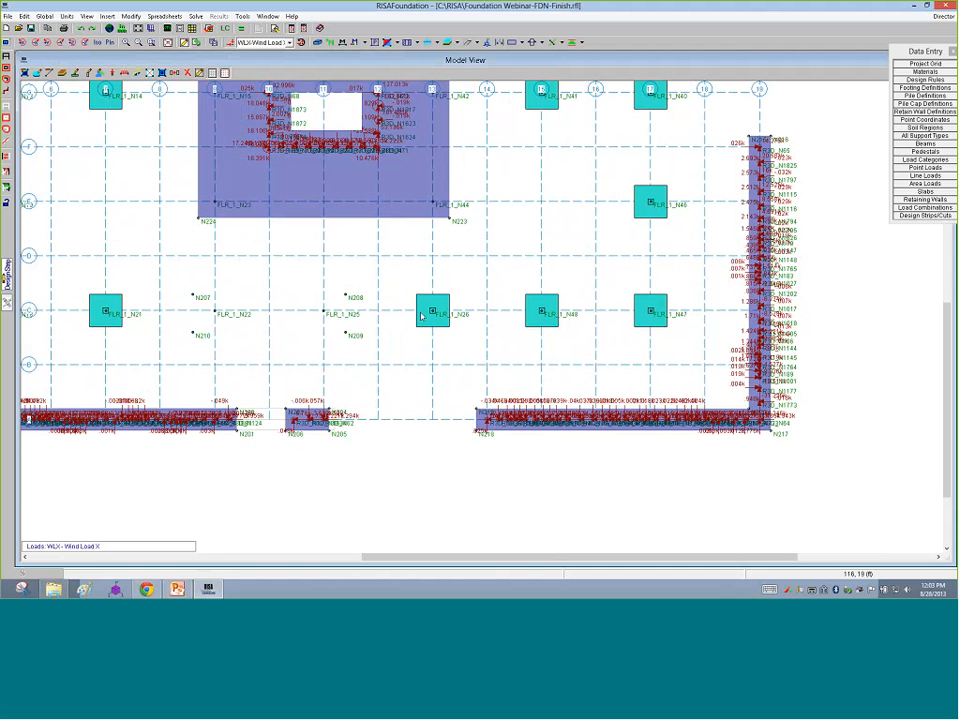
# Step: Draw a 12 in thick Conc3000NW rectangular slab on grid line C through points N207, N208, N209 and N210
pyautogui.click(26, 75)
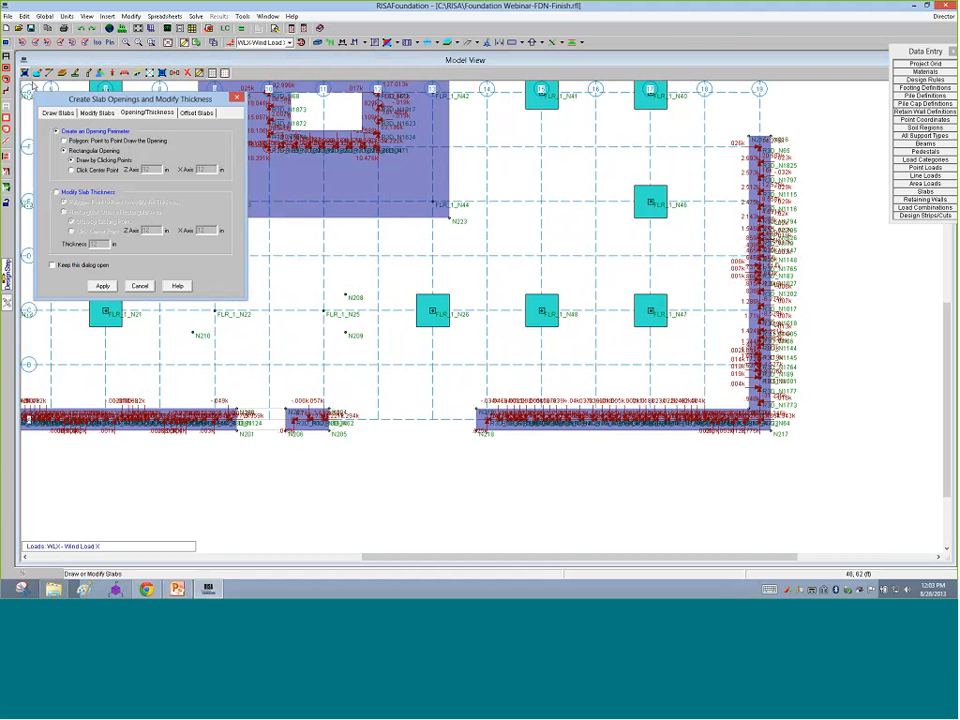
pyautogui.click(58, 112)
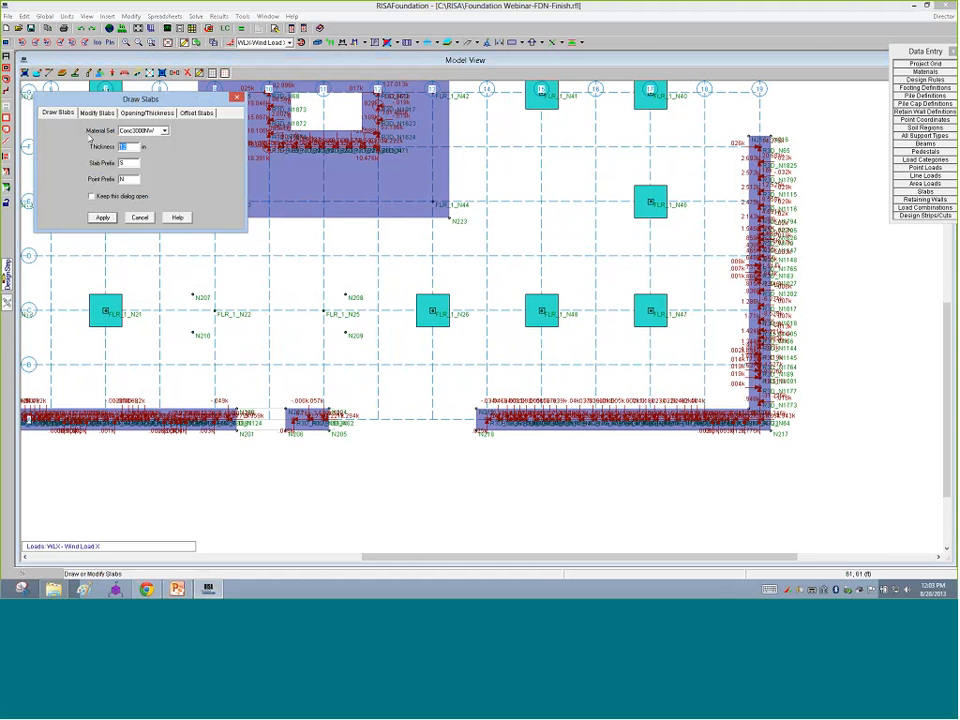
pyautogui.click(112, 219)
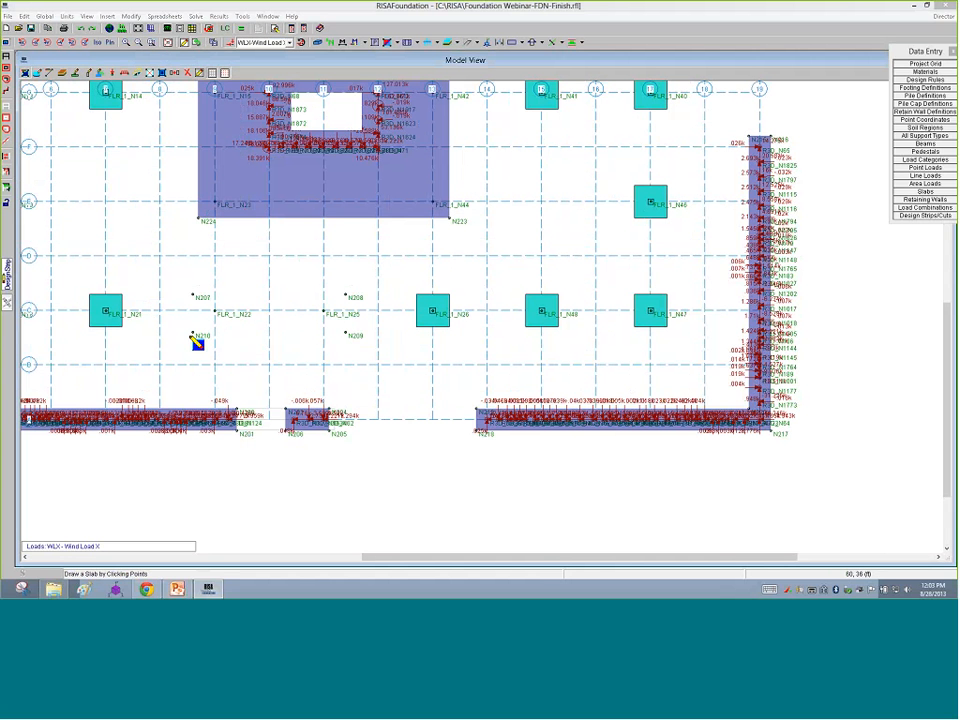
pyautogui.click(193, 297)
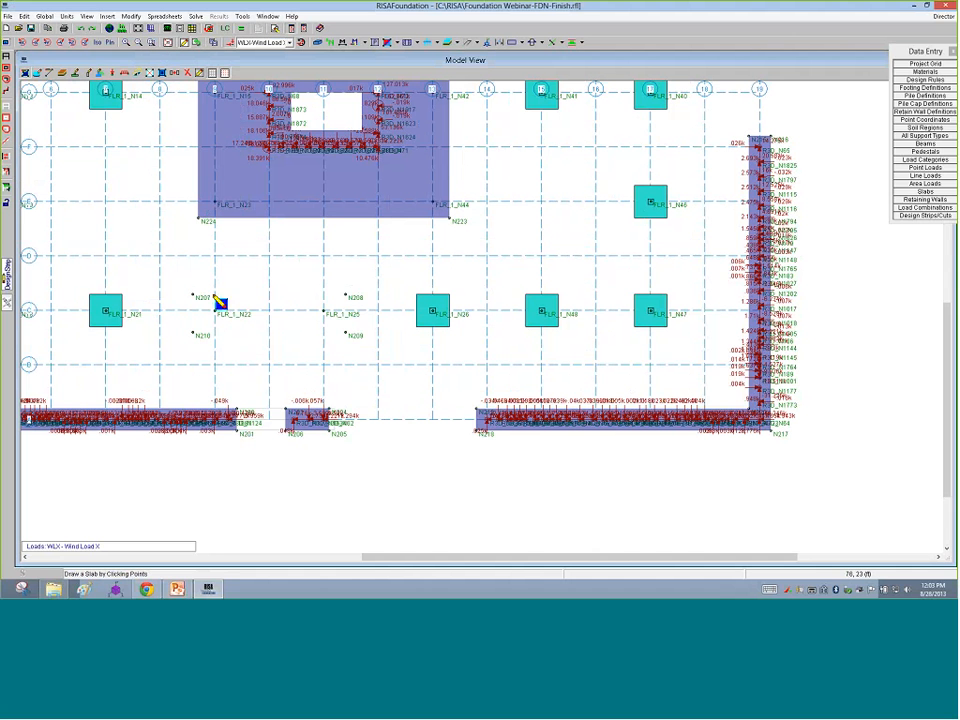
pyautogui.click(347, 335)
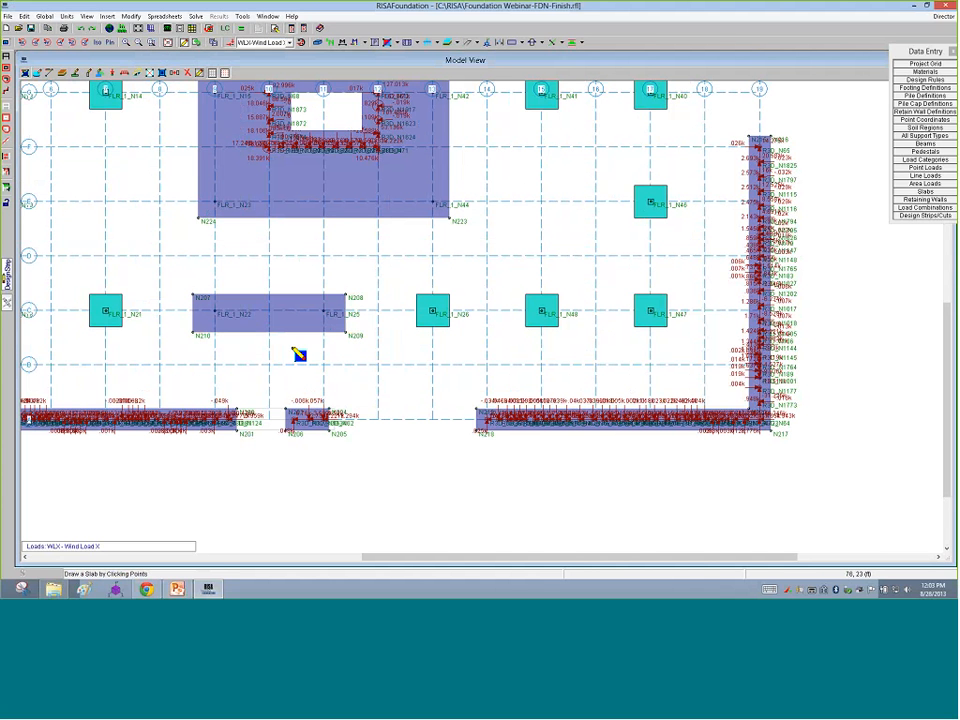
# Step: Switch the displayed loads to DL-Dead Load to examine the column loads on the combined footing slab
pyautogui.click(231, 43)
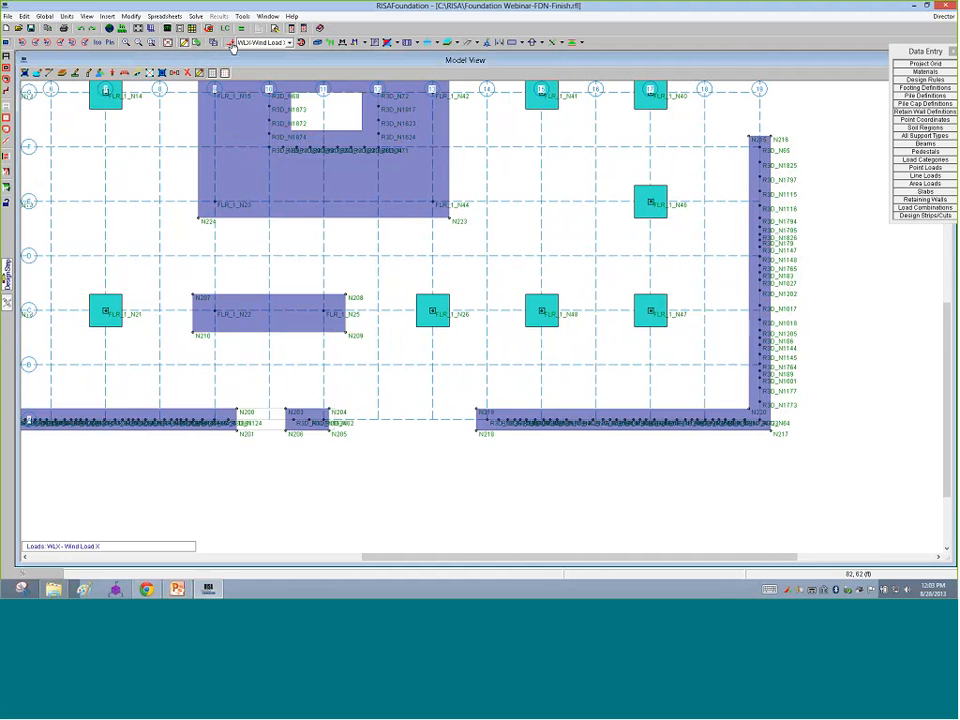
pyautogui.click(288, 43)
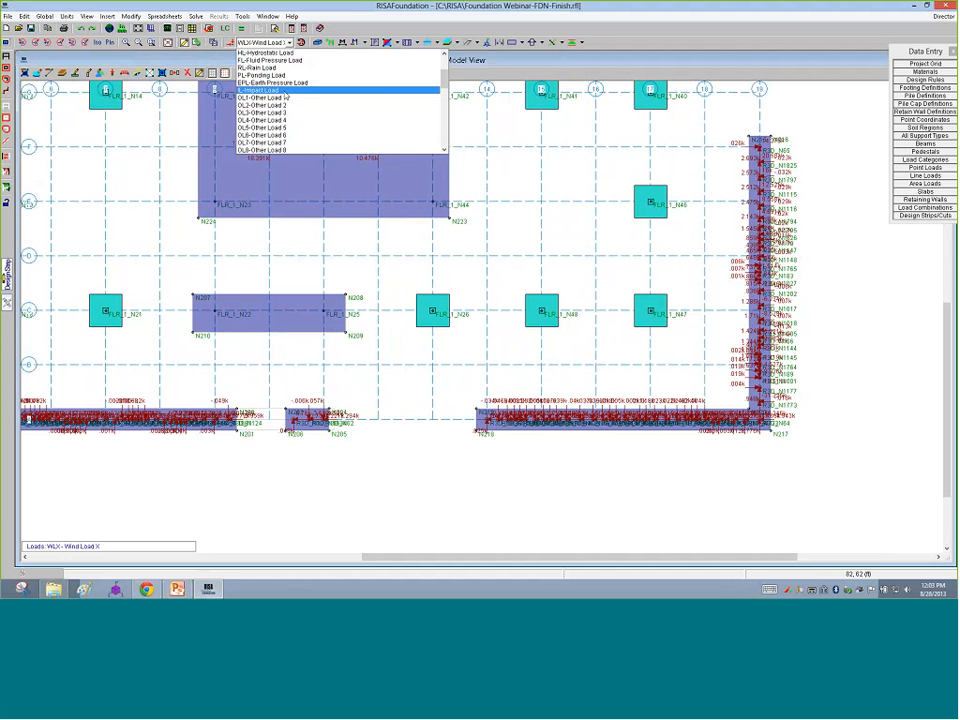
pyautogui.scroll(3, 285, 93)
pyautogui.click(275, 53)
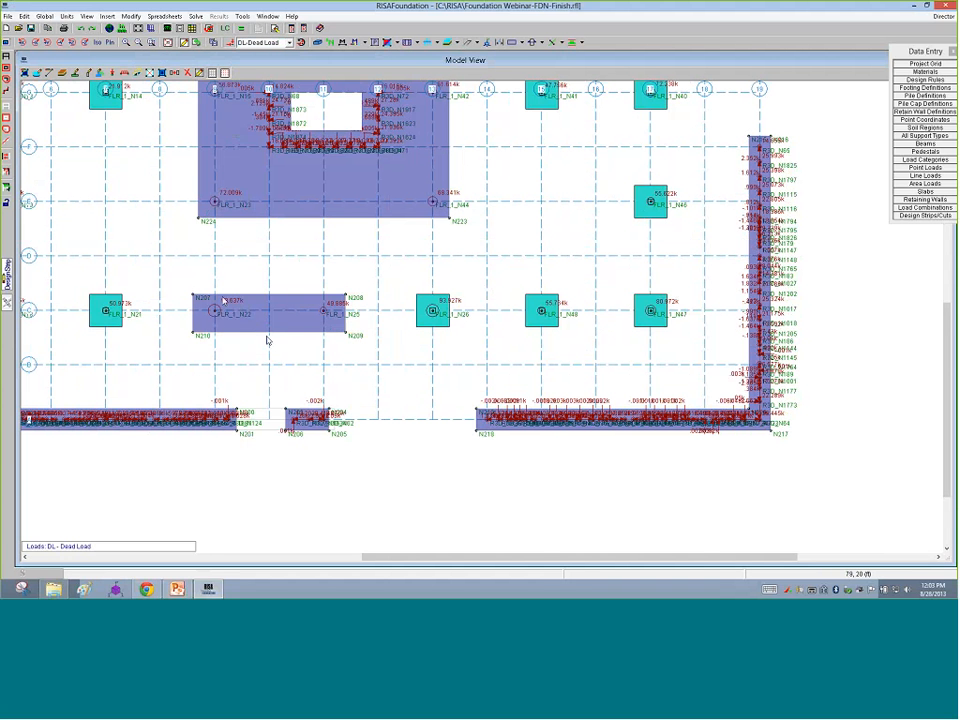
# Step: Draw 12 by 12 in rectangular Conc3000NW pedestals with a height of 24 in at points FLR_1_N22 and FLR_1_N25 on the combined slab
pyautogui.click(87, 72)
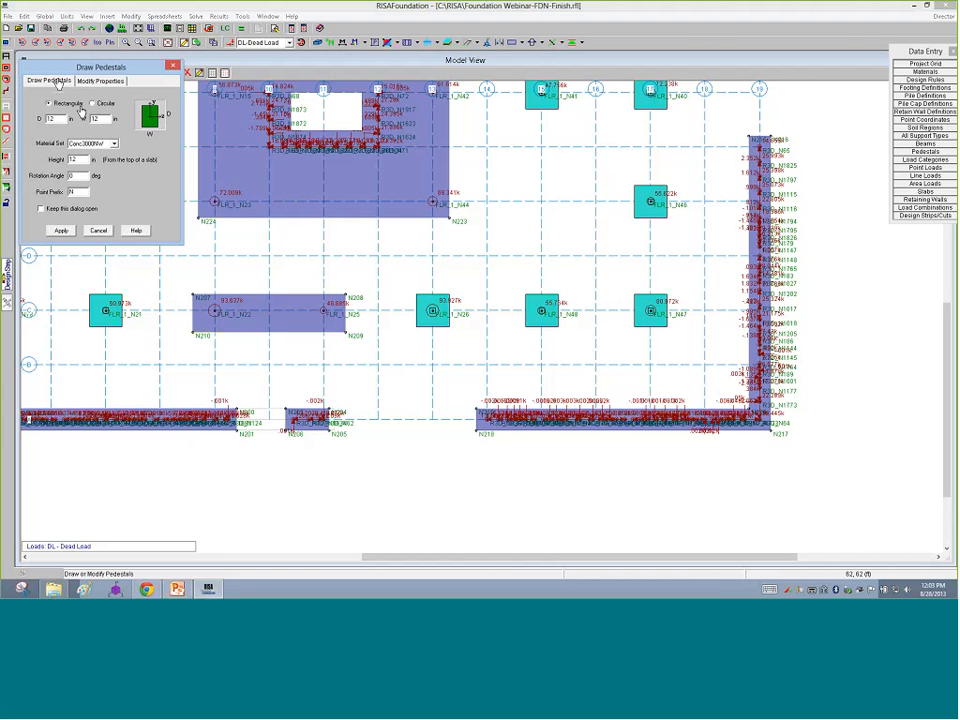
pyautogui.moveTo(103, 71); pyautogui.dragTo(130, 115)
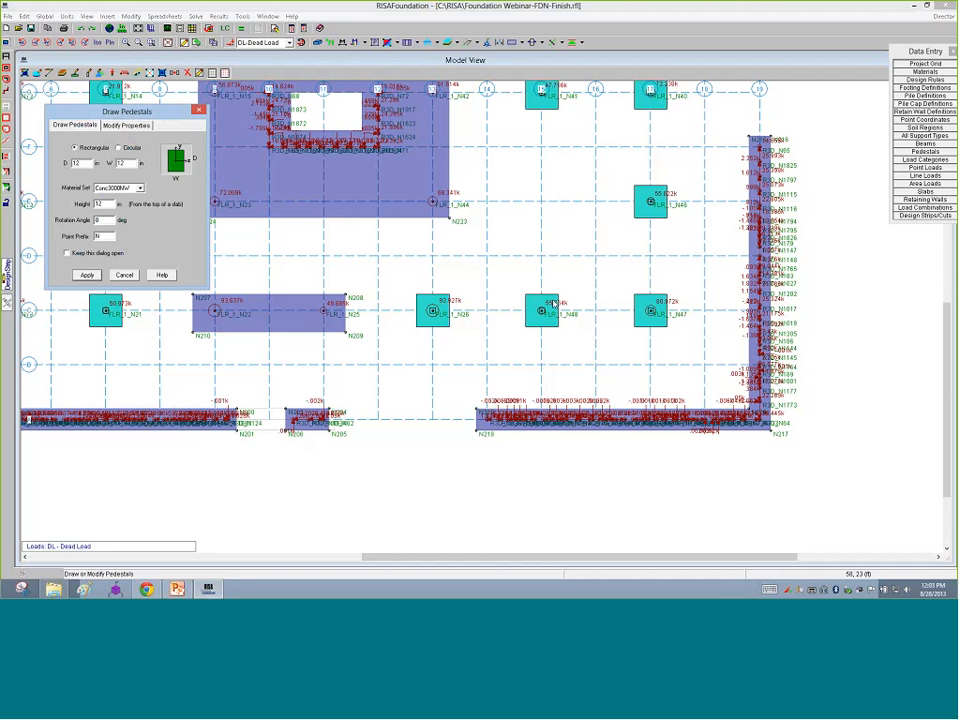
pyautogui.doubleClick(99, 204)
pyautogui.write('24')
pyautogui.click(87, 274)
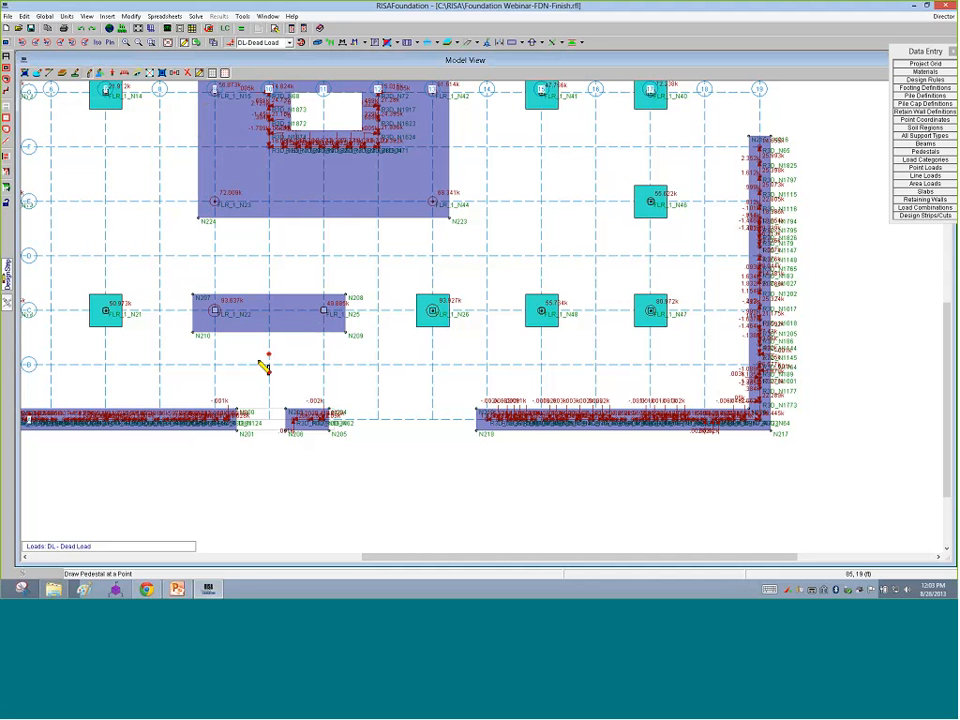
# Step: Compare the load combinations with the load categories, checking the DL and LL entries of the Service combination
pyautogui.scroll(-3, 262, 360)
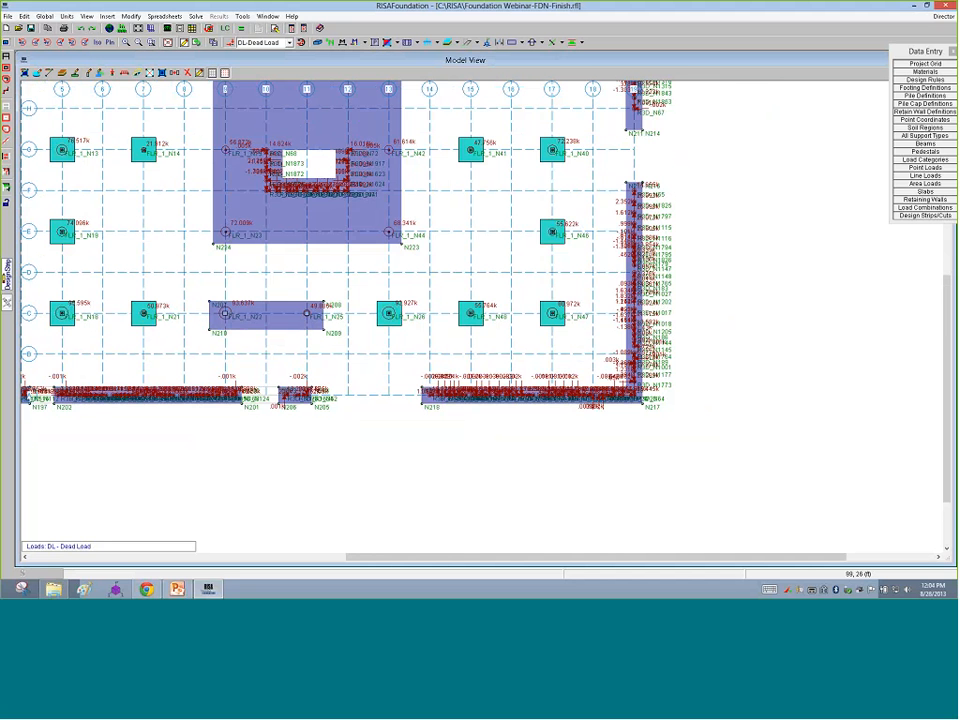
pyautogui.scroll(-3, 282, 208)
pyautogui.scroll(2, 282, 208)
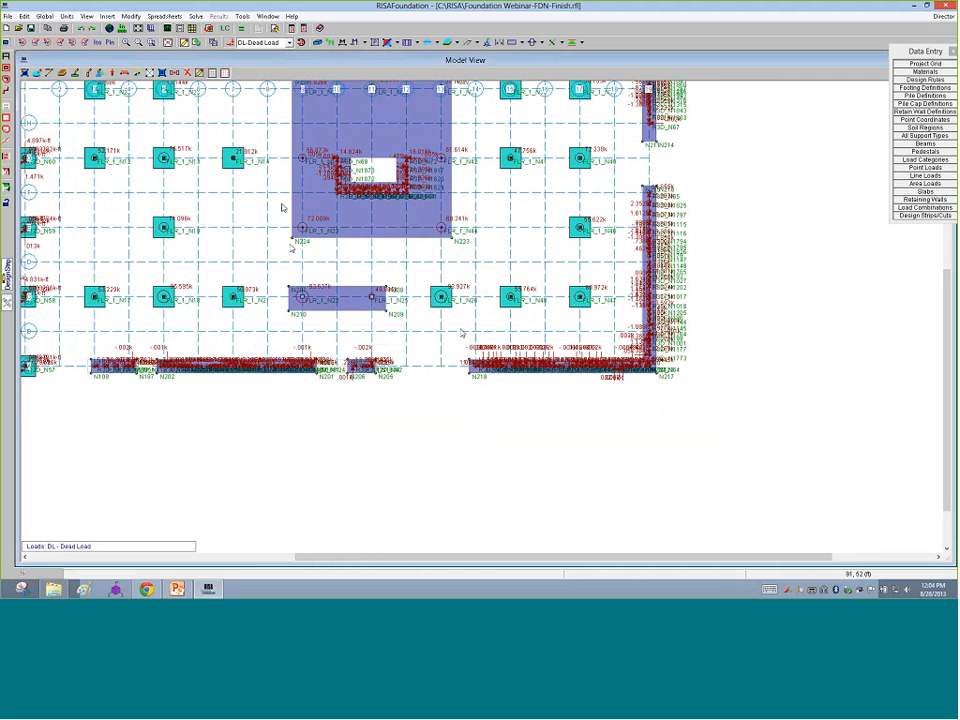
pyautogui.scroll(-1, 353, 292)
pyautogui.scroll(-2, 206, 386)
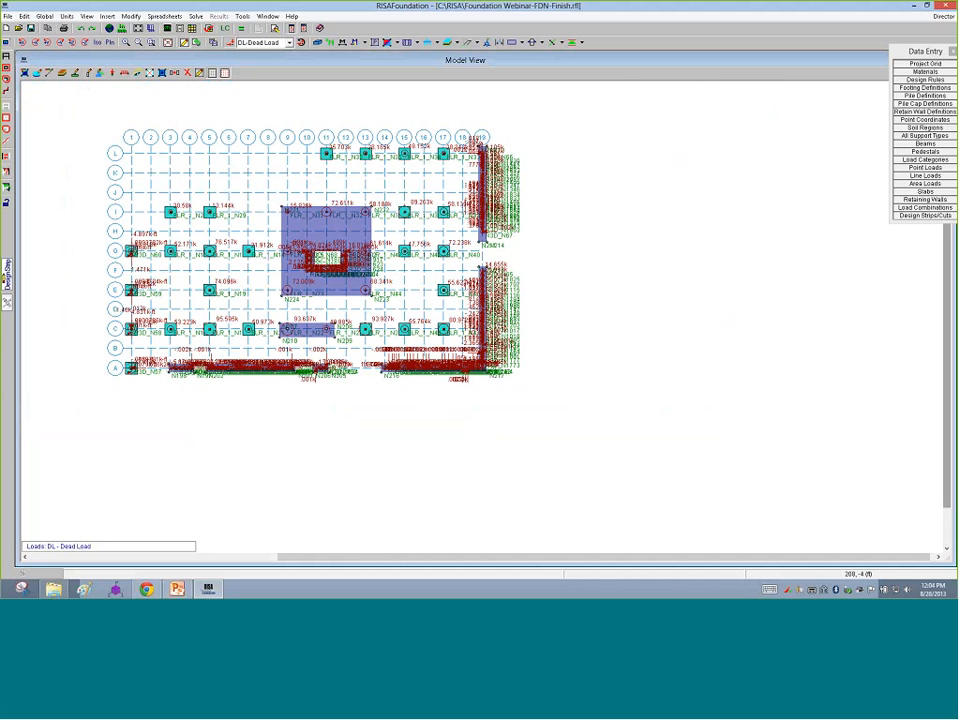
pyautogui.click(936, 207)
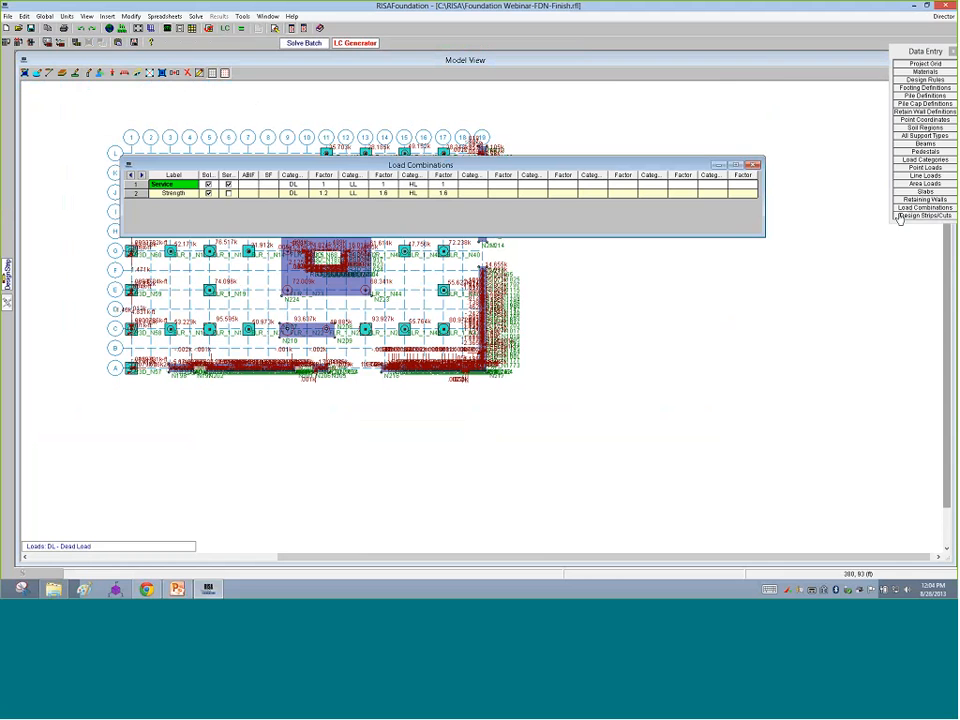
pyautogui.click(936, 161)
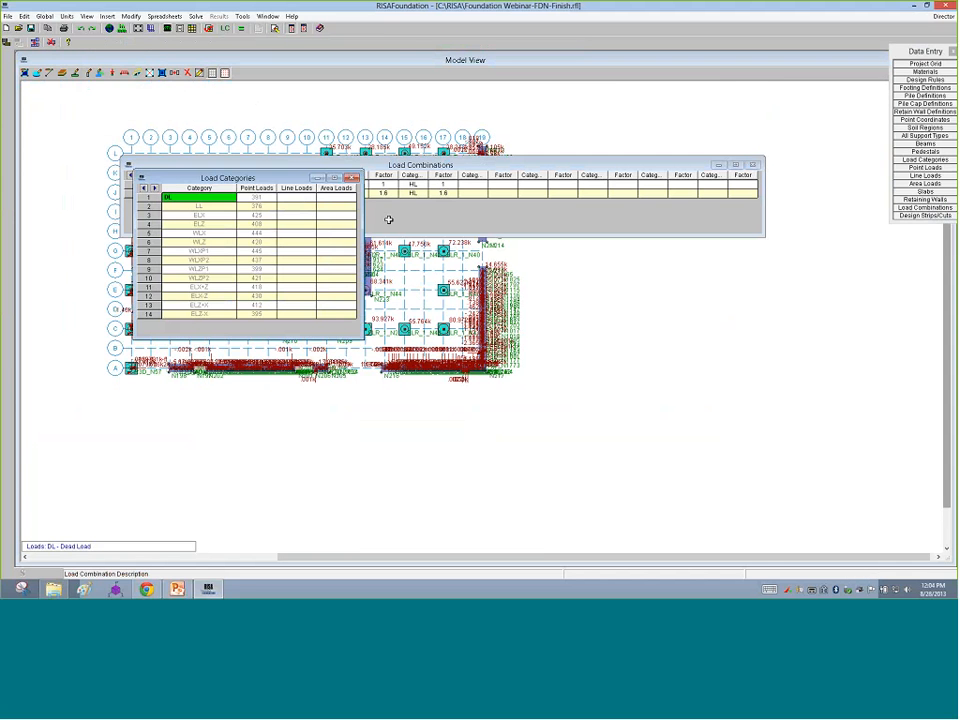
pyautogui.moveTo(295, 177); pyautogui.dragTo(471, 261)
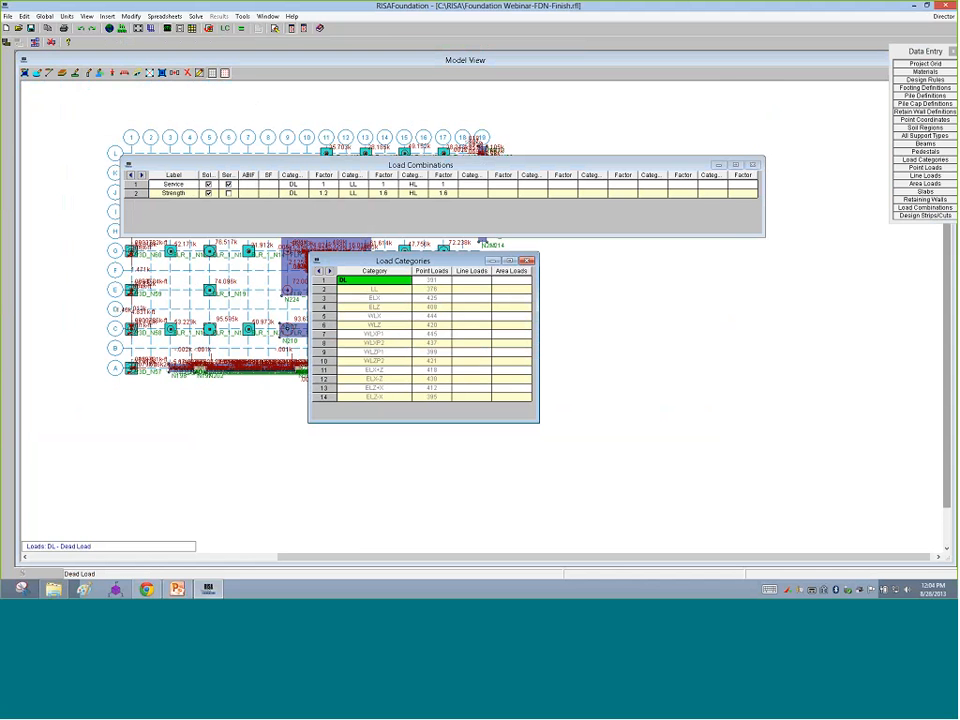
pyautogui.click(397, 211)
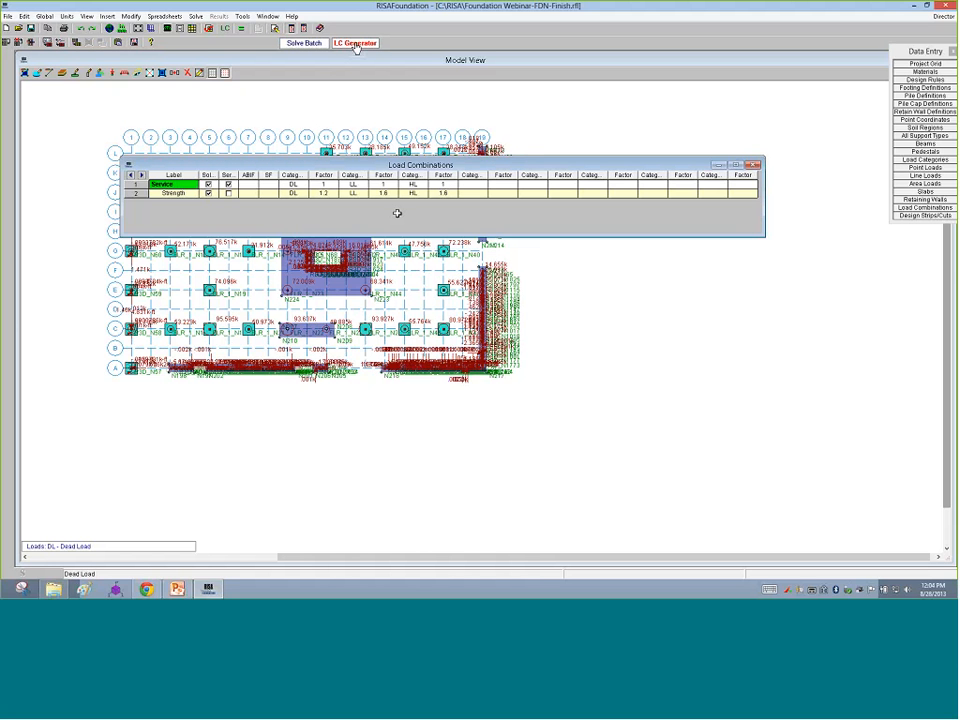
pyautogui.click(290, 185)
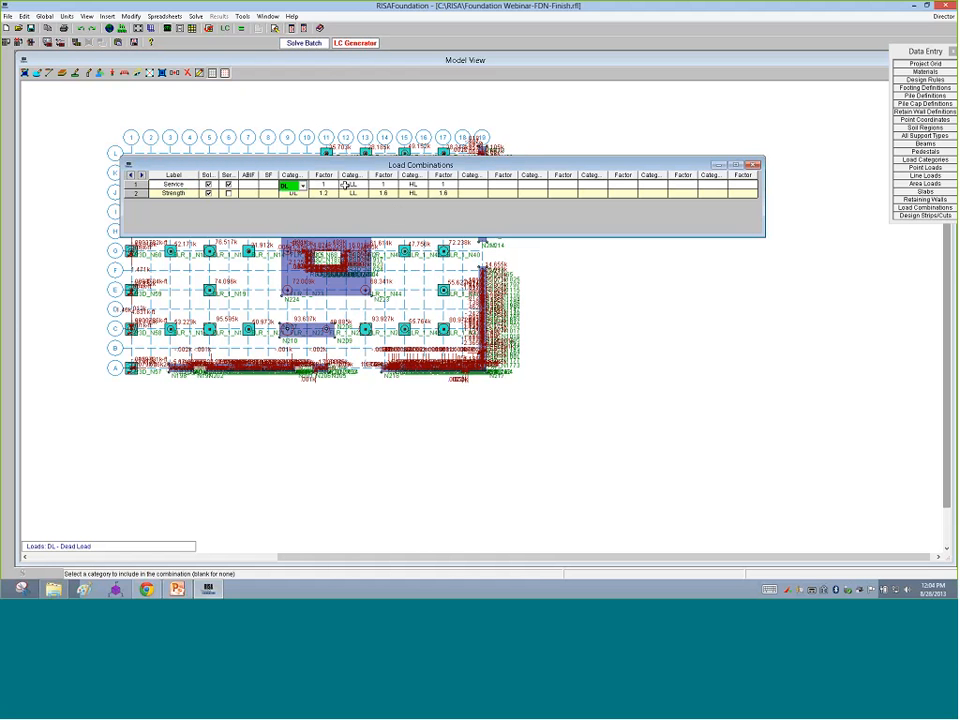
pyautogui.click(345, 185)
pyautogui.click(355, 43)
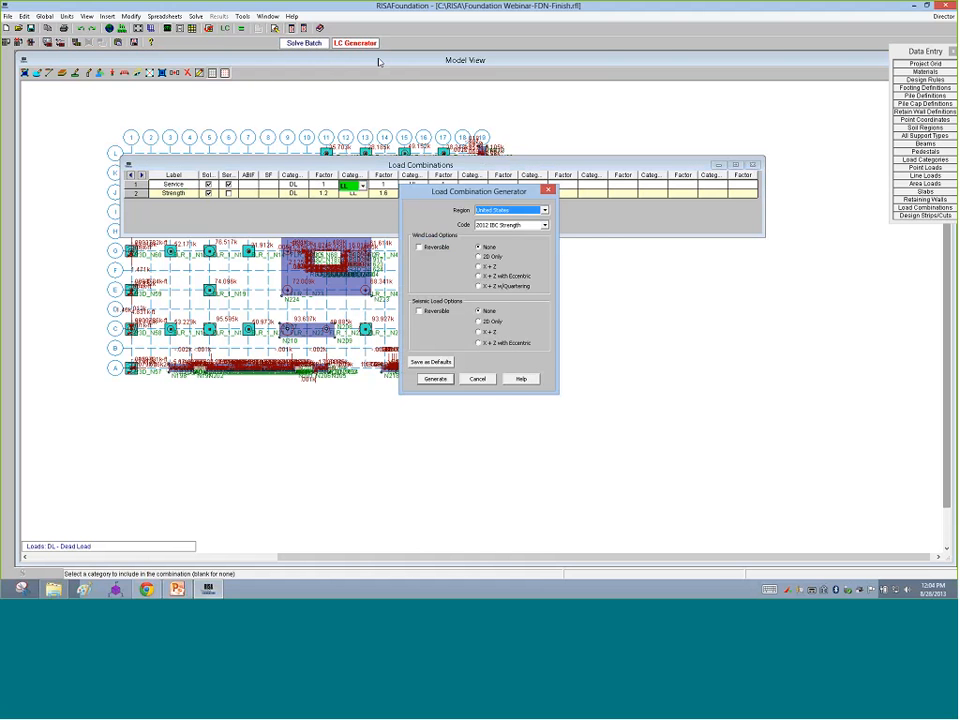
pyautogui.moveTo(458, 194); pyautogui.dragTo(426, 250)
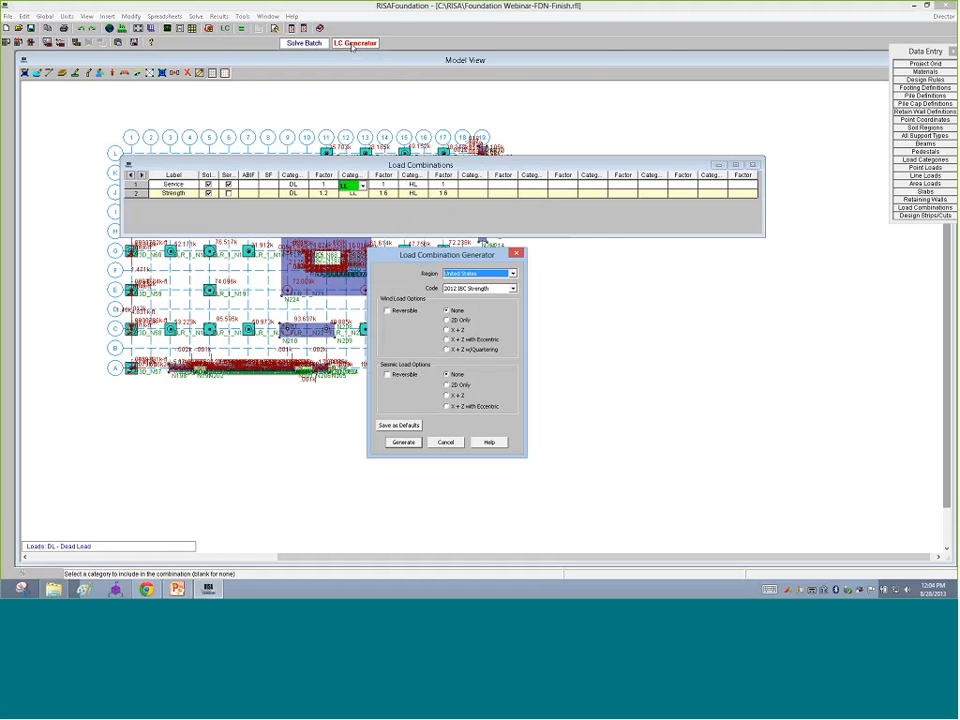
pyautogui.click(515, 253)
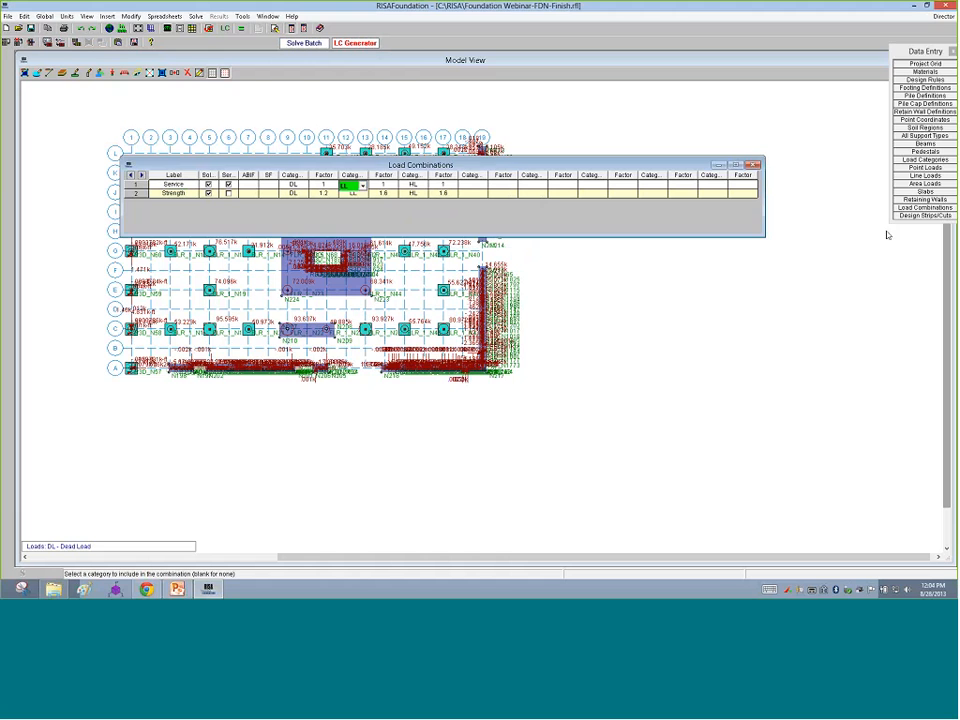
# Step: Generate United States 2012 IBC Strength load combinations with the X + Z option for both wind and seismic loads
pyautogui.click(368, 43)
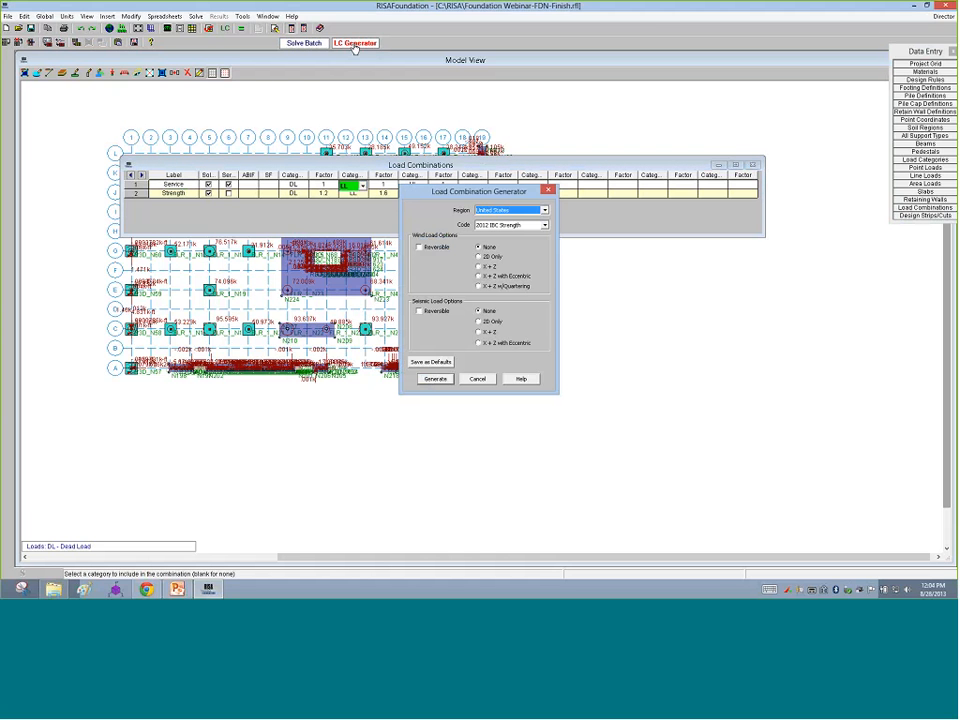
pyautogui.click(479, 266)
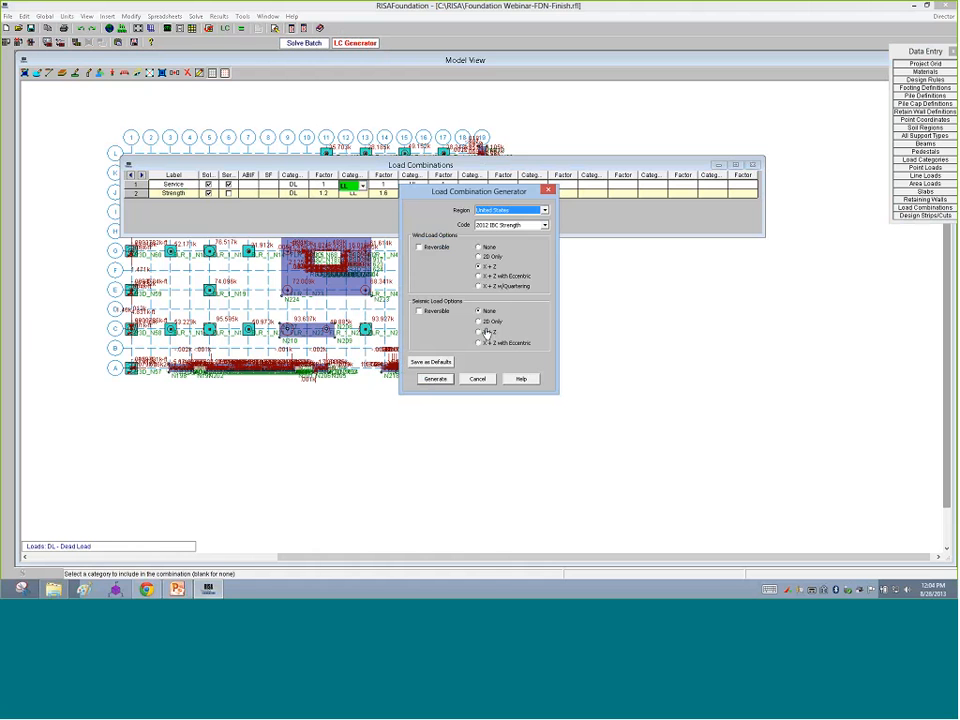
pyautogui.click(480, 332)
pyautogui.click(440, 381)
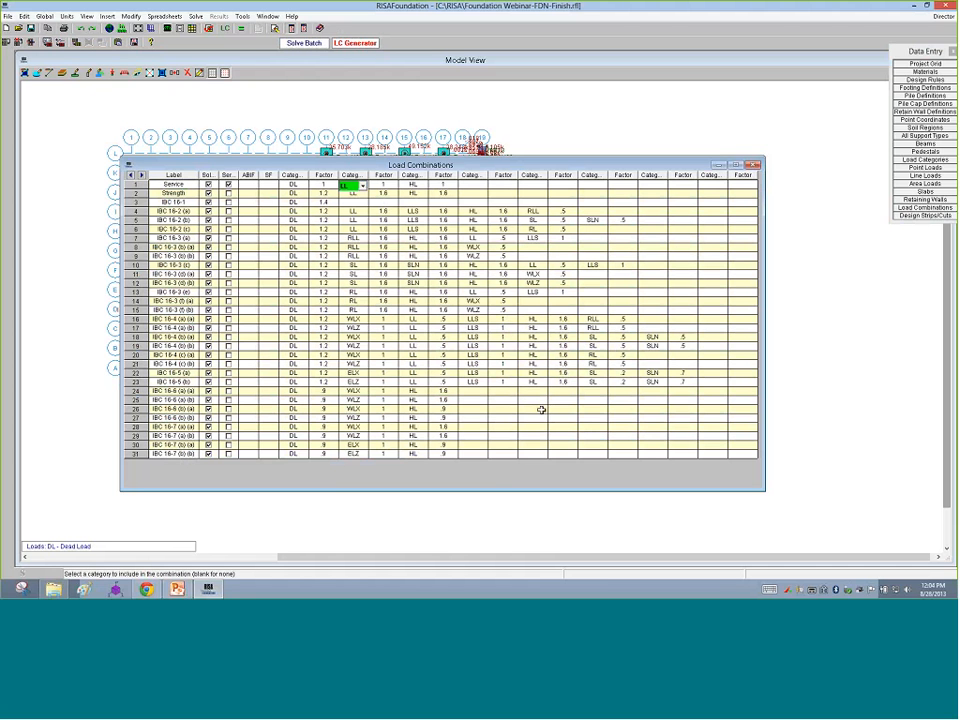
pyautogui.click(753, 164)
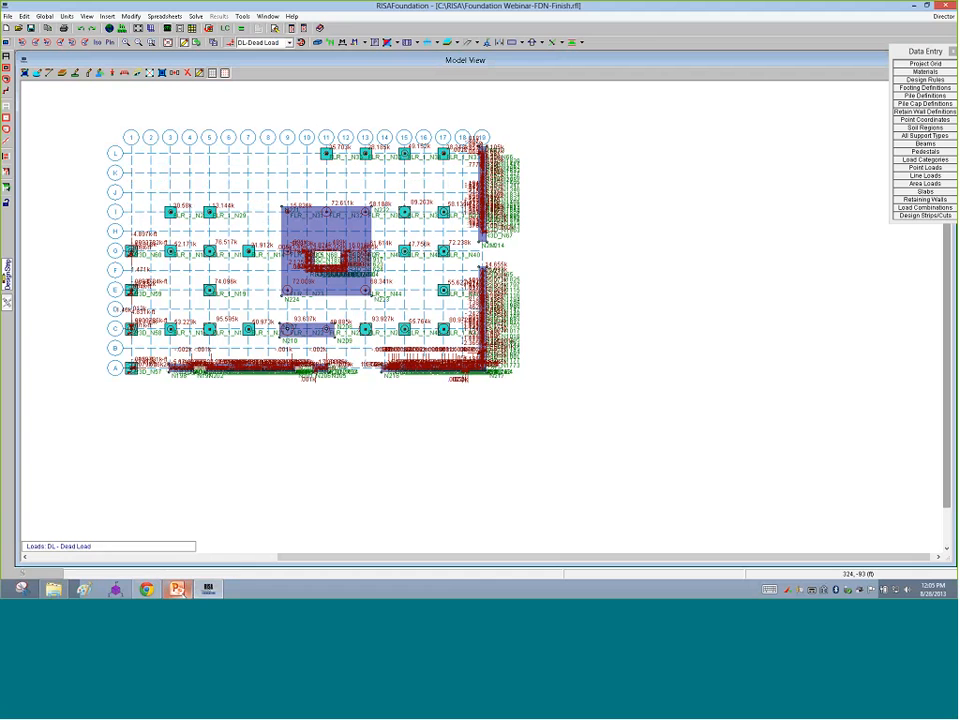
# Step: Switch to the PowerPoint slide show and advance from the Retaining Walls slide to the Additional Resources slide
pyautogui.hotkey('alt', 'Tab')
pyautogui.hotkey('alt', 'Tab')
pyautogui.hotkey('alt', 'Tab')
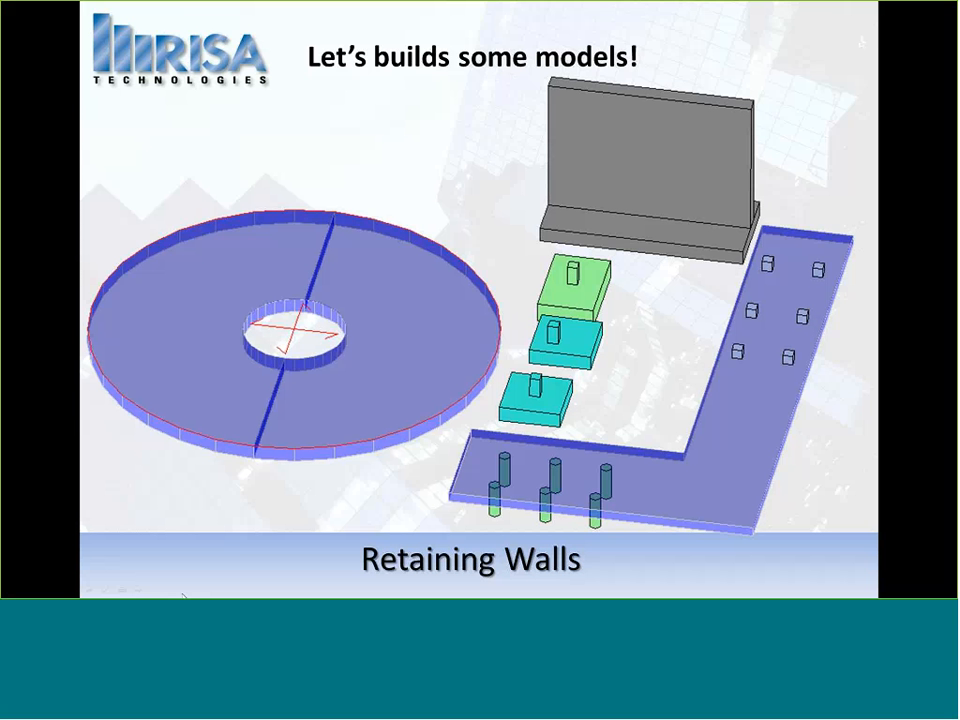
pyautogui.press('Right')
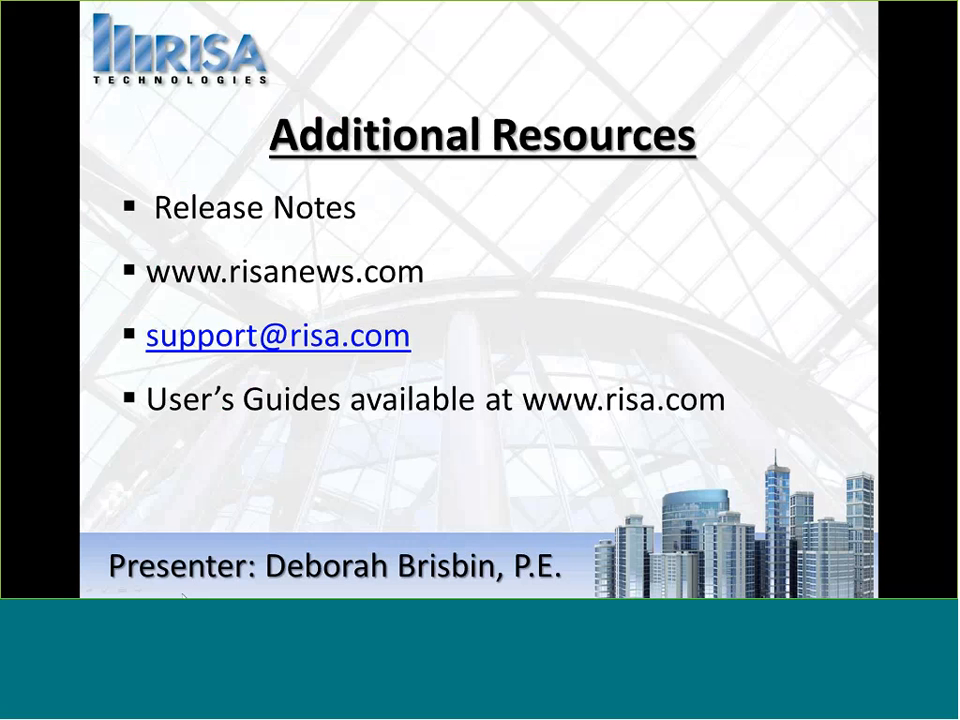